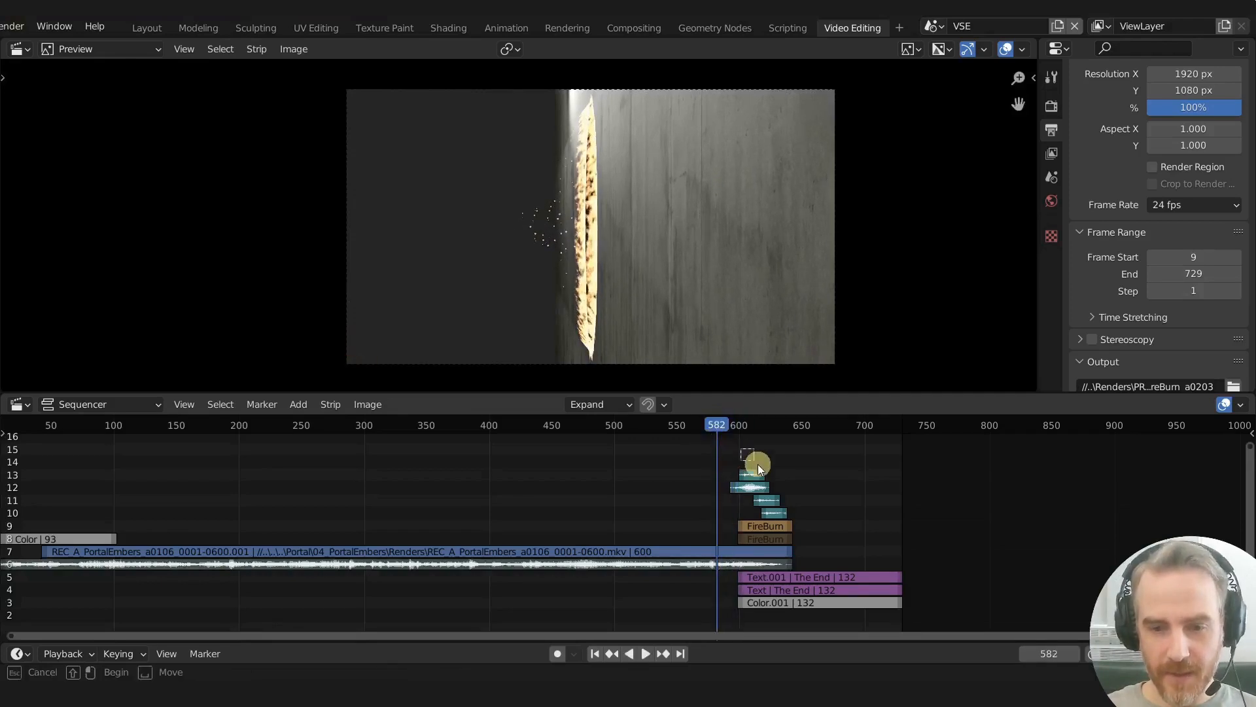
# - Mute the selected sound strips around frame 600 and play through the fire-burn transition into The End title
pyautogui.press('h')
pyautogui.press('space')
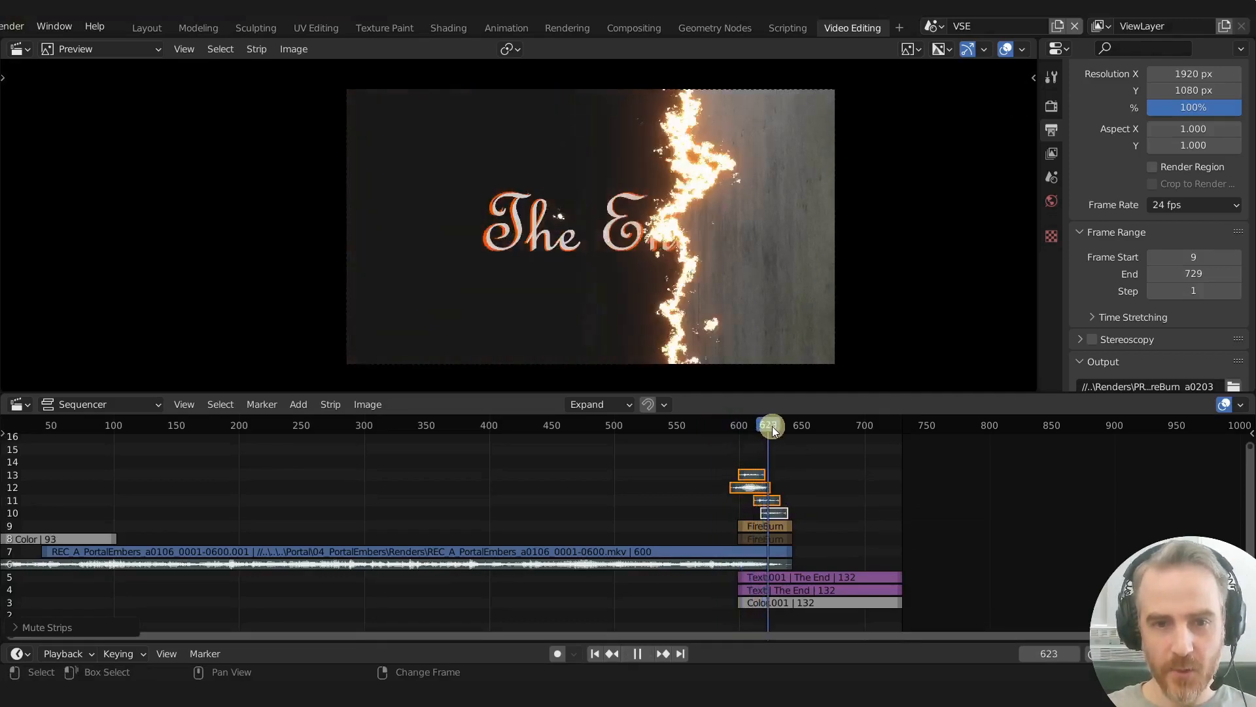
pyautogui.moveTo(825, 430); pyautogui.dragTo(715, 434)
pyautogui.press('space')
pyautogui.keyDown('shift'); pyautogui.moveTo(784, 525); pyautogui.dragTo(759, 531, button='right'); pyautogui.keyUp('shift')
pyautogui.moveTo(759, 418); pyautogui.dragTo(830, 426)
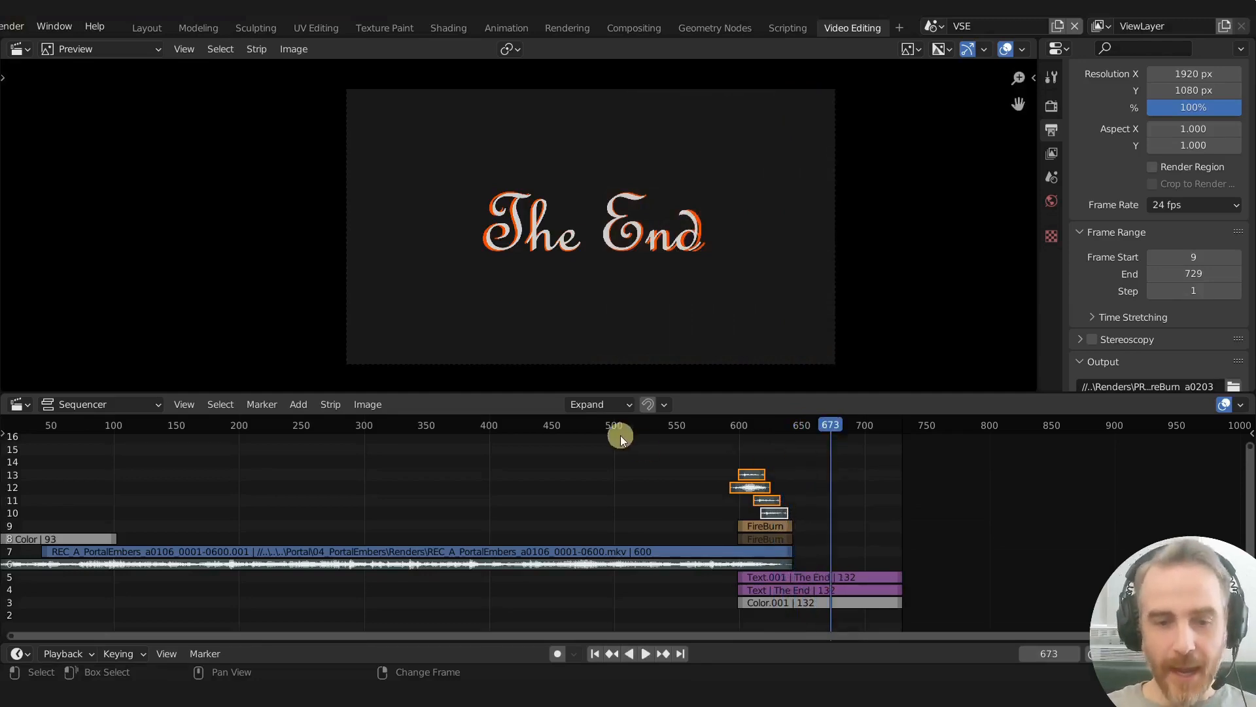
# - Scrub the edit from the portal shot around frame 390 through to the burn transition to review the effect
pyautogui.click(477, 426)
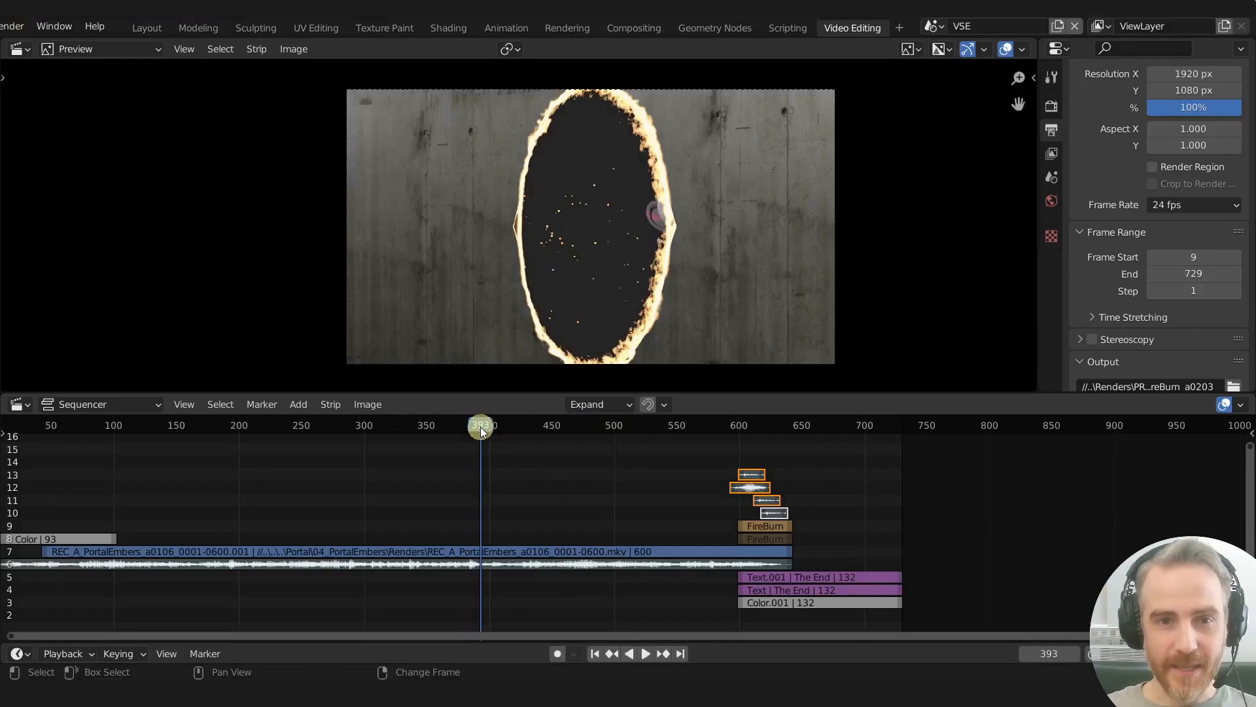
pyautogui.scroll(-1, 605, 270)
pyautogui.scroll(1, 606, 269)
pyautogui.moveTo(463, 430); pyautogui.dragTo(553, 424)
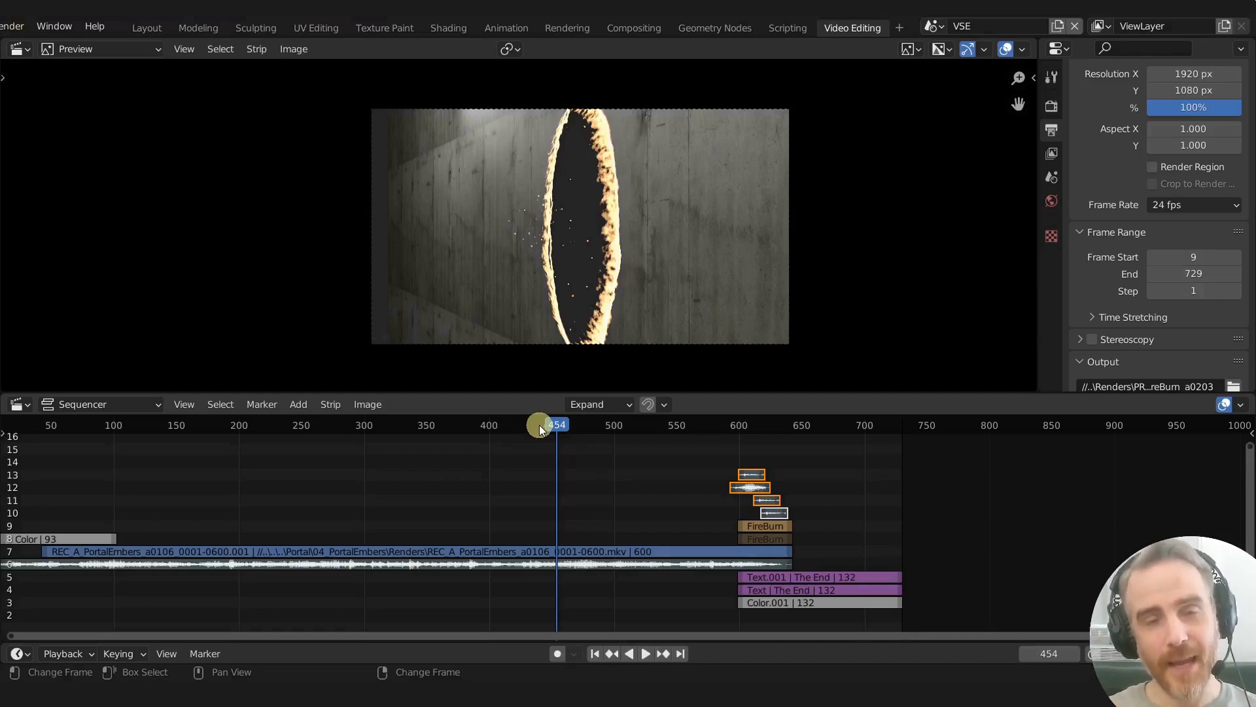
pyautogui.moveTo(695, 424); pyautogui.dragTo(779, 443)
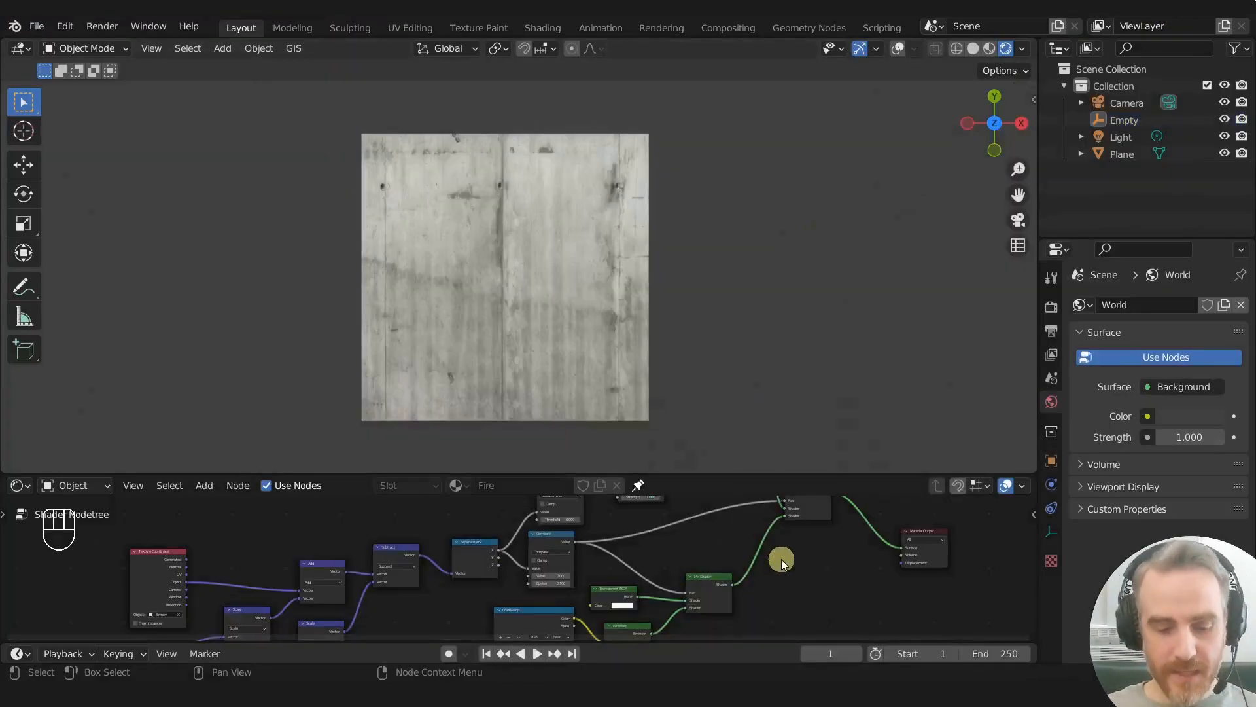
# - Examine the finished Fire material's node tree in an enlarged node editor, then return to the normal layout
pyautogui.hotkey('ctrl', 'space')
pyautogui.moveTo(740, 530); pyautogui.dragTo(735, 477, button='middle')
pyautogui.scroll(1, 736, 477)
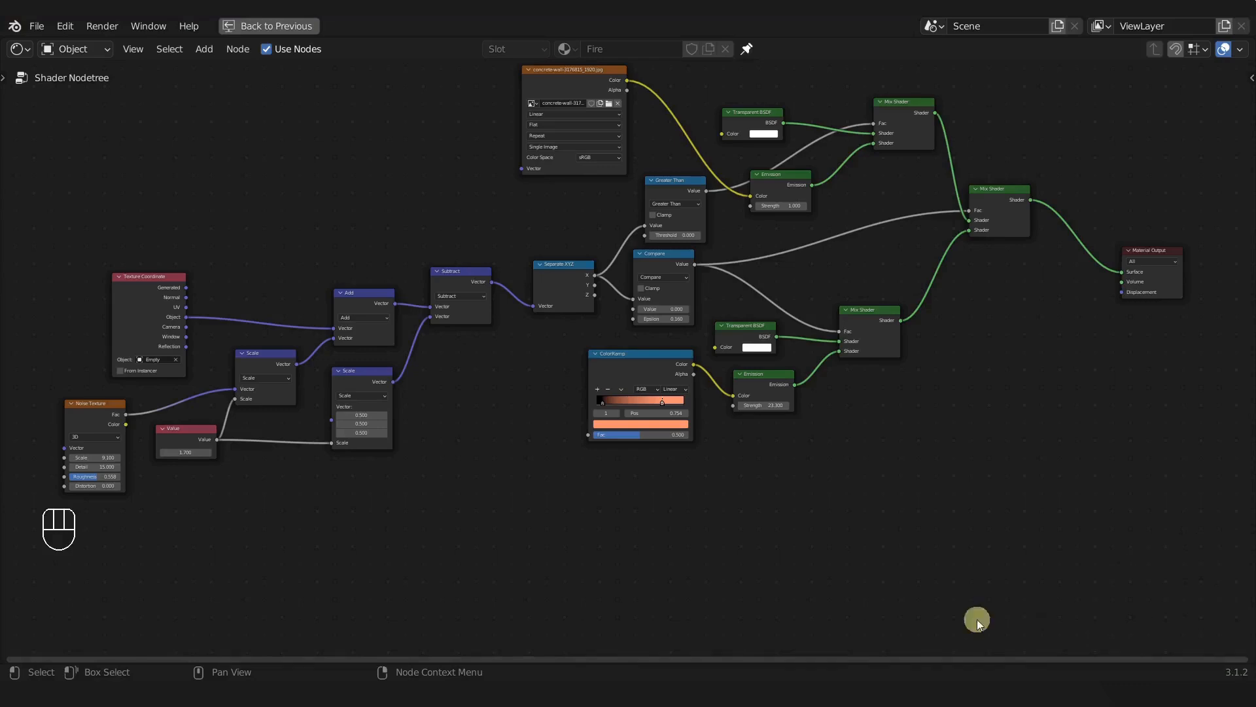
pyautogui.moveTo(578, 76); pyautogui.dragTo(561, 86)
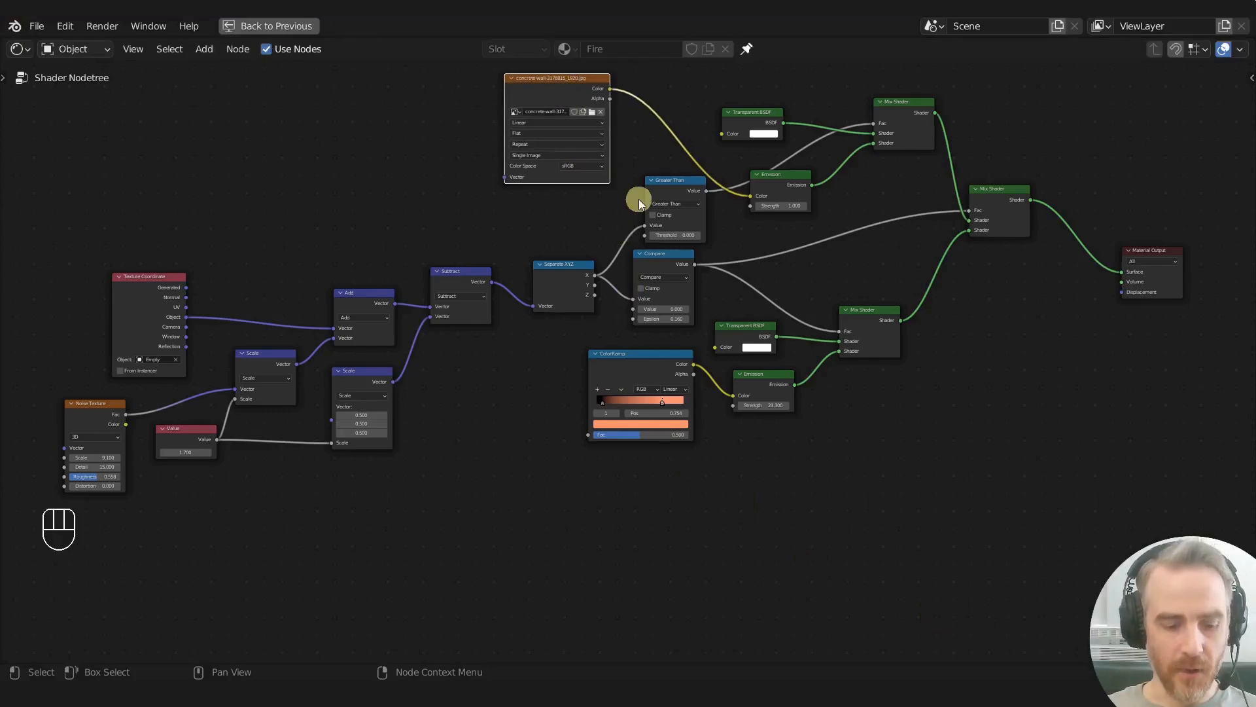
pyautogui.hotkey('ctrl', 'space')
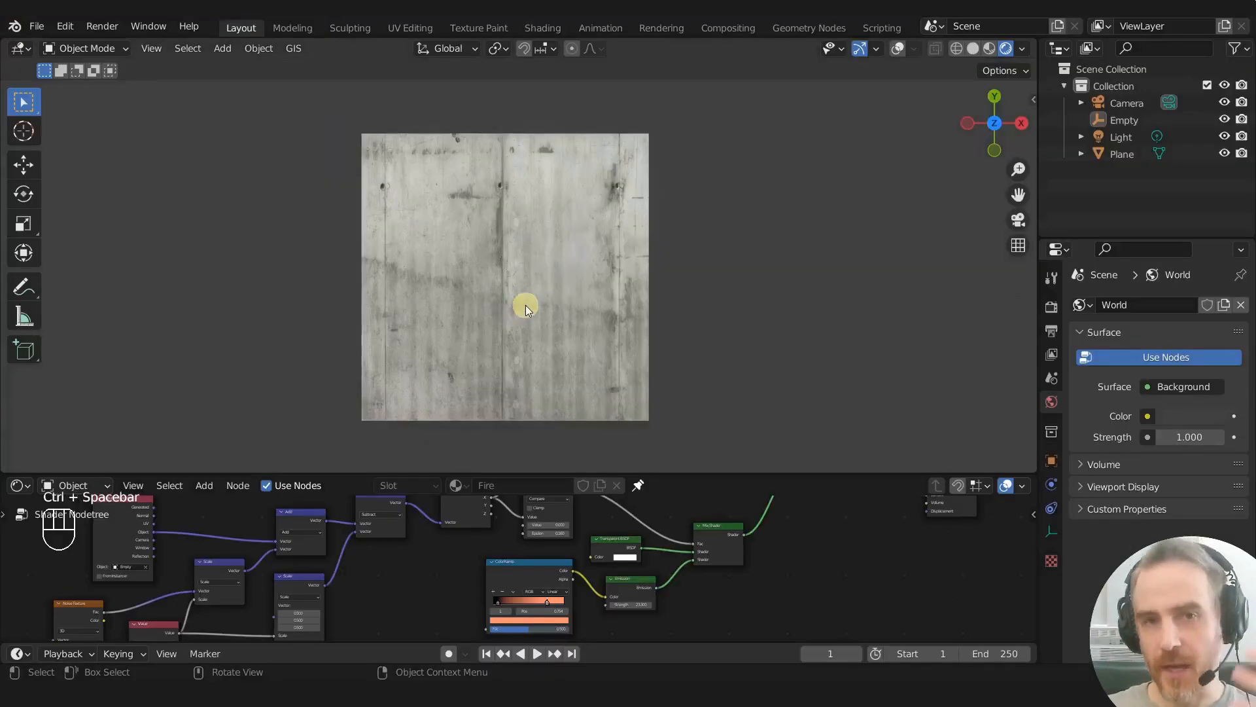
pyautogui.moveTo(680, 542); pyautogui.dragTo(711, 644, button='middle')
pyautogui.moveTo(448, 568); pyautogui.dragTo(438, 598, button='middle')
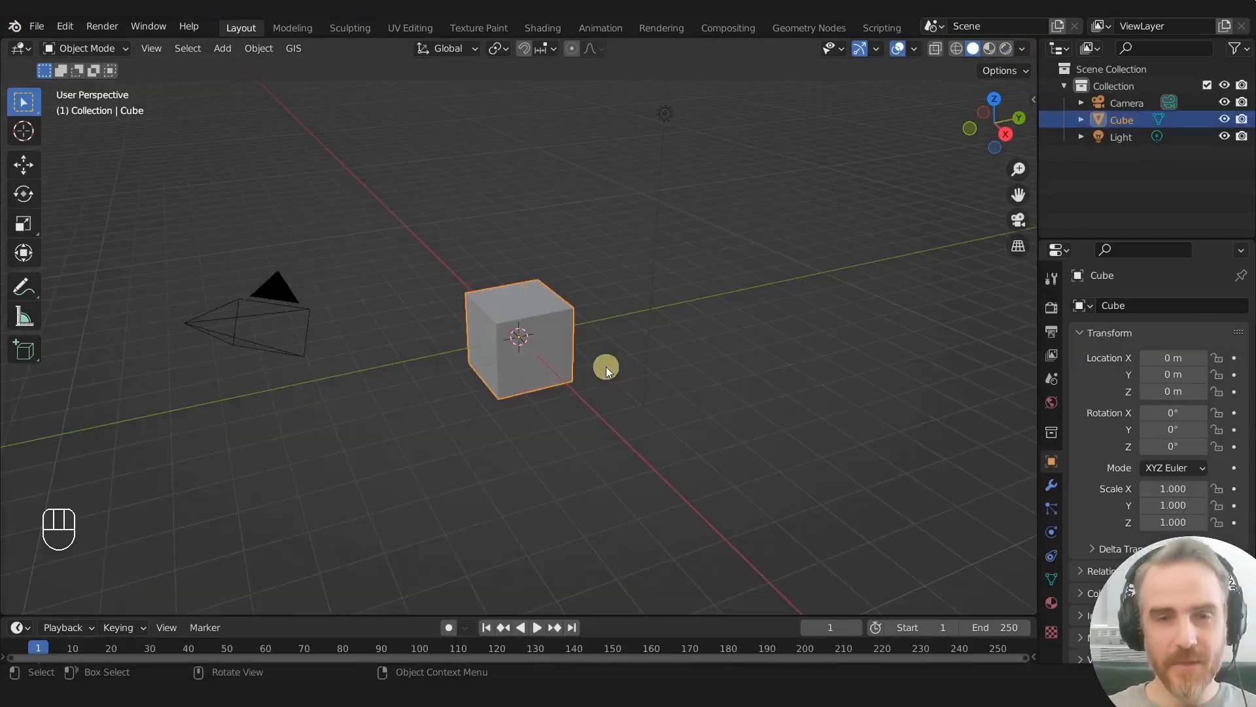
# - Delete the default cube, add a plane in its place and view it from above
pyautogui.press('x')
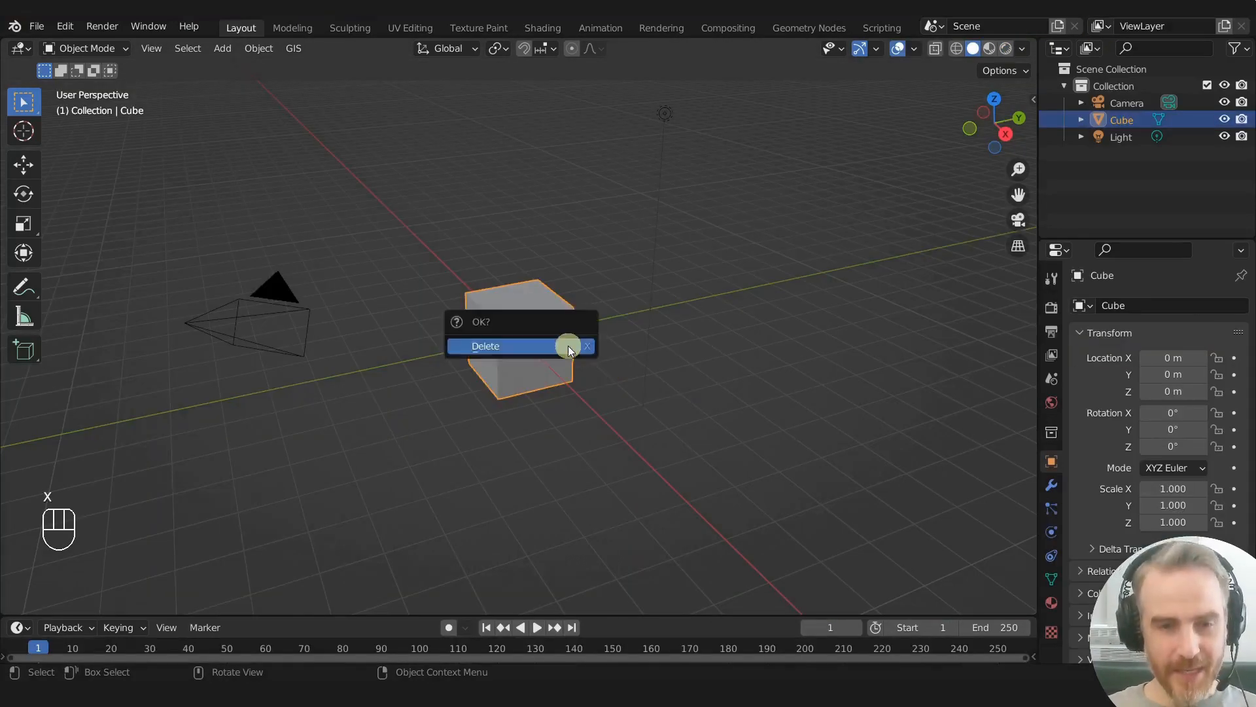
pyautogui.click(568, 345)
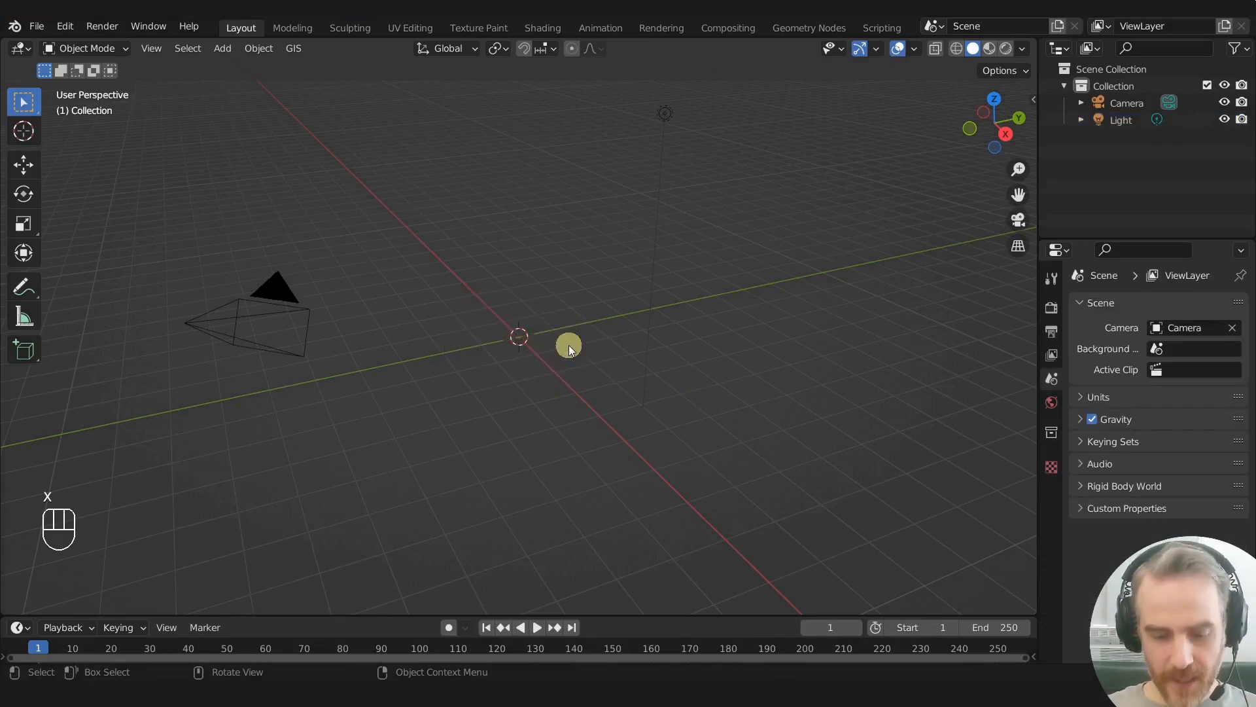
pyautogui.hotkey('shift', 'a')
pyautogui.moveTo(568, 344)
pyautogui.click(641, 343)
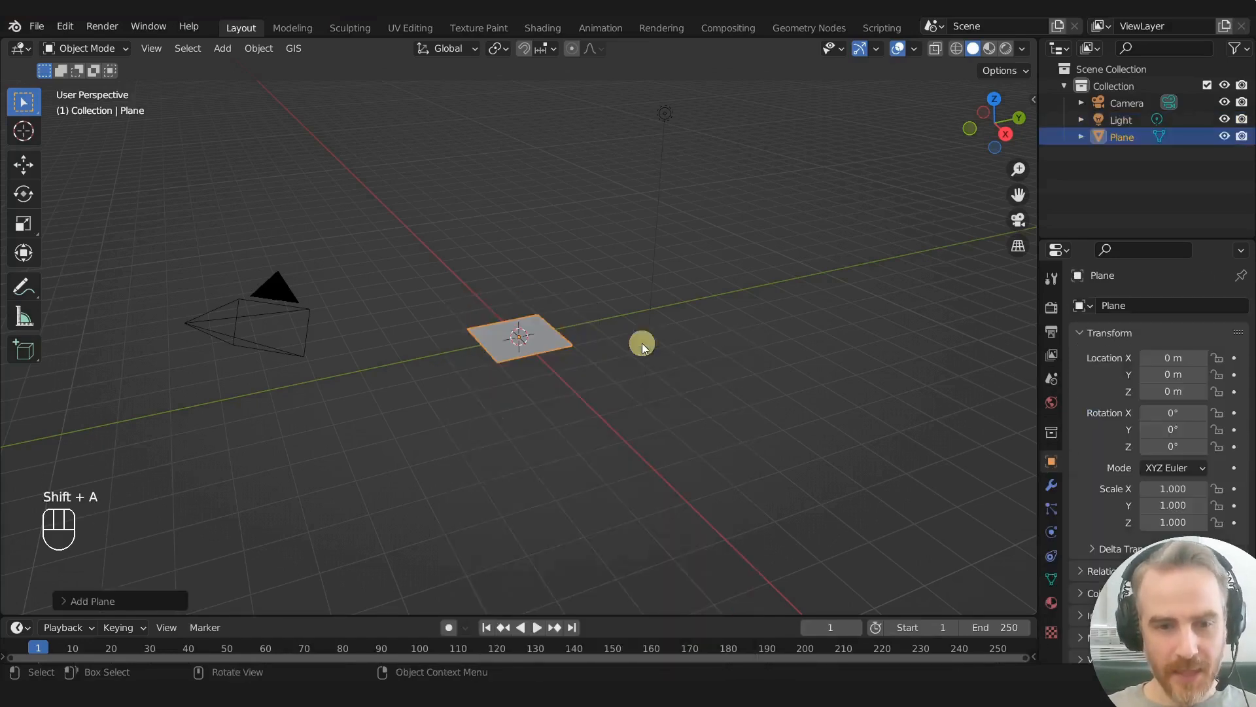
pyautogui.press('KP_7')
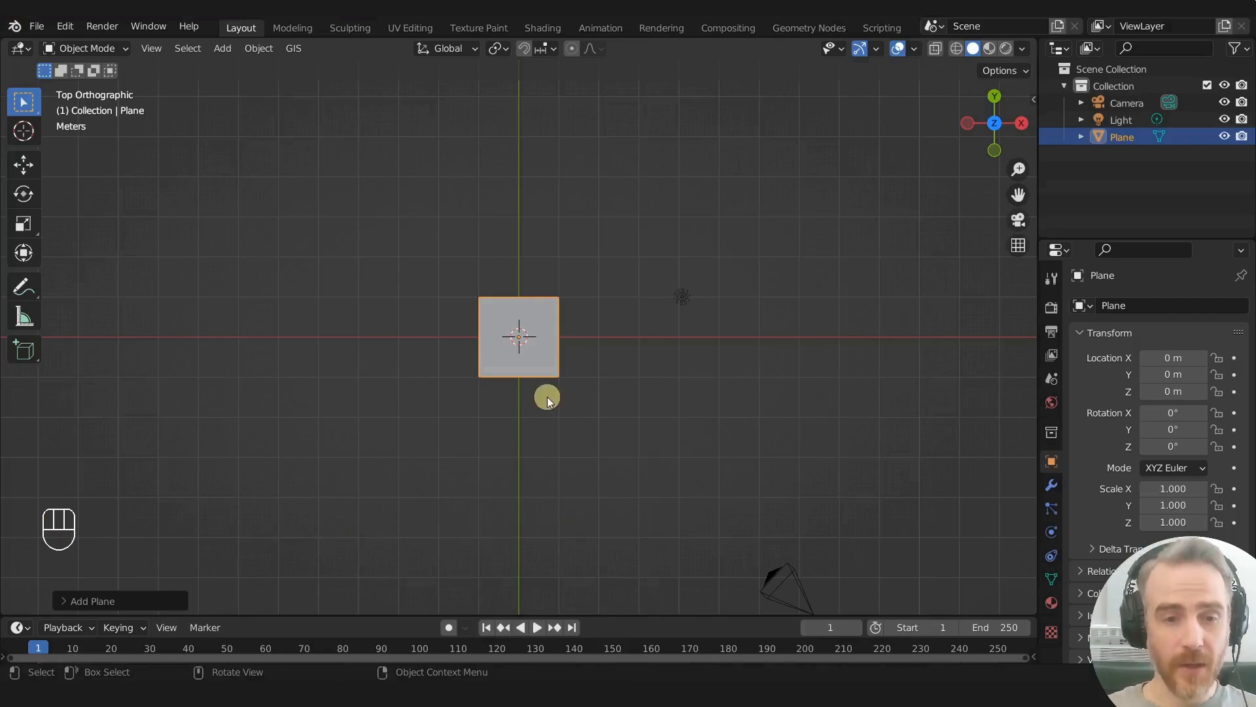
pyautogui.scroll(8, 555, 390)
pyautogui.scroll(-2, 552, 391)
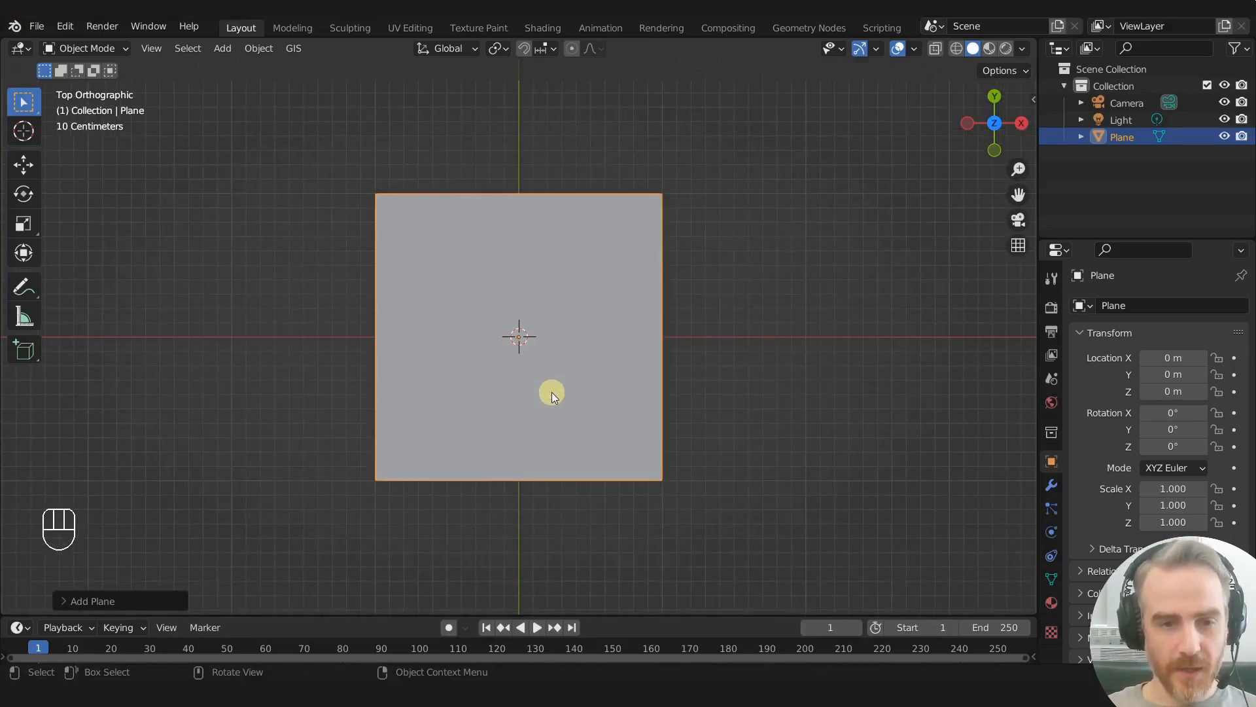
# - Split the 3D viewport horizontally, make the lower area a Shader Editor, and use Material Preview shading above
pyautogui.moveTo(741, 615); pyautogui.dragTo(745, 592)
pyautogui.moveTo(1032, 587); pyautogui.dragTo(986, 328)
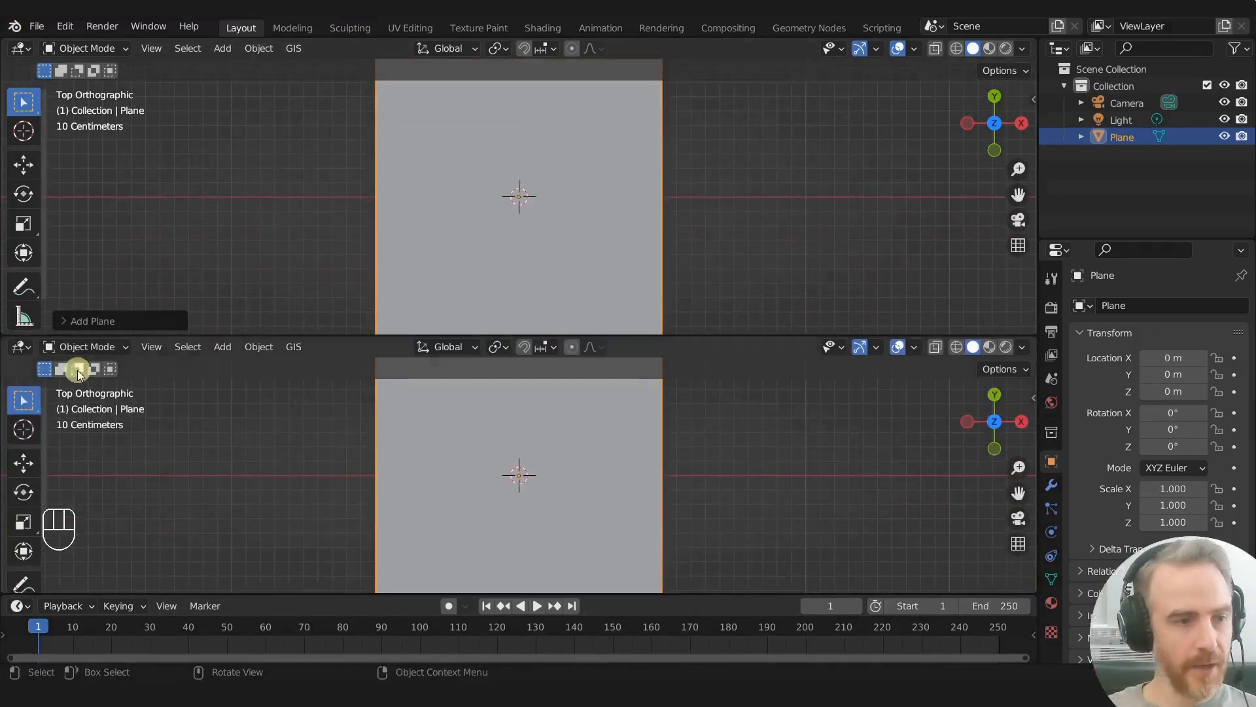
pyautogui.click(19, 346)
pyautogui.click(45, 501)
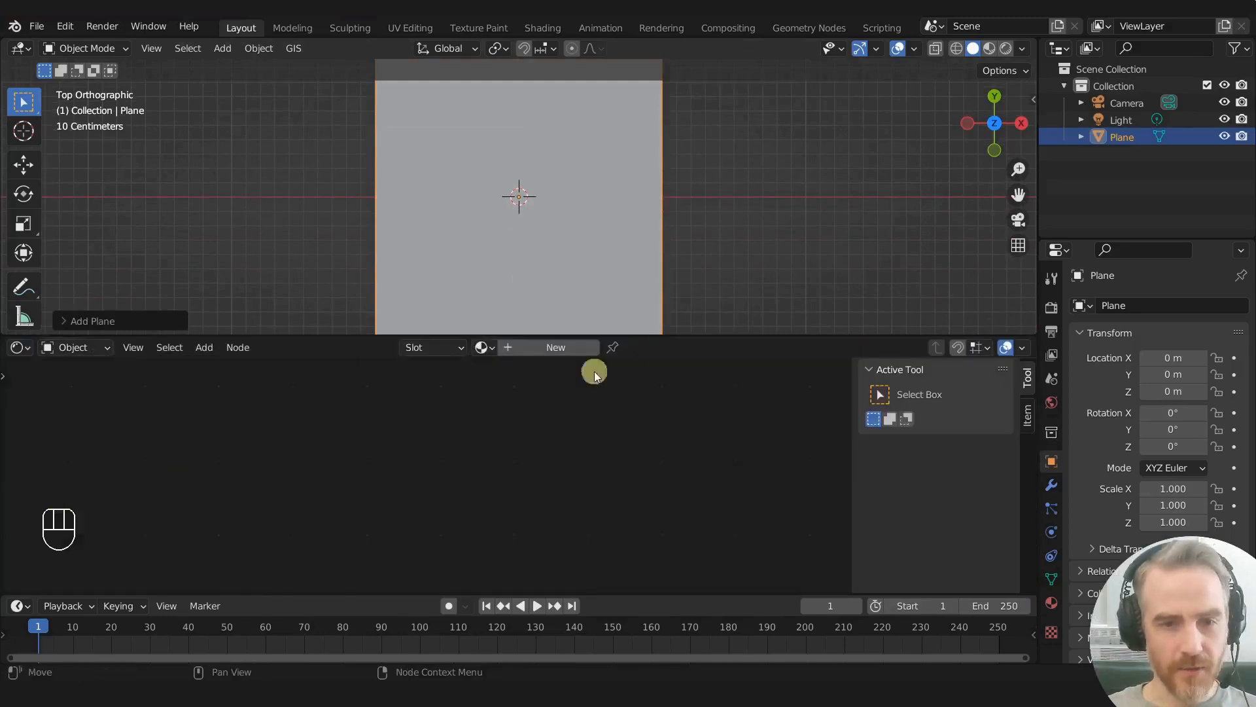
pyautogui.click(990, 50)
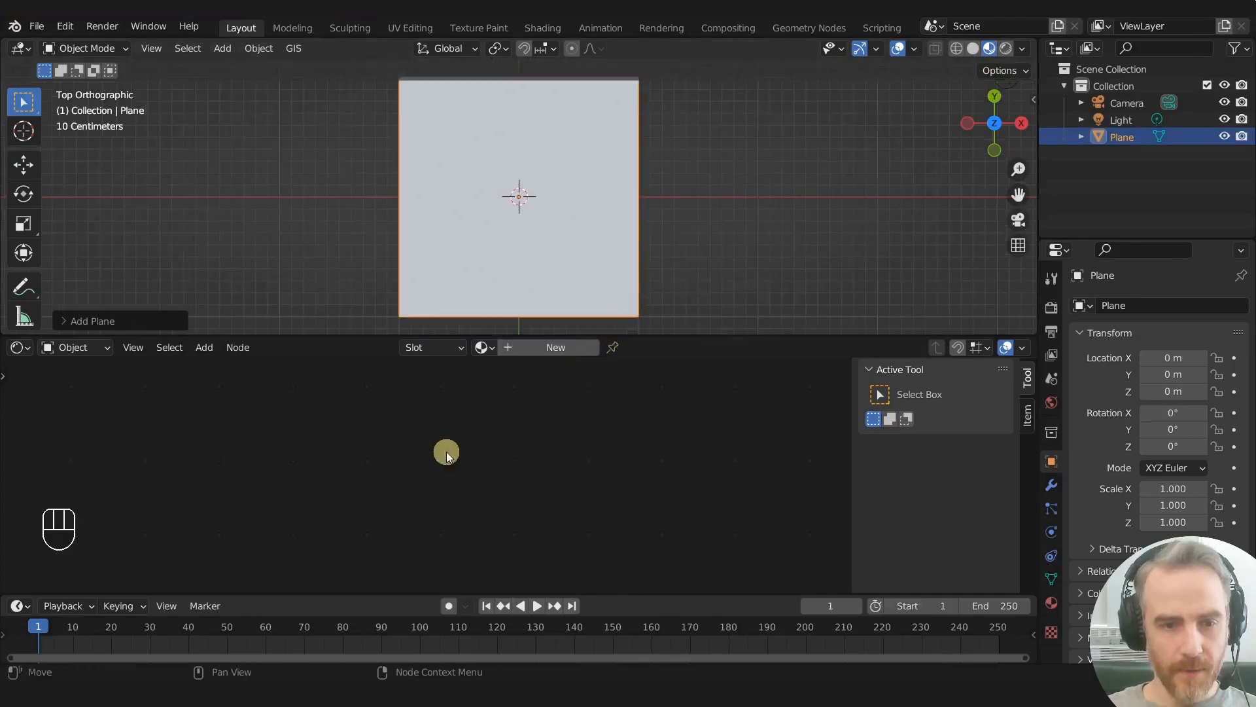
# - Create a new material on the plane and name it FireBurn
pyautogui.click(561, 347)
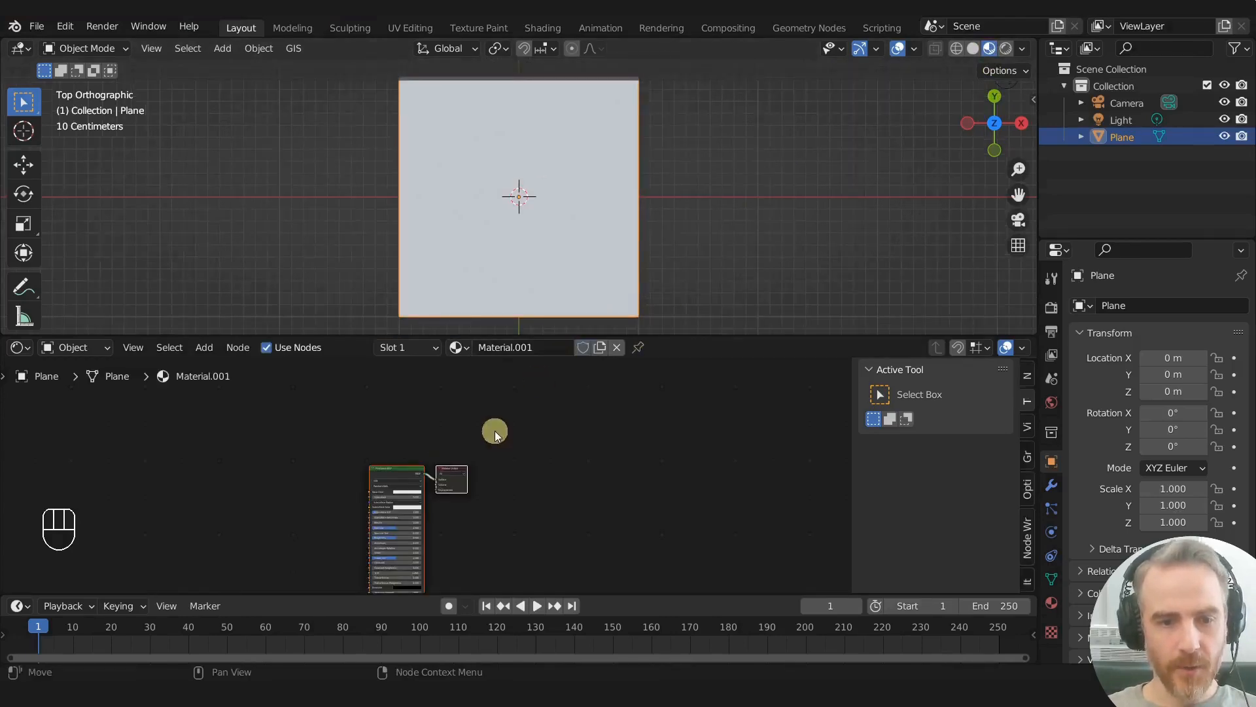
pyautogui.doubleClick(535, 348)
pyautogui.write('FireBurn')
pyautogui.press('Return')
# - Delete the Principled BSDF node, keeping only Material Output, and hide the node editor's sidebar
pyautogui.scroll(2, 465, 437)
pyautogui.moveTo(469, 435); pyautogui.dragTo(718, 367, button='middle')
pyautogui.scroll(1, 569, 389)
pyautogui.moveTo(568, 386); pyautogui.dragTo(515, 406, button='middle')
pyautogui.click(561, 421)
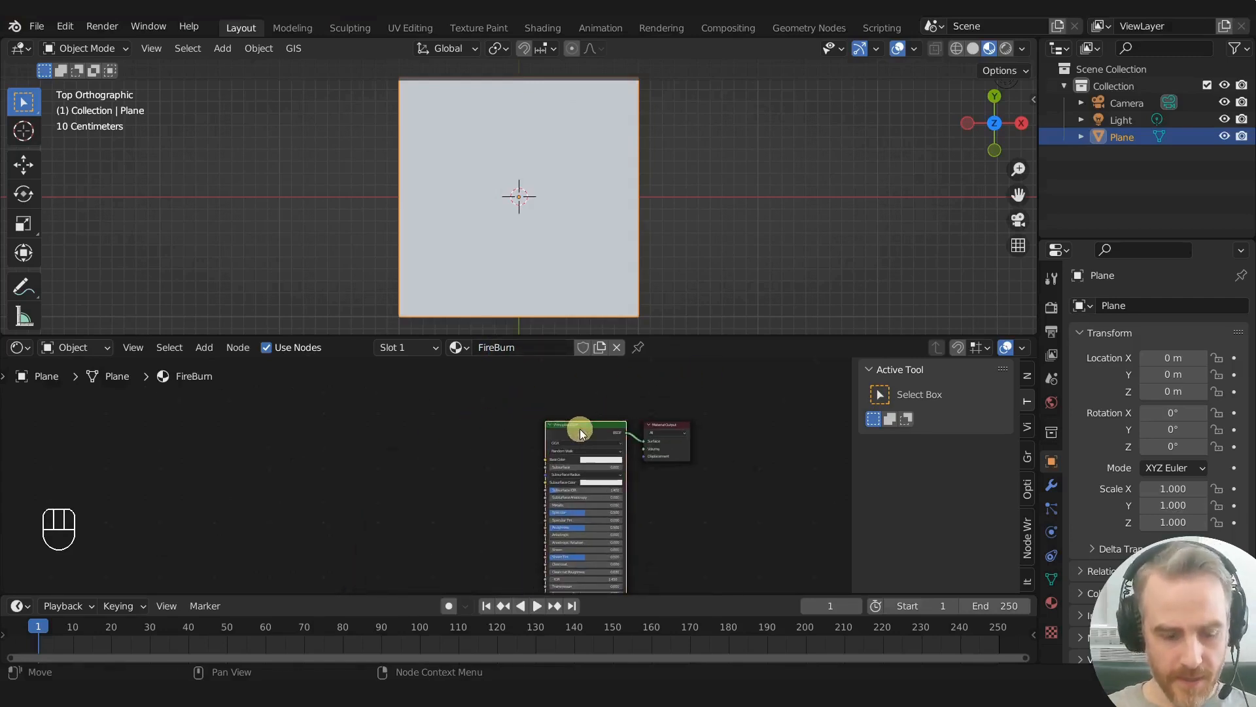
pyautogui.press('x')
pyautogui.scroll(5, 491, 448)
pyautogui.moveTo(486, 450); pyautogui.dragTo(477, 479, button='middle')
pyautogui.scroll(-3, 467, 473)
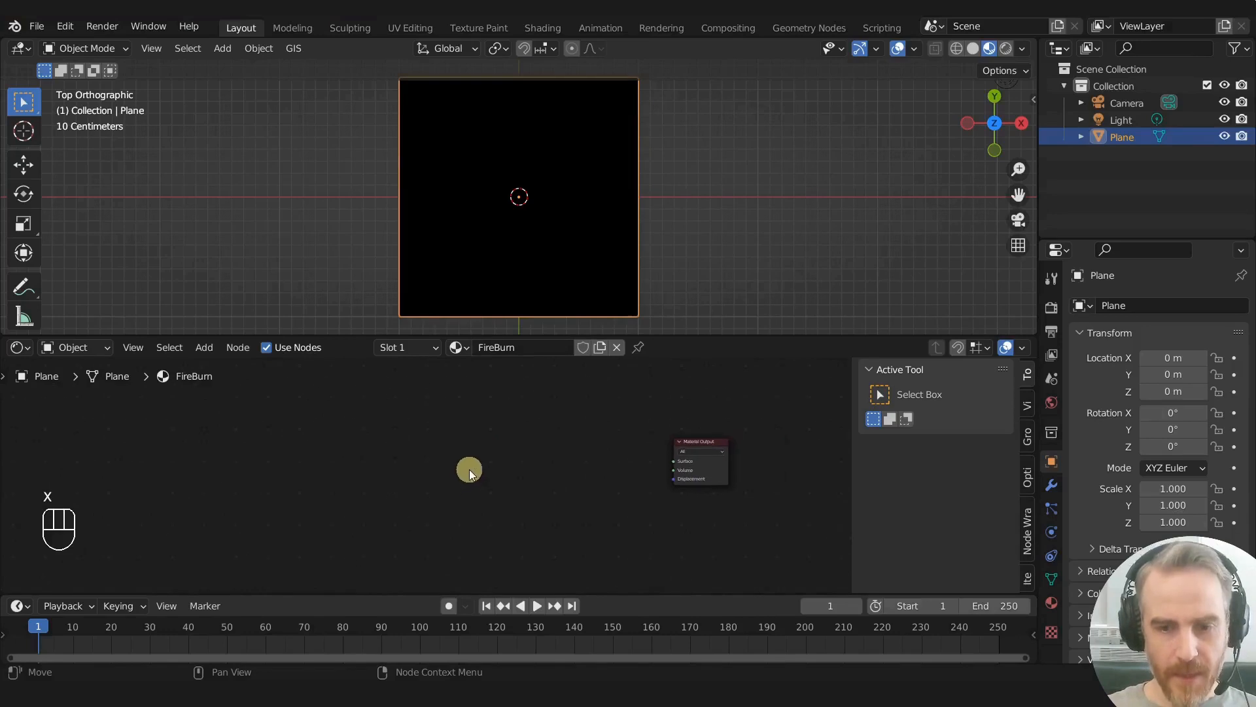
pyautogui.press('n')
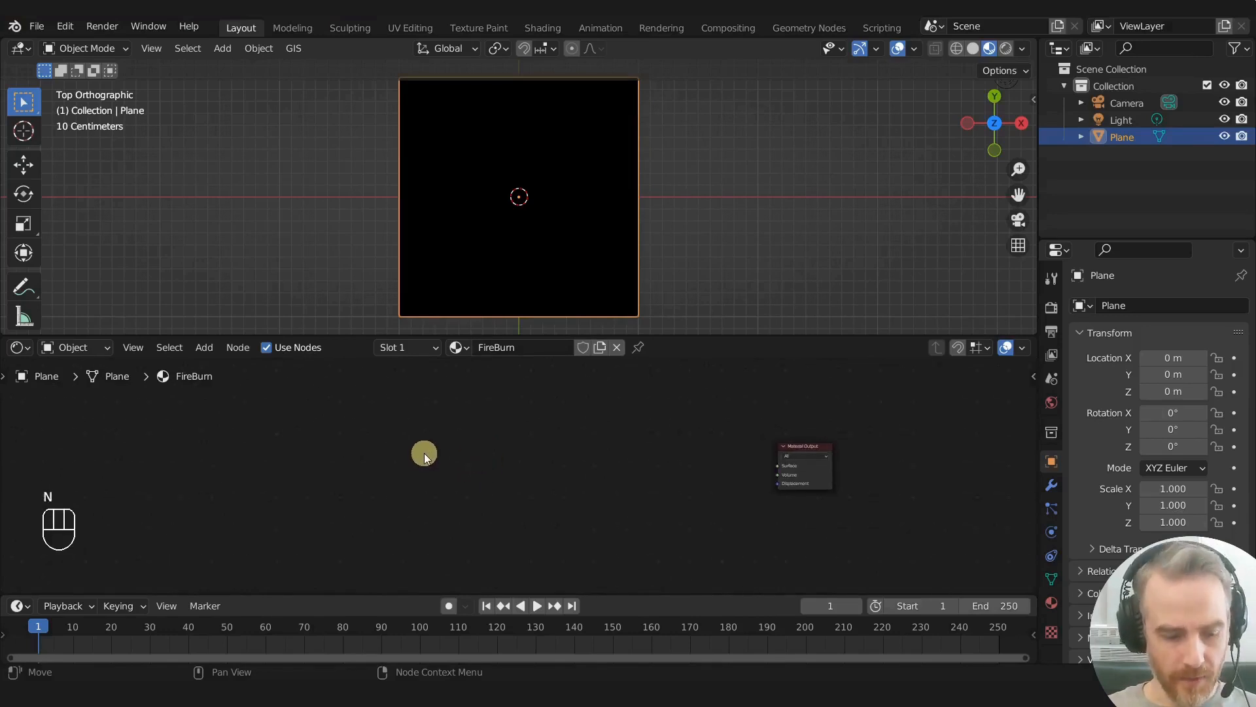
# - Add a Texture Coordinate node before the Material Output and preview its Generated output on the plane
pyautogui.hotkey('shift', 'a')
pyautogui.moveTo(406, 469)
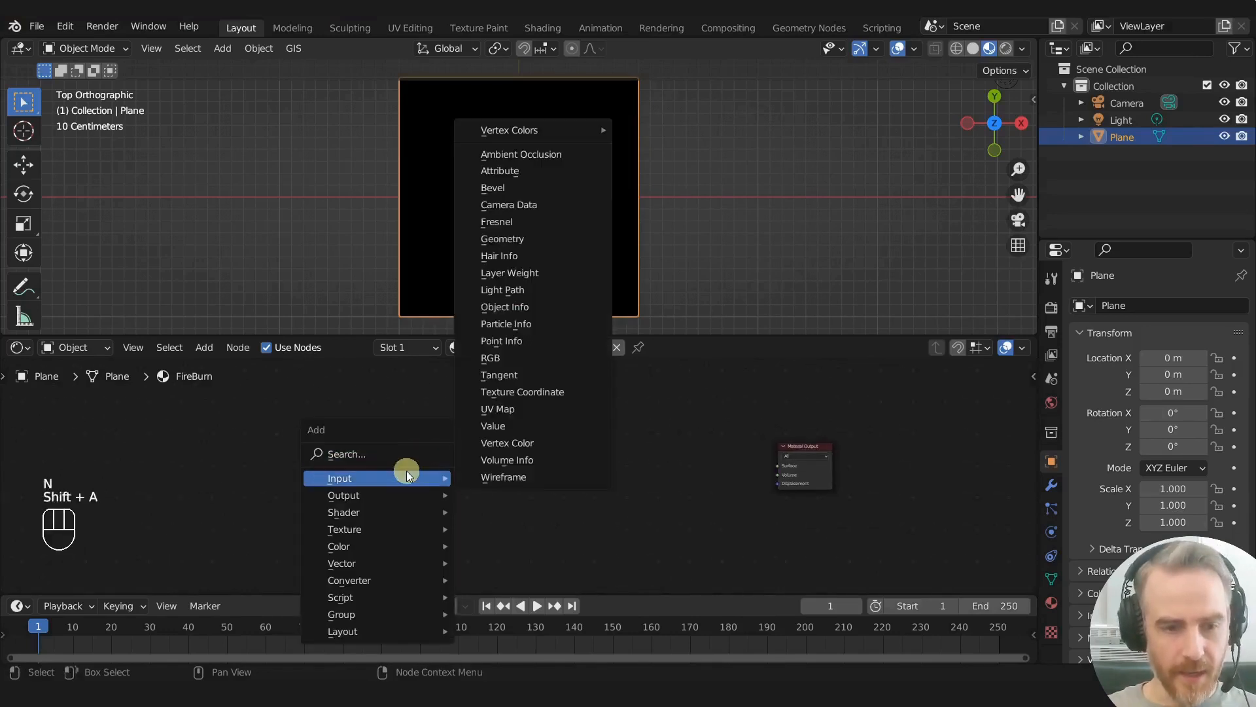
pyautogui.click(535, 395)
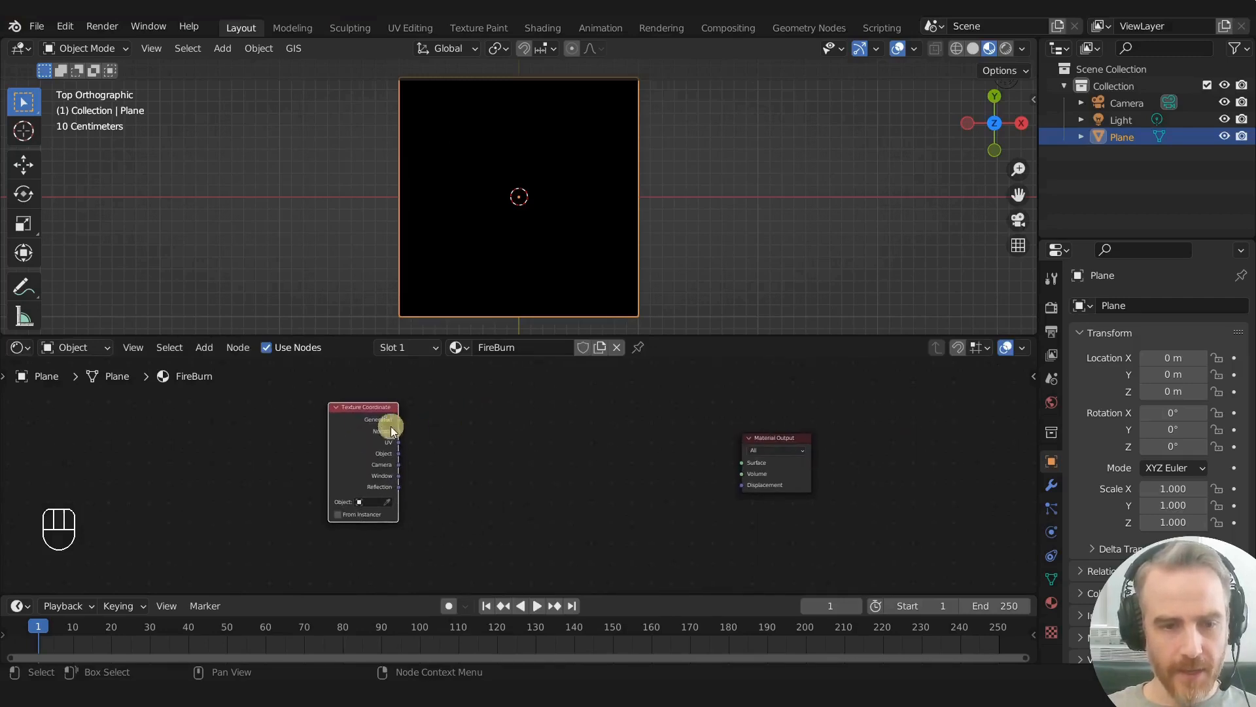
pyautogui.keyDown('ctrl'); pyautogui.keyDown('shift'); pyautogui.click(361, 422); pyautogui.keyUp('shift'); pyautogui.keyUp('ctrl')
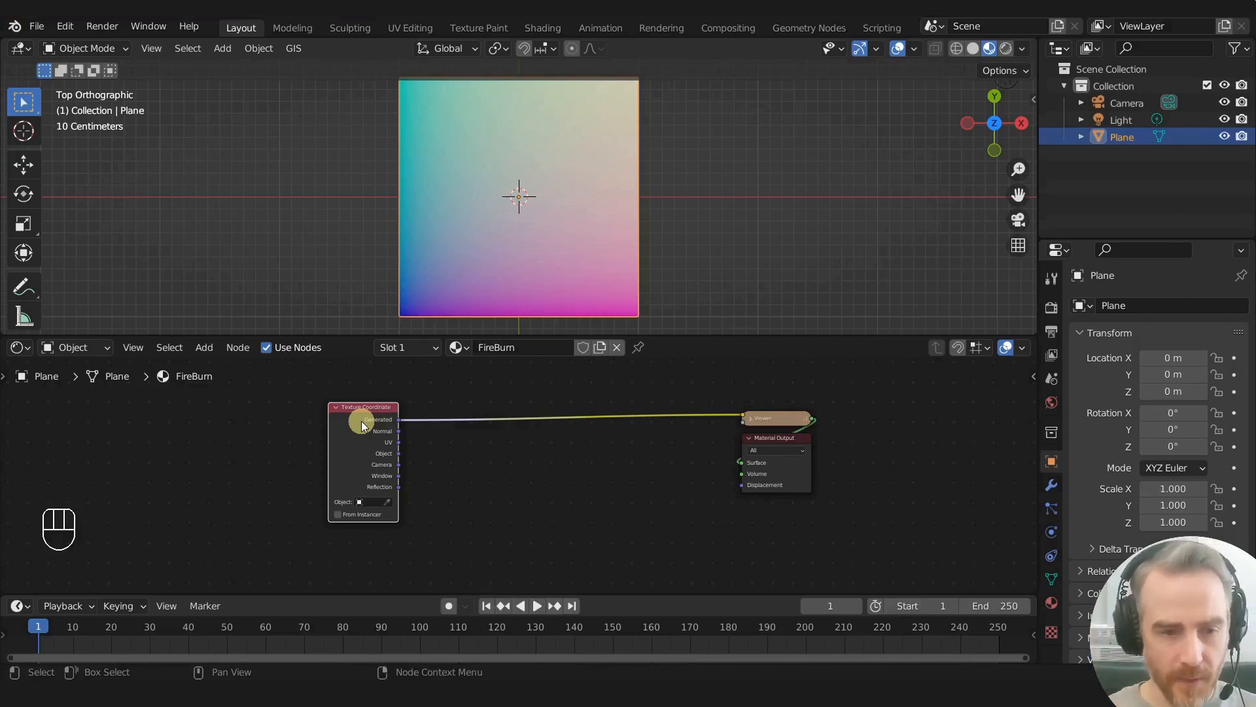
pyautogui.scroll(2, 361, 421)
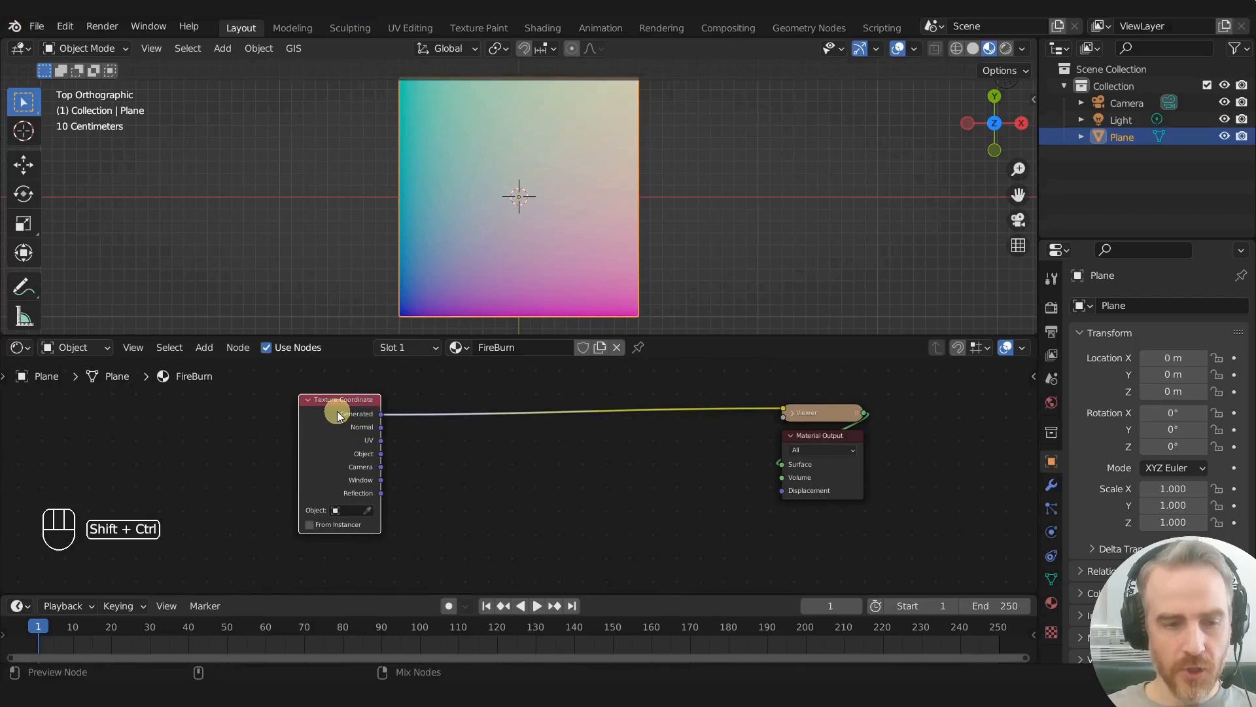
# - Cycle the preview through the Texture Coordinate outputs, leave it on Object, and widen the node slightly
pyautogui.keyDown('ctrl'); pyautogui.keyDown('shift'); pyautogui.click(337, 411); pyautogui.keyUp('shift'); pyautogui.keyUp('ctrl')
pyautogui.keyDown('ctrl'); pyautogui.keyDown('shift'); pyautogui.click(336, 411); pyautogui.keyUp('shift'); pyautogui.keyUp('ctrl')
pyautogui.keyDown('ctrl'); pyautogui.keyDown('shift'); pyautogui.click(336, 411); pyautogui.keyUp('shift'); pyautogui.keyUp('ctrl')
pyautogui.keyDown('ctrl'); pyautogui.keyDown('shift'); pyautogui.click(336, 411); pyautogui.keyUp('shift'); pyautogui.keyUp('ctrl')
pyautogui.keyDown('ctrl'); pyautogui.keyDown('shift'); pyautogui.click(336, 411); pyautogui.keyUp('shift'); pyautogui.keyUp('ctrl')
pyautogui.keyDown('ctrl'); pyautogui.keyDown('shift'); pyautogui.click(336, 411); pyautogui.keyUp('shift'); pyautogui.keyUp('ctrl')
pyautogui.keyDown('ctrl'); pyautogui.keyDown('shift'); pyautogui.click(336, 411); pyautogui.keyUp('shift'); pyautogui.keyUp('ctrl')
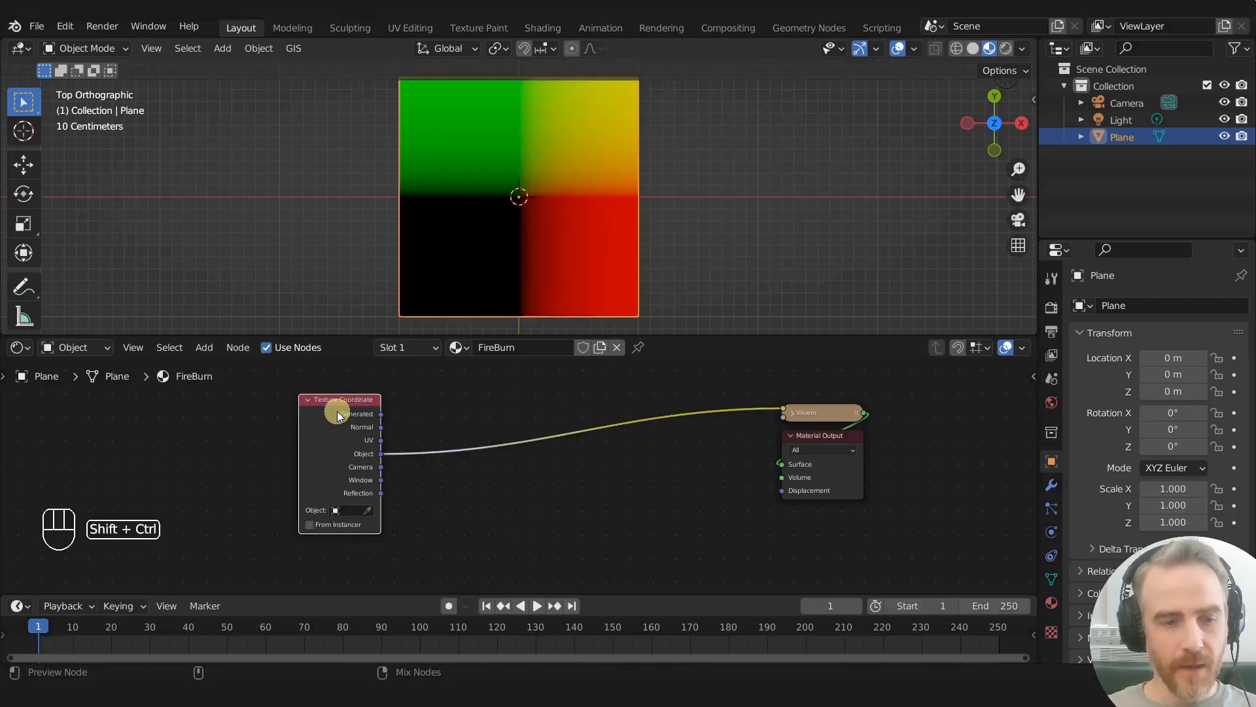
pyautogui.keyDown('ctrl'); pyautogui.keyDown('shift'); pyautogui.click(336, 411); pyautogui.keyUp('shift'); pyautogui.keyUp('ctrl')
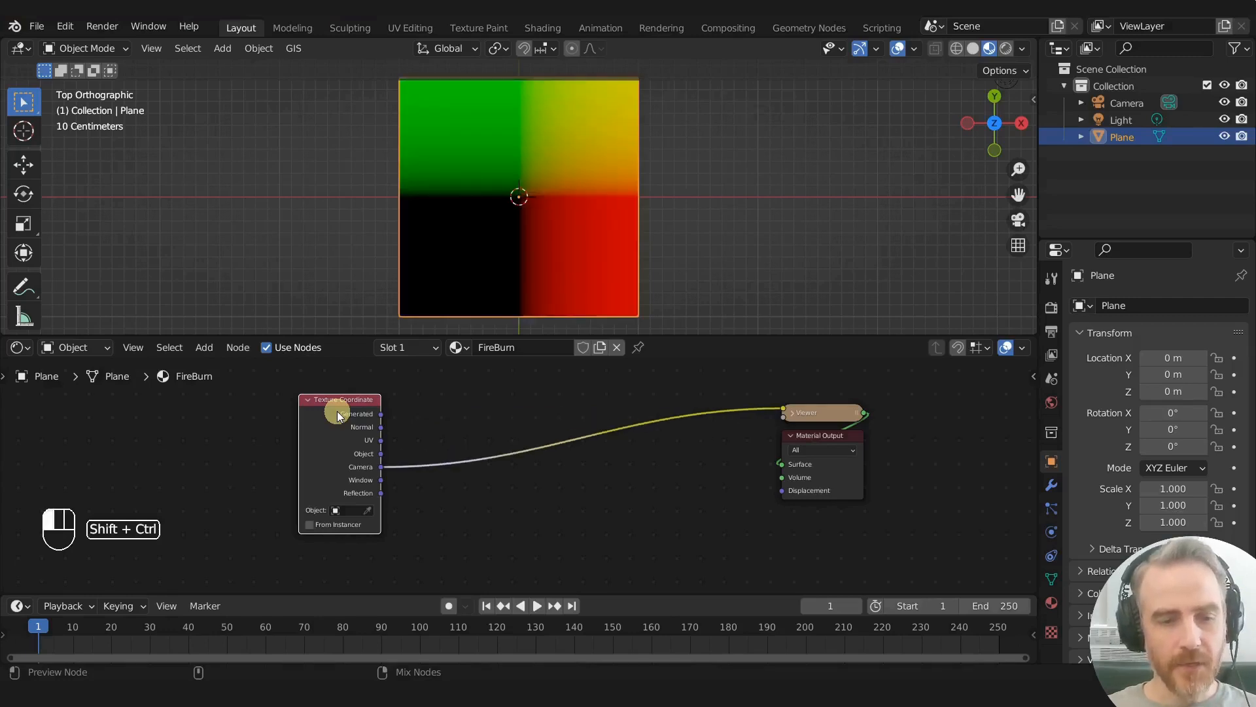
pyautogui.keyDown('ctrl'); pyautogui.keyDown('shift'); pyautogui.click(337, 411); pyautogui.keyUp('shift'); pyautogui.keyUp('ctrl')
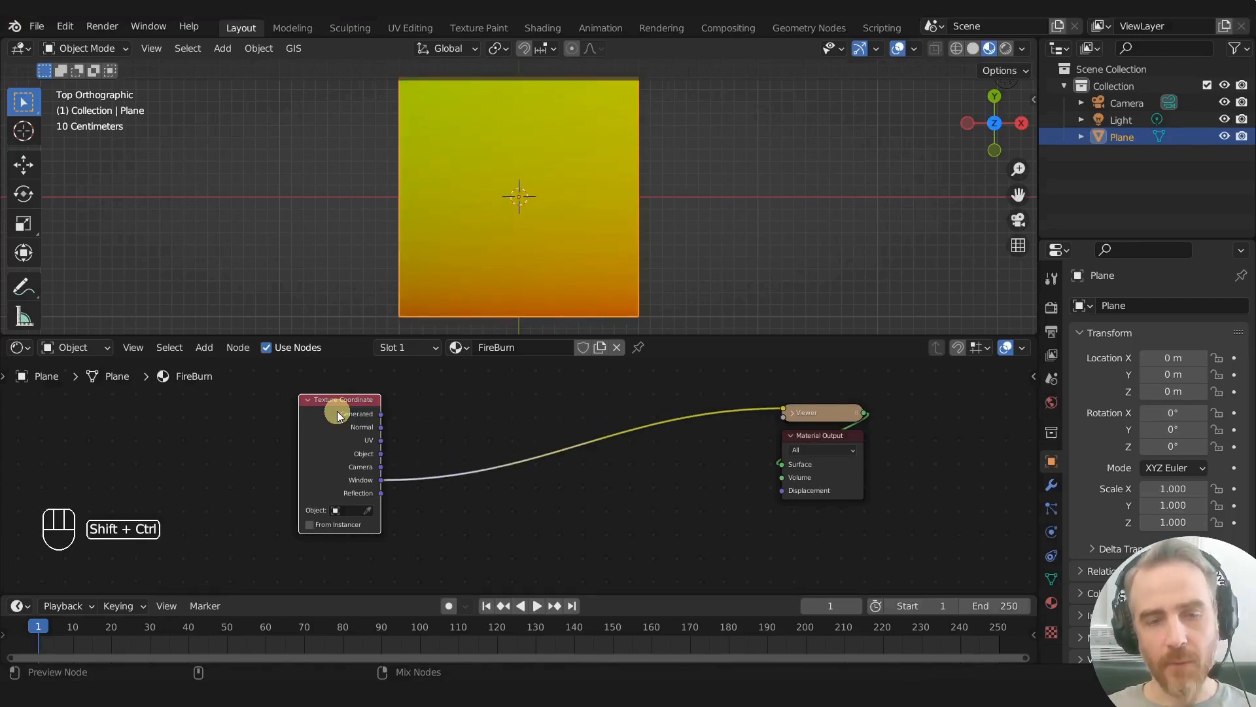
pyautogui.keyDown('ctrl'); pyautogui.keyDown('shift'); pyautogui.click(336, 411); pyautogui.keyUp('shift'); pyautogui.keyUp('ctrl')
pyautogui.keyDown('ctrl'); pyautogui.keyDown('shift'); pyautogui.click(336, 411); pyautogui.keyUp('shift'); pyautogui.keyUp('ctrl')
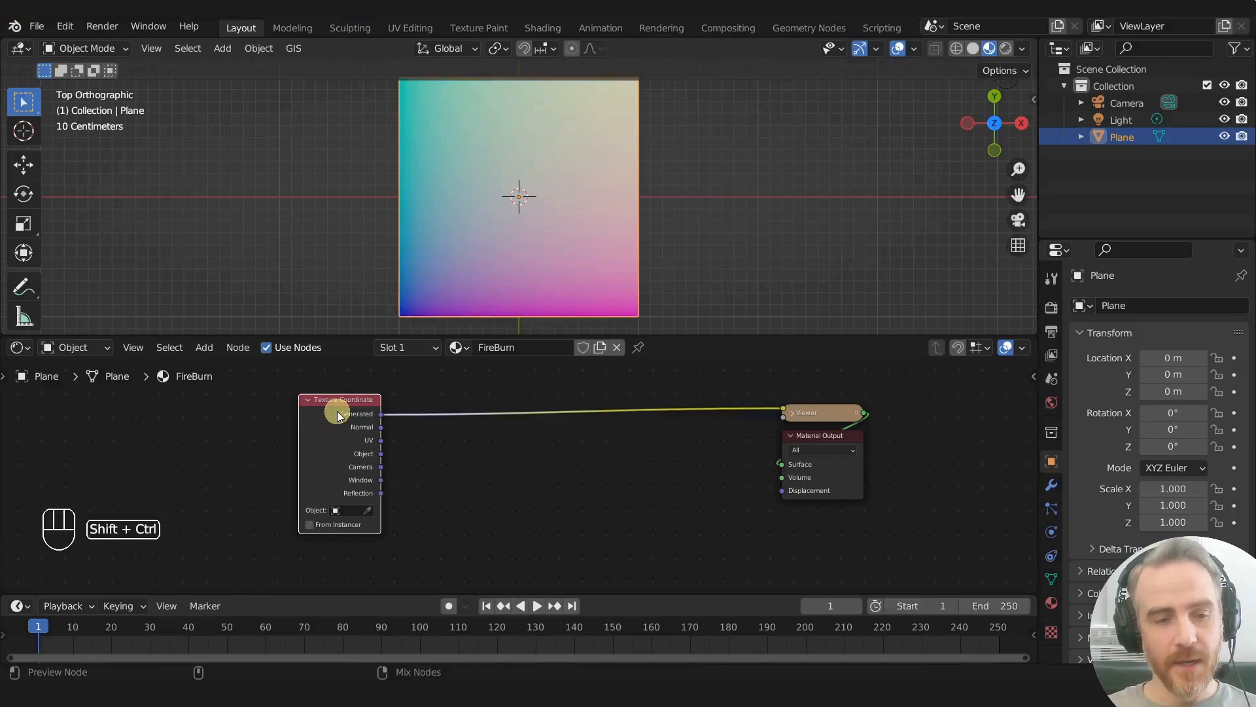
pyautogui.keyDown('ctrl'); pyautogui.keyDown('shift'); pyautogui.click(336, 411); pyautogui.keyUp('shift'); pyautogui.keyUp('ctrl')
pyautogui.keyDown('ctrl'); pyautogui.keyDown('shift'); pyautogui.click(336, 411); pyautogui.keyUp('shift'); pyautogui.keyUp('ctrl')
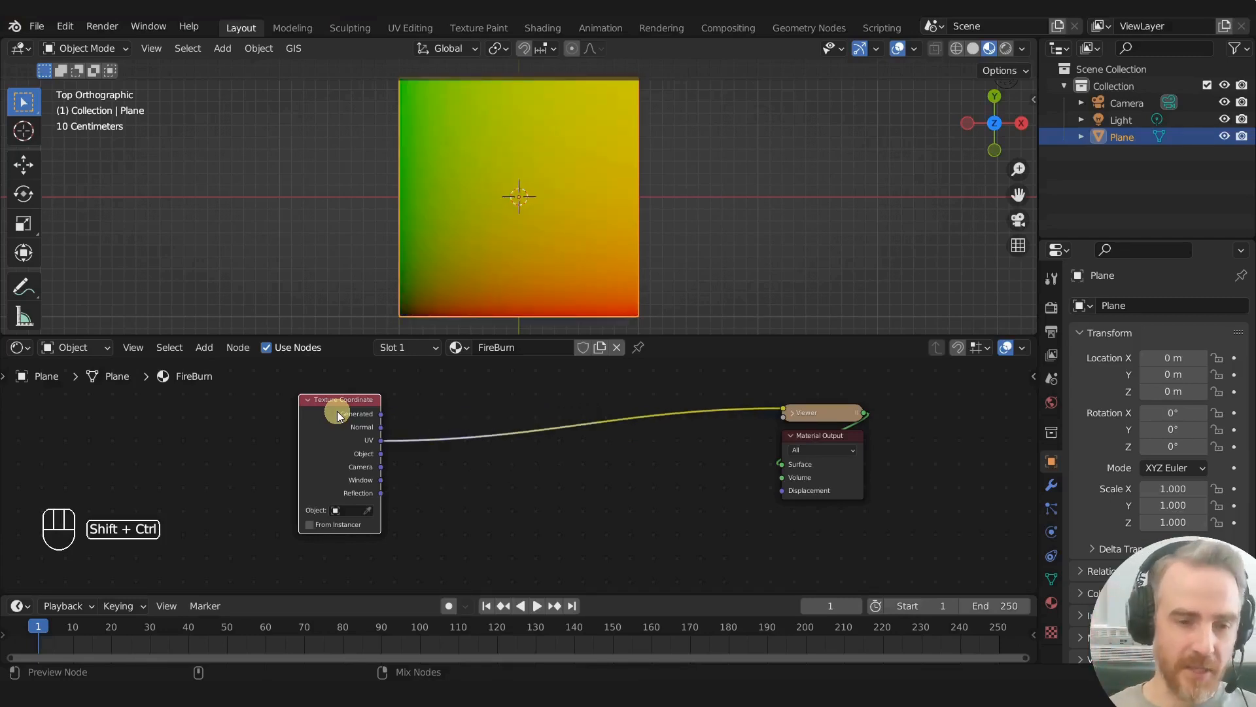
pyautogui.keyDown('ctrl'); pyautogui.keyDown('shift'); pyautogui.click(337, 411); pyautogui.keyUp('shift'); pyautogui.keyUp('ctrl')
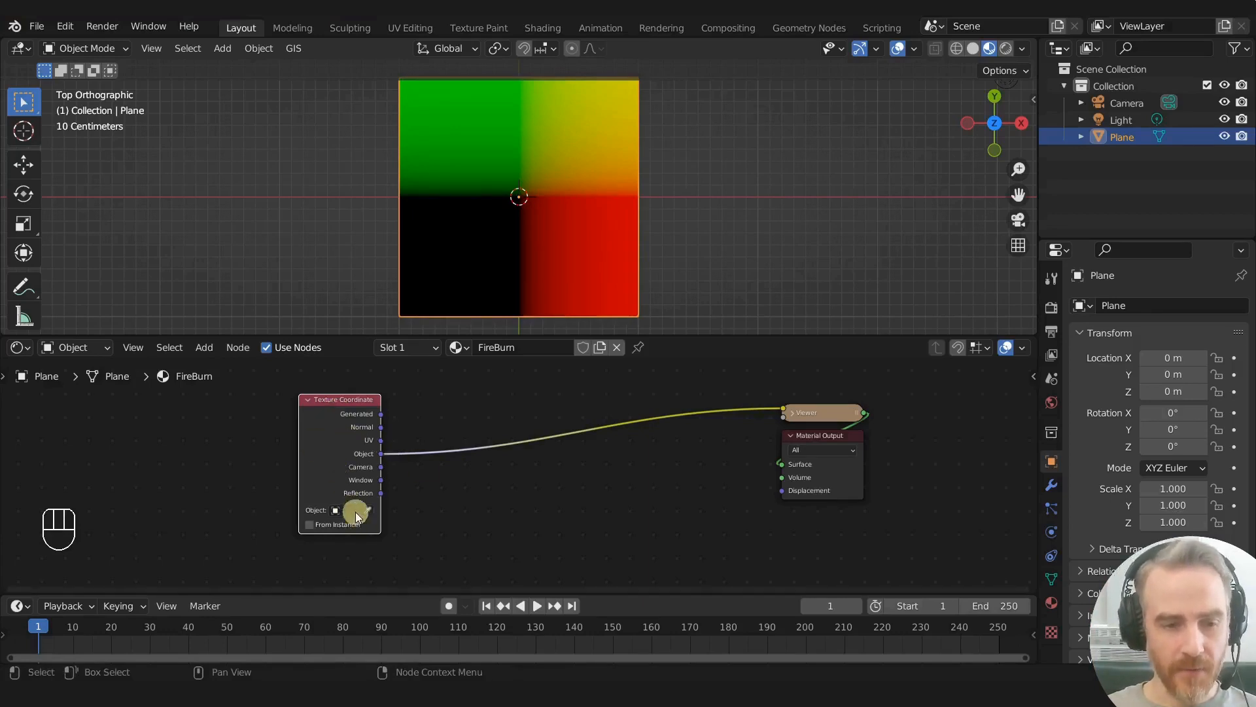
pyautogui.moveTo(298, 497); pyautogui.dragTo(281, 497)
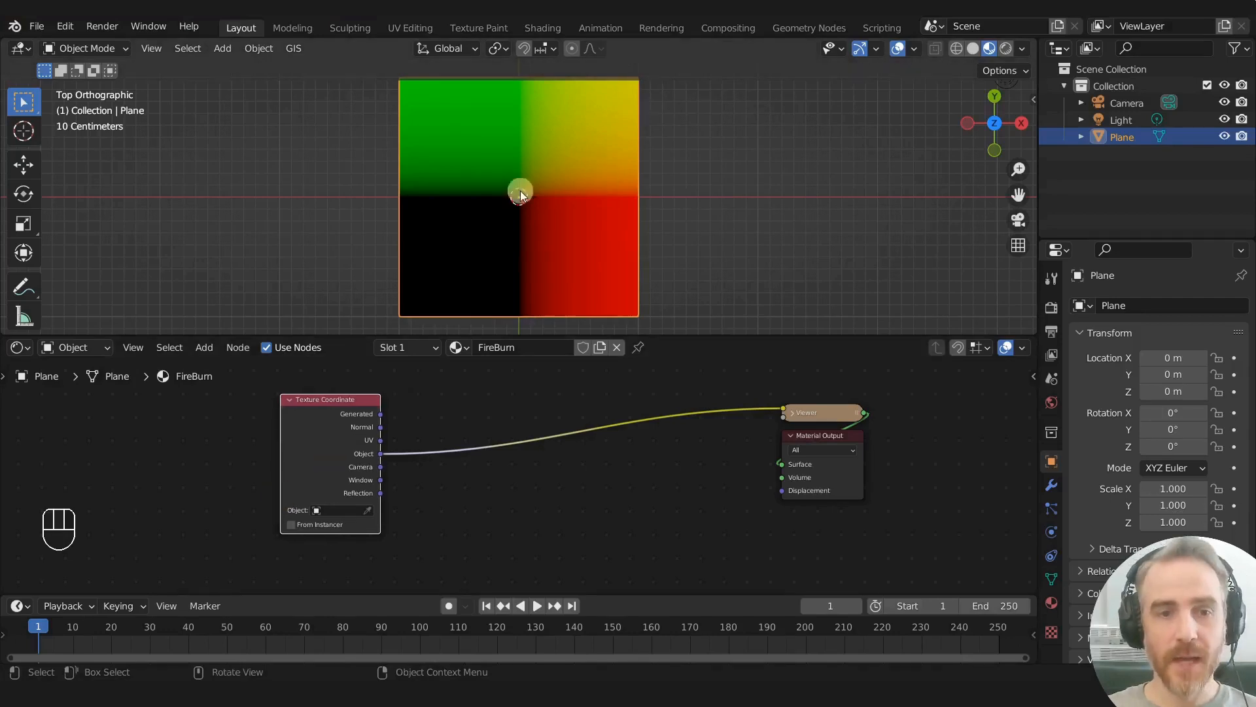
# - Try moving the plane to check how its Object coordinates behave, cancelling each move
pyautogui.press('g')
pyautogui.rightClick(442, 269)
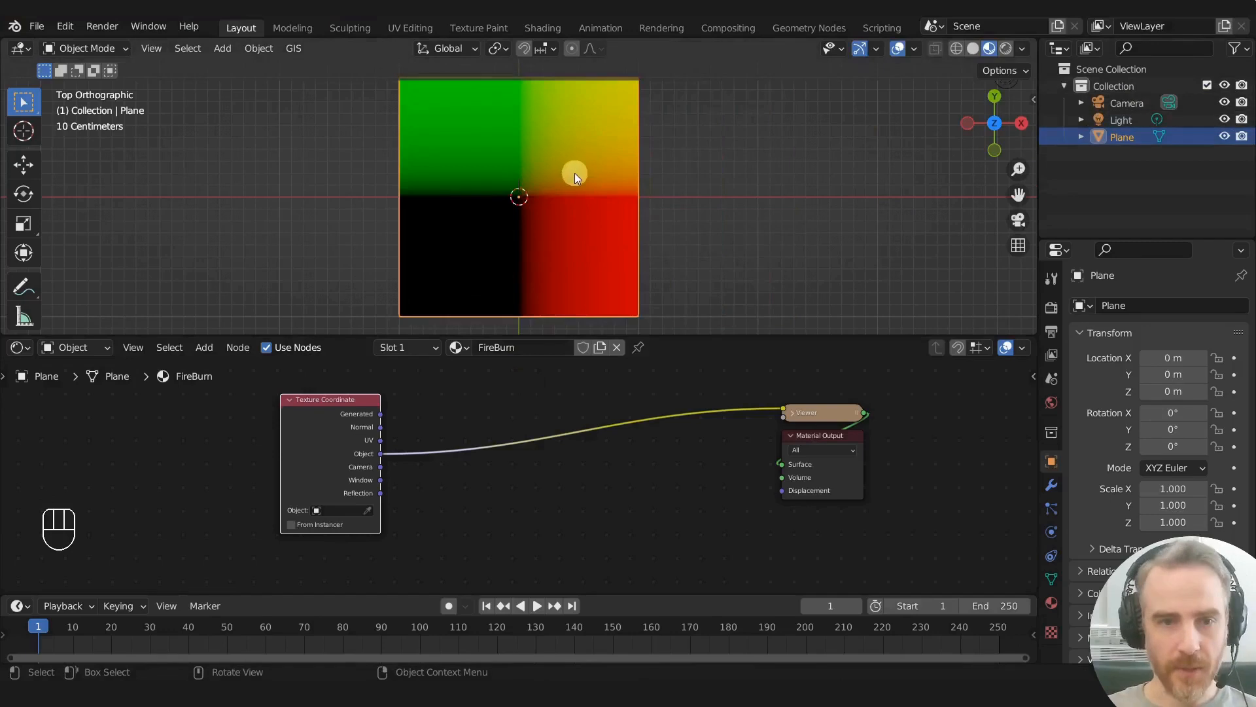
pyautogui.press('g')
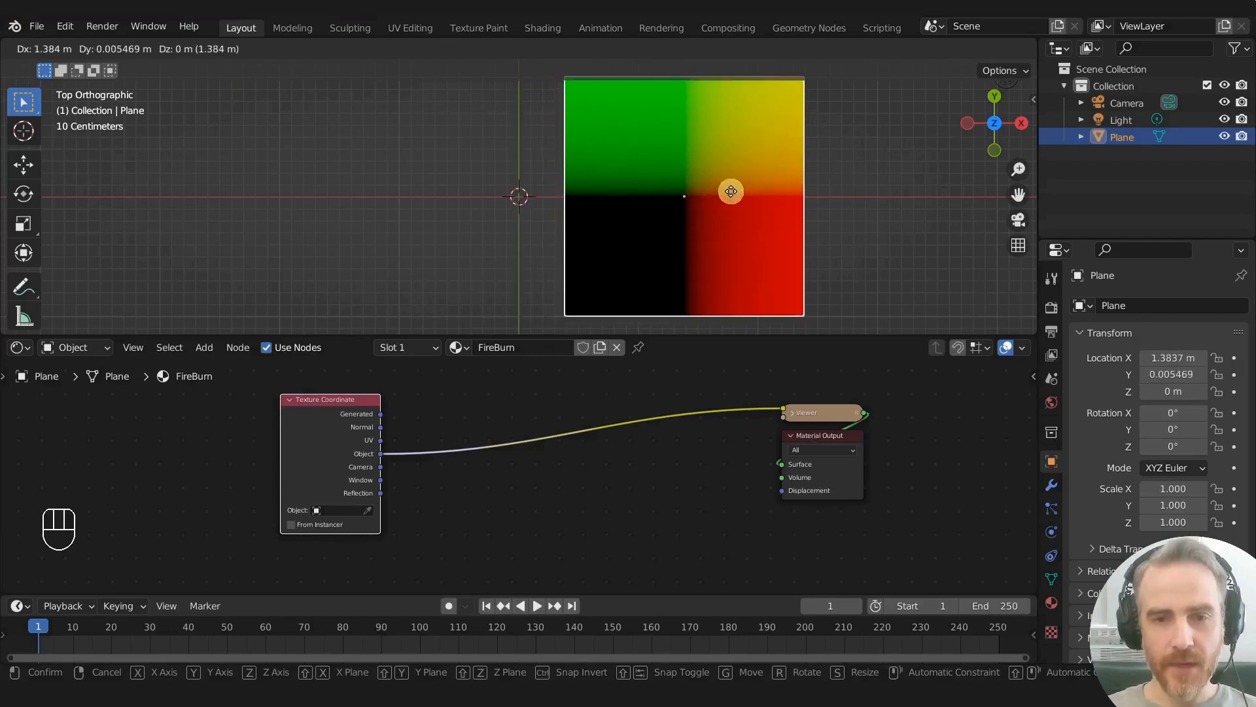
pyautogui.rightClick(550, 174)
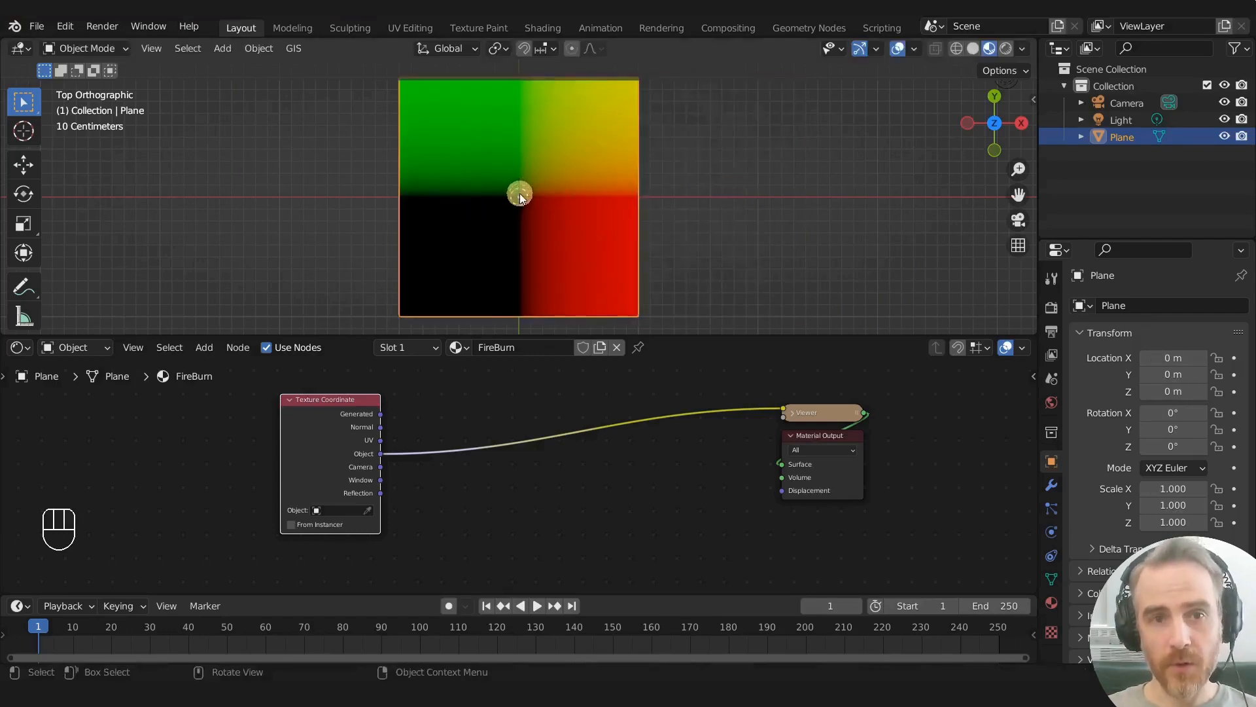
# - Move the plane about 1.07 m along X to check its Object coordinates, and undo the move
pyautogui.press('g')
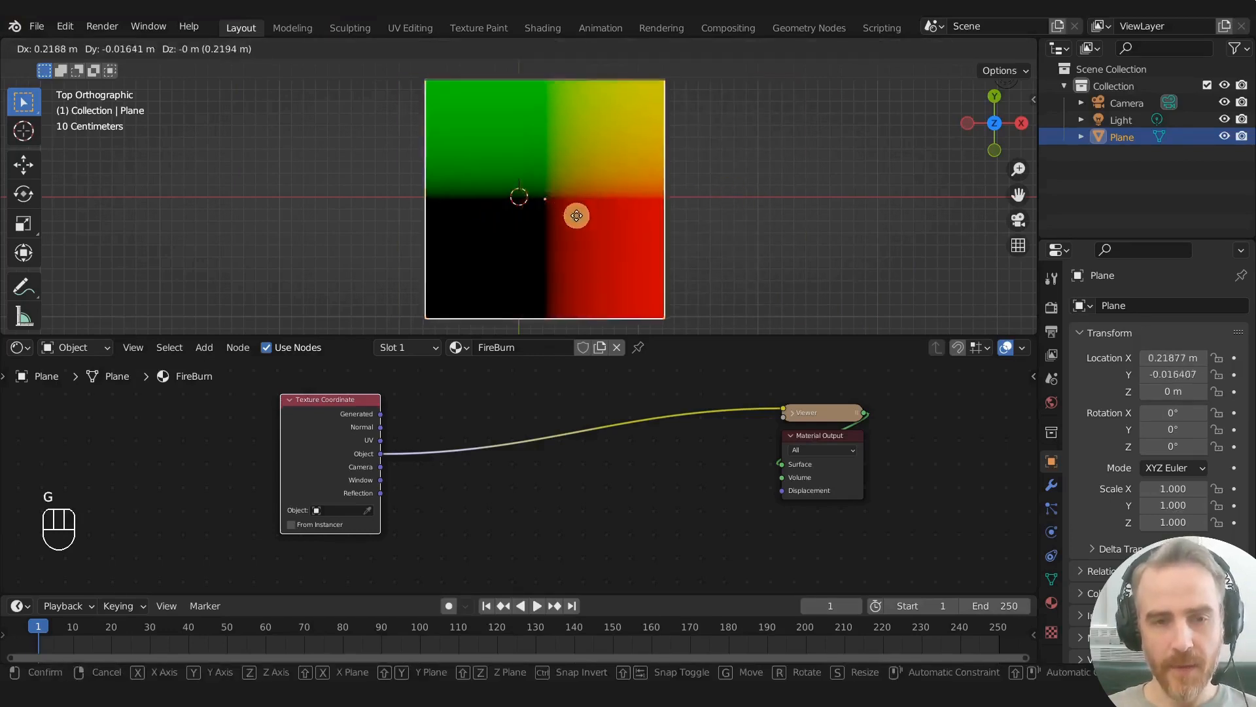
pyautogui.click(646, 201)
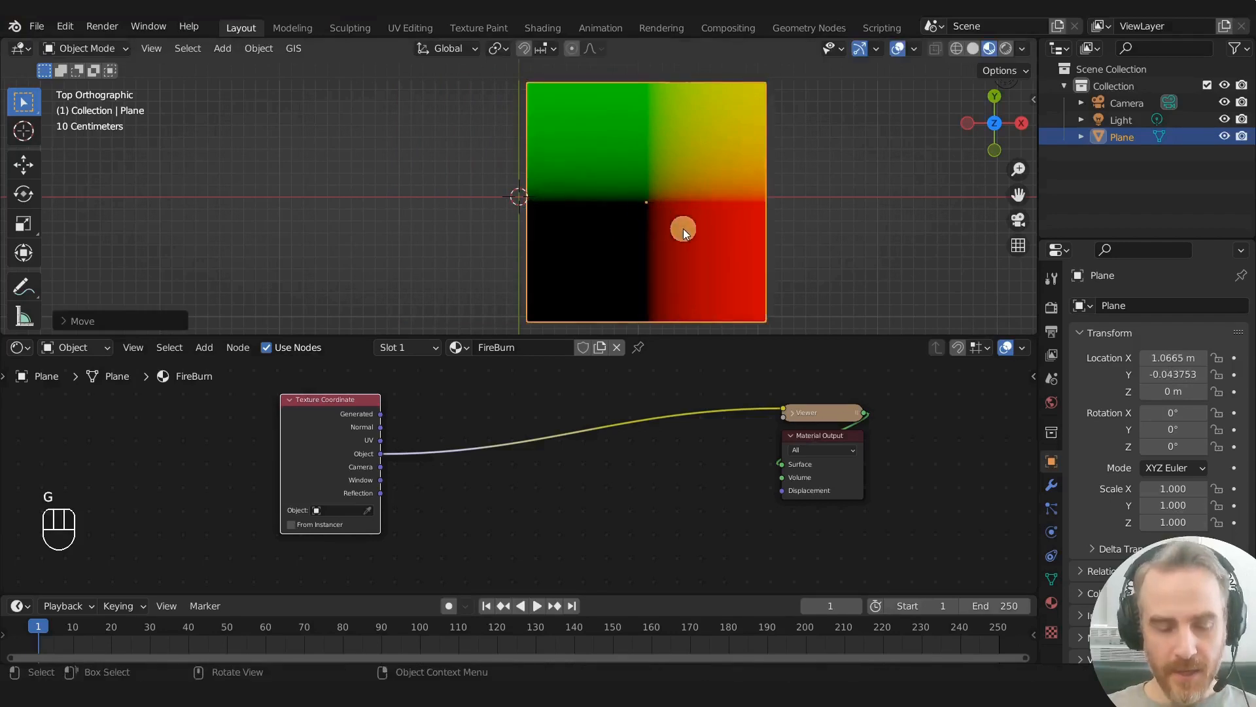
pyautogui.hotkey('ctrl', 'z')
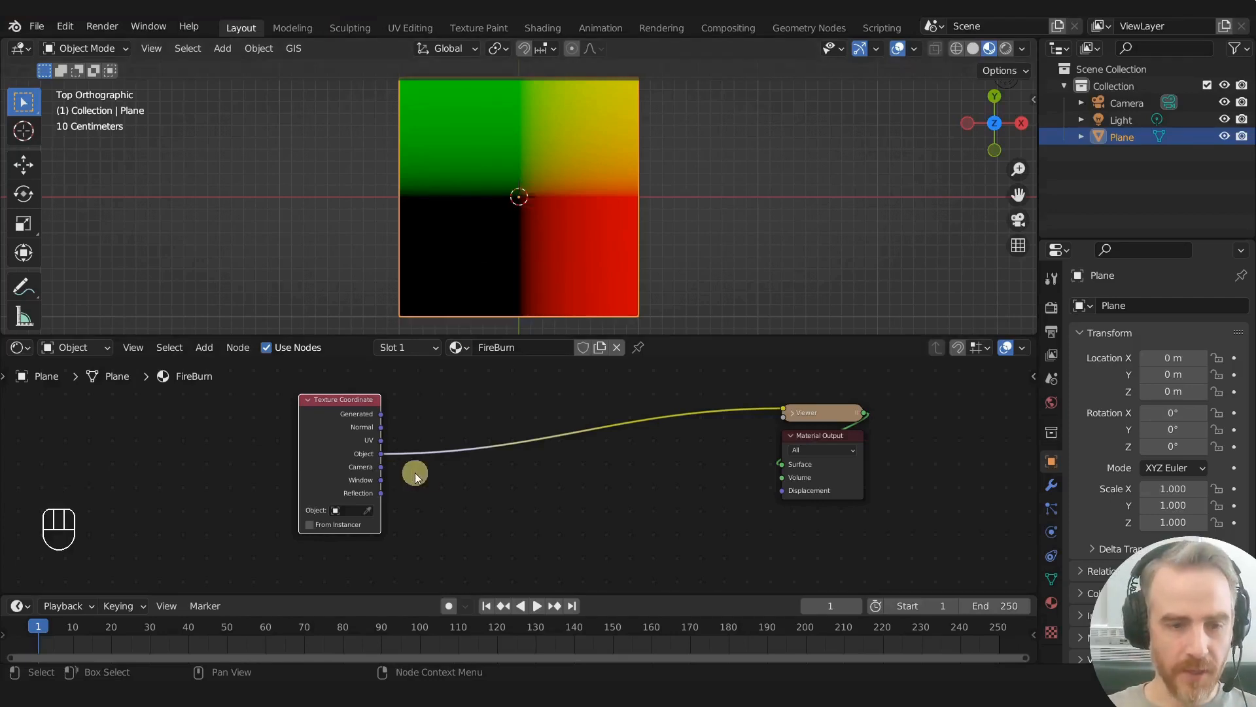
# - Preview the Texture Coordinate node's Camera output and try moving the plane to test it, cancelling the move
pyautogui.scroll(5, 350, 425)
pyautogui.moveTo(345, 462); pyautogui.dragTo(492, 478, button='middle')
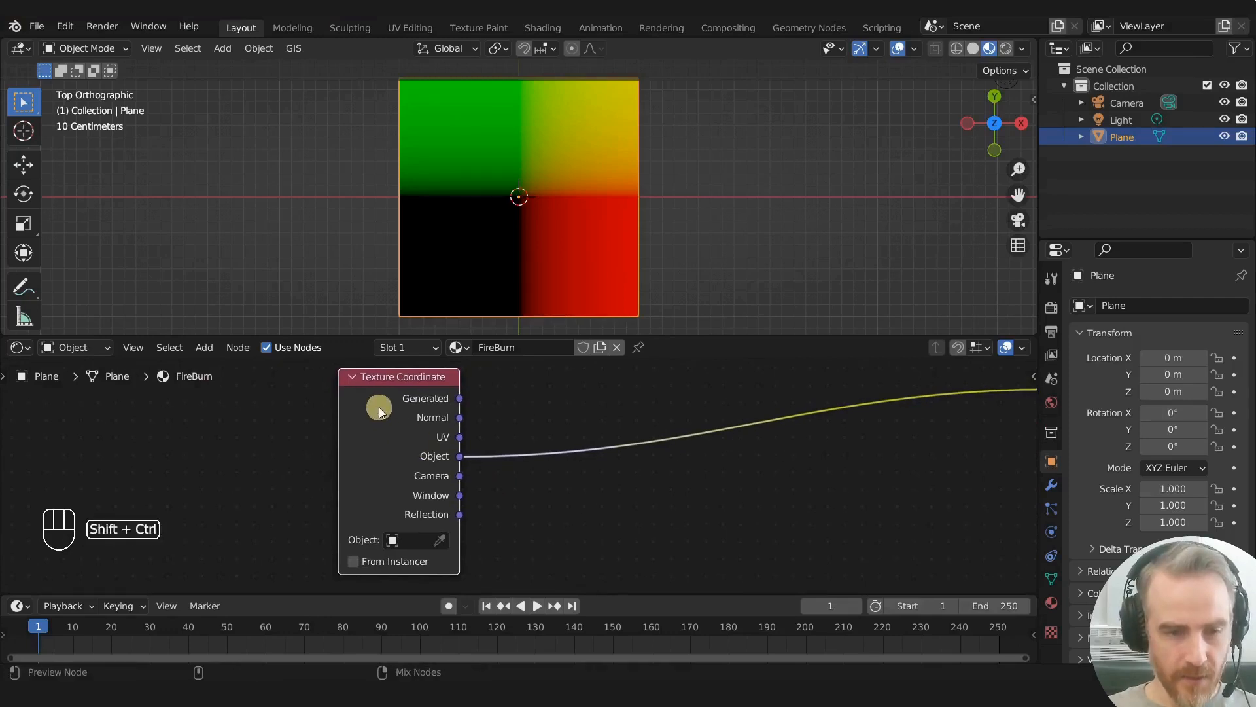
pyautogui.keyDown('ctrl'); pyautogui.keyDown('shift'); pyautogui.click(379, 407); pyautogui.keyUp('shift'); pyautogui.keyUp('ctrl')
pyautogui.press('g')
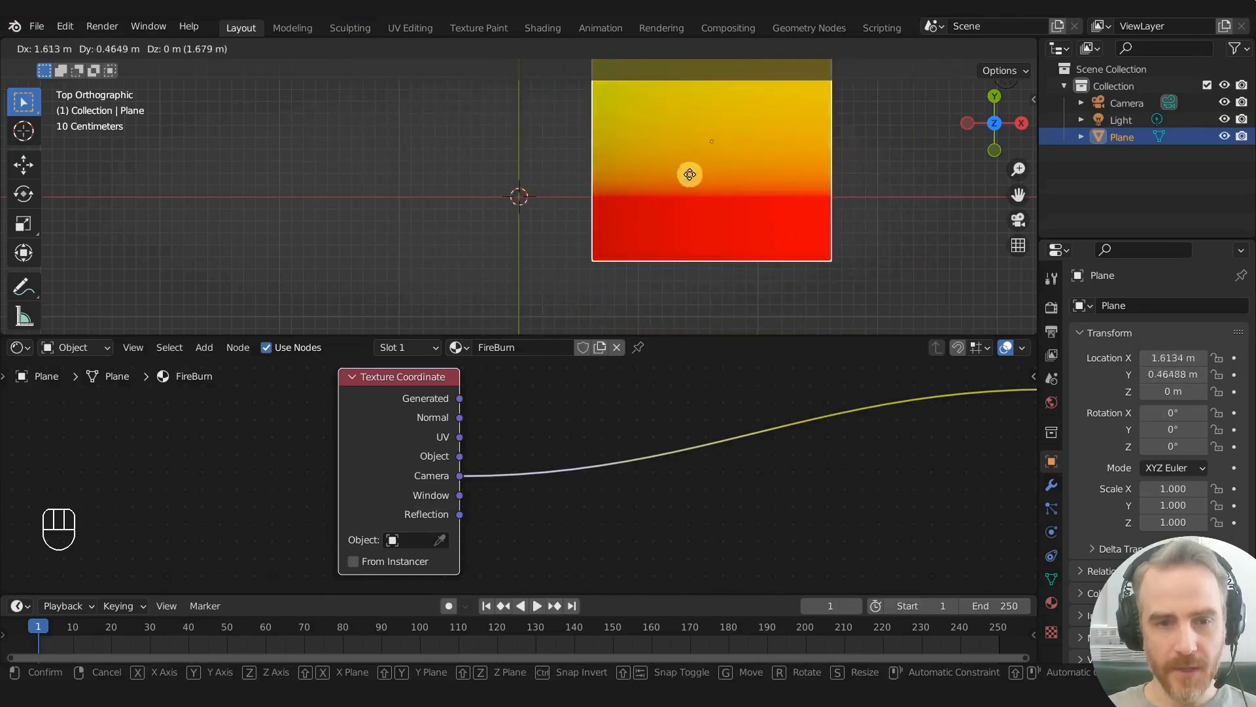
pyautogui.rightClick(662, 230)
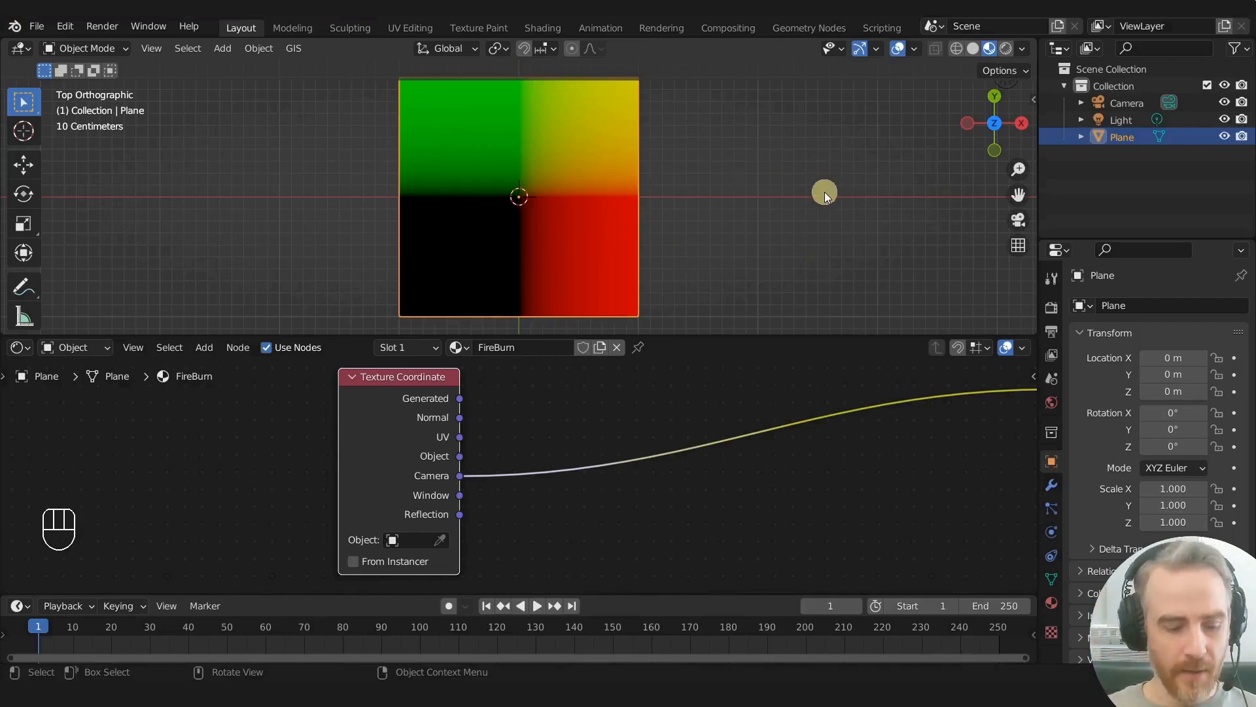
# - Shift the top view sideways to check how the Camera coordinates follow it, and recentre the view
pyautogui.keyDown('shift'); pyautogui.moveTo(824, 191); pyautogui.dragTo(884, 191, button='middle'); pyautogui.keyUp('shift')
pyautogui.click(151, 48)
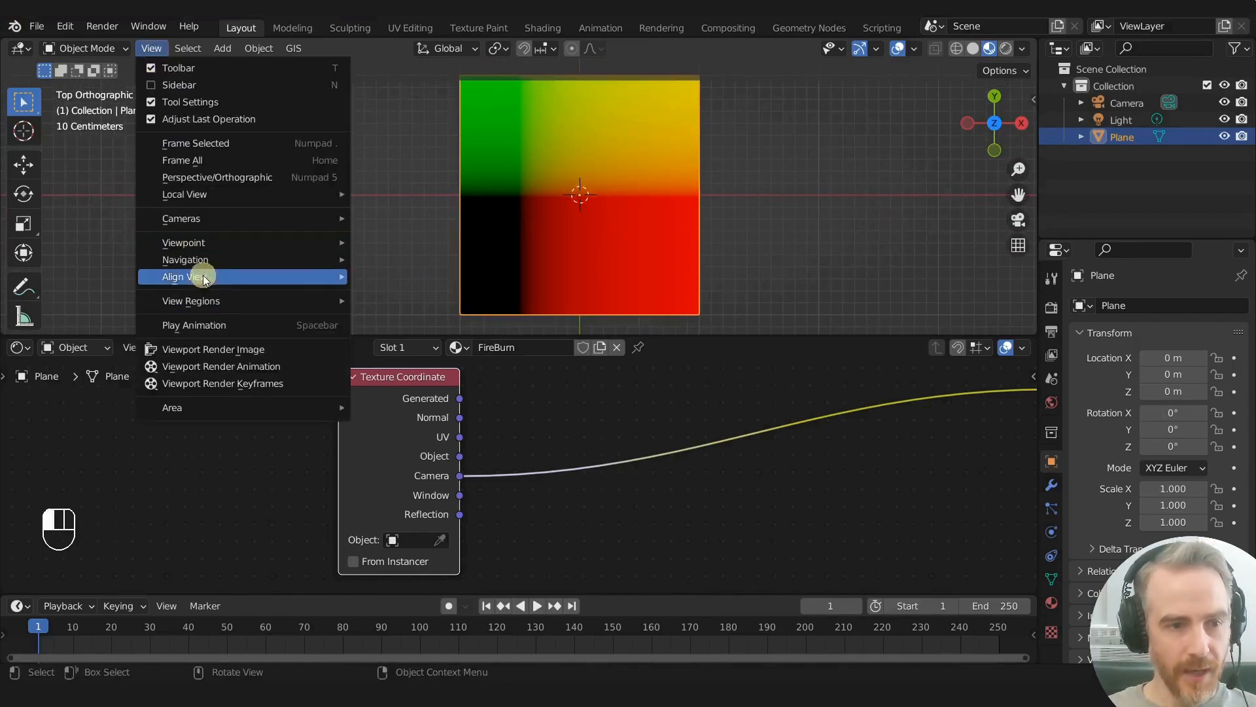
pyautogui.moveTo(196, 276)
pyautogui.click(442, 357)
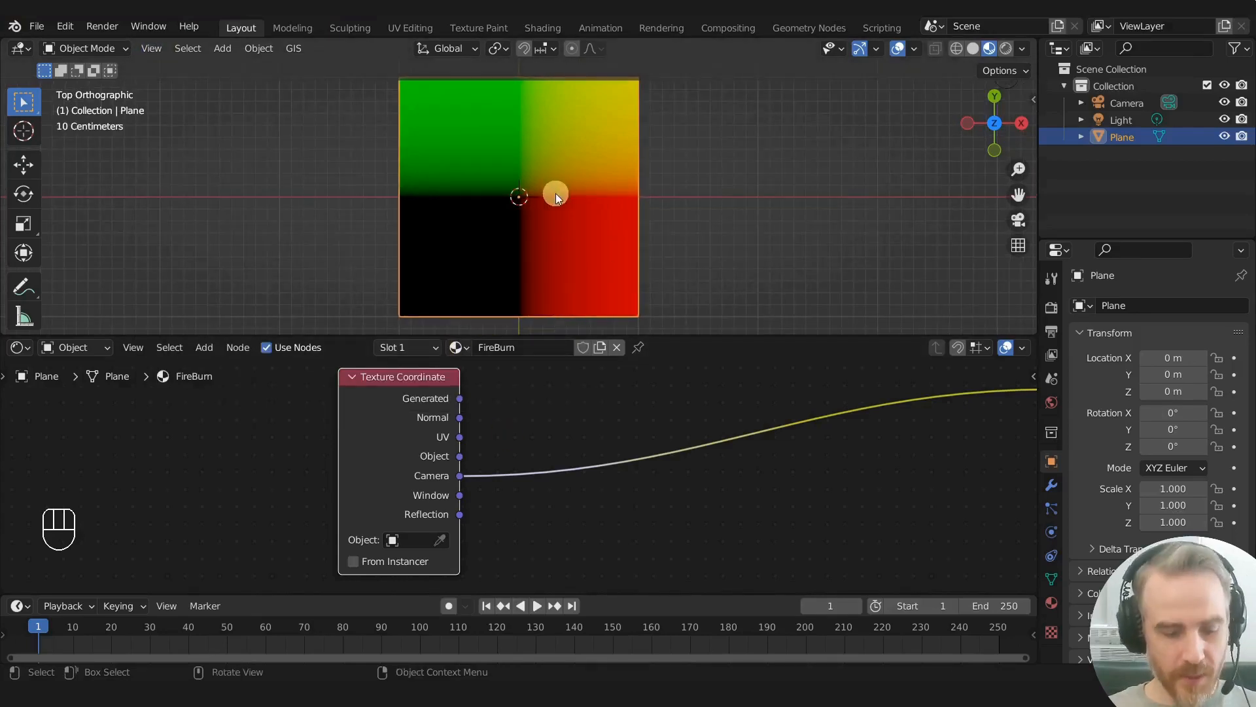
# - Add a Sphere empty at the centre of the plane
pyautogui.hotkey('shift', 'a')
pyautogui.moveTo(523, 403)
pyautogui.moveTo(516, 361)
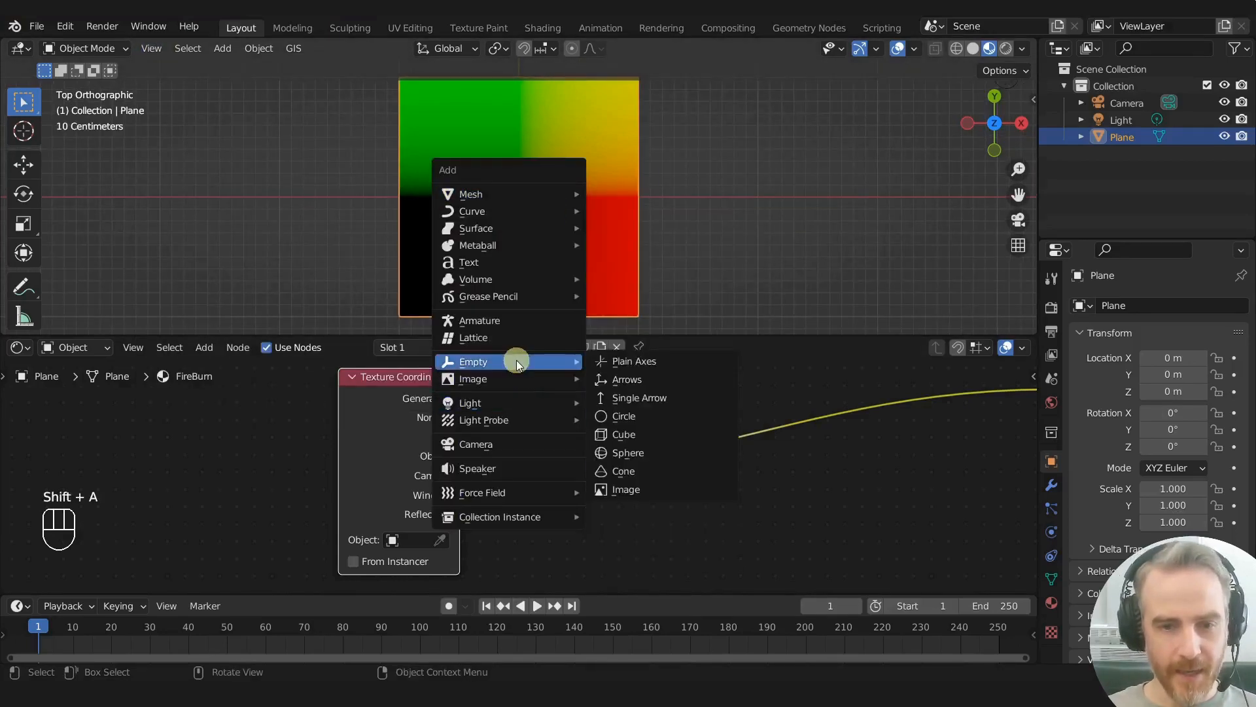
pyautogui.click(626, 454)
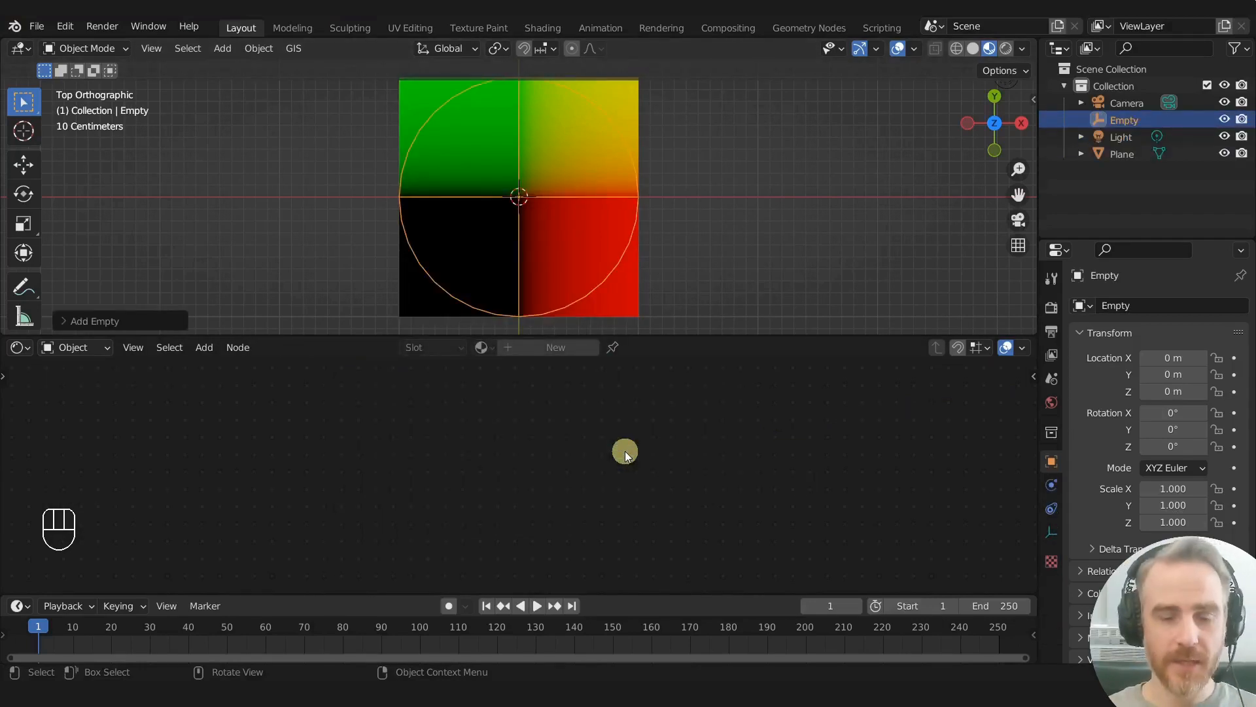
# - Pin the plane's FireBurn material in the node editor and reselect the empty
pyautogui.click(618, 300)
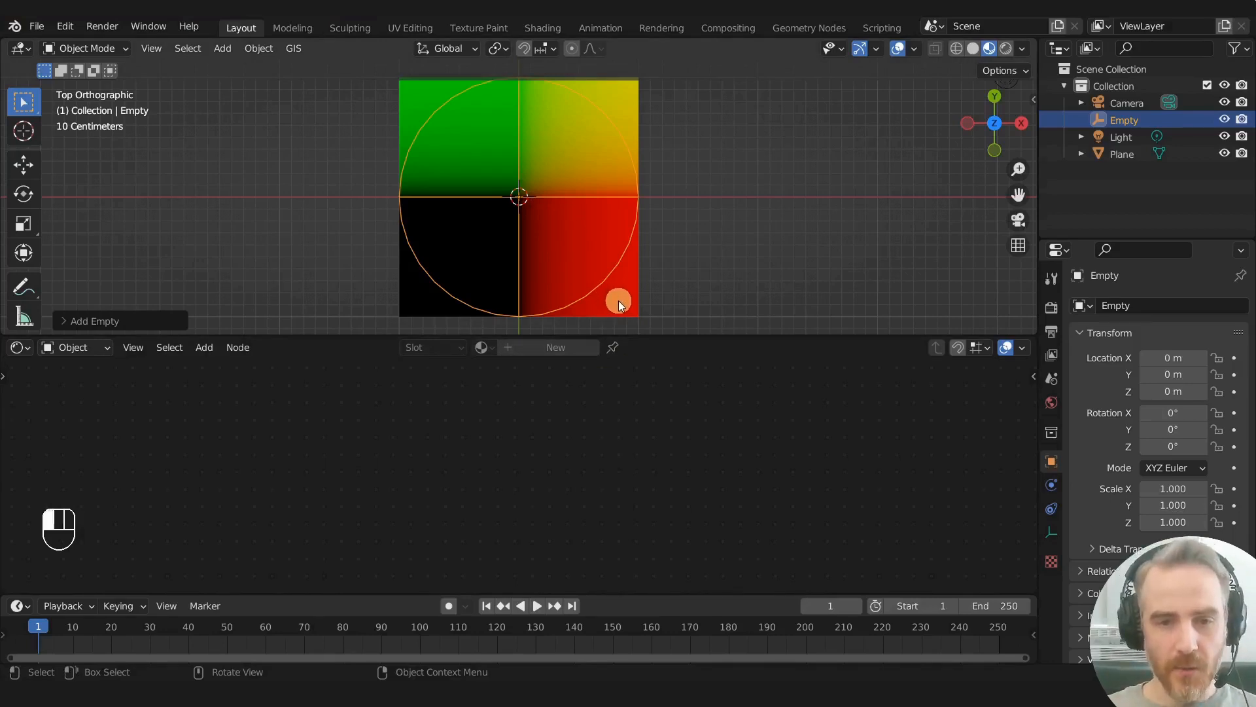
pyautogui.click(615, 265)
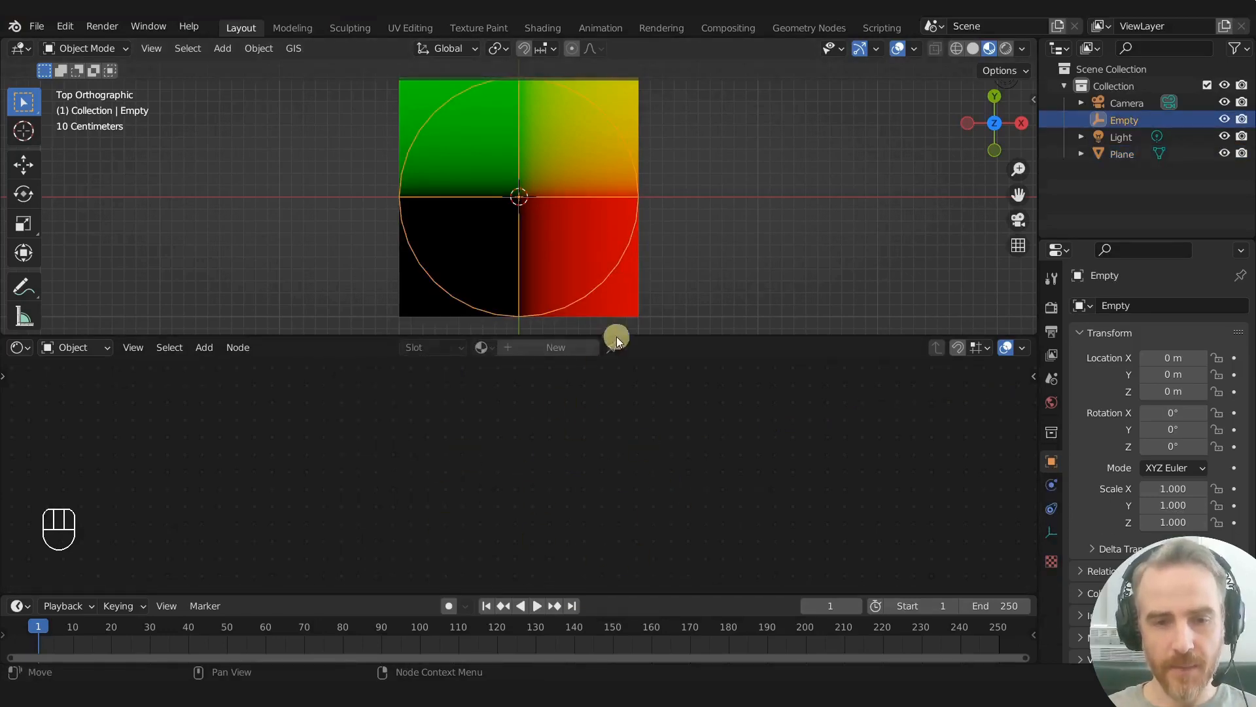
pyautogui.click(626, 291)
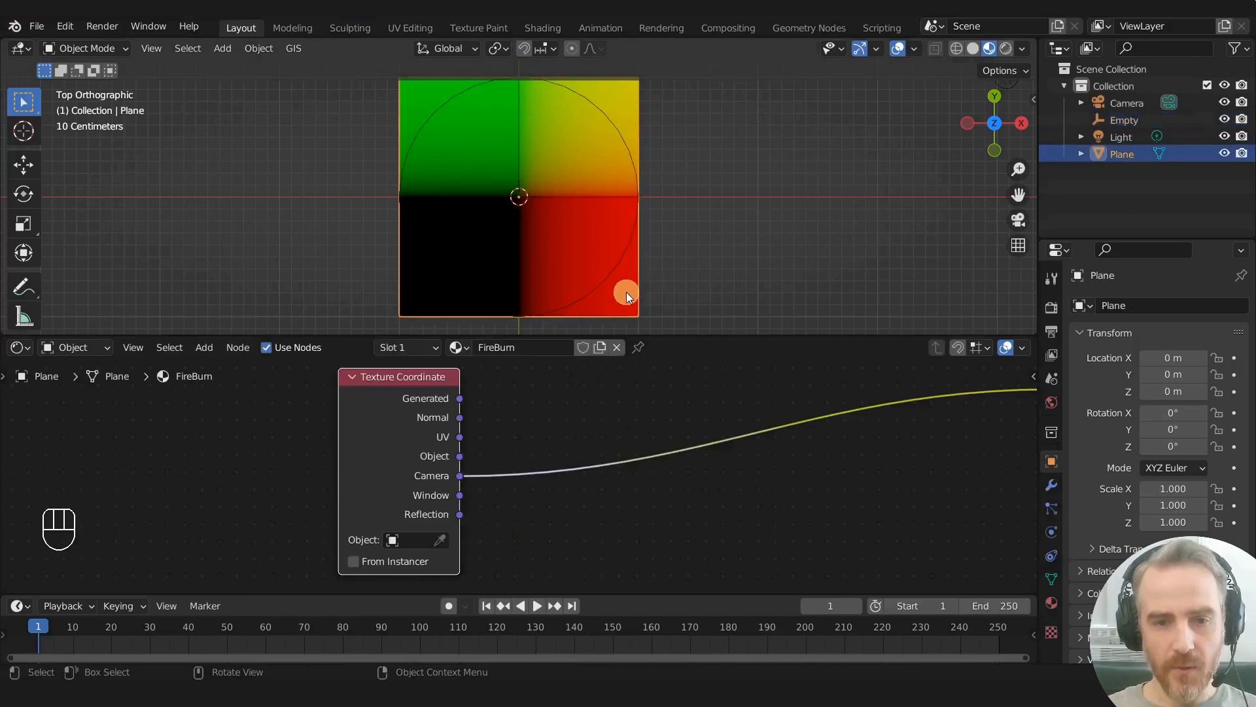
pyautogui.click(636, 348)
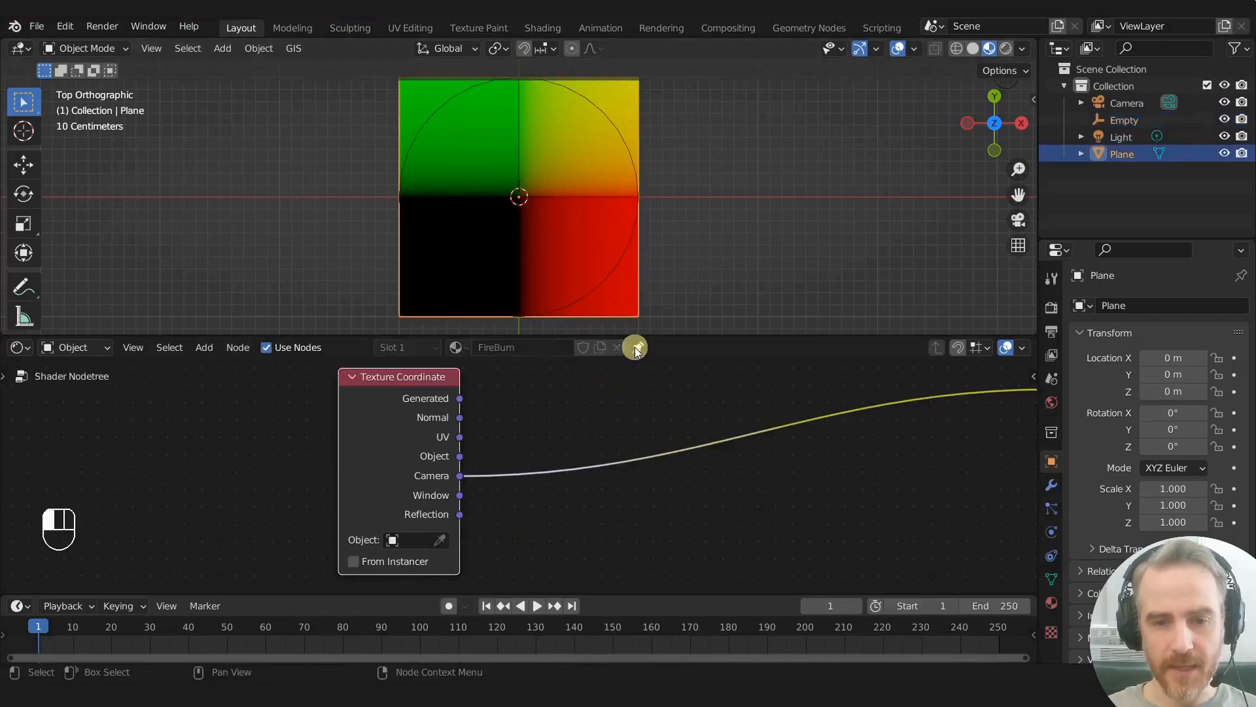
pyautogui.click(616, 264)
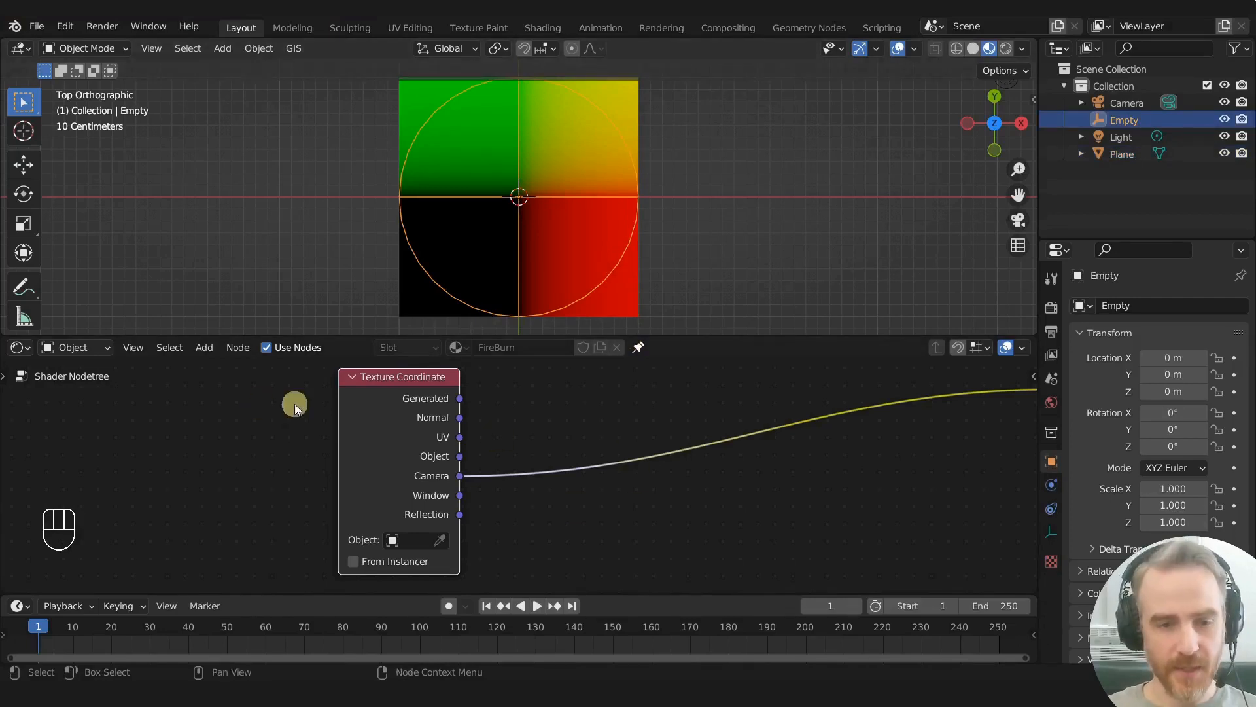
# - Widen the Texture Coordinate node slightly and set its reference object to Empty
pyautogui.scroll(-6, 663, 510)
pyautogui.scroll(1, 647, 501)
pyautogui.moveTo(634, 490); pyautogui.dragTo(663, 489, button='middle')
pyautogui.scroll(1, 664, 502)
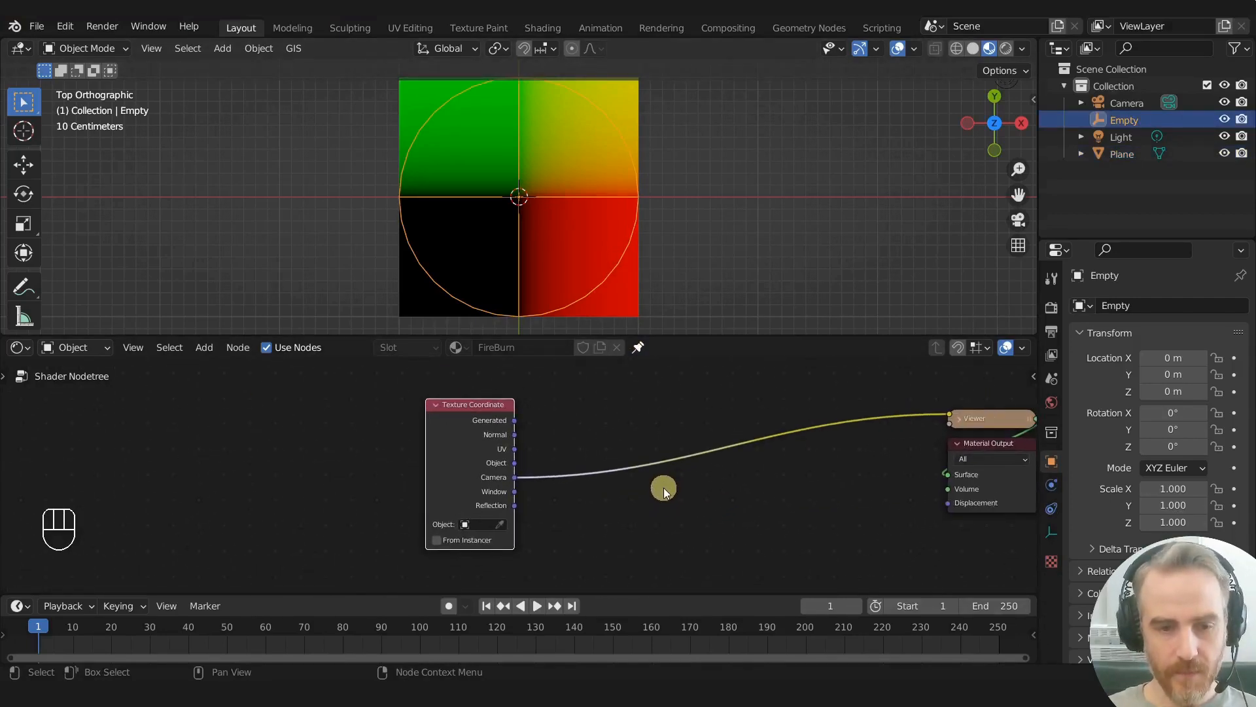
pyautogui.moveTo(429, 508); pyautogui.dragTo(410, 508)
pyautogui.click(460, 521)
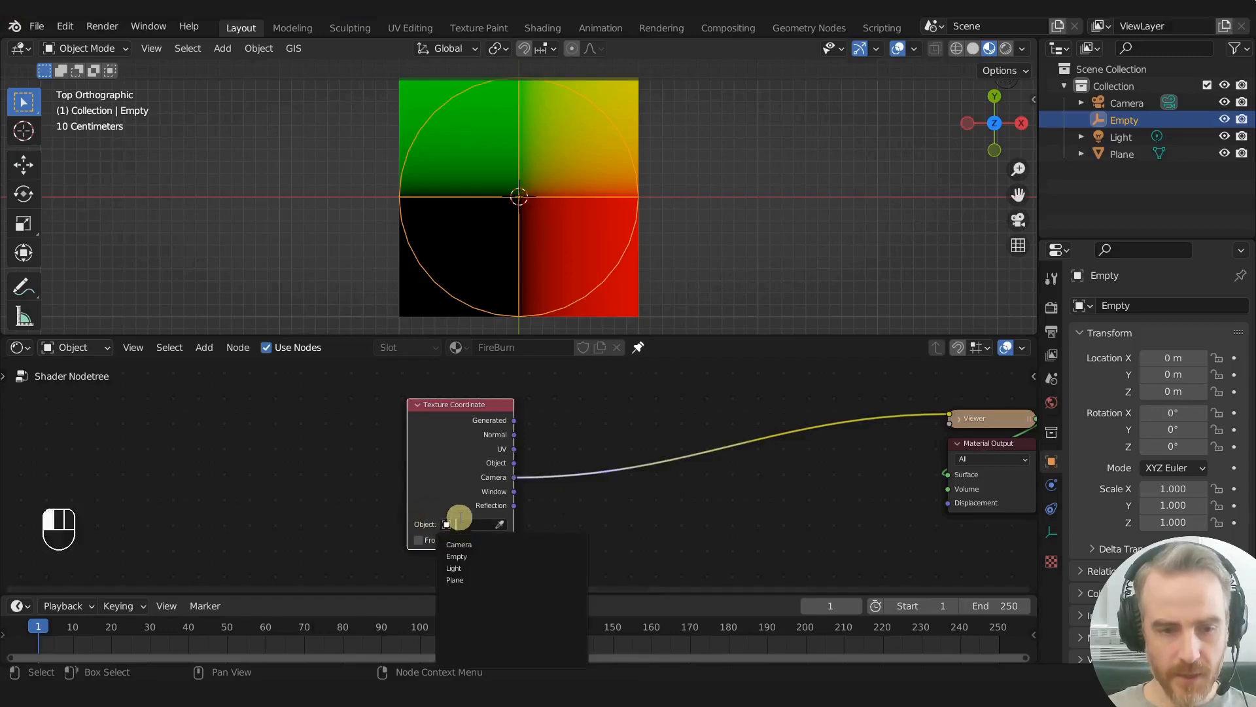
pyautogui.click(464, 554)
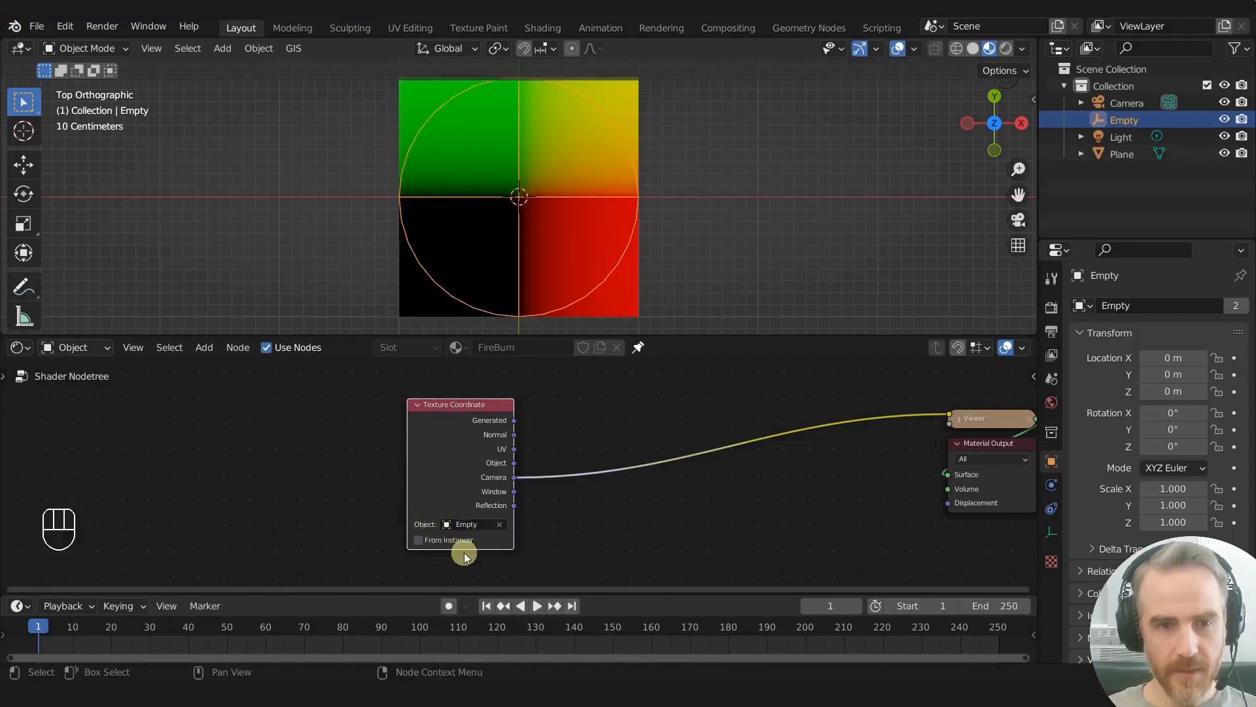
# - Preview the Texture Coordinate node's Object output and try moving the empty to test its effect, cancelling each move
pyautogui.press('g')
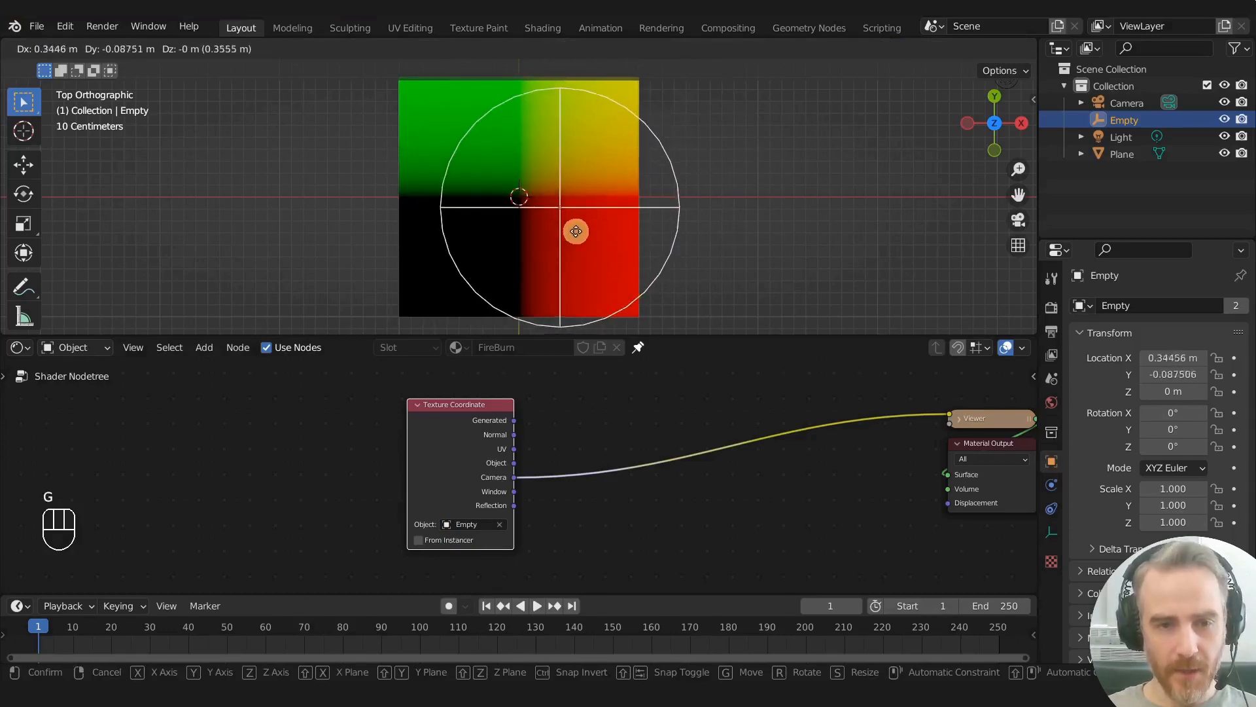
pyautogui.rightClick(595, 296)
pyautogui.keyDown('ctrl'); pyautogui.keyDown('shift'); pyautogui.click(457, 412); pyautogui.keyUp('shift'); pyautogui.keyUp('ctrl')
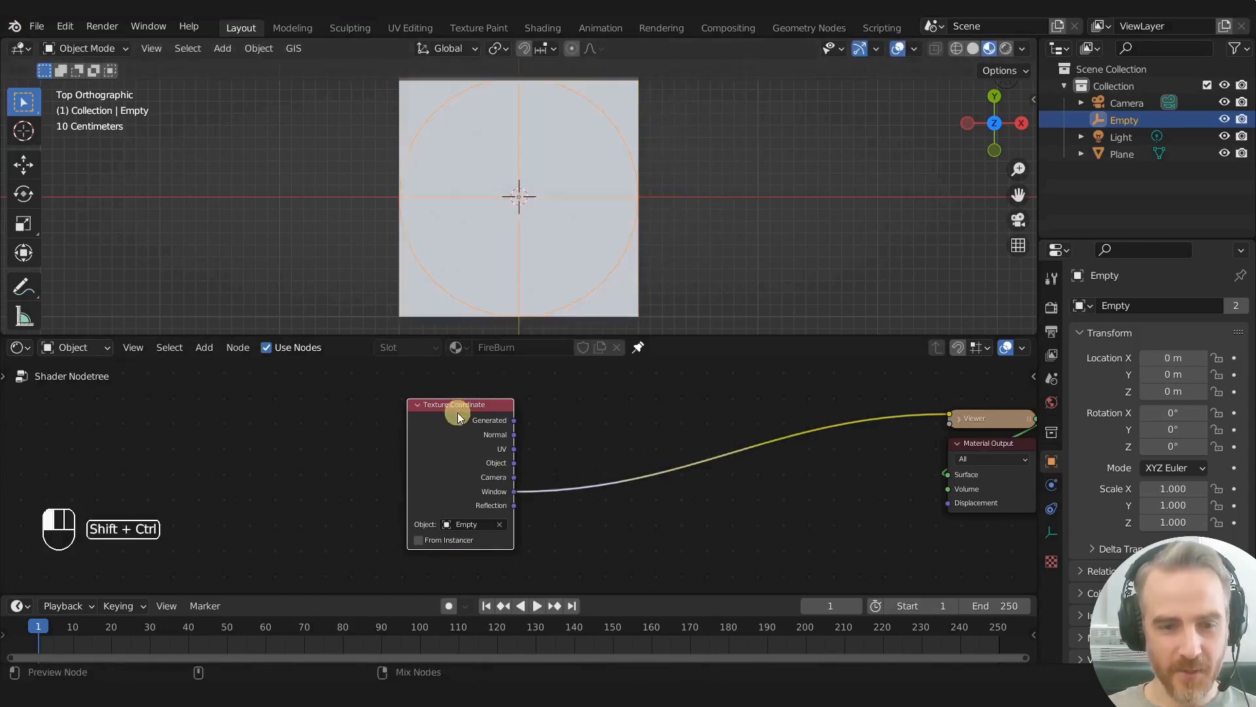
pyautogui.keyDown('ctrl'); pyautogui.keyDown('shift'); pyautogui.click(458, 412); pyautogui.keyUp('shift'); pyautogui.keyUp('ctrl')
pyautogui.keyDown('ctrl'); pyautogui.keyDown('shift'); pyautogui.click(458, 412); pyautogui.keyUp('shift'); pyautogui.keyUp('ctrl')
pyautogui.keyDown('ctrl'); pyautogui.keyDown('shift'); pyautogui.click(458, 412); pyautogui.keyUp('shift'); pyautogui.keyUp('ctrl')
pyautogui.keyDown('ctrl'); pyautogui.keyDown('shift'); pyautogui.click(458, 413); pyautogui.keyUp('shift'); pyautogui.keyUp('ctrl')
pyautogui.keyDown('ctrl'); pyautogui.keyDown('shift'); pyautogui.click(457, 412); pyautogui.keyUp('shift'); pyautogui.keyUp('ctrl')
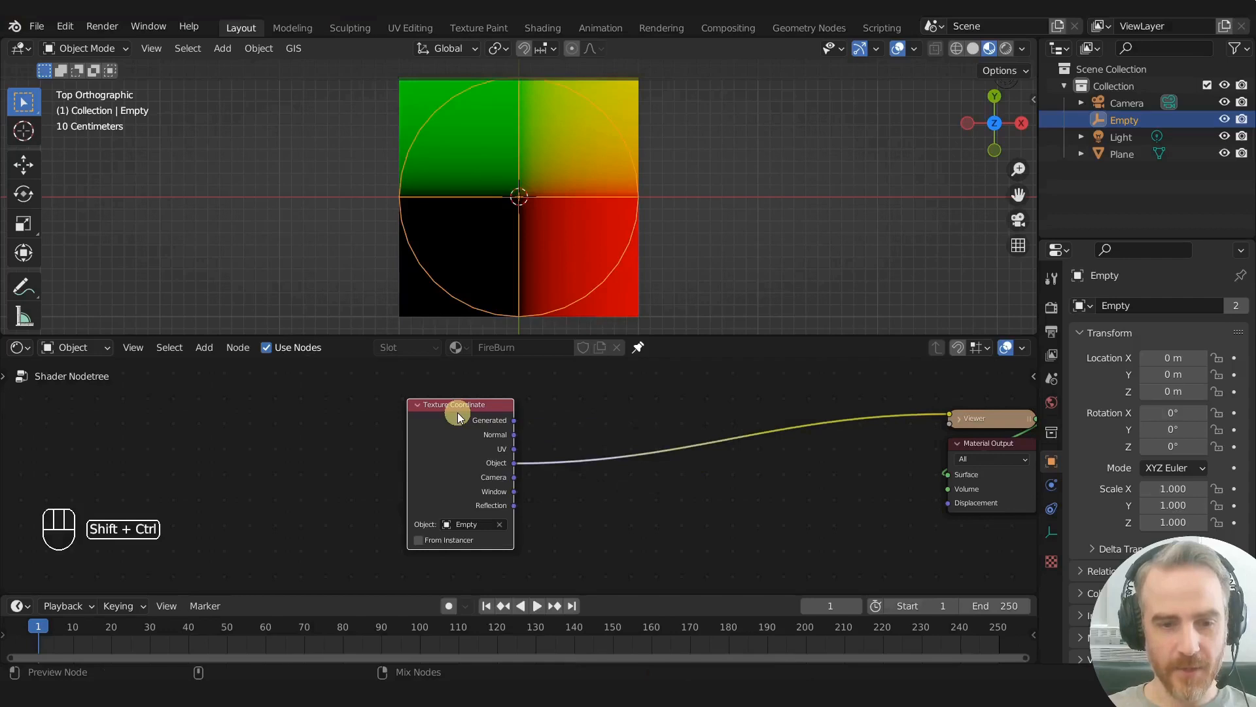
pyautogui.press('g')
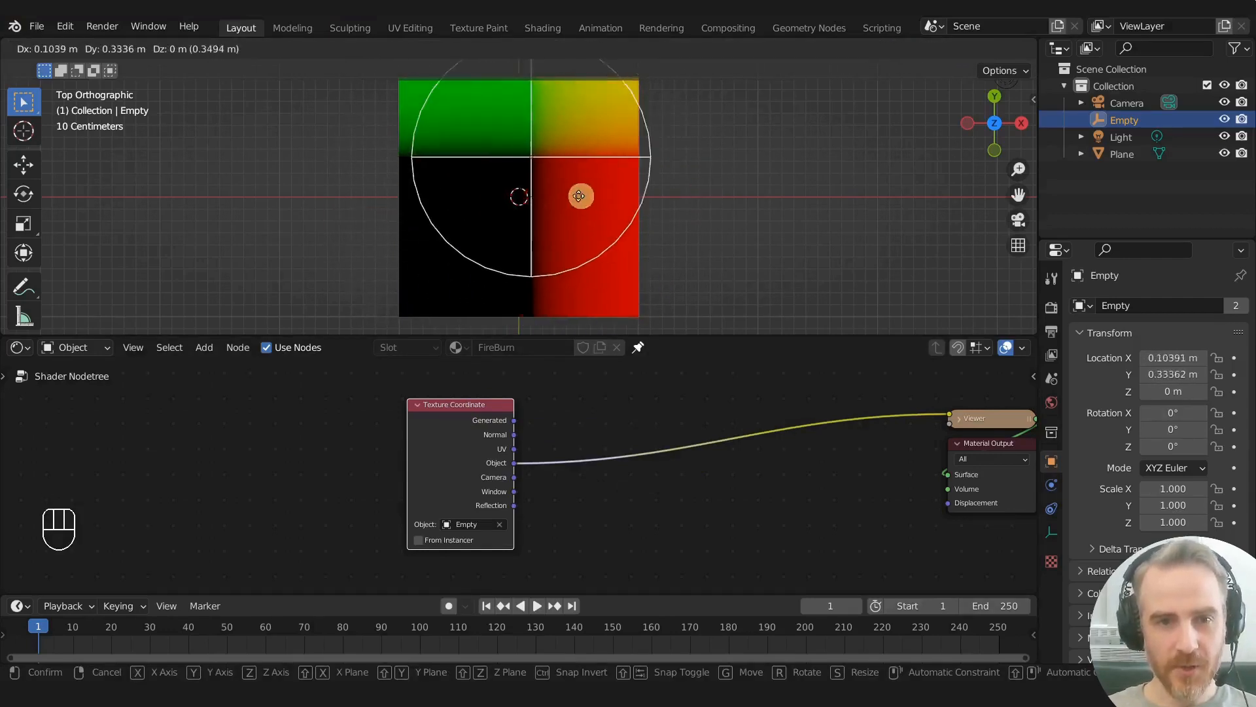
pyautogui.rightClick(606, 223)
# - Add a Noise Texture node near the Texture Coordinate node, preview its Fac output on the plane, and hide the viewport overlays
pyautogui.scroll(-2, 587, 430)
pyautogui.scroll(-1, 586, 430)
pyautogui.moveTo(592, 421); pyautogui.dragTo(647, 389, button='middle')
pyautogui.moveTo(525, 398); pyautogui.dragTo(473, 394)
pyautogui.click(601, 488)
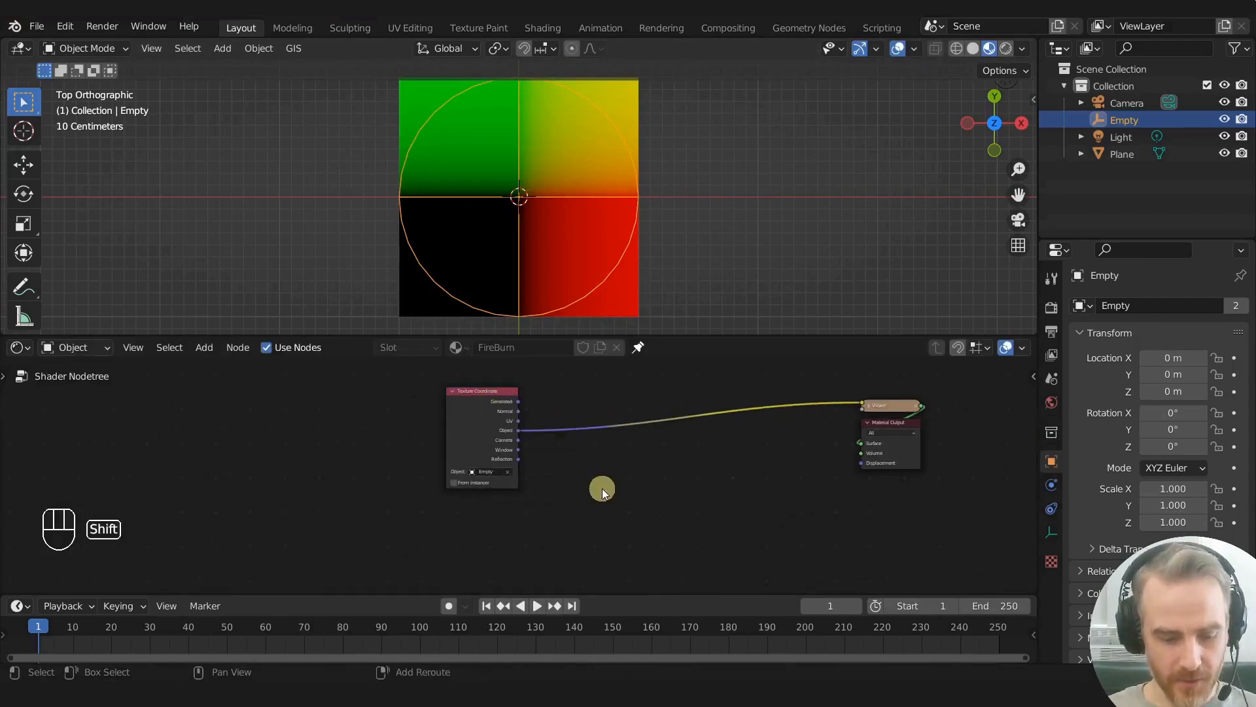
pyautogui.hotkey('shift', 'a')
pyautogui.write('nois')
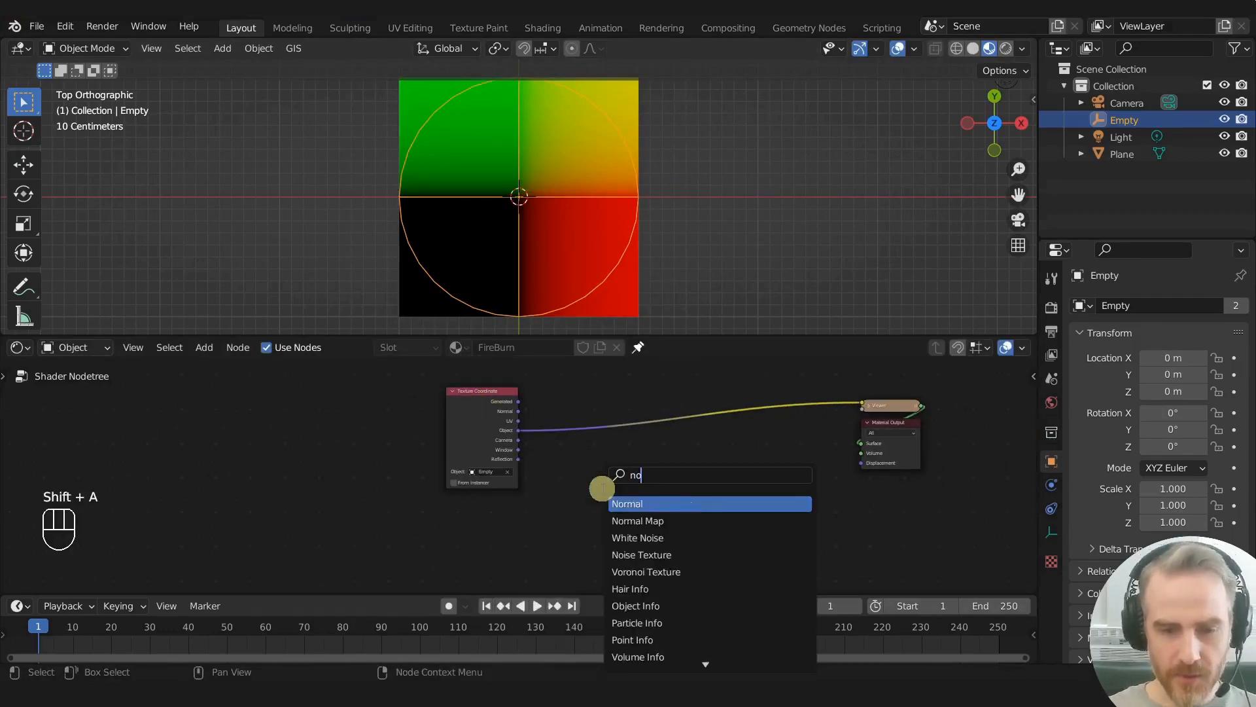
pyautogui.press('Return')
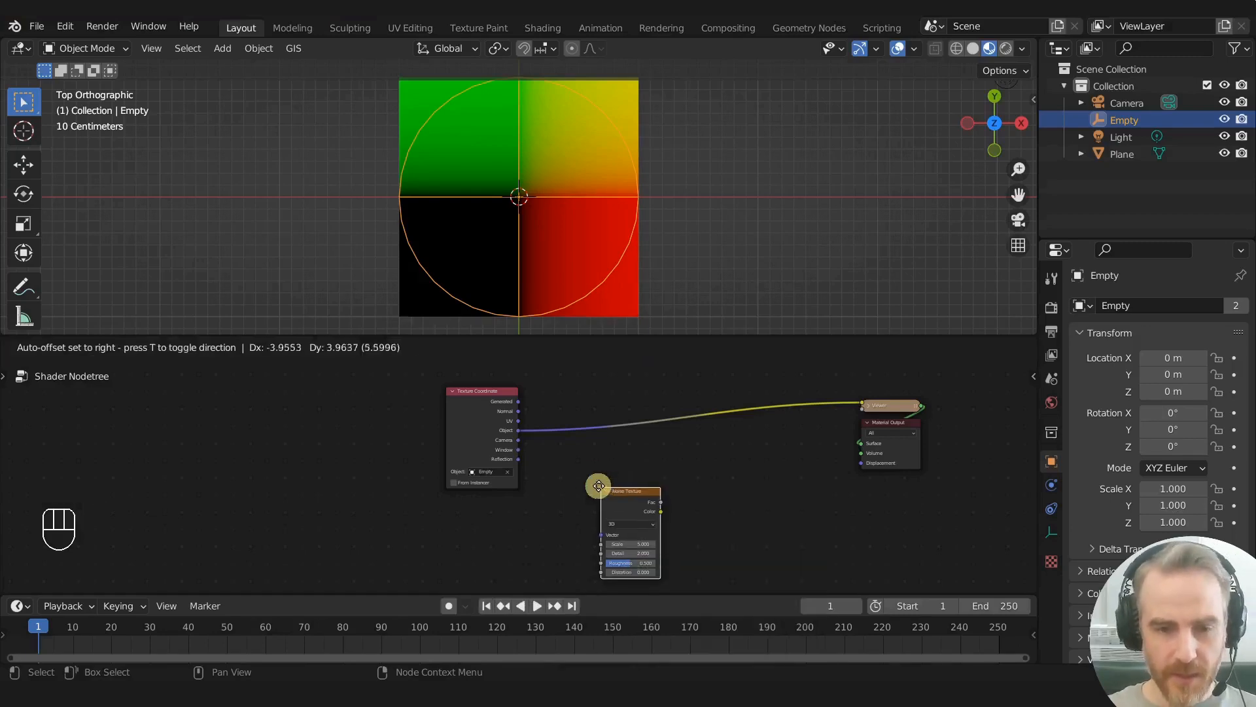
pyautogui.click(596, 481)
pyautogui.keyDown('ctrl'); pyautogui.keyDown('shift'); pyautogui.click(594, 478); pyautogui.keyUp('shift'); pyautogui.keyUp('ctrl')
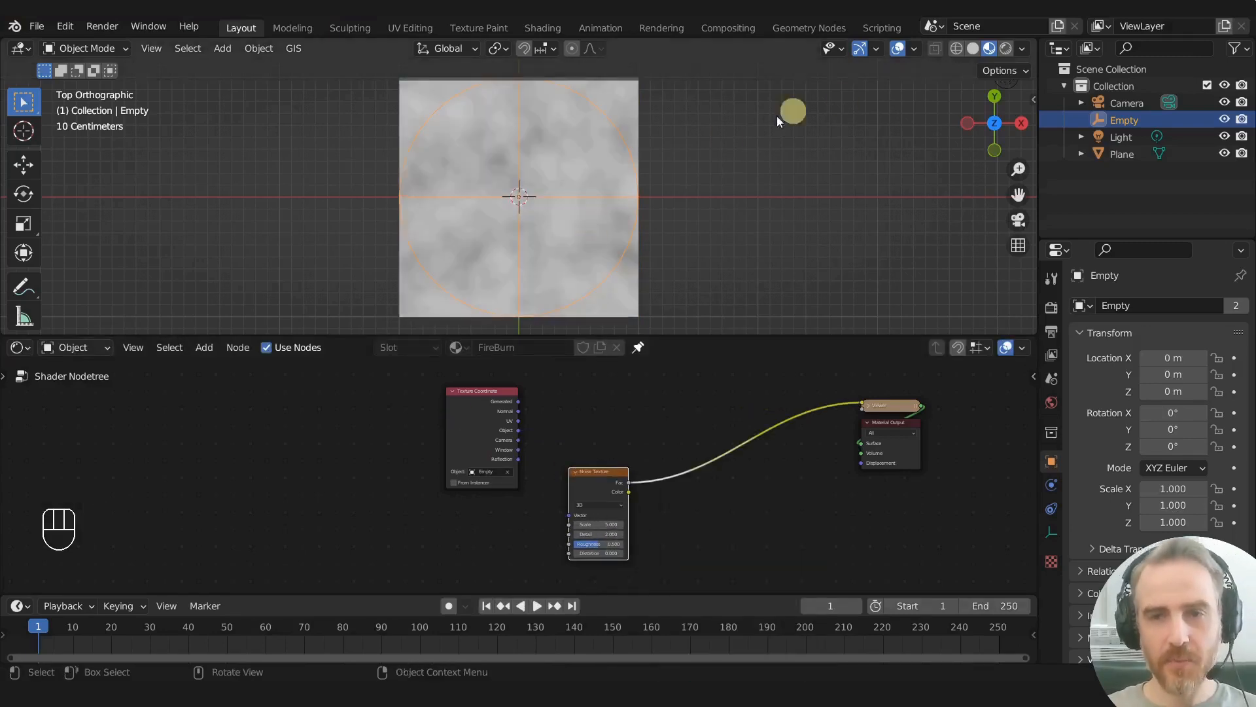
pyautogui.click(897, 51)
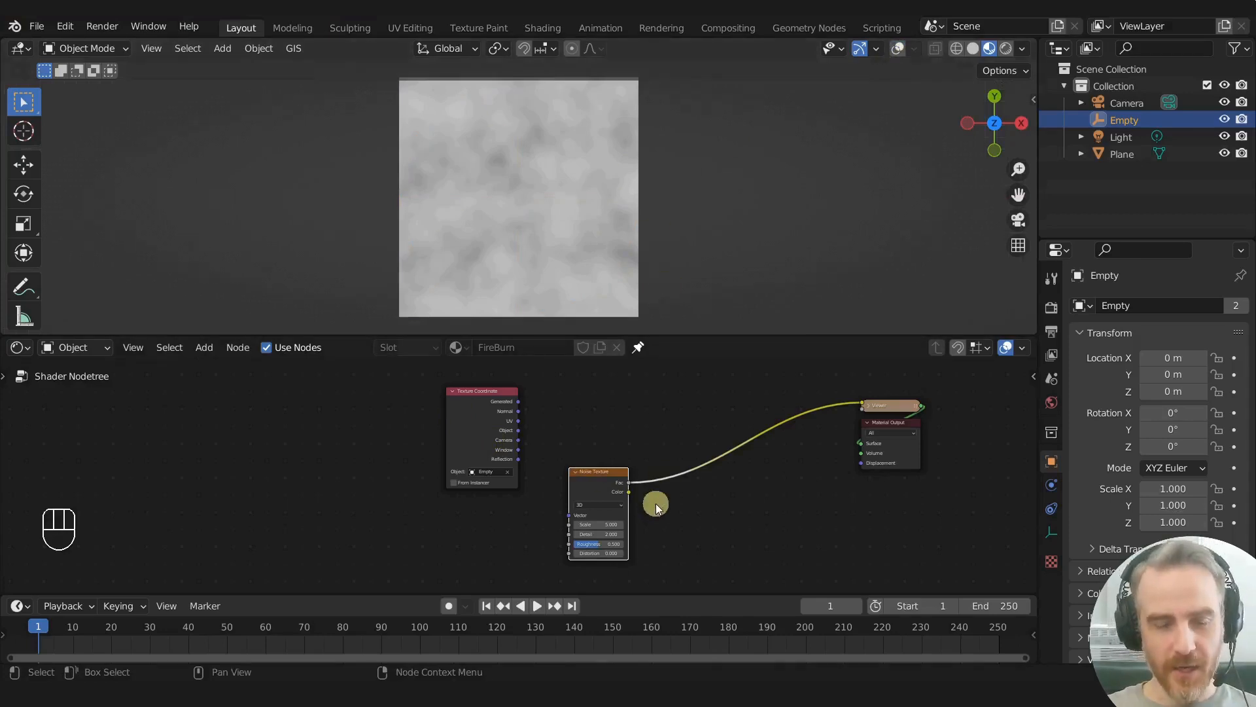
# - Set the Noise Texture's roughness to 0.740 and scale to 13.800, and place the node below Texture Coordinate
pyautogui.scroll(3, 655, 504)
pyautogui.moveTo(735, 499); pyautogui.dragTo(605, 419, button='middle')
pyautogui.scroll(1, 593, 481)
pyautogui.moveTo(517, 488); pyautogui.dragTo(481, 540)
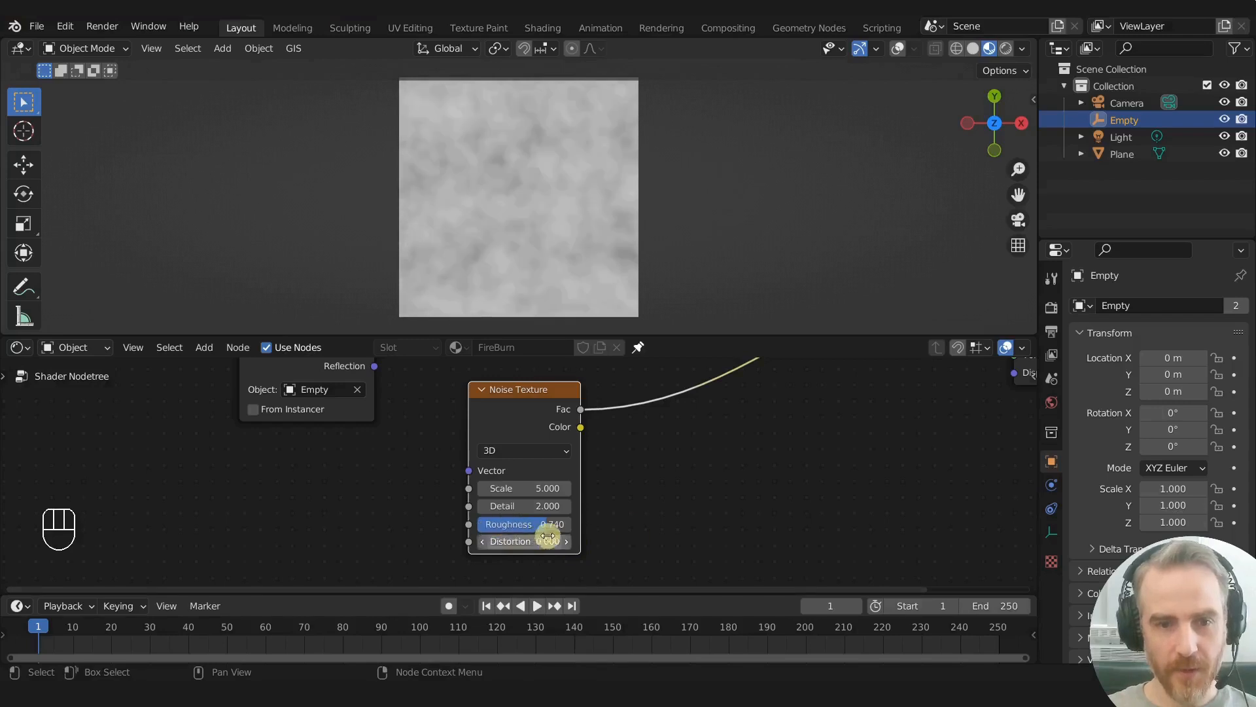
pyautogui.scroll(-1, 564, 495)
pyautogui.moveTo(516, 488); pyautogui.dragTo(540, 476)
pyautogui.scroll(-3, 540, 472)
pyautogui.moveTo(620, 476); pyautogui.dragTo(608, 516, button='middle')
pyautogui.moveTo(515, 434); pyautogui.dragTo(547, 415, button='middle')
pyautogui.moveTo(532, 457); pyautogui.dragTo(422, 492)
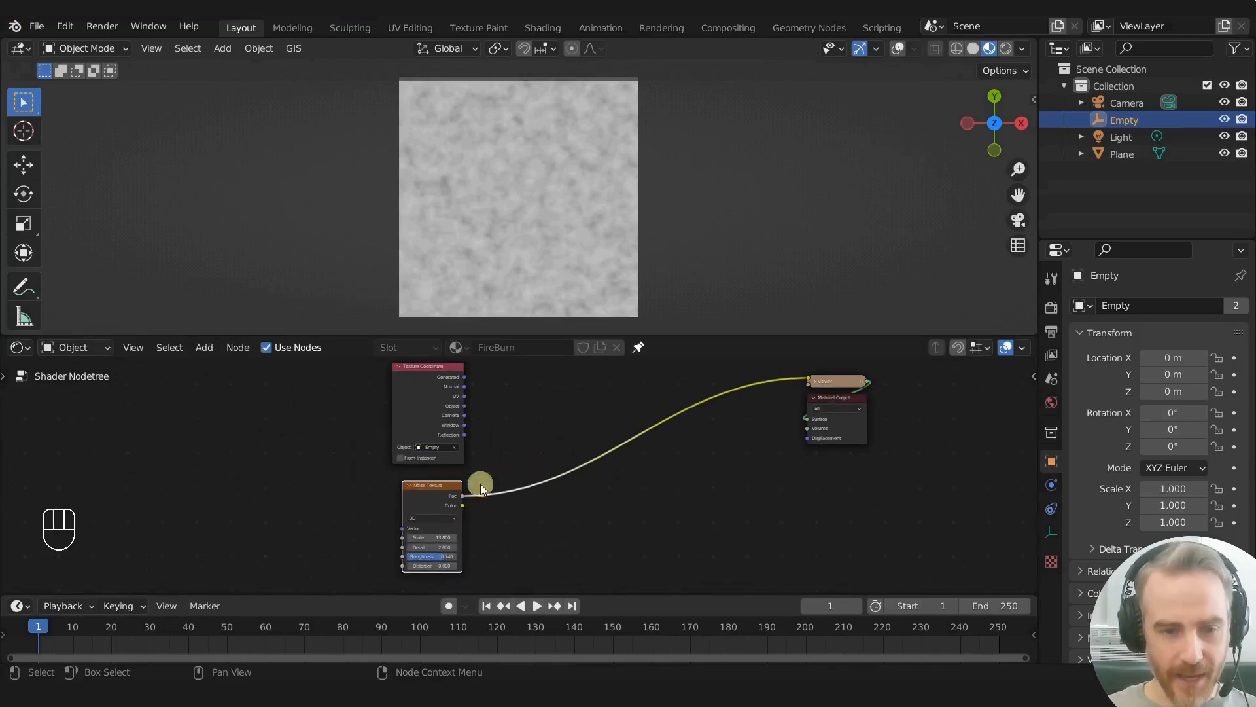
# - Add a Vector Math node set to Add on the link between Noise Texture and Viewer
pyautogui.hotkey('shift', 'a')
pyautogui.click(520, 419)
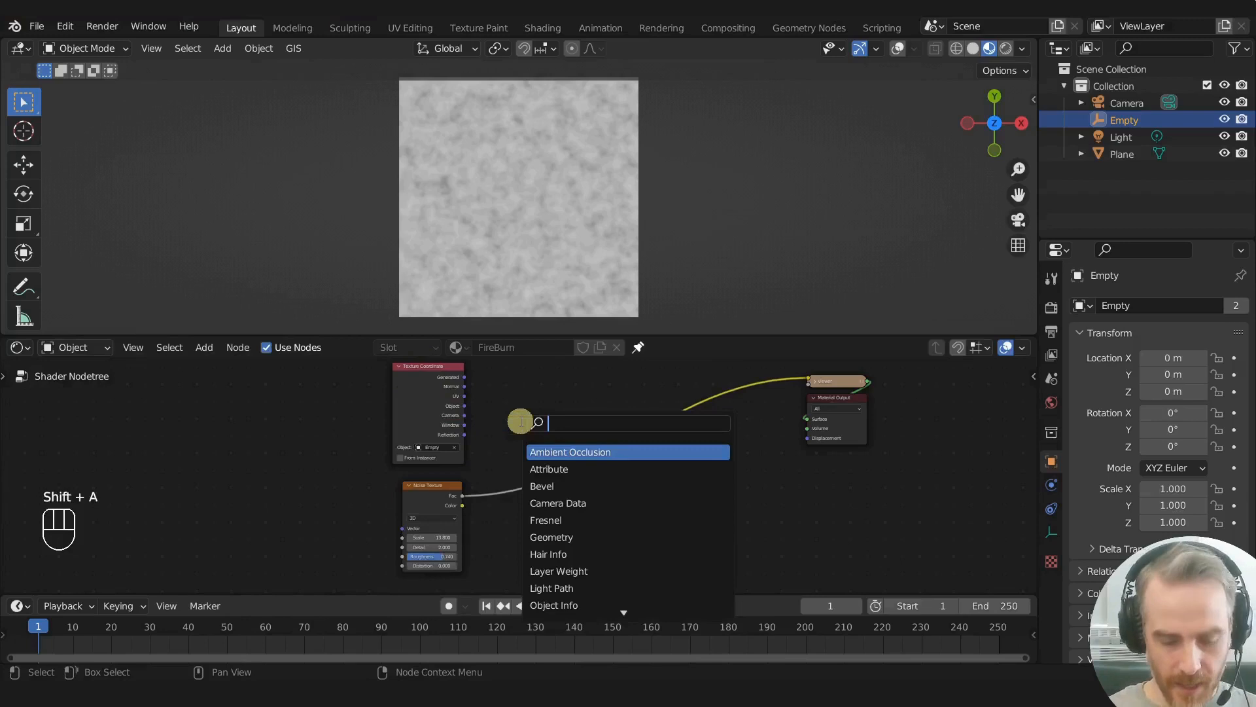
pyautogui.write('vec')
pyautogui.press('Return')
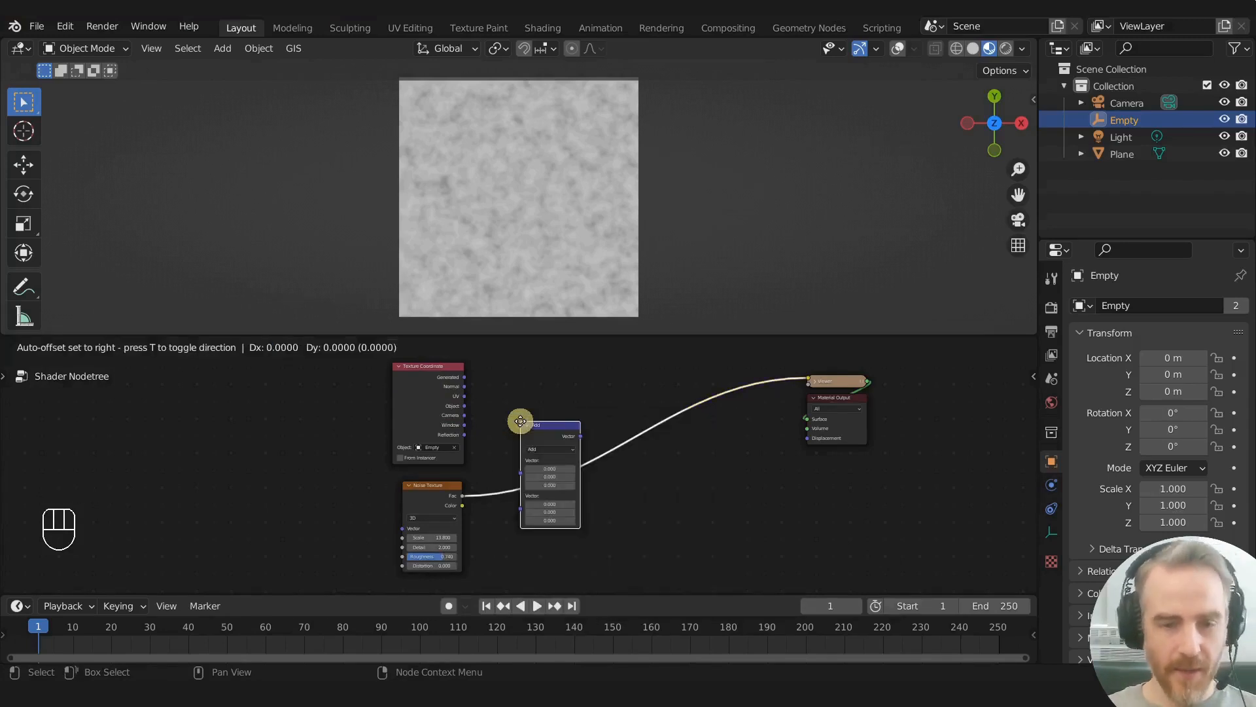
pyautogui.click(521, 426)
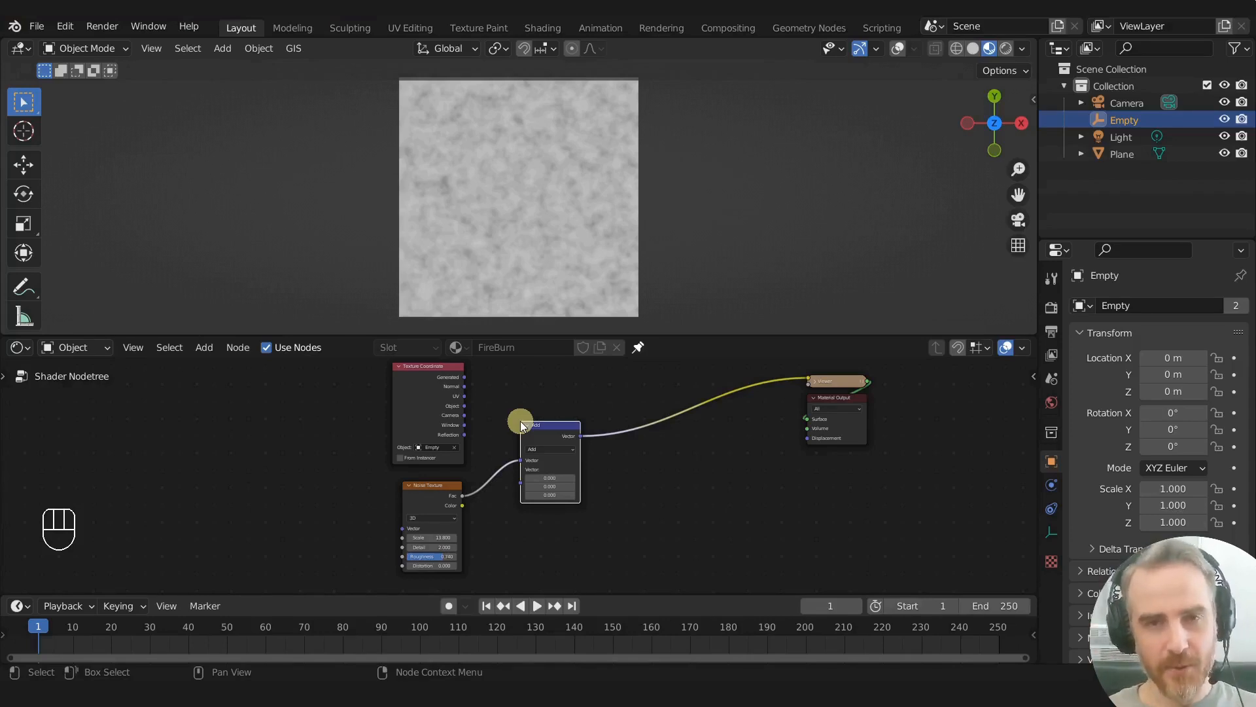
# - Move the Noise Texture's Fac link to the Add node's second vector input and connect the Object coordinates to the first
pyautogui.scroll(3, 523, 425)
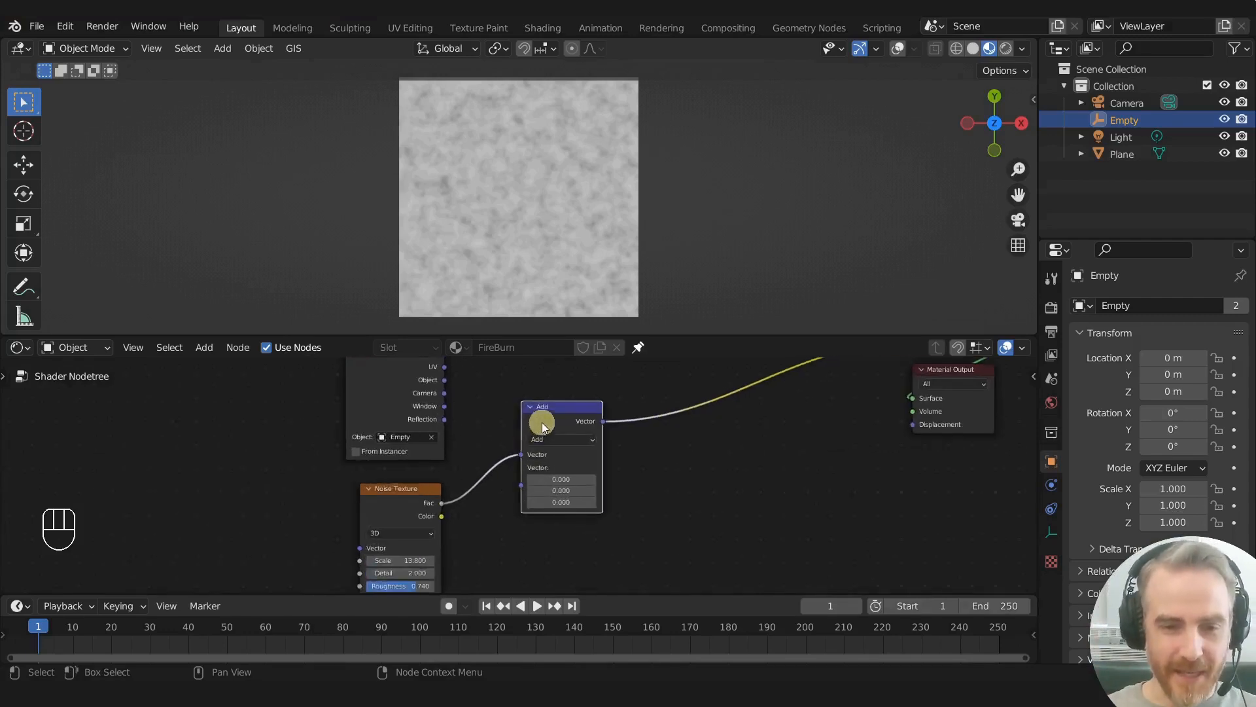
pyautogui.moveTo(538, 421); pyautogui.dragTo(563, 462)
pyautogui.scroll(-1, 516, 406)
pyautogui.moveTo(504, 419); pyautogui.dragTo(497, 433, button='middle')
pyautogui.scroll(1, 490, 439)
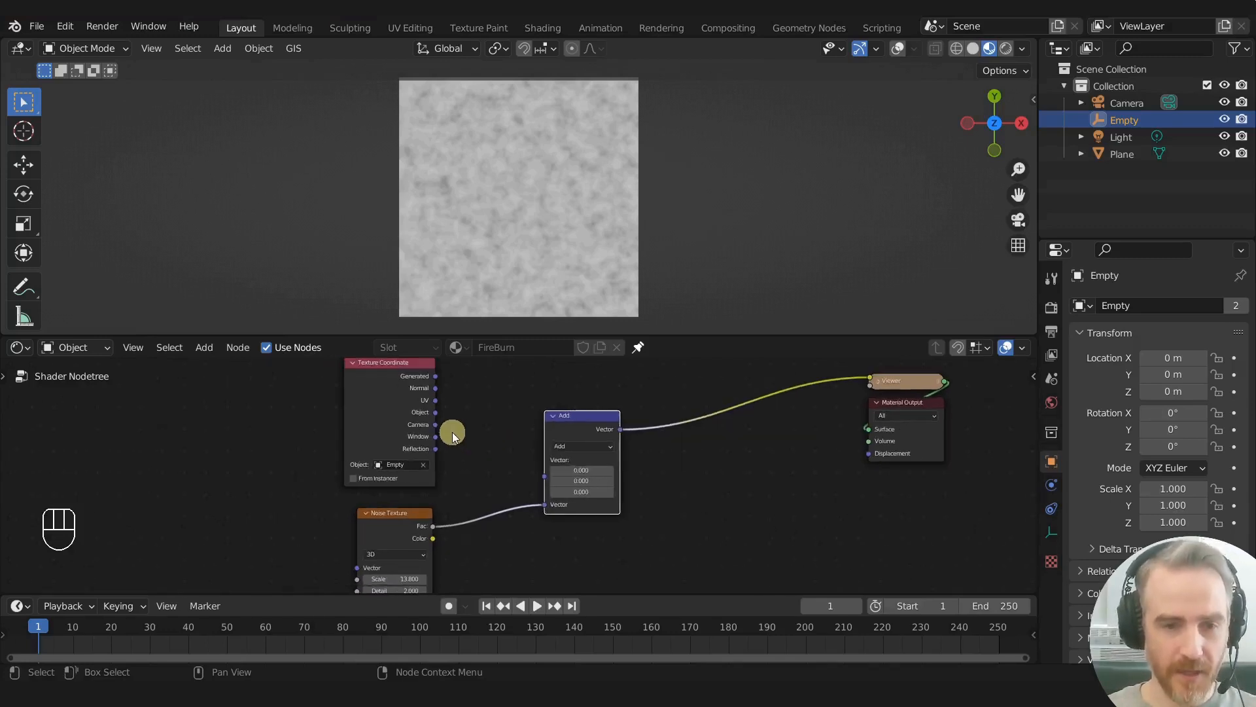
pyautogui.moveTo(435, 412); pyautogui.dragTo(547, 477)
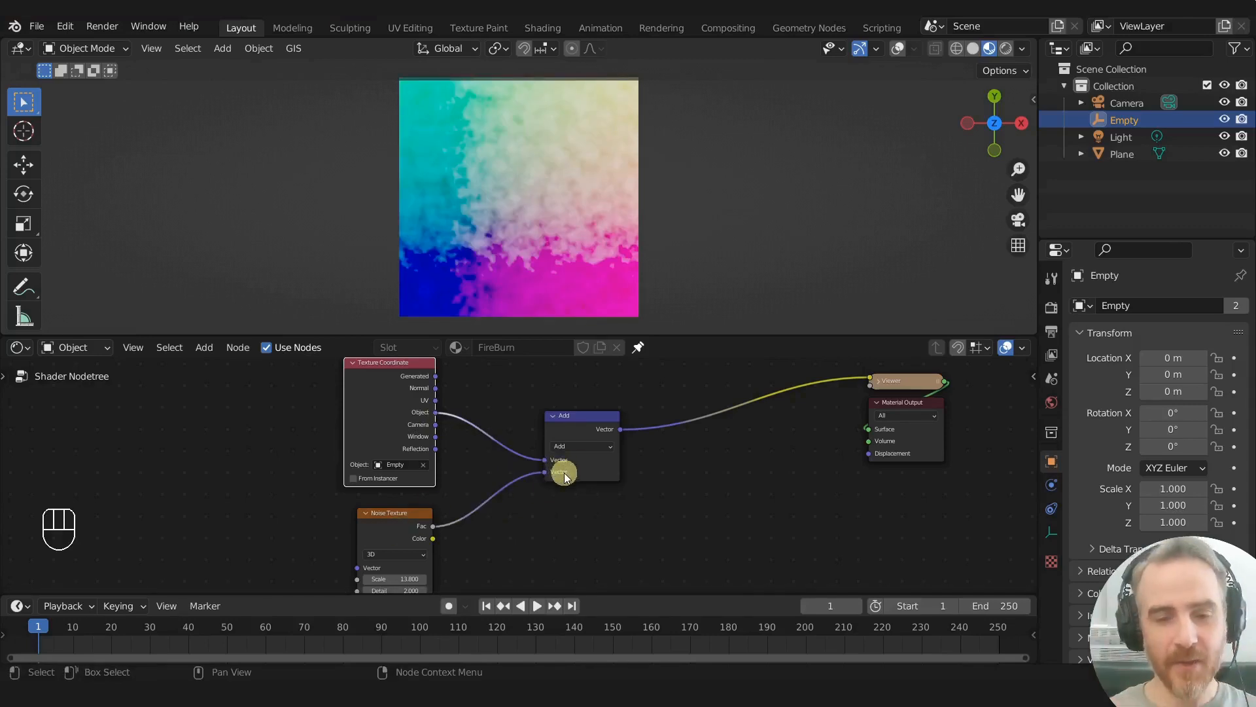
# - Show the viewport overlays again and try moving the empty over the plane
pyautogui.click(898, 52)
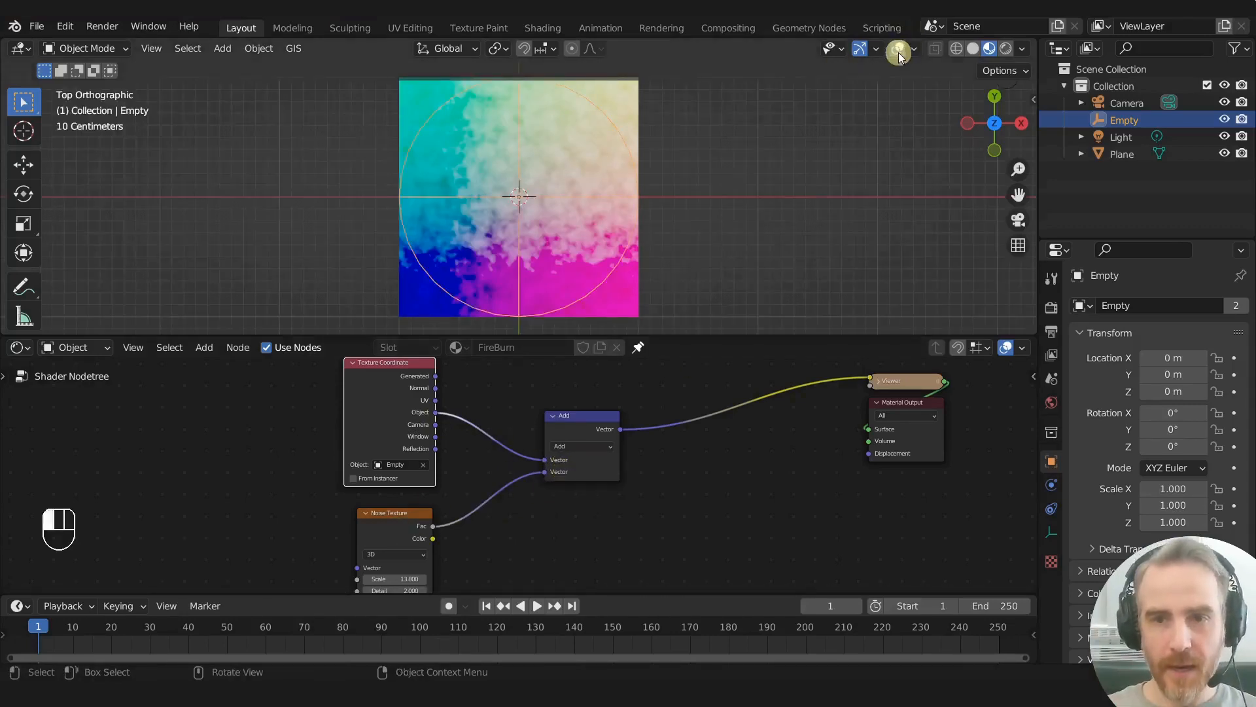
pyautogui.press('g')
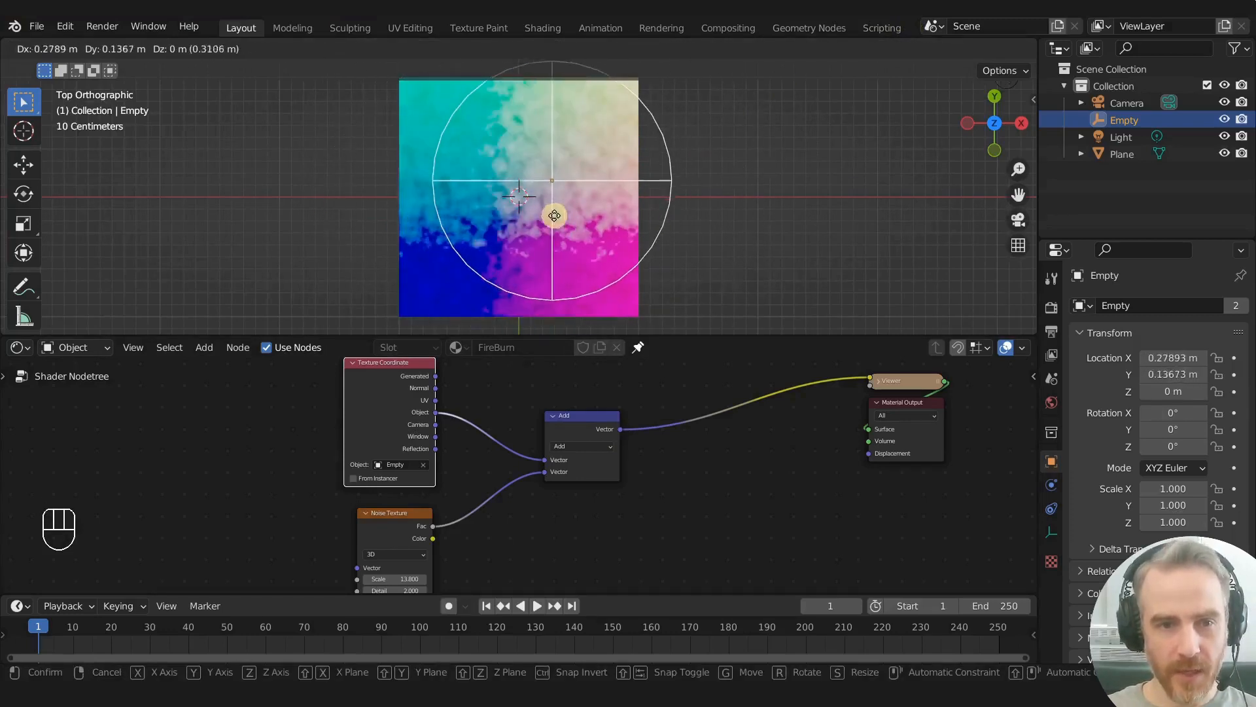
pyautogui.rightClick(554, 216)
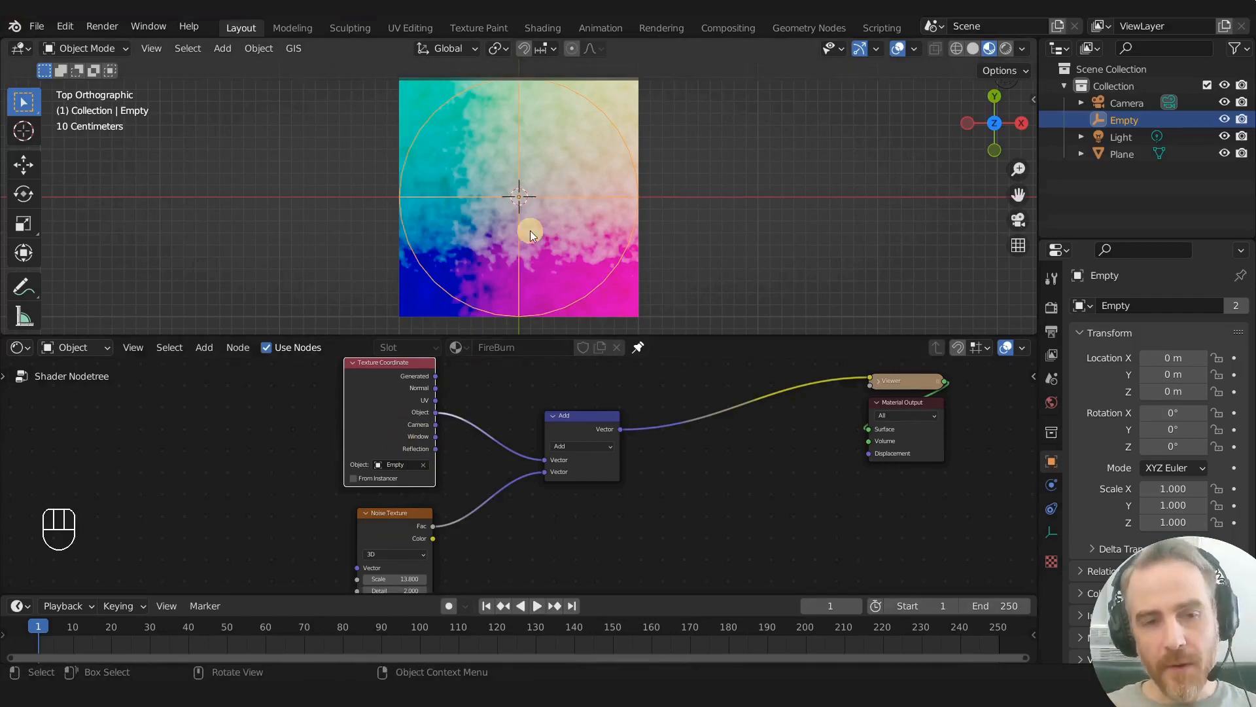
# - Preview the undistorted Object coordinates on the plane, and switch the preview back to the Add node's output
pyautogui.keyDown('ctrl'); pyautogui.keyDown('shift'); pyautogui.click(397, 392); pyautogui.keyUp('shift'); pyautogui.keyUp('ctrl')
pyautogui.keyDown('ctrl'); pyautogui.keyDown('shift'); pyautogui.click(396, 386); pyautogui.keyUp('shift'); pyautogui.keyUp('ctrl')
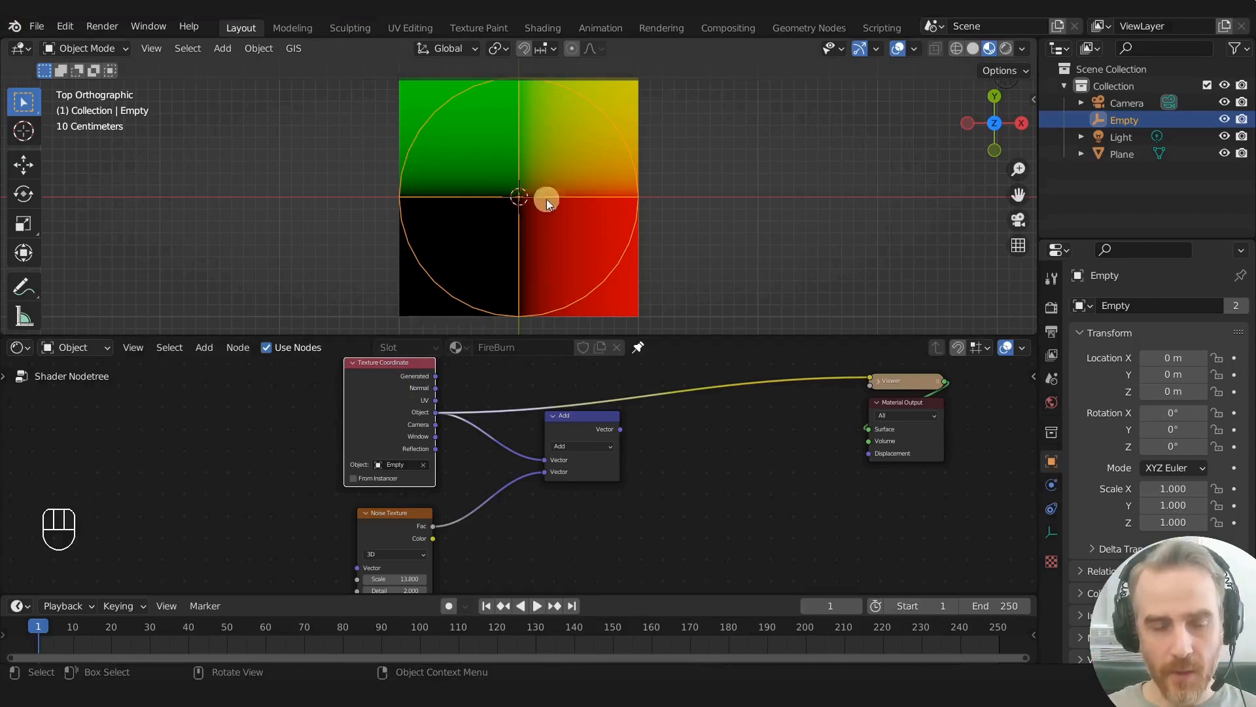
pyautogui.keyDown('ctrl'); pyautogui.keyDown('shift'); pyautogui.click(574, 419); pyautogui.keyUp('shift'); pyautogui.keyUp('ctrl')
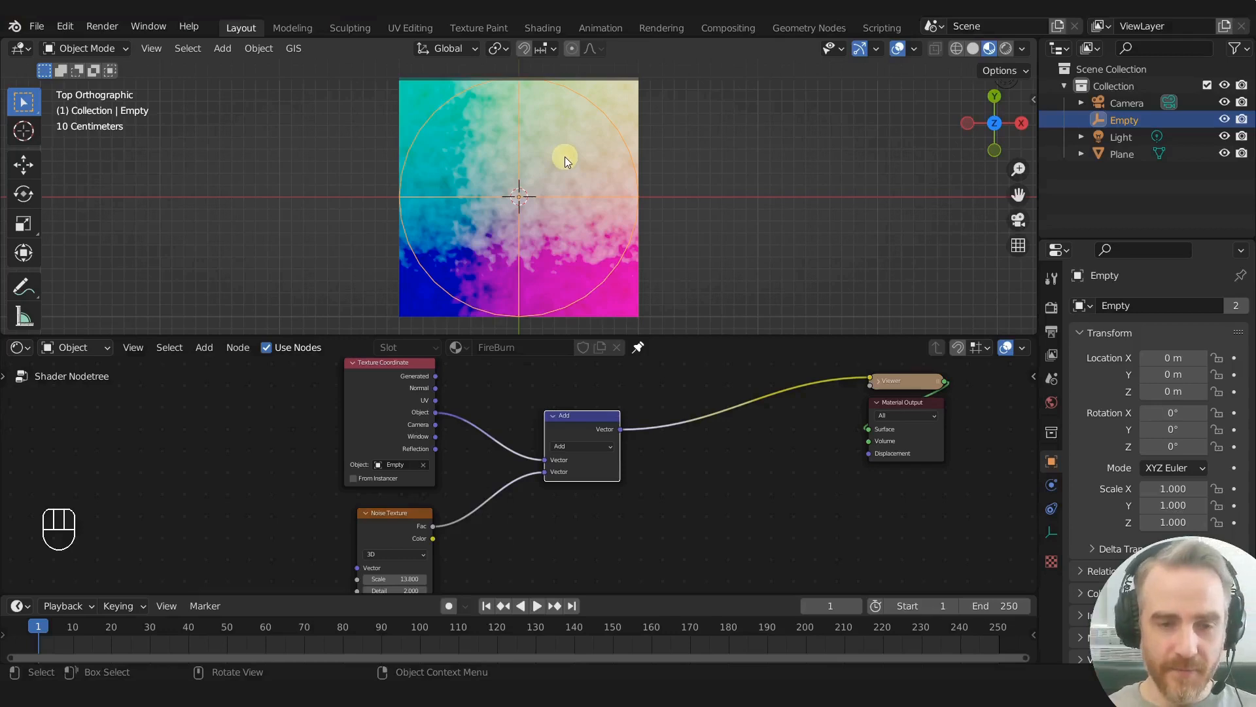
# - Inspect the noisy colour boundaries up close and try rotating the empty freely, about Y and about X
pyautogui.scroll(3, 520, 198)
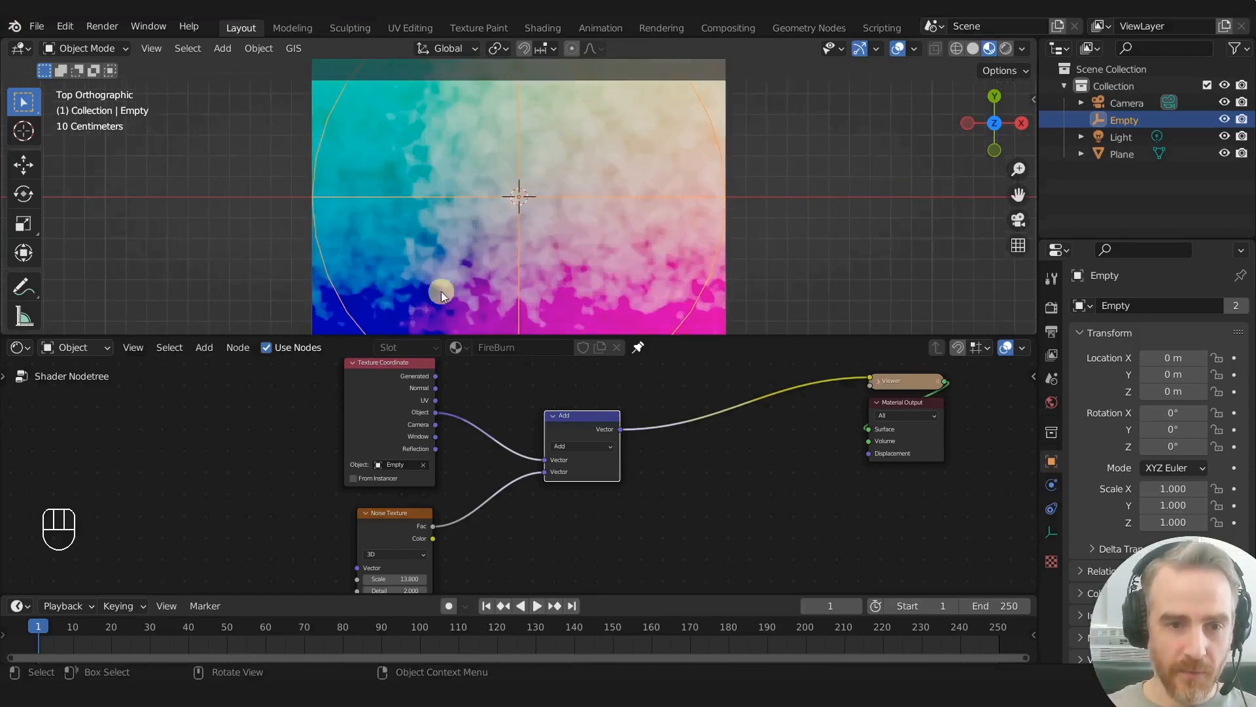
pyautogui.scroll(-2, 445, 275)
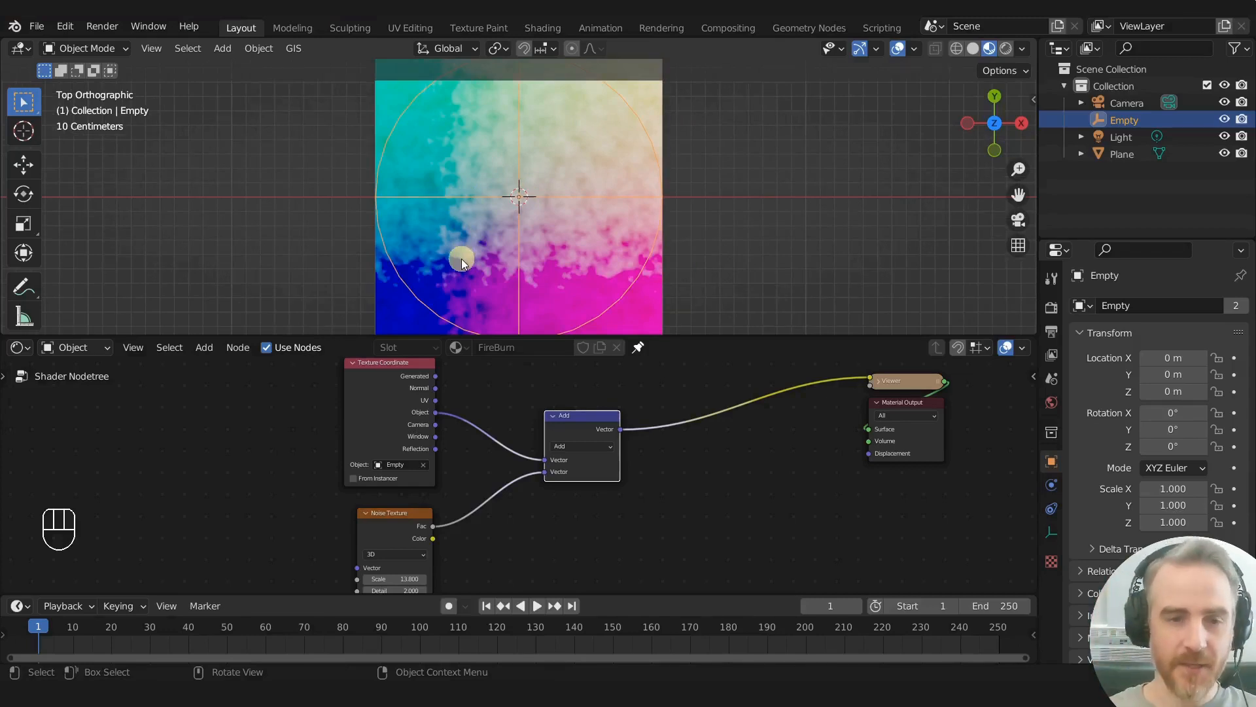
pyautogui.scroll(-2, 649, 198)
pyautogui.scroll(1, 595, 189)
pyautogui.press('r')
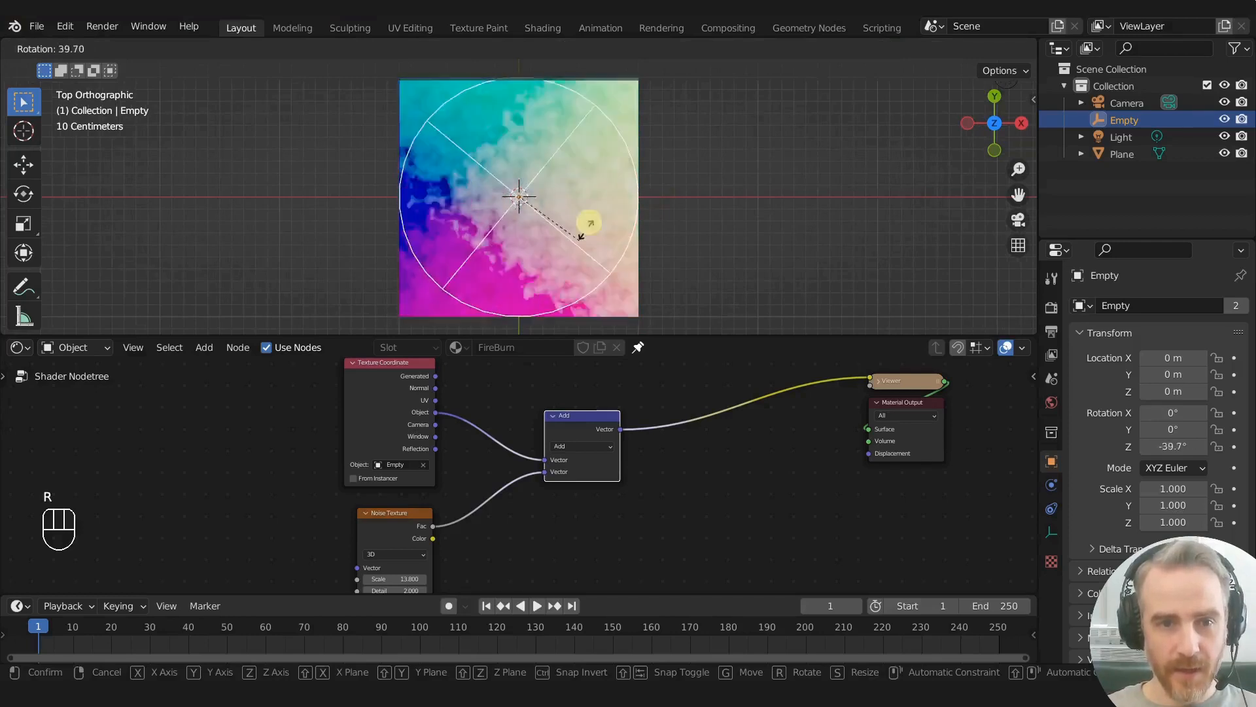
pyautogui.rightClick(607, 173)
pyautogui.press('r')
pyautogui.press('y')
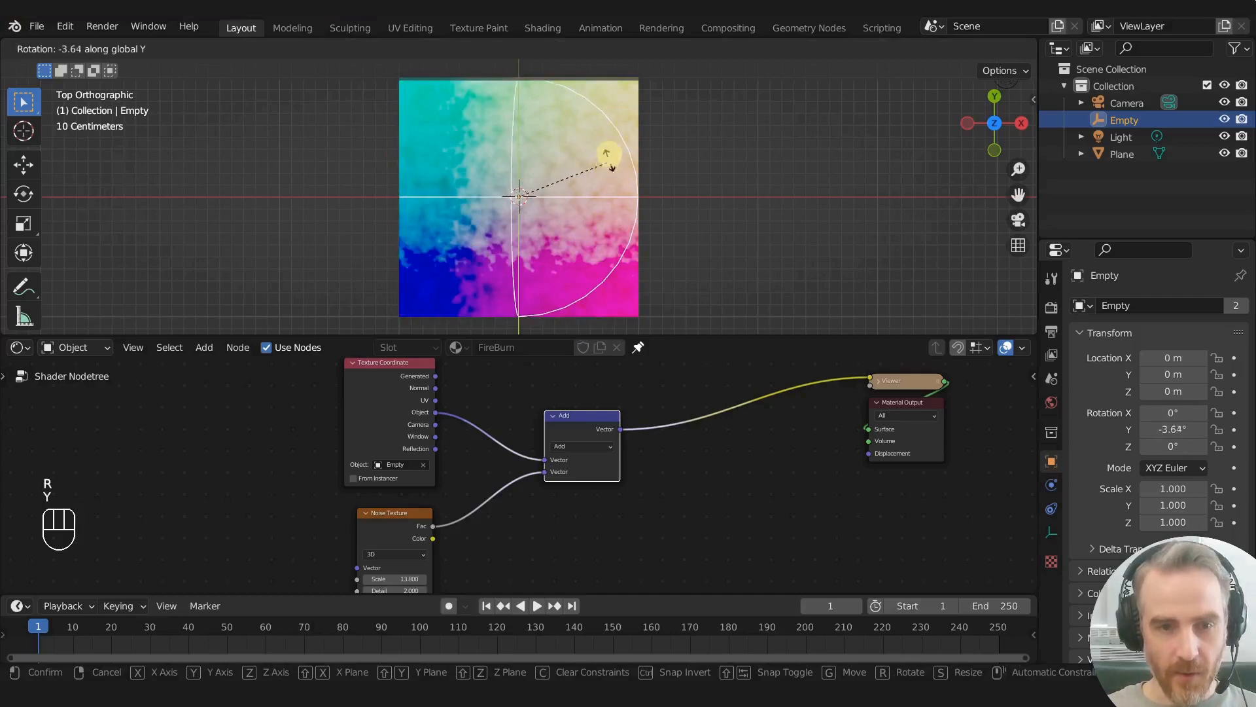
pyautogui.press('x')
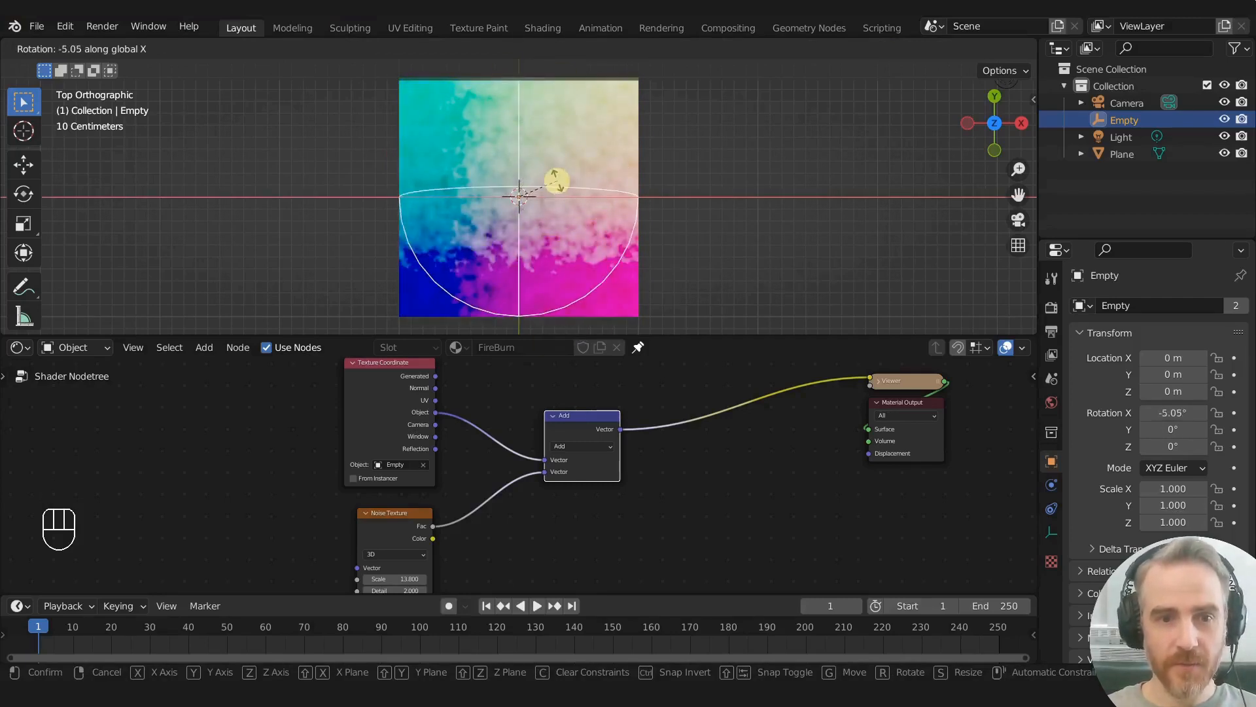
pyautogui.rightClick(567, 193)
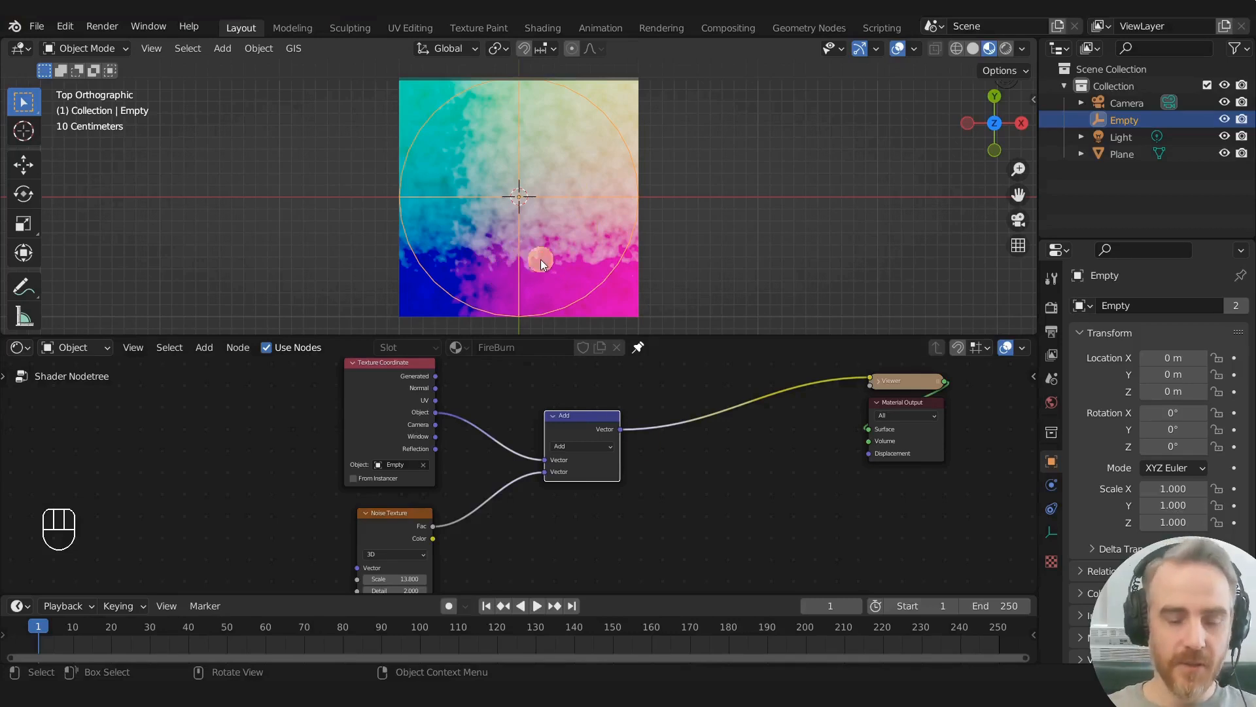
# - Duplicate the Add node and insert the copy on the link between Add and Viewer
pyautogui.moveTo(686, 426); pyautogui.dragTo(558, 437, button='middle')
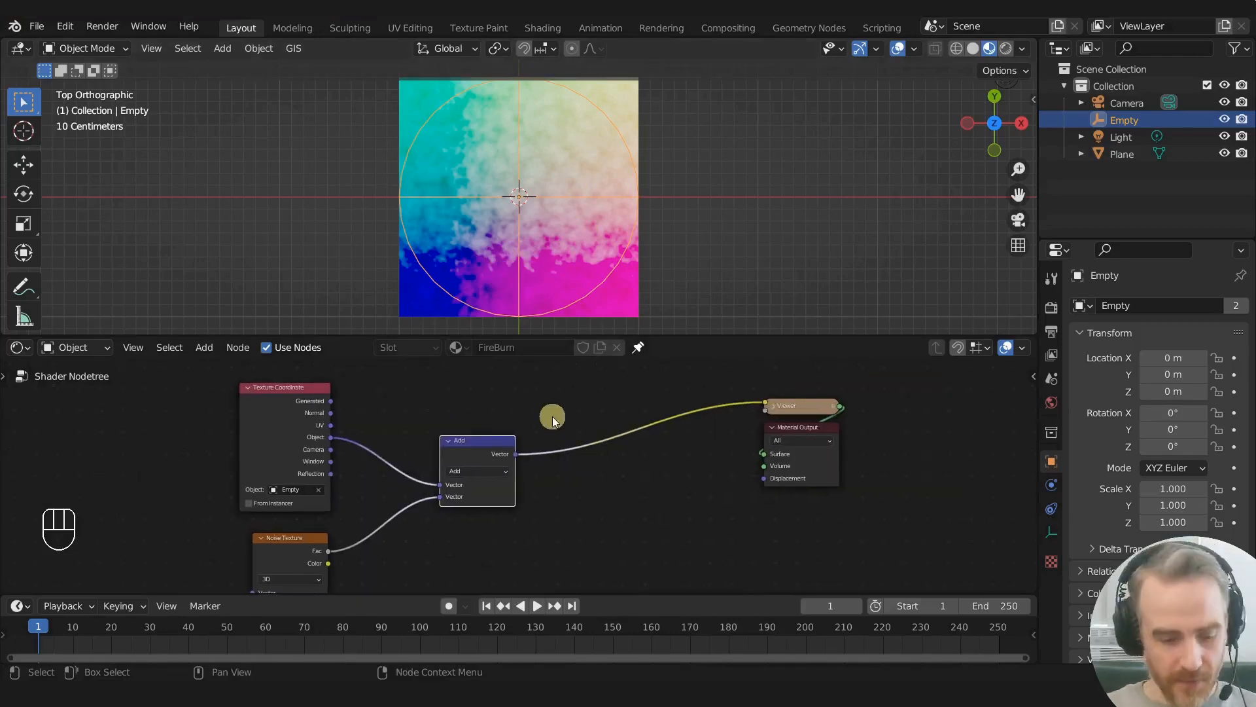
pyautogui.hotkey('shift', 's')
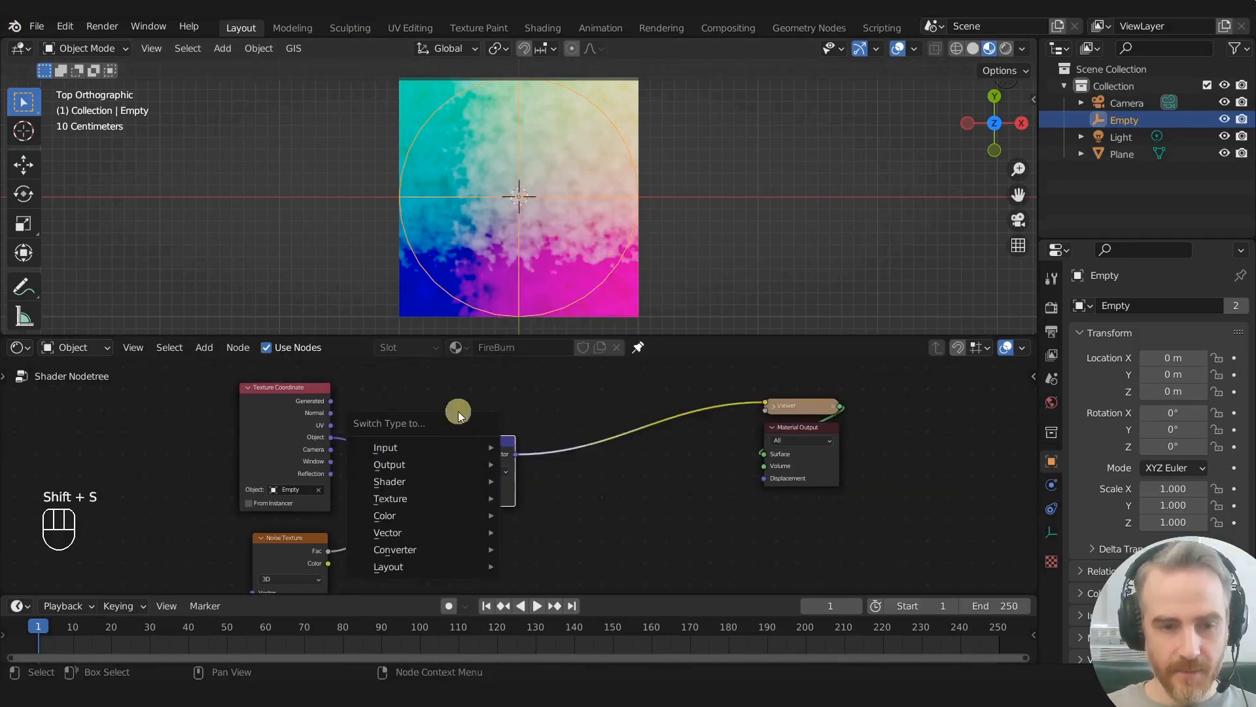
pyautogui.hotkey('shift', 'd')
pyautogui.click(585, 445)
pyautogui.scroll(1, 625, 419)
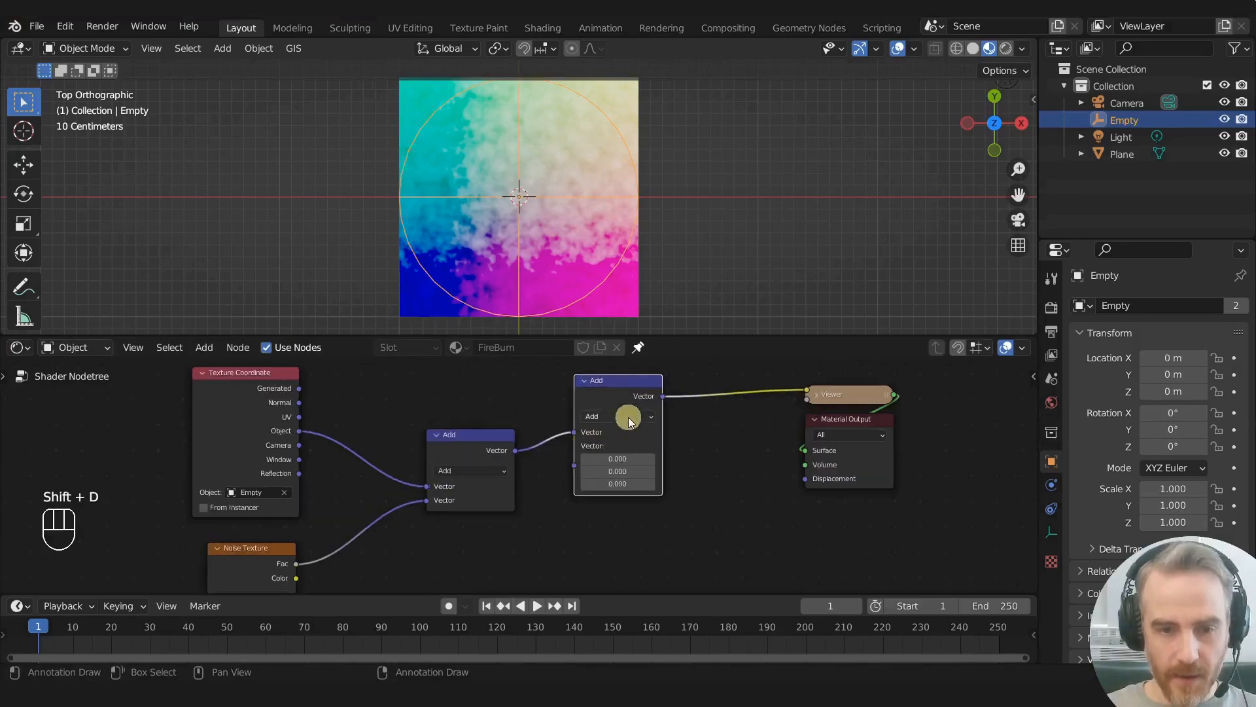
# - Set the duplicated vector math node to Subtract with all three components of its second vector at 0.5
pyautogui.click(628, 417)
pyautogui.click(618, 442)
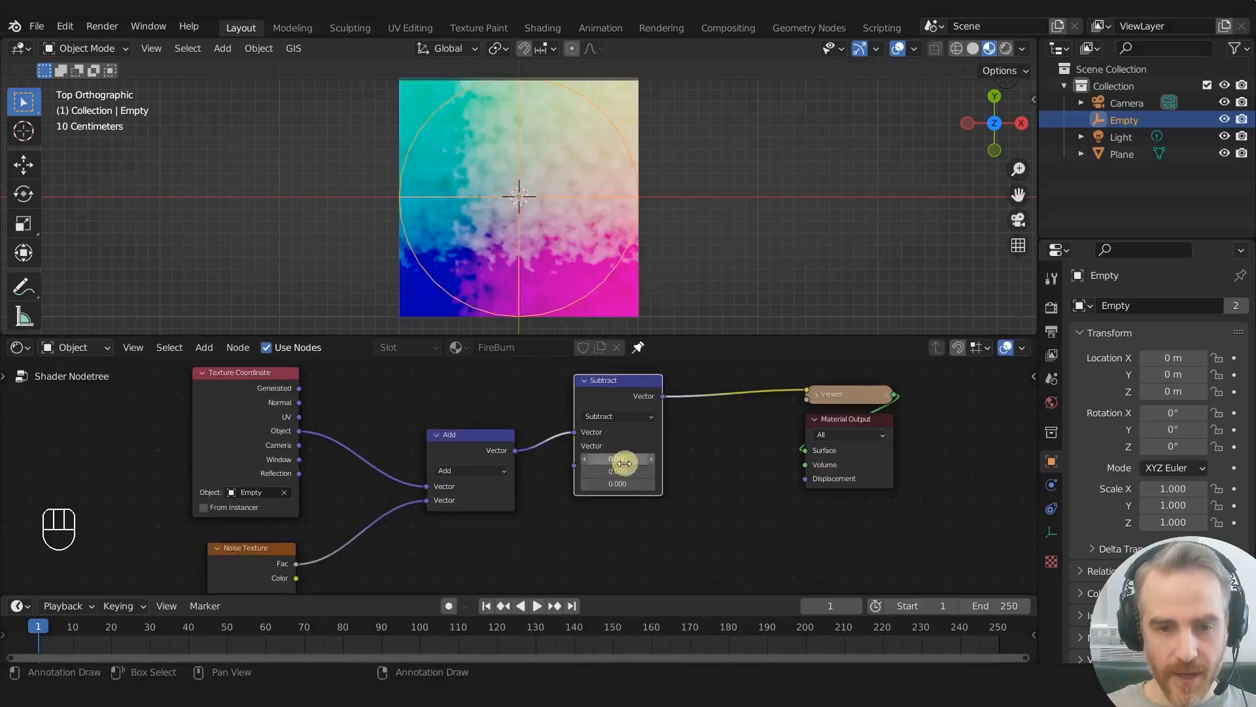
pyautogui.moveTo(610, 470); pyautogui.dragTo(611, 466)
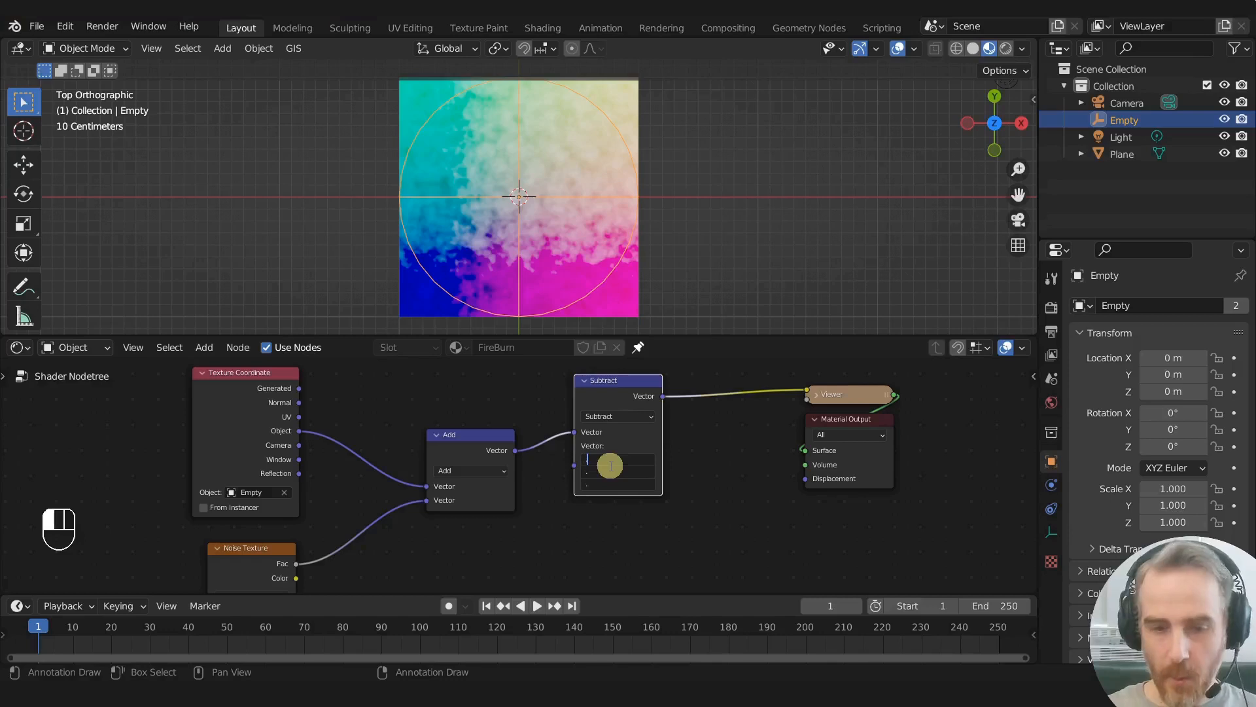
pyautogui.write('0.5')
pyautogui.press('Return')
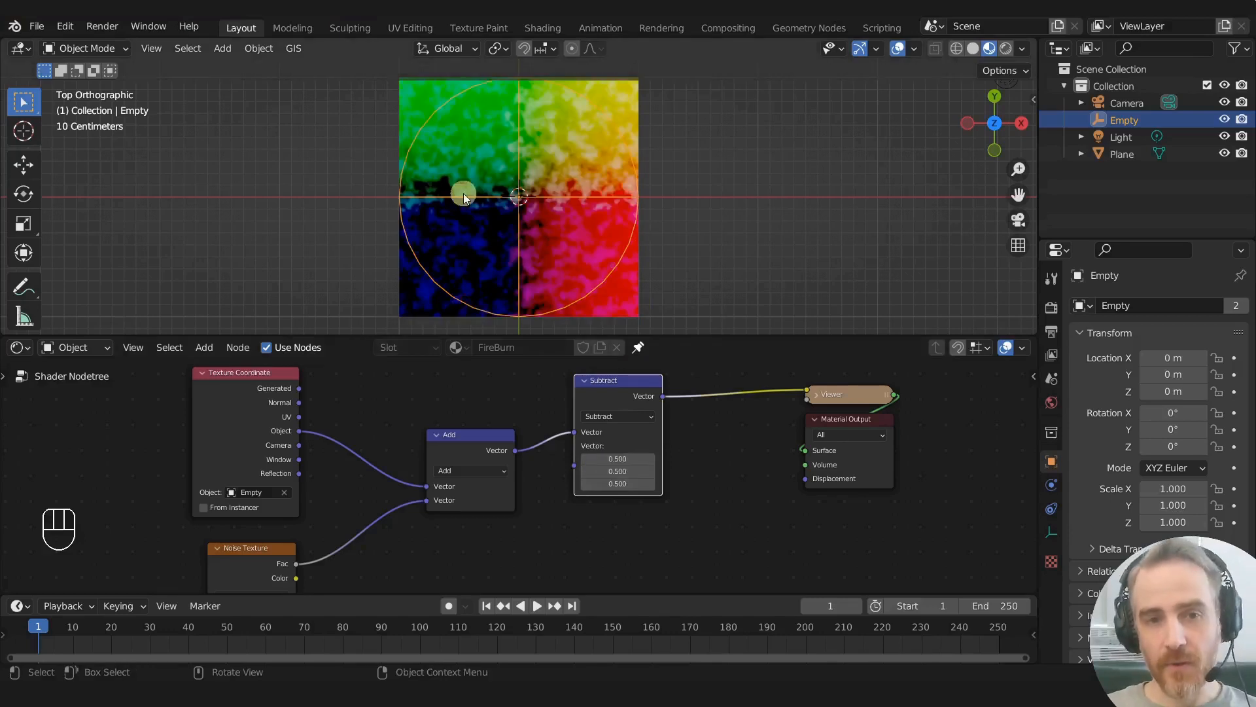
# - Compare the plain Texture Coordinate preview with the Subtract node's output, and try moving the empty
pyautogui.keyDown('ctrl'); pyautogui.keyDown('shift'); pyautogui.click(252, 387); pyautogui.keyUp('shift'); pyautogui.keyUp('ctrl')
pyautogui.keyDown('ctrl'); pyautogui.keyDown('shift'); pyautogui.click(253, 388); pyautogui.keyUp('shift'); pyautogui.keyUp('ctrl')
pyautogui.keyDown('ctrl'); pyautogui.keyDown('shift'); pyautogui.click(252, 388); pyautogui.keyUp('shift'); pyautogui.keyUp('ctrl')
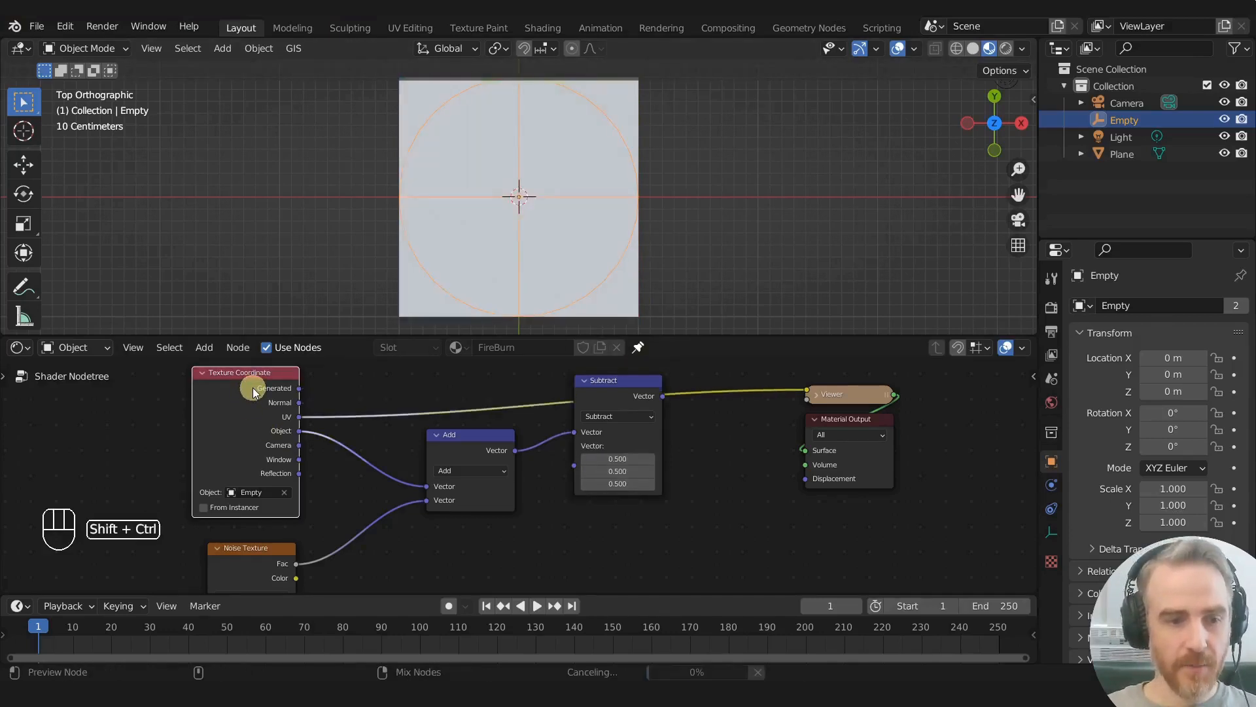
pyautogui.keyDown('ctrl'); pyautogui.keyDown('shift'); pyautogui.click(253, 387); pyautogui.keyUp('shift'); pyautogui.keyUp('ctrl')
pyautogui.keyDown('ctrl'); pyautogui.keyDown('shift'); pyautogui.click(592, 391); pyautogui.keyUp('shift'); pyautogui.keyUp('ctrl')
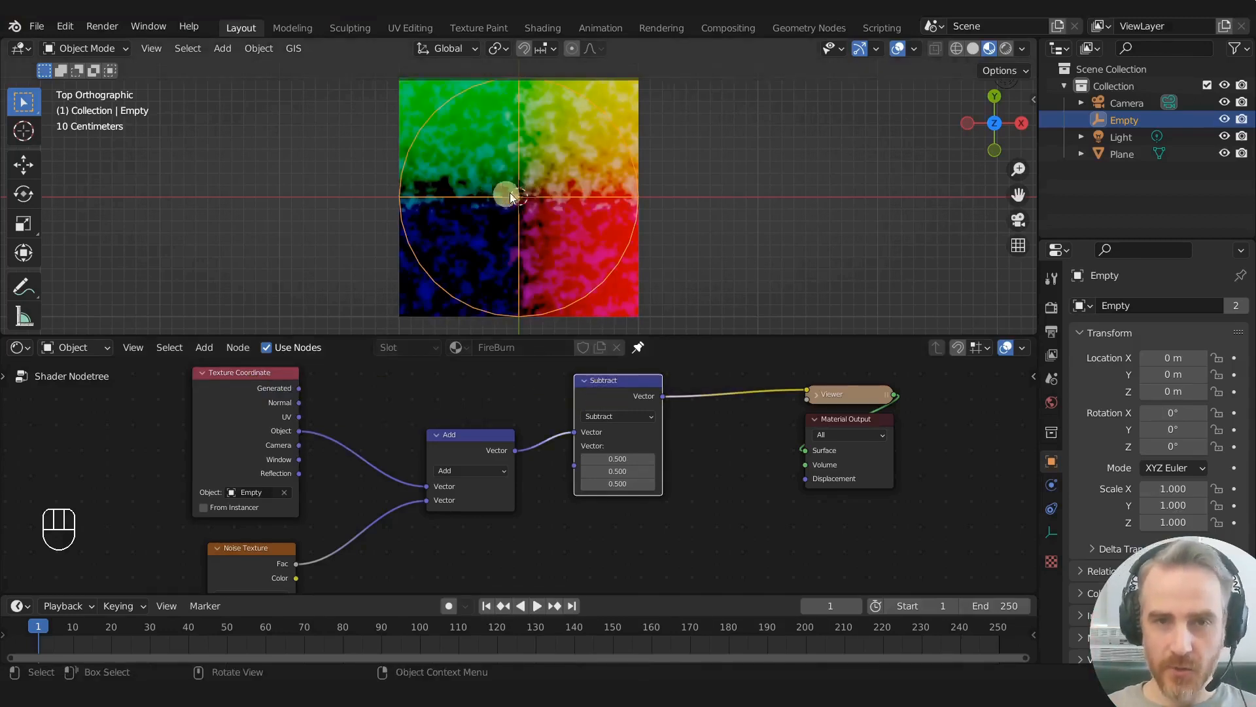
pyautogui.press('g')
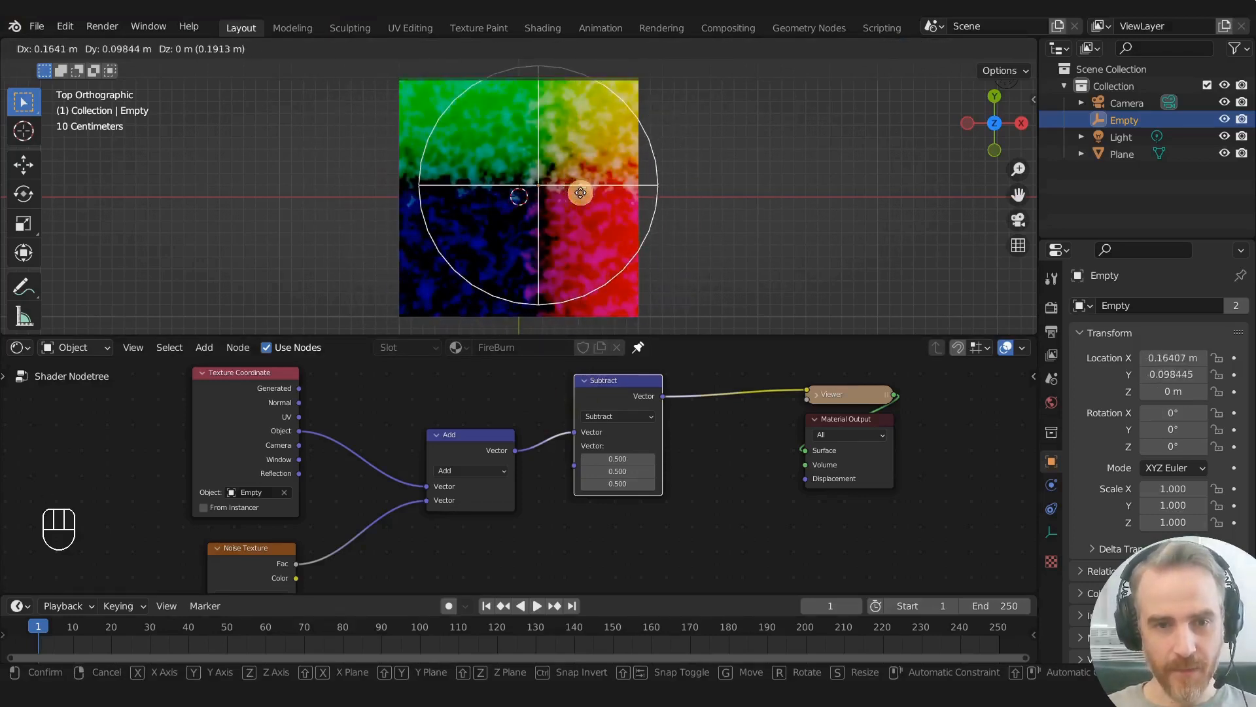
pyautogui.rightClick(557, 193)
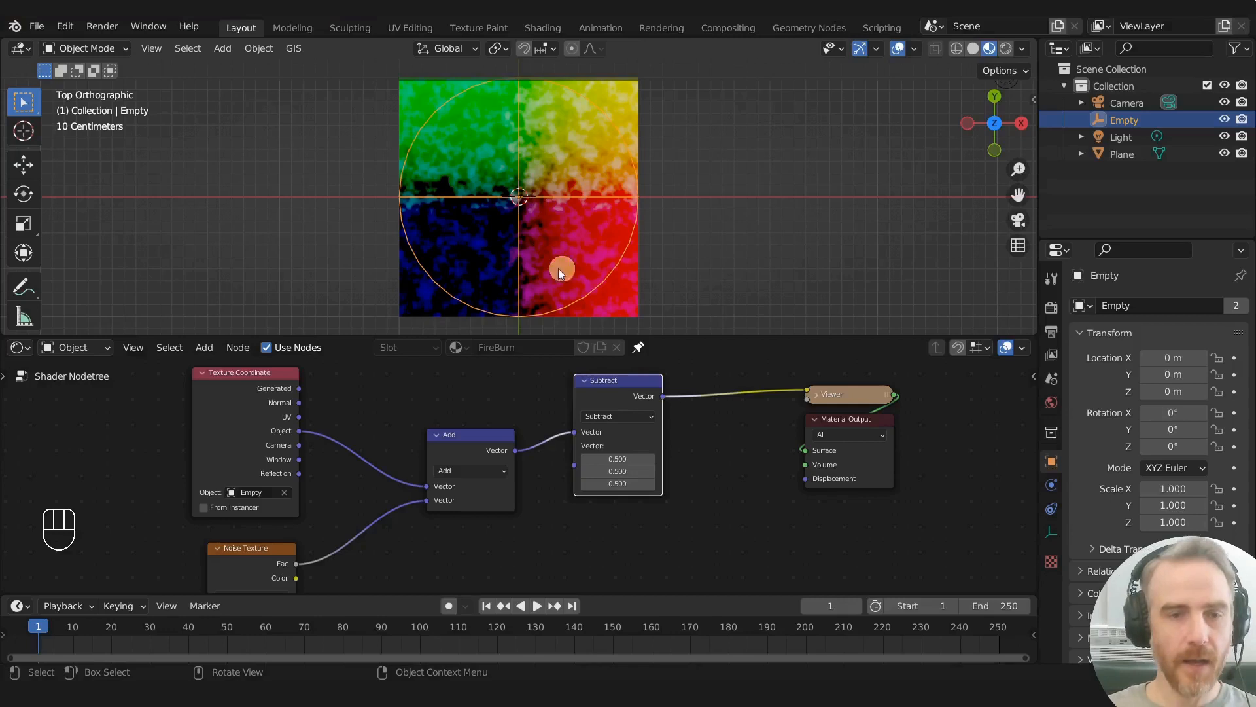
# - Move the Texture Coordinate, Noise Texture, Add and Subtract nodes together away from the Viewer to free up space
pyautogui.scroll(-1, 561, 271)
pyautogui.scroll(-3, 594, 387)
pyautogui.scroll(-4, 595, 387)
pyautogui.moveTo(421, 398); pyautogui.dragTo(623, 524)
pyautogui.press('g')
pyautogui.click(553, 523)
pyautogui.scroll(3, 594, 444)
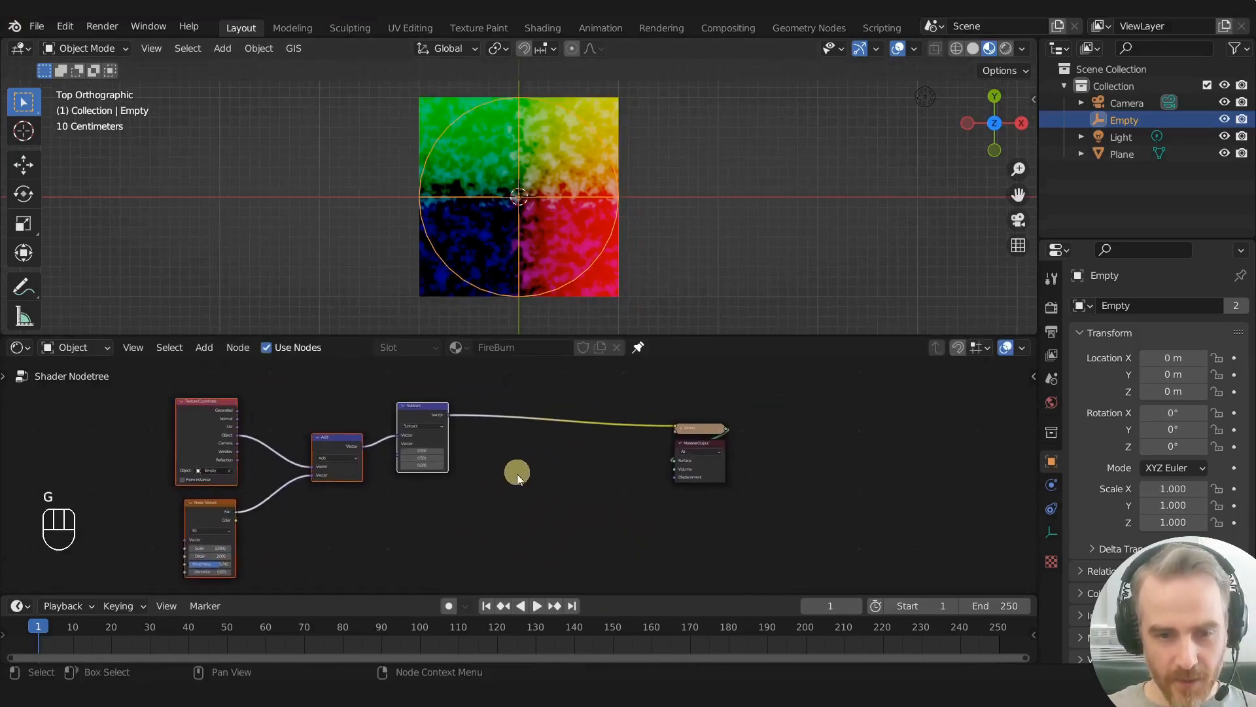
# - Add a Separate XYZ node between Subtract and Viewer, with its X output feeding the Viewer
pyautogui.click(508, 437)
pyautogui.hotkey('shift', 'a')
pyautogui.press('BackSpace')
pyautogui.press('BackSpace')
pyautogui.press('BackSpace')
pyautogui.write('sep')
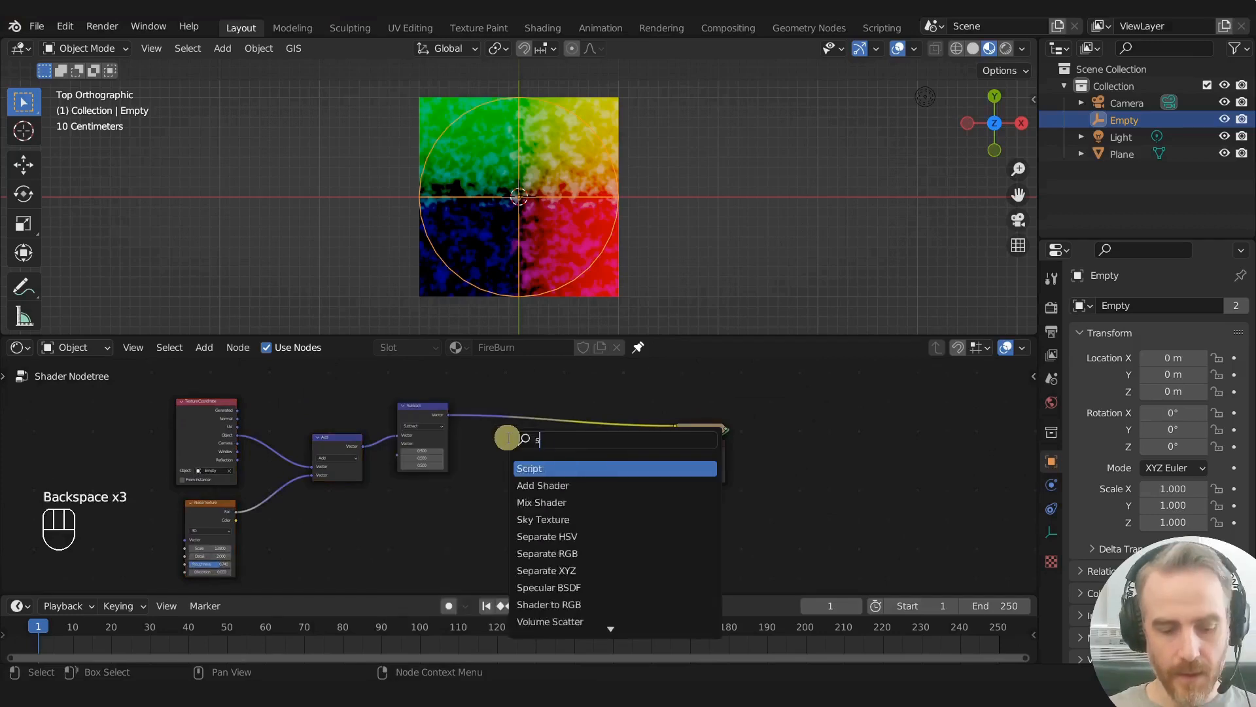
pyautogui.press('Down')
pyautogui.press('Down')
pyautogui.press('Return')
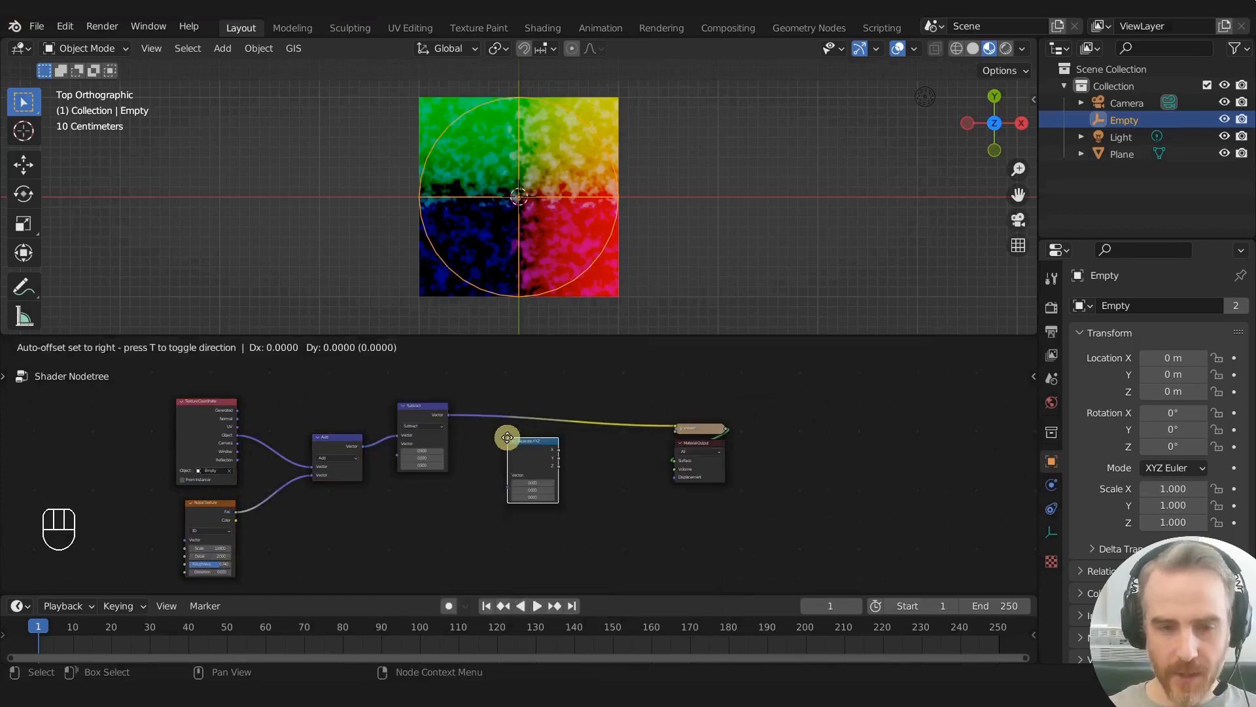
pyautogui.click(484, 438)
pyautogui.scroll(3, 497, 452)
pyautogui.scroll(1, 497, 447)
pyautogui.moveTo(499, 455); pyautogui.dragTo(505, 501, button='middle')
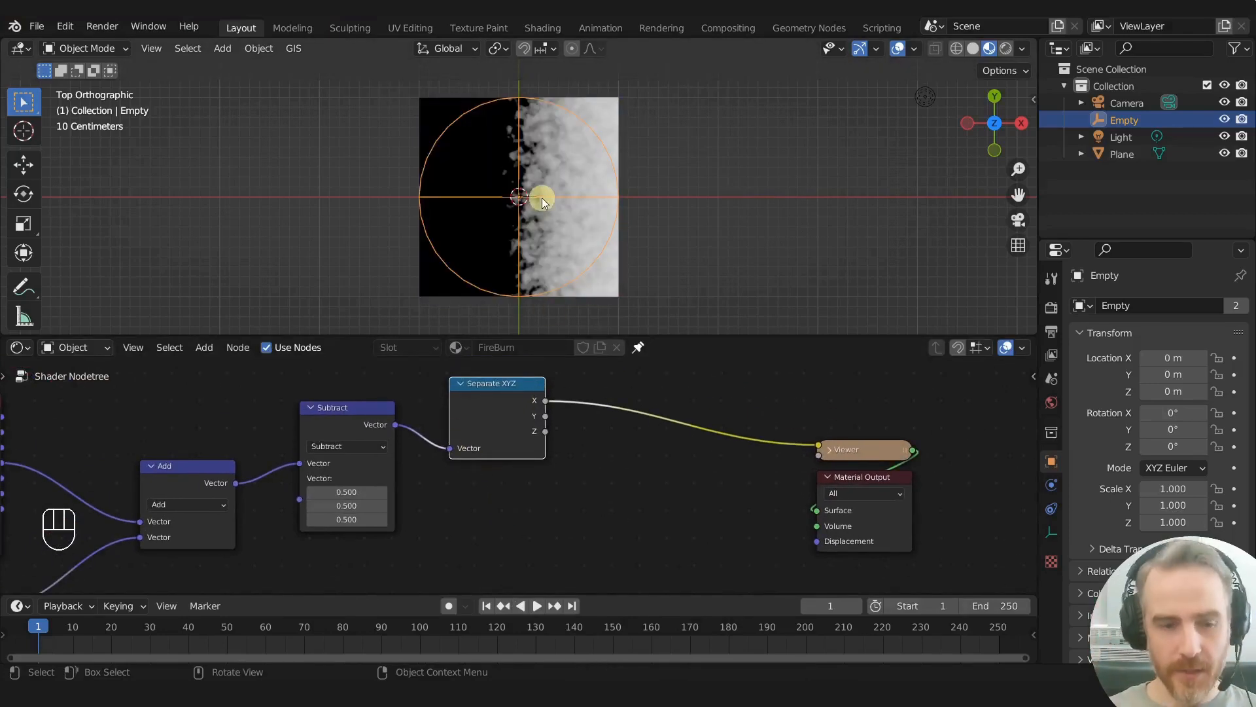
# - Preview the Separate XYZ node's Y and Z outputs, try moving the empty, and return the preview to X
pyautogui.scroll(-2, 470, 402)
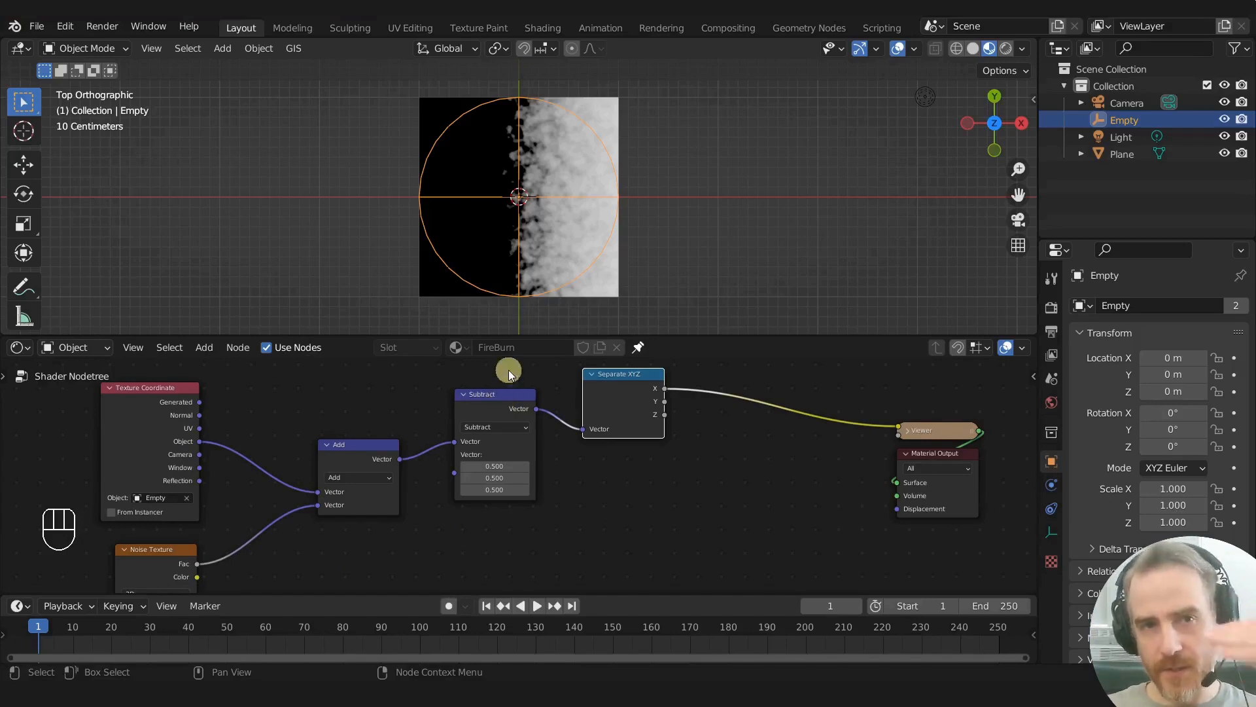
pyautogui.moveTo(528, 407); pyautogui.dragTo(418, 433, button='middle')
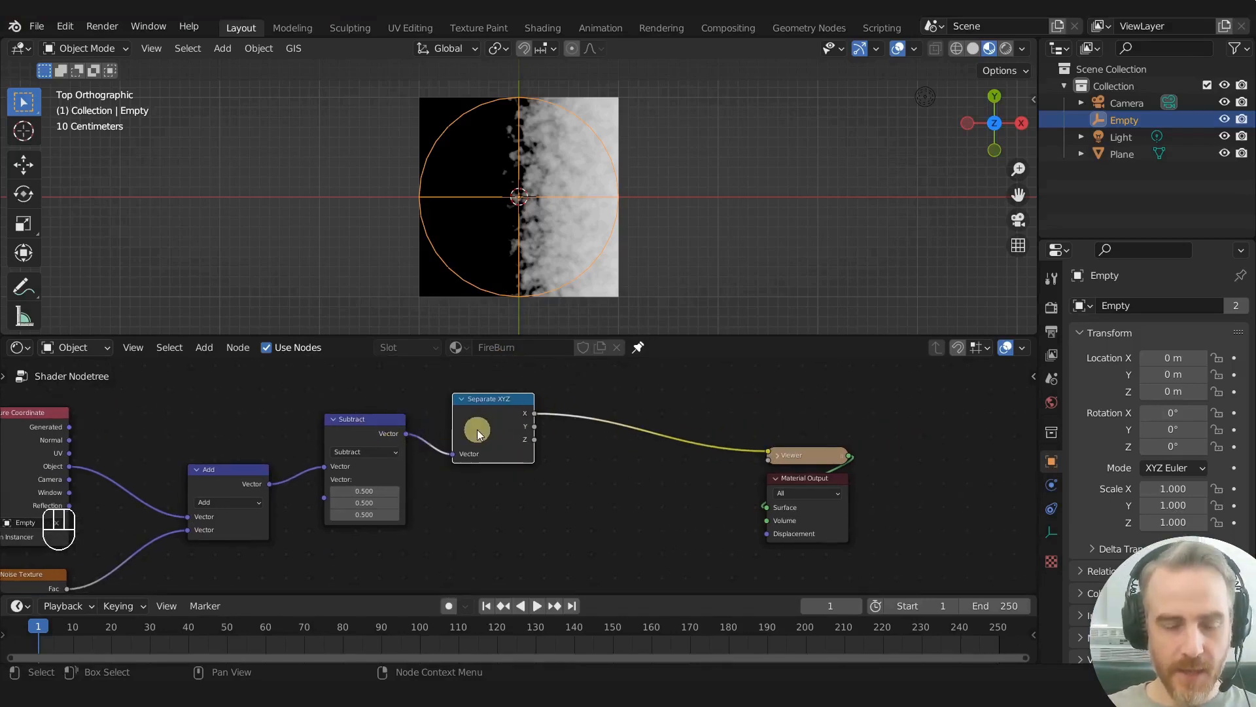
pyautogui.keyDown('ctrl'); pyautogui.keyDown('shift'); pyautogui.click(502, 404); pyautogui.keyUp('shift'); pyautogui.keyUp('ctrl')
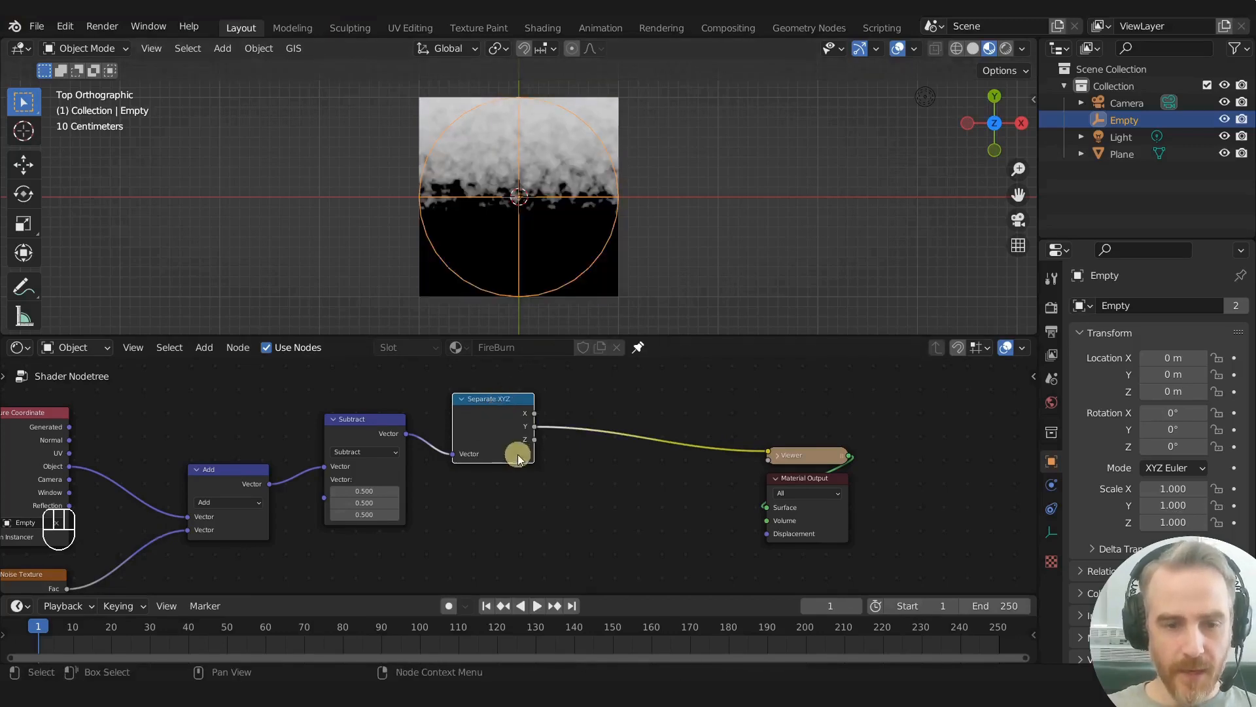
pyautogui.keyDown('ctrl'); pyautogui.keyDown('shift'); pyautogui.click(501, 406); pyautogui.keyUp('shift'); pyautogui.keyUp('ctrl')
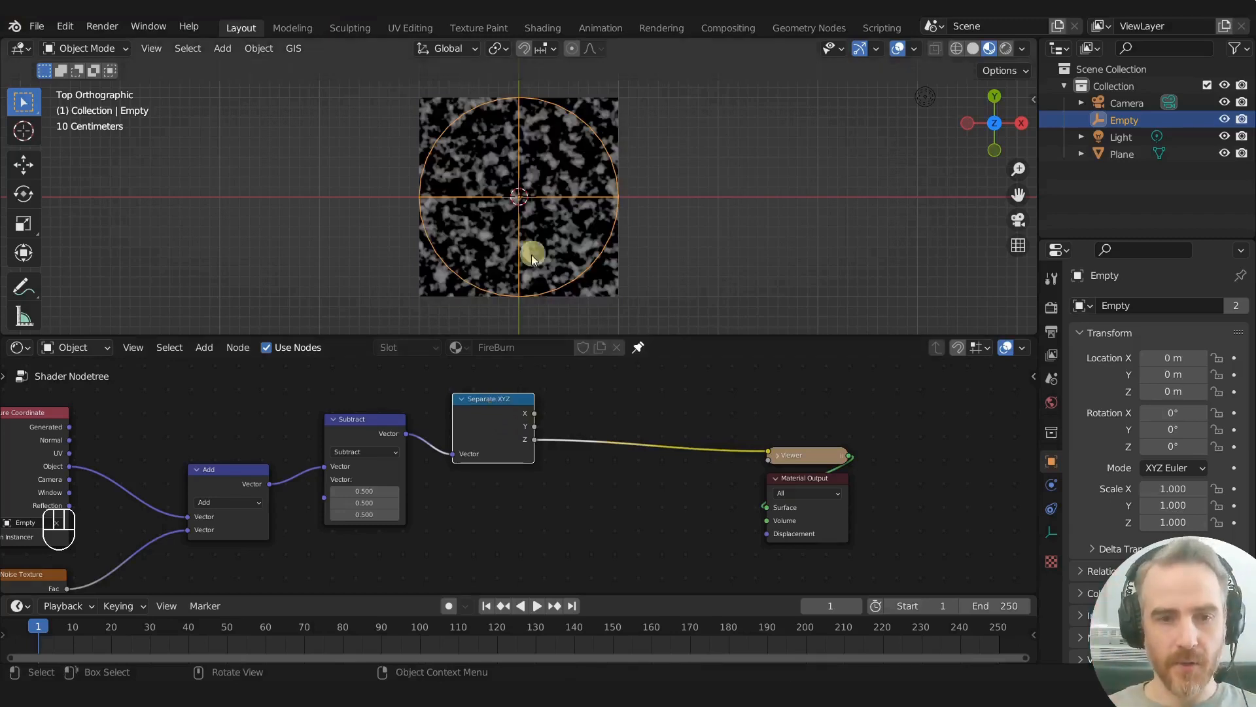
pyautogui.press('g')
pyautogui.rightClick(582, 237)
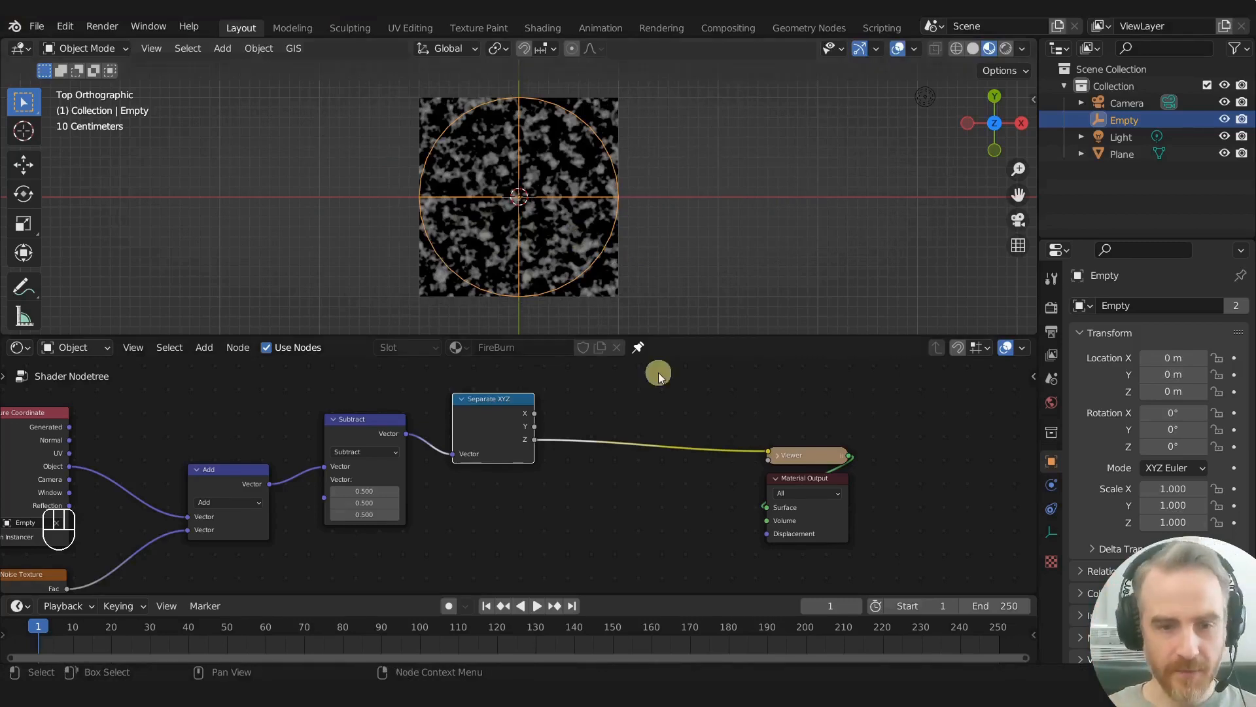
pyautogui.keyDown('ctrl'); pyautogui.keyDown('shift'); pyautogui.click(504, 416); pyautogui.keyUp('shift'); pyautogui.keyUp('ctrl')
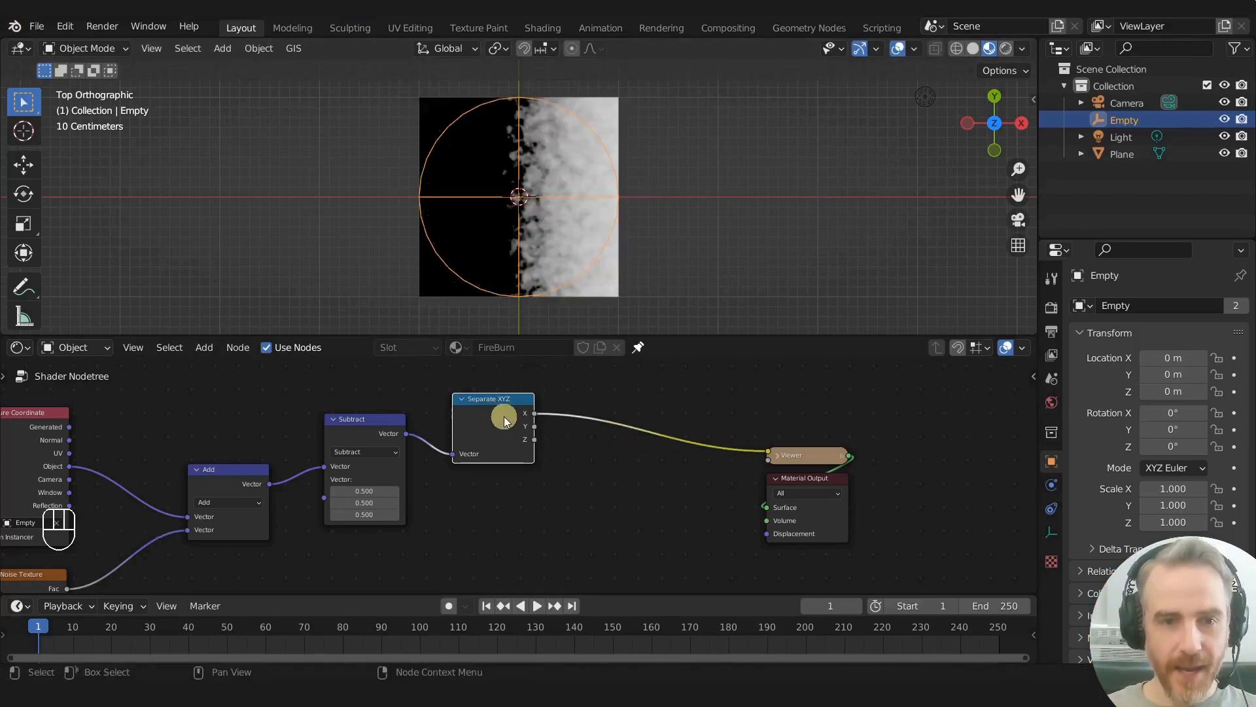
# - Try rotating the empty and moving it across the plane while previewing the X gradient
pyautogui.press('r')
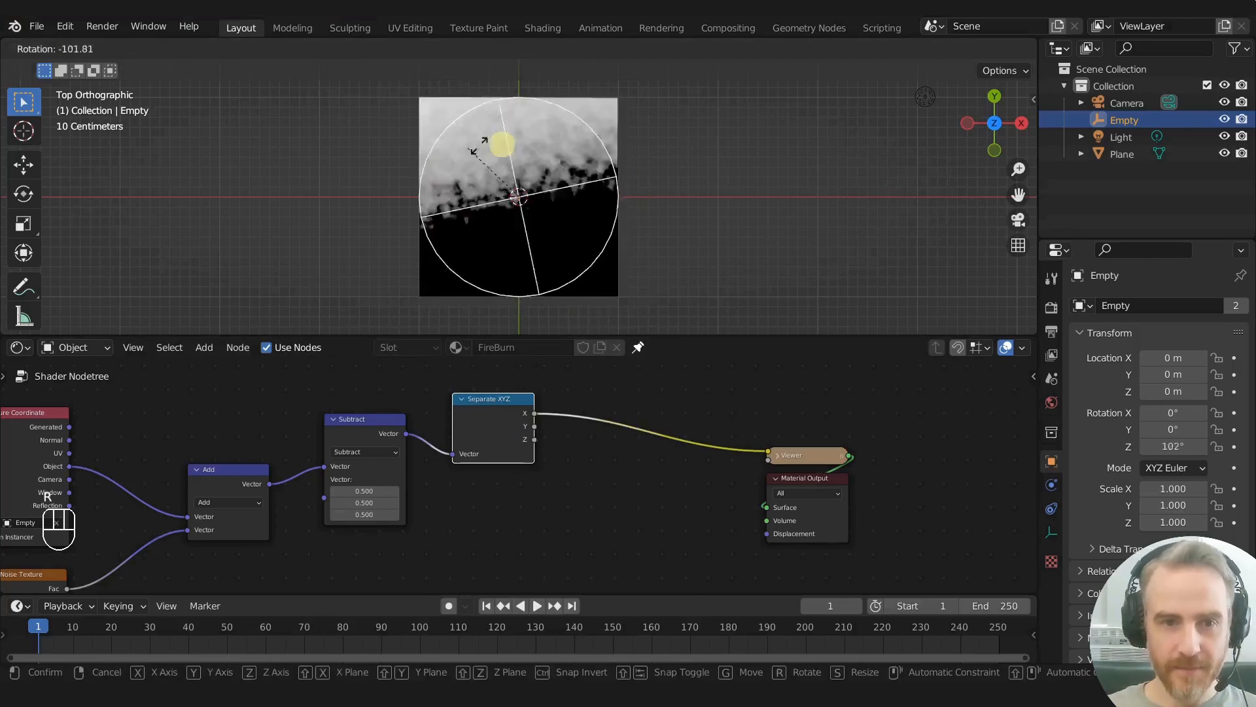
pyautogui.rightClick(676, 185)
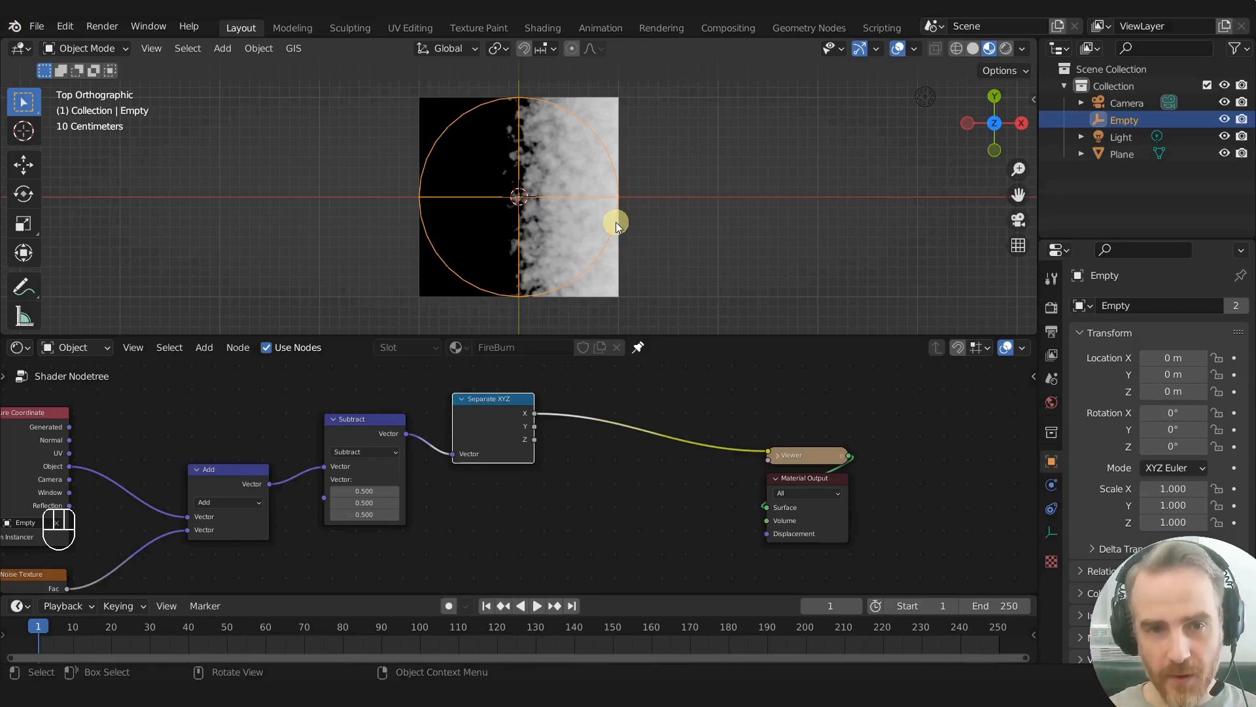
pyautogui.press('g')
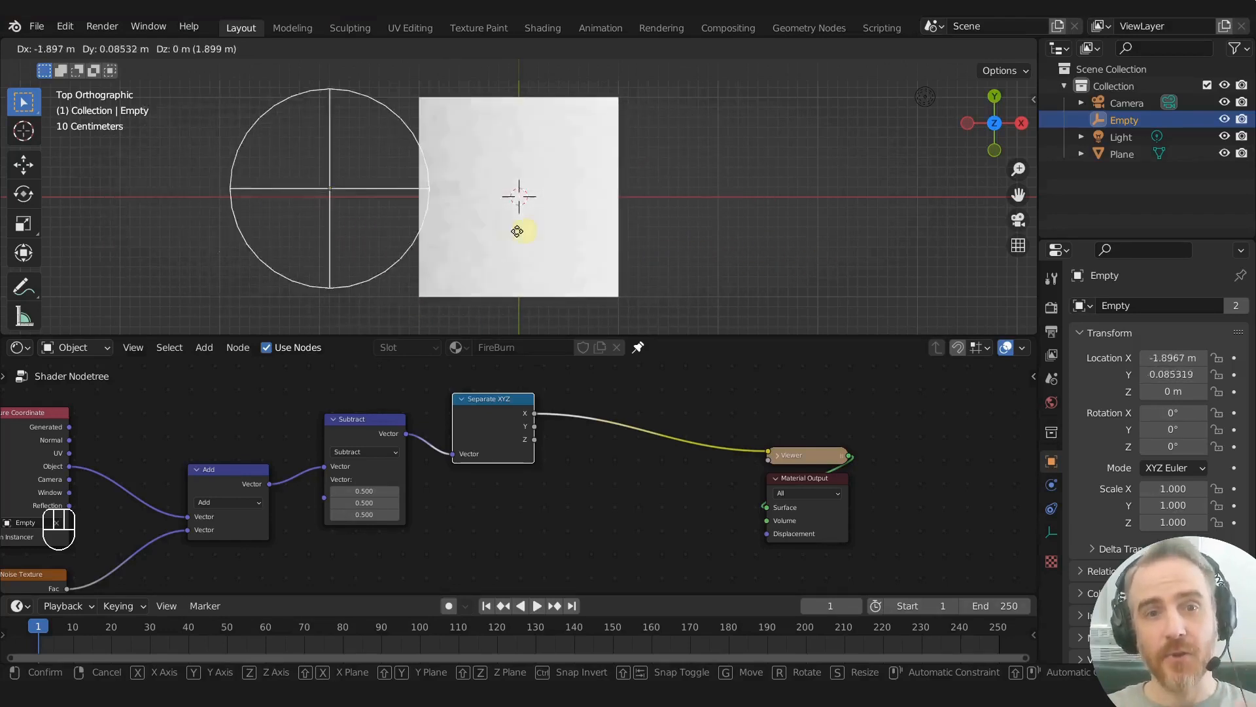
pyautogui.rightClick(682, 238)
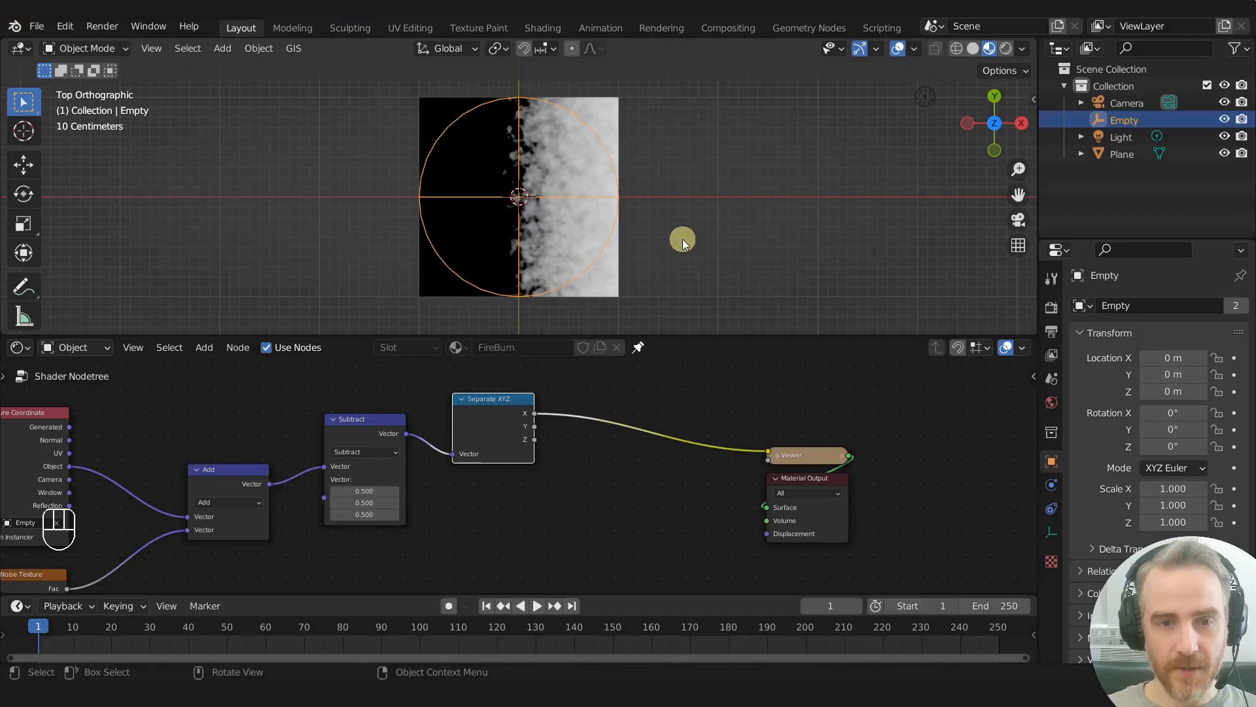
# - Move the empty about 2.39 m along negative X, off the plane, and switch the Color Management view transform away from Filmic
pyautogui.press('g')
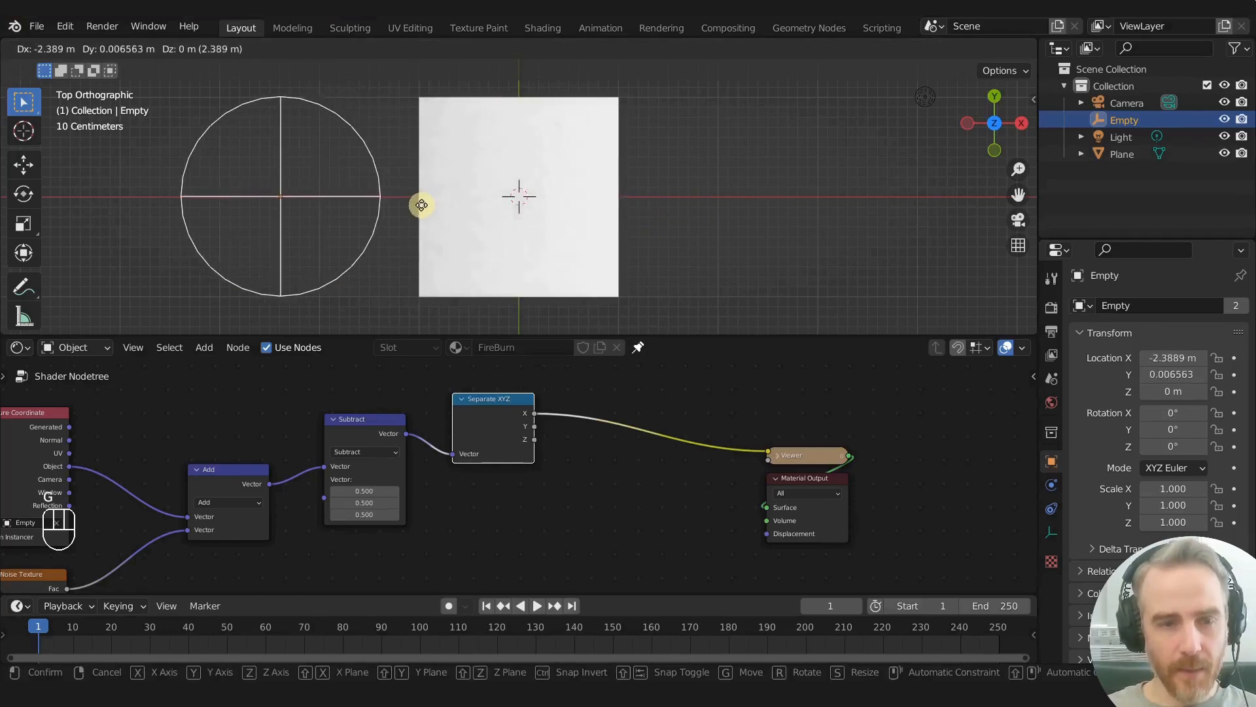
pyautogui.click(403, 200)
pyautogui.click(1052, 307)
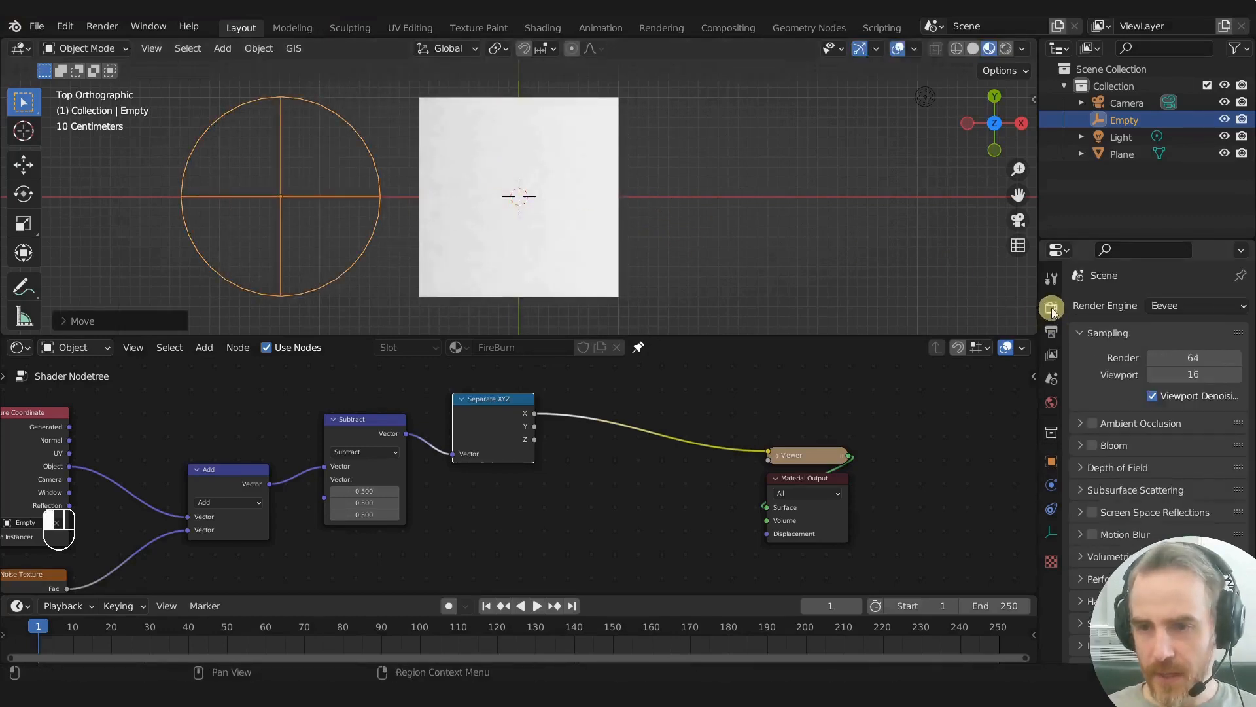
pyautogui.scroll(-5, 1074, 316)
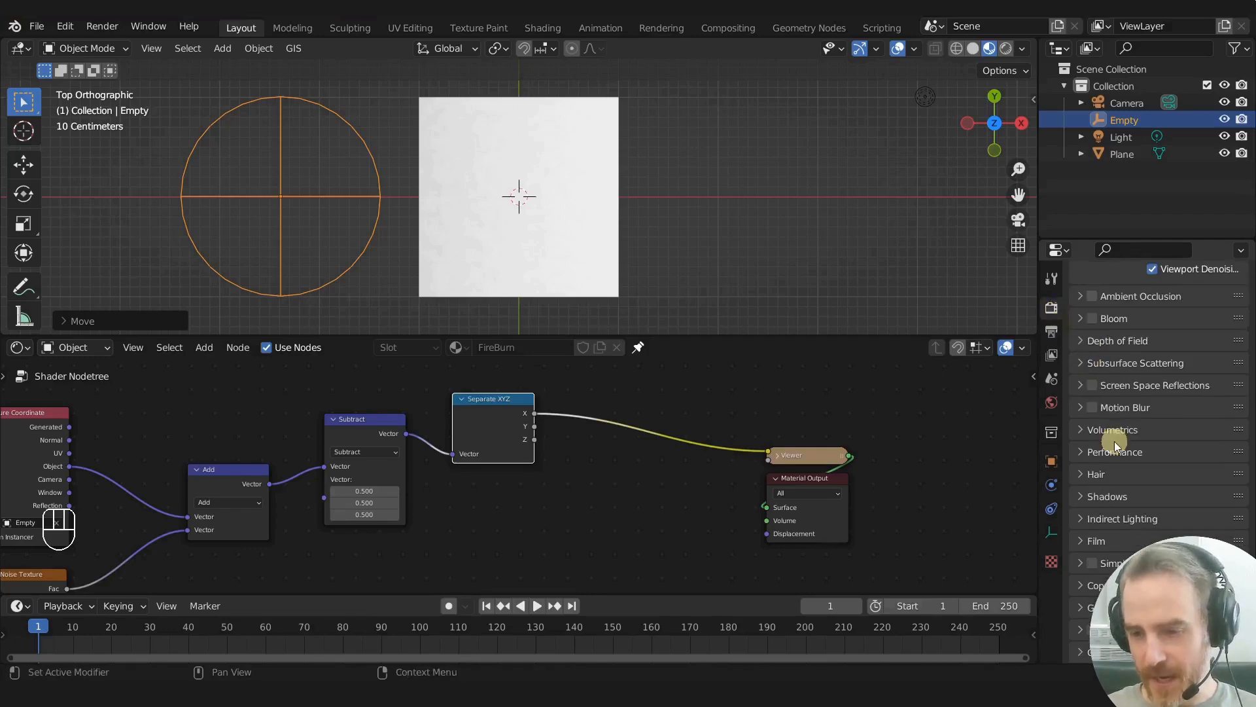
pyautogui.click(1130, 655)
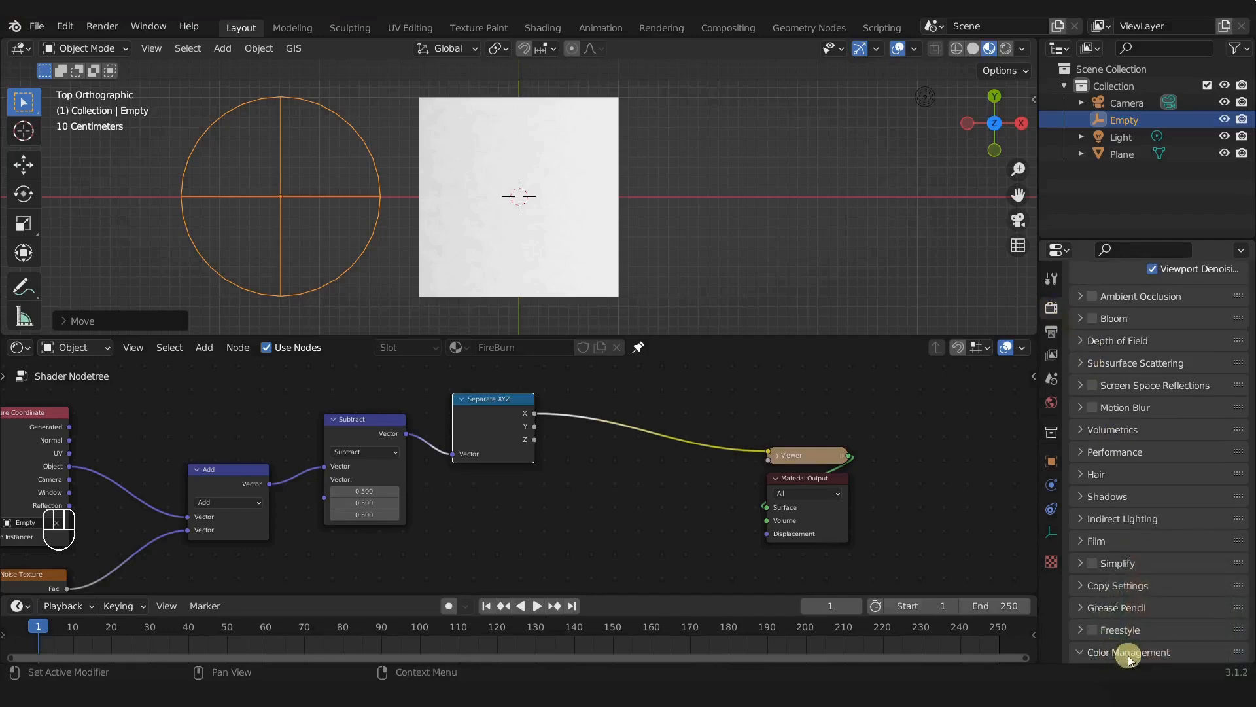
pyautogui.scroll(-5, 1132, 648)
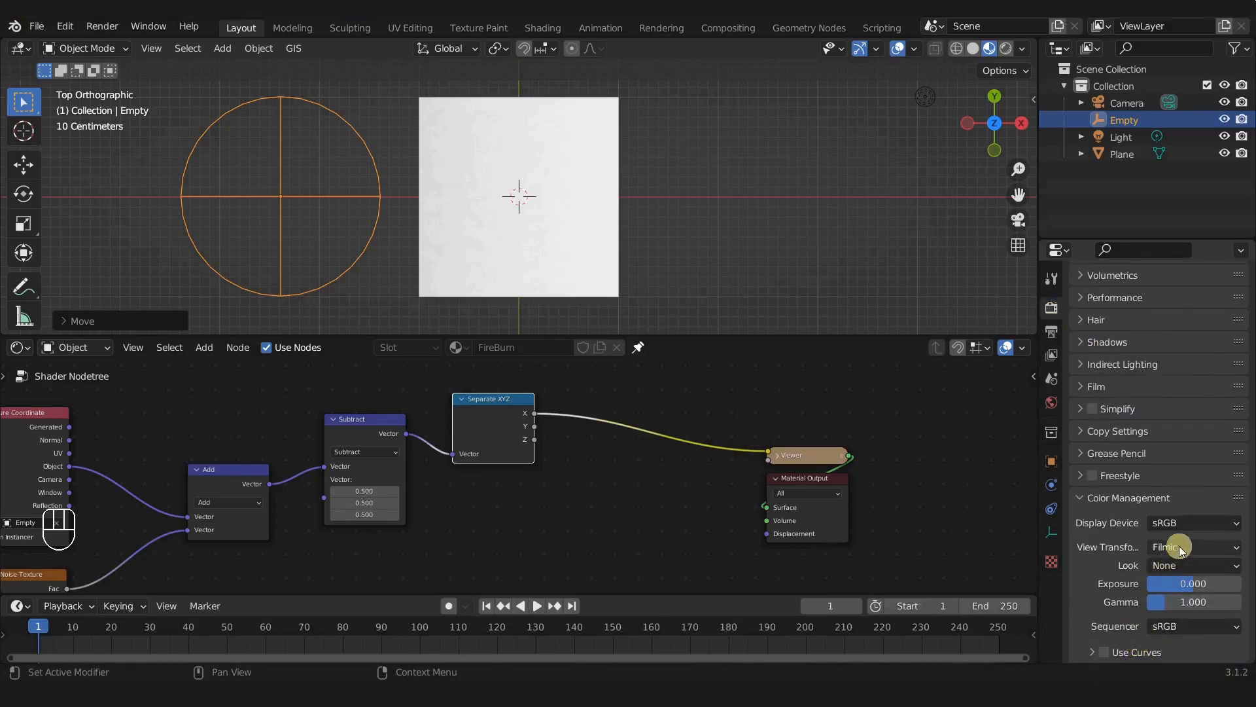
pyautogui.click(1179, 545)
pyautogui.click(1172, 567)
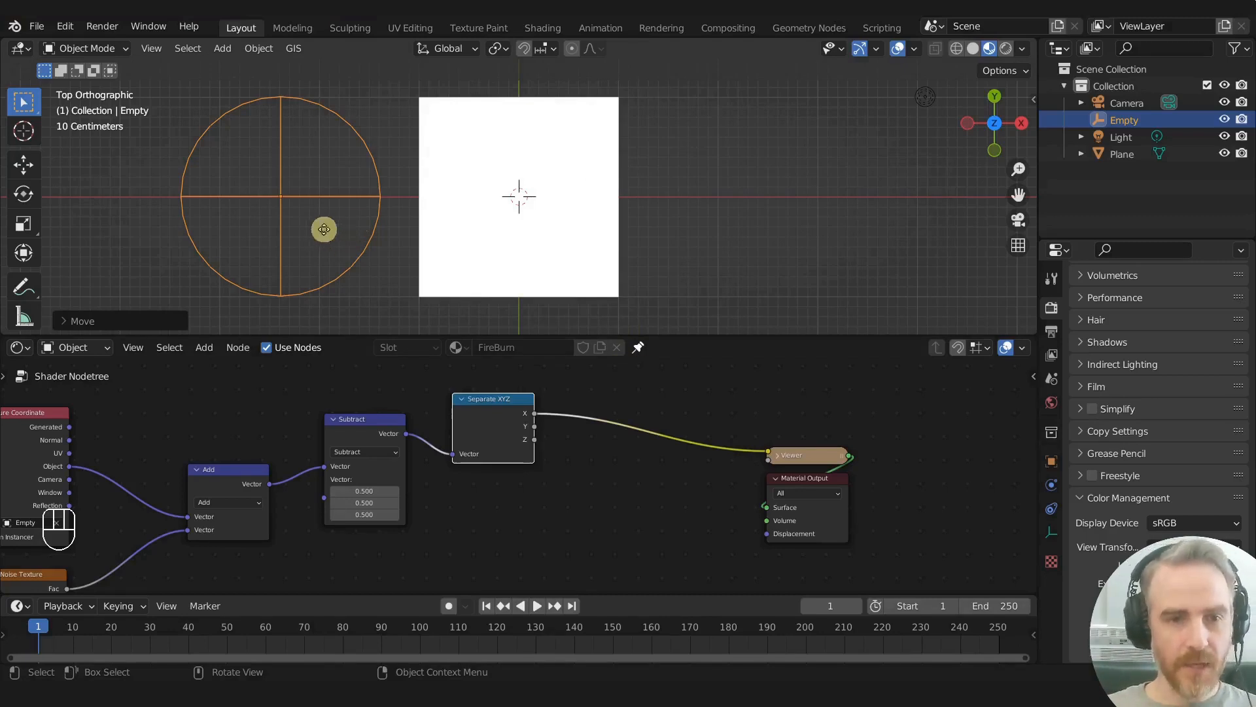
# - Try moving the empty to the plane's positive X side, cancel, and snap it to the 3D cursor at the plane's centre
pyautogui.press('g')
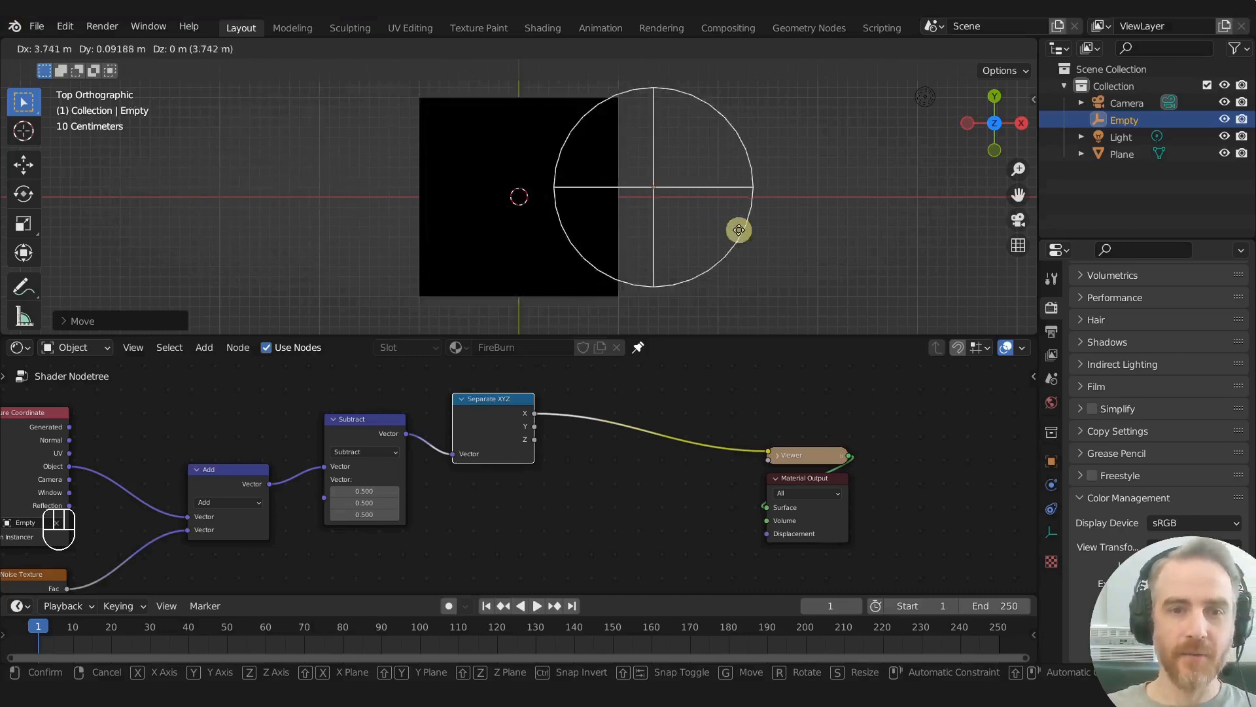
pyautogui.rightClick(749, 234)
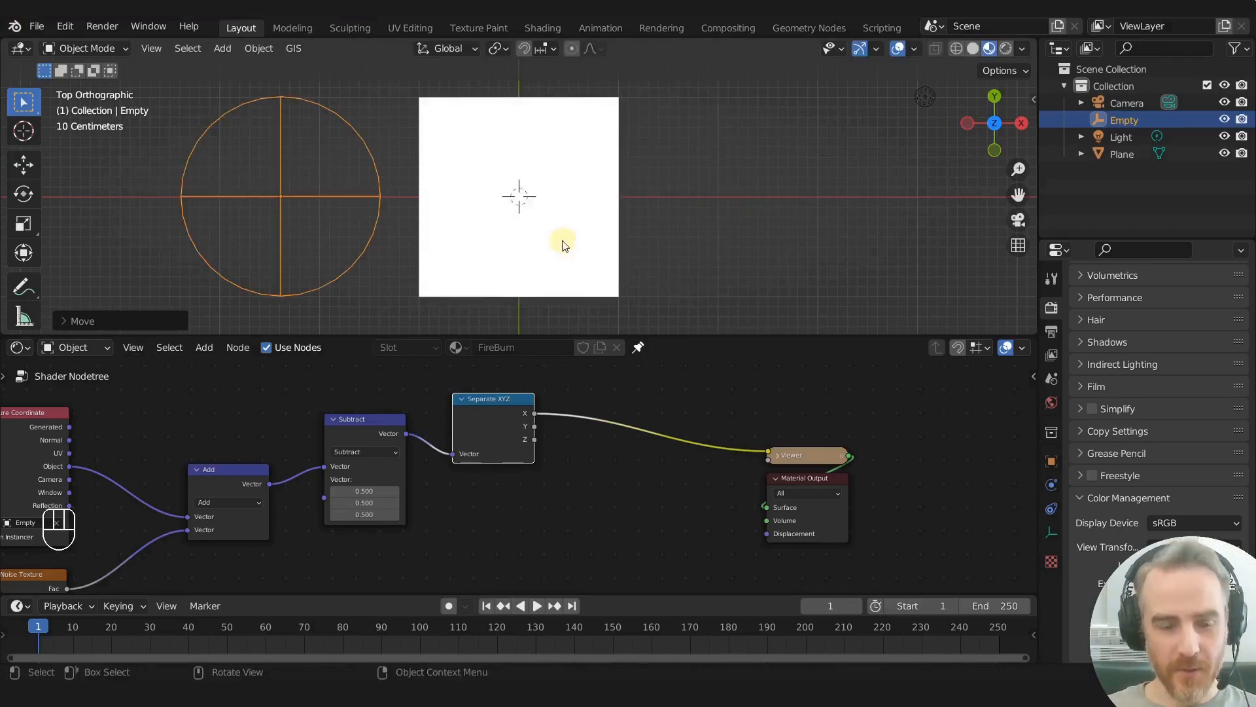
pyautogui.hotkey('shift', 's')
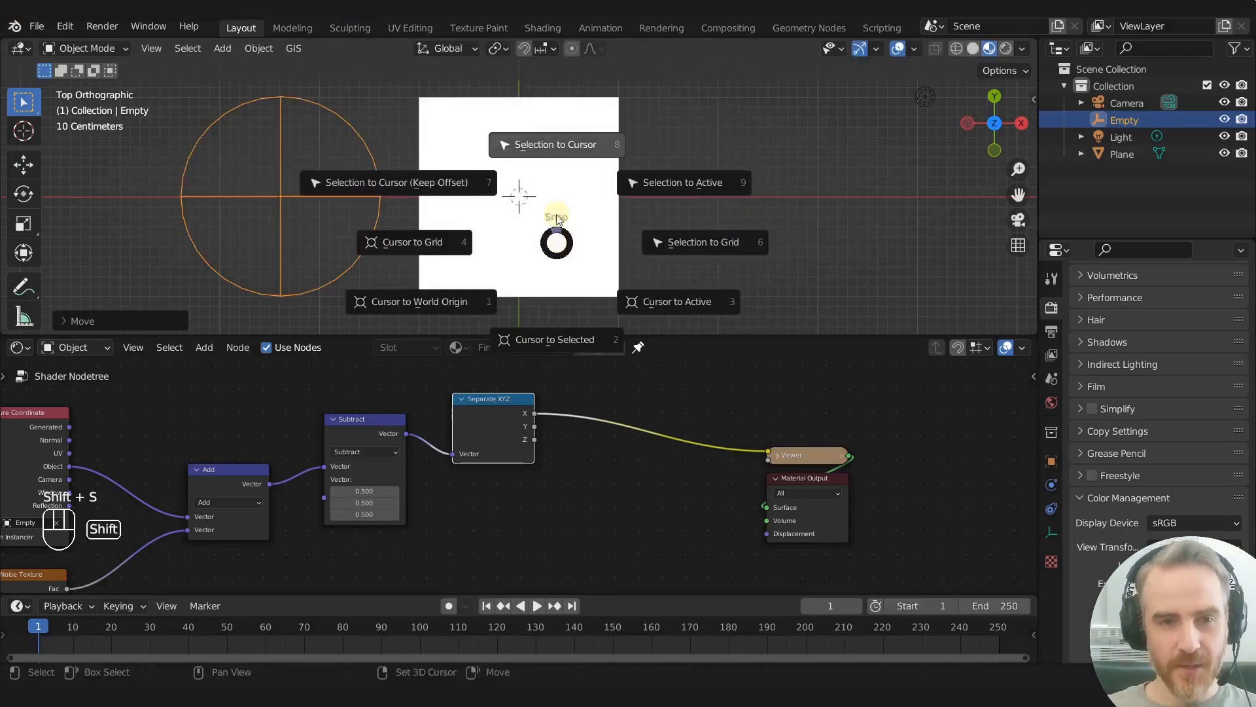
pyautogui.click(559, 123)
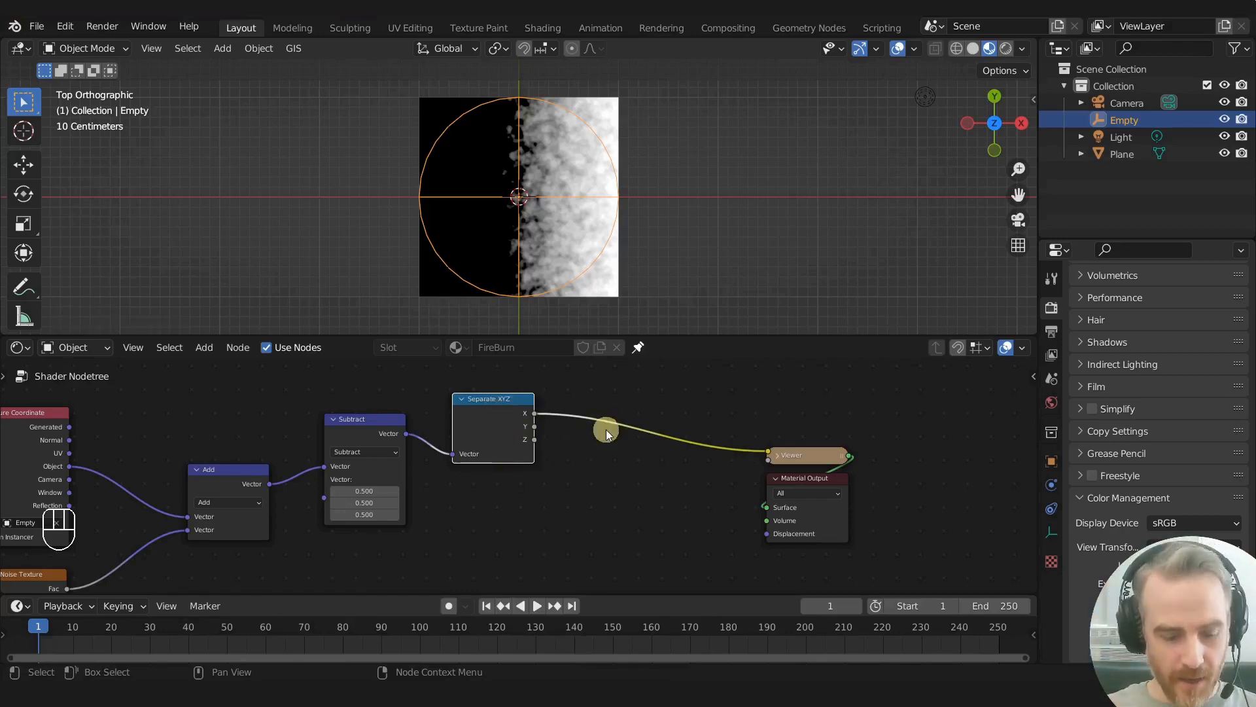
# - Insert a Math node between the Separate XYZ node's X output and the Viewer, with its operation set to Compare
pyautogui.hotkey('shift', 'a')
pyautogui.click(606, 434)
pyautogui.write('add')
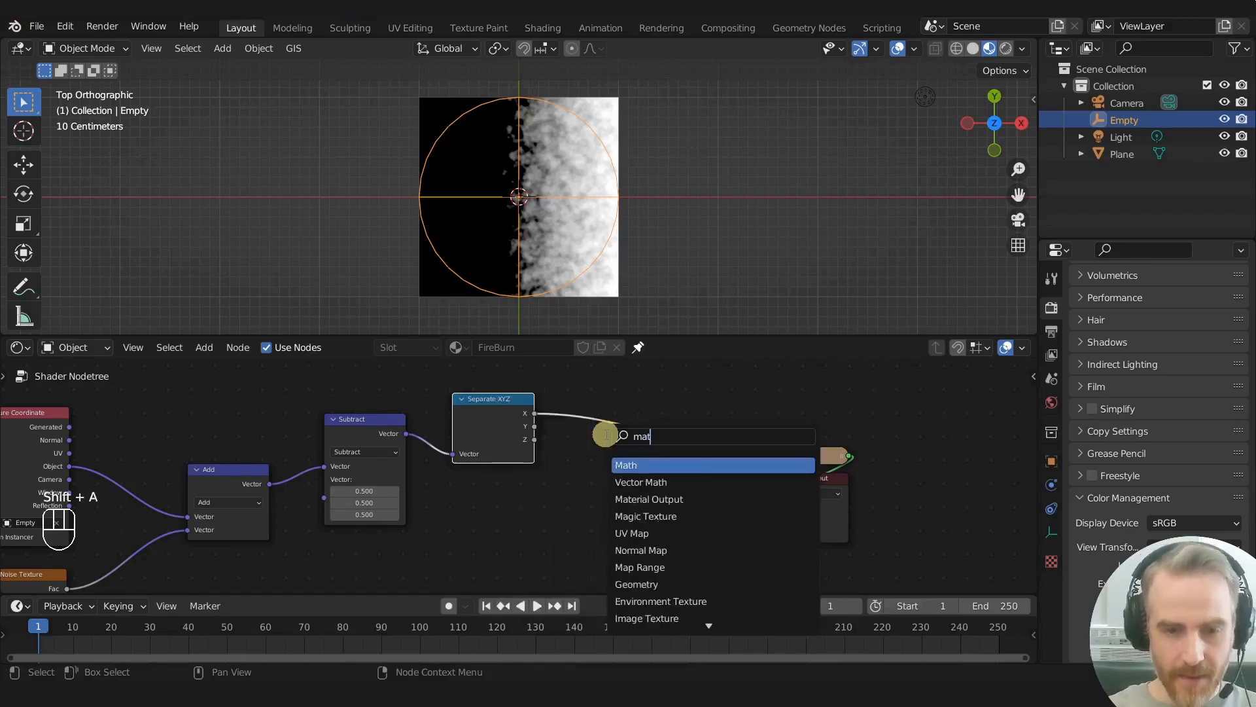
pyautogui.press('Return')
pyautogui.click(569, 407)
pyautogui.scroll(1, 608, 458)
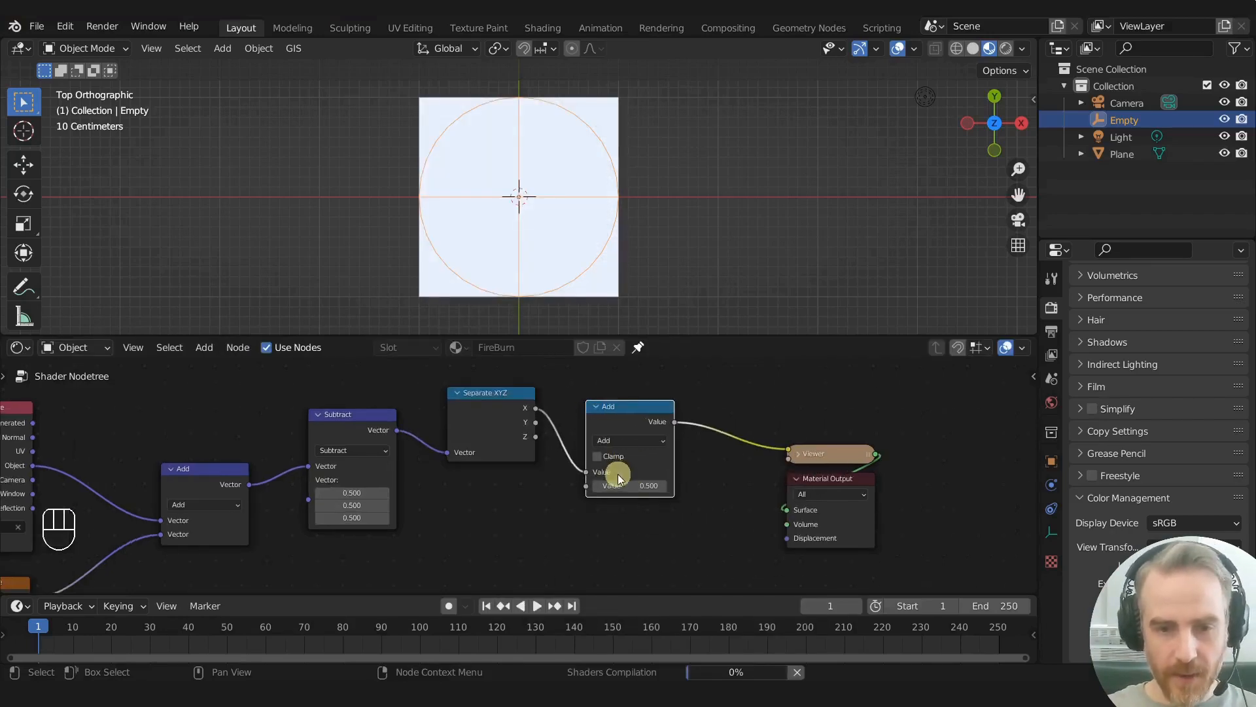
pyautogui.click(626, 442)
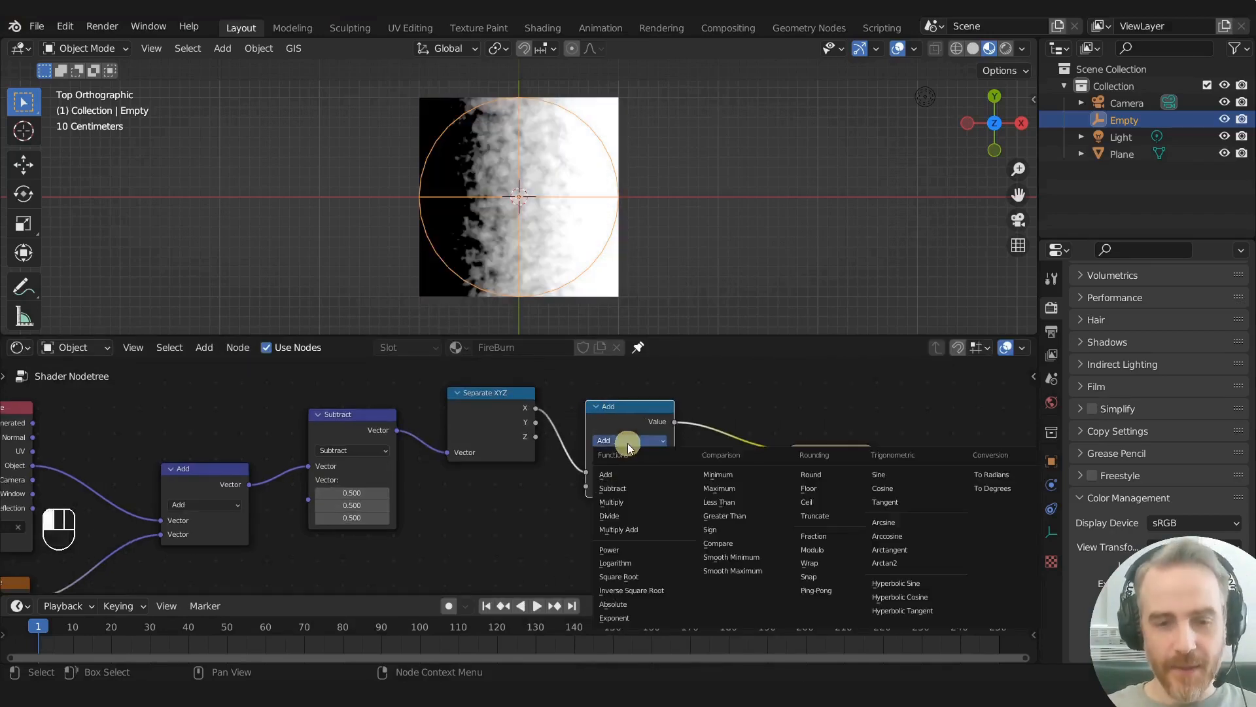
pyautogui.click(728, 541)
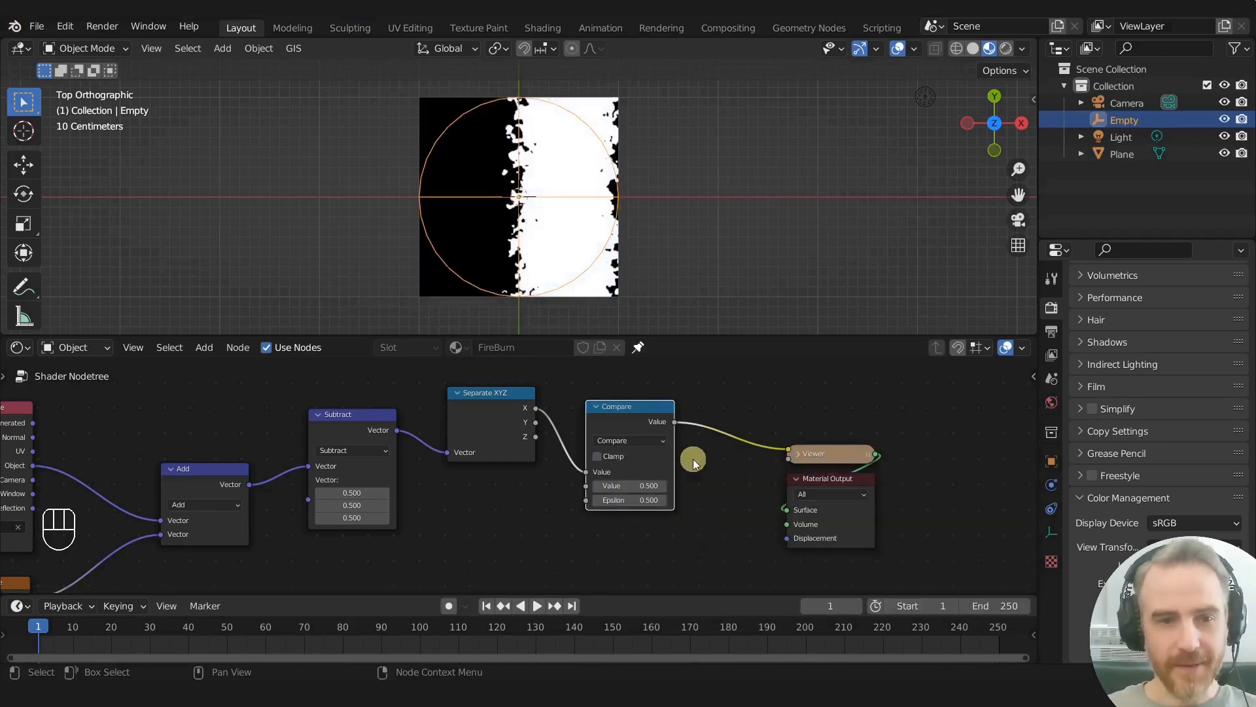
# - Set the Compare node's comparison value to 0 so the white band centres on the empty
pyautogui.scroll(3, 519, 236)
pyautogui.scroll(-4, 519, 210)
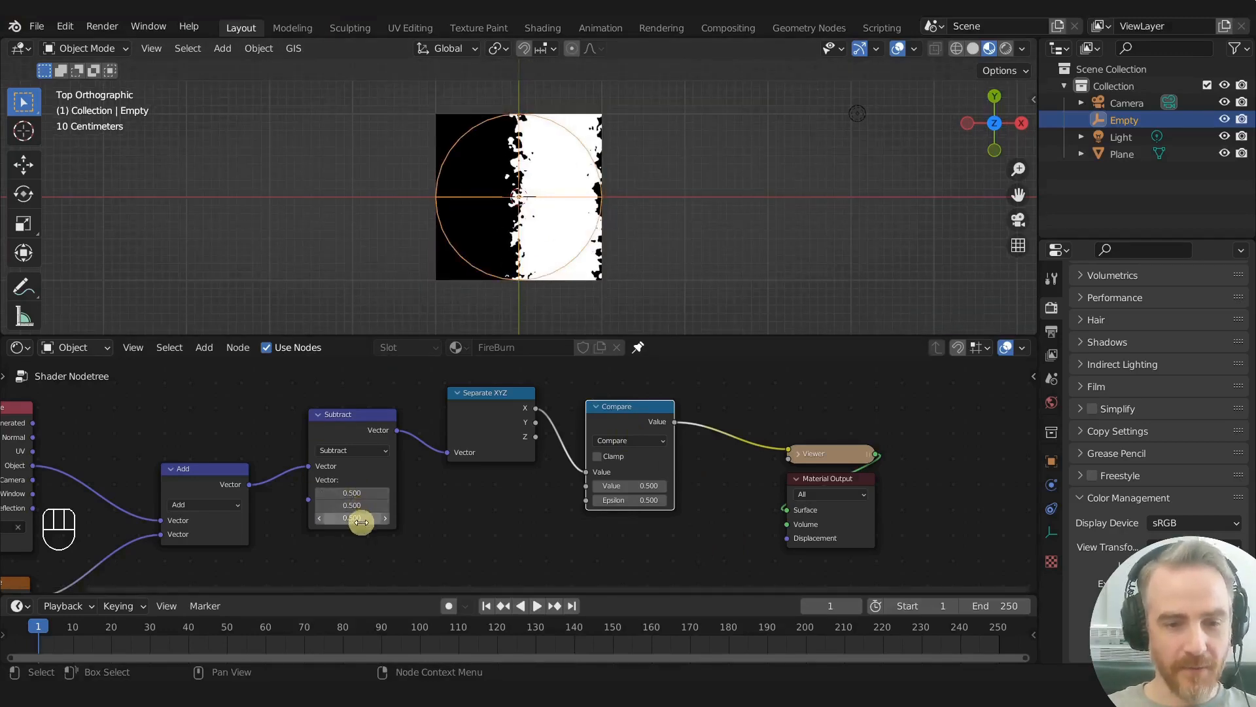
pyautogui.scroll(2, 681, 503)
pyautogui.click(696, 492)
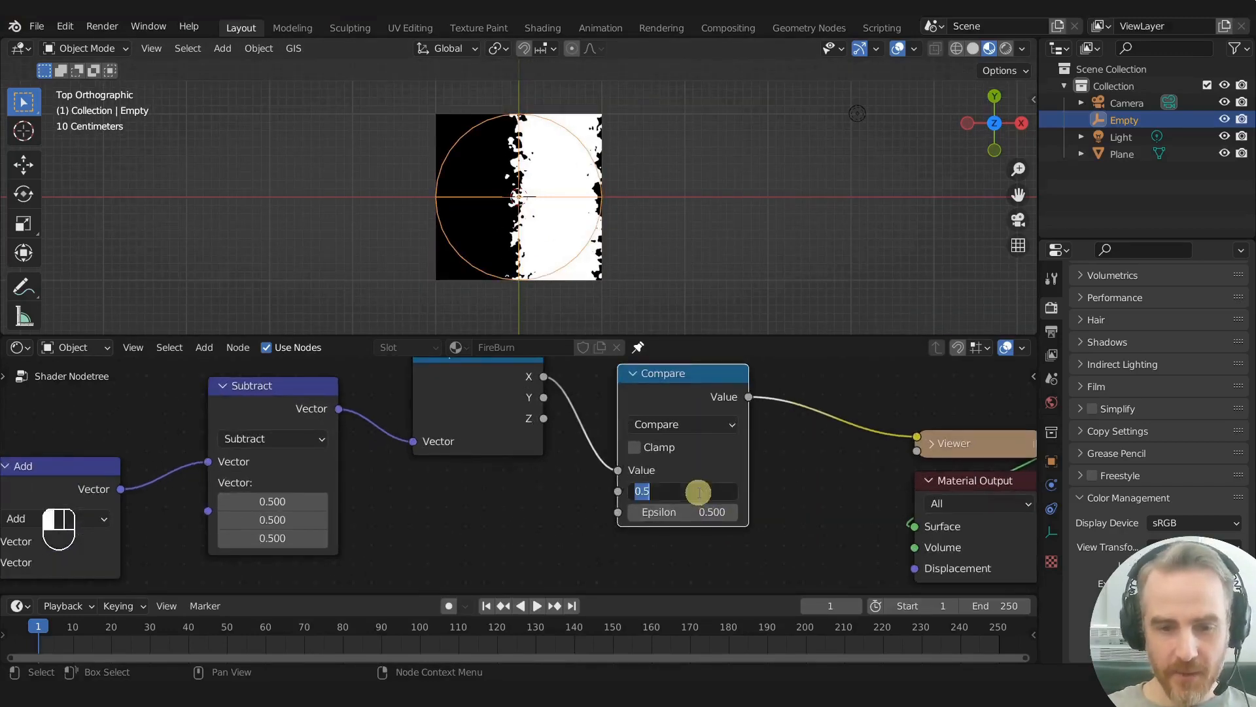
pyautogui.write('0')
pyautogui.press('Return')
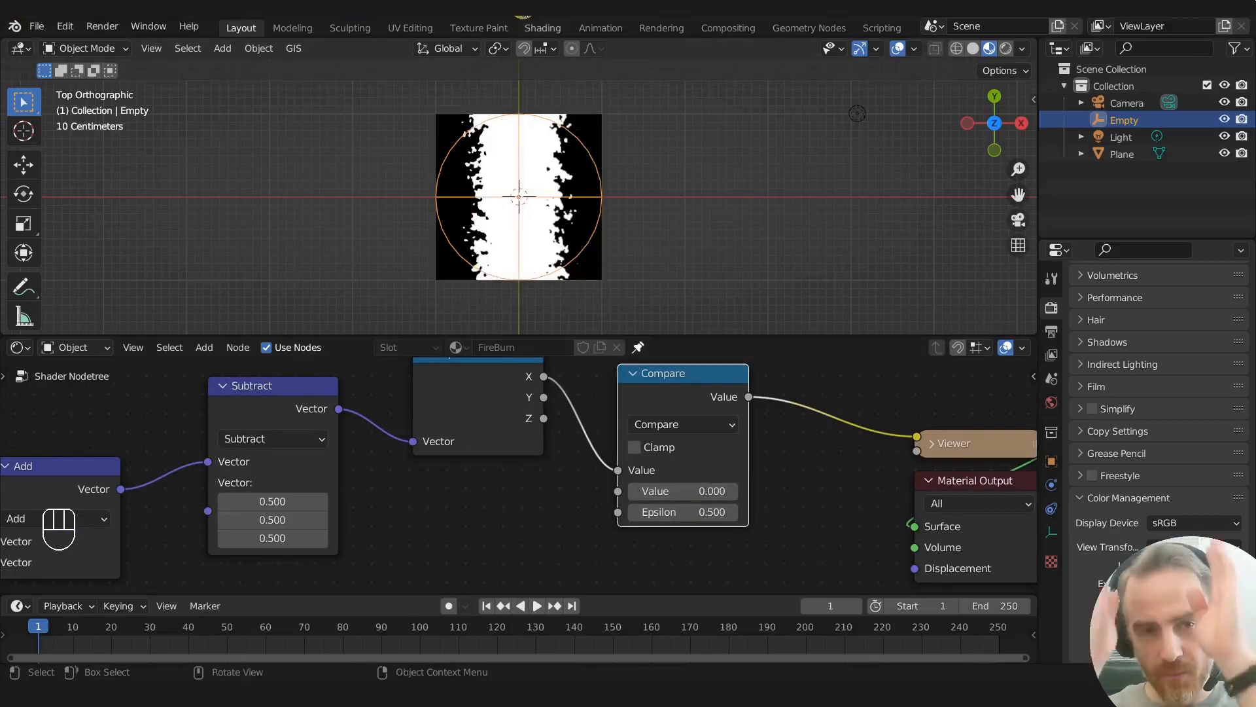
# - Narrow the white band by reducing the Compare node's Epsilon to 0.130
pyautogui.scroll(1, 556, 229)
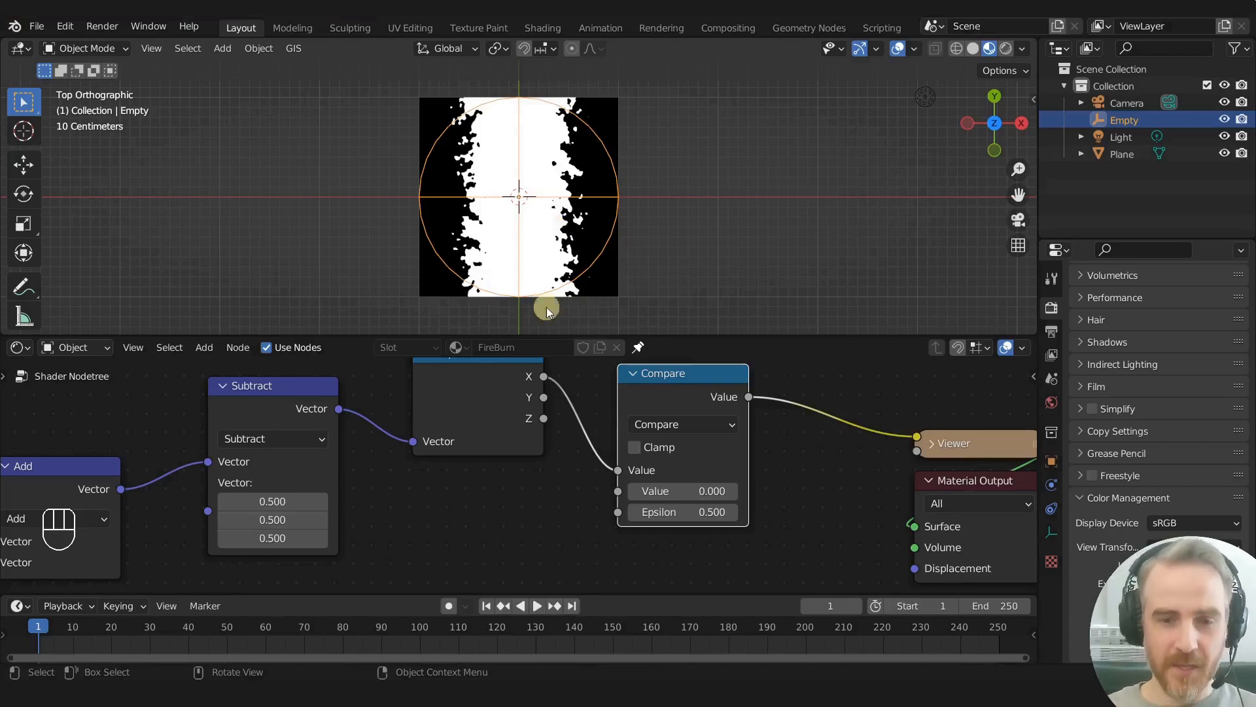
pyautogui.scroll(-4, 693, 401)
pyautogui.keyDown('shift'); pyautogui.moveTo(693, 401); pyautogui.dragTo(595, 395, button='middle'); pyautogui.keyUp('shift')
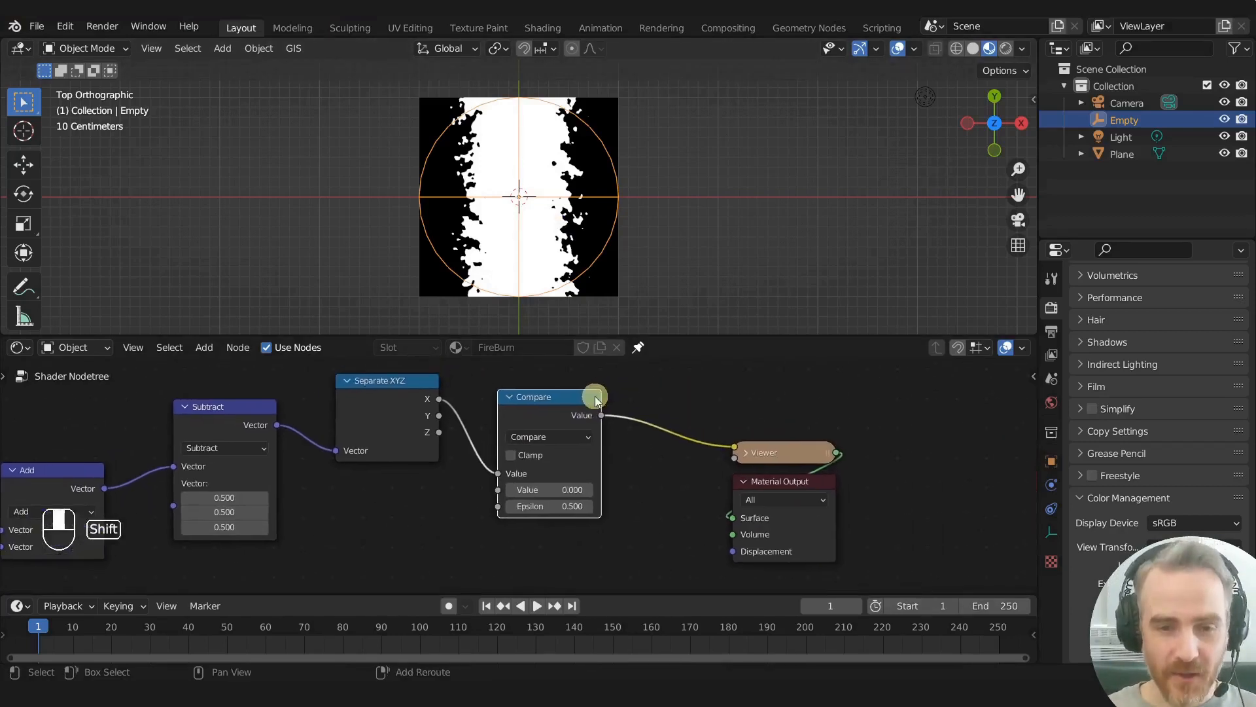
pyautogui.scroll(3, 595, 396)
pyautogui.moveTo(500, 526)
pyautogui.keyDown('shift'); pyautogui.mouseDown()
pyautogui.moveTo(524, 519)
pyautogui.moveTo(477, 522)
pyautogui.moveTo(491, 522)
pyautogui.mouseUp(); pyautogui.keyUp('shift')
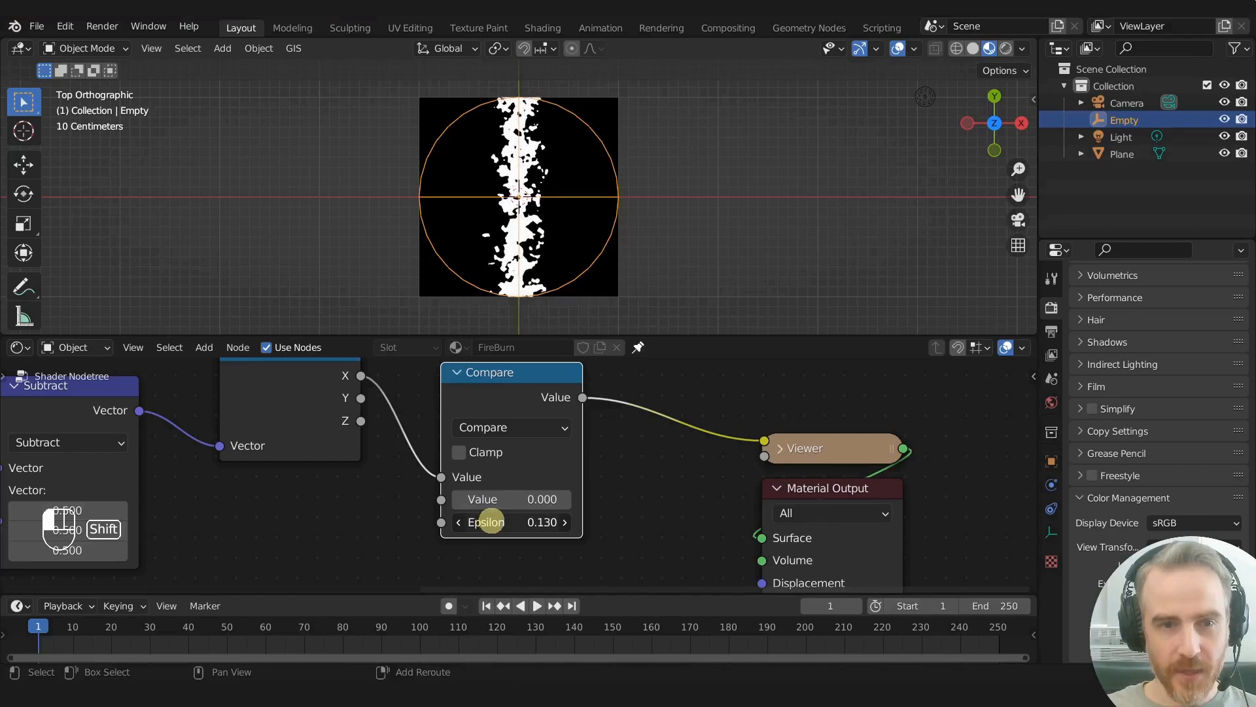
# - Set the Noise Texture's Scale to 11.6 and Detail to 15, and inspect the band's ragged edge up close
pyautogui.moveTo(362, 517); pyautogui.dragTo(574, 469, button='middle')
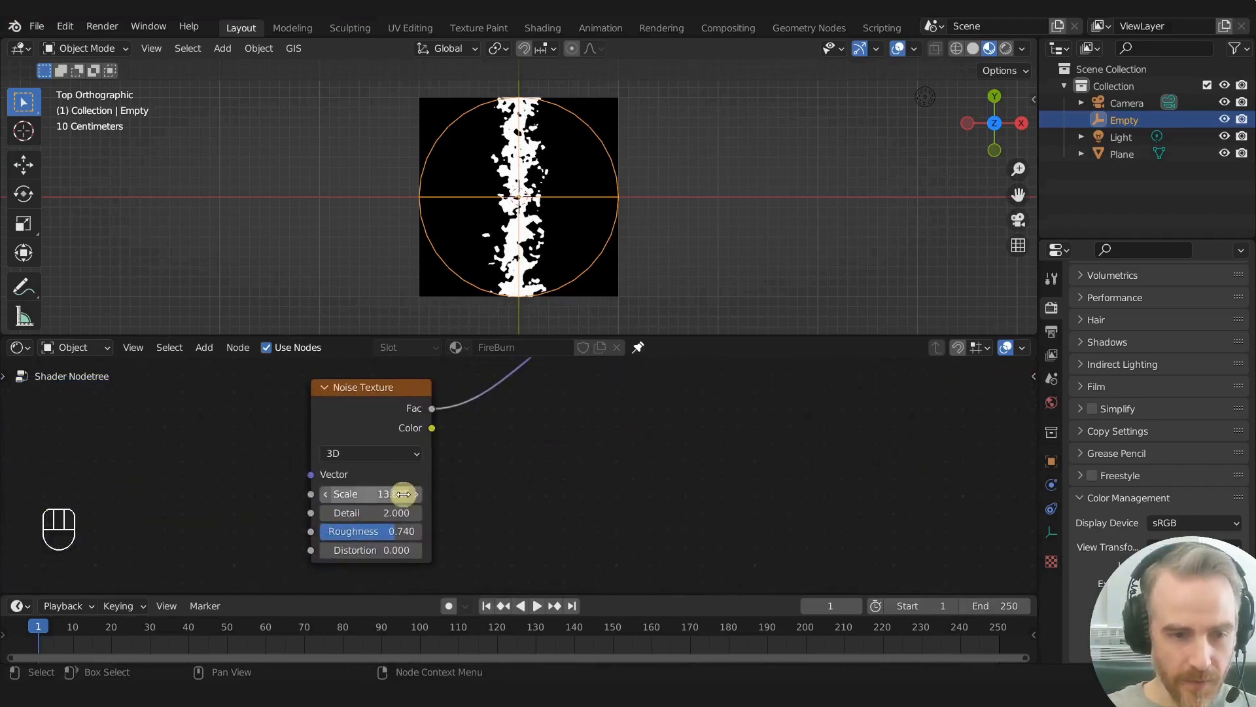
pyautogui.moveTo(386, 494); pyautogui.dragTo(495, 508)
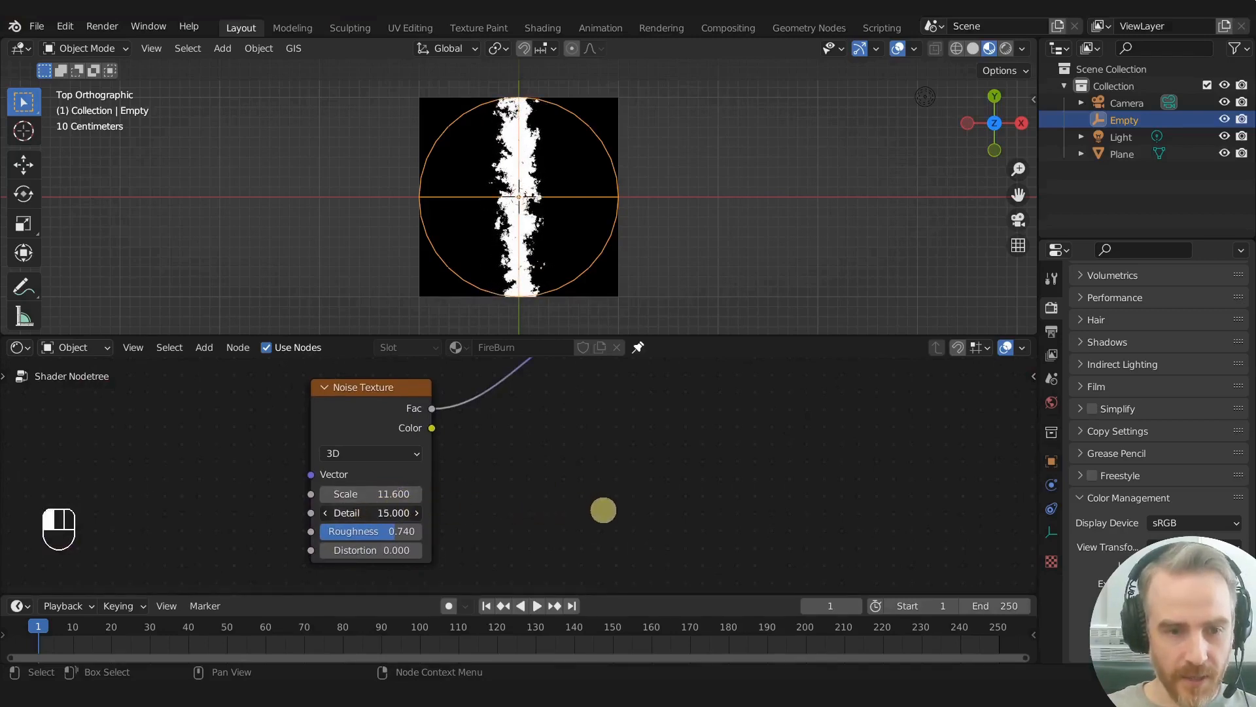
pyautogui.scroll(6, 495, 202)
pyautogui.scroll(3, 497, 208)
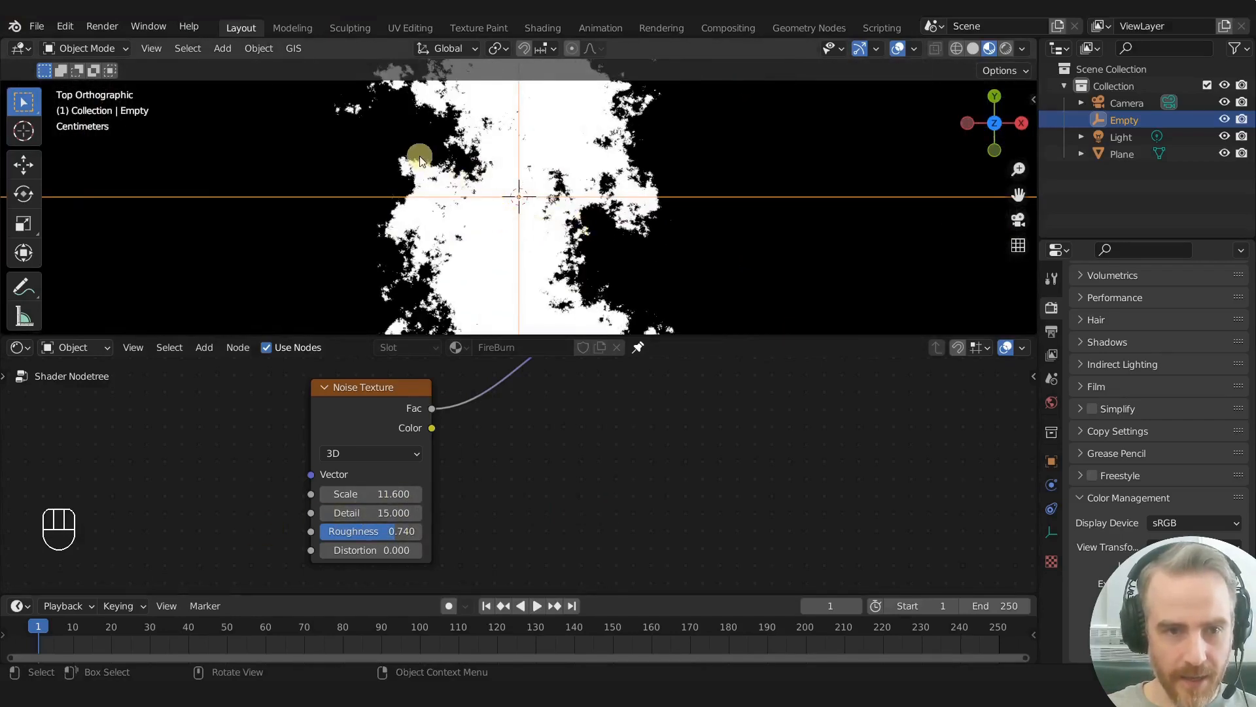
pyautogui.scroll(3, 409, 162)
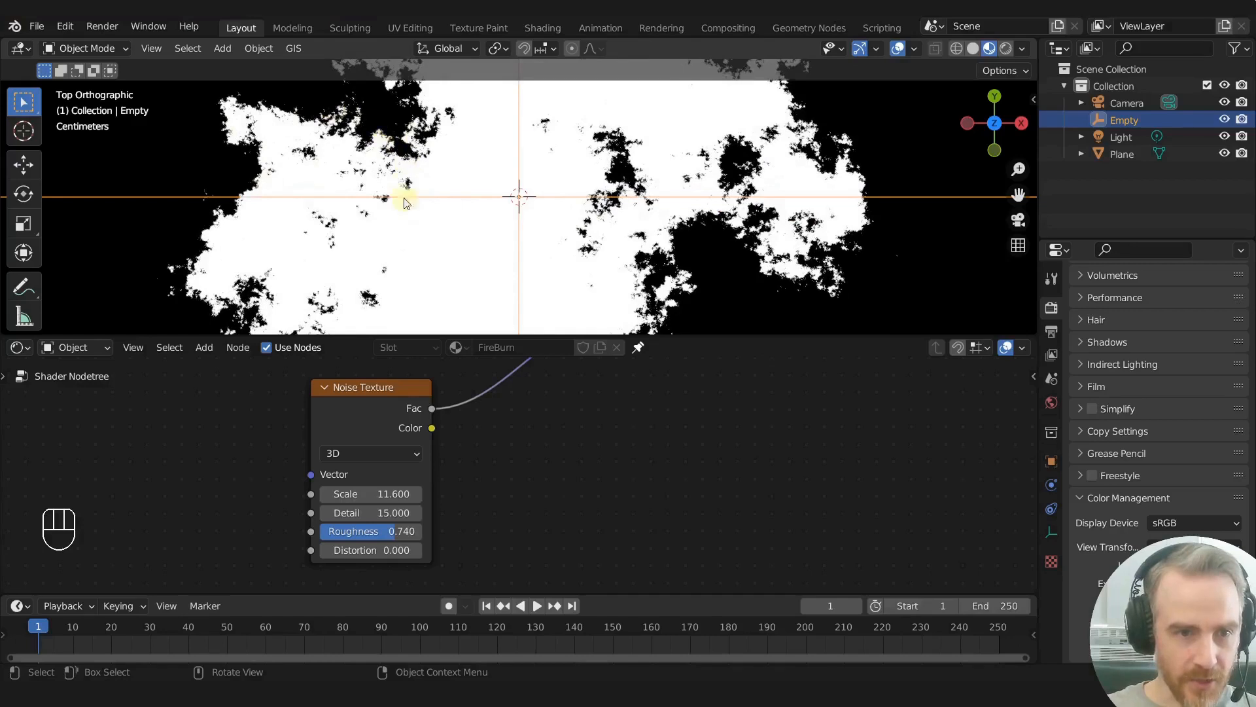
pyautogui.scroll(-5, 406, 203)
# - Refine the Noise Texture to Scale 13.1, Roughness 0.7 and Distortion 0.8, trying a Roughness of 0 along the way
pyautogui.moveTo(367, 493)
pyautogui.mouseDown()
pyautogui.moveTo(401, 490)
pyautogui.moveTo(326, 485)
pyautogui.moveTo(466, 492)
pyautogui.moveTo(314, 493)
pyautogui.moveTo(354, 498)
pyautogui.mouseUp()
pyautogui.moveTo(413, 527); pyautogui.dragTo(306, 505)
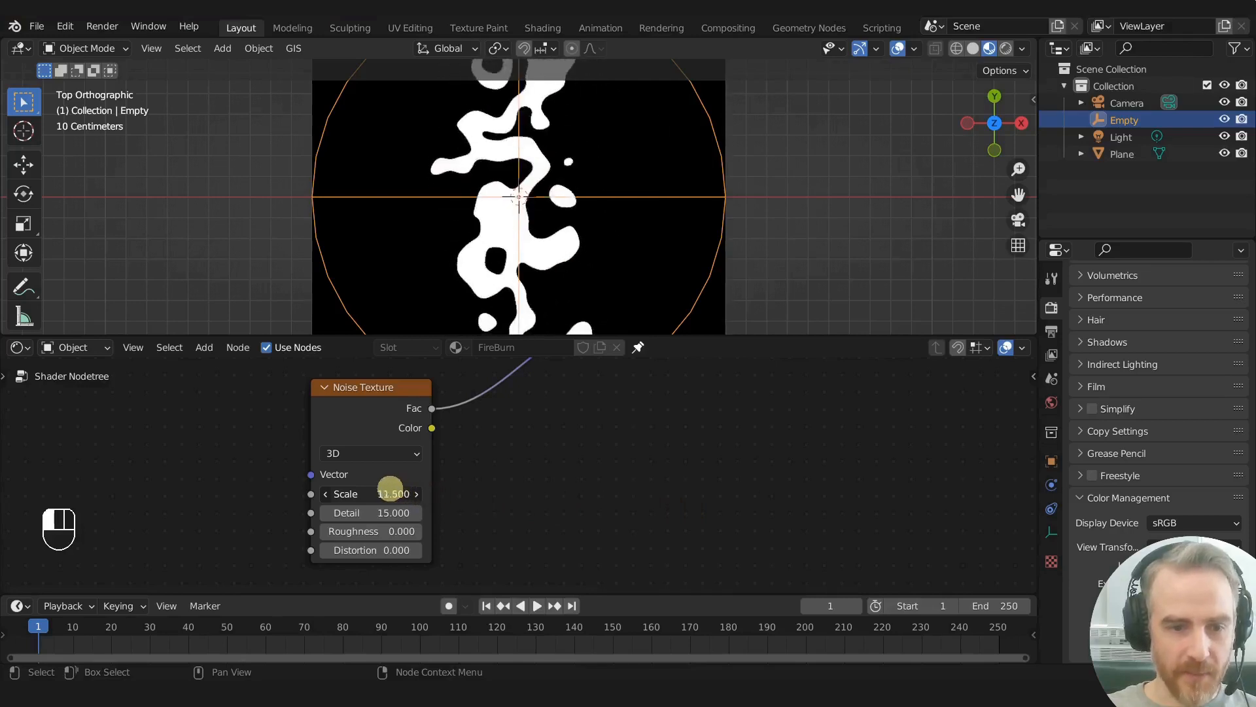
pyautogui.moveTo(368, 530); pyautogui.dragTo(433, 527)
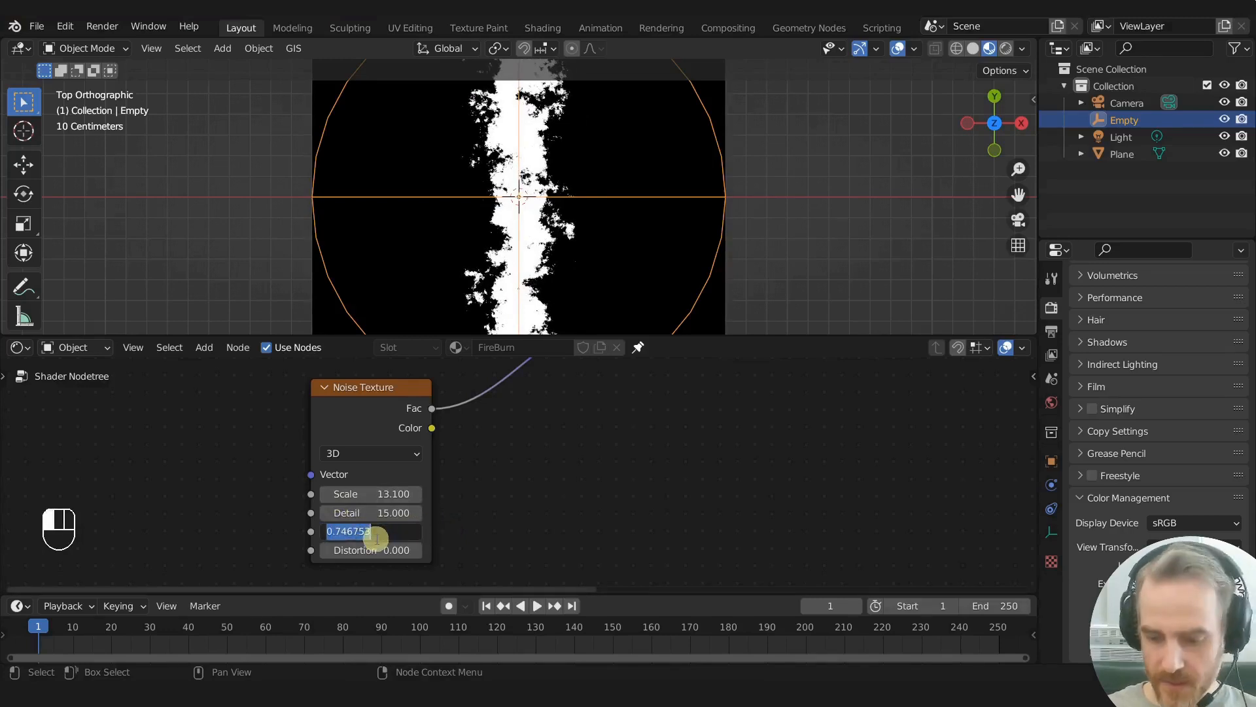
pyautogui.press('Return')
pyautogui.moveTo(378, 549)
pyautogui.mouseDown()
pyautogui.moveTo(451, 546)
pyautogui.moveTo(378, 550)
pyautogui.mouseUp()
# - Try moving the empty across the plane to see how the distorted burn edge changes
pyautogui.press('g')
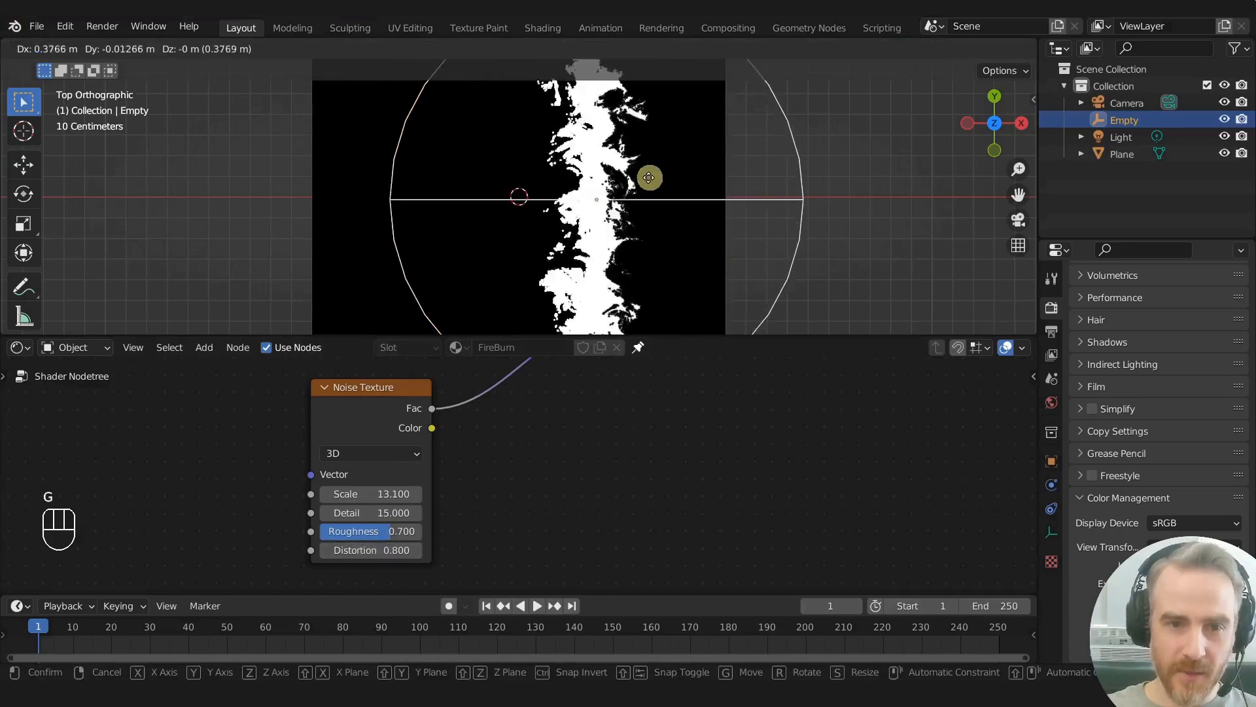
pyautogui.click(565, 171)
pyautogui.scroll(5, 566, 197)
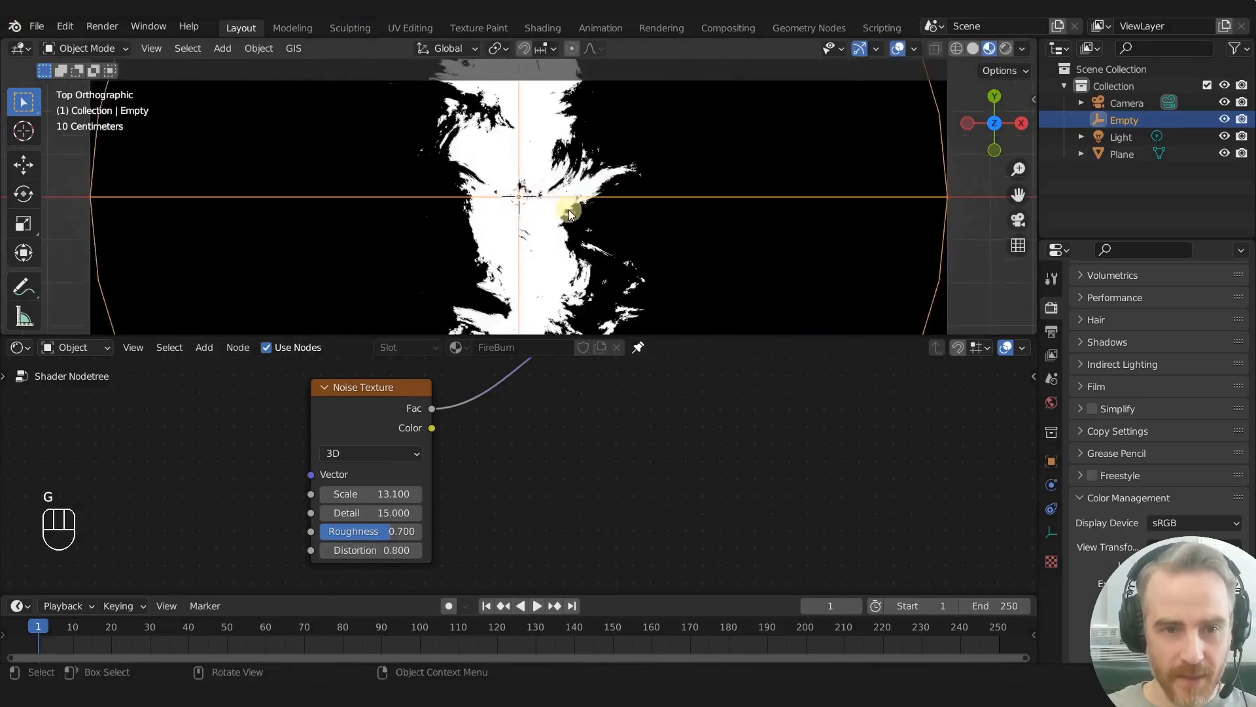
pyautogui.scroll(-6, 518, 260)
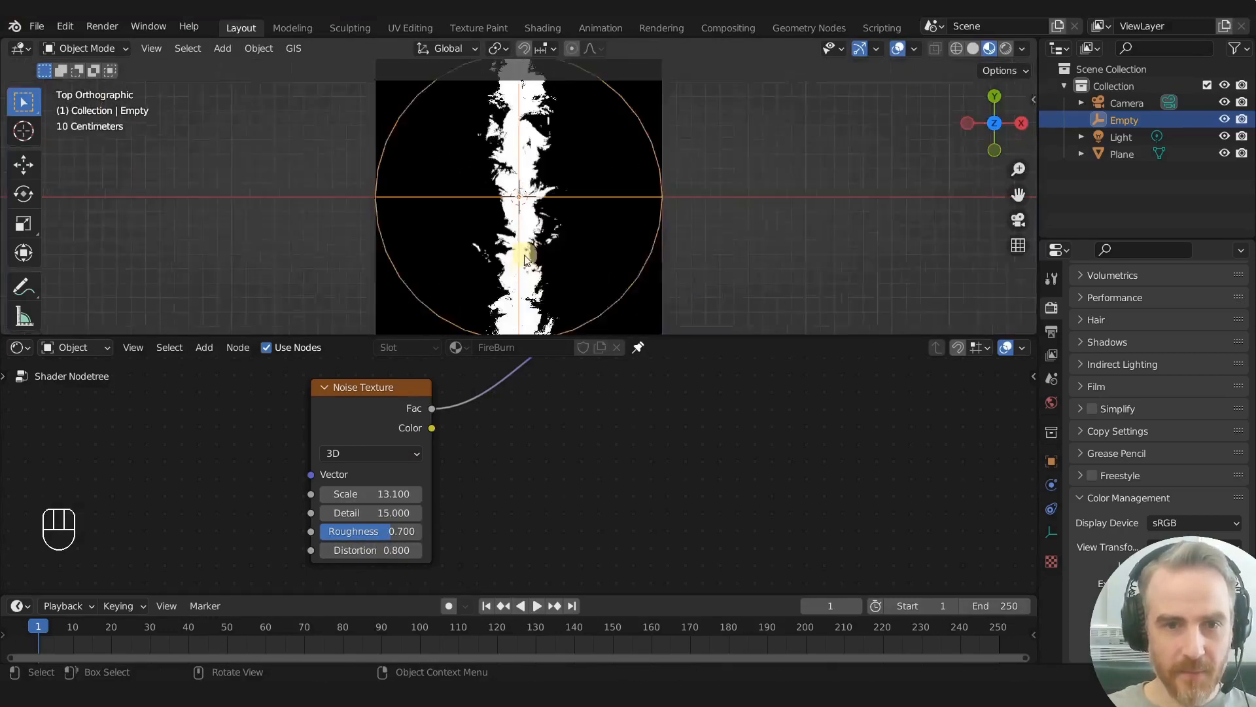
pyautogui.scroll(1, 518, 261)
pyautogui.press('g')
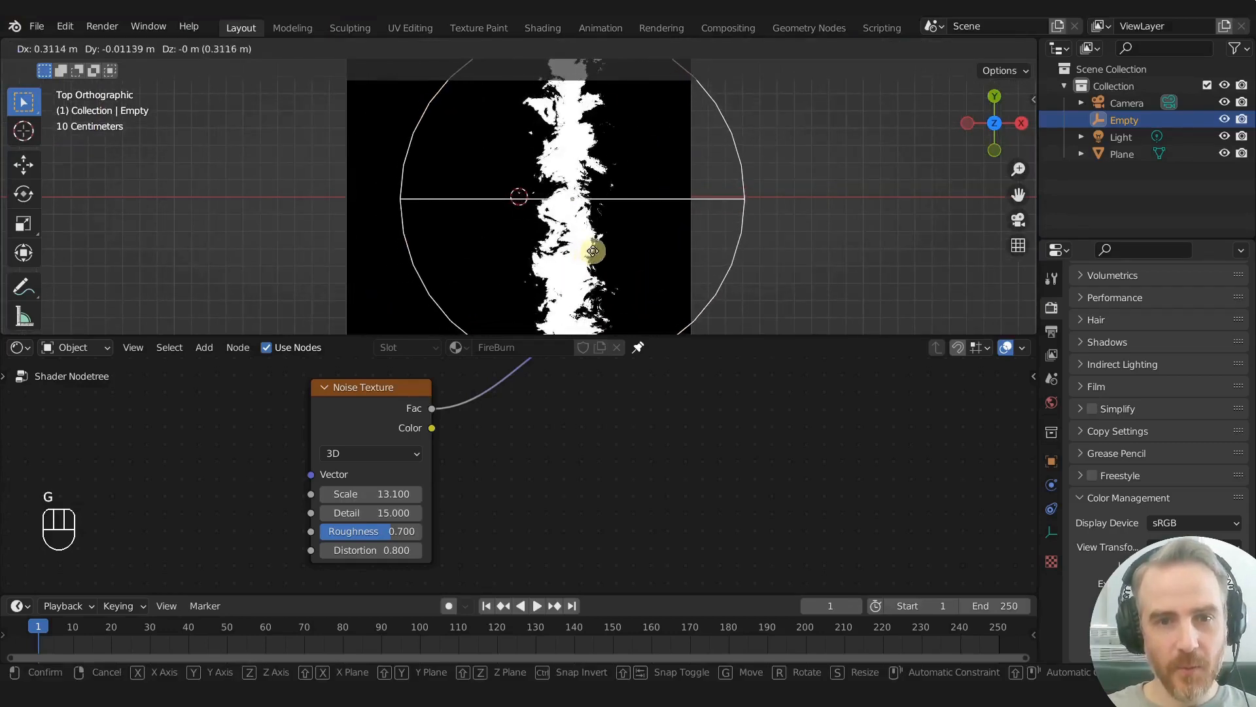
pyautogui.click(617, 251)
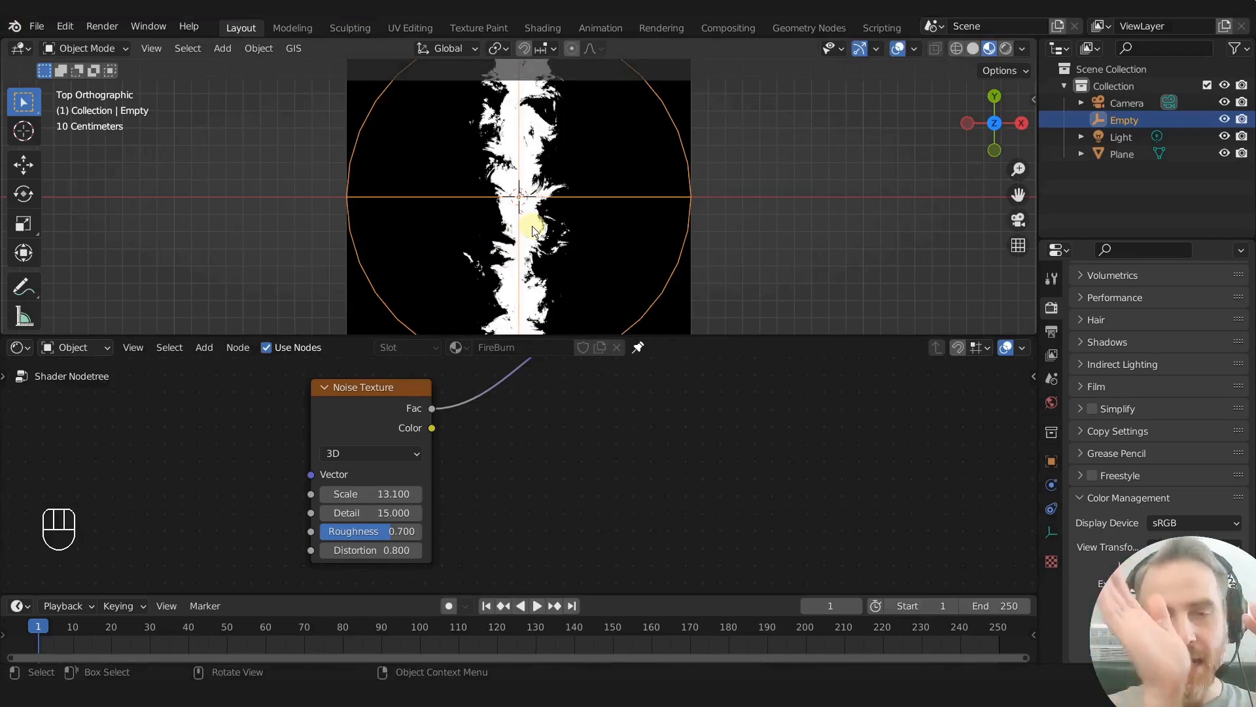
# - Move the Noise Texture farther below the Texture Coordinate node and place a duplicate of the vector Add node beside it
pyautogui.scroll(-4, 510, 453)
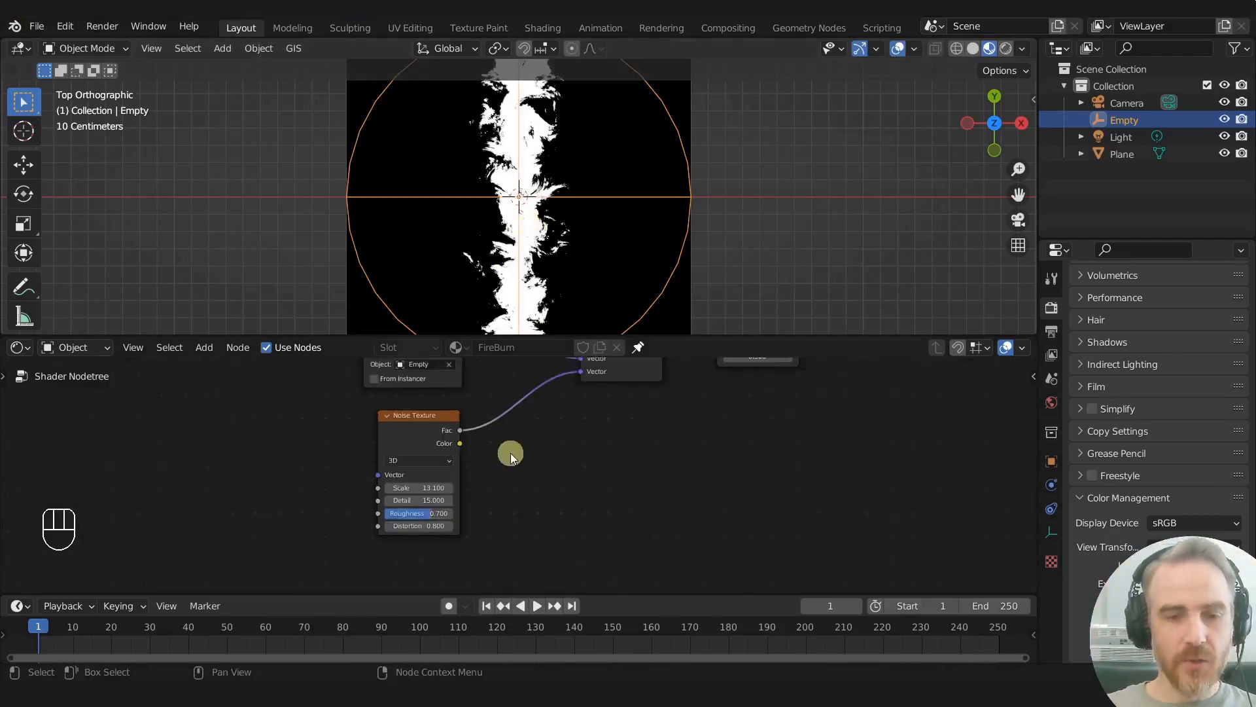
pyautogui.moveTo(442, 479); pyautogui.dragTo(403, 498)
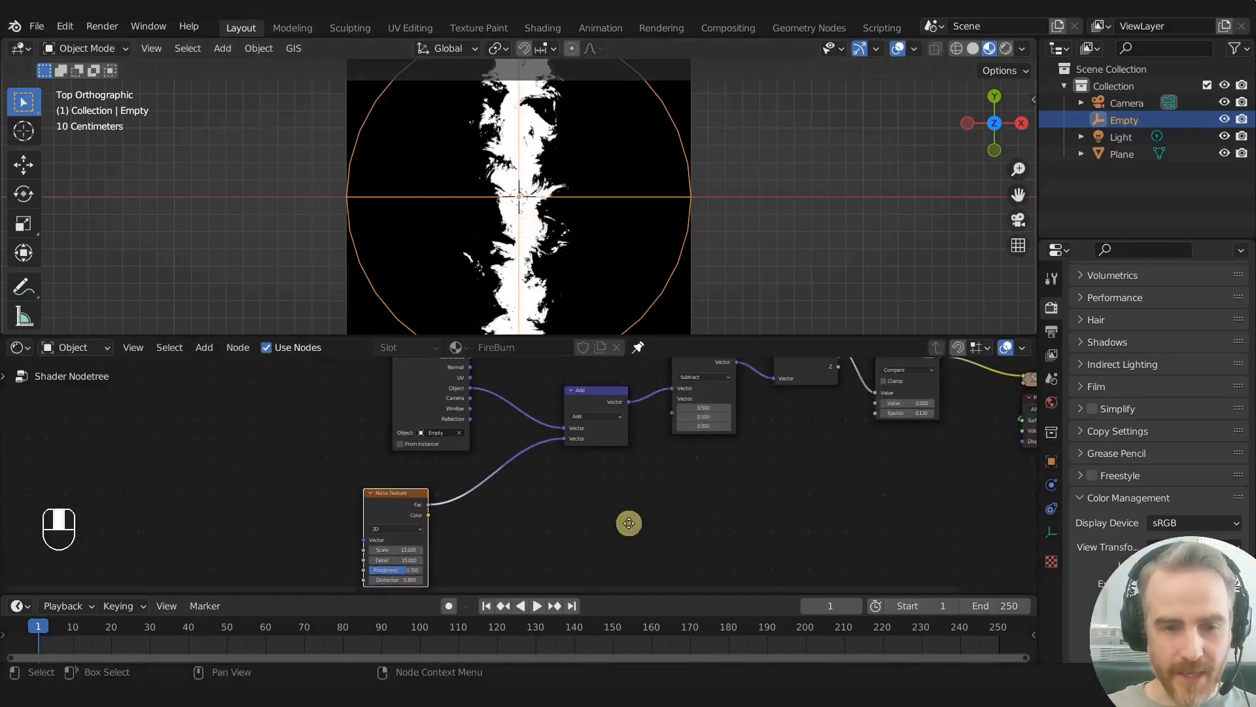
pyautogui.moveTo(627, 520); pyautogui.dragTo(572, 523, button='middle')
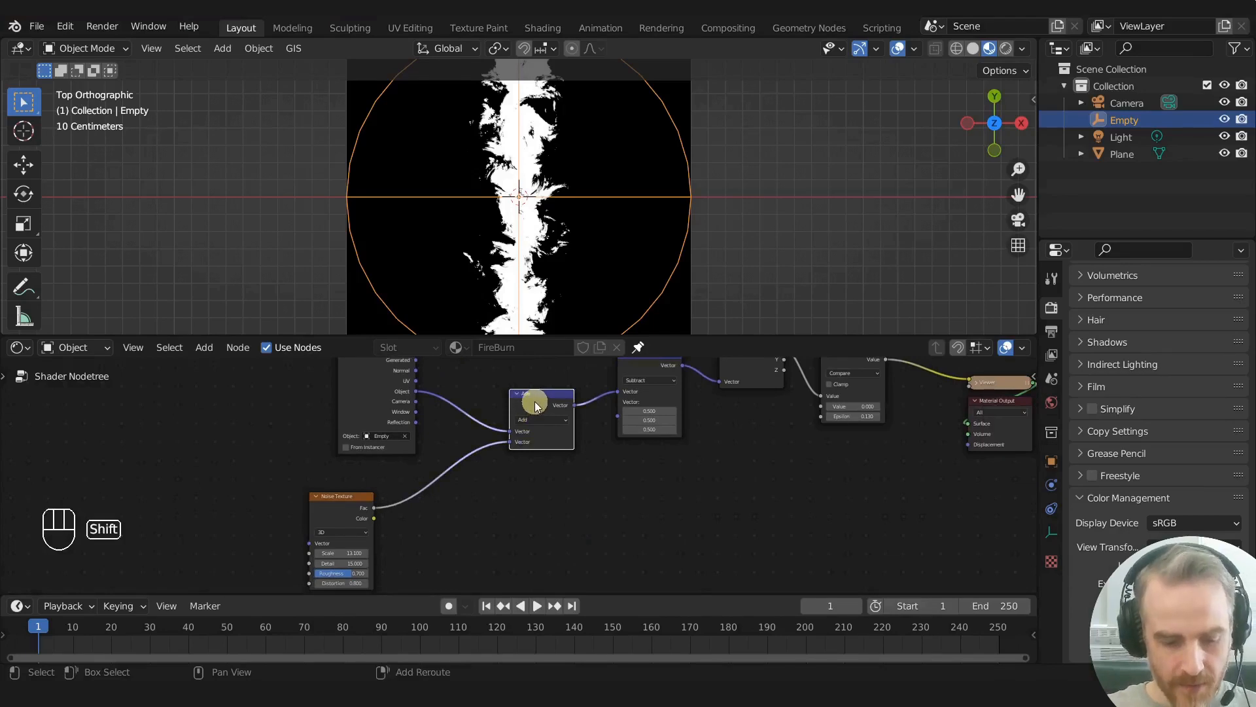
pyautogui.hotkey('shift', 'd')
pyautogui.click(497, 484)
pyautogui.scroll(4, 517, 501)
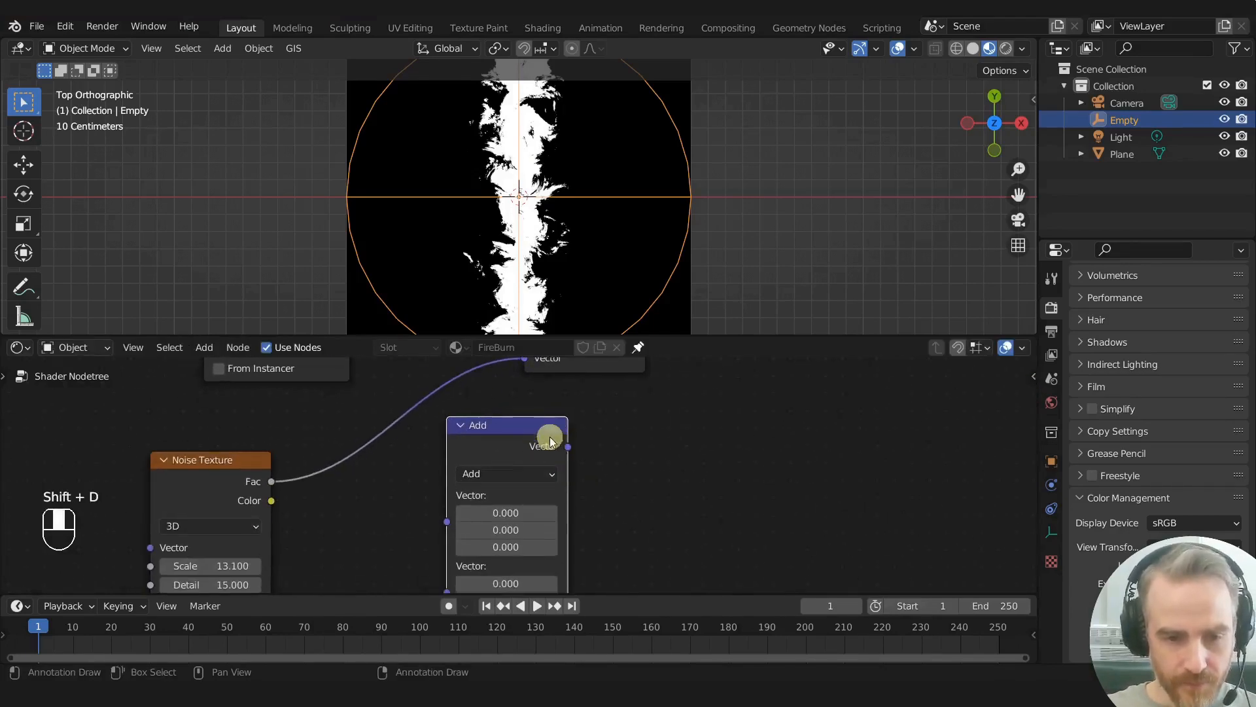
# - Change the duplicated vector math node to Scale and insert it on the link between the Noise Texture and the Add node
pyautogui.scroll(1, 524, 461)
pyautogui.click(515, 475)
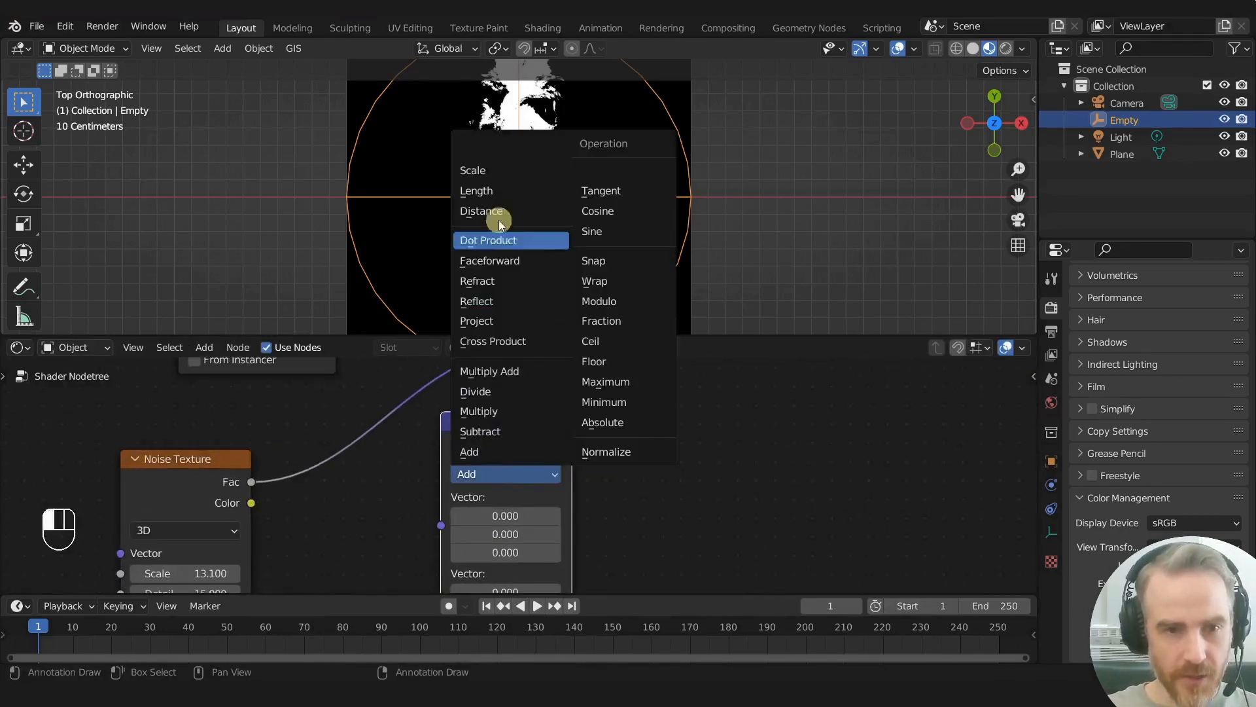
pyautogui.click(493, 172)
pyautogui.moveTo(474, 406); pyautogui.dragTo(417, 408)
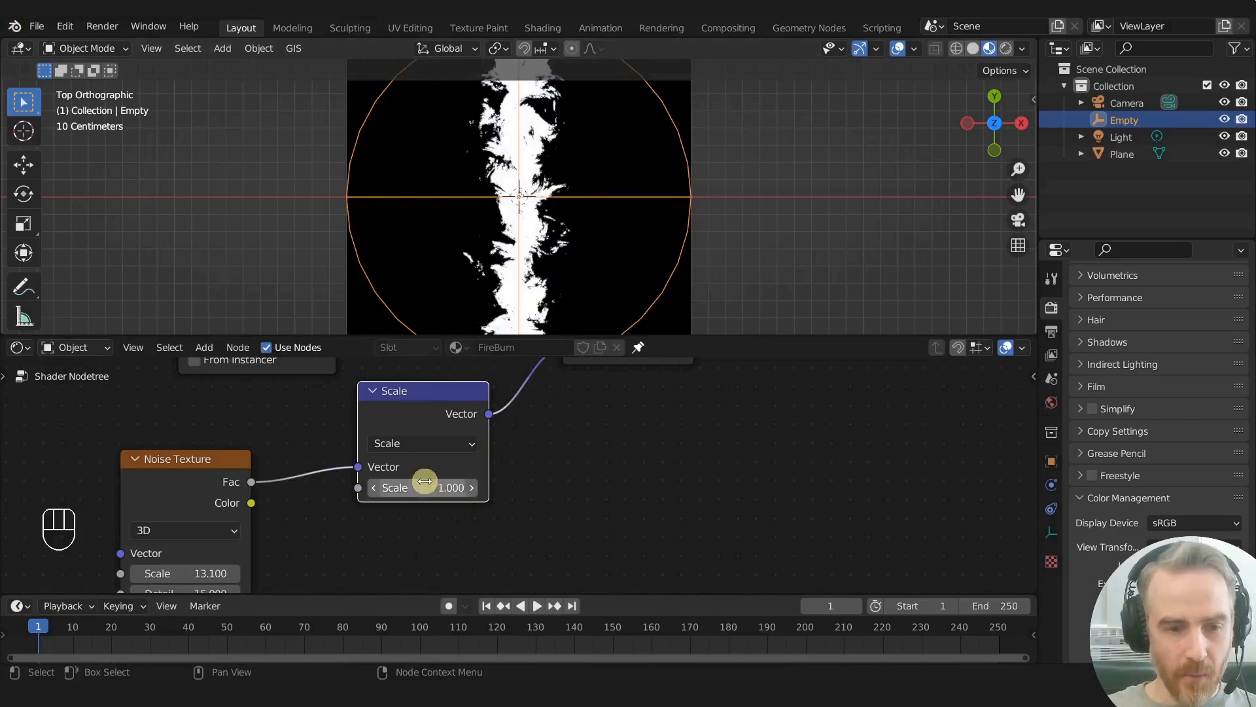
# - Set the Scale node's Scale to 3.1 and all three vector values of the Subtract node to 1.5
pyautogui.moveTo(412, 487); pyautogui.dragTo(429, 486)
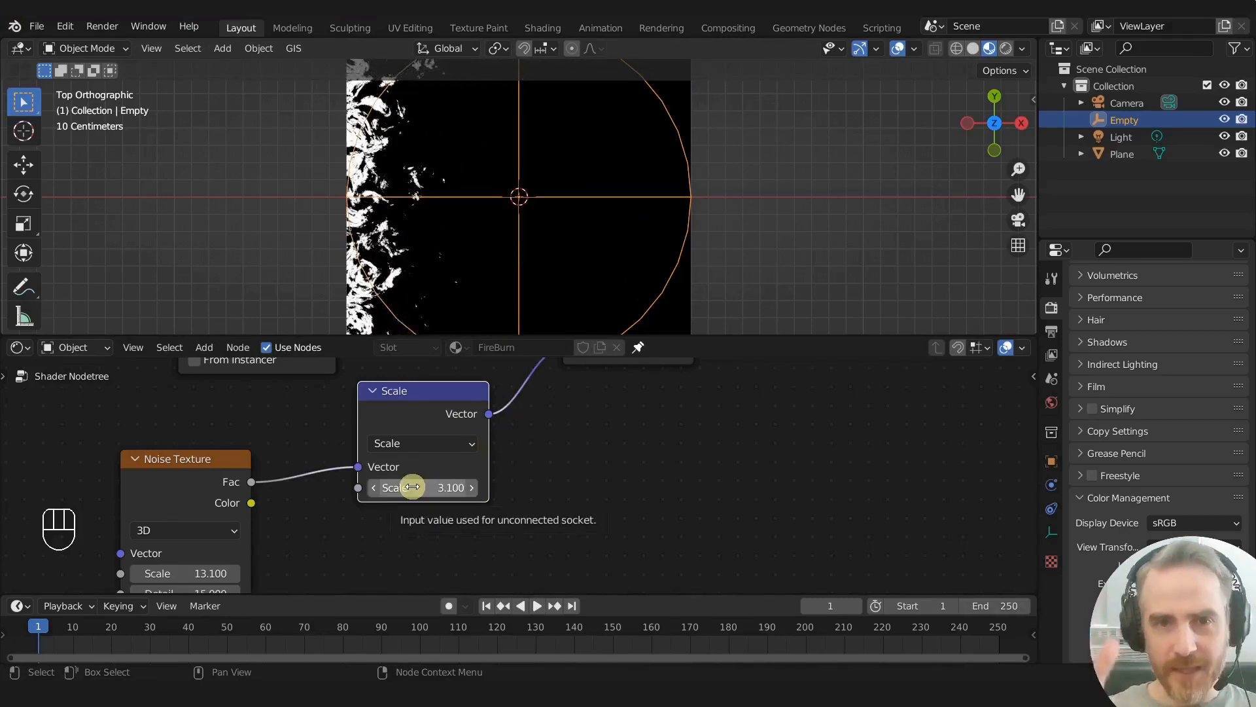
pyautogui.scroll(-4, 533, 202)
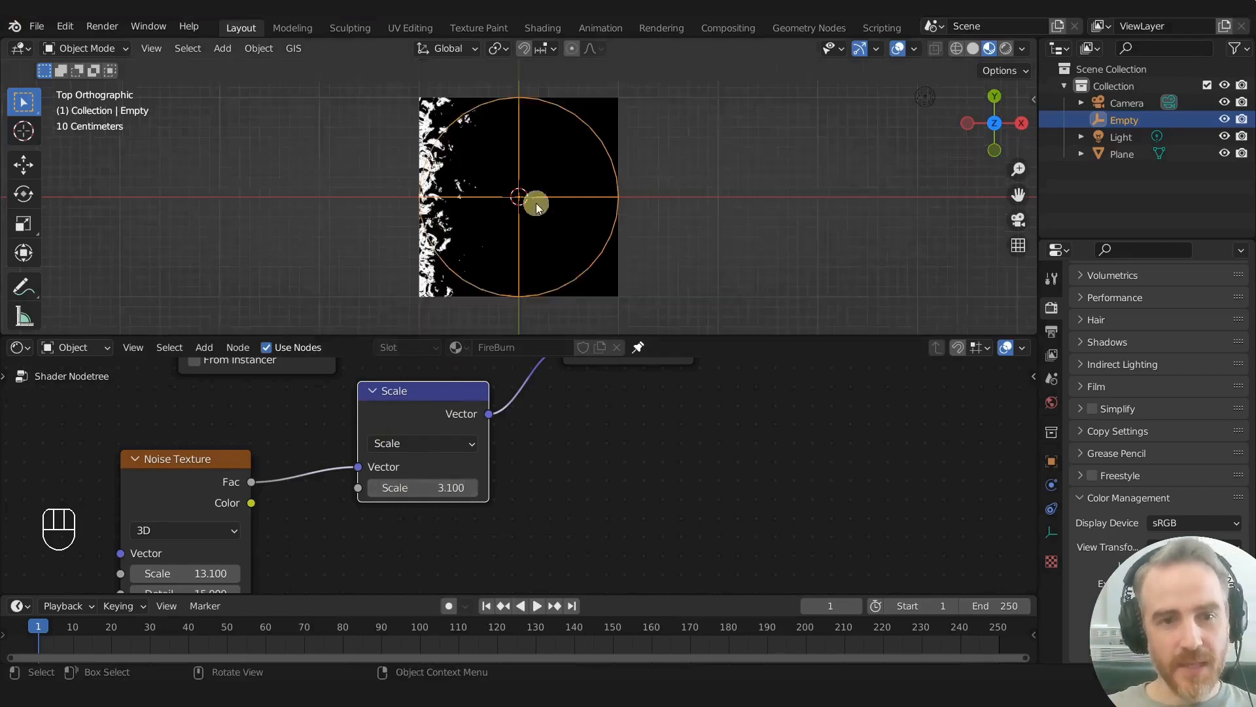
pyautogui.press('Home')
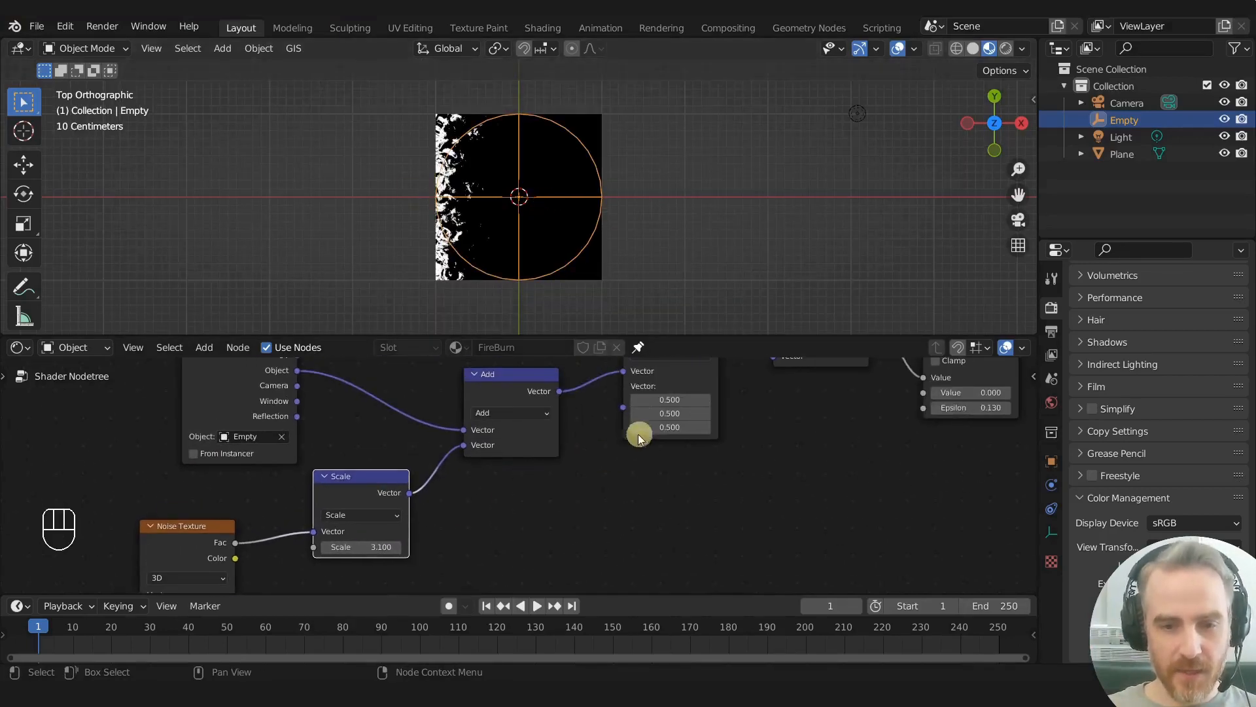
pyautogui.click(674, 399)
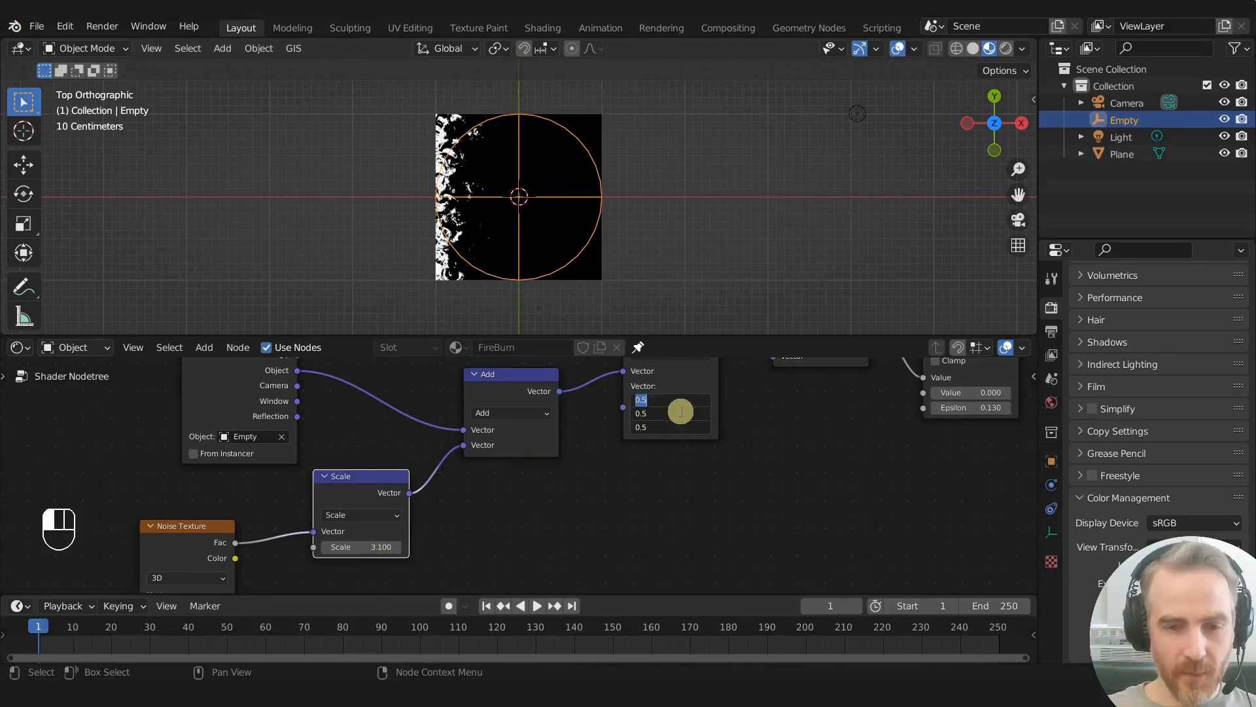
pyautogui.click(678, 392)
pyautogui.moveTo(676, 433)
pyautogui.mouseDown()
pyautogui.moveTo(658, 428)
pyautogui.moveTo(670, 428)
pyautogui.mouseUp()
pyautogui.scroll(3, 568, 140)
pyautogui.scroll(-1, 545, 194)
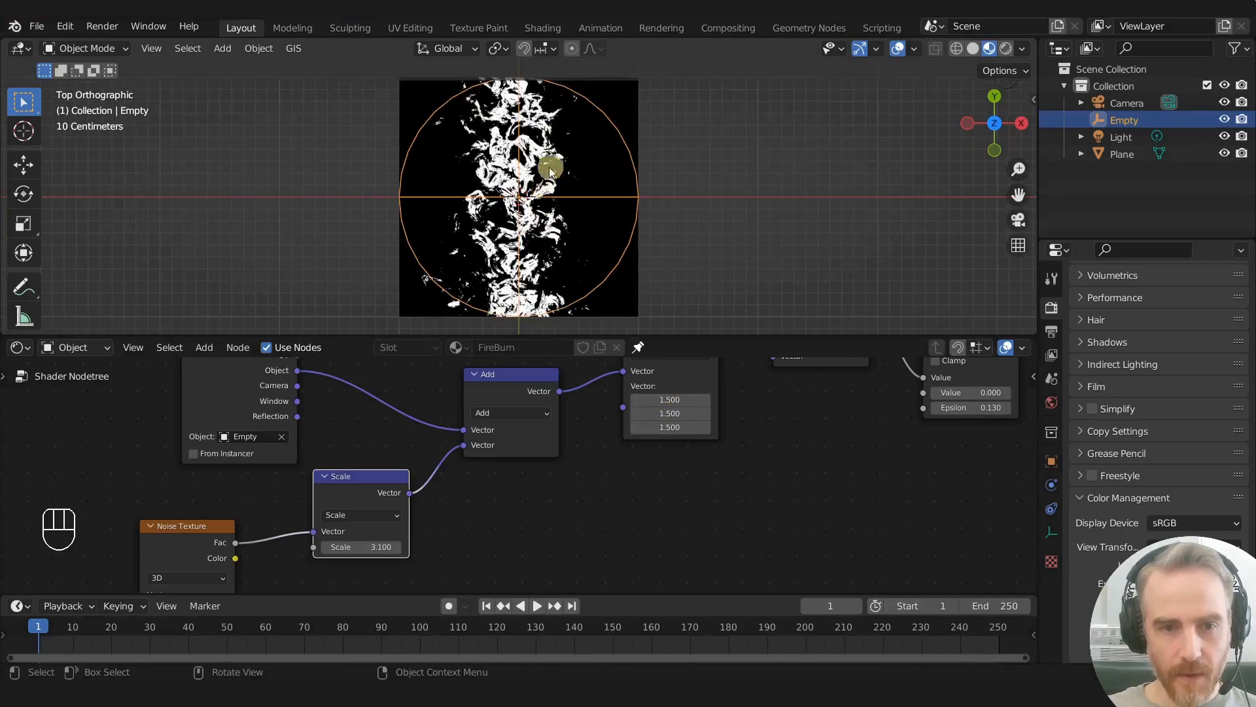
# - Set the Scale node's Scale to 2.3 and all three vector values of the Subtract node to 1.2
pyautogui.scroll(-1, 563, 450)
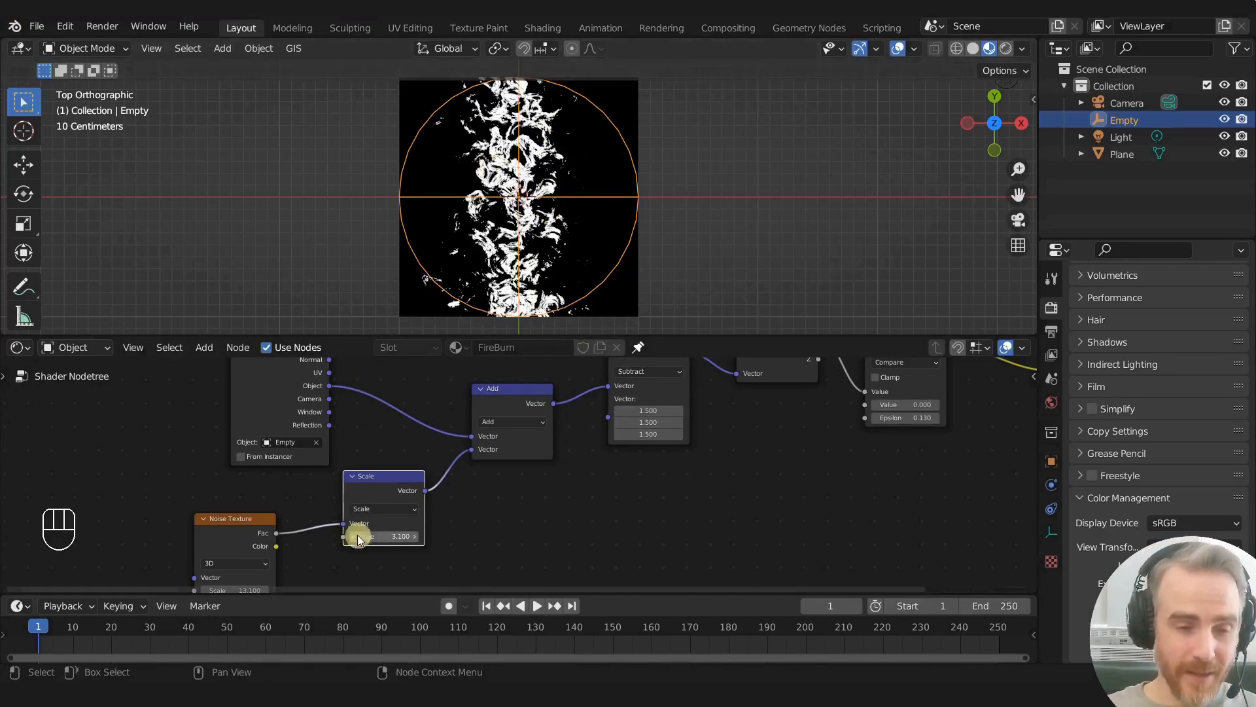
pyautogui.moveTo(372, 536)
pyautogui.mouseDown()
pyautogui.moveTo(384, 536)
pyautogui.moveTo(366, 536)
pyautogui.mouseUp()
pyautogui.moveTo(652, 410); pyautogui.dragTo(617, 437)
pyautogui.moveTo(532, 515)
pyautogui.mouseDown(button='middle')
pyautogui.moveTo(513, 467)
pyautogui.moveTo(535, 516)
pyautogui.mouseUp(button='middle')
pyautogui.scroll(-2, 513, 467)
pyautogui.scroll(3, 515, 467)
pyautogui.scroll(-1, 535, 516)
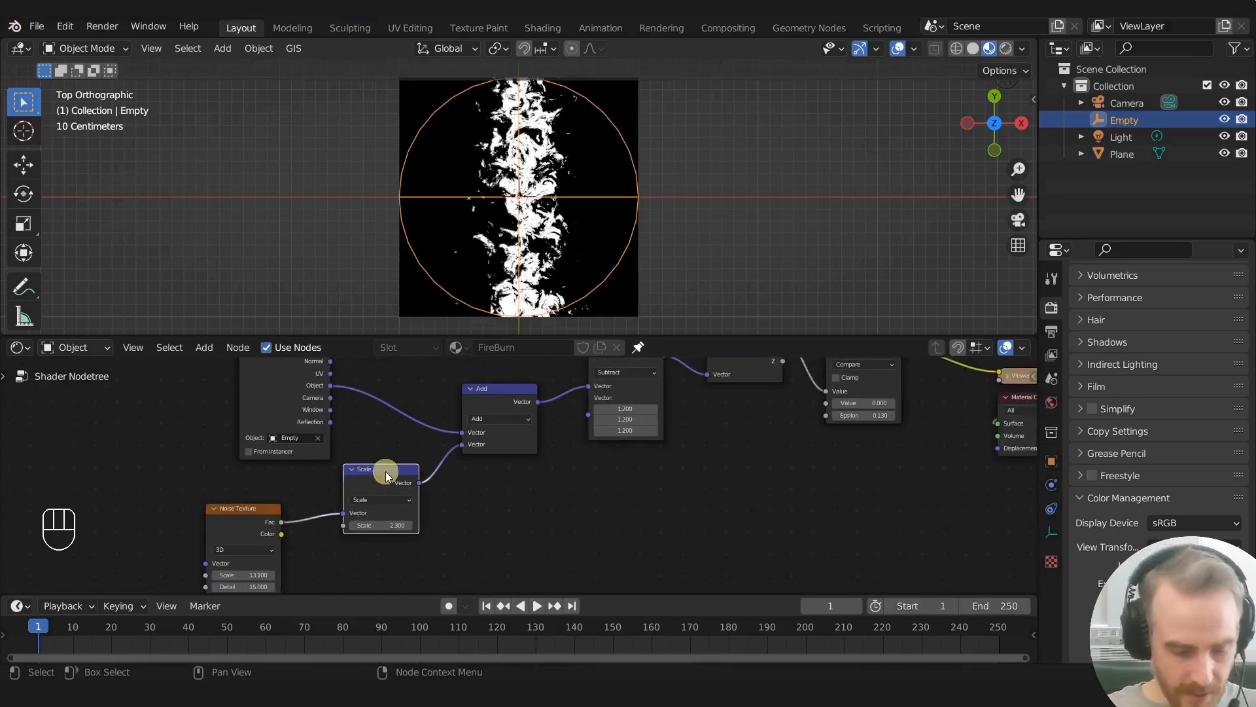
# - Duplicate the Scale node and connect the copy's output to the second vector input of the Subtract node
pyautogui.hotkey('shift', 's')
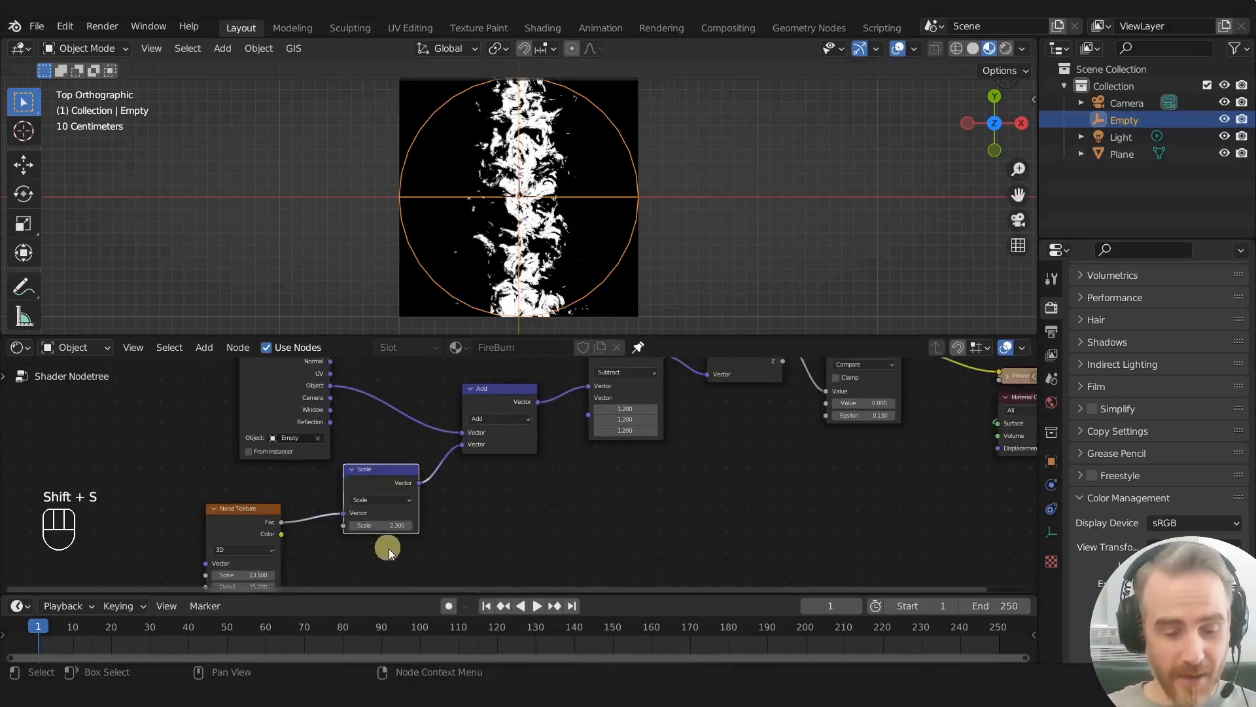
pyautogui.hotkey('shift', 'd')
pyautogui.click(527, 535)
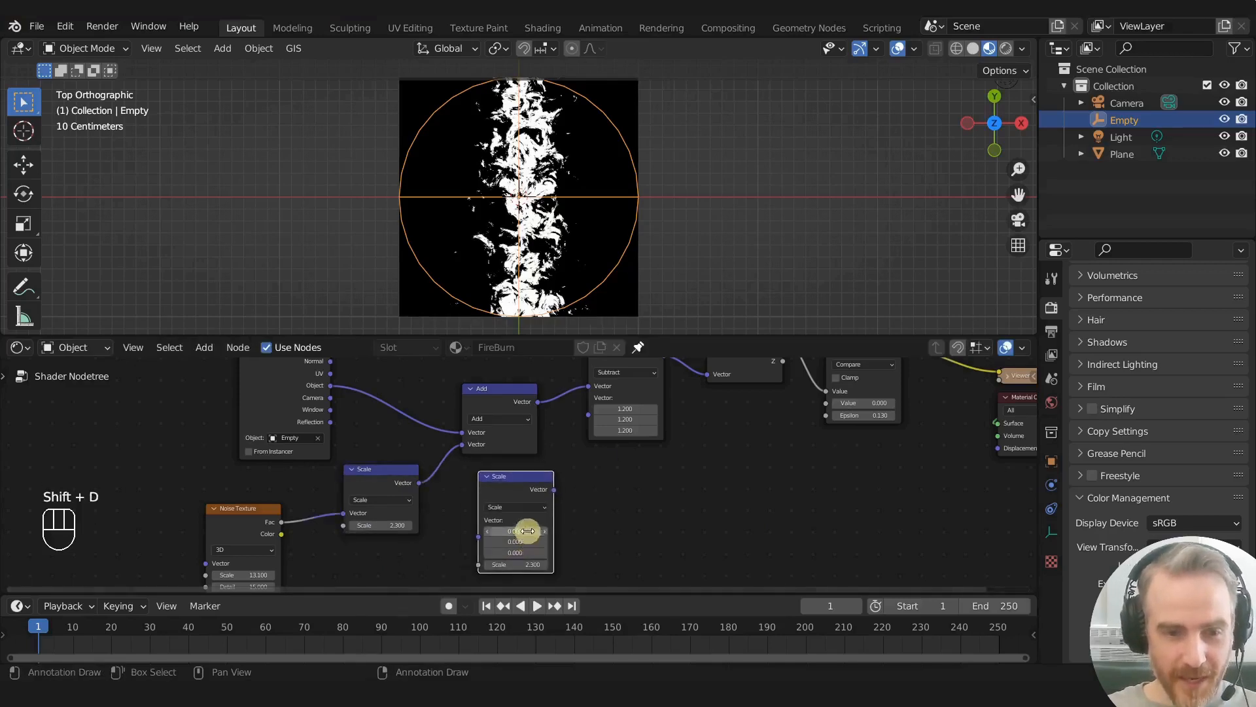
pyautogui.scroll(2, 526, 535)
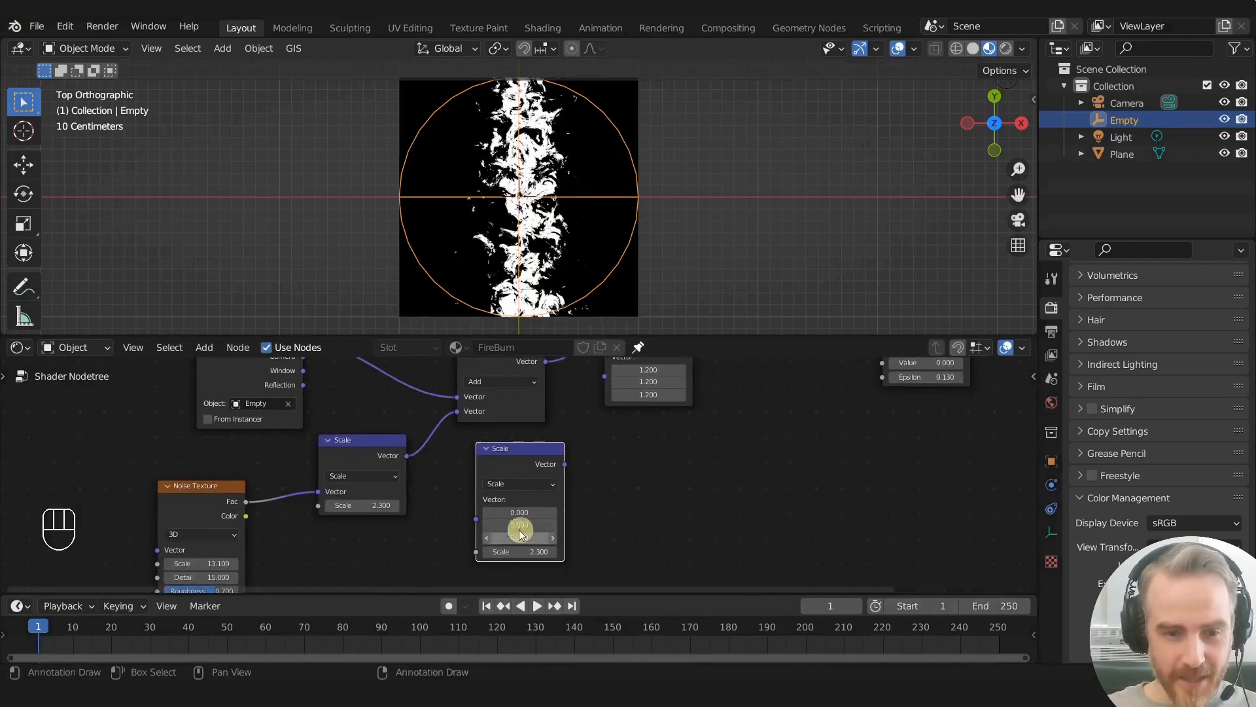
pyautogui.moveTo(564, 464); pyautogui.dragTo(606, 472)
pyautogui.scroll(-4, 611, 540)
pyautogui.moveTo(602, 505); pyautogui.dragTo(583, 427, button='middle')
pyautogui.scroll(3, 587, 446)
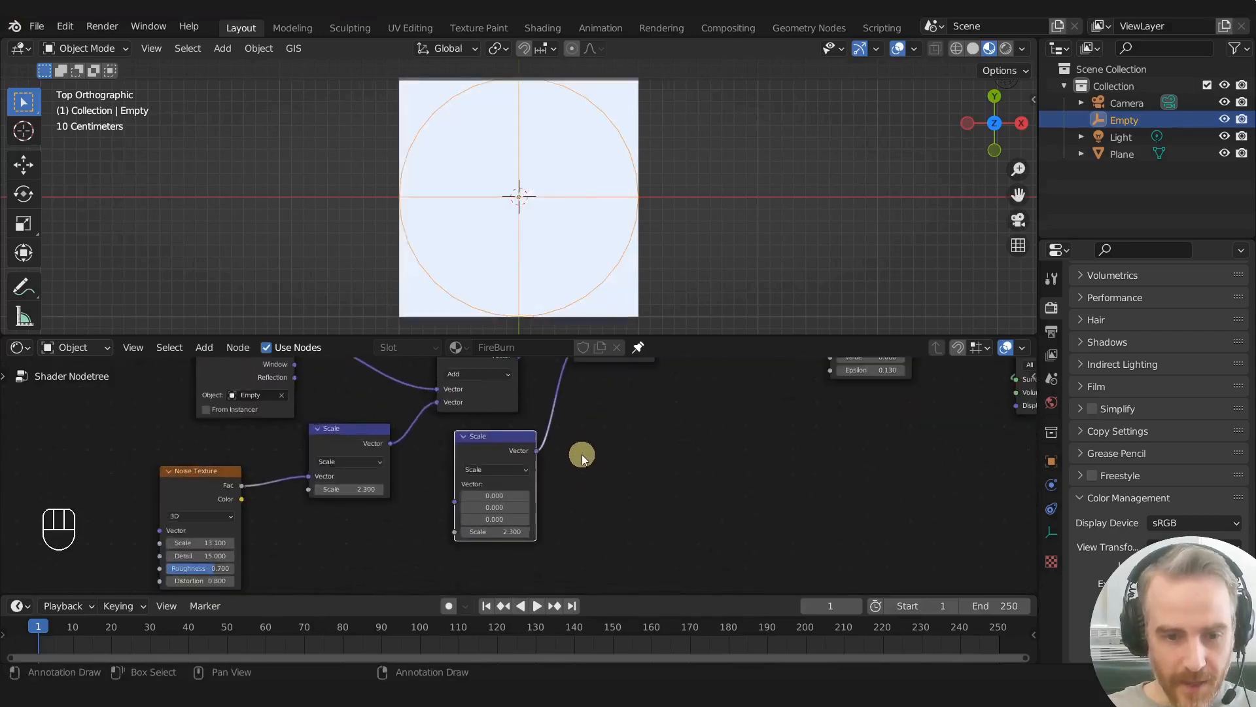
# - Set all three vector values of the duplicated Scale node to 0.5
pyautogui.scroll(2, 587, 447)
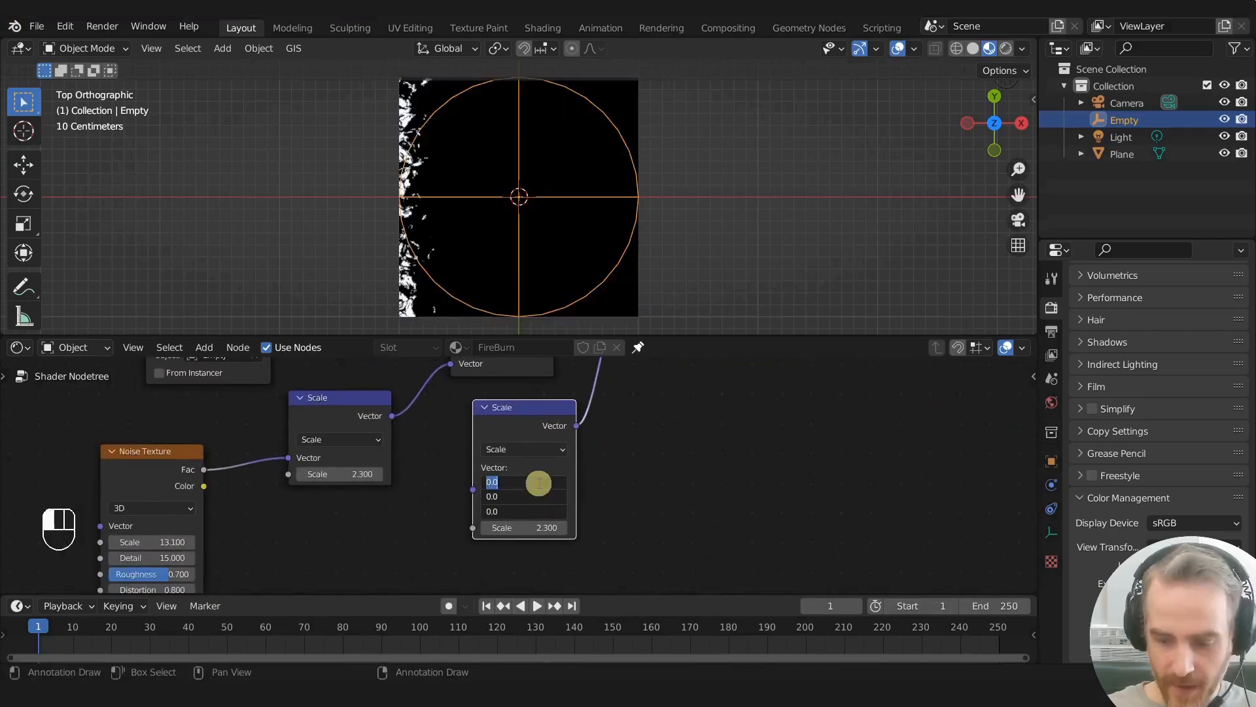
pyautogui.write('0.5')
pyautogui.press('Return')
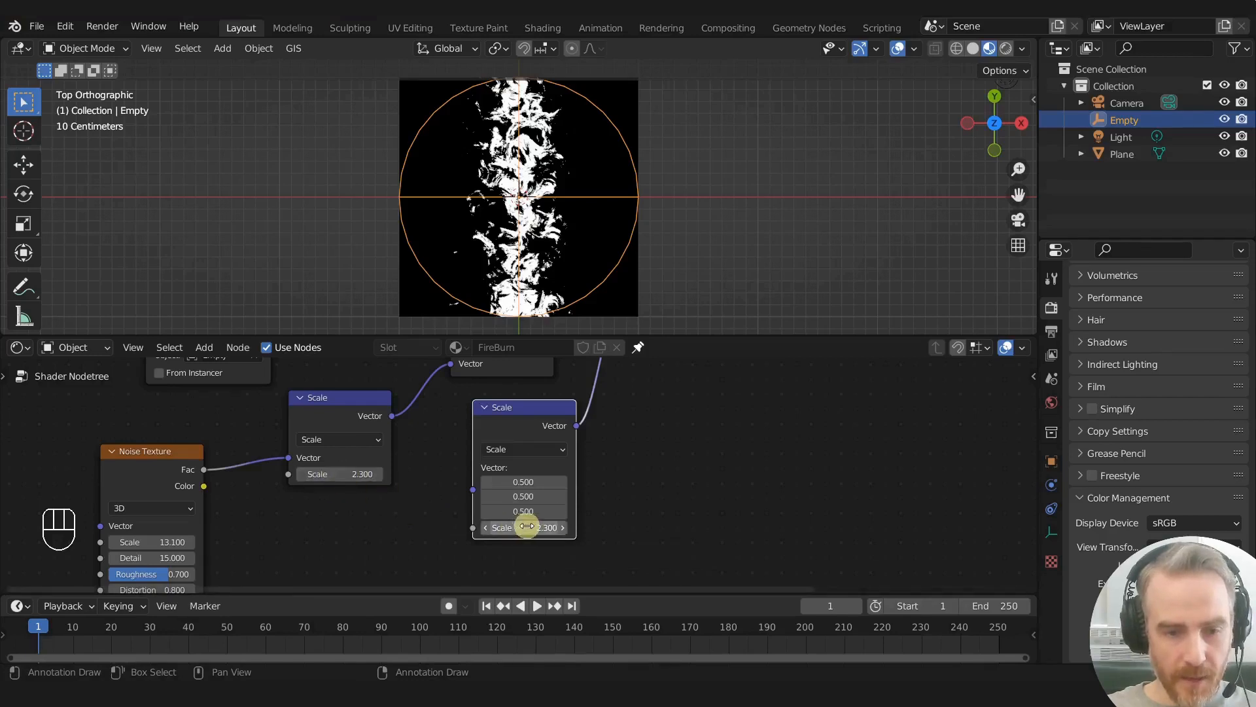
# - Move the Noise Texture farther from the Scale nodes and place a new Value node in the gap
pyautogui.press('Home')
pyautogui.moveTo(301, 460); pyautogui.dragTo(201, 454)
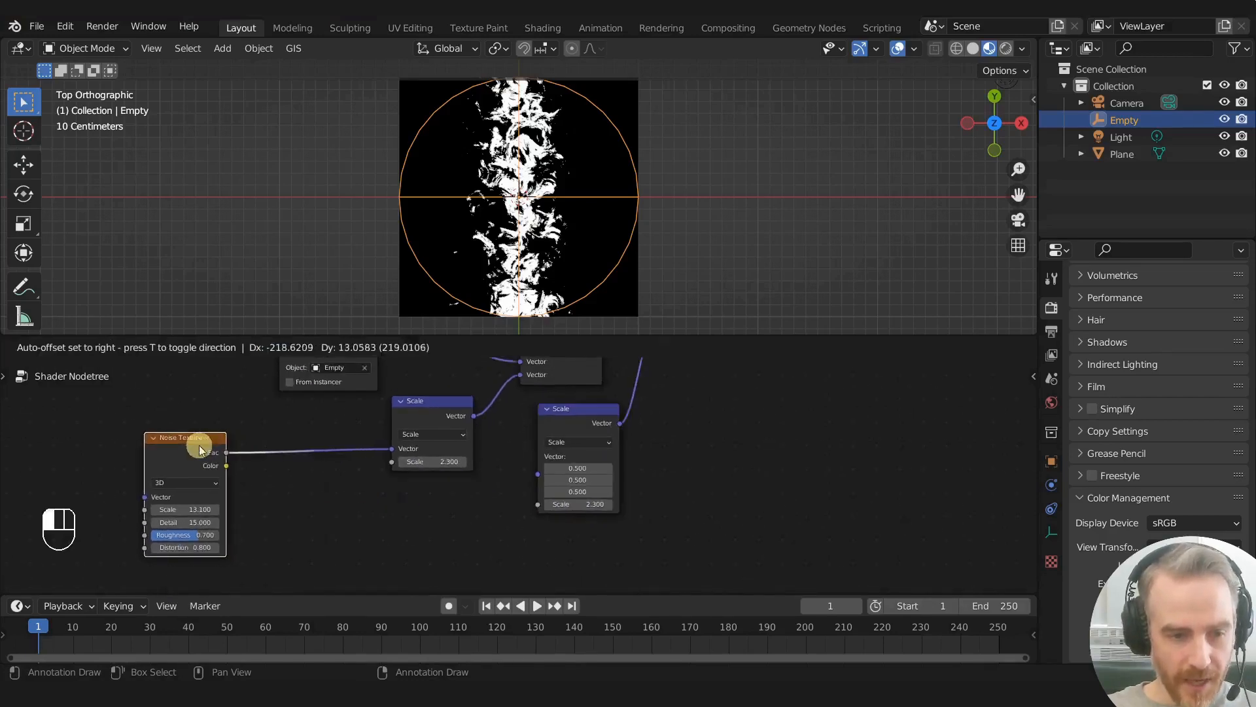
pyautogui.hotkey('shift', 'a')
pyautogui.write('value')
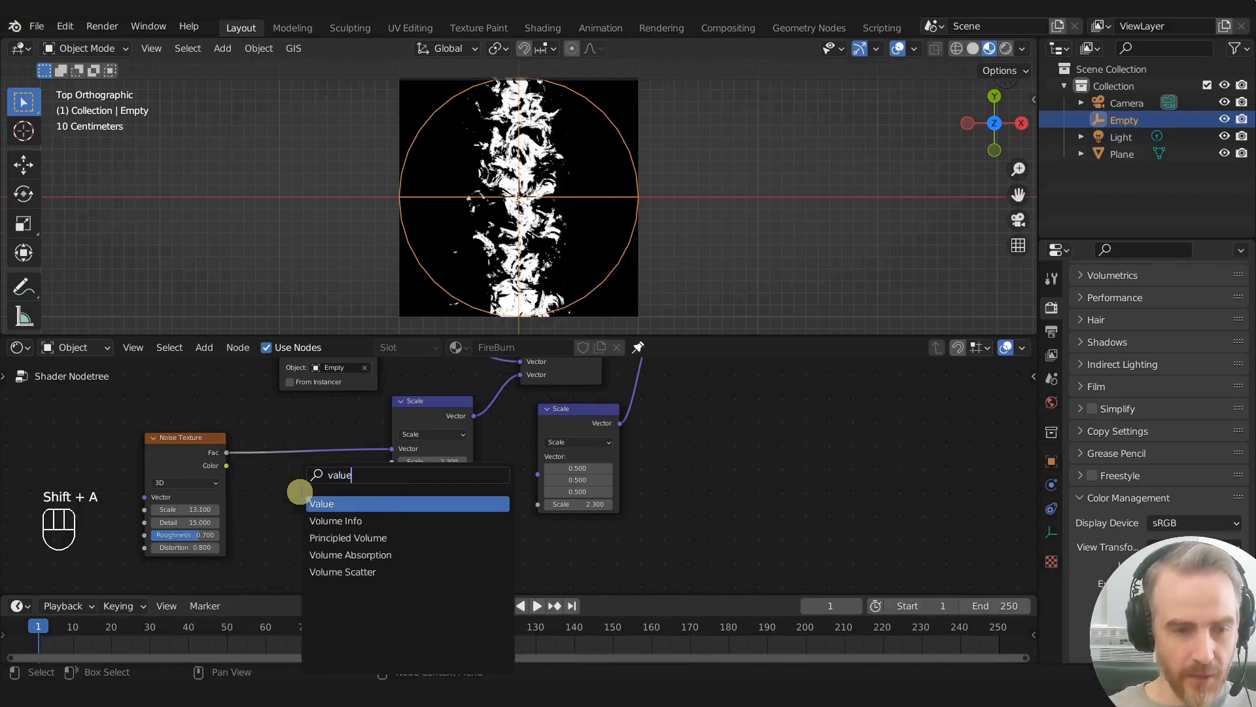
pyautogui.press('Return')
pyautogui.click(259, 460)
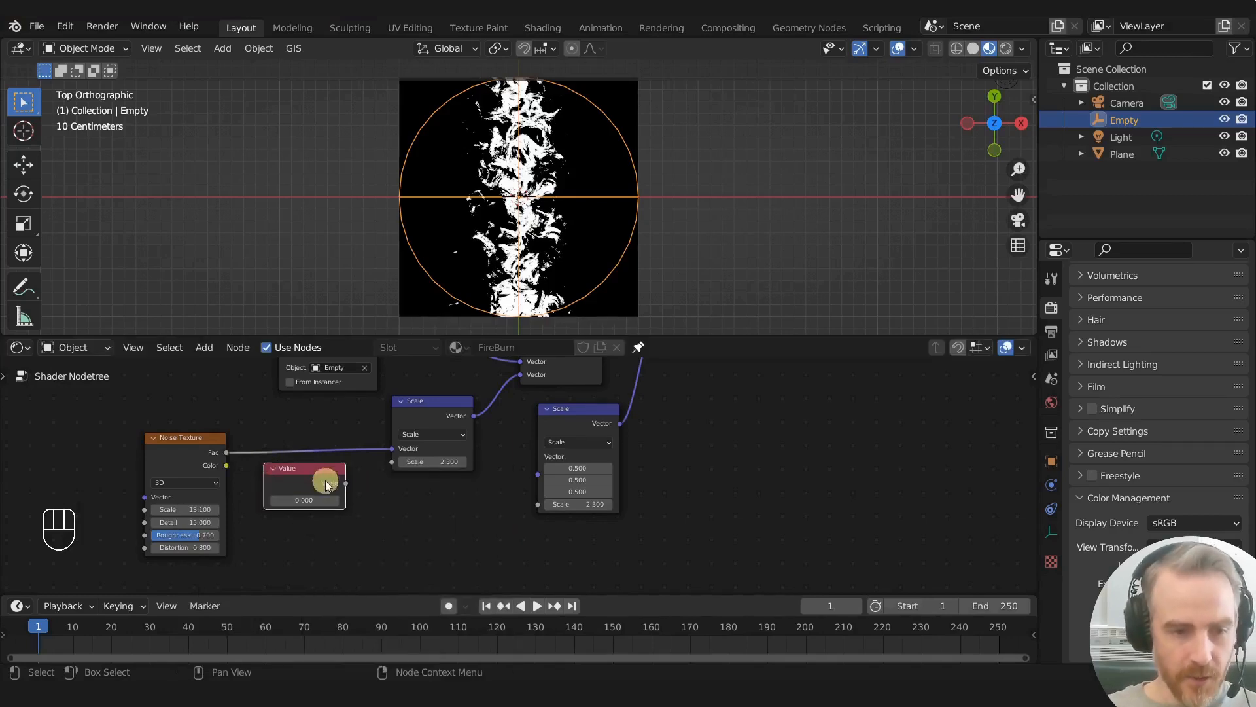
# - Connect the Value node to the Scale inputs of both Scale nodes and set its value to 2.3
pyautogui.moveTo(346, 484); pyautogui.dragTo(392, 461)
pyautogui.moveTo(543, 493); pyautogui.dragTo(543, 508)
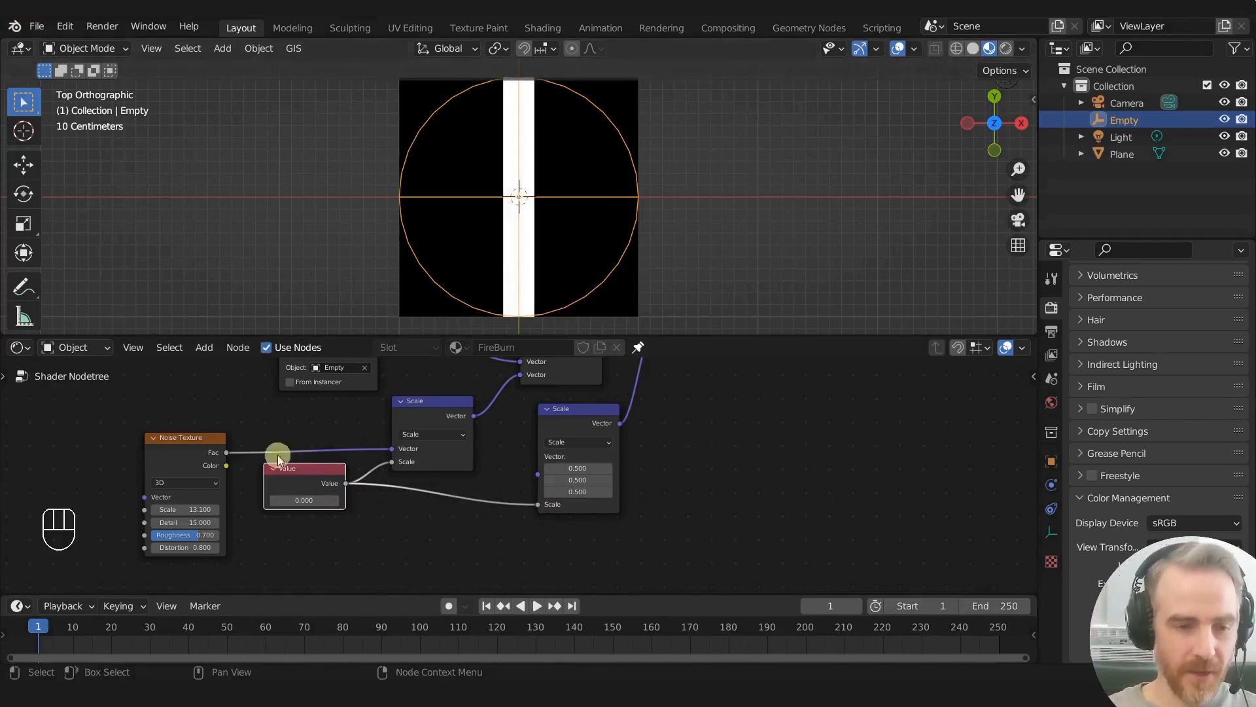
pyautogui.moveTo(313, 500)
pyautogui.mouseDown()
pyautogui.moveTo(330, 499)
pyautogui.moveTo(310, 495)
pyautogui.mouseUp()
# - Set the Noise Texture's Scale to 10.8 and the Compare node's Epsilon to 0.12
pyautogui.keyDown('shift'); pyautogui.moveTo(265, 545); pyautogui.dragTo(445, 547, button='middle'); pyautogui.keyUp('shift')
pyautogui.scroll(5, 449, 522)
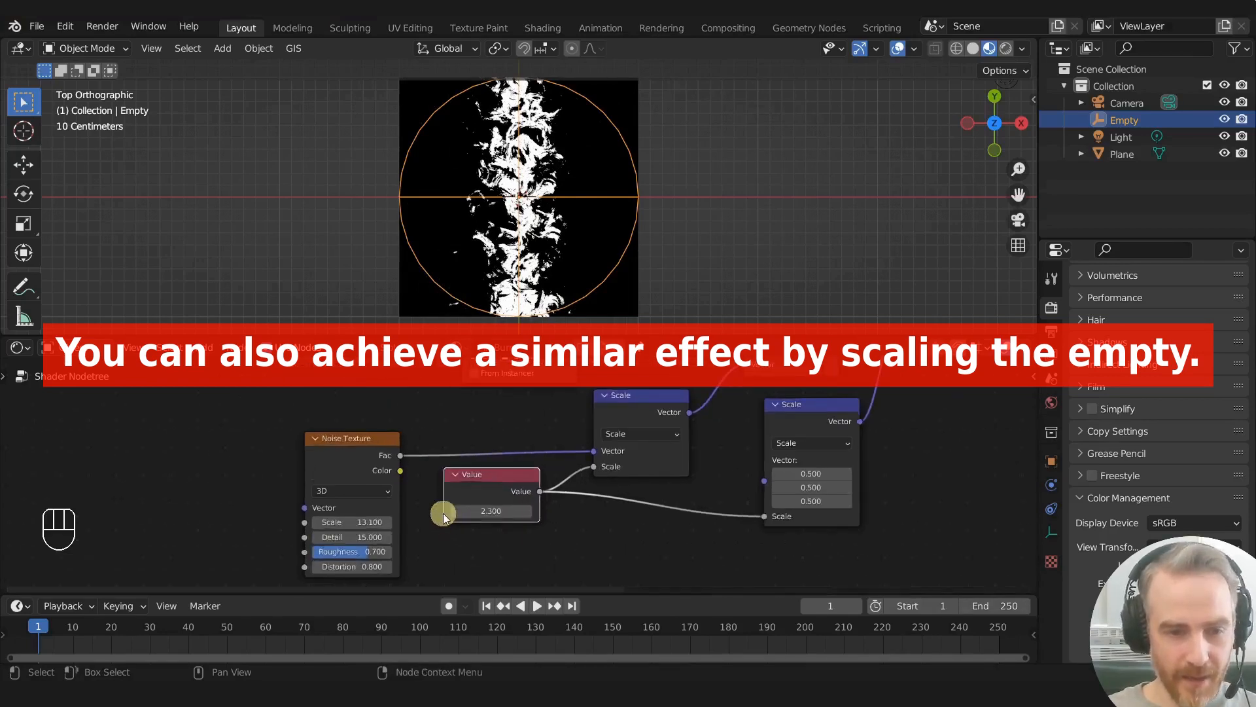
pyautogui.keyDown('shift'); pyautogui.moveTo(424, 469); pyautogui.dragTo(471, 420, button='middle'); pyautogui.keyUp('shift')
pyautogui.moveTo(364, 478)
pyautogui.mouseDown()
pyautogui.moveTo(393, 471)
pyautogui.moveTo(356, 469)
pyautogui.mouseUp()
pyautogui.scroll(-2, 687, 458)
pyautogui.keyDown('shift'); pyautogui.moveTo(686, 456); pyautogui.dragTo(498, 486, button='middle'); pyautogui.keyUp('shift')
pyautogui.keyDown('shift'); pyautogui.moveTo(498, 475); pyautogui.dragTo(482, 495); pyautogui.keyUp('shift')
# - Play the timeline briefly, try moving the empty across the plane, and inspect the distorted burn edge up close
pyautogui.press('space')
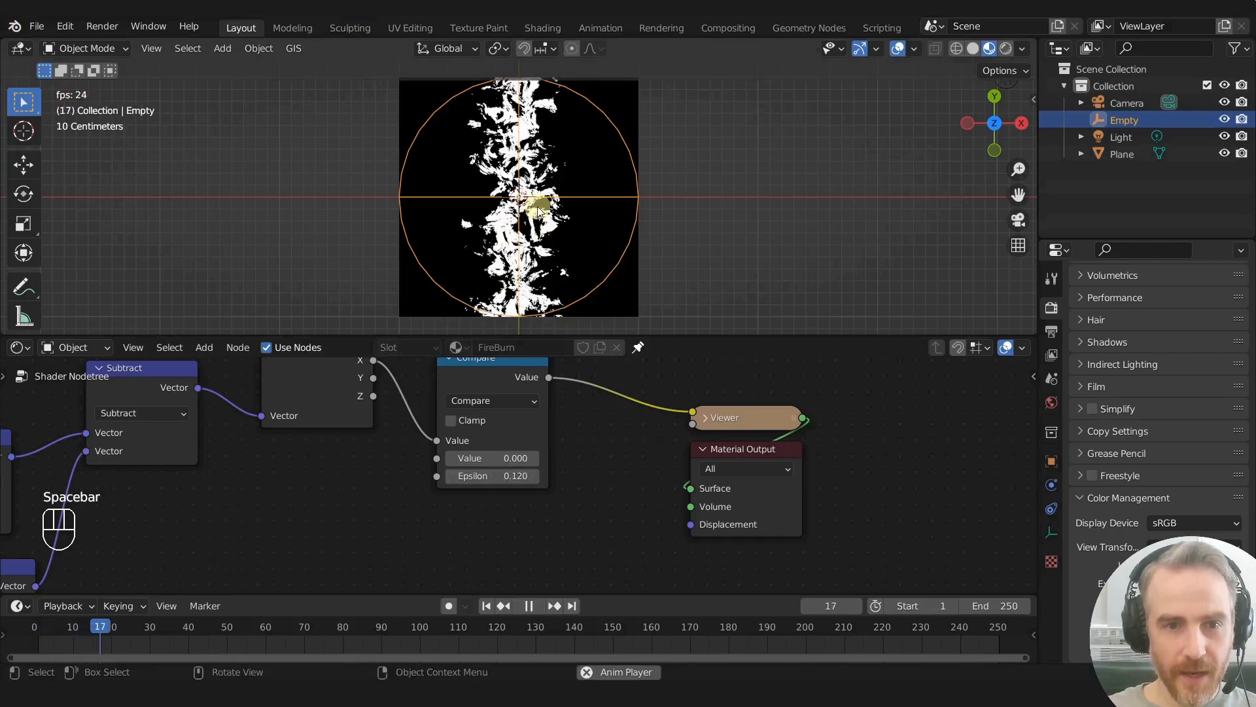
pyautogui.press('space')
pyautogui.press('g')
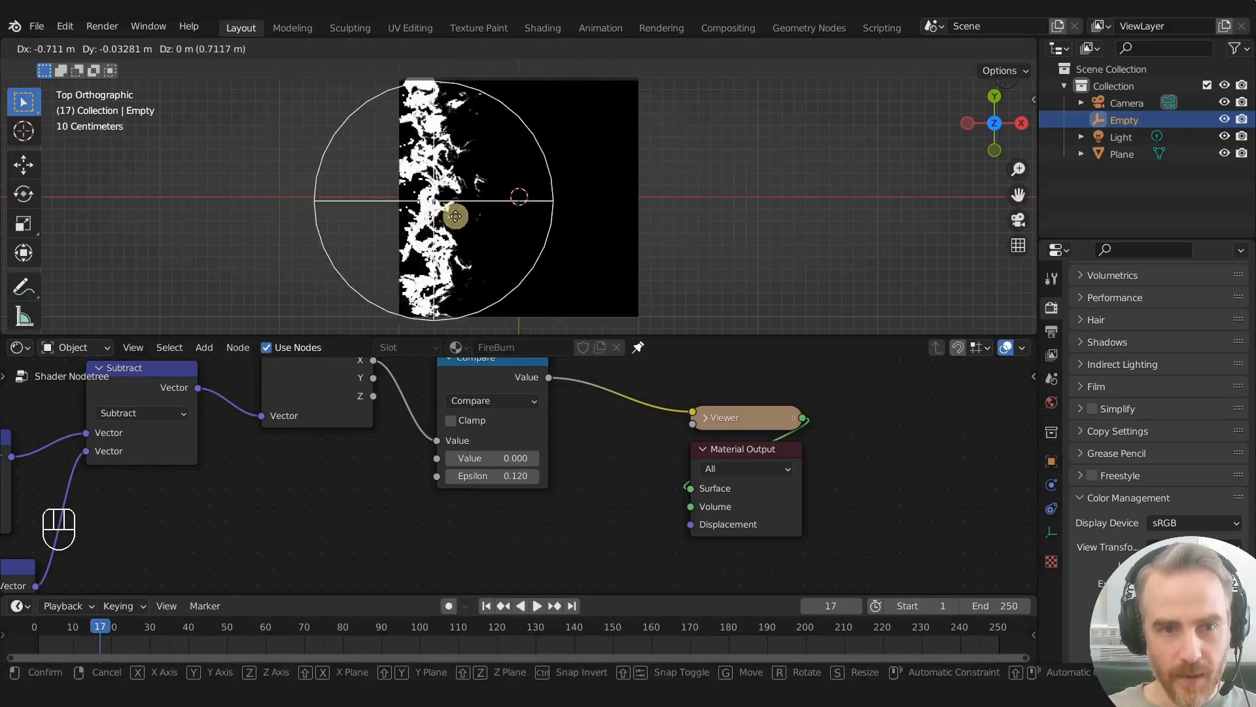
pyautogui.click(520, 219)
pyautogui.scroll(6, 521, 219)
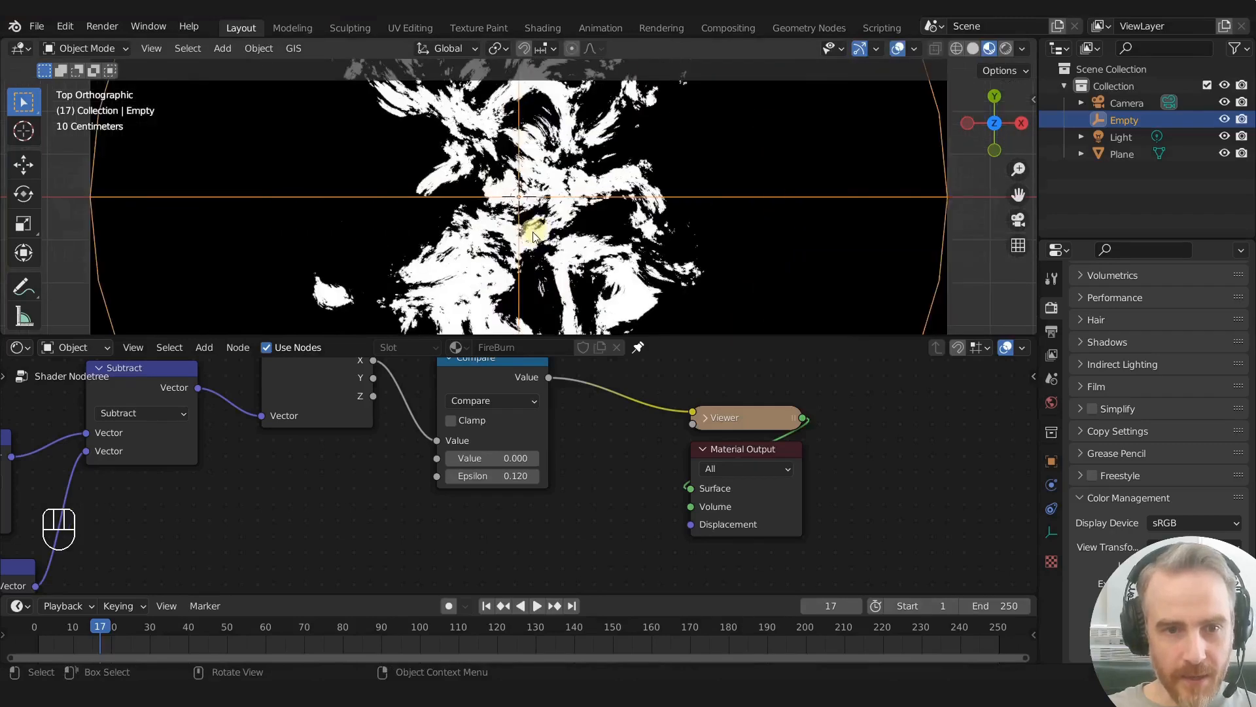
pyautogui.scroll(-3, 530, 237)
pyautogui.scroll(-3, 517, 235)
pyautogui.scroll(-1, 242, 529)
# - Set the Noise Texture's Distortion to 0.2, trying 0 along the way, and check the burn edge up close
pyautogui.keyDown('shift'); pyautogui.moveTo(236, 530); pyautogui.dragTo(684, 368, button='middle'); pyautogui.keyUp('shift')
pyautogui.scroll(2, 172, 530)
pyautogui.keyDown('shift'); pyautogui.moveTo(171, 530); pyautogui.dragTo(522, 471, button='middle'); pyautogui.keyUp('shift')
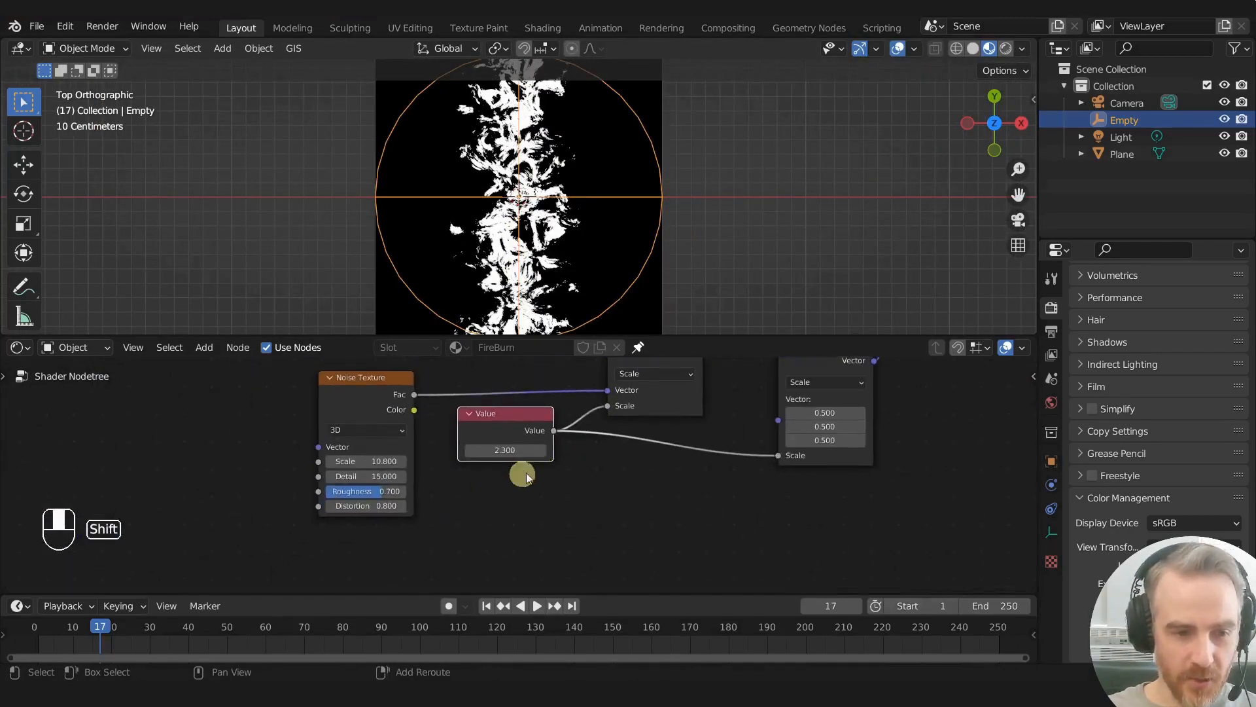
pyautogui.moveTo(342, 513)
pyautogui.mouseDown()
pyautogui.moveTo(266, 514)
pyautogui.moveTo(352, 523)
pyautogui.mouseUp()
pyautogui.write('0')
pyautogui.press('Return')
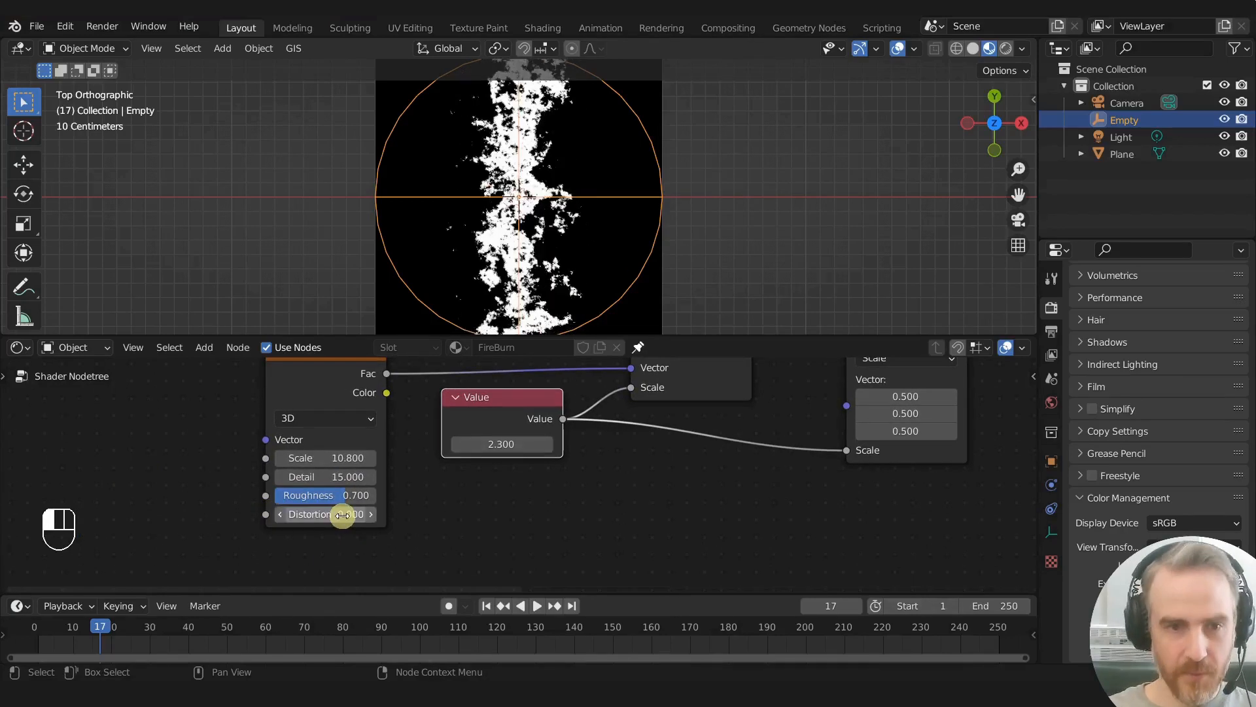
pyautogui.scroll(3, 494, 269)
pyautogui.scroll(-4, 494, 269)
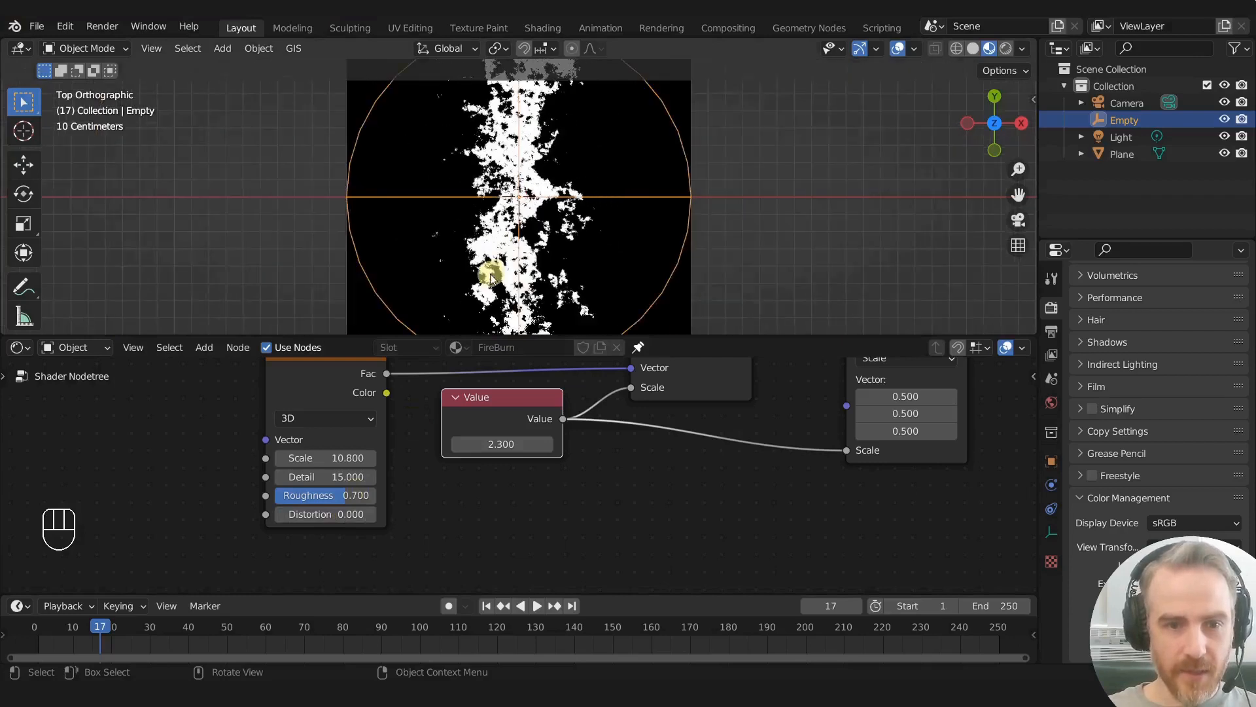
pyautogui.click(373, 515)
pyautogui.click(372, 514)
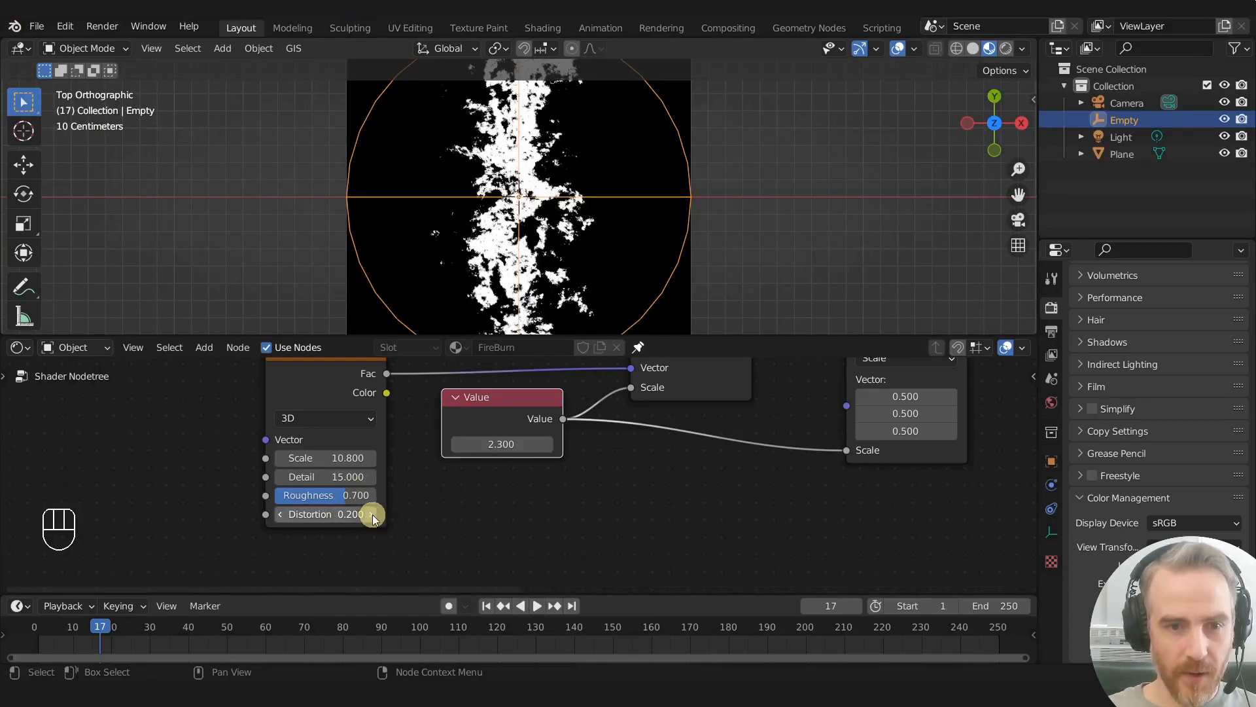
pyautogui.scroll(4, 542, 181)
pyautogui.press('g')
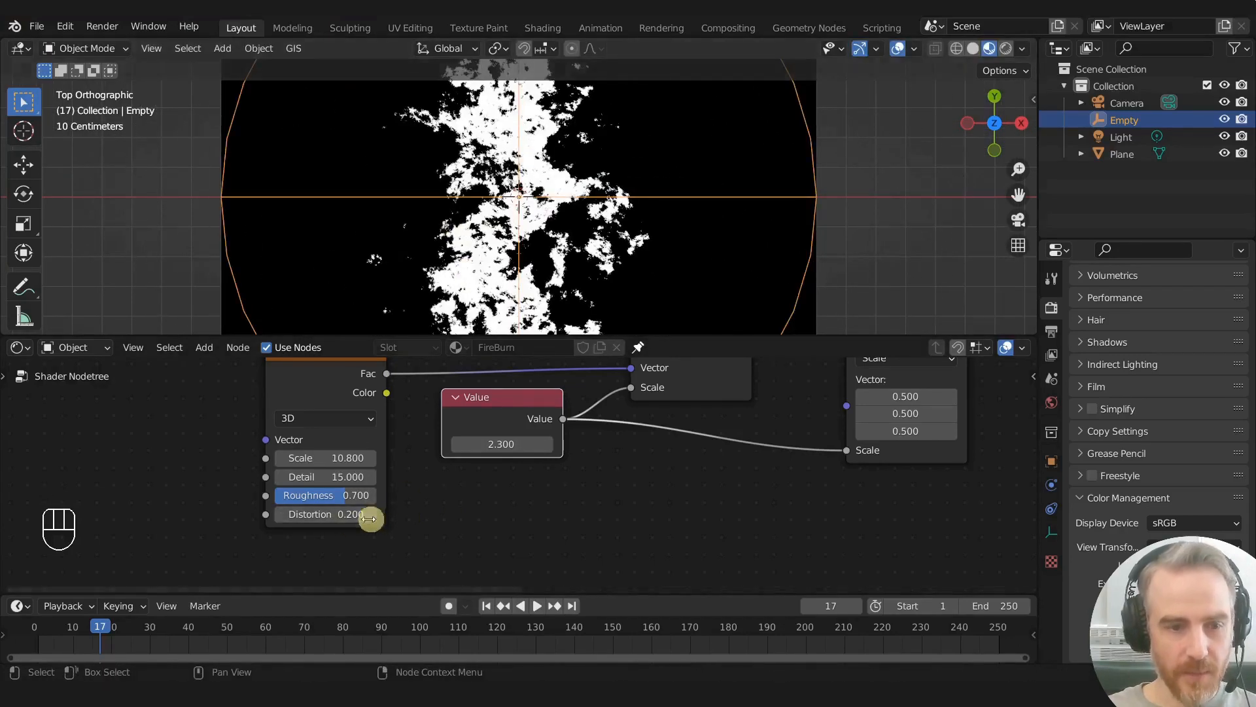
# - Move the Viewer and Material Output nodes together farther from the Compare node to make room for shader nodes
pyautogui.scroll(-4, 436, 521)
pyautogui.scroll(-5, 619, 505)
pyautogui.moveTo(768, 475); pyautogui.dragTo(461, 507, button='middle')
pyautogui.scroll(2, 471, 492)
pyautogui.scroll(-5, 580, 190)
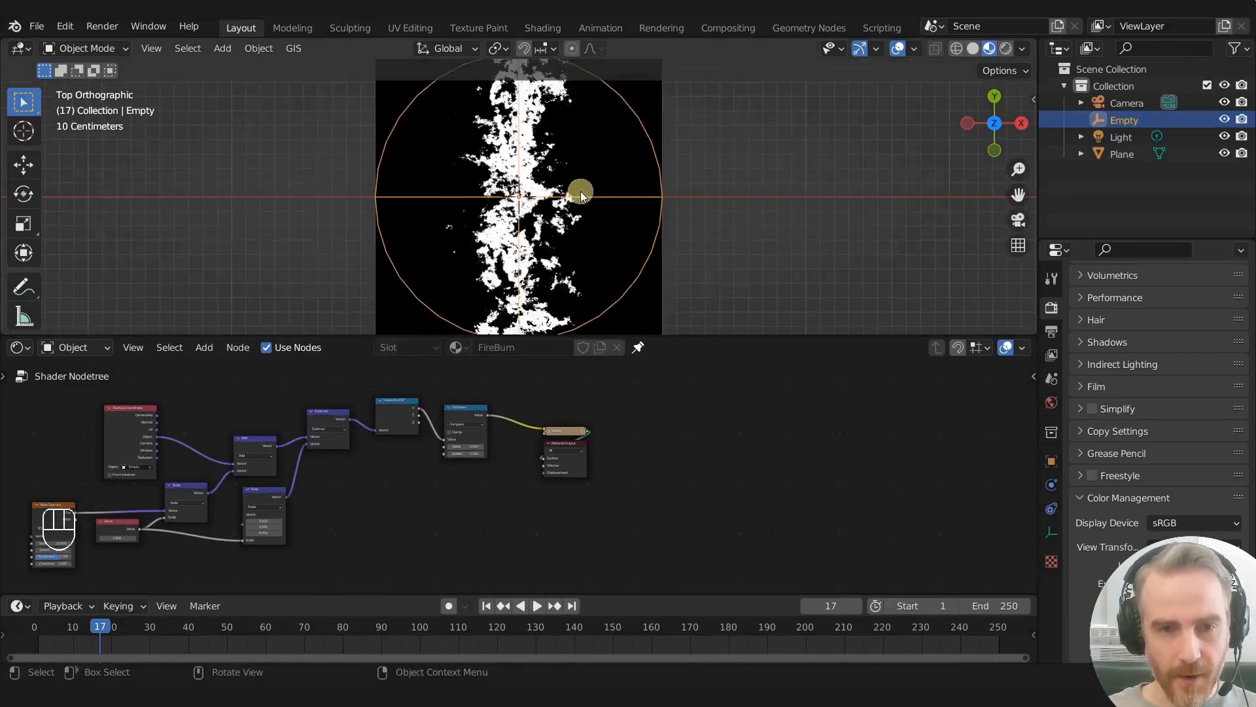
pyautogui.moveTo(529, 417); pyautogui.dragTo(632, 505)
pyautogui.press('g')
pyautogui.click(746, 511)
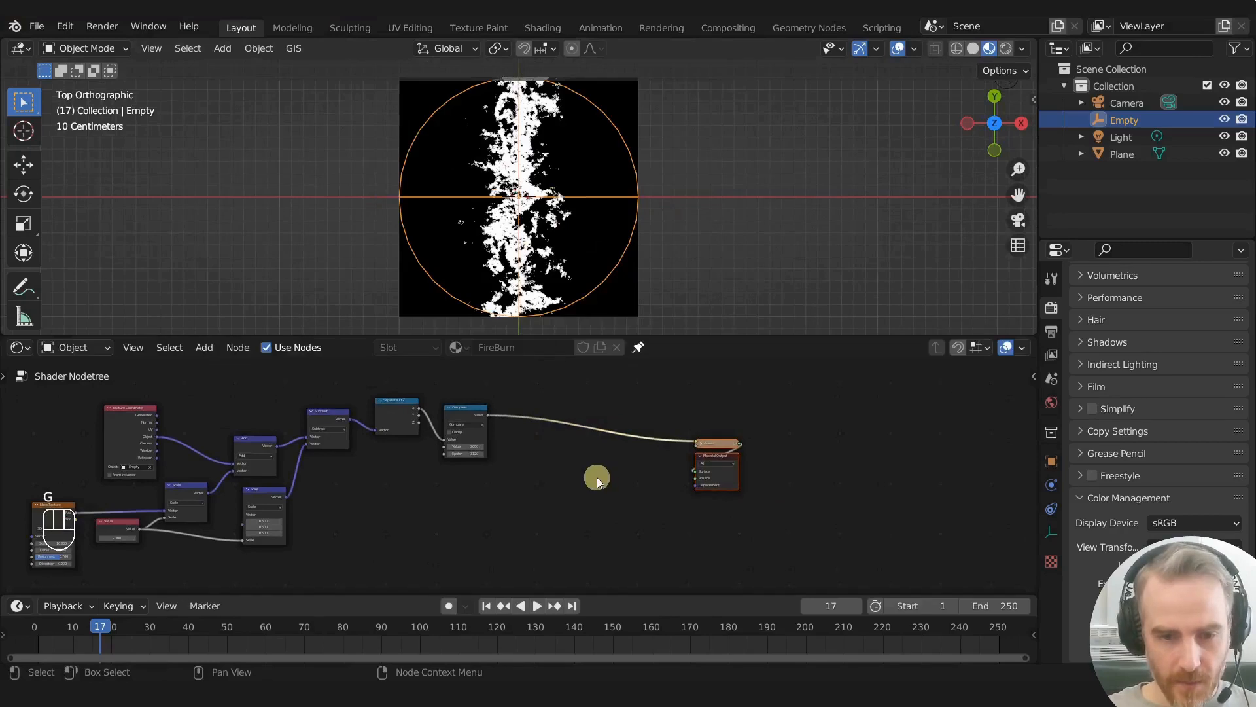
# - Add an Emission shader node between the Compare node and the Material Output, below the link to the Viewer
pyautogui.hotkey('shift', 'a')
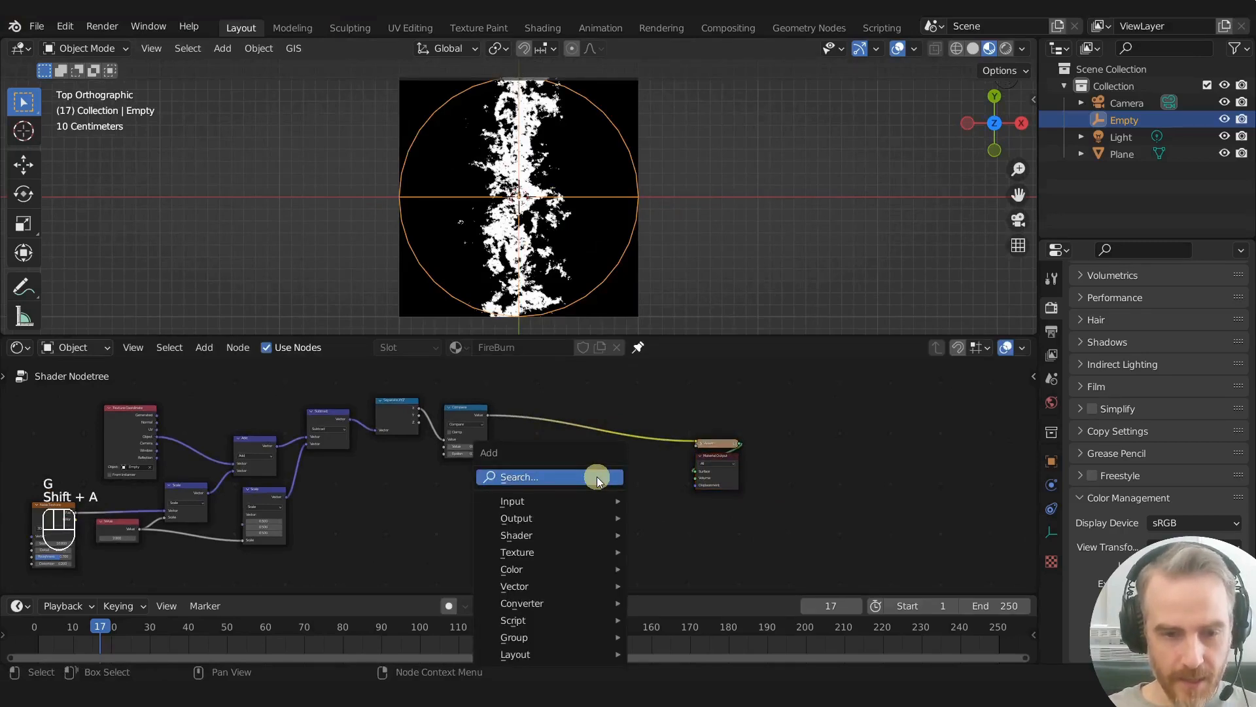
pyautogui.click(597, 476)
pyautogui.write('e')
pyautogui.click(633, 502)
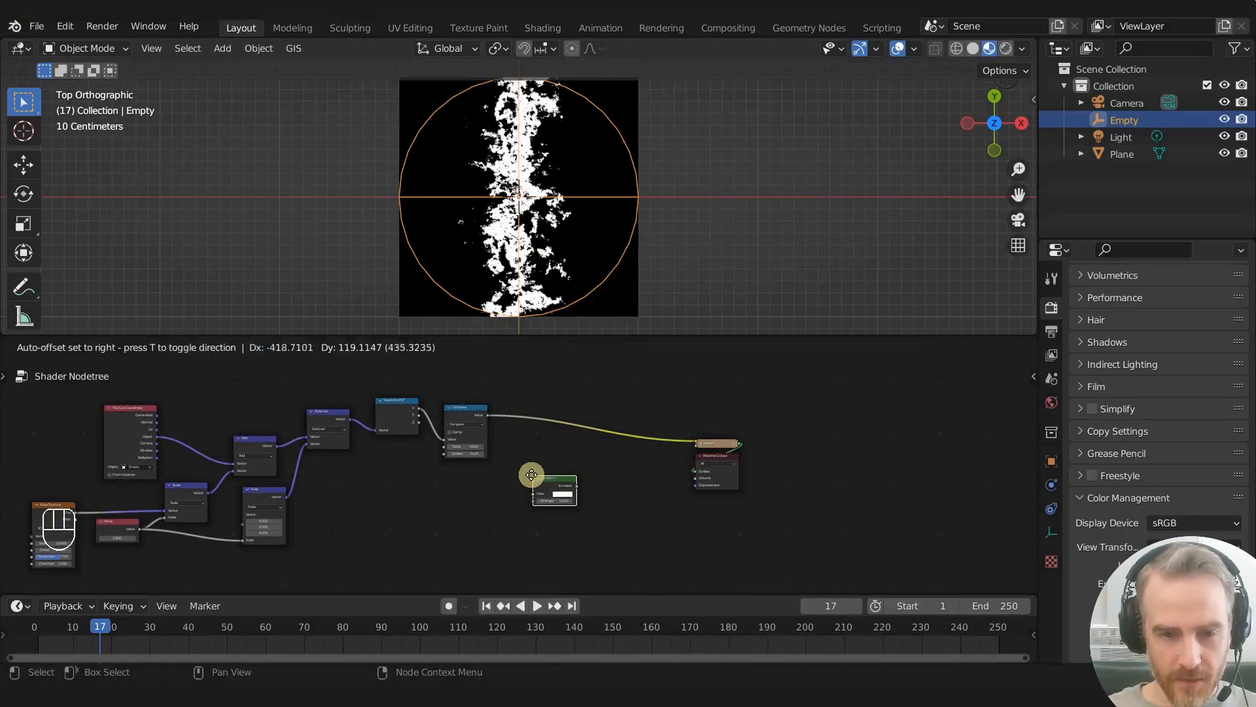
pyautogui.click(536, 474)
# - Add a Mix Shader node between the Emission node and the Material Output
pyautogui.scroll(1, 550, 482)
pyautogui.hotkey('shift', 'a')
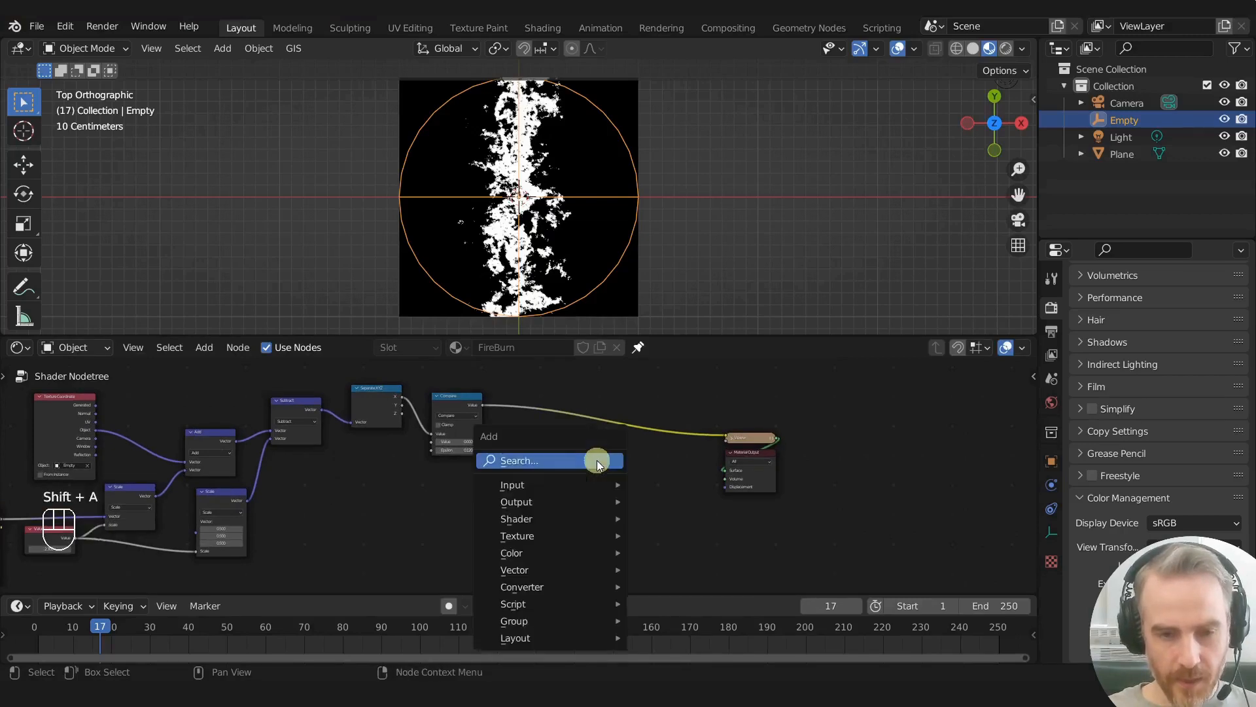
pyautogui.click(596, 461)
pyautogui.write('m')
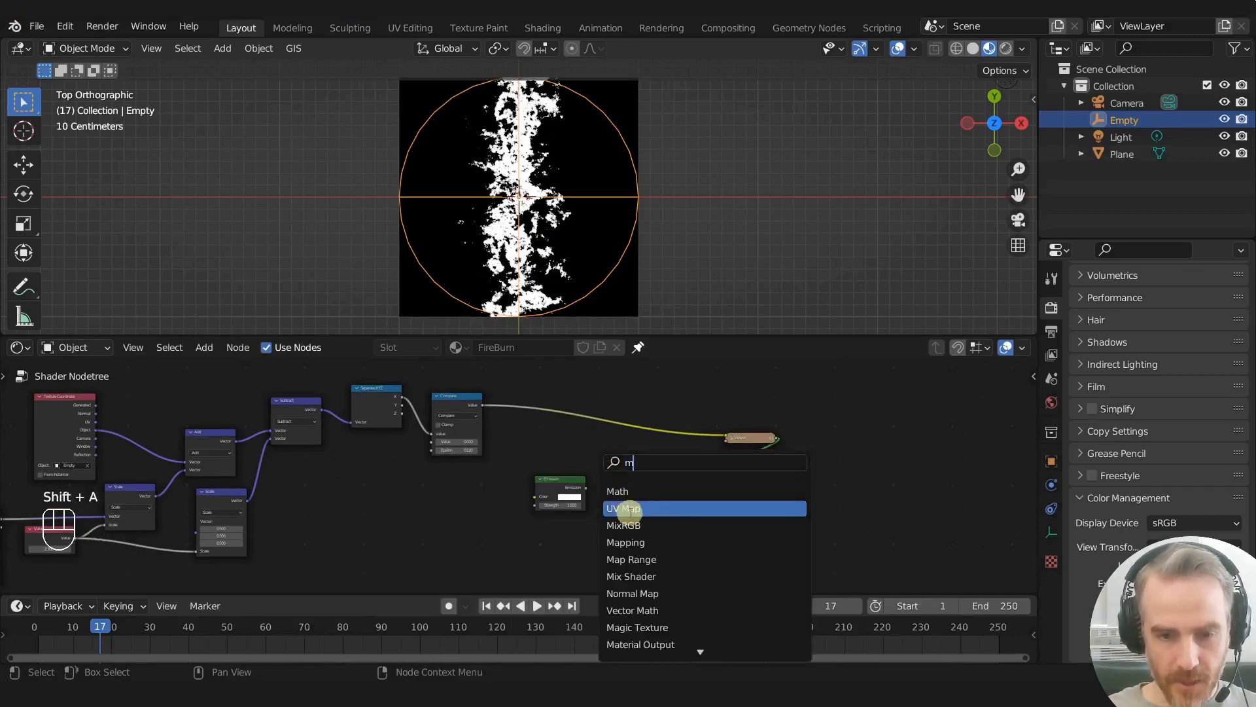
pyautogui.scroll(-4, 646, 574)
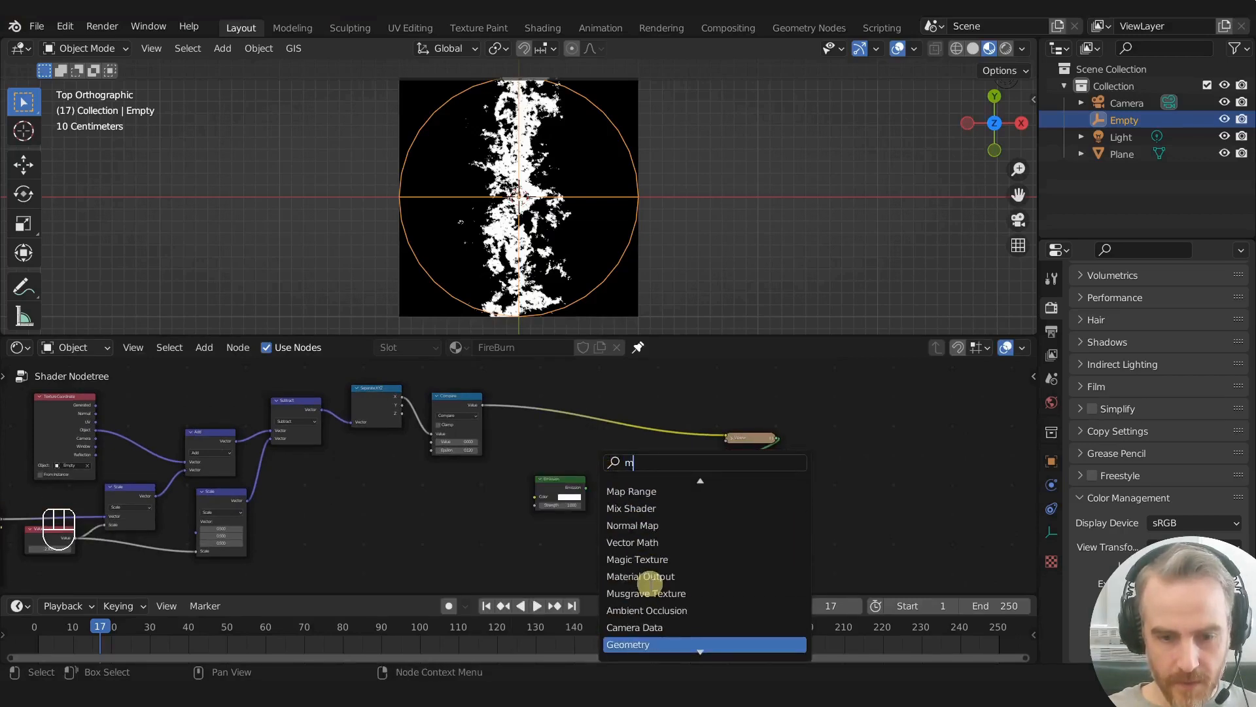
pyautogui.write('ix')
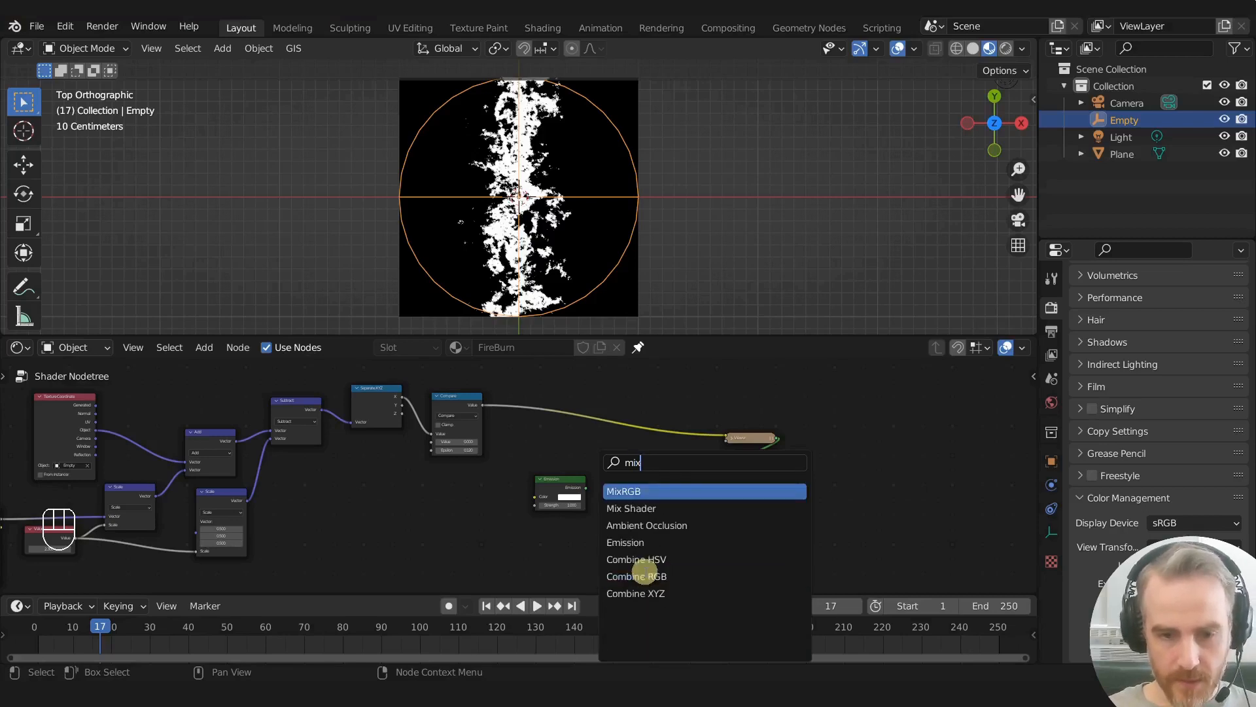
pyautogui.click(672, 508)
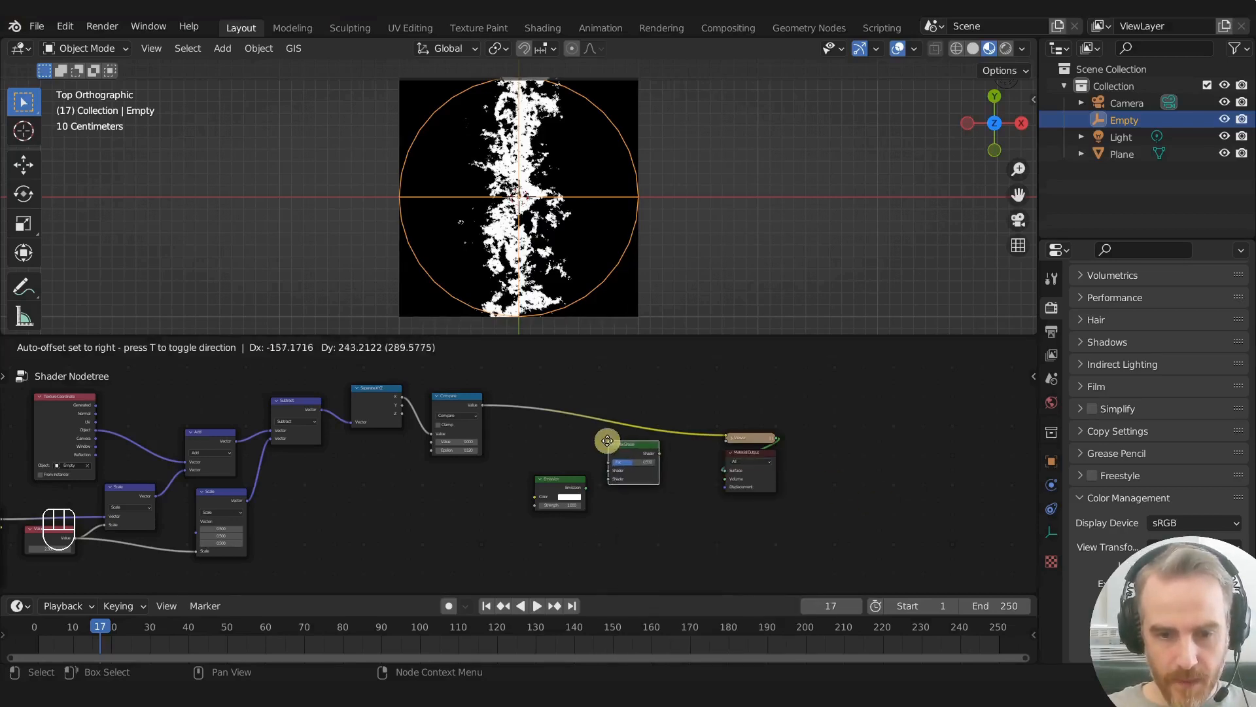
pyautogui.click(613, 458)
# - Link the Emission to the Mix Shader's second Shader input and preview the mix on the plane with Fac at 1
pyautogui.scroll(2, 615, 467)
pyautogui.scroll(2, 615, 464)
pyautogui.moveTo(561, 464); pyautogui.dragTo(509, 479, button='middle')
pyautogui.moveTo(567, 508); pyautogui.dragTo(603, 494)
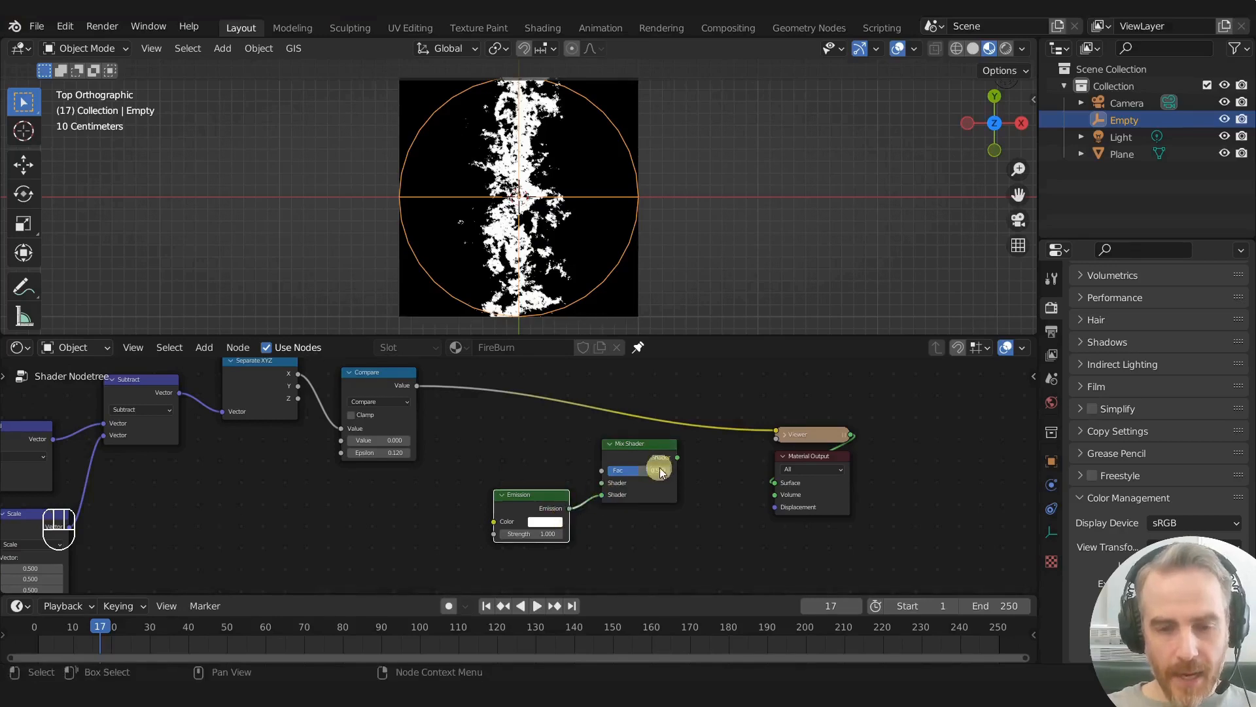
pyautogui.keyDown('ctrl'); pyautogui.keyDown('shift'); pyautogui.click(648, 451); pyautogui.keyUp('shift'); pyautogui.keyUp('ctrl')
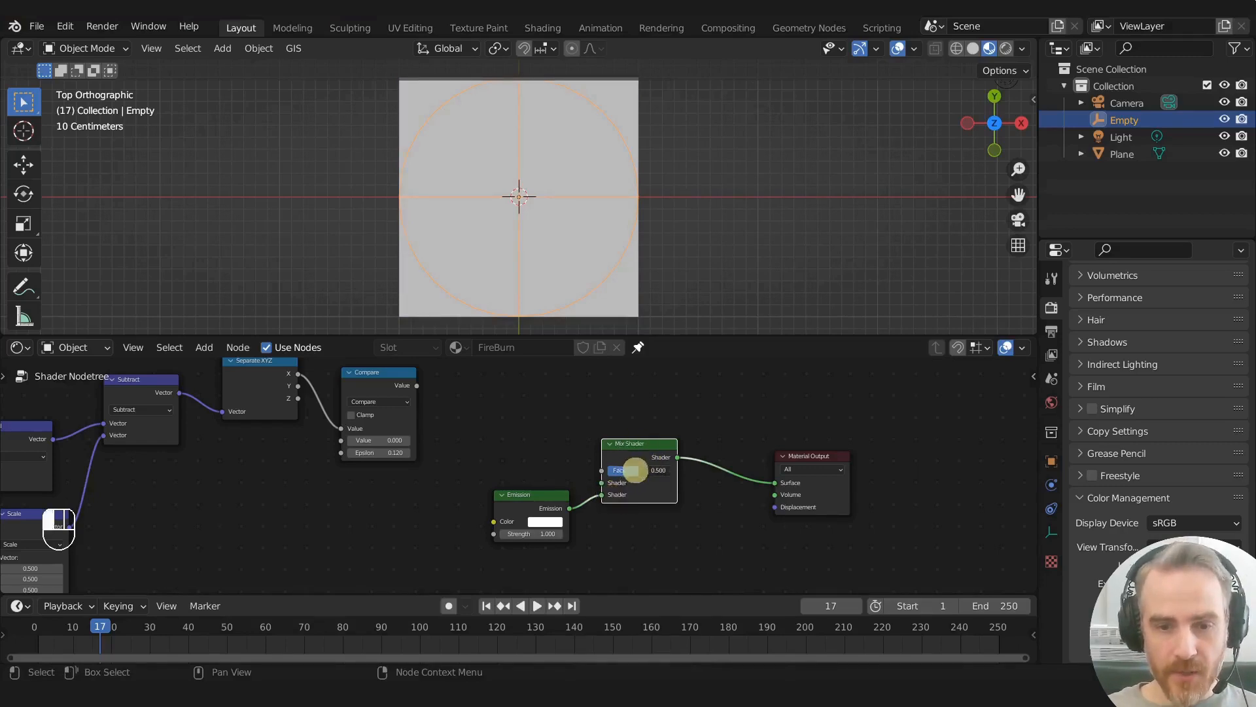
pyautogui.moveTo(635, 470); pyautogui.dragTo(685, 474)
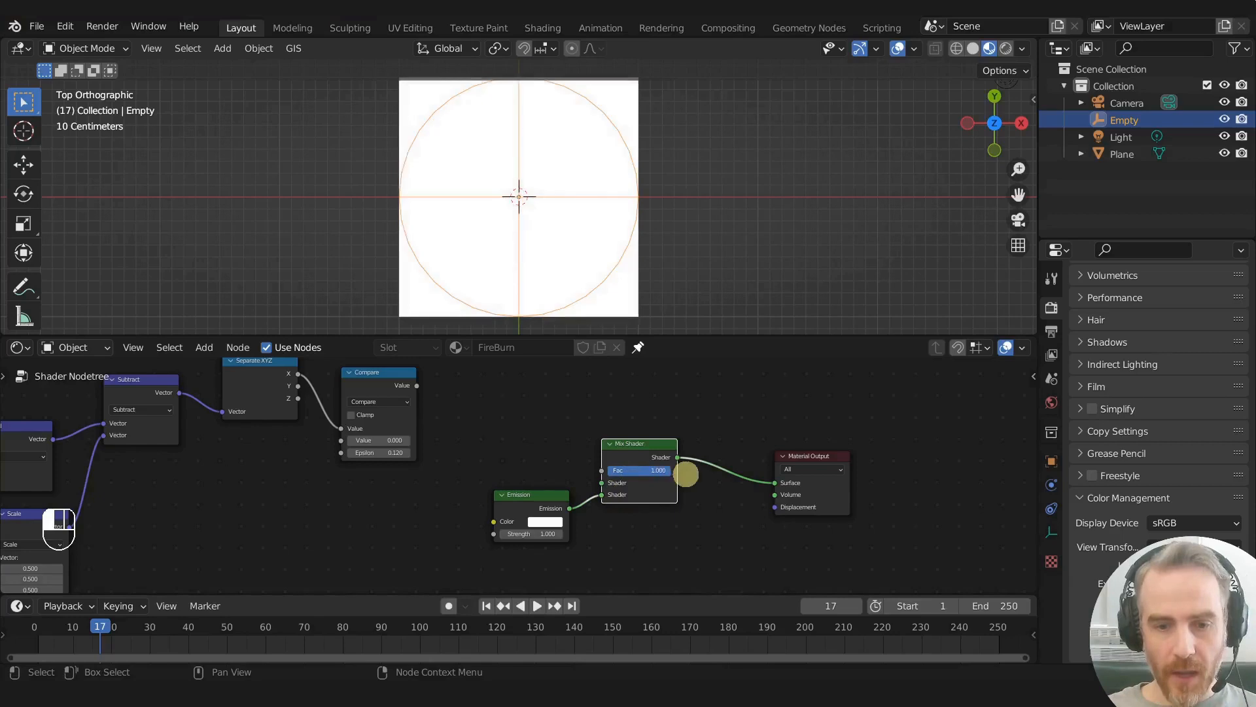
# - Set the Emission color to a saturated orange and lower the Mix Shader's Fac to 0
pyautogui.moveTo(543, 501); pyautogui.dragTo(535, 508)
pyautogui.click(536, 526)
pyautogui.click(575, 417)
pyautogui.moveTo(573, 420); pyautogui.dragTo(544, 451)
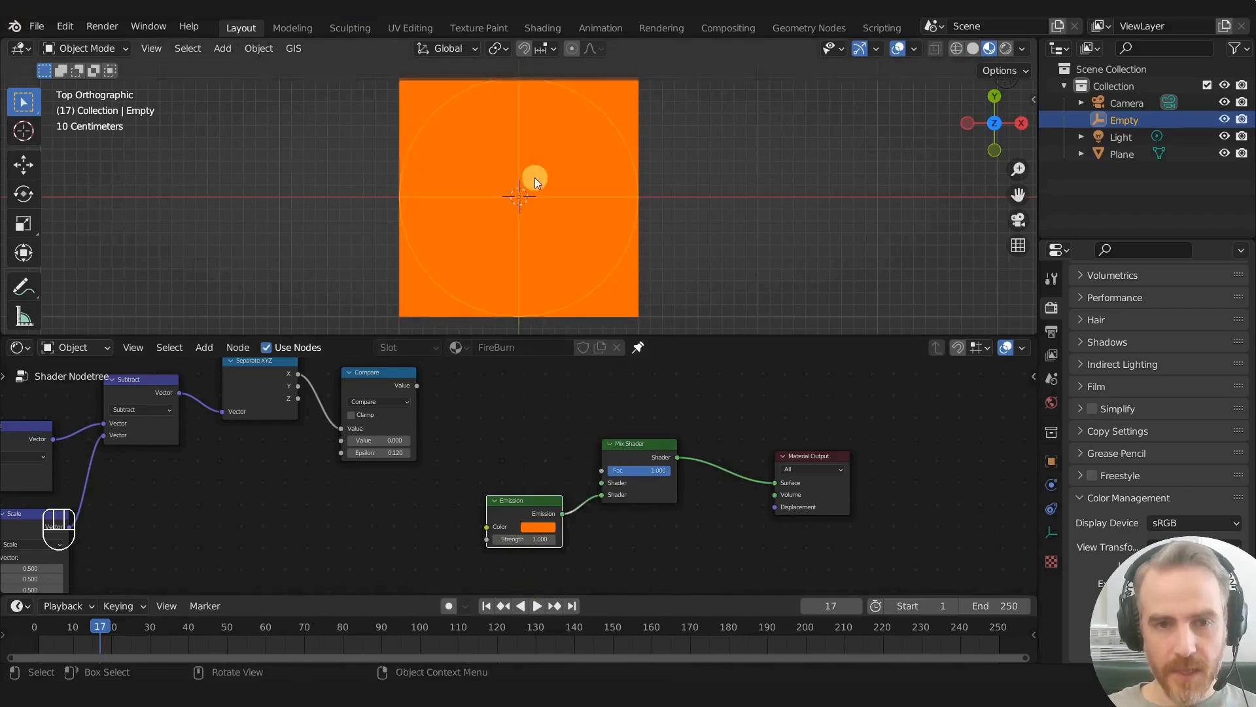
pyautogui.moveTo(665, 469); pyautogui.dragTo(595, 465)
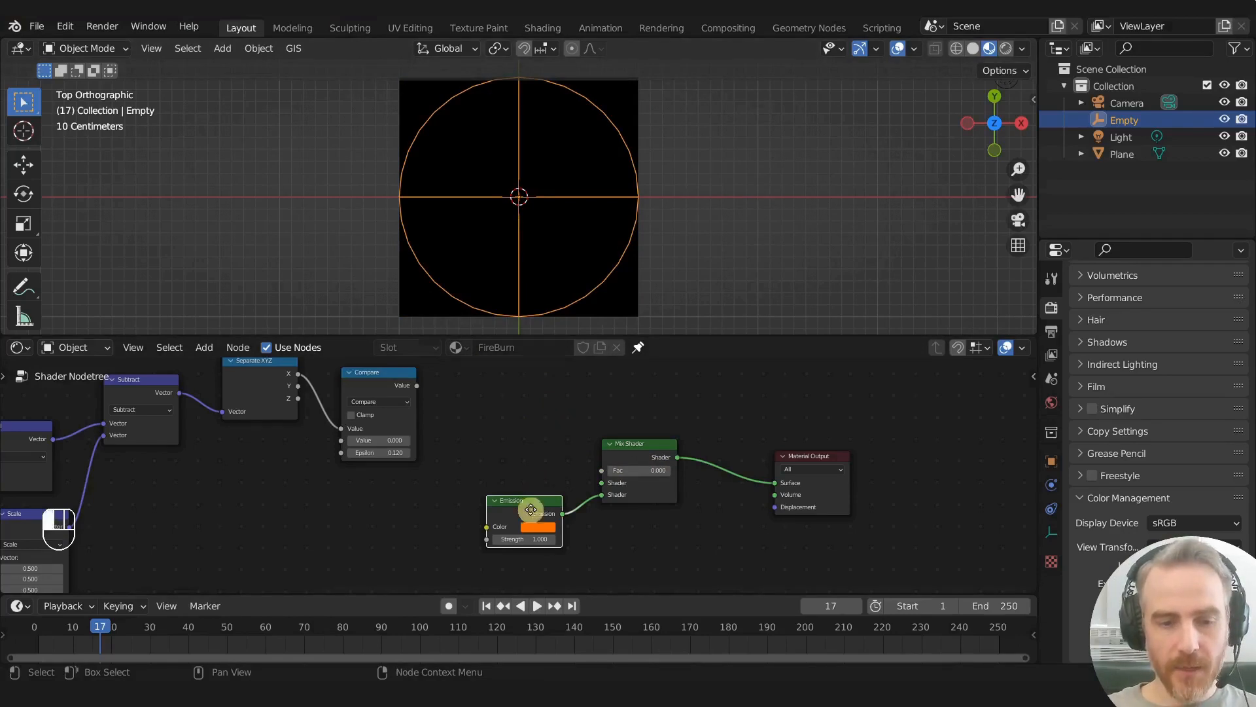
pyautogui.moveTo(534, 505); pyautogui.dragTo(518, 504)
pyautogui.click(521, 526)
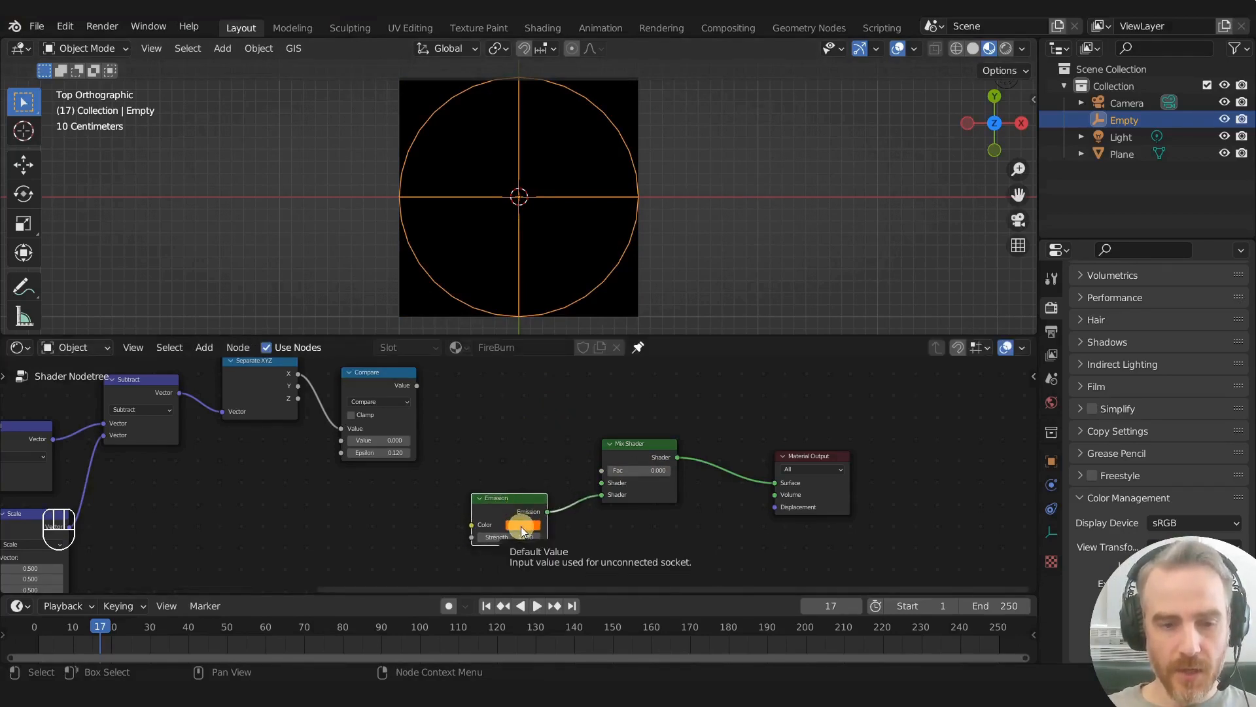
# - Drive the Mix Shader's Fac with the Compare value and preview the result, trying the empty along the X axis
pyautogui.keyDown('ctrl'); pyautogui.keyDown('shift'); pyautogui.click(389, 378); pyautogui.keyUp('shift'); pyautogui.keyUp('ctrl')
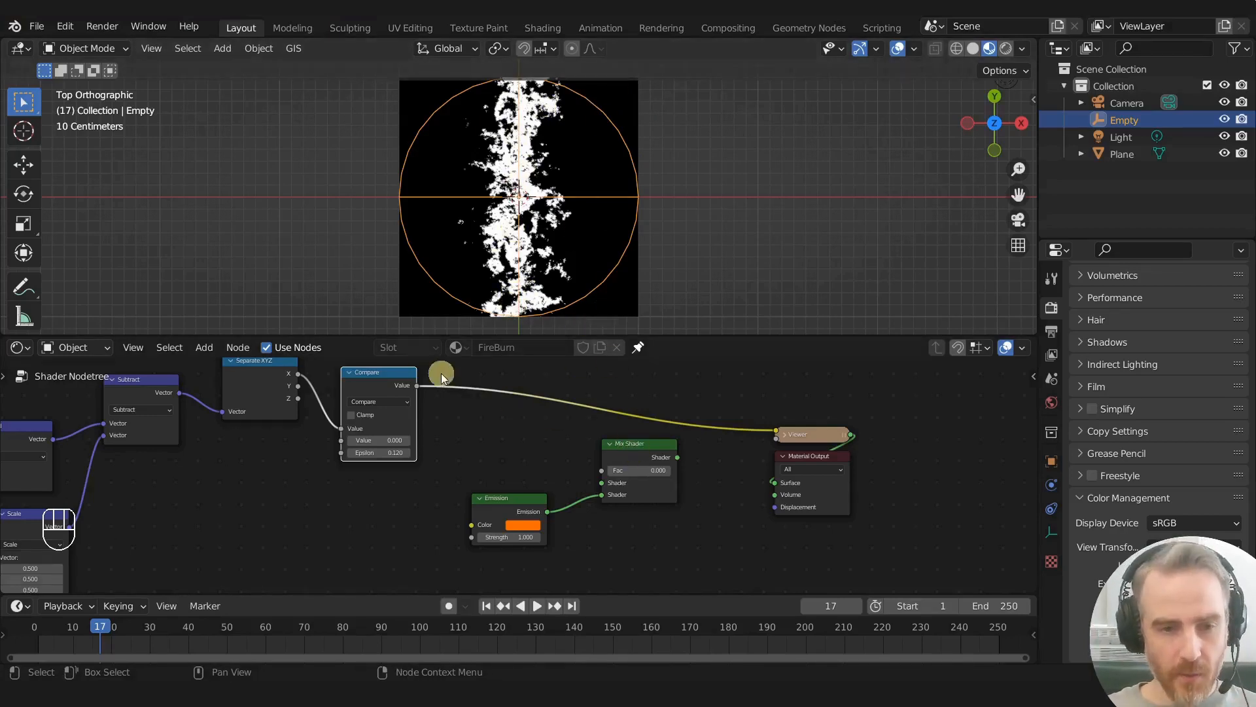
pyautogui.moveTo(416, 385); pyautogui.dragTo(601, 470)
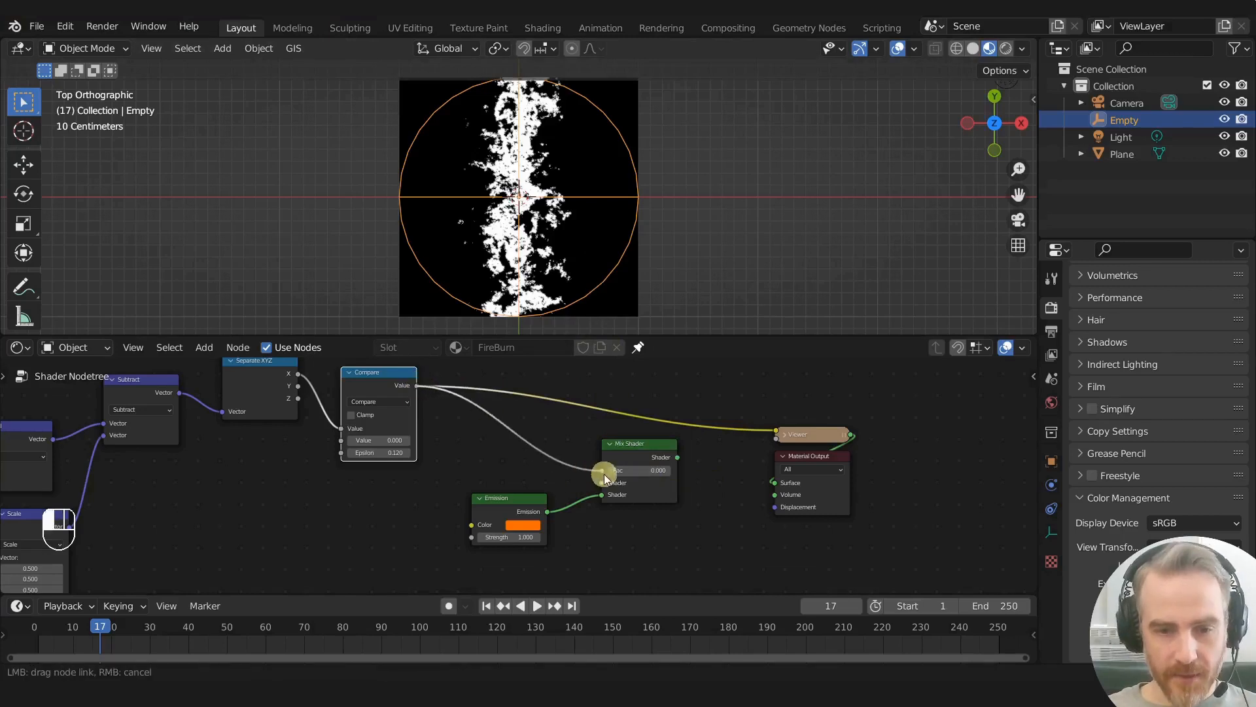
pyautogui.keyDown('ctrl'); pyautogui.keyDown('shift'); pyautogui.click(649, 449); pyautogui.keyUp('shift'); pyautogui.keyUp('ctrl')
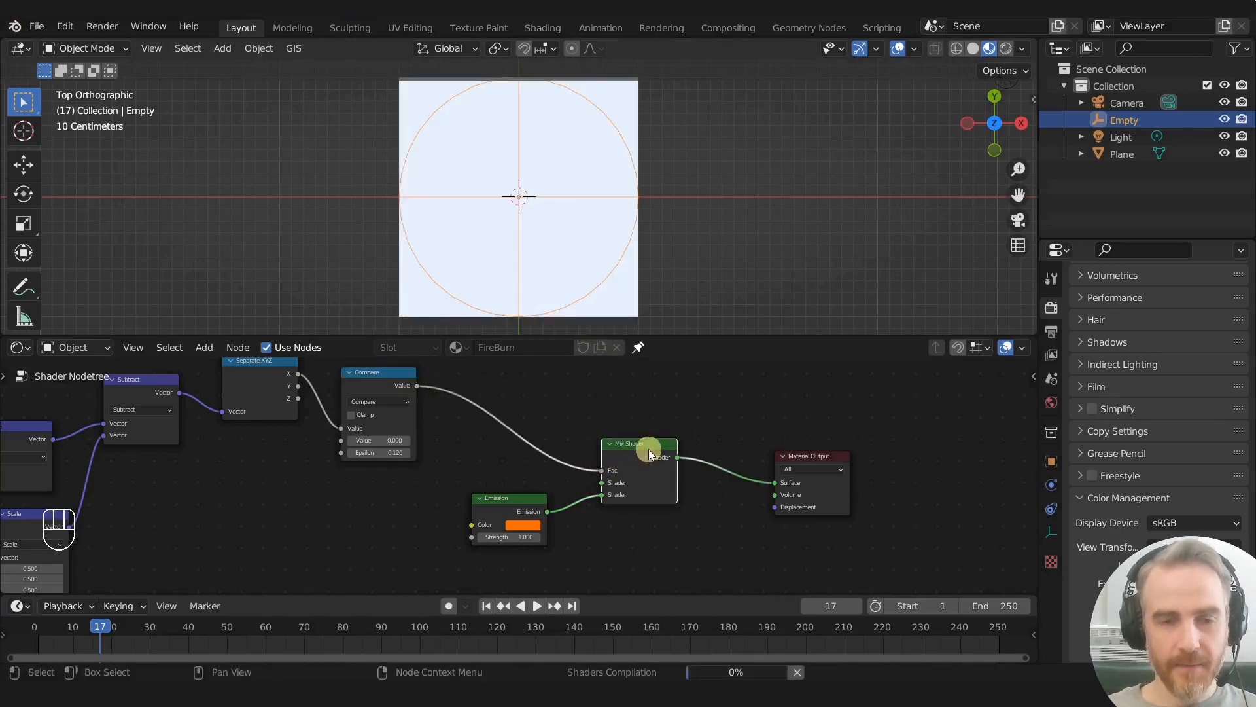
pyautogui.press('g')
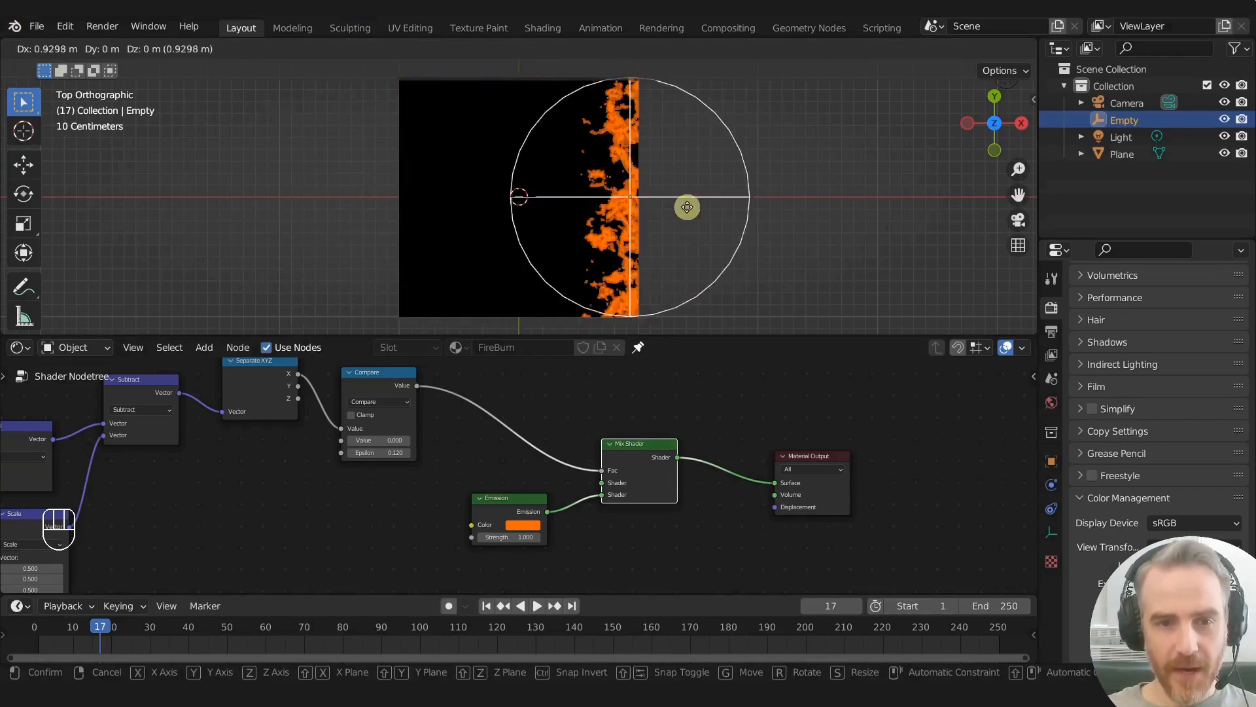
pyautogui.rightClick(567, 223)
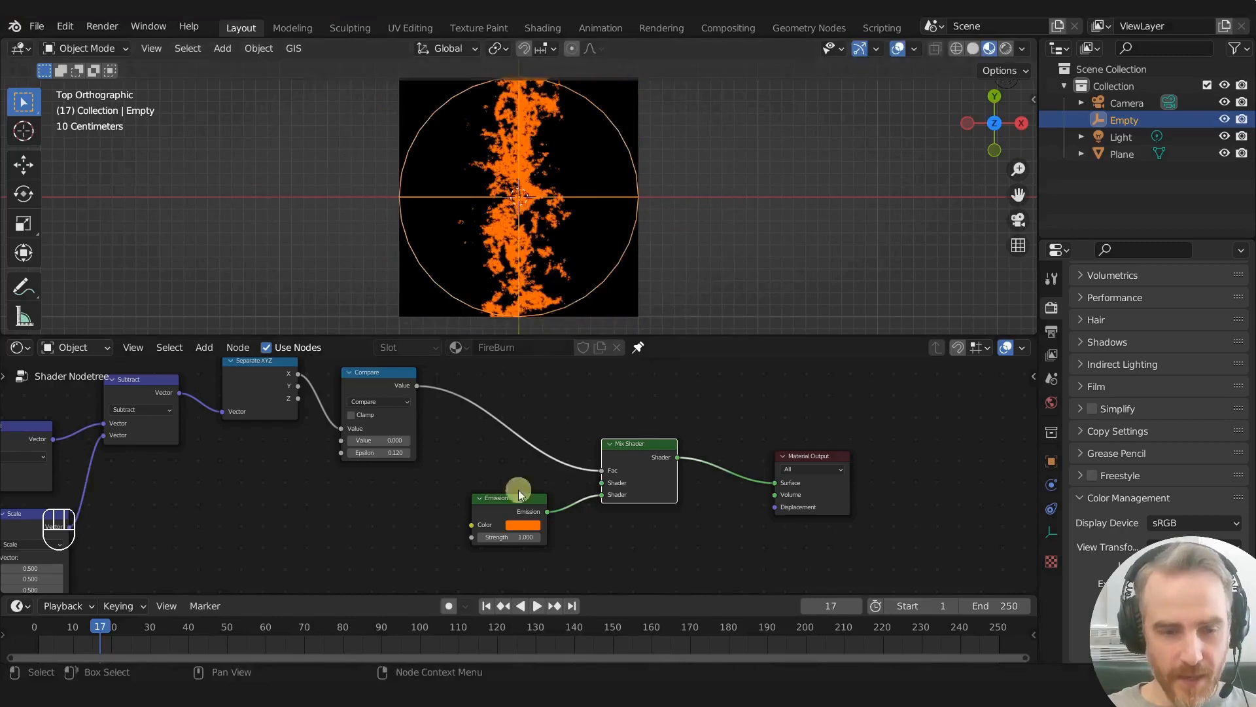
# - Try raising the Emission Strength to about 19.3
pyautogui.moveTo(510, 472); pyautogui.dragTo(590, 444, button='middle')
pyautogui.moveTo(586, 511); pyautogui.dragTo(700, 507)
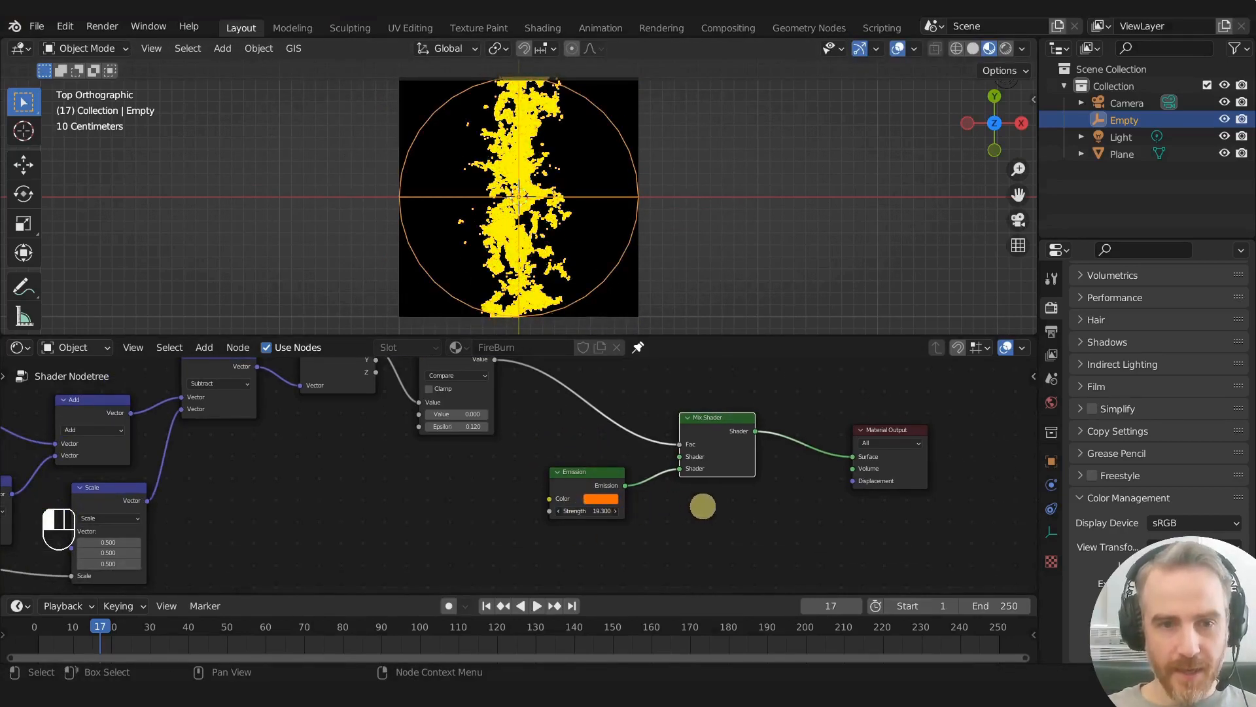
pyautogui.rightClick(700, 507)
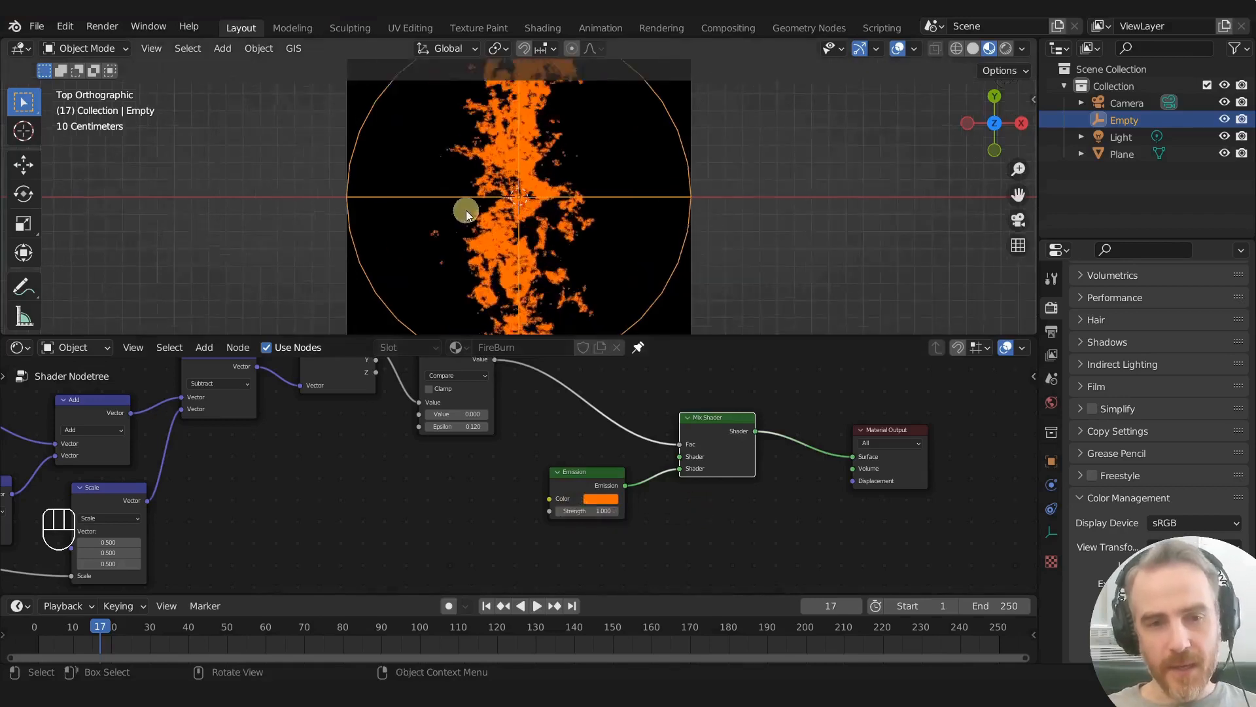
# - Enable Bloom in the Eevee render settings
pyautogui.scroll(4, 521, 211)
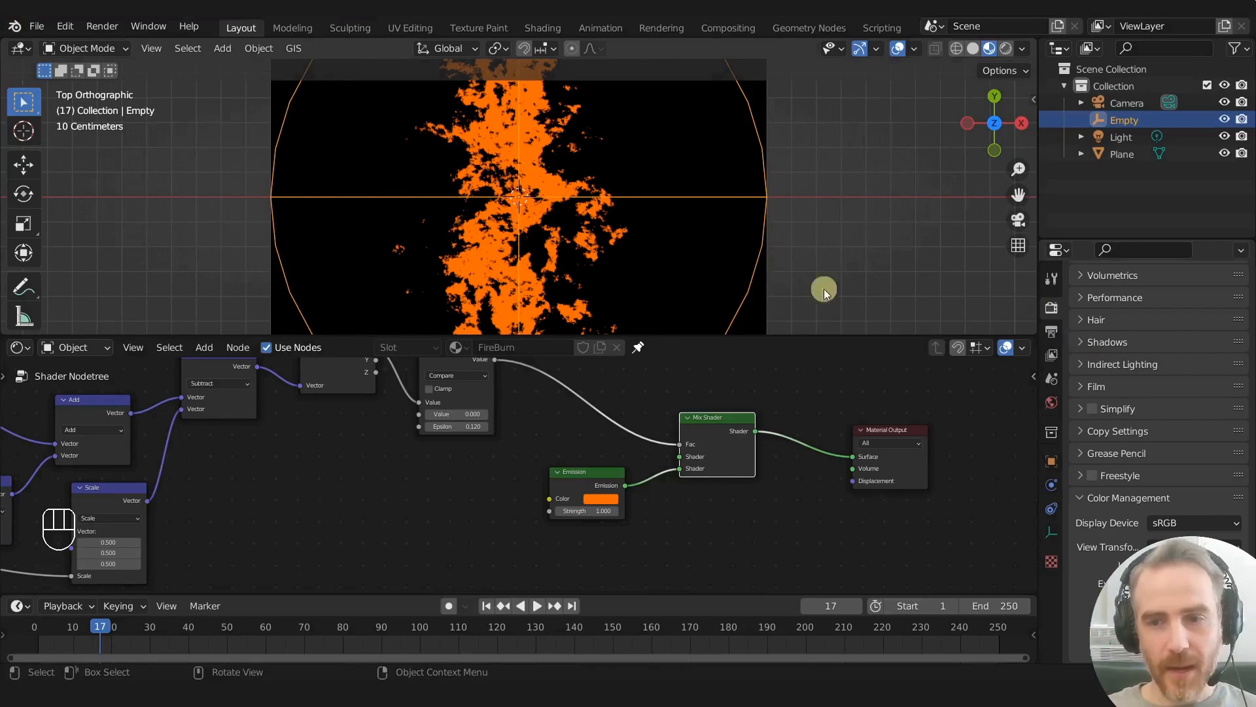
pyautogui.scroll(4, 1117, 362)
pyautogui.scroll(5, 1116, 360)
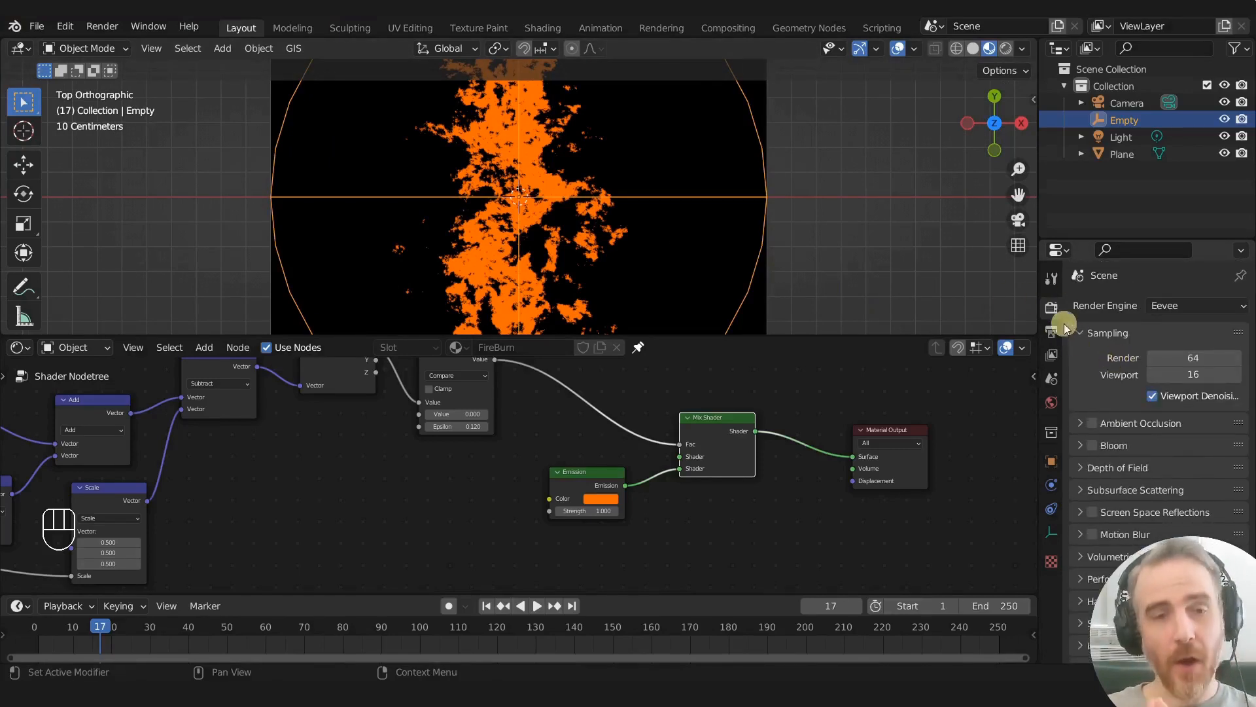
pyautogui.click(1176, 302)
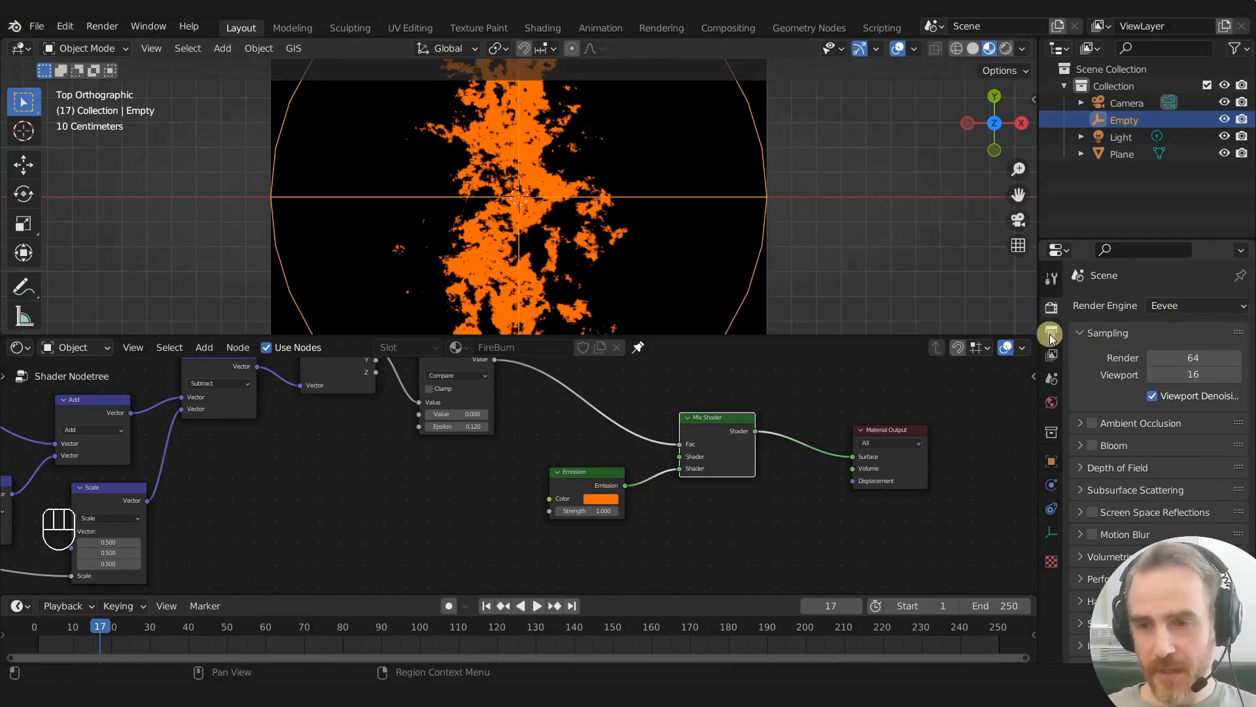
pyautogui.click(1092, 445)
# - Raise the Emission Strength to 40.6 for a stronger glow along the burn edge
pyautogui.moveTo(571, 511)
pyautogui.mouseDown()
pyautogui.moveTo(634, 511)
pyautogui.moveTo(575, 507)
pyautogui.mouseUp()
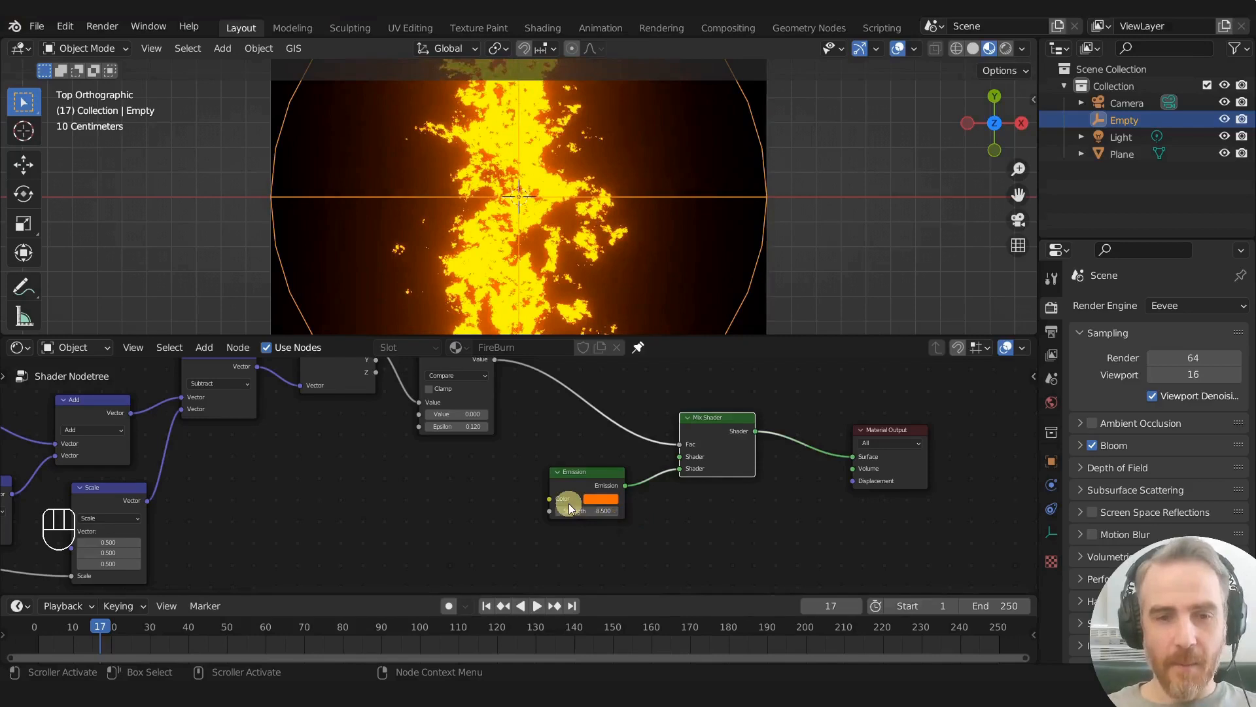
pyautogui.click(581, 509)
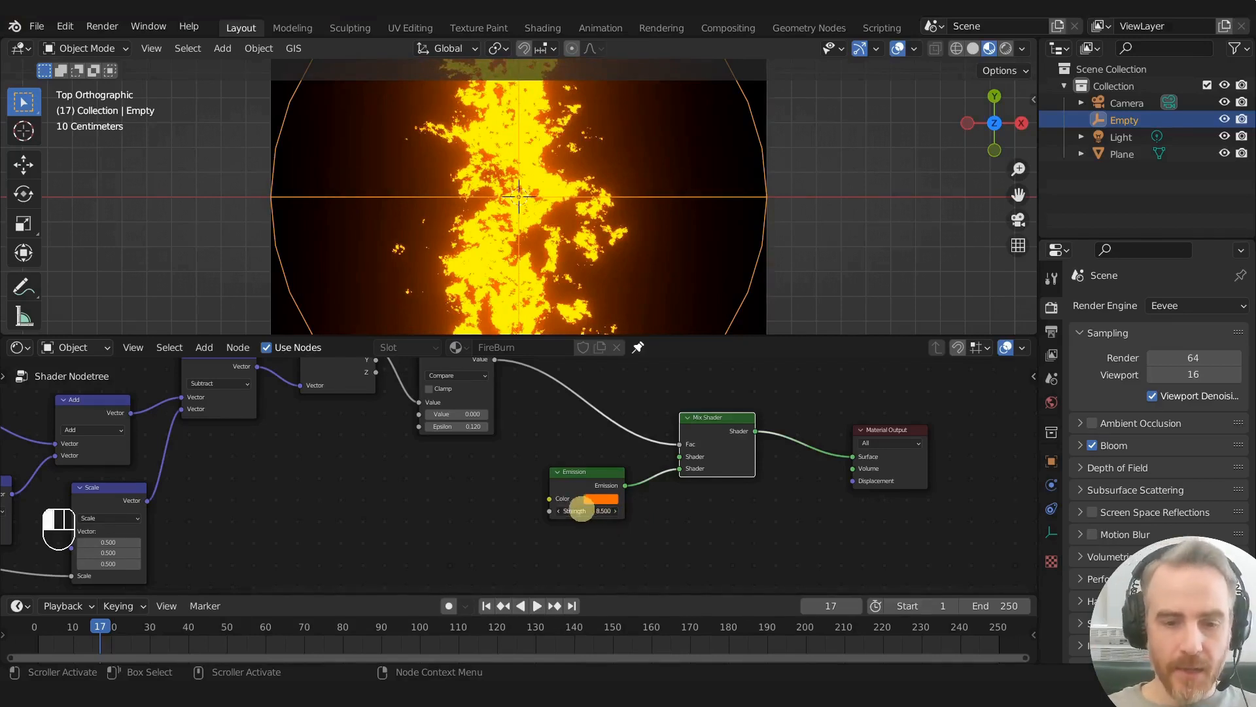
pyautogui.write('44.6')
pyautogui.press('Return')
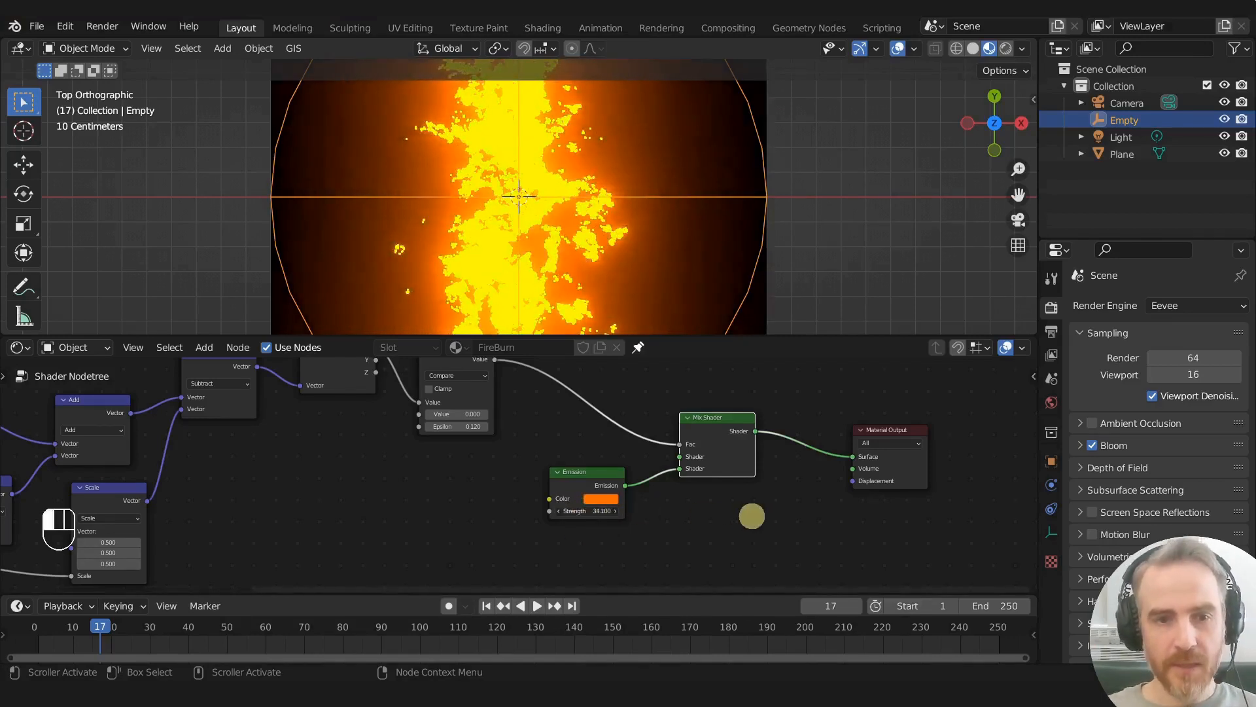
pyautogui.moveTo(819, 521); pyautogui.dragTo(775, 521)
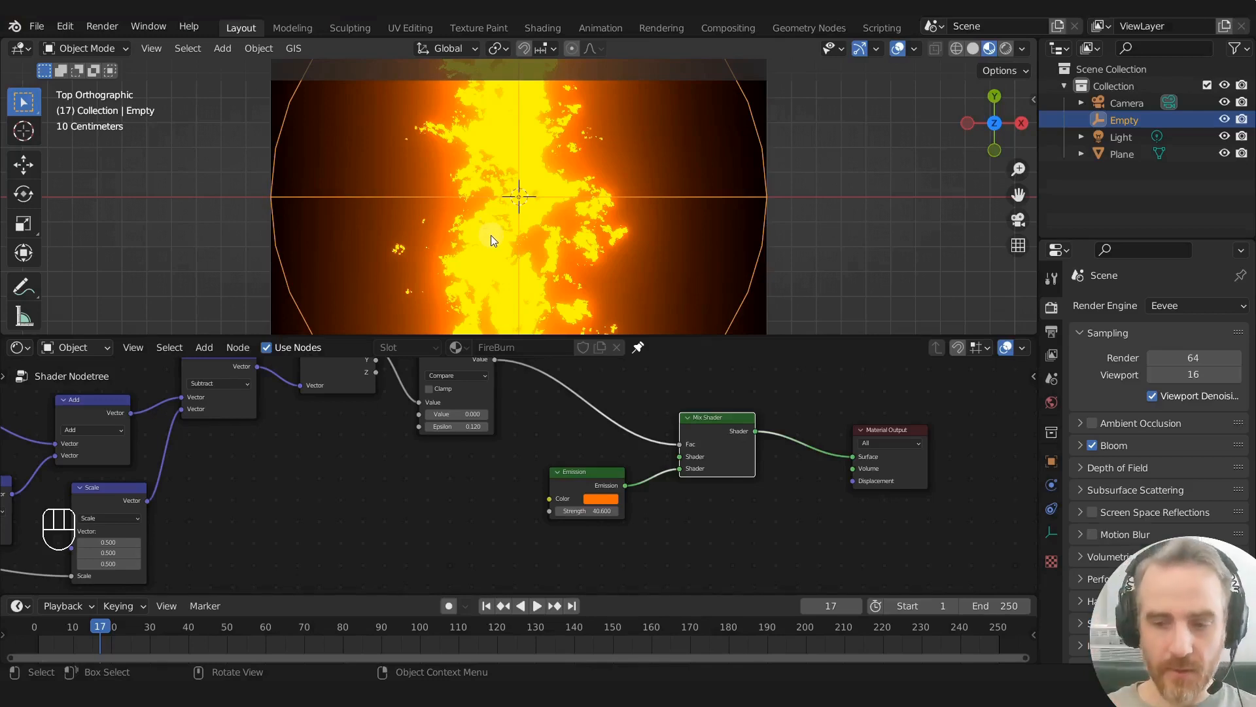
# - Set the Emission color's saturation to 0.831 and reduce its Strength to 16.7
pyautogui.scroll(2, 636, 485)
pyautogui.click(645, 509)
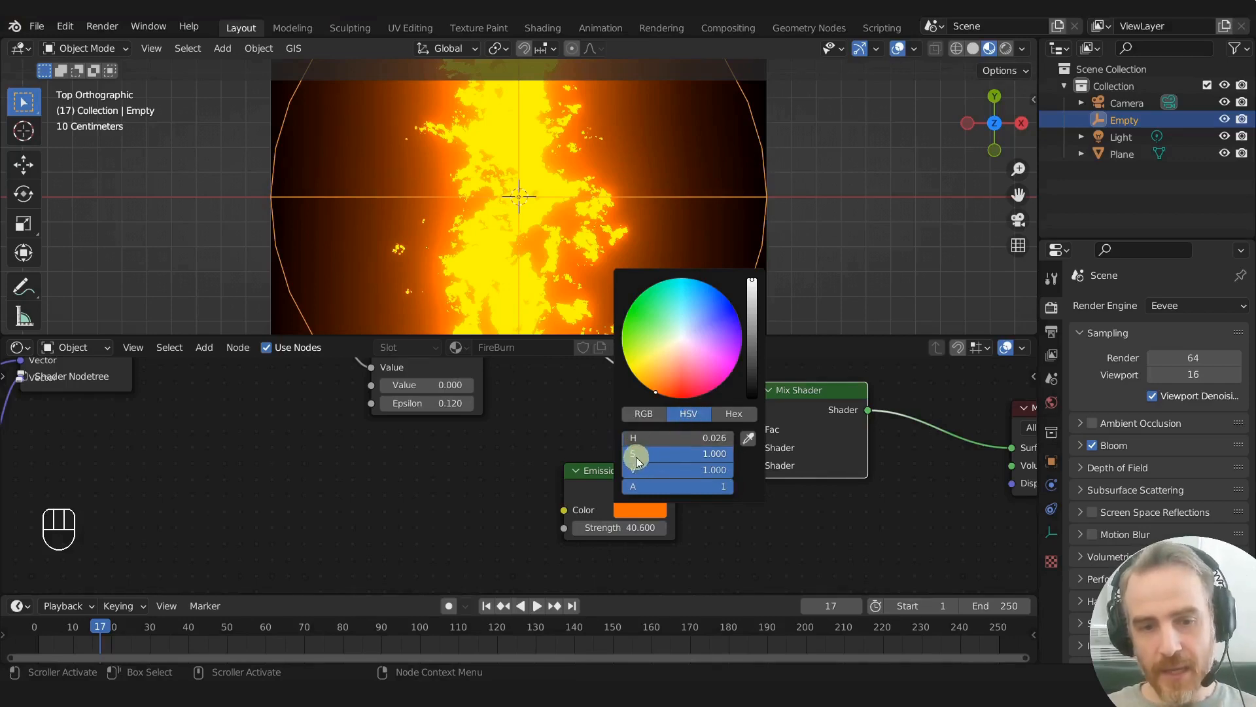
pyautogui.moveTo(720, 454); pyautogui.dragTo(702, 453)
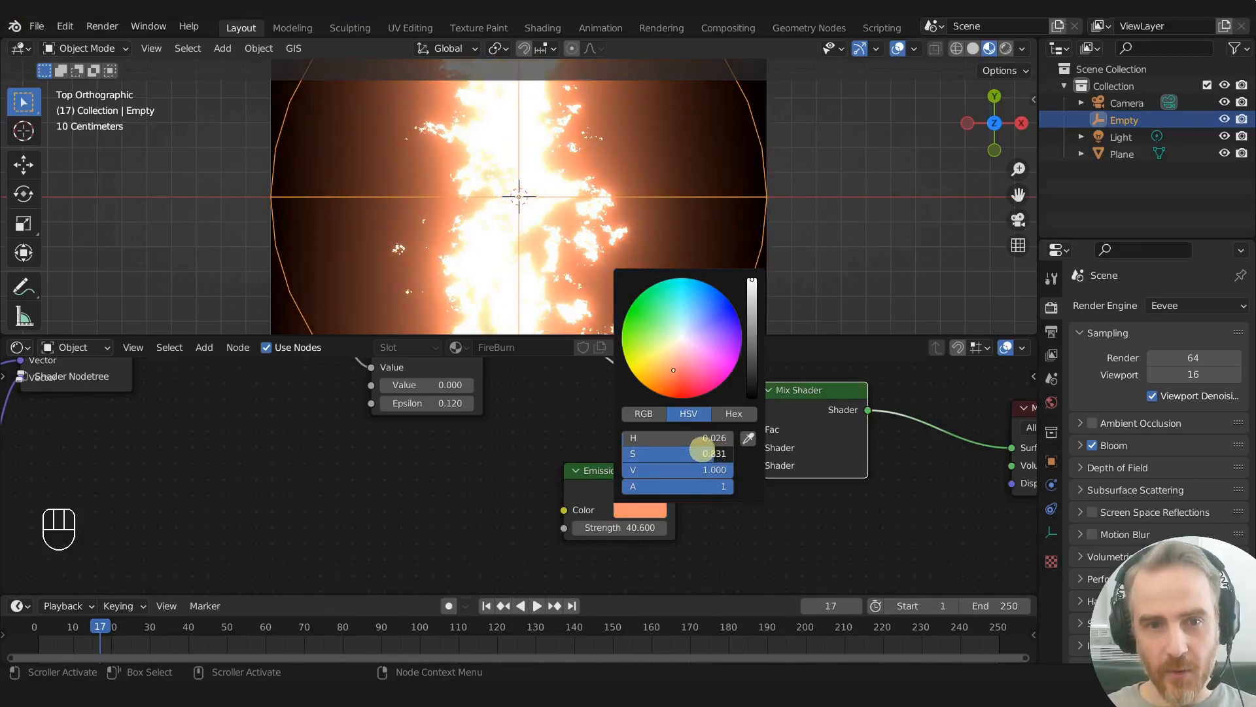
pyautogui.moveTo(654, 527); pyautogui.dragTo(496, 513)
pyautogui.scroll(1, 650, 513)
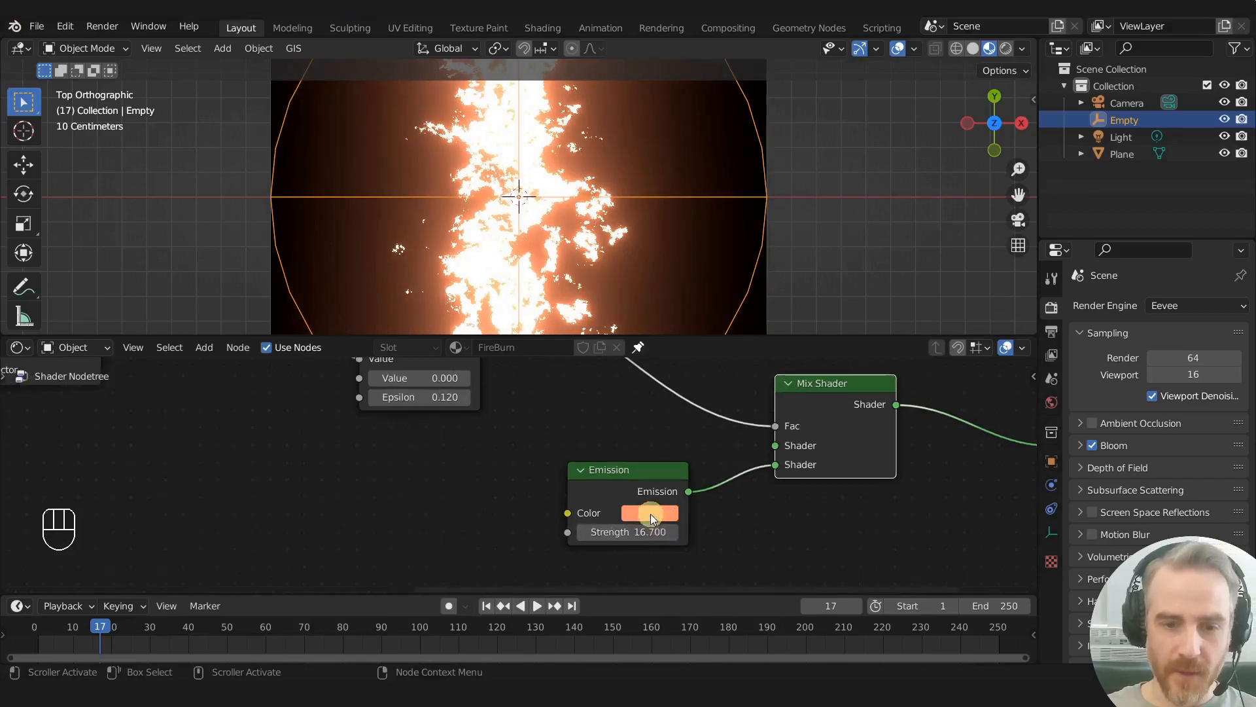
# - Shift the Emission color's hue toward red to 0.009 and set the Strength to 23.5
pyautogui.click(650, 513)
pyautogui.moveTo(657, 434); pyautogui.dragTo(636, 440)
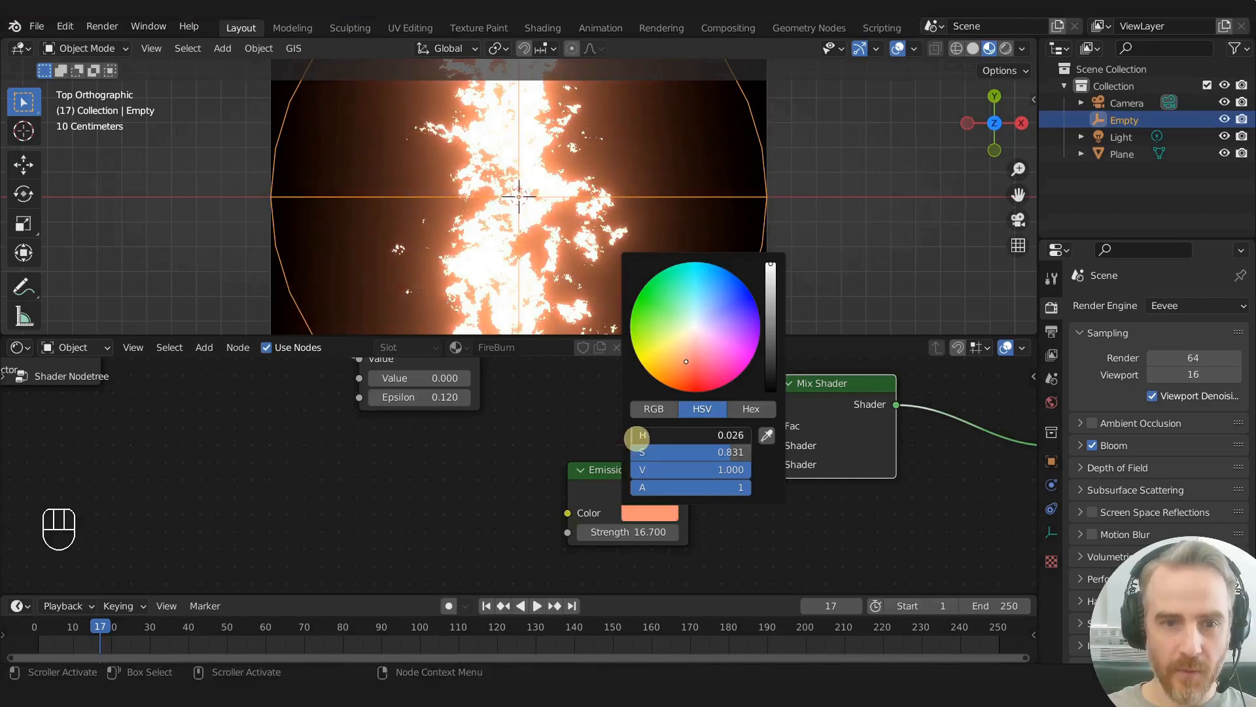
pyautogui.moveTo(638, 435); pyautogui.dragTo(634, 431)
pyautogui.scroll(-1, 567, 291)
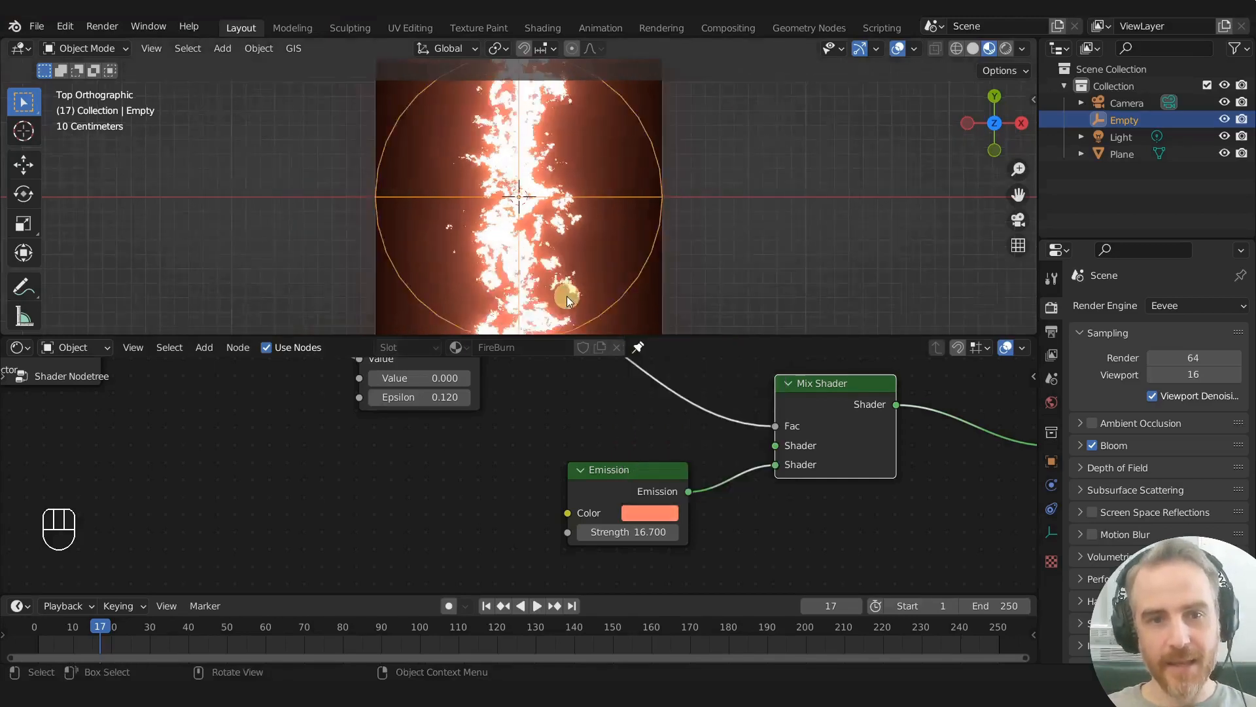
pyautogui.scroll(4, 567, 291)
pyautogui.moveTo(639, 532); pyautogui.dragTo(679, 528)
# - Slightly increase the Emission color's saturation and set the Strength to 24.3
pyautogui.click(648, 513)
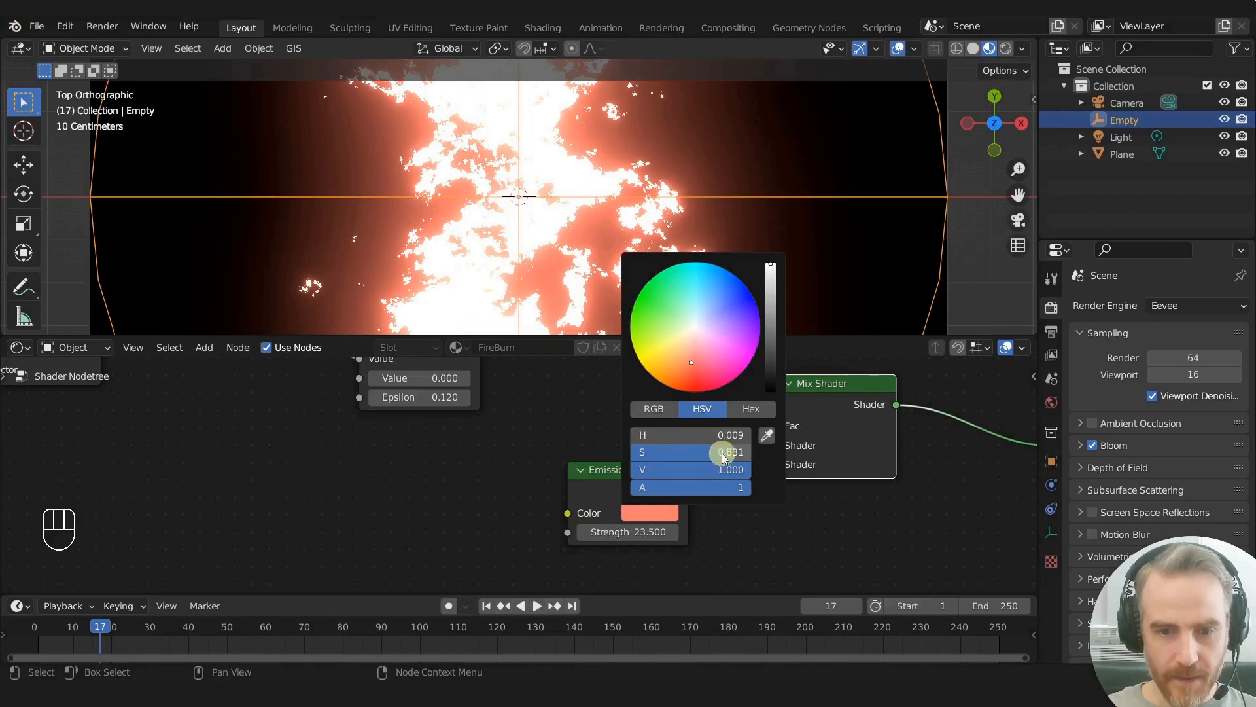
pyautogui.moveTo(723, 451)
pyautogui.mouseDown()
pyautogui.moveTo(707, 450)
pyautogui.moveTo(734, 449)
pyautogui.mouseUp()
pyautogui.moveTo(621, 530)
pyautogui.mouseDown()
pyautogui.moveTo(556, 525)
pyautogui.moveTo(642, 522)
pyautogui.moveTo(624, 521)
pyautogui.mouseUp()
# - Add a ColorRamp node just ahead of the Emission node, below the Compare node
pyautogui.scroll(-4, 522, 471)
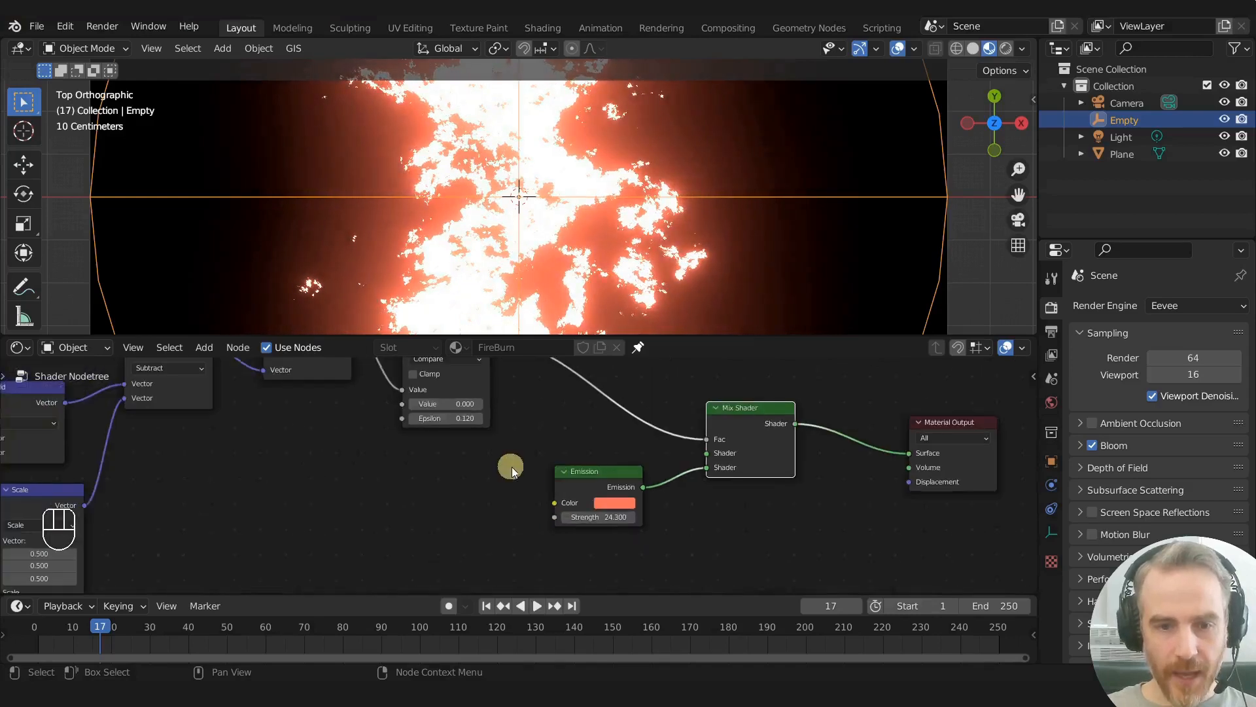
pyautogui.moveTo(463, 481); pyautogui.dragTo(573, 466, button='middle')
pyautogui.hotkey('shift', 'a')
pyautogui.write('co')
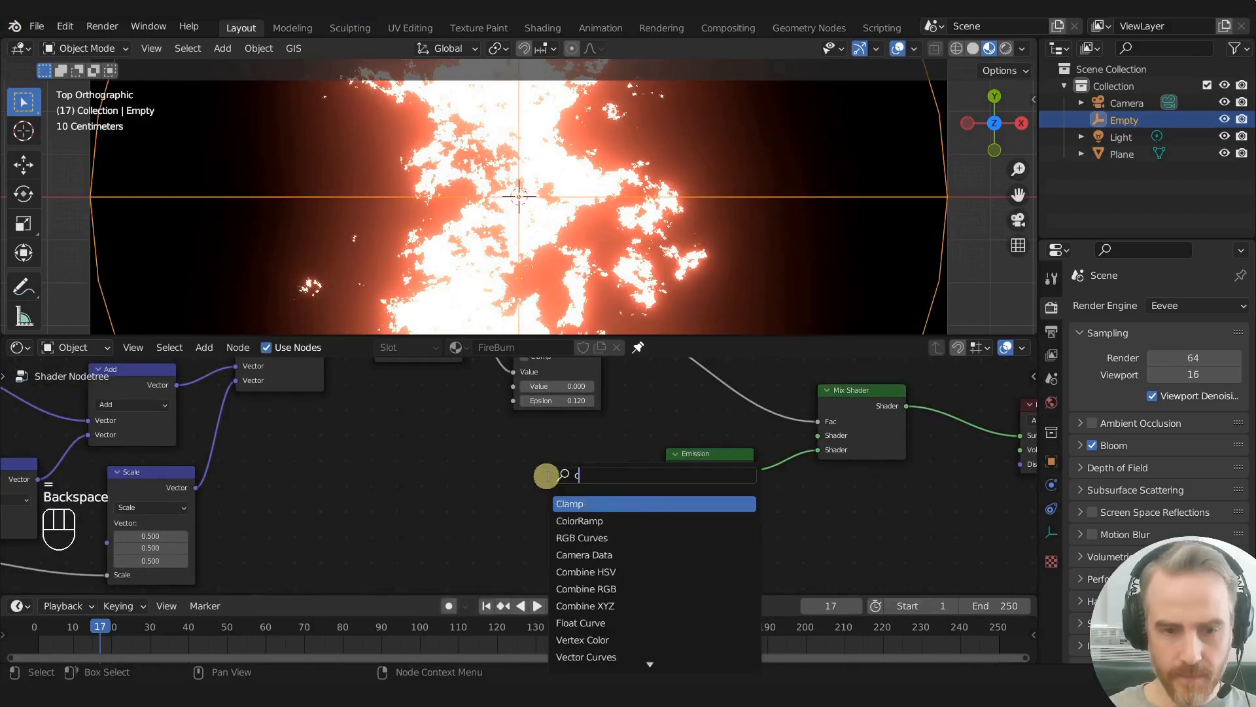
pyautogui.press('Return')
pyautogui.click(474, 450)
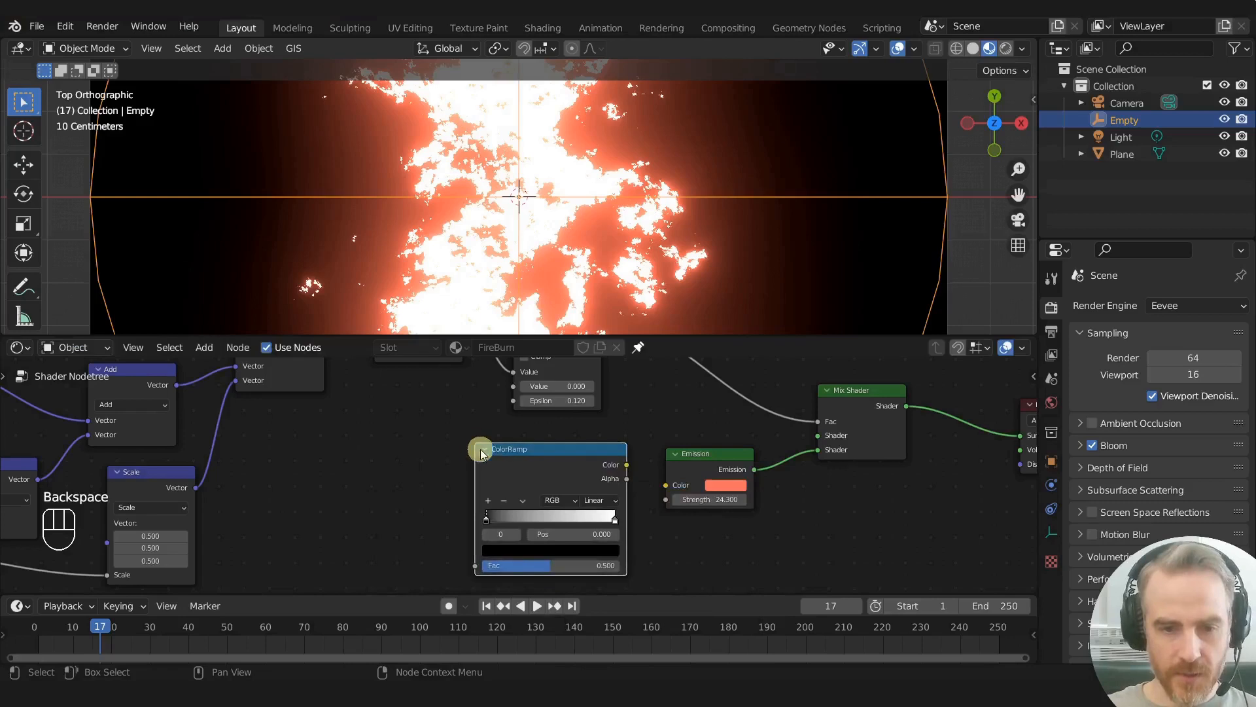
pyautogui.scroll(2, 570, 507)
pyautogui.moveTo(574, 509); pyautogui.dragTo(522, 463, button='middle')
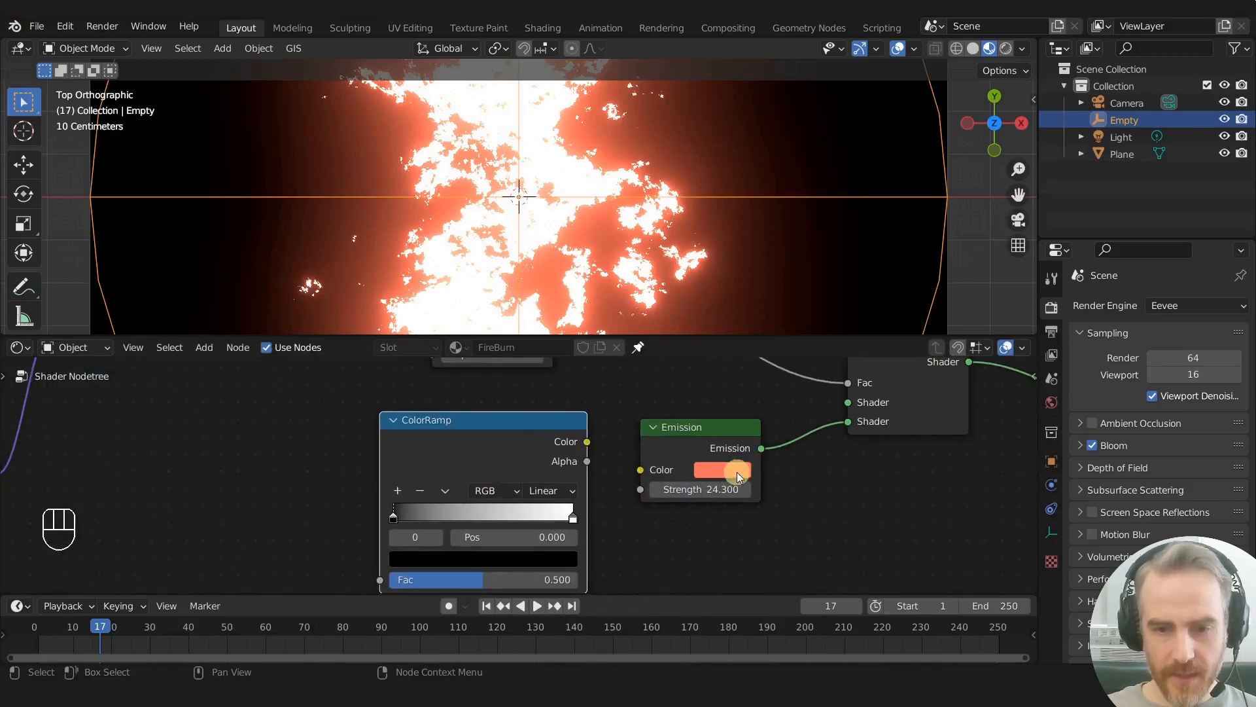
# - Copy the Emission color onto the ColorRamp's white stop and connect the ramp's Color output to the Emission Color
pyautogui.hotkey('ctrl', 'c')
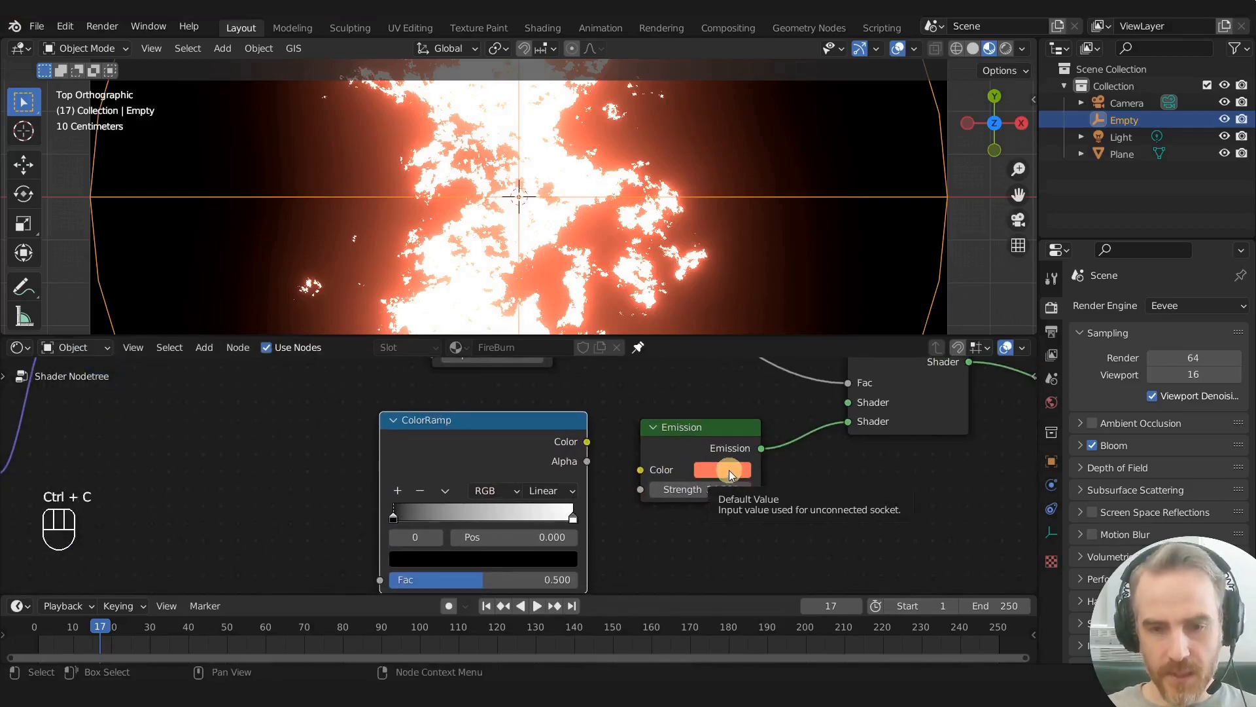
pyautogui.click(573, 518)
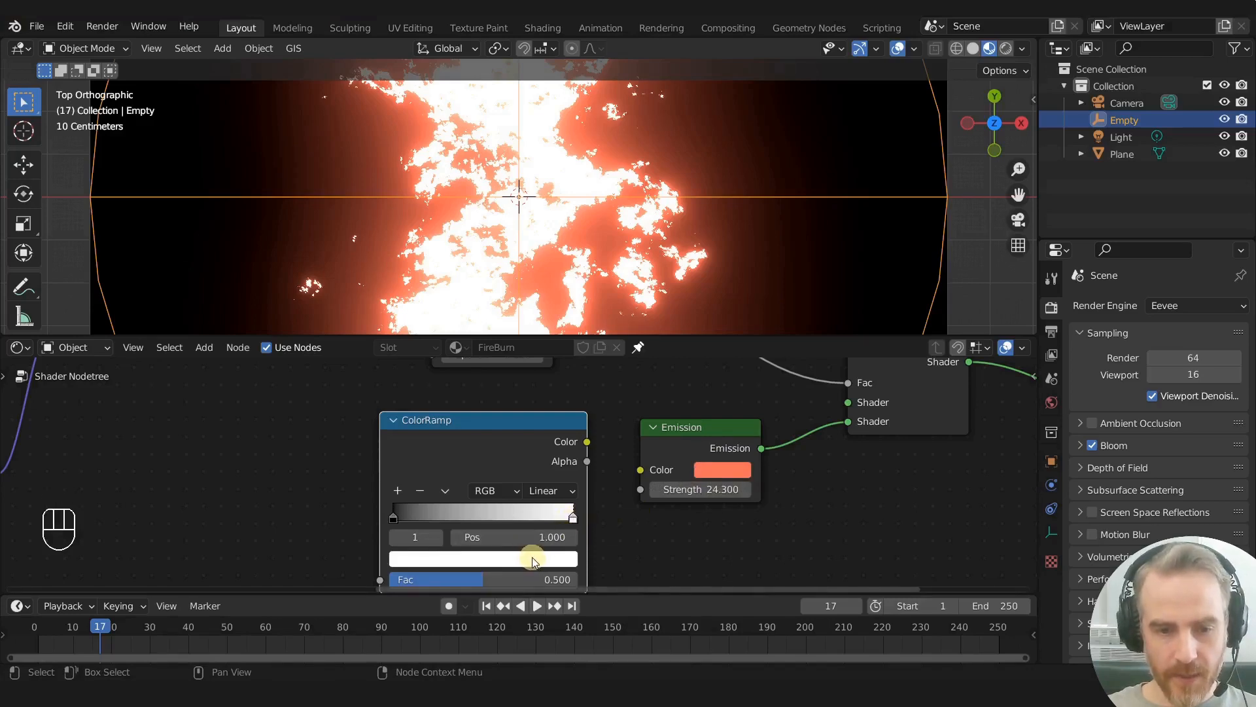
pyautogui.hotkey('ctrl', 'v')
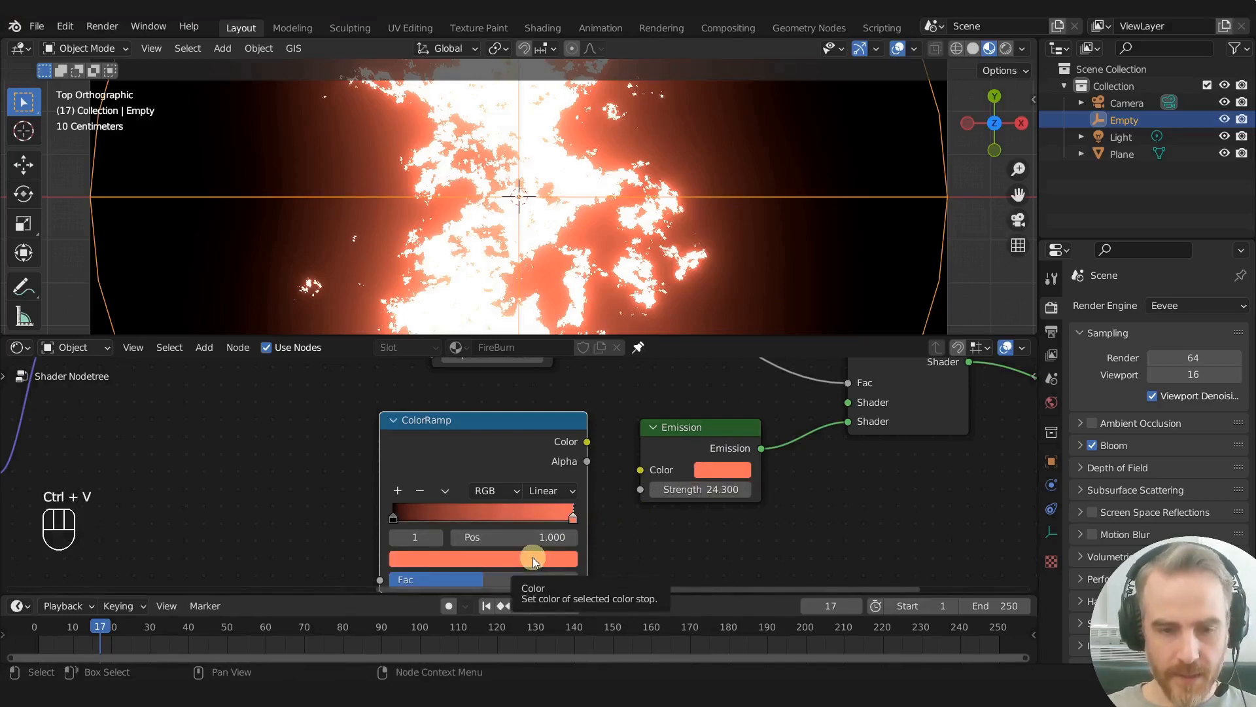
pyautogui.moveTo(587, 442); pyautogui.dragTo(640, 470)
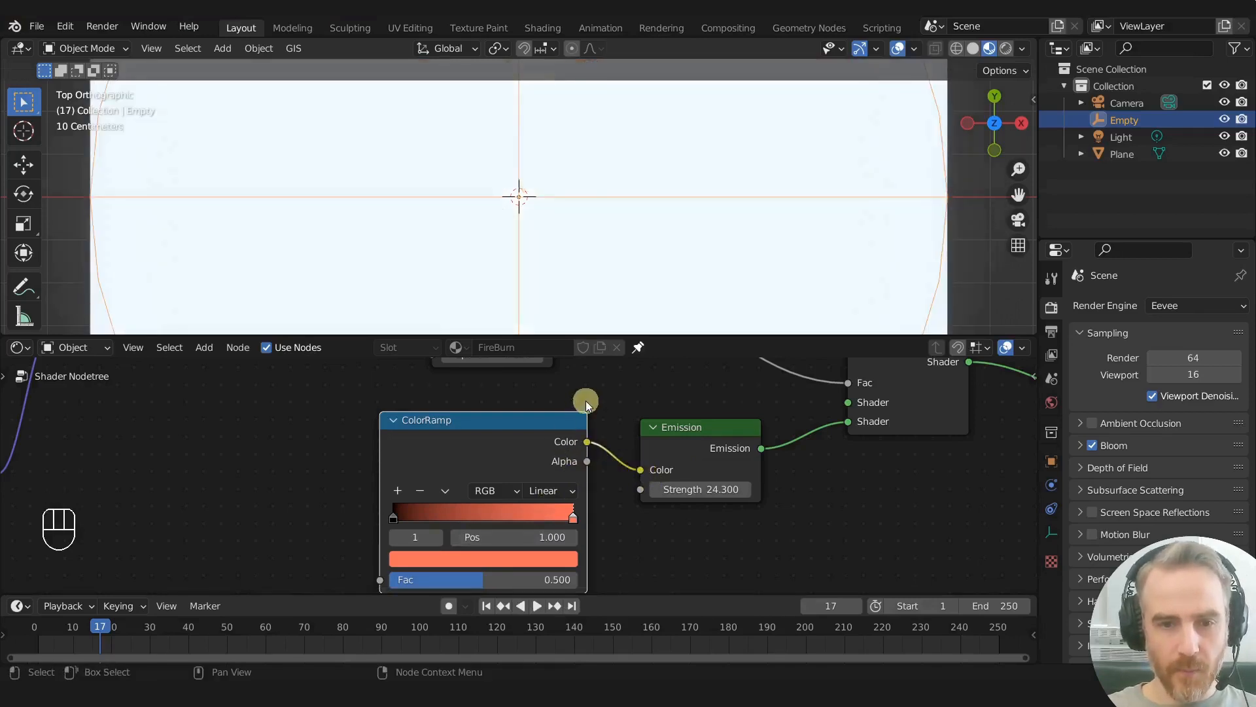
# - Tighten the ColorRamp gradient by moving the black stop inward and the coral stop to position 0.595
pyautogui.scroll(-2, 622, 260)
pyautogui.moveTo(573, 518)
pyautogui.mouseDown()
pyautogui.moveTo(437, 518)
pyautogui.moveTo(548, 519)
pyautogui.mouseUp()
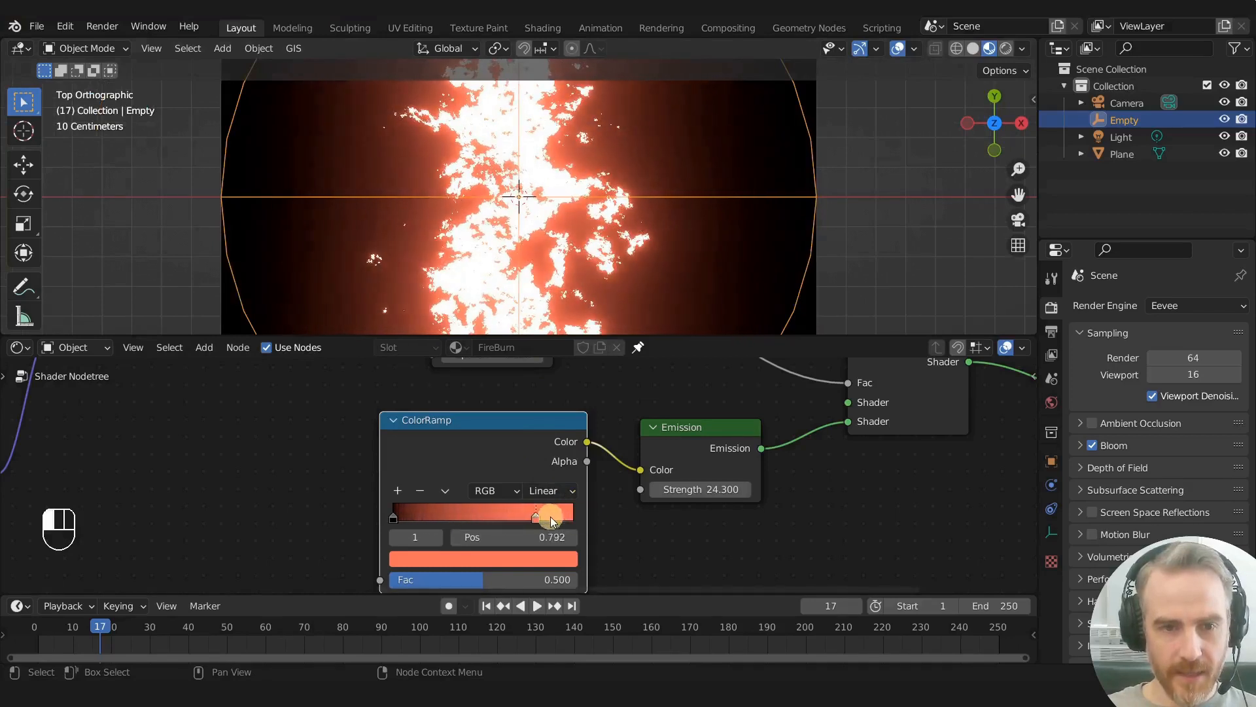
pyautogui.moveTo(396, 517); pyautogui.dragTo(447, 513)
pyautogui.moveTo(553, 516); pyautogui.dragTo(499, 509)
pyautogui.scroll(-3, 597, 307)
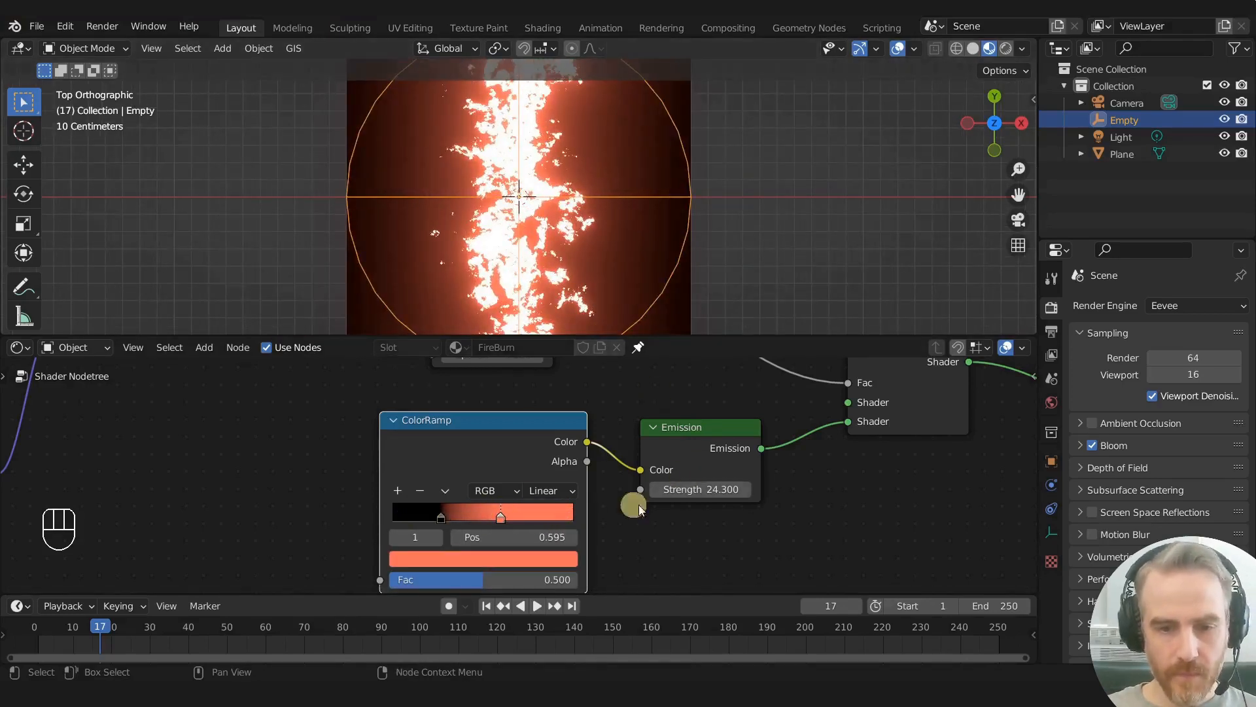
# - Change the color of the ColorRamp stop at 0.595 from coral to light orange
pyautogui.click(509, 560)
pyautogui.moveTo(456, 403); pyautogui.dragTo(446, 406)
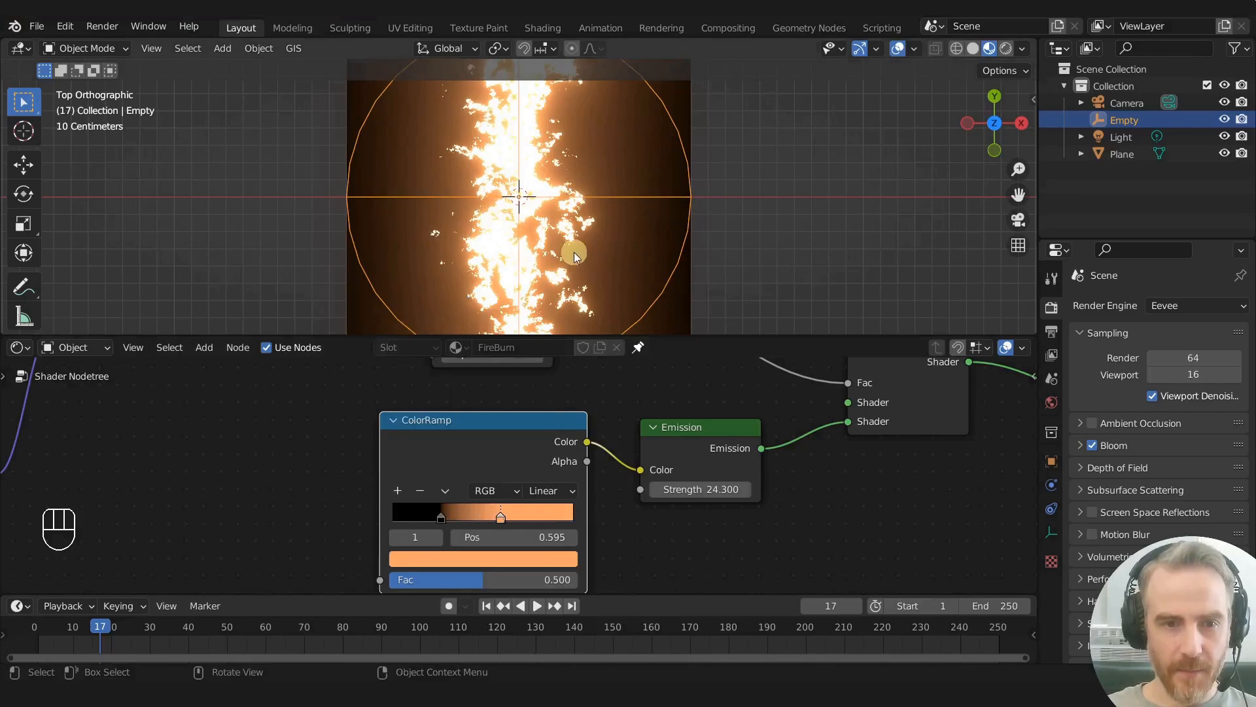
pyautogui.scroll(3, 580, 219)
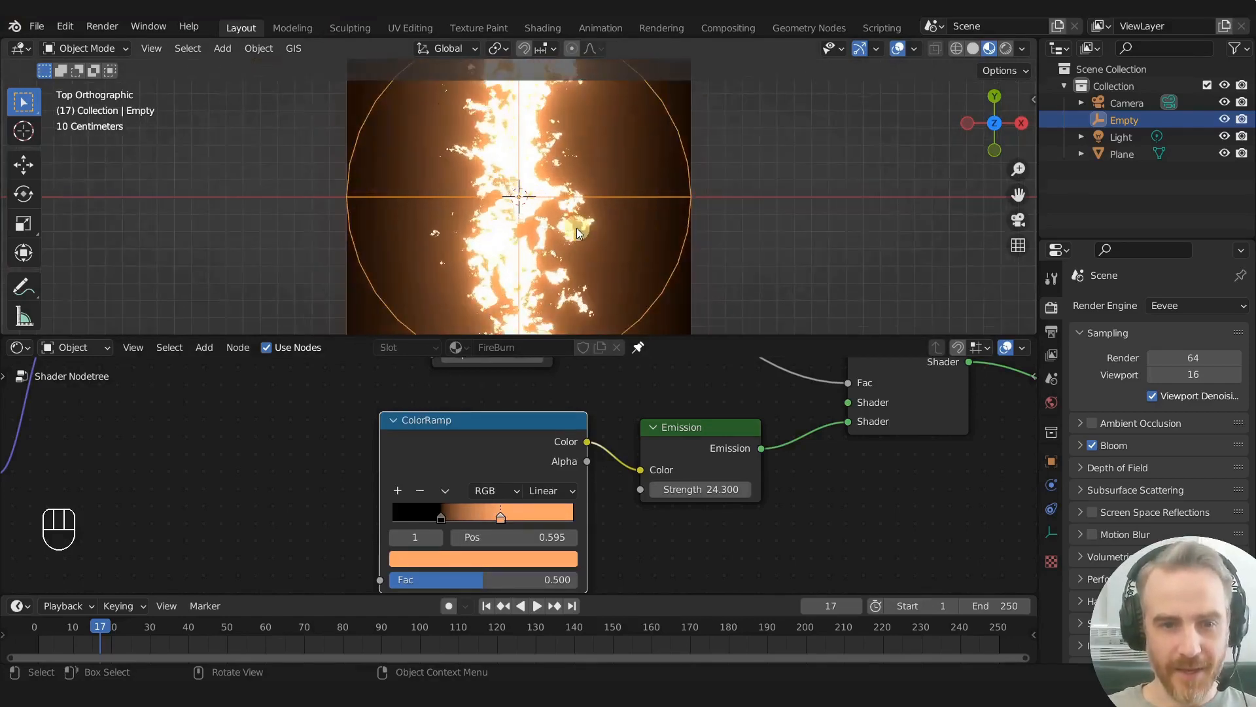
pyautogui.scroll(-1, 575, 229)
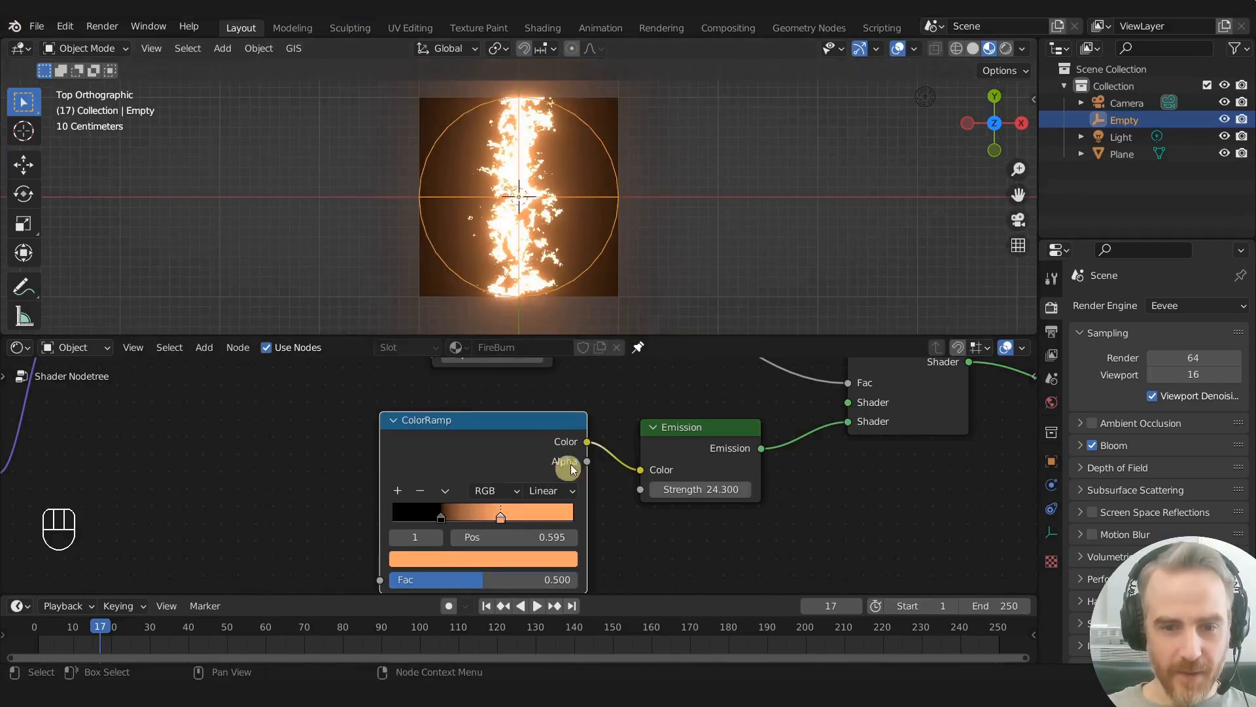
# - Set the Emission node's Strength to 20
pyautogui.moveTo(717, 489); pyautogui.dragTo(710, 489)
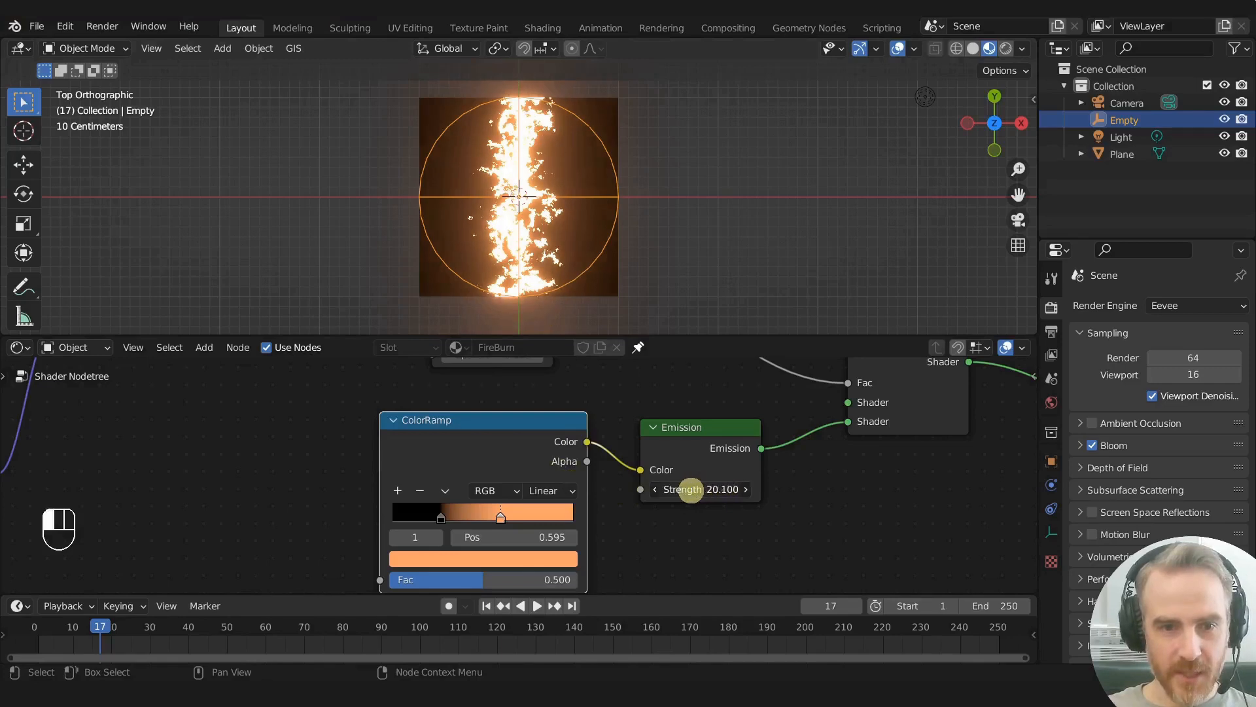
pyautogui.scroll(4, 589, 239)
pyautogui.scroll(1, 585, 234)
pyautogui.moveTo(713, 490)
pyautogui.mouseDown()
pyautogui.moveTo(600, 497)
pyautogui.moveTo(728, 484)
pyautogui.mouseUp()
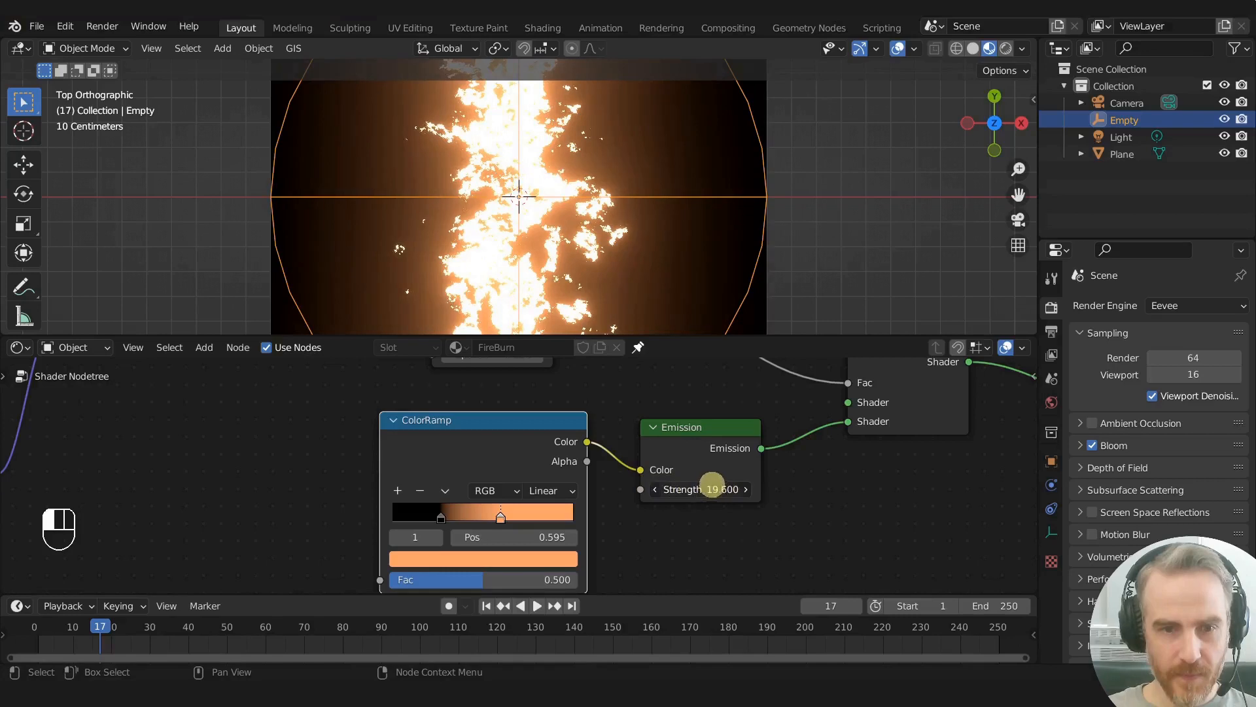
pyautogui.press('Return')
pyautogui.scroll(-4, 542, 165)
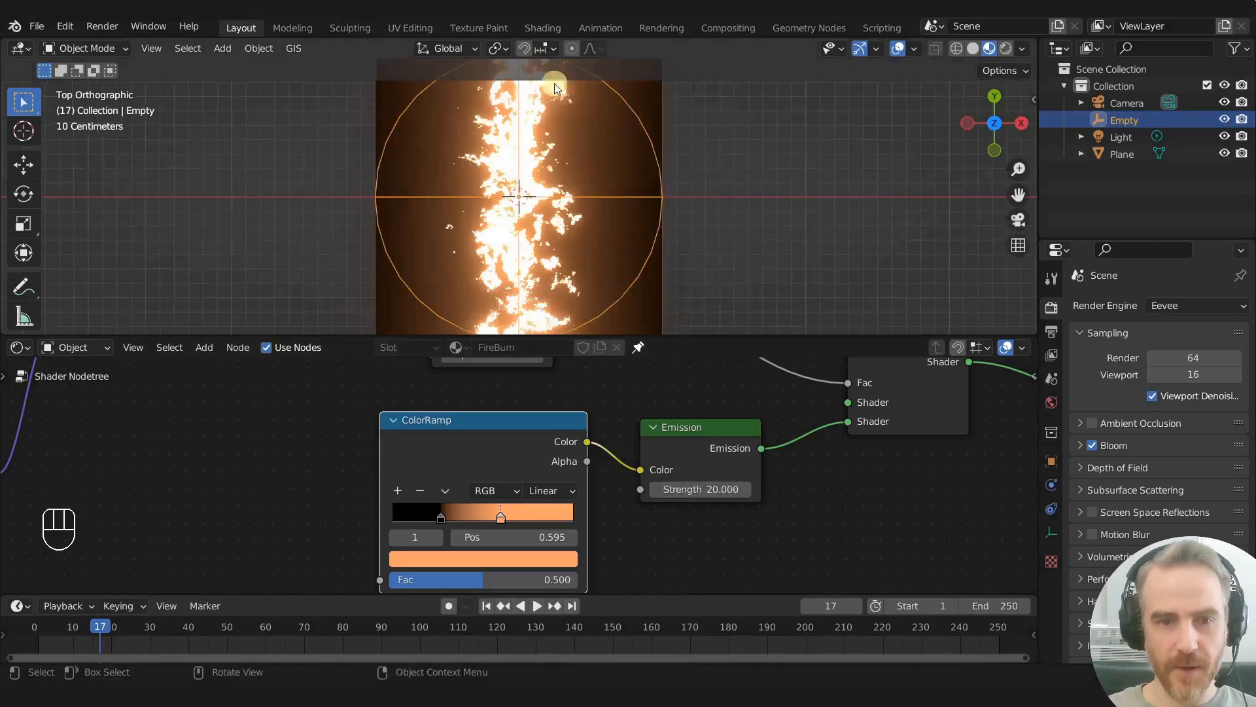
pyautogui.scroll(-3, 674, 395)
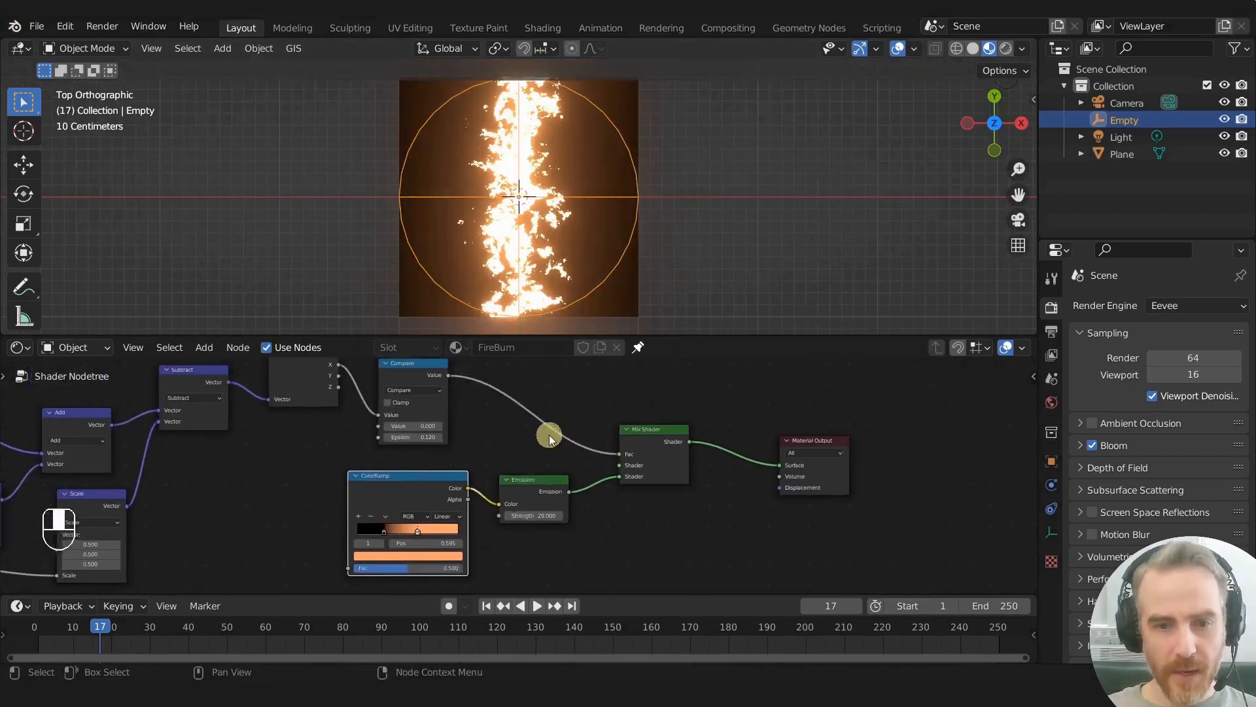
# - Move the ColorRamp and Emission nodes down, then add a Transparent BSDF above them and connect it to the Mix Shader's first Shader input
pyautogui.moveTo(405, 458); pyautogui.dragTo(522, 519)
pyautogui.press('g')
pyautogui.click(518, 555)
pyautogui.hotkey('shift', 'a')
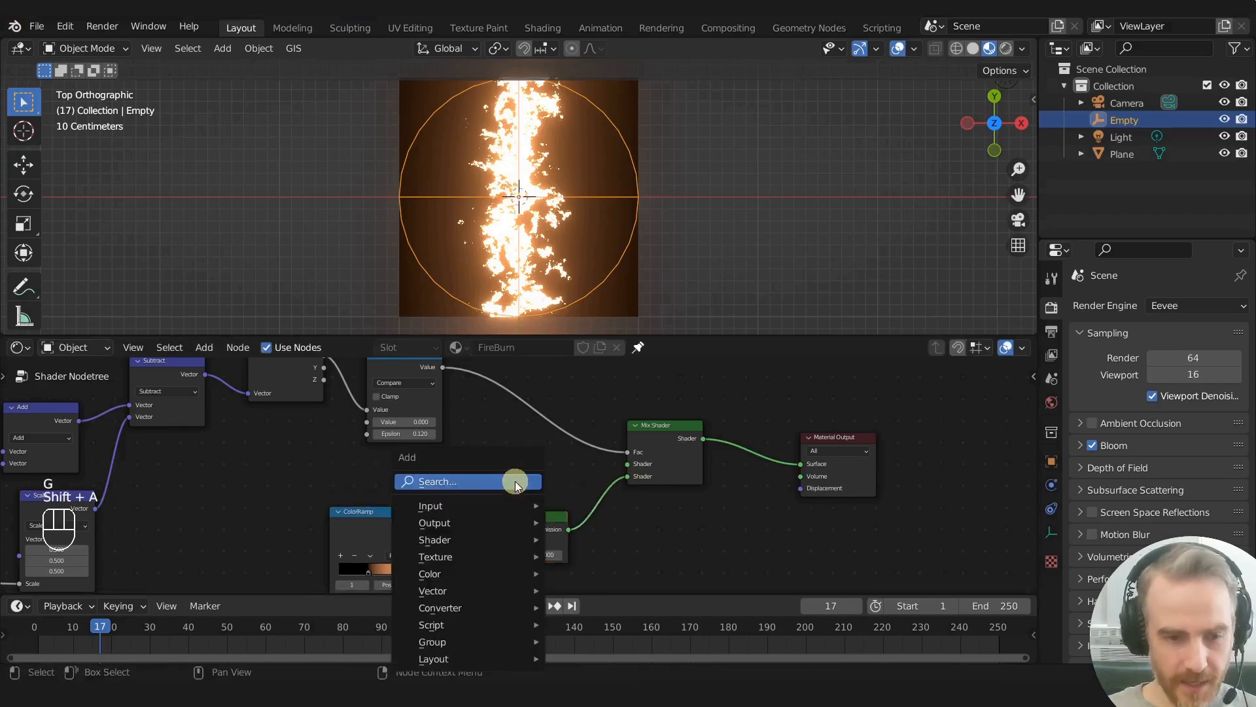
pyautogui.moveTo(469, 538)
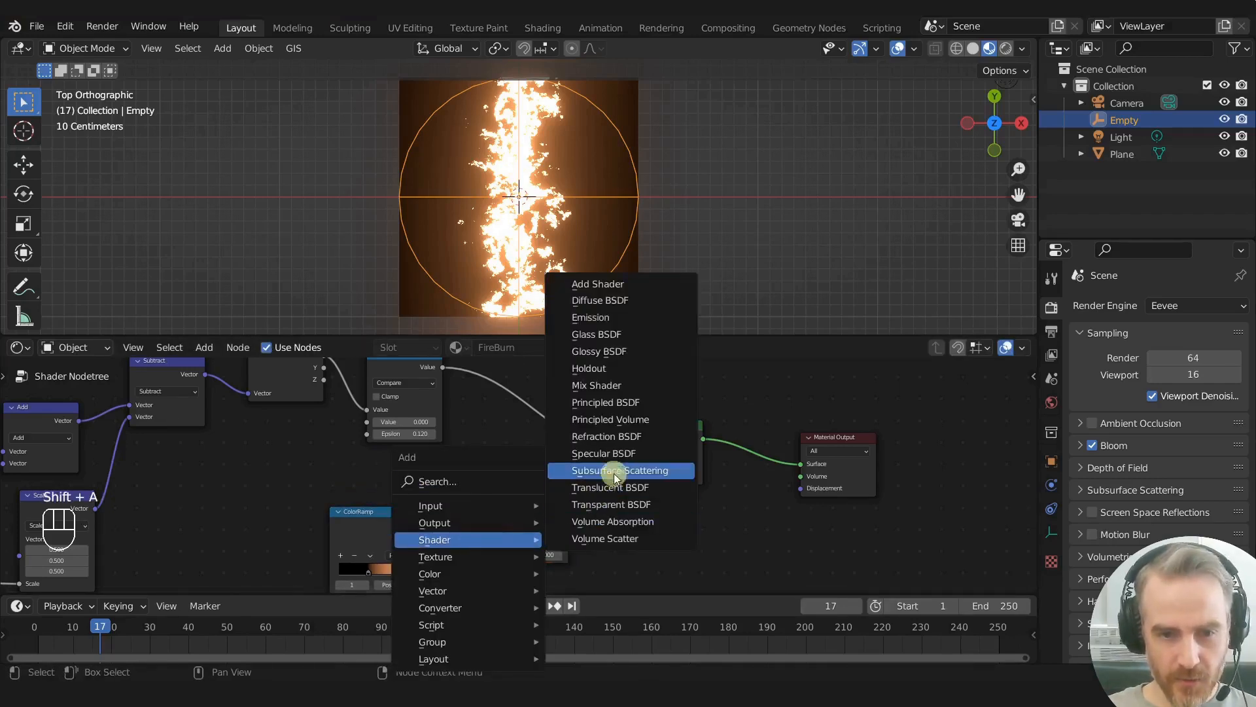
pyautogui.click(605, 508)
pyautogui.click(485, 463)
pyautogui.moveTo(559, 482); pyautogui.dragTo(628, 464)
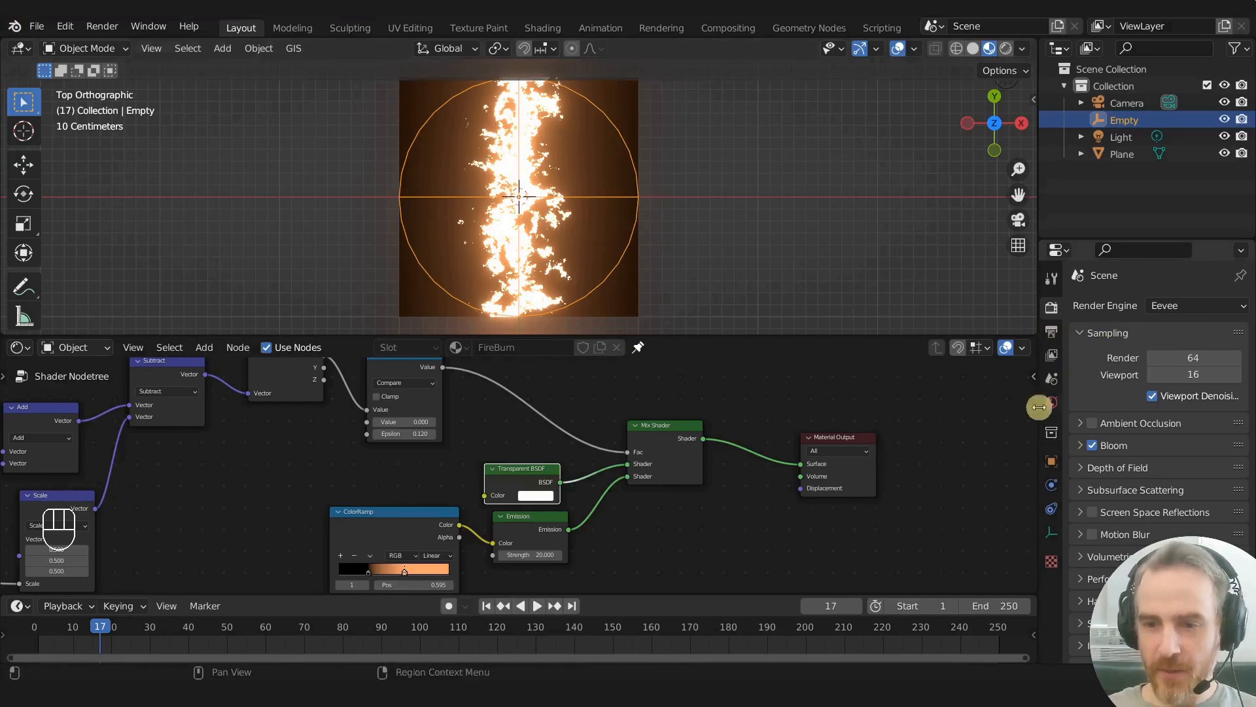
# - Select the plane and set the FireBurn material's Blend Mode to Alpha Blend
pyautogui.click(612, 92)
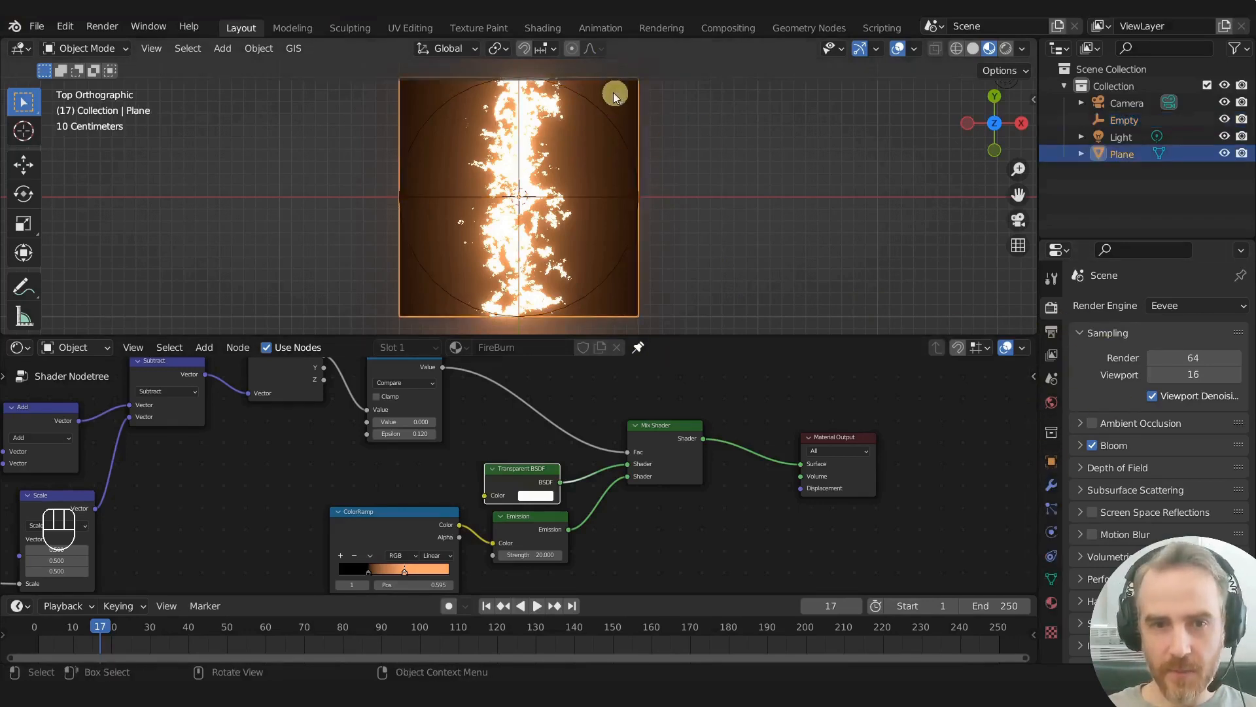
pyautogui.scroll(-10, 1099, 421)
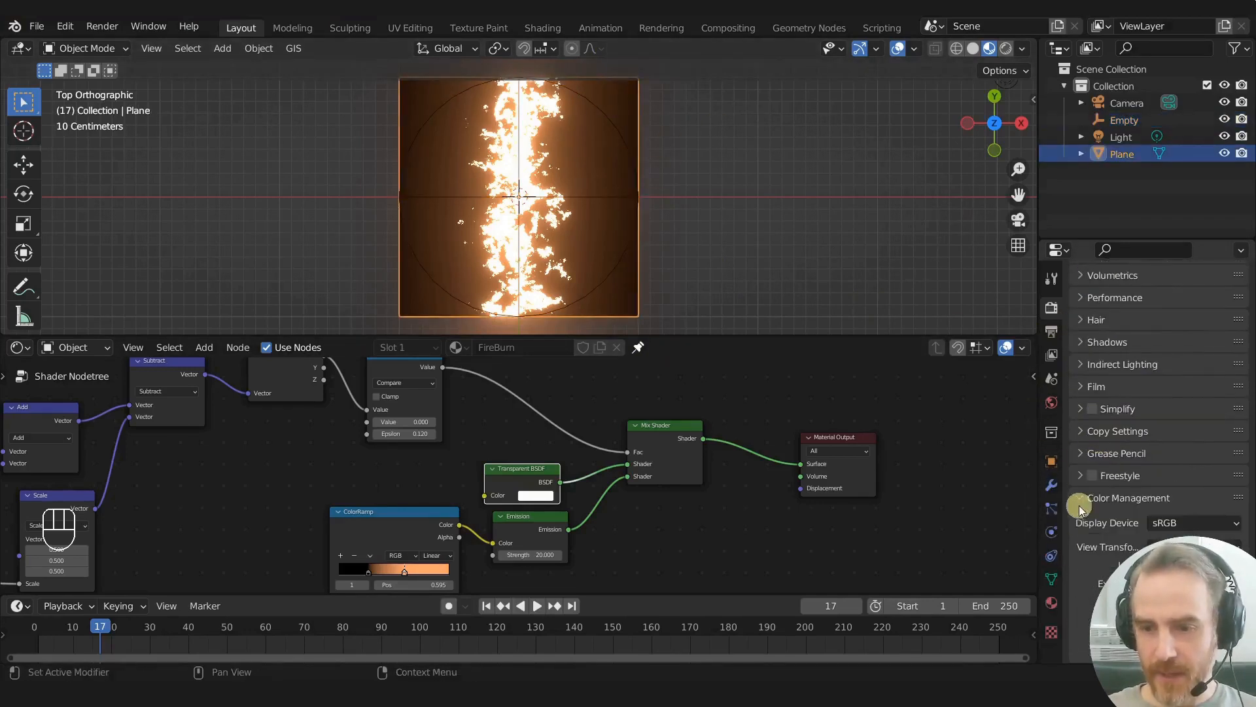
pyautogui.click(1048, 603)
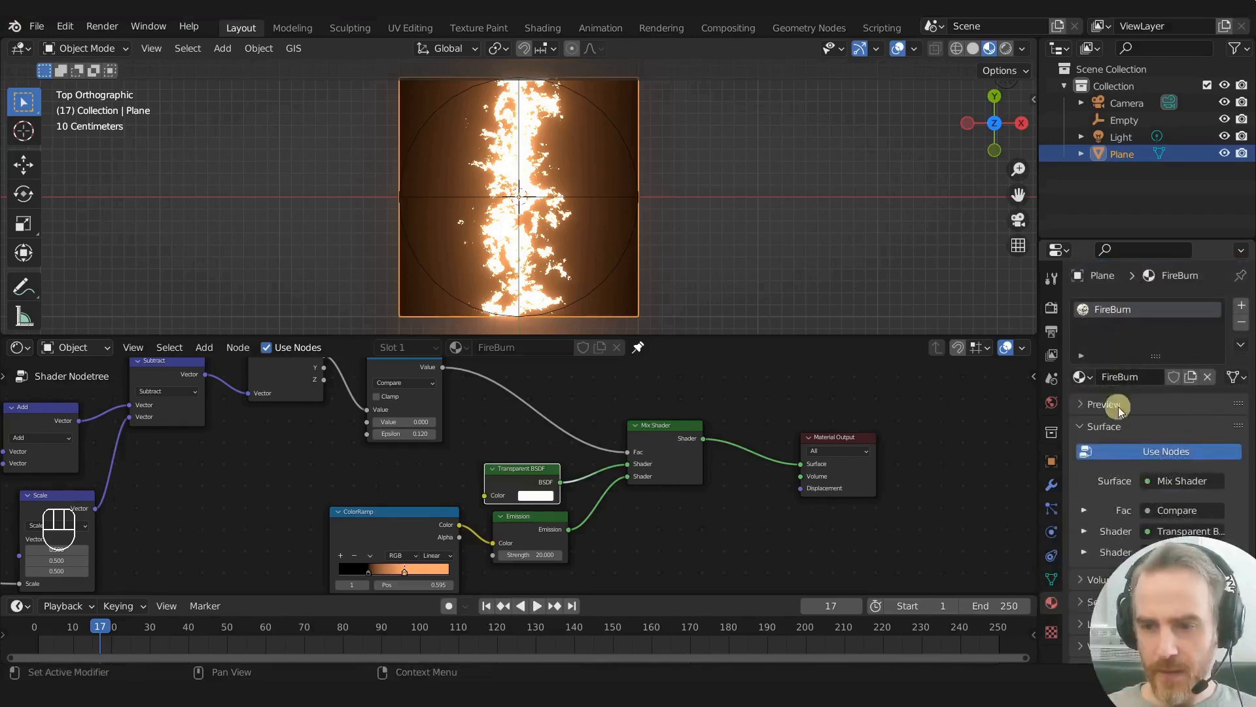
pyautogui.click(1107, 593)
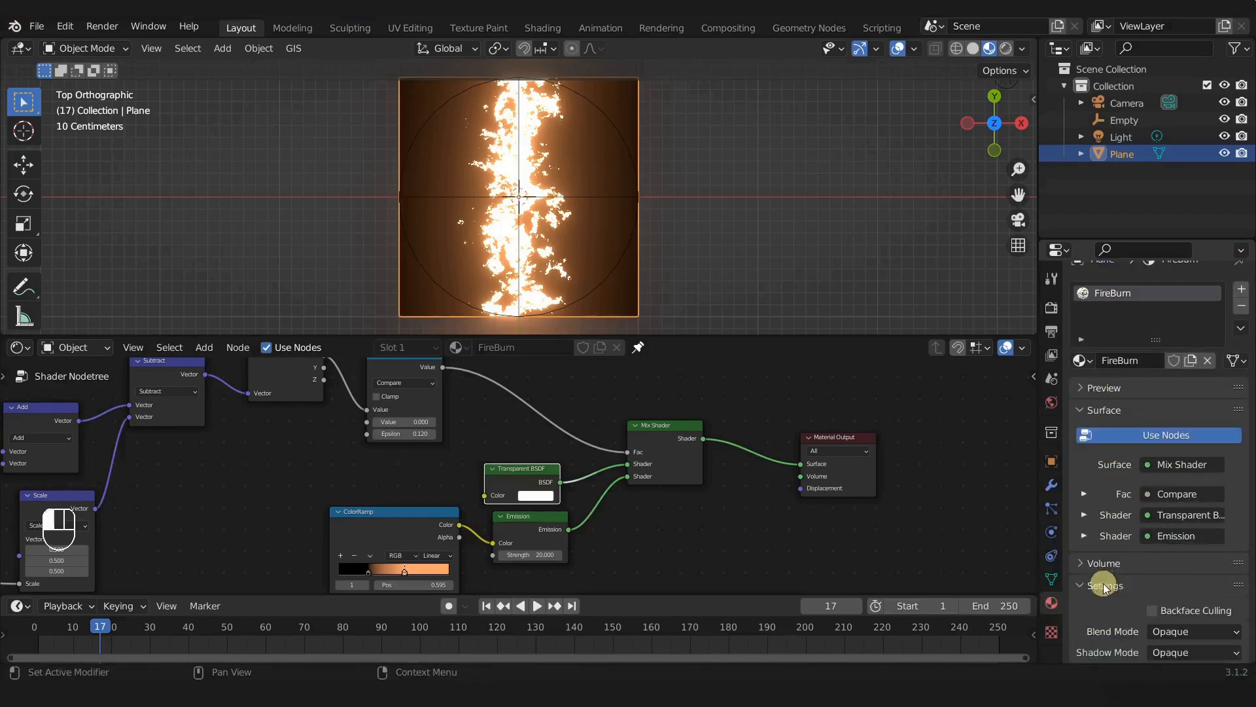
pyautogui.scroll(-6, 1117, 585)
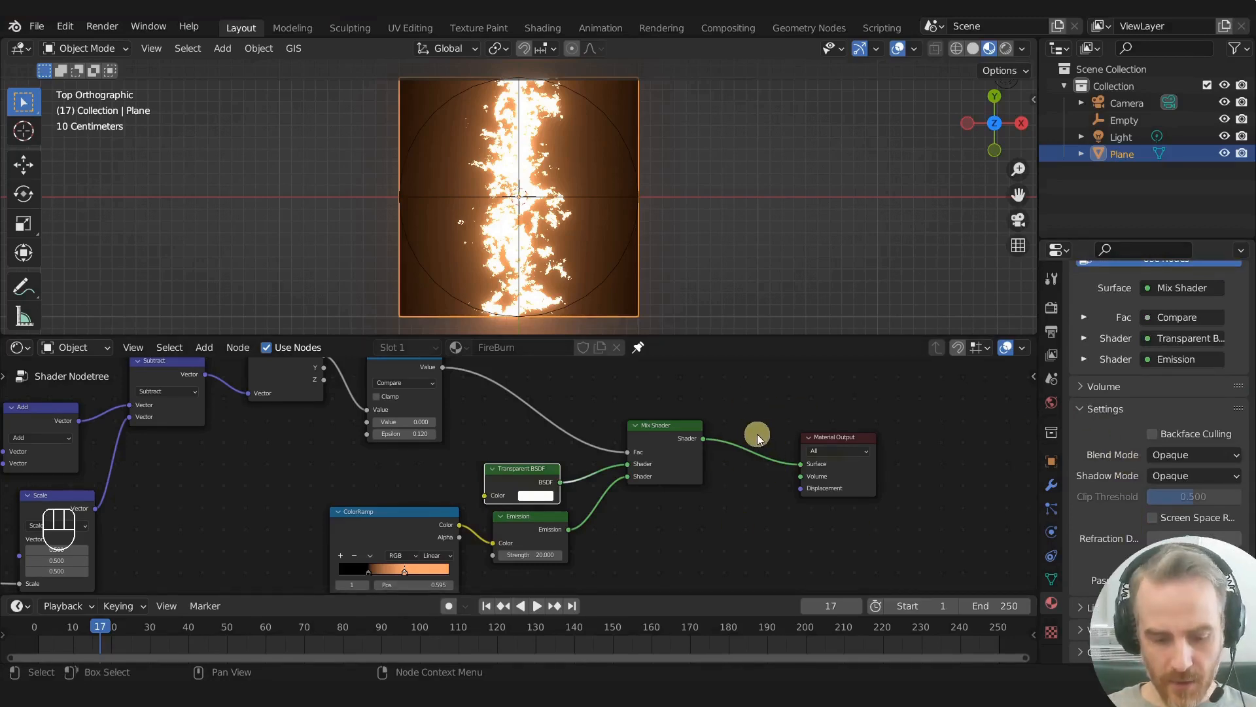
pyautogui.press('n')
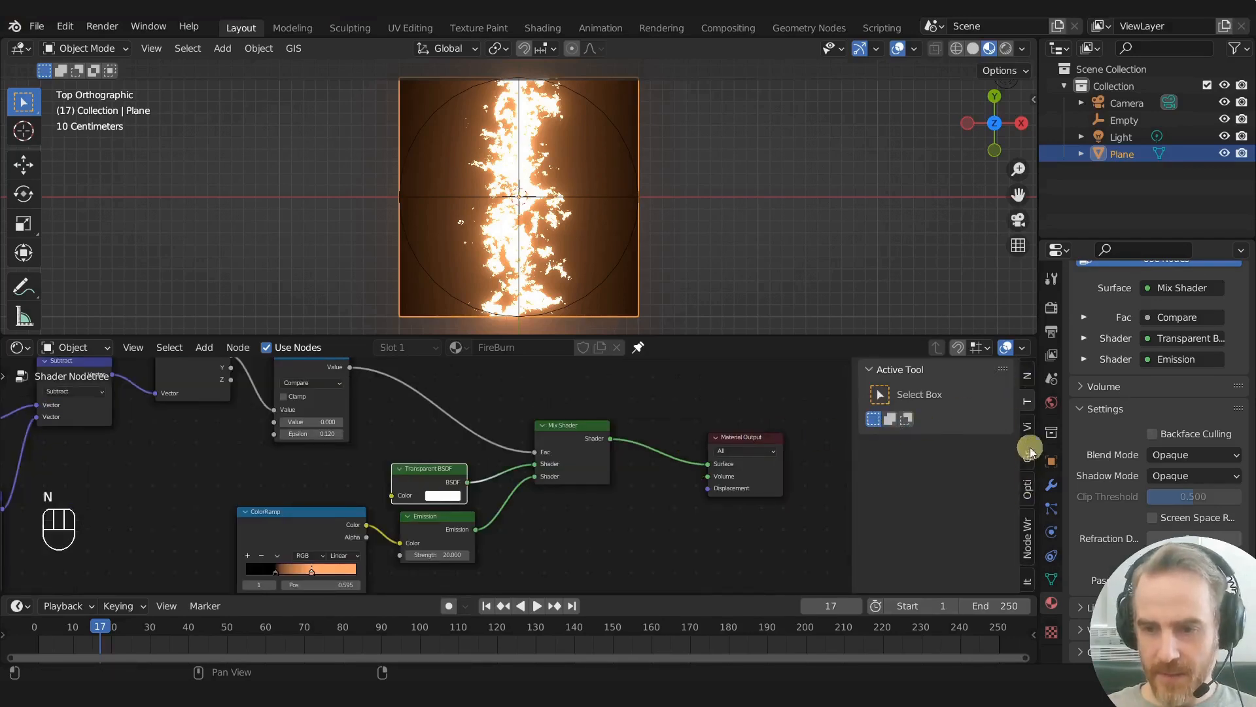
pyautogui.click(1027, 492)
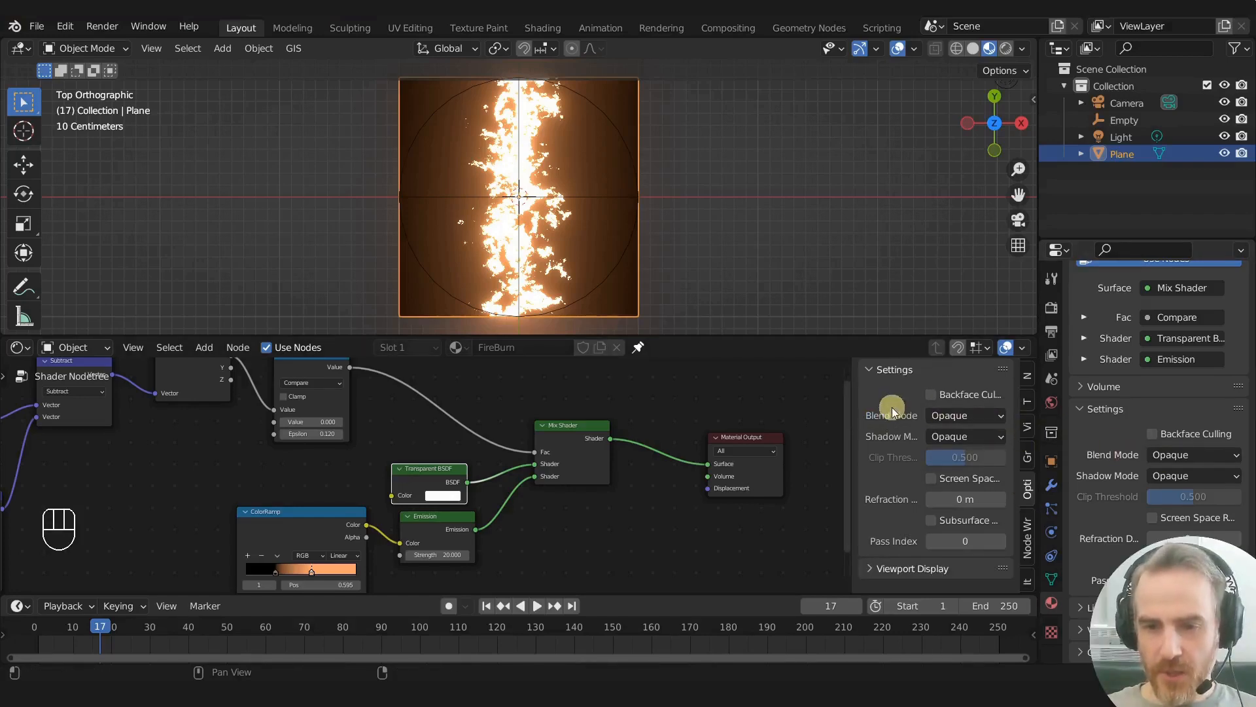
pyautogui.click(964, 417)
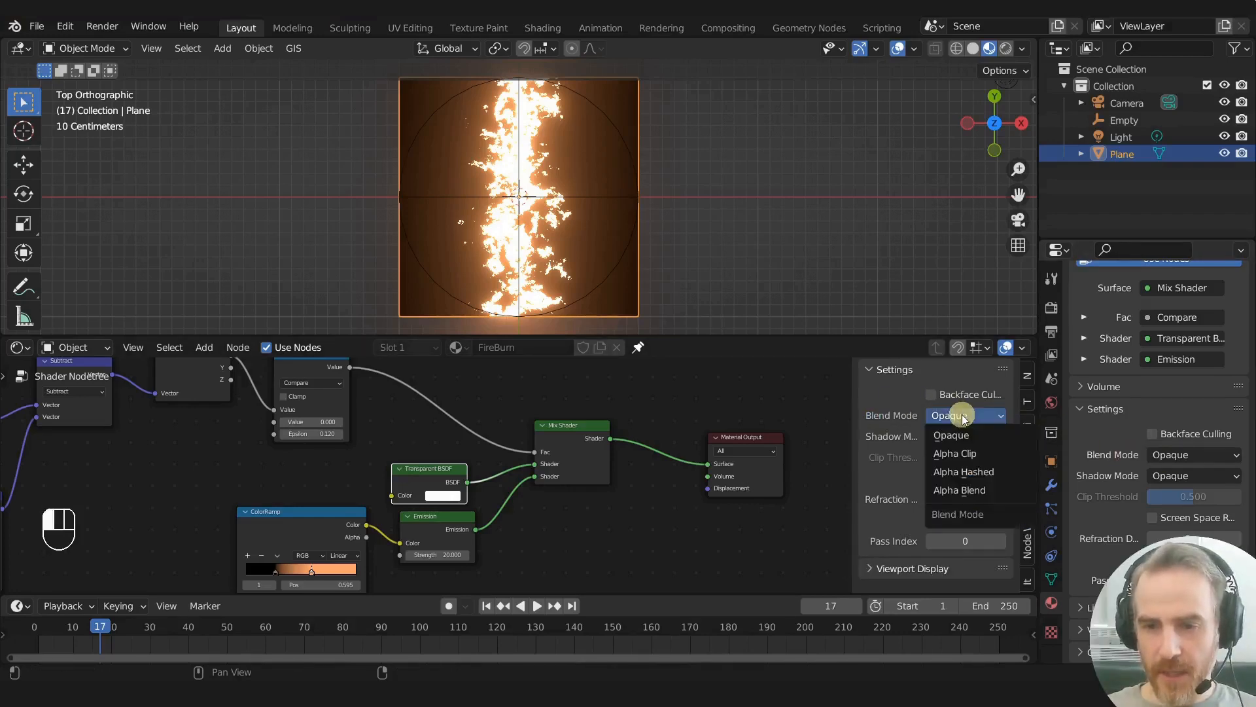
pyautogui.click(971, 491)
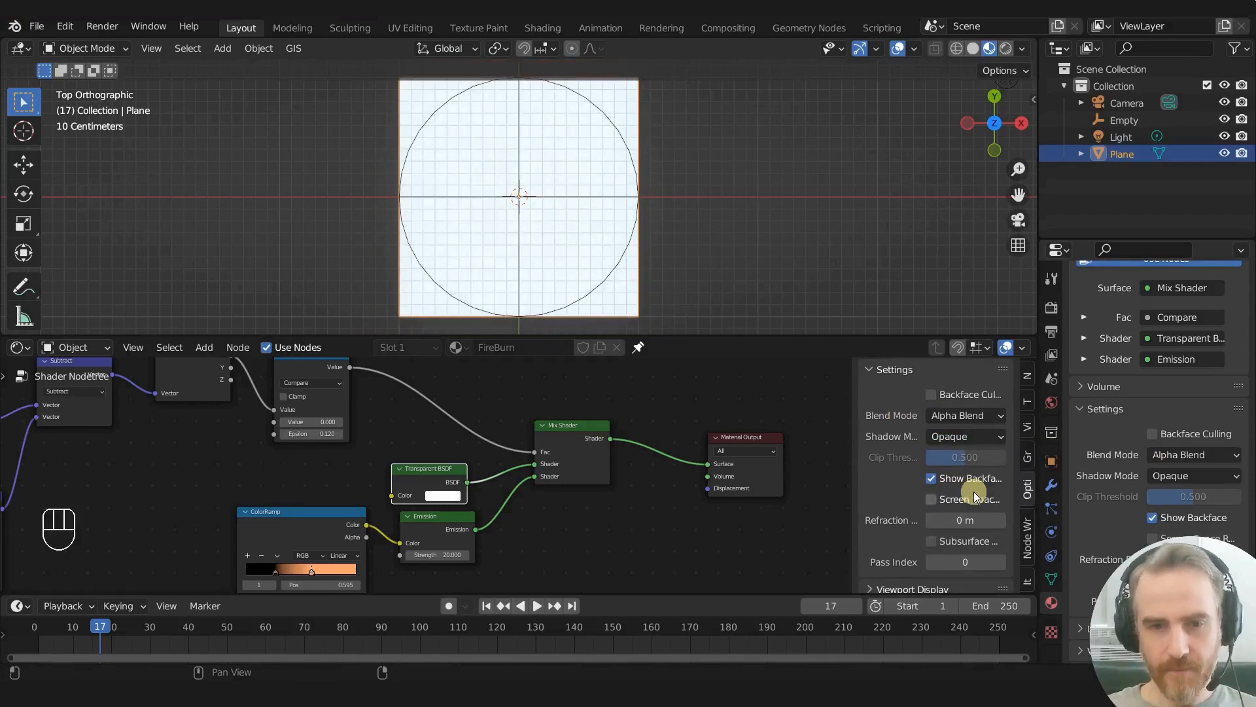
pyautogui.scroll(2, 579, 166)
pyautogui.scroll(-2, 623, 155)
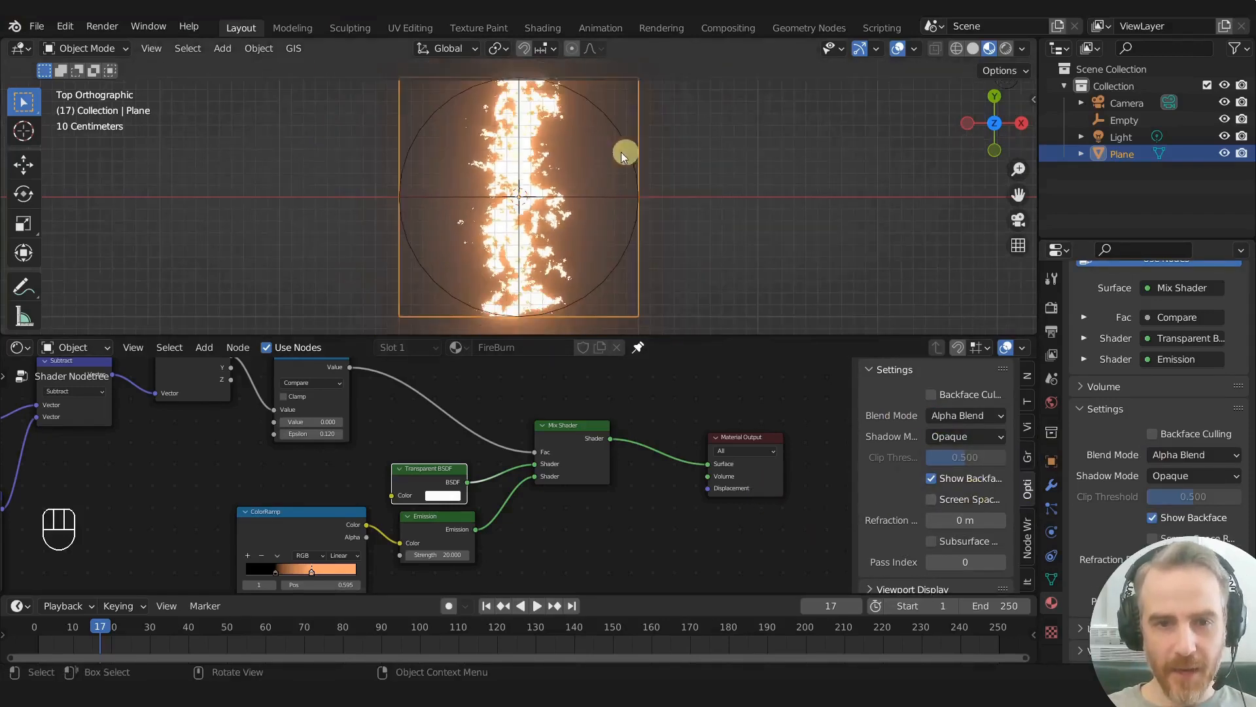
# - Hide the viewport overlays and move the Empty around the plane to test the burn, placing it back near the centre
pyautogui.click(897, 51)
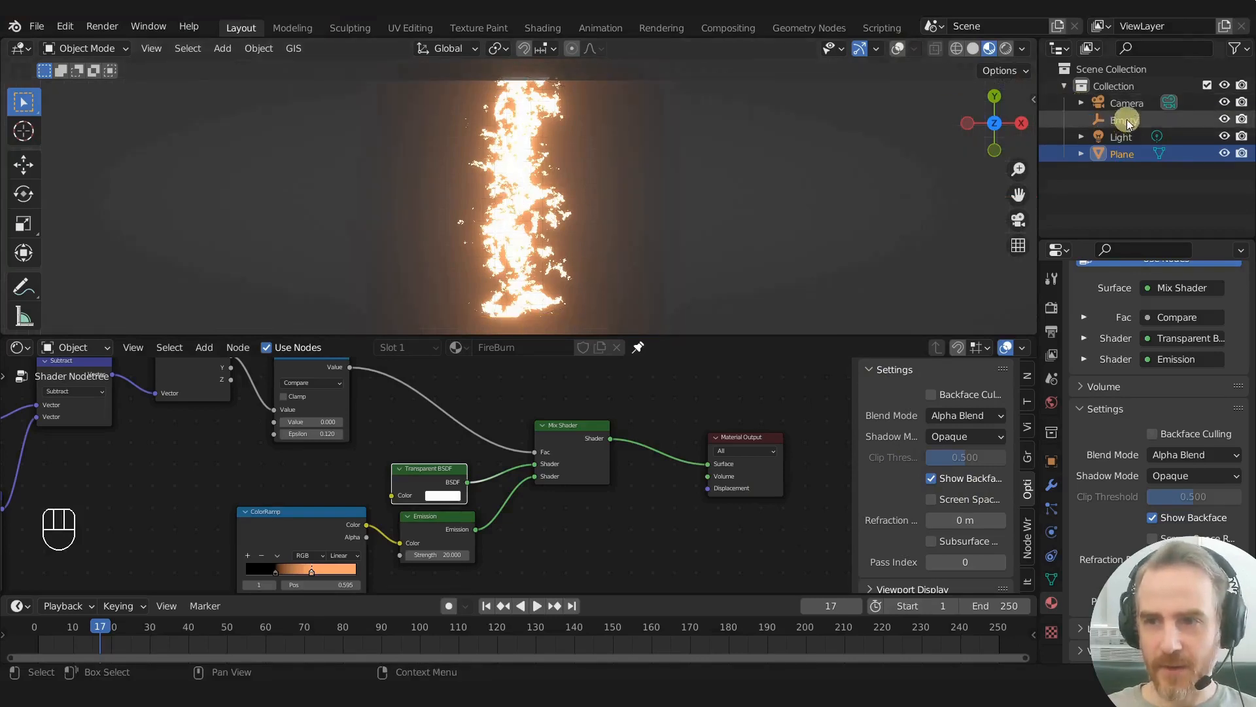
pyautogui.click(1073, 121)
pyautogui.press('g')
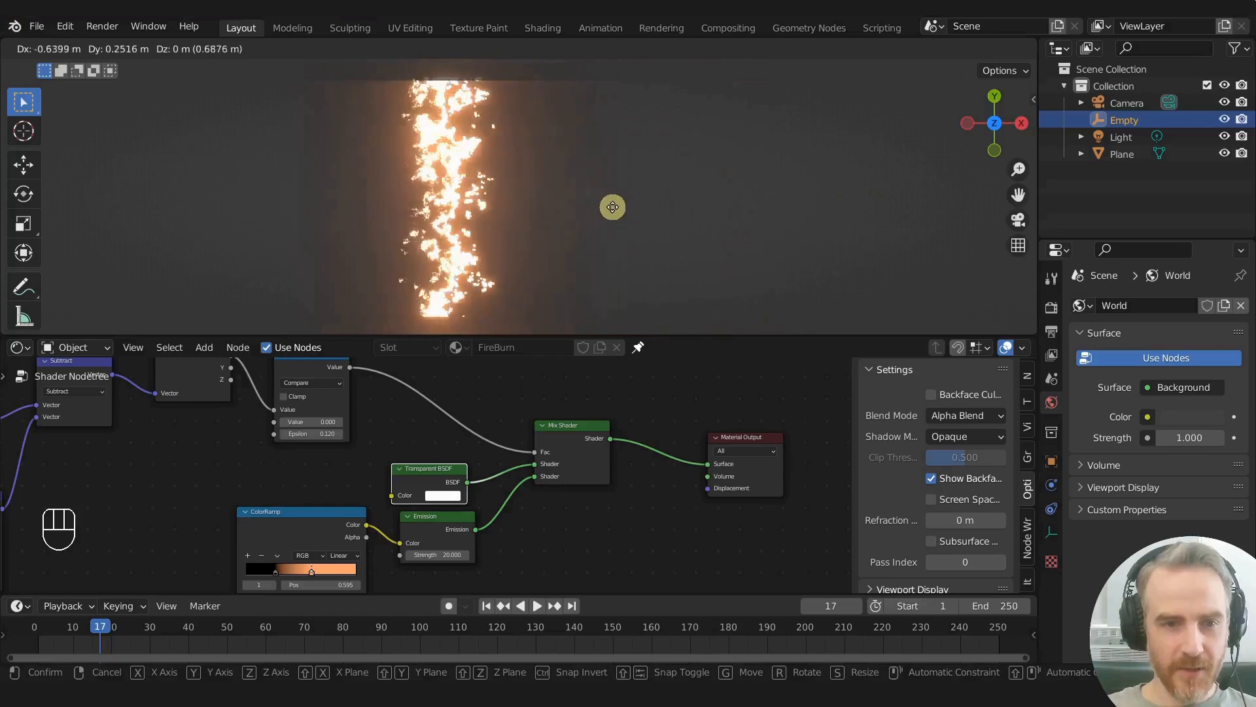
pyautogui.click(615, 261)
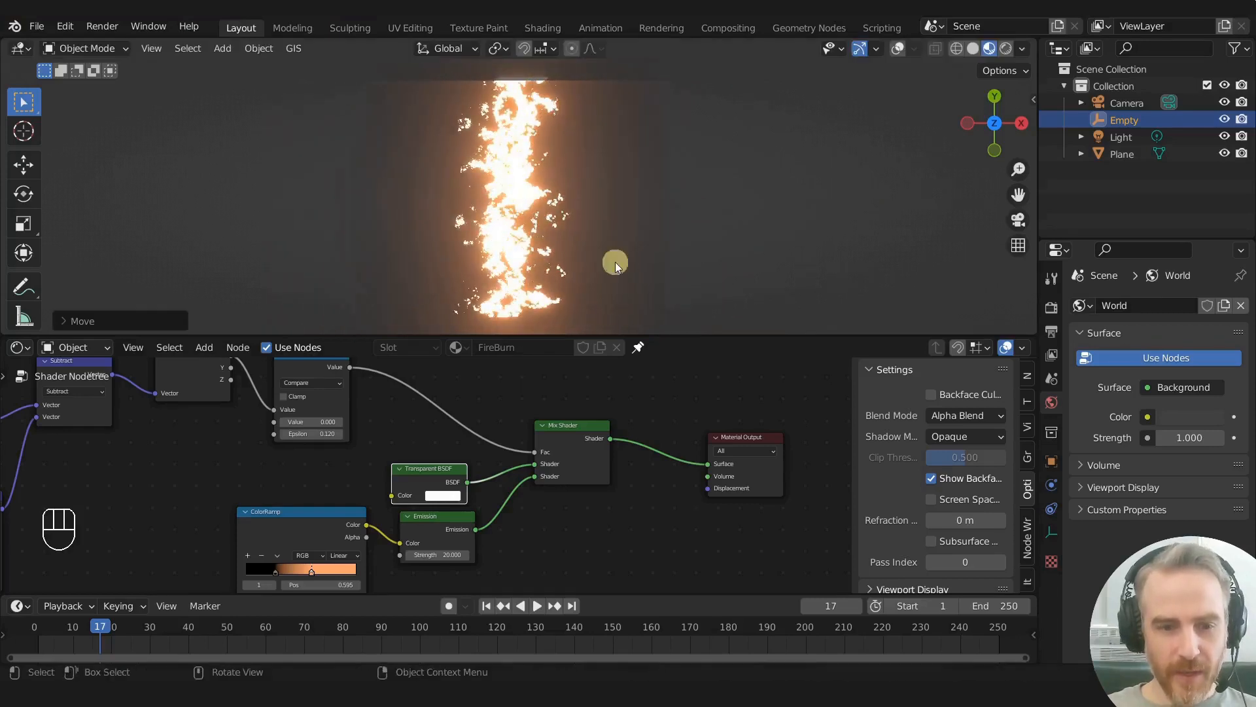
# - Set the Noise Texture's Scale to 10.8 and the Value node that drives both Scale nodes to 2.88
pyautogui.moveTo(401, 435); pyautogui.dragTo(582, 432, button='middle')
pyautogui.press('shift')
pyautogui.keyDown('shift'); pyautogui.moveTo(542, 417); pyautogui.dragTo(537, 417); pyautogui.keyUp('shift')
pyautogui.scroll(-3, 339, 465)
pyautogui.keyDown('shift'); pyautogui.moveTo(348, 476); pyautogui.dragTo(701, 401, button='middle'); pyautogui.keyUp('shift')
pyautogui.scroll(3, 355, 501)
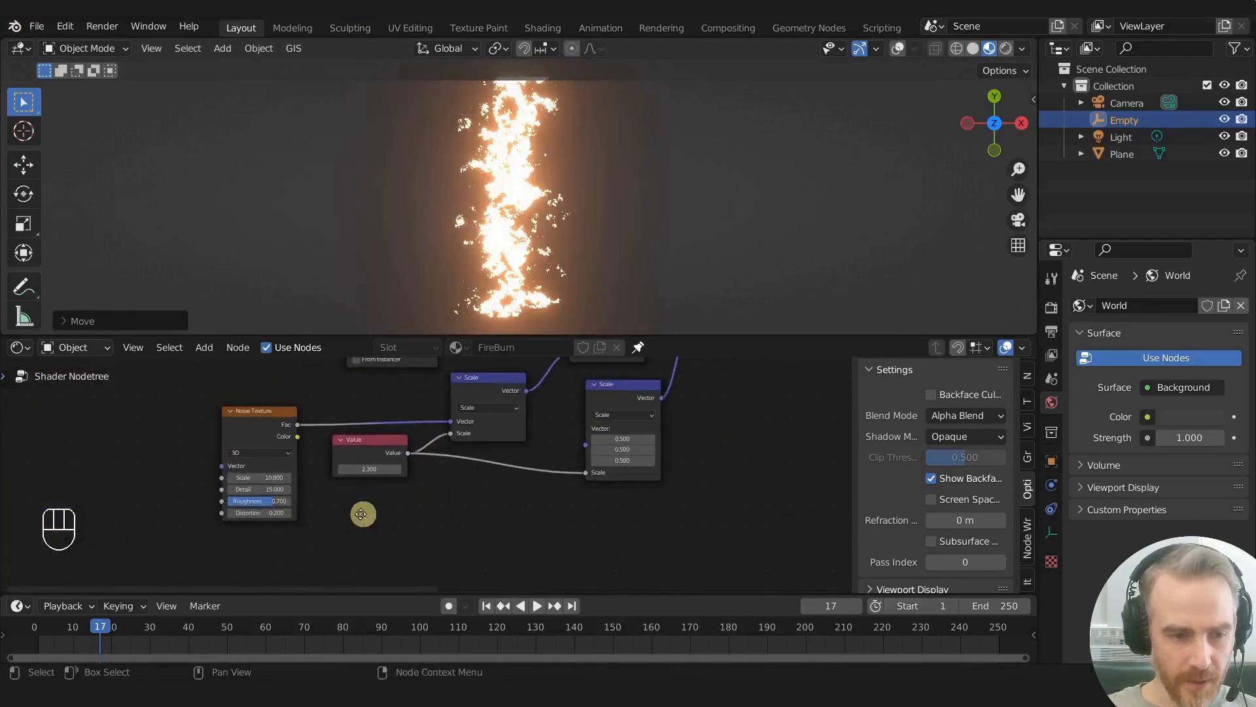
pyautogui.moveTo(352, 516); pyautogui.dragTo(554, 505, button='middle')
pyautogui.scroll(2, 511, 504)
pyautogui.moveTo(484, 466)
pyautogui.mouseDown()
pyautogui.moveTo(516, 456)
pyautogui.moveTo(483, 451)
pyautogui.moveTo(499, 454)
pyautogui.moveTo(499, 471)
pyautogui.mouseUp()
pyautogui.moveTo(635, 456)
pyautogui.keyDown('shift'); pyautogui.mouseDown()
pyautogui.moveTo(487, 457)
pyautogui.moveTo(766, 449)
pyautogui.moveTo(659, 457)
pyautogui.mouseUp(); pyautogui.keyUp('shift')
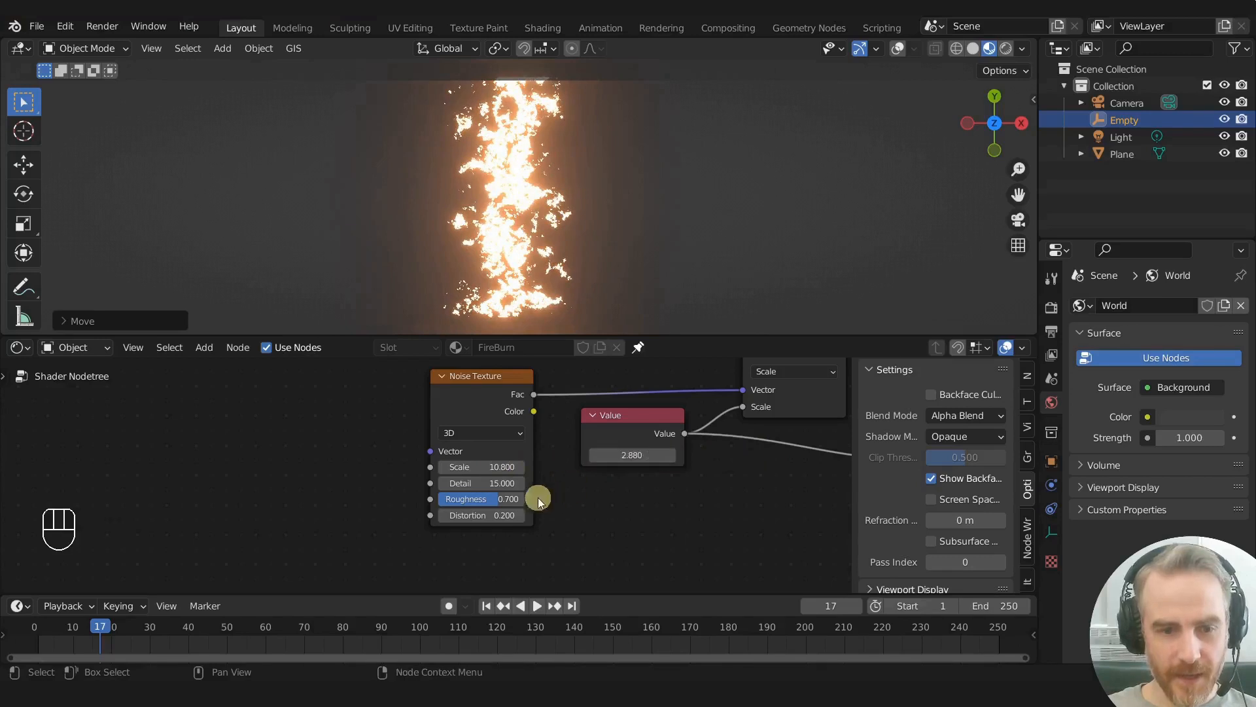
# - Round the Value node beside the Noise Texture up to 3
pyautogui.scroll(3, 559, 480)
pyautogui.doubleClick(670, 446)
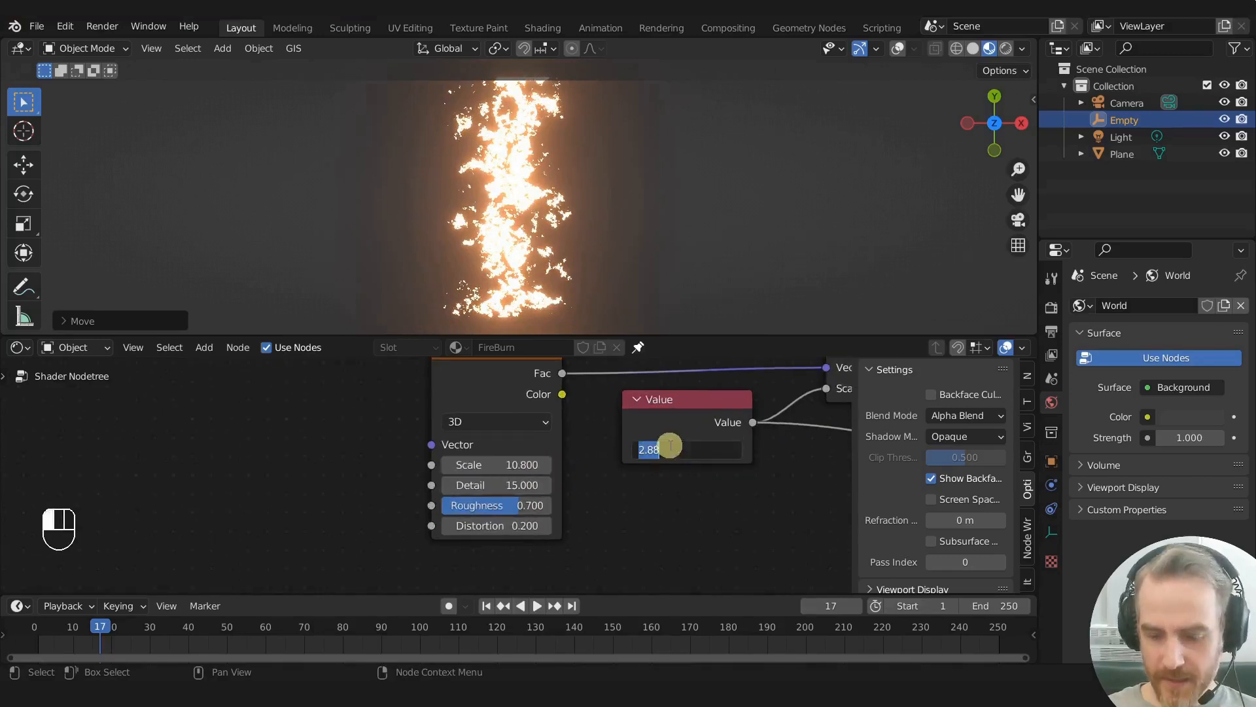
pyautogui.write('2.9')
pyautogui.press('Return')
pyautogui.click(682, 452)
pyautogui.write('3')
pyautogui.press('Return')
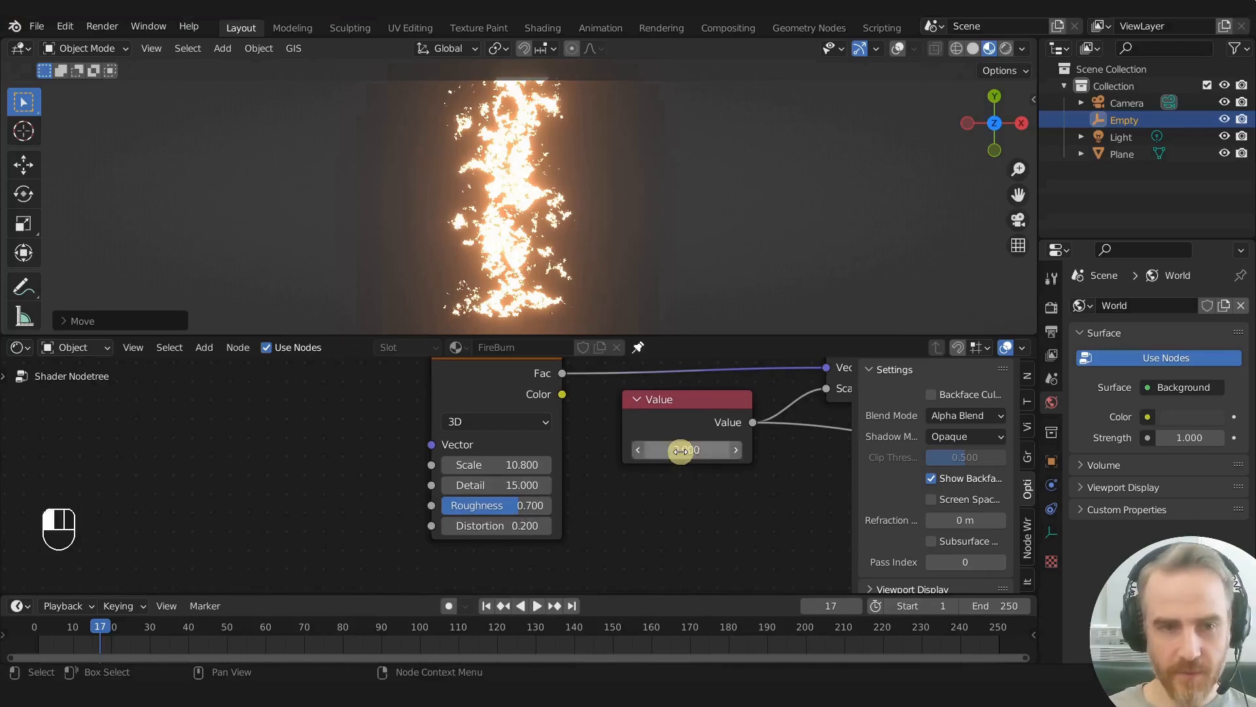
# - Try a lower Detail on the Noise Texture and set it back to 15
pyautogui.click(517, 484)
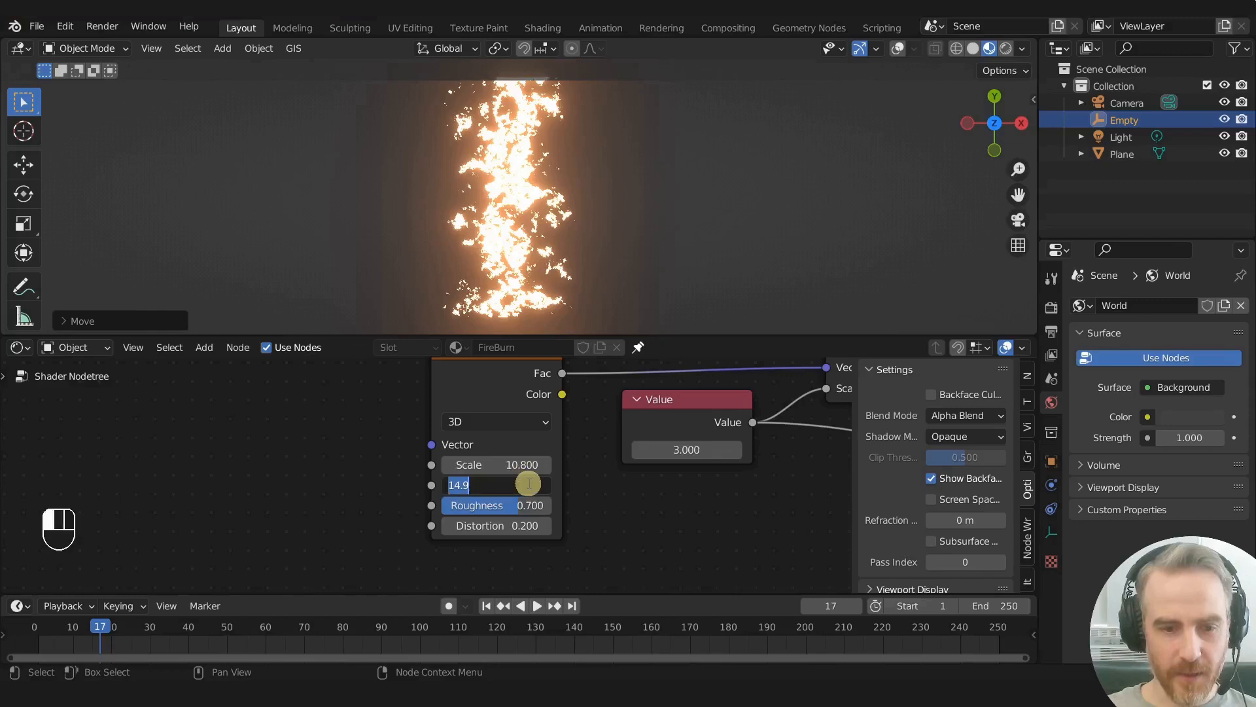
pyautogui.press('Return')
pyautogui.moveTo(460, 485)
pyautogui.mouseDown()
pyautogui.moveTo(414, 478)
pyautogui.moveTo(445, 476)
pyautogui.mouseUp()
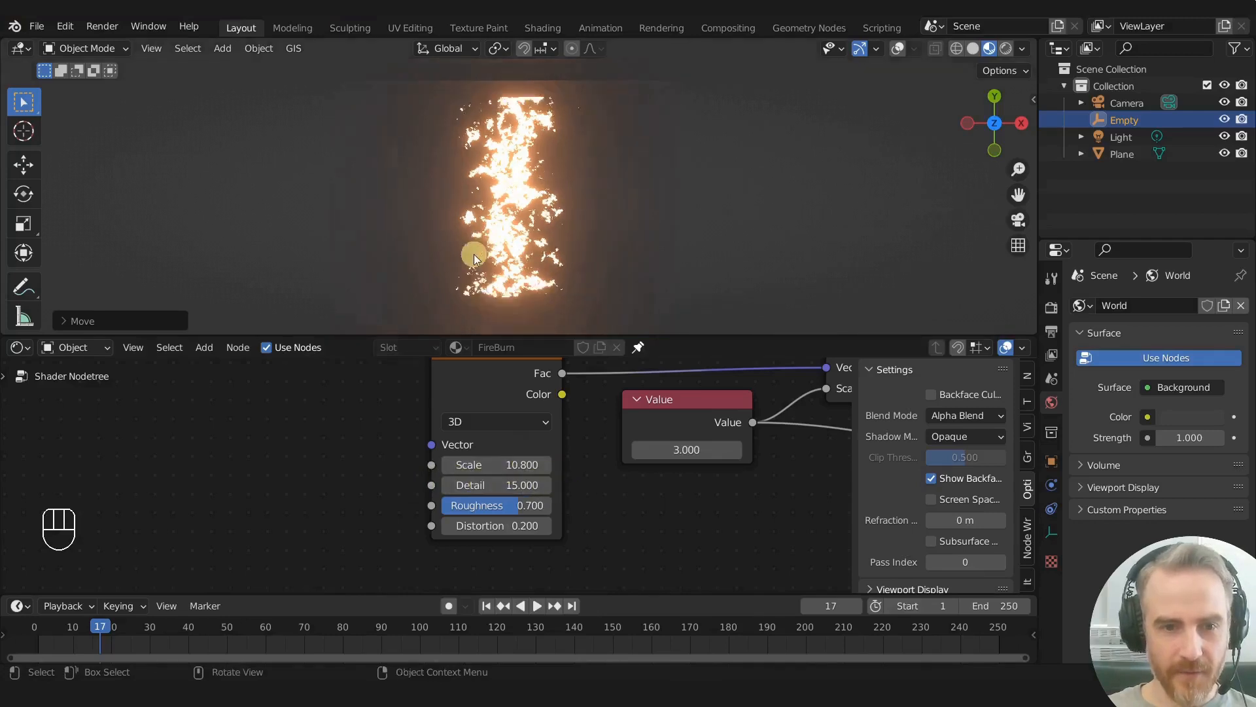
# - Move the Empty sideways around the plane's centre to test how the burn animates
pyautogui.press('g')
pyautogui.click(500, 265)
pyautogui.press('g')
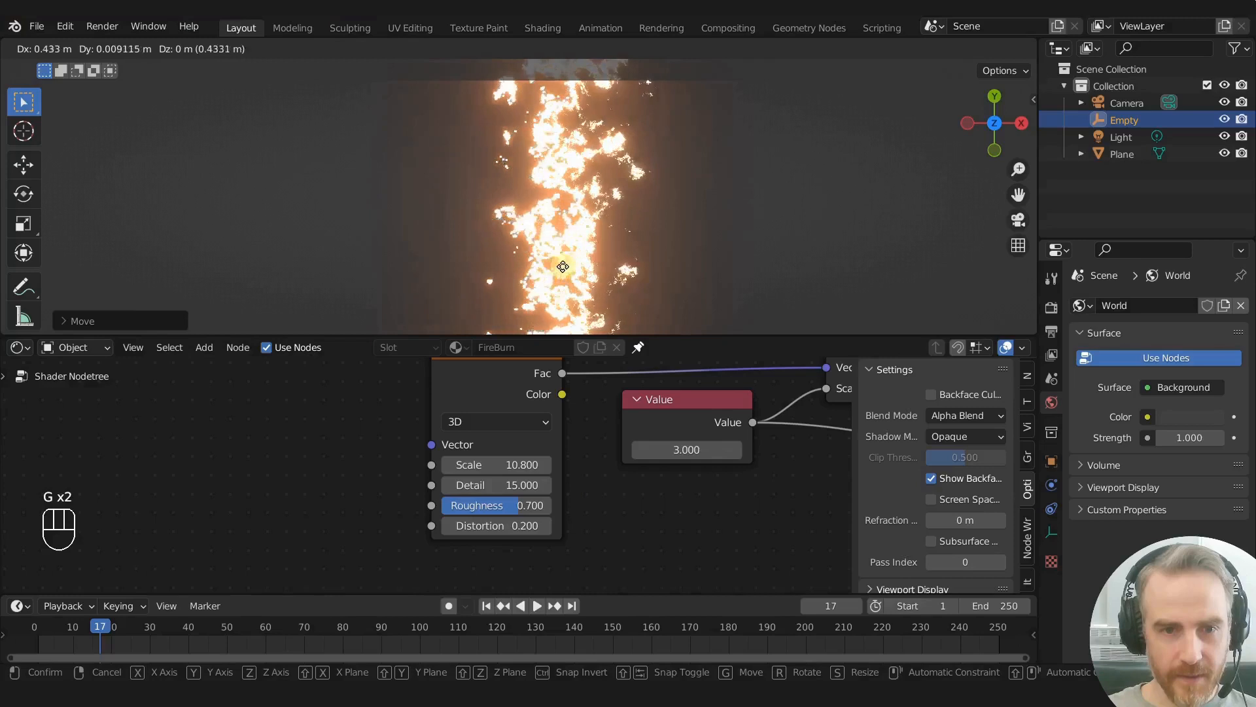
pyautogui.click(542, 342)
# - Try a Distortion of 1 on the Noise Texture and test the burn by temporarily shifting the Empty
pyautogui.moveTo(514, 521); pyautogui.dragTo(523, 523)
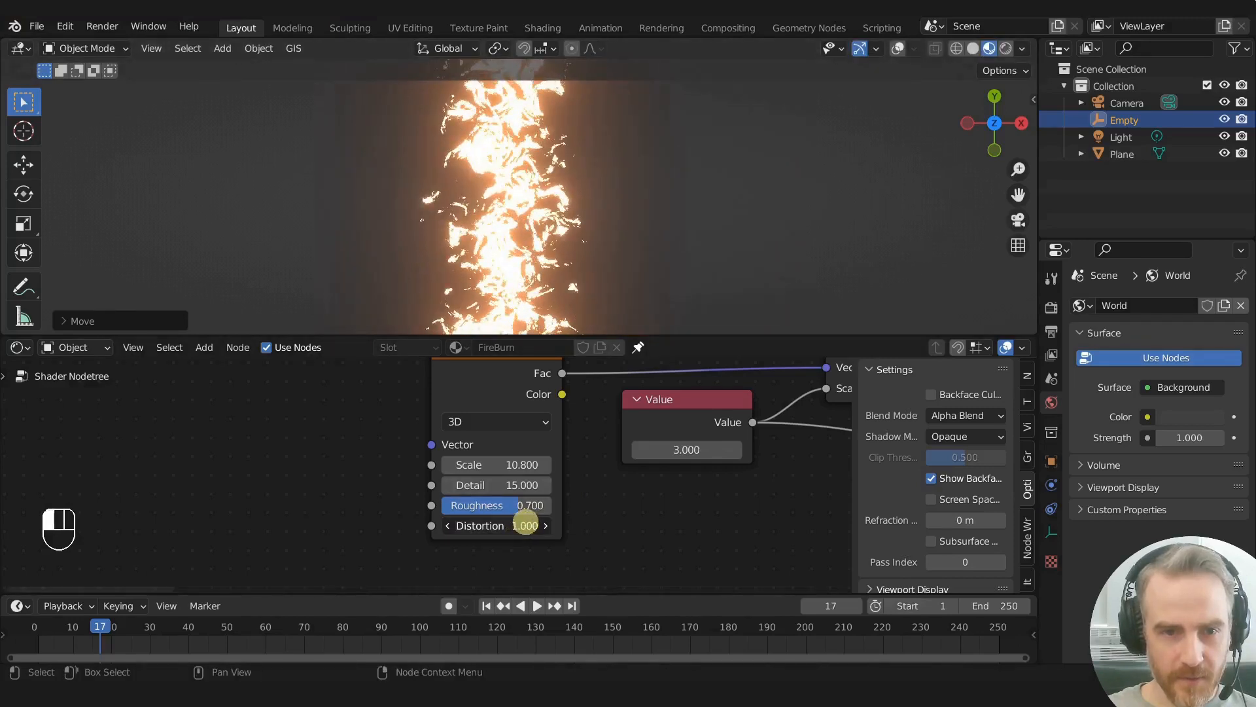
pyautogui.press('g')
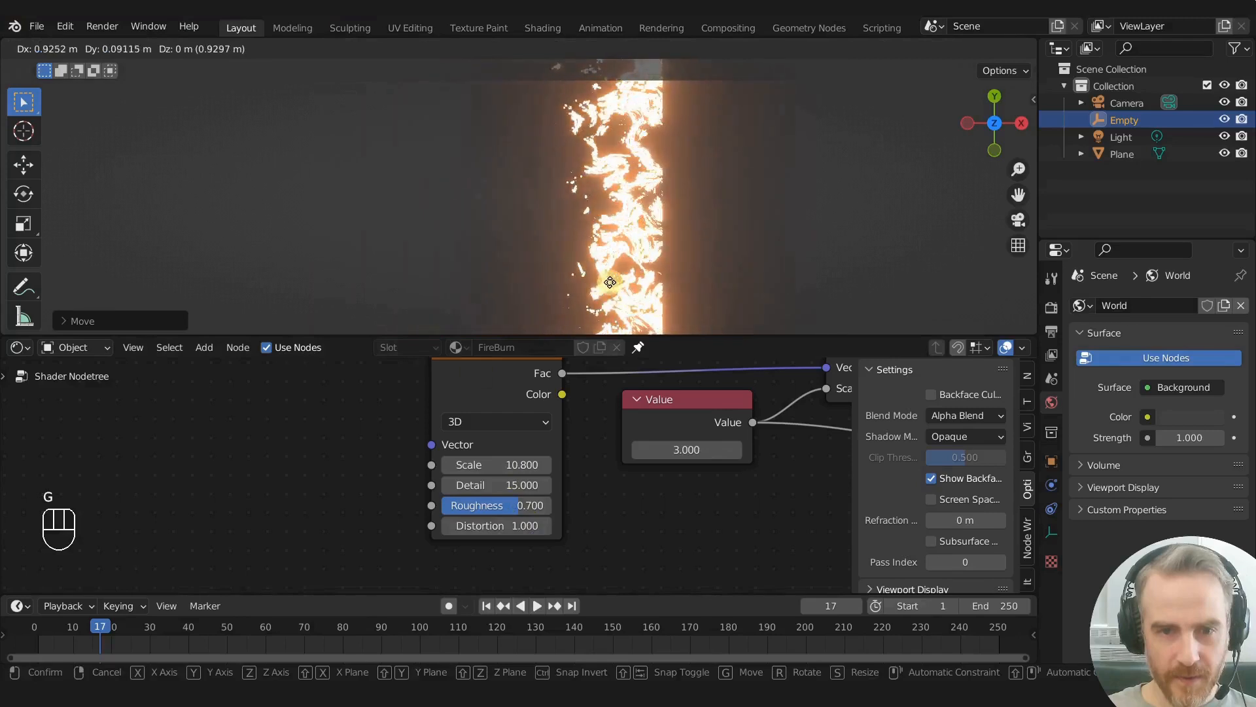
pyautogui.rightClick(523, 286)
# - Try a Distortion of 0 on the Noise Texture and check the burn by temporarily shifting the Empty
pyautogui.click(494, 526)
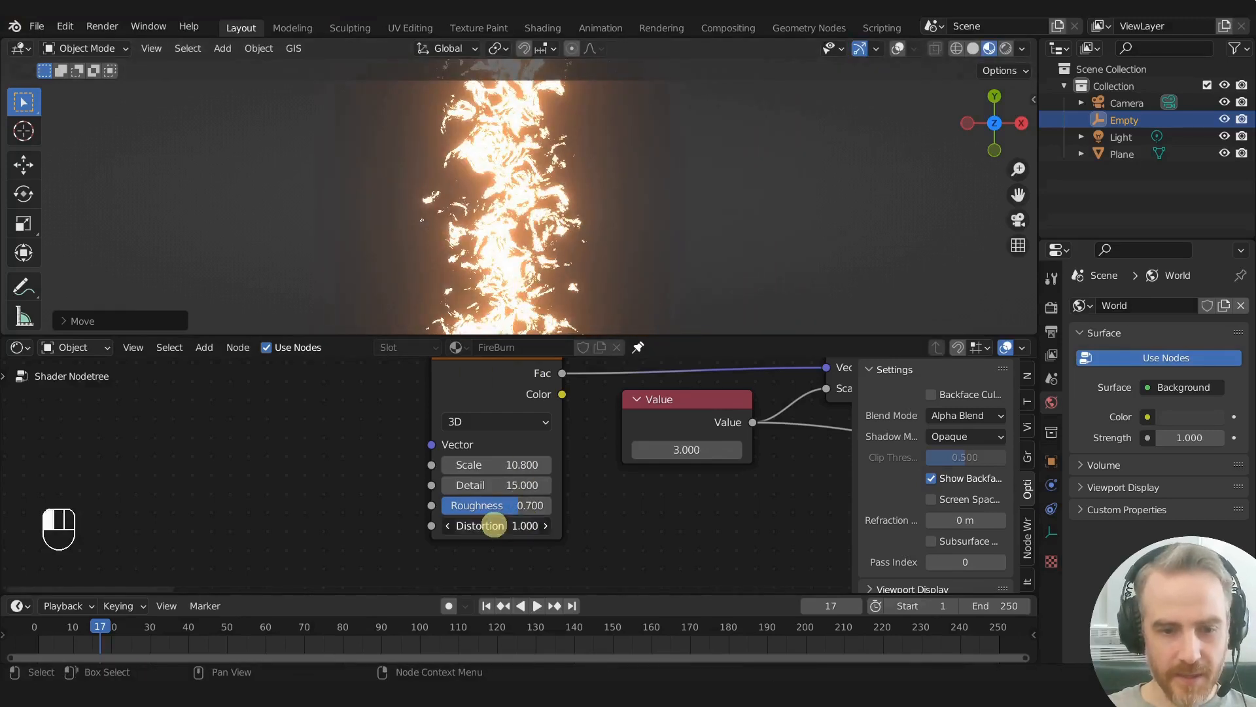
pyautogui.write('0')
pyautogui.press('Return')
pyautogui.press('g')
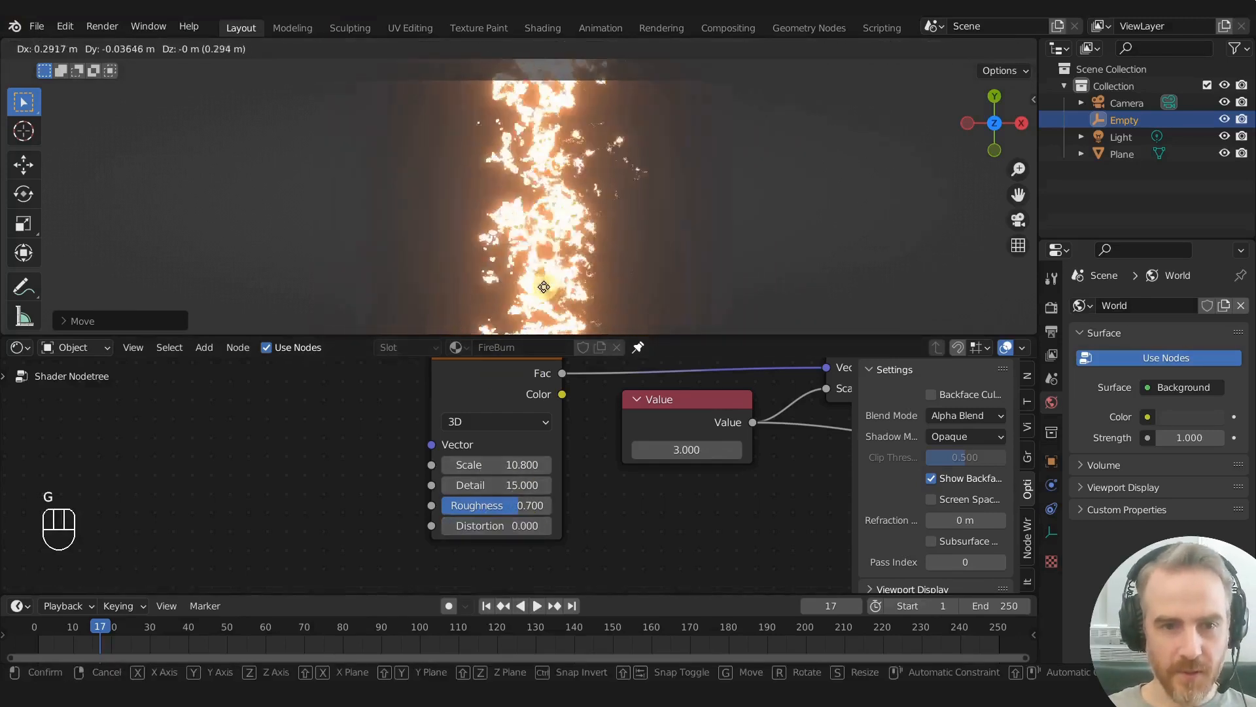
pyautogui.rightClick(638, 284)
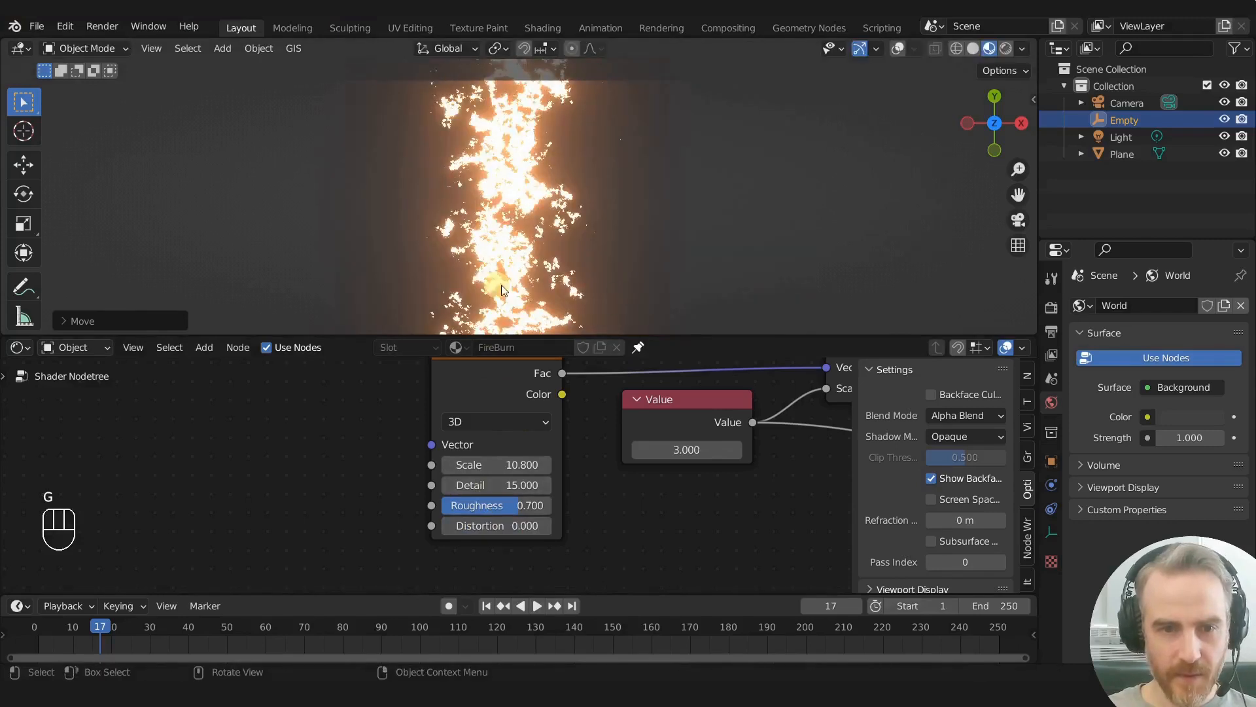
pyautogui.scroll(3, 504, 285)
pyautogui.scroll(2, 491, 281)
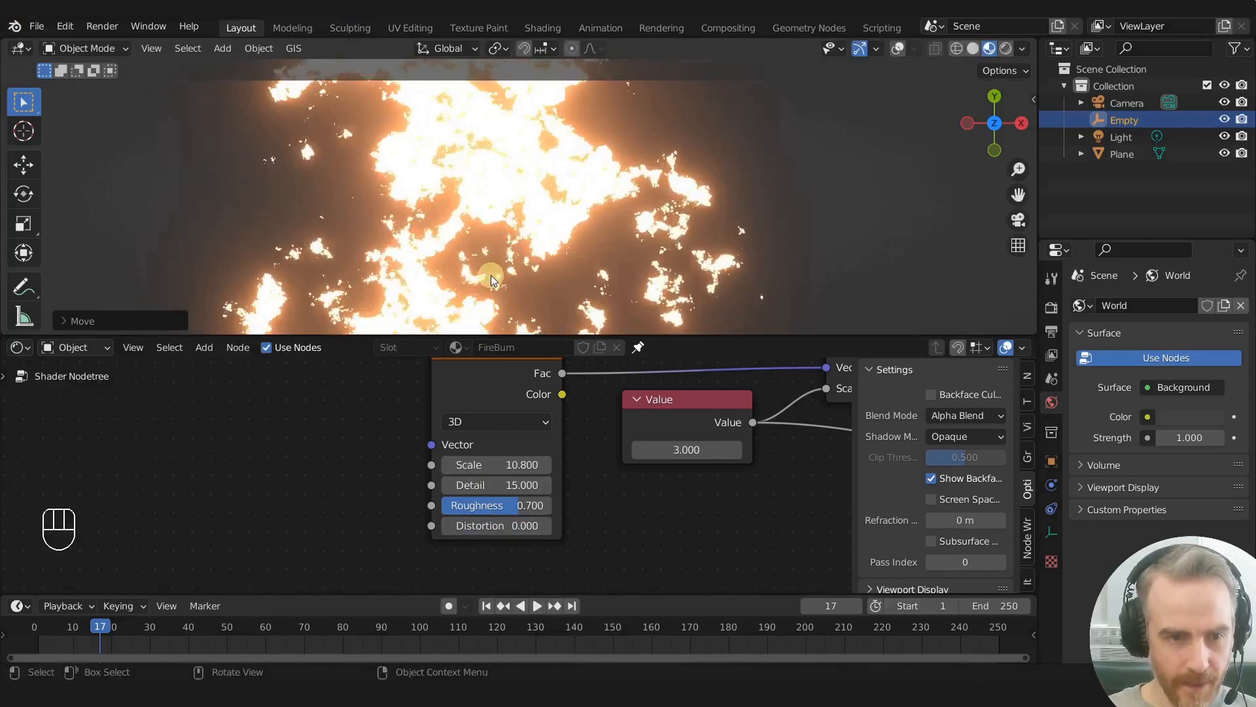
# - Set the Noise Texture's Distortion to 0.2 and move the Empty to test the burn, leaving it near the plane's centre
pyautogui.click(547, 525)
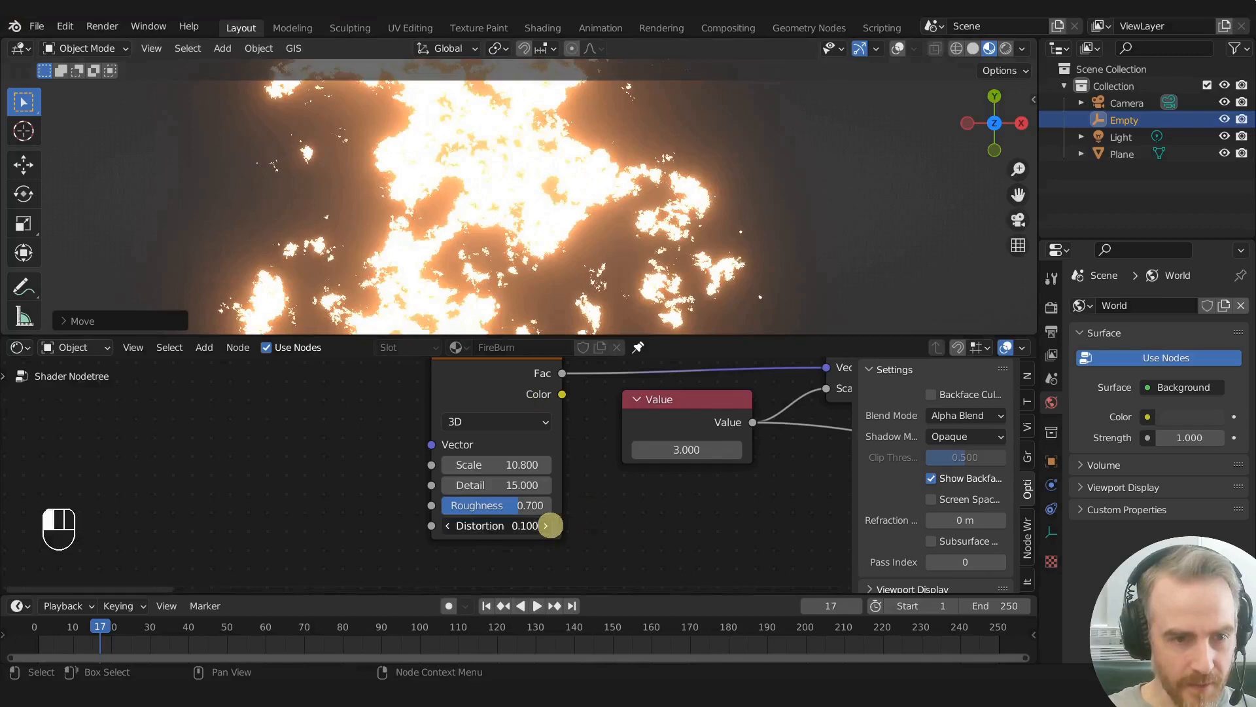
pyautogui.click(547, 526)
pyautogui.press('g')
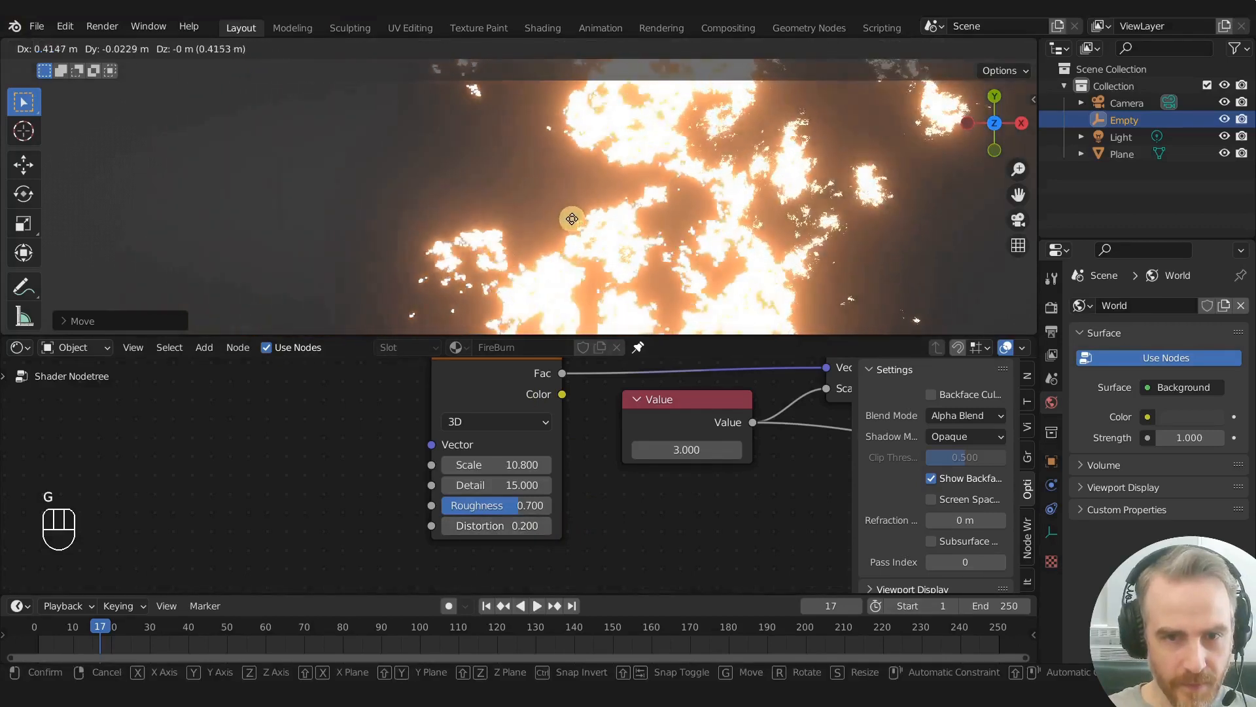
pyautogui.click(579, 218)
pyautogui.scroll(-3, 560, 165)
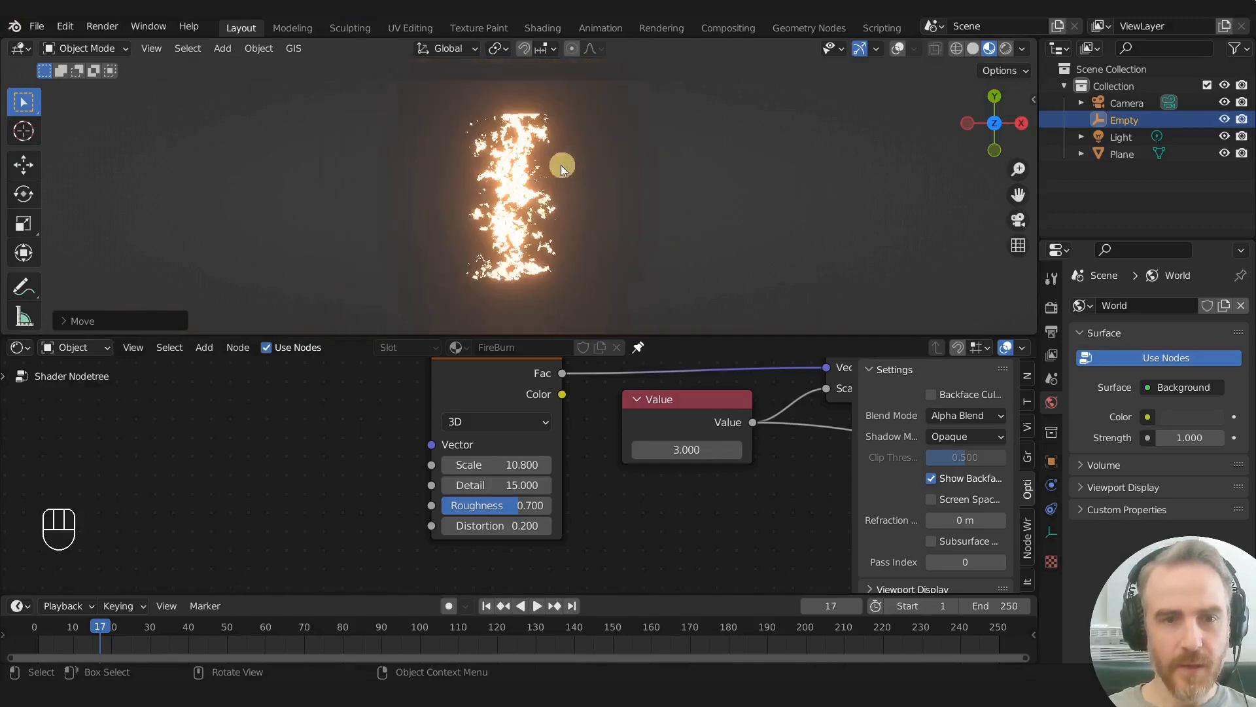
# - Preview the Separate XYZ node's output on the plane to examine the noise-distorted gradient mask
pyautogui.scroll(-6, 642, 493)
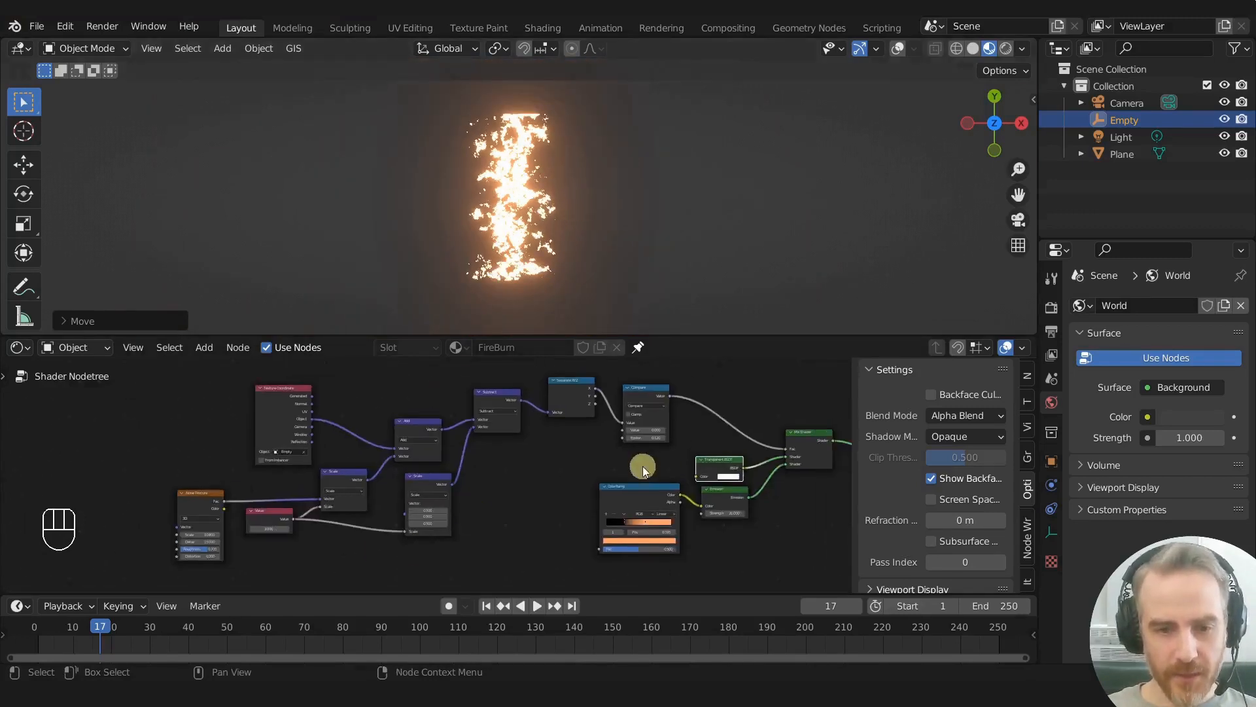
pyautogui.moveTo(563, 442); pyautogui.dragTo(559, 435, button='middle')
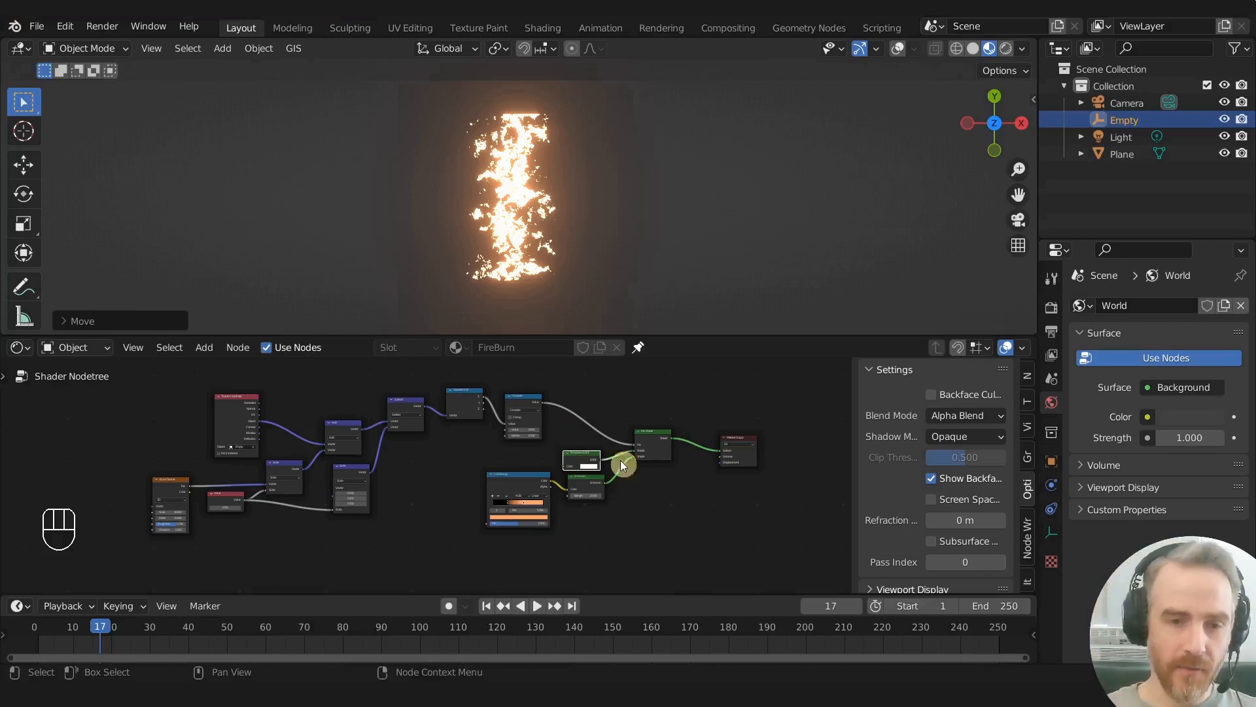
pyautogui.moveTo(626, 386); pyautogui.dragTo(578, 412, button='middle')
pyautogui.keyDown('ctrl'); pyautogui.keyDown('shift'); pyautogui.click(427, 420); pyautogui.keyUp('shift'); pyautogui.keyUp('ctrl')
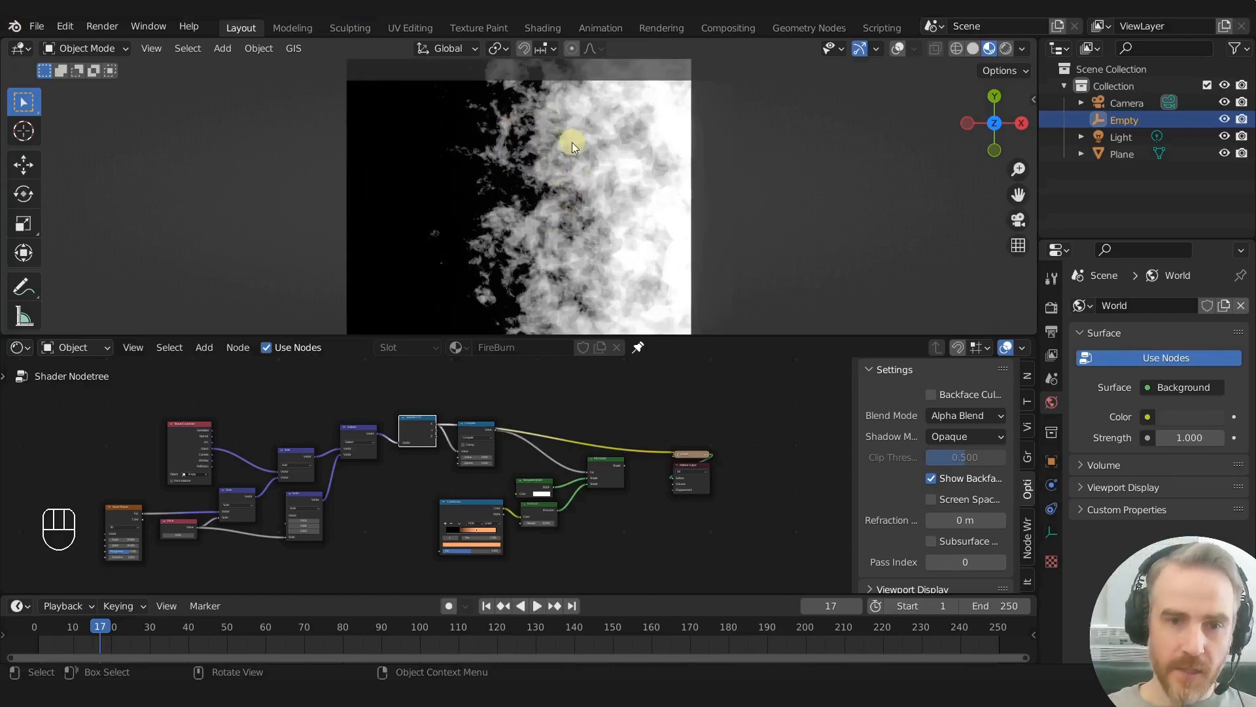
pyautogui.scroll(3, 574, 163)
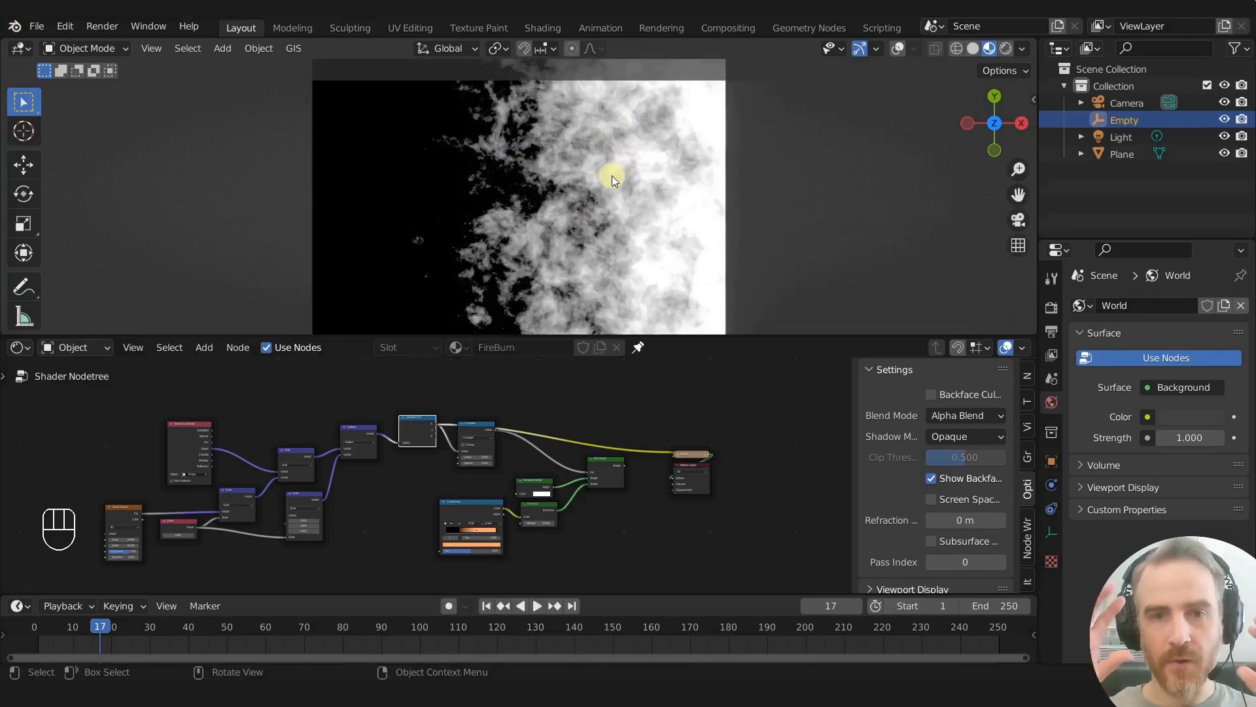
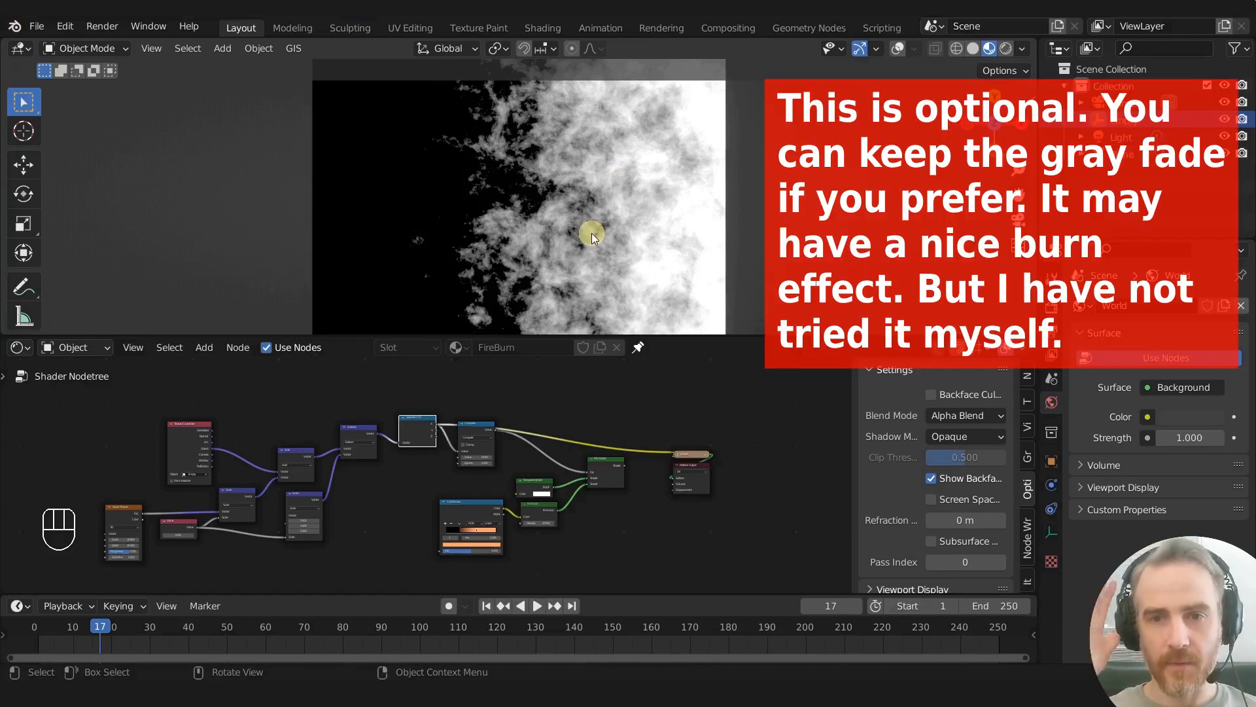
# - Duplicate the Compare node, place the copy above the original, and switch its operation to Greater Than
pyautogui.scroll(4, 478, 408)
pyautogui.click(480, 449)
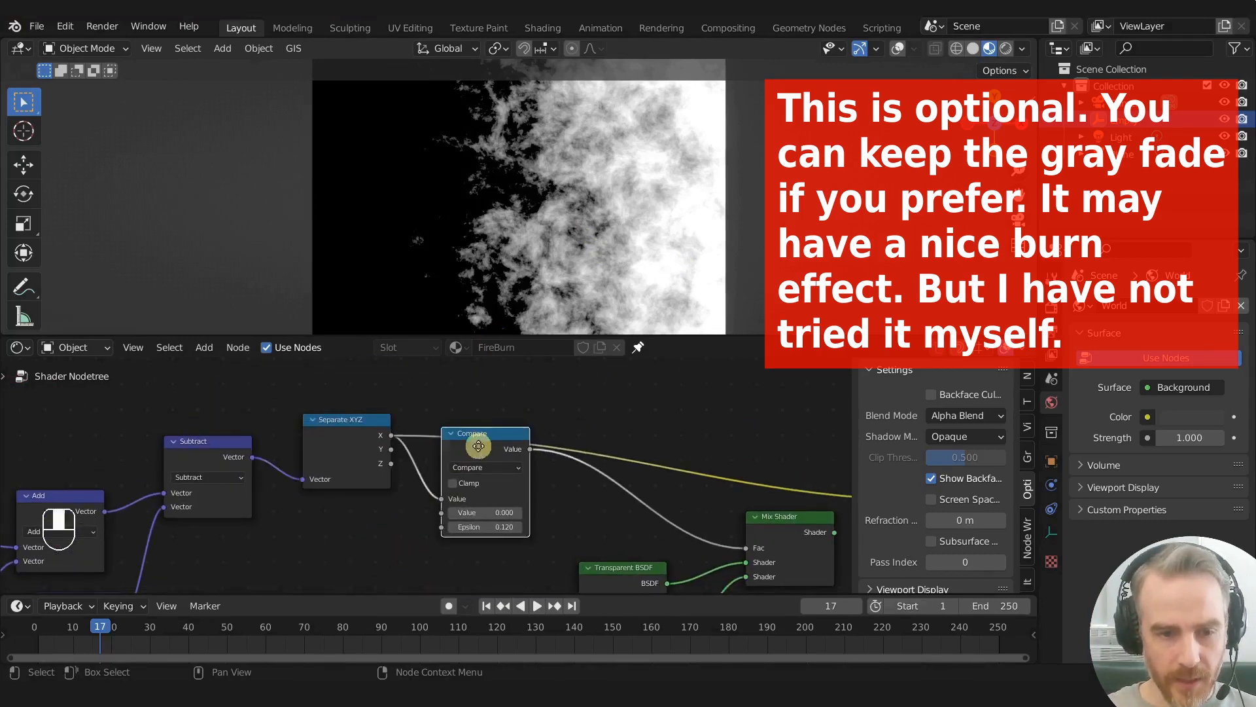
pyautogui.moveTo(479, 449); pyautogui.dragTo(482, 491, button='middle')
pyautogui.hotkey('shift', 'd')
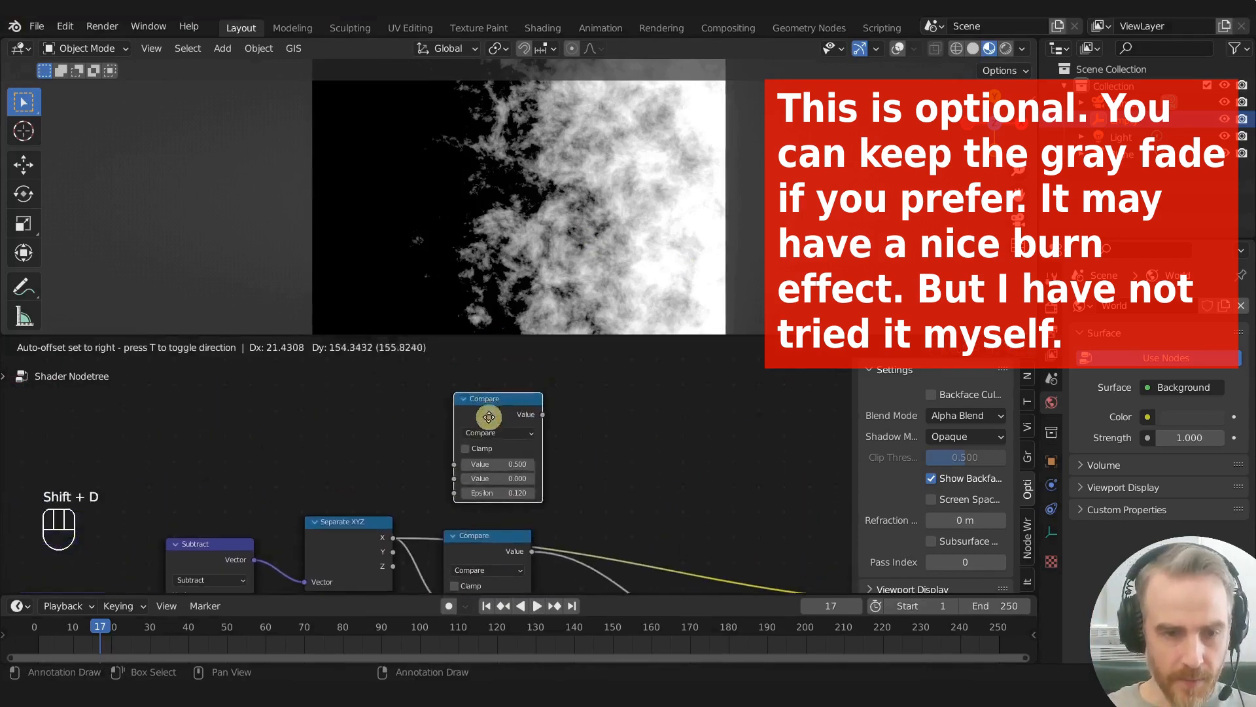
pyautogui.click(483, 429)
pyautogui.click(489, 447)
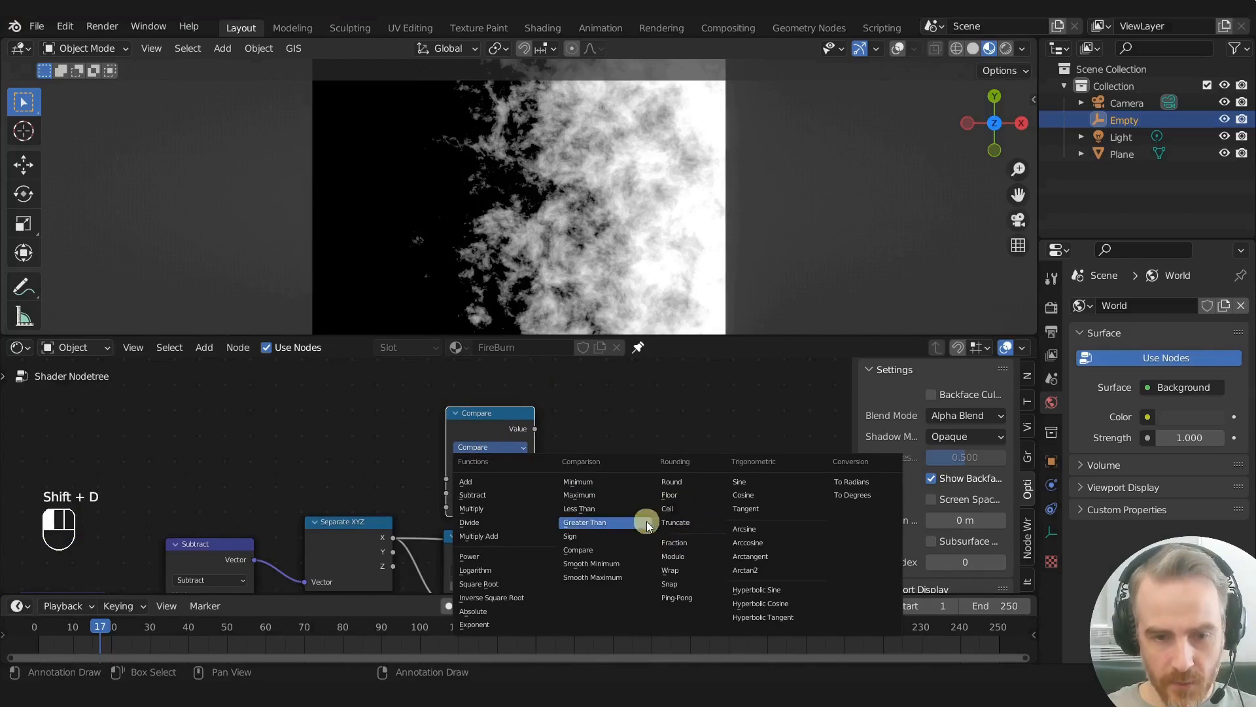
pyautogui.click(584, 522)
# - Feed the Separate XYZ node's X output into the Greater Than node's Value and preview the hard-edged mask on the plane
pyautogui.moveTo(596, 482); pyautogui.dragTo(433, 469, button='middle')
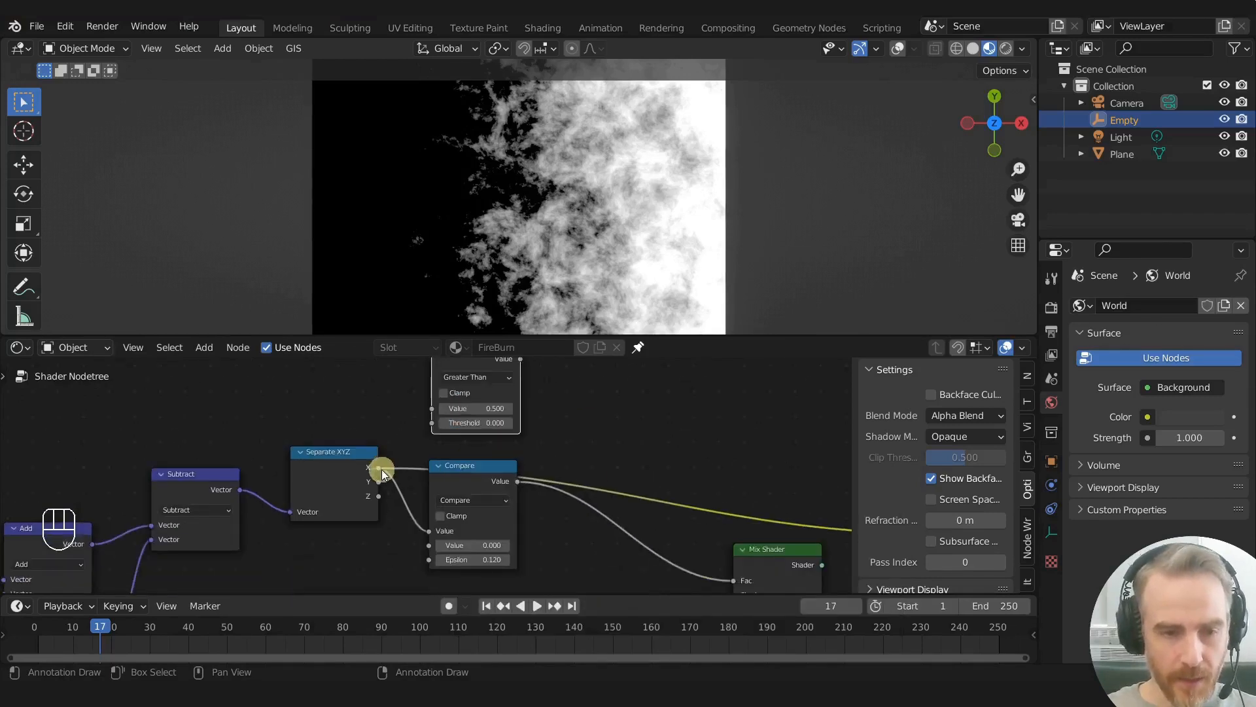
pyautogui.moveTo(387, 464); pyautogui.dragTo(433, 408)
pyautogui.moveTo(651, 437); pyautogui.dragTo(599, 480, button='middle')
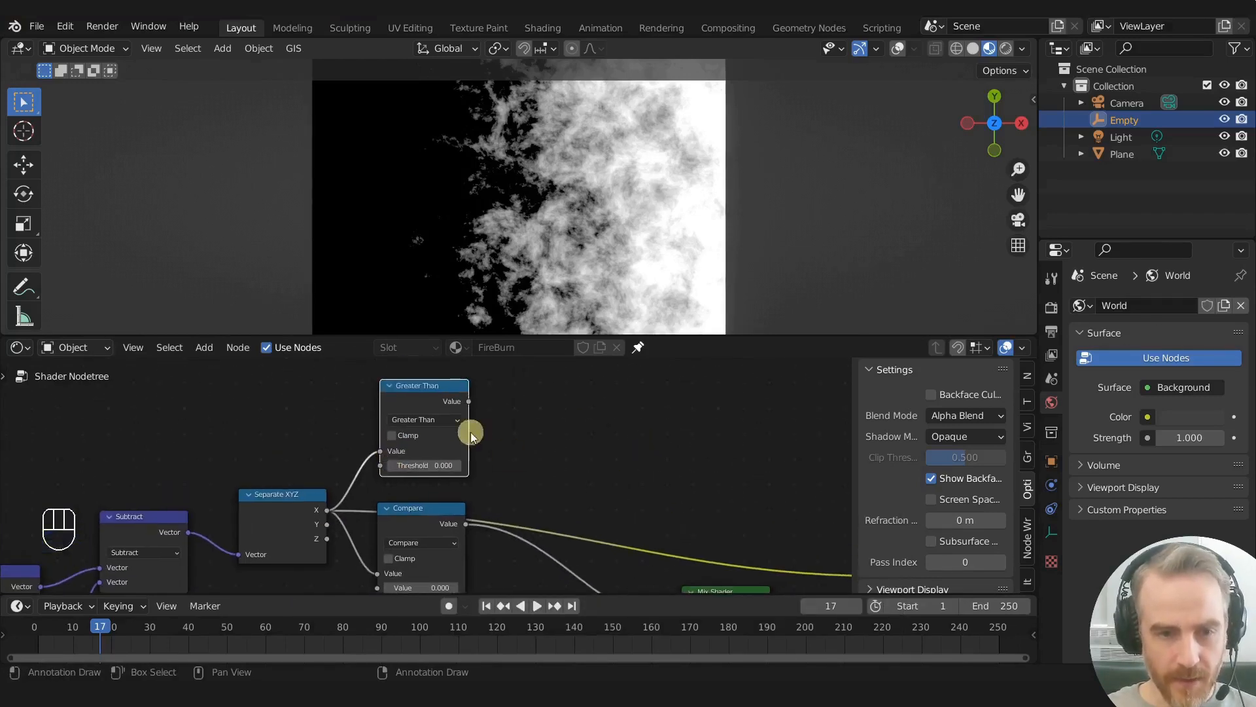
pyautogui.keyDown('ctrl'); pyautogui.keyDown('shift'); pyautogui.click(418, 387); pyautogui.keyUp('shift'); pyautogui.keyUp('ctrl')
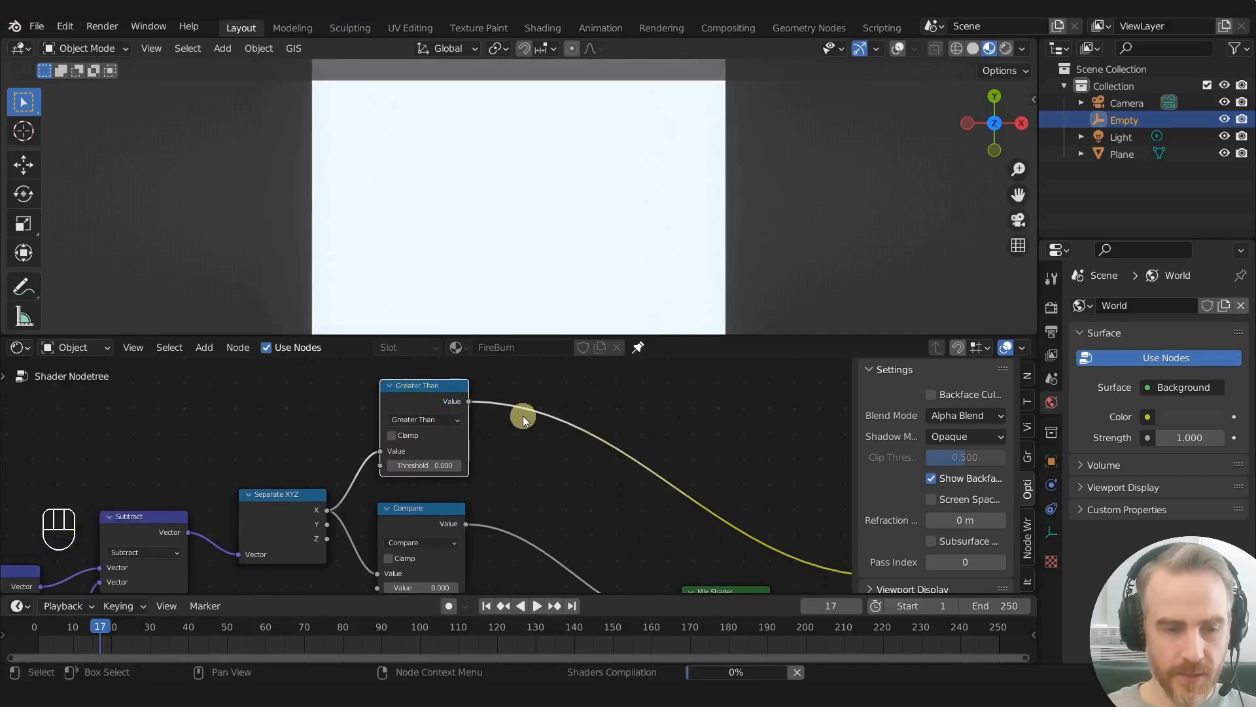
pyautogui.scroll(-2, 542, 149)
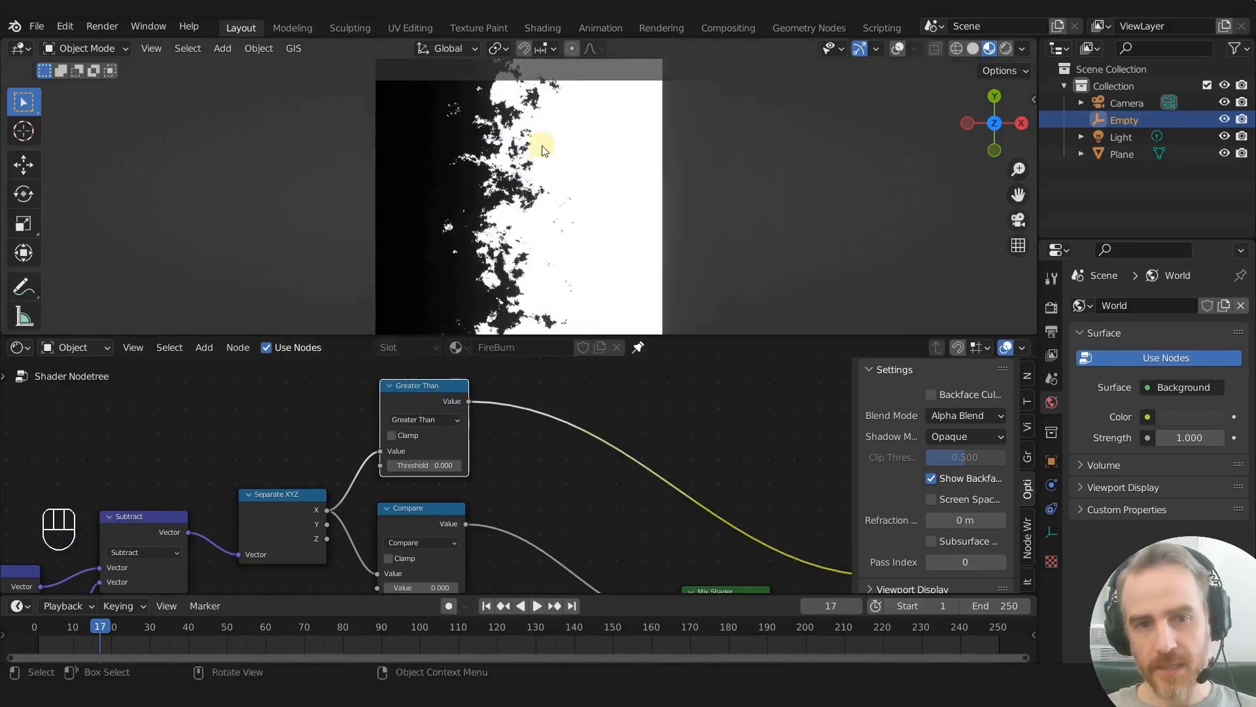
pyautogui.scroll(6, 543, 151)
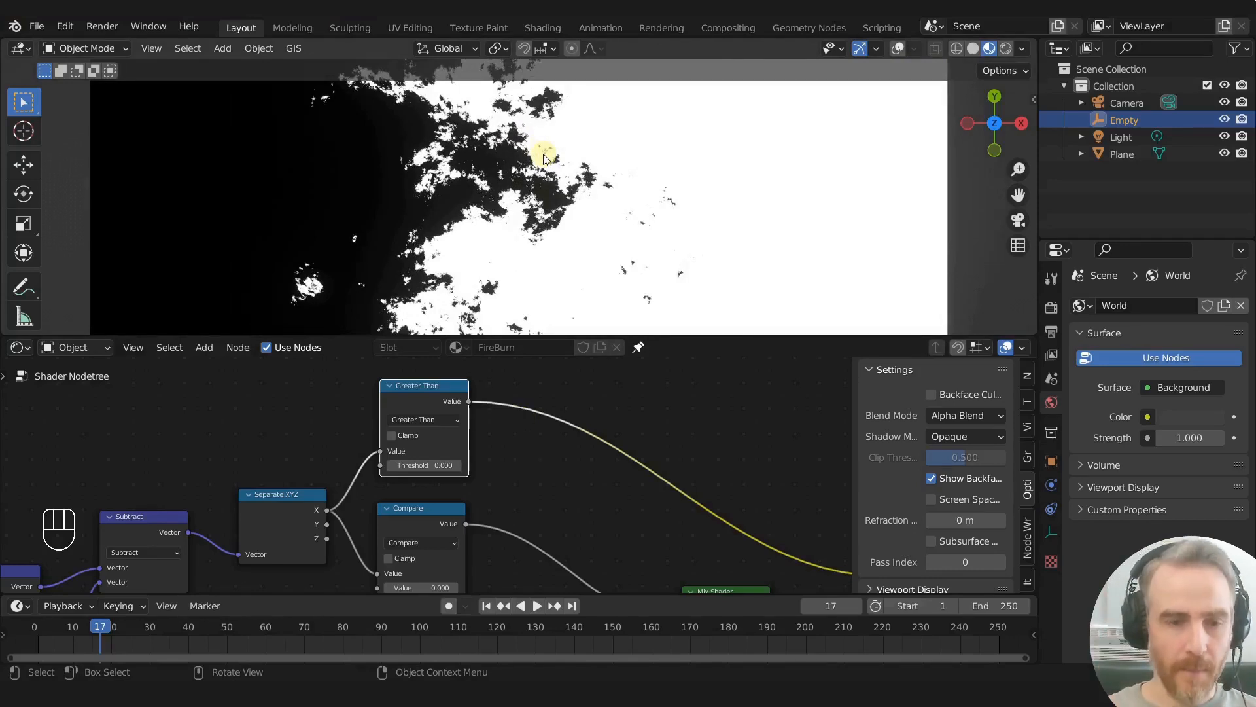
pyautogui.scroll(-4, 489, 179)
pyautogui.scroll(-2, 555, 358)
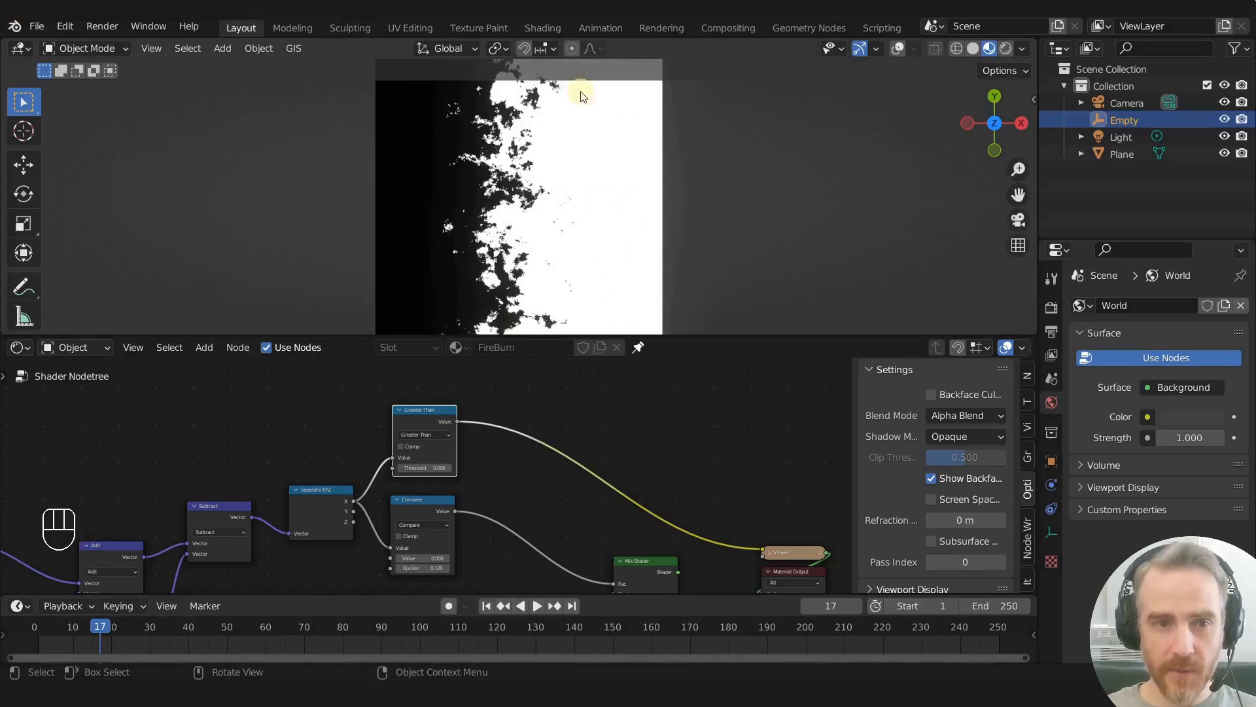
# - Move the Material Output and Viewer nodes farther along the tree to make room for more shader nodes
pyautogui.moveTo(537, 451); pyautogui.dragTo(486, 438, button='middle')
pyautogui.scroll(-2, 498, 426)
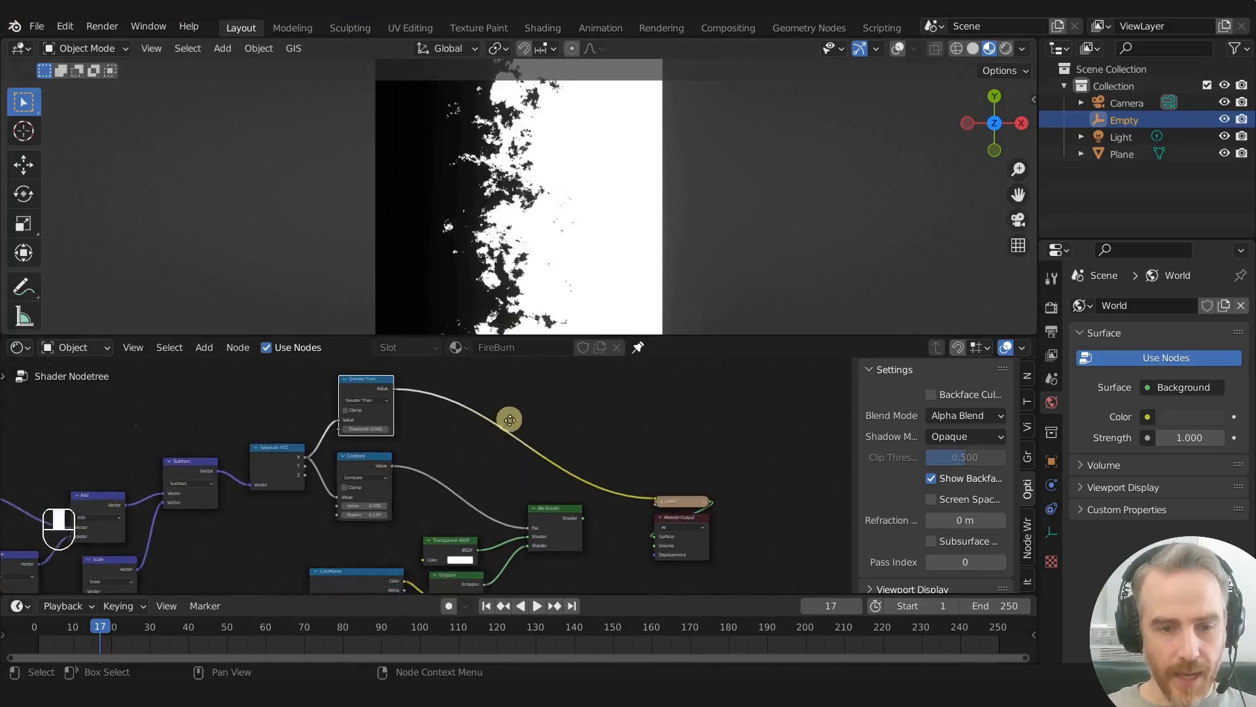
pyautogui.moveTo(555, 395); pyautogui.dragTo(685, 556)
pyautogui.press('g')
pyautogui.click(754, 534)
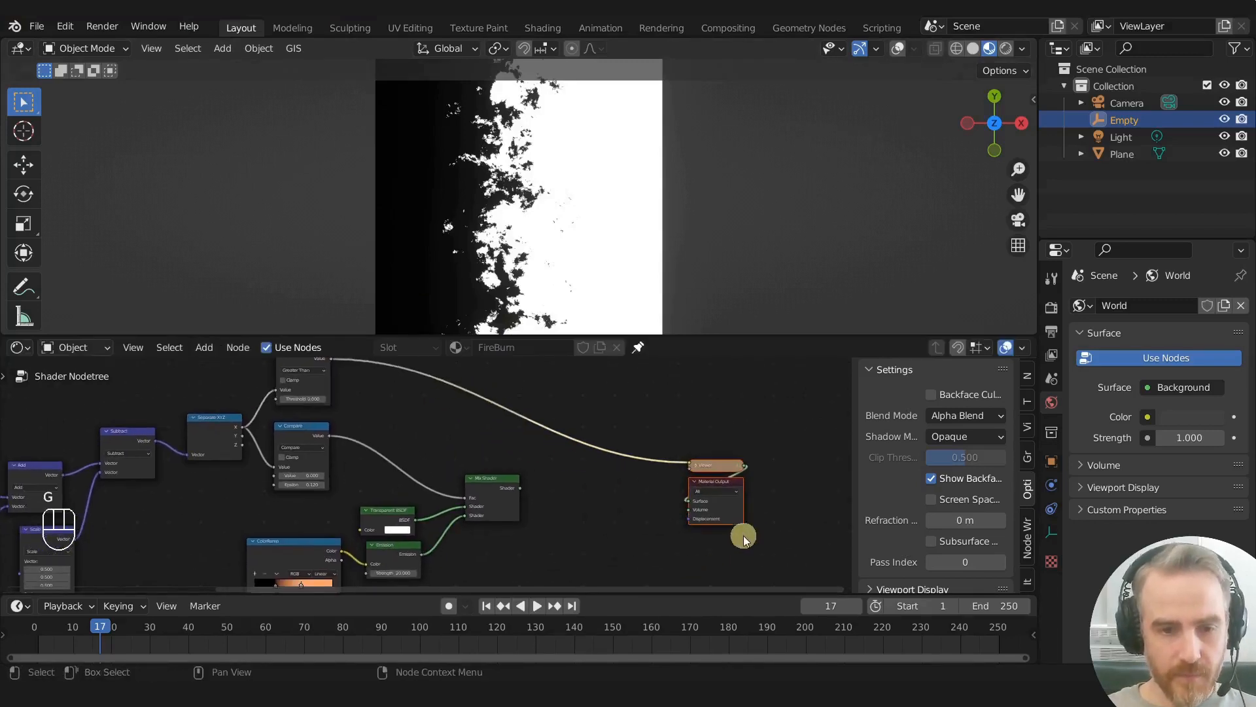
# - Add an Emission shader after the Greater Than node, use the mask as its Color, and output it to the Material Output Surface
pyautogui.moveTo(545, 472); pyautogui.dragTo(571, 501, button='middle')
pyautogui.scroll(2, 506, 459)
pyautogui.moveTo(497, 461); pyautogui.dragTo(446, 452, button='middle')
pyautogui.scroll(2, 536, 475)
pyautogui.scroll(-1, 517, 464)
pyautogui.hotkey('shift', 'a')
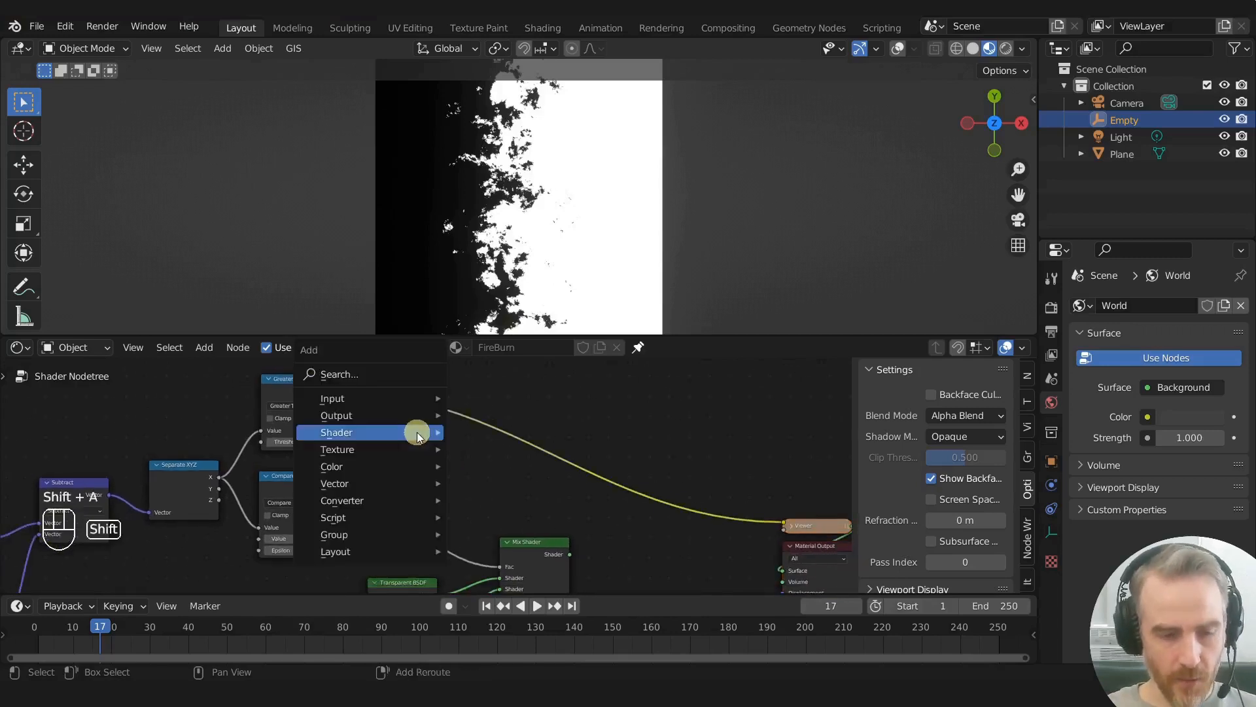
pyautogui.moveTo(417, 431)
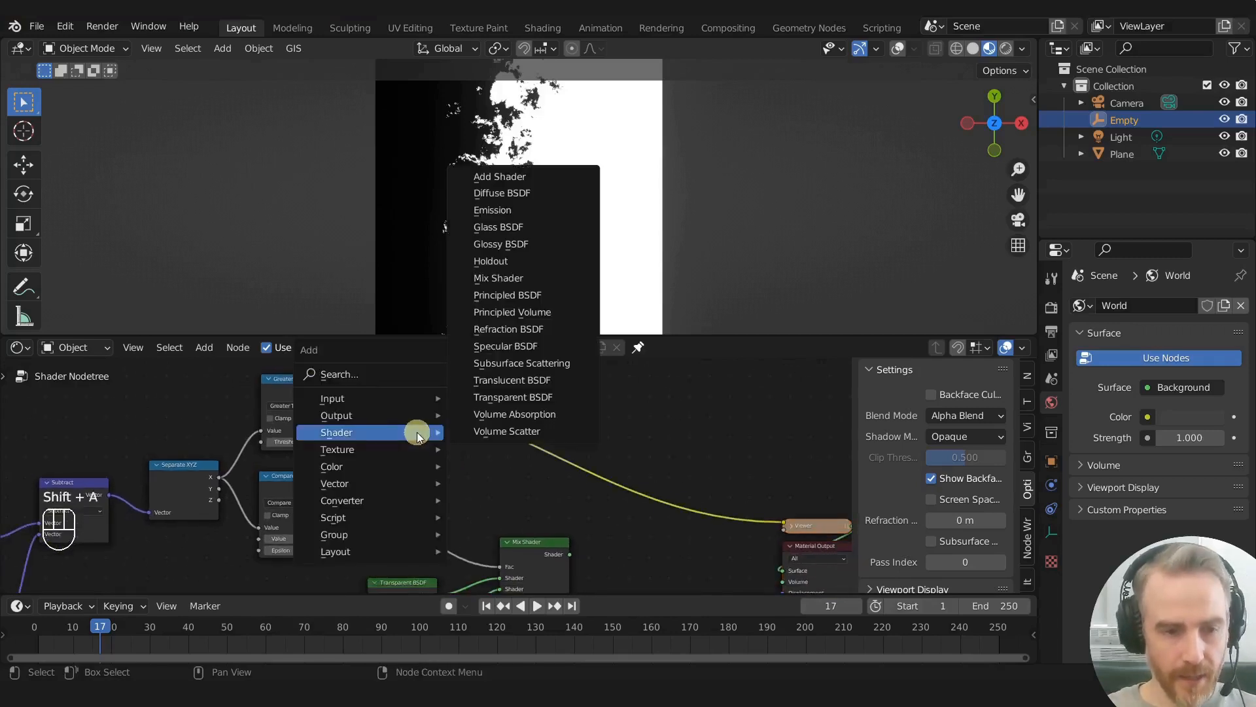
pyautogui.click(504, 209)
pyautogui.click(389, 380)
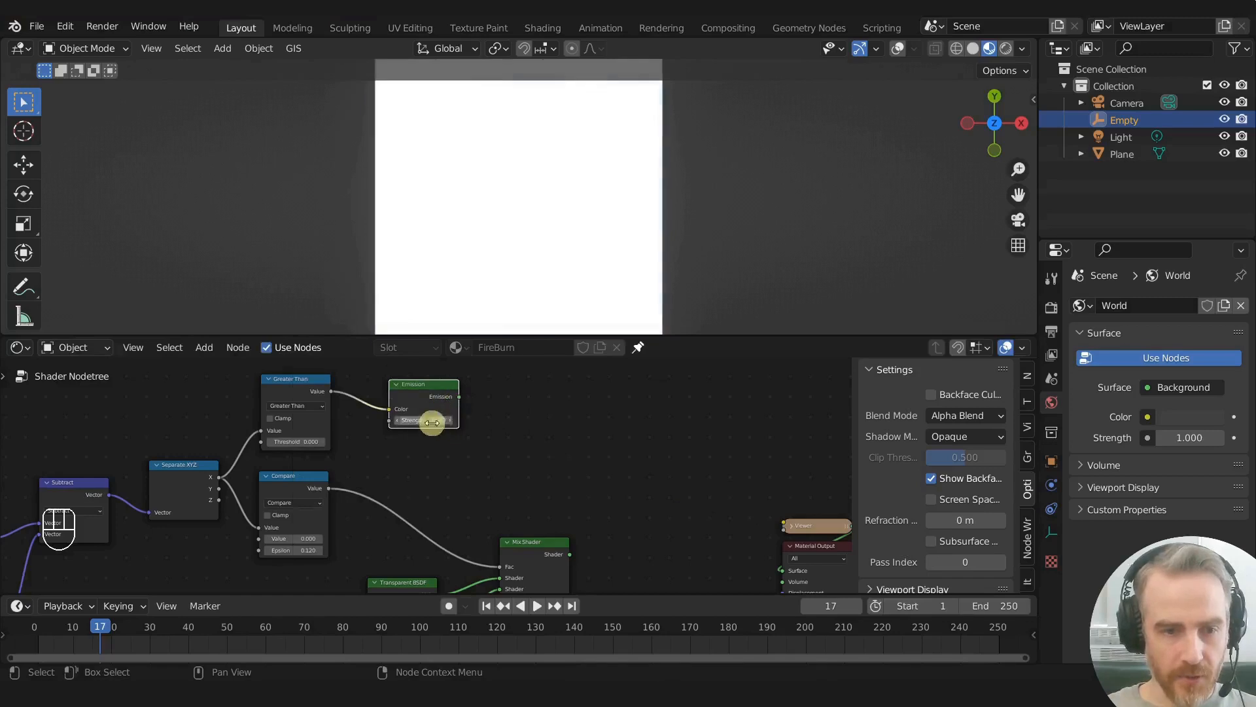
pyautogui.keyDown('ctrl'); pyautogui.keyDown('shift'); pyautogui.click(430, 398); pyautogui.keyUp('shift'); pyautogui.keyUp('ctrl')
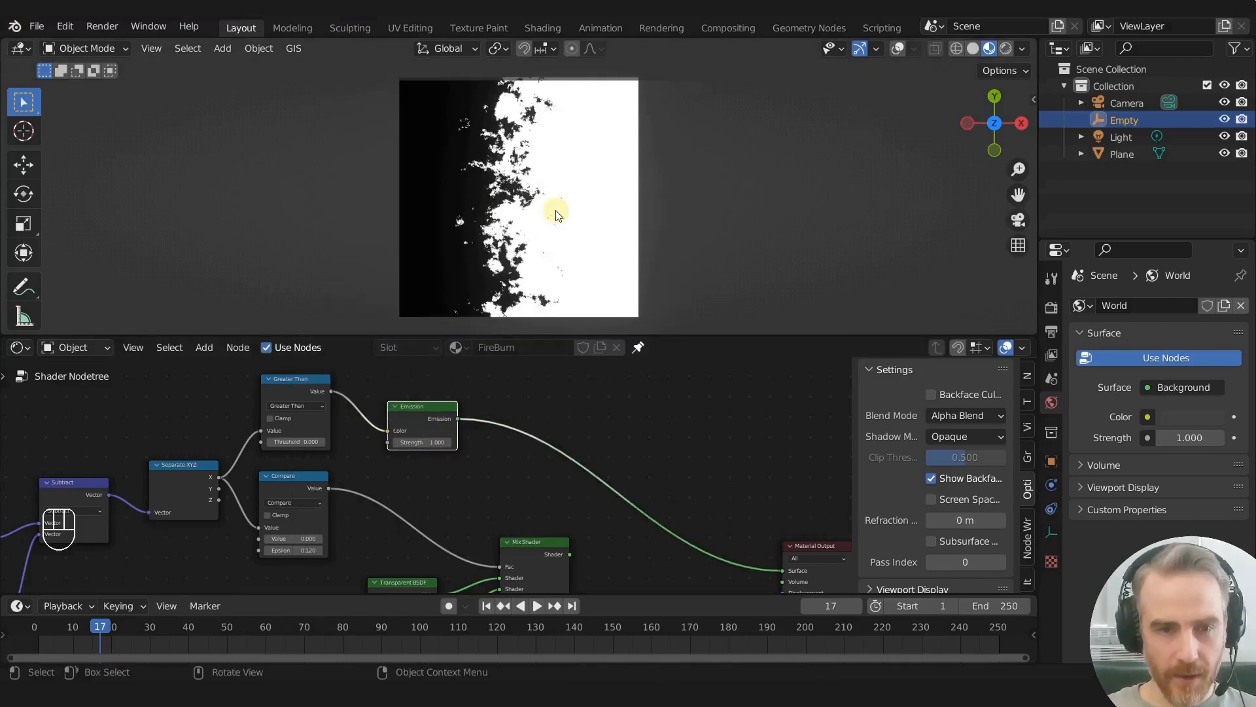
# - Duplicate the Mix Shader and place the copy between the new Emission node and the Material Output
pyautogui.scroll(-2, 477, 519)
pyautogui.click(481, 524)
pyautogui.hotkey('shift', 'd')
pyautogui.click(561, 392)
pyautogui.moveTo(499, 479); pyautogui.dragTo(560, 477, button='middle')
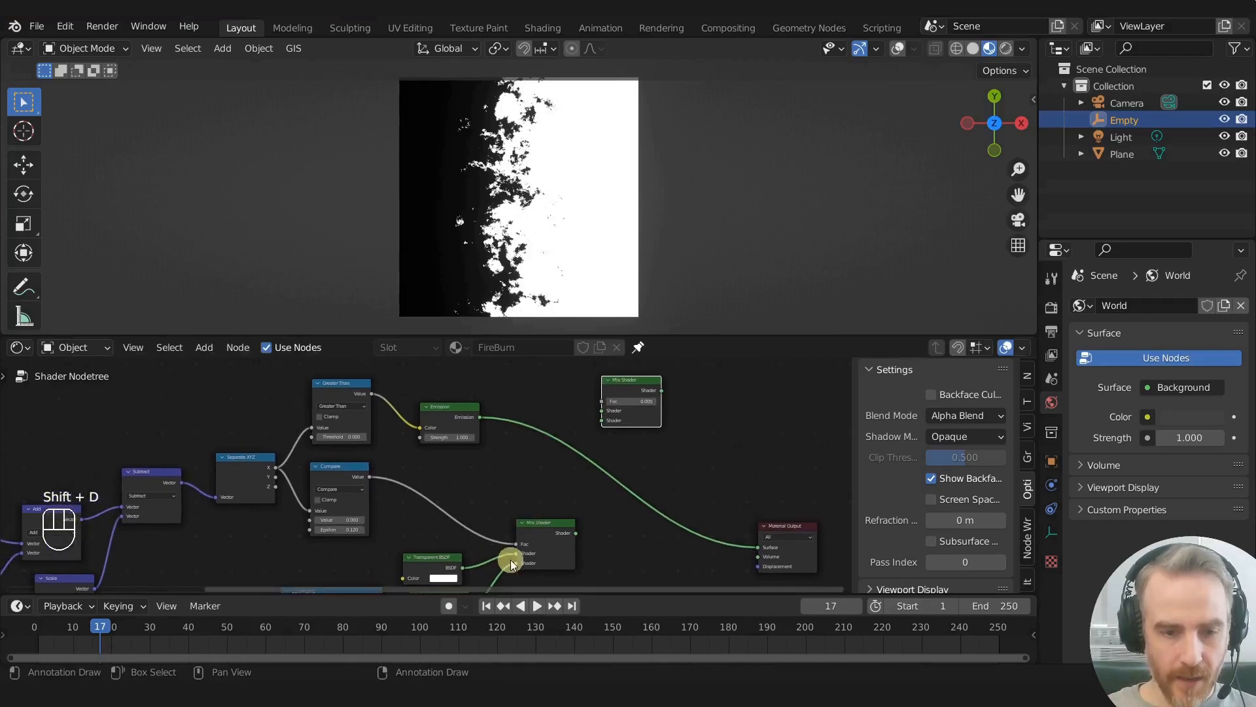
pyautogui.moveTo(614, 396); pyautogui.dragTo(618, 399)
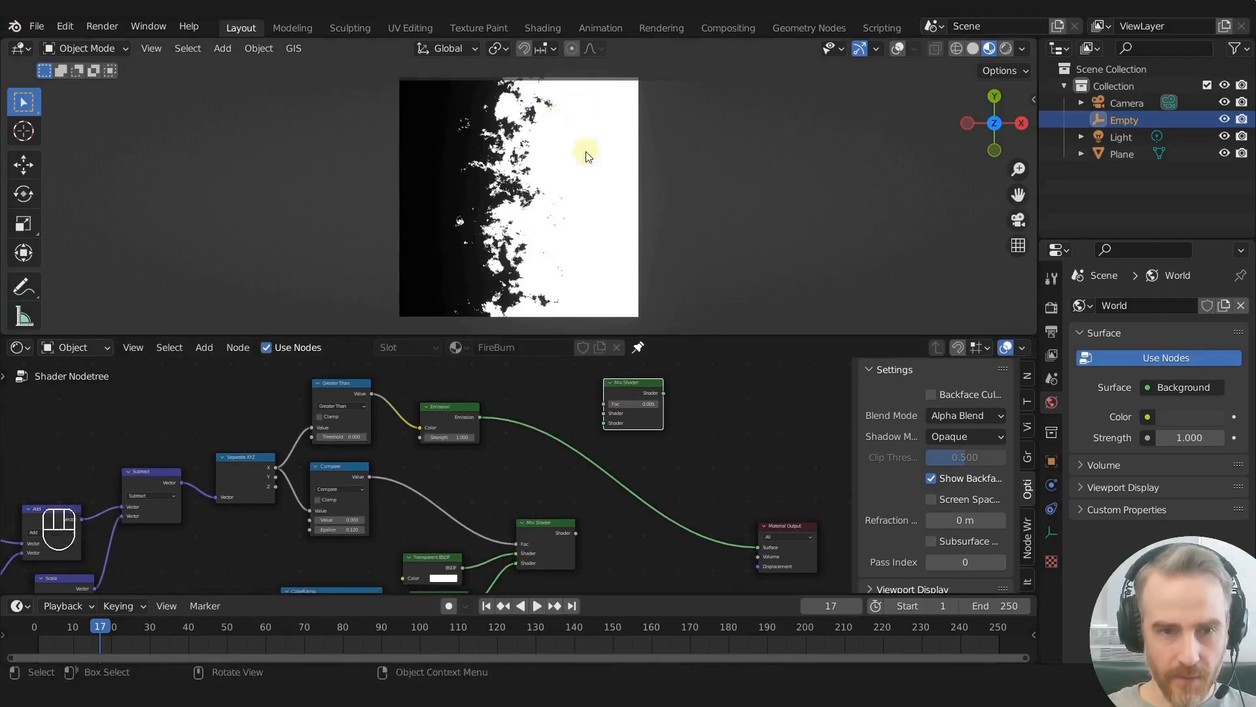
pyautogui.scroll(3, 524, 376)
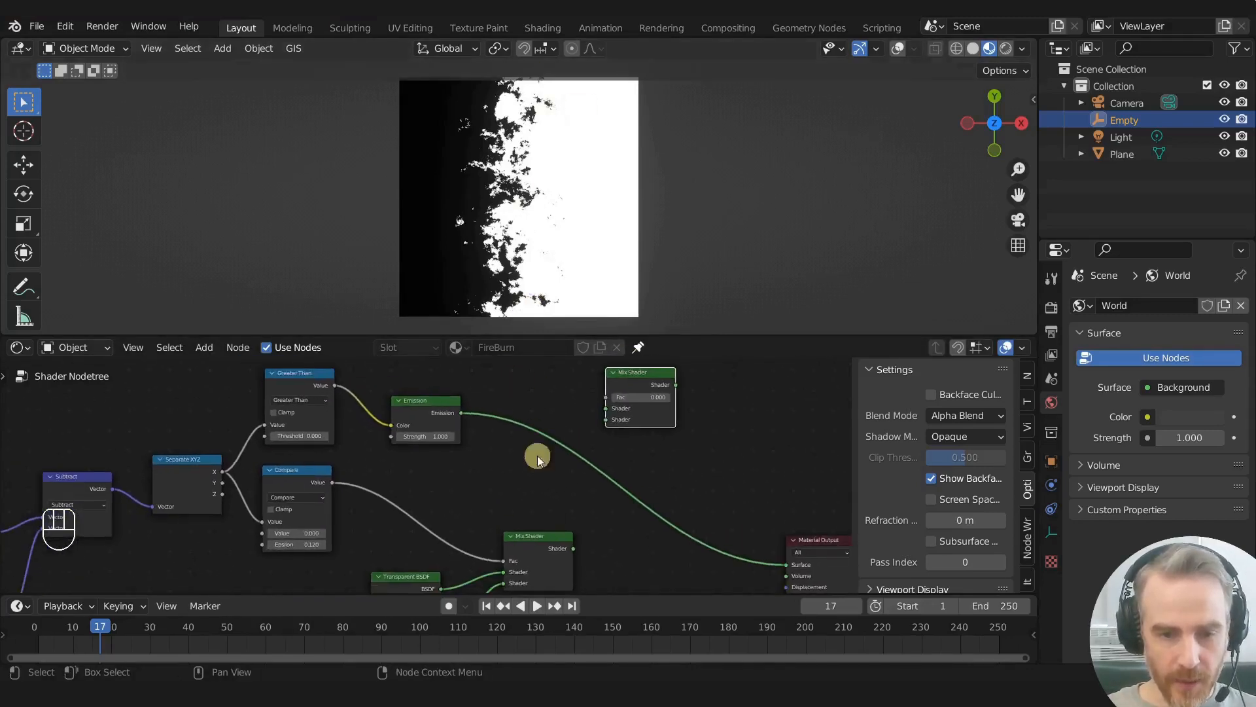
# - Connect the Emission to the new Mix Shader's first input and the fire Mix Shader to its second, and output the result to the material
pyautogui.moveTo(573, 548); pyautogui.dragTo(617, 421)
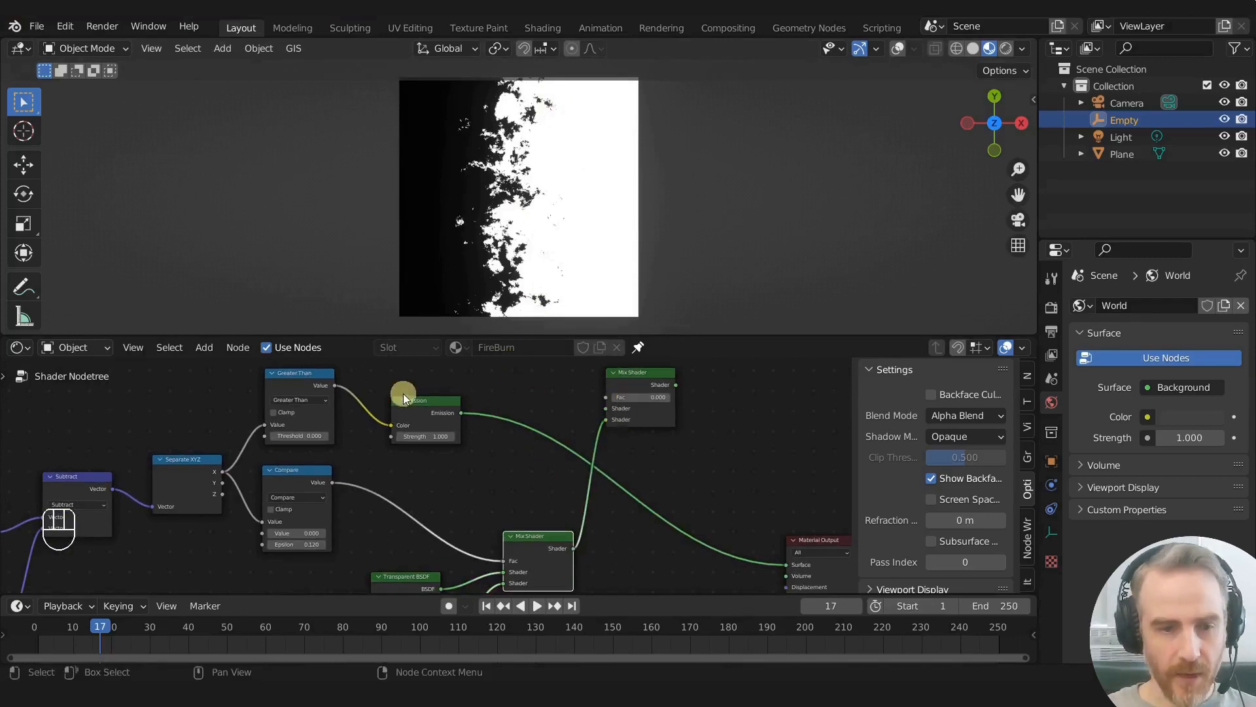
pyautogui.moveTo(461, 412); pyautogui.dragTo(607, 407)
pyautogui.keyDown('ctrl'); pyautogui.keyDown('shift'); pyautogui.click(639, 388); pyautogui.keyUp('shift'); pyautogui.keyUp('ctrl')
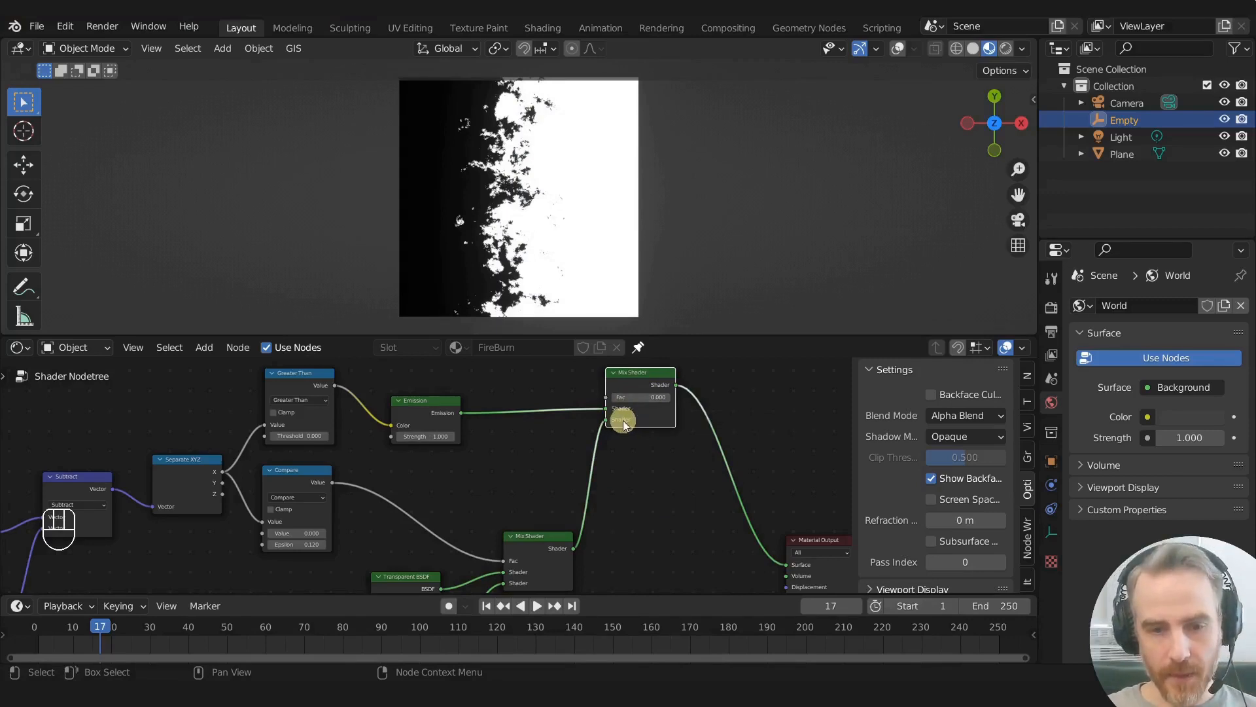
# - Try a Fac of 1 on the new Mix Shader to show only the fire shader
pyautogui.scroll(2, 591, 439)
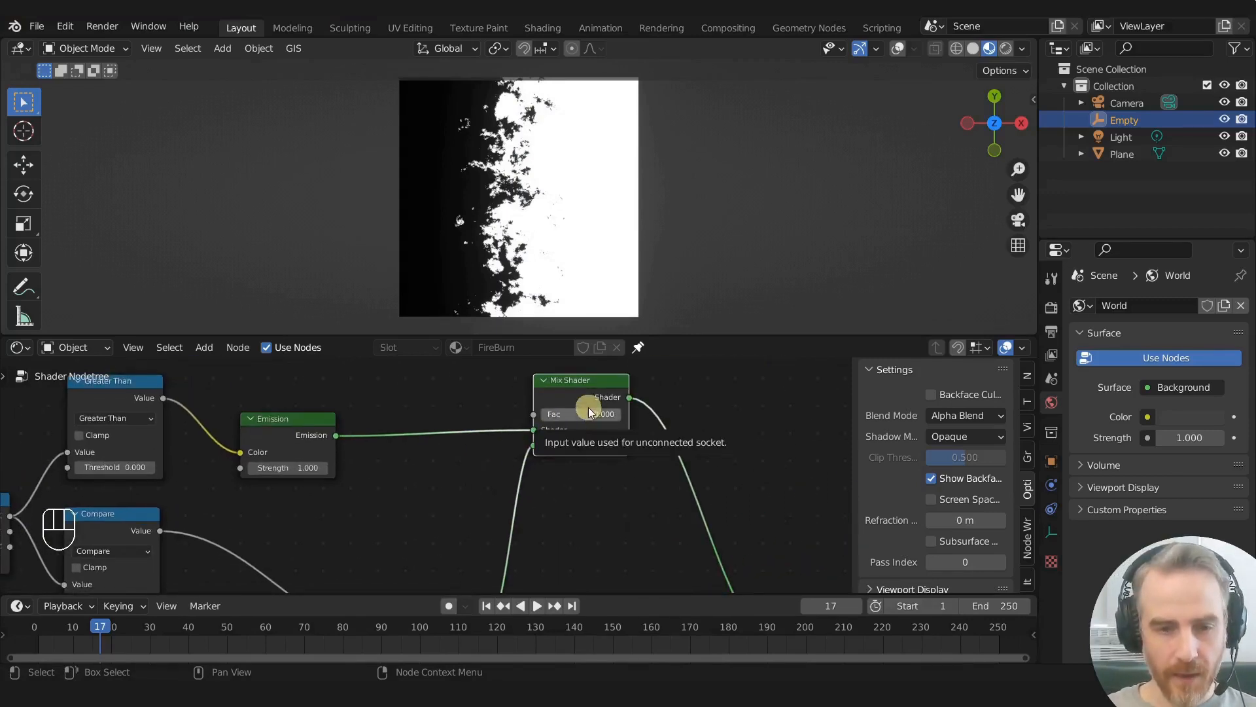
pyautogui.scroll(-4, 557, 509)
pyautogui.moveTo(559, 510); pyautogui.dragTo(623, 407, button='middle')
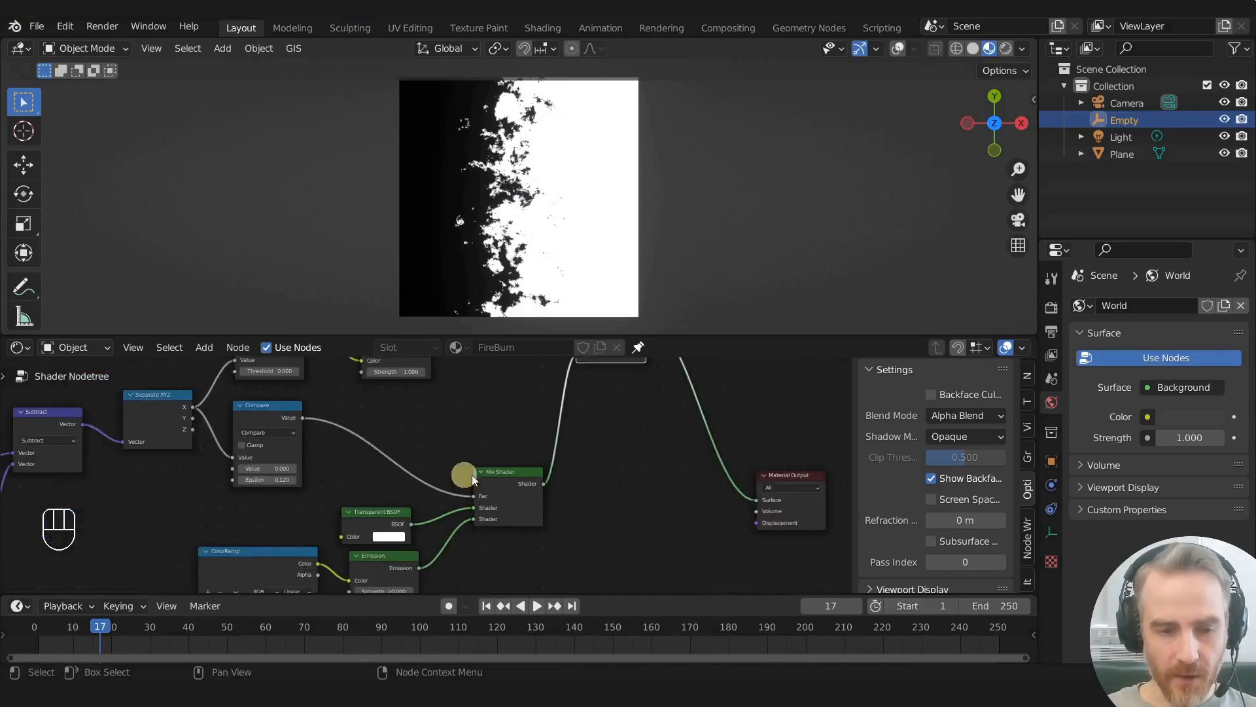
pyautogui.scroll(-3, 432, 504)
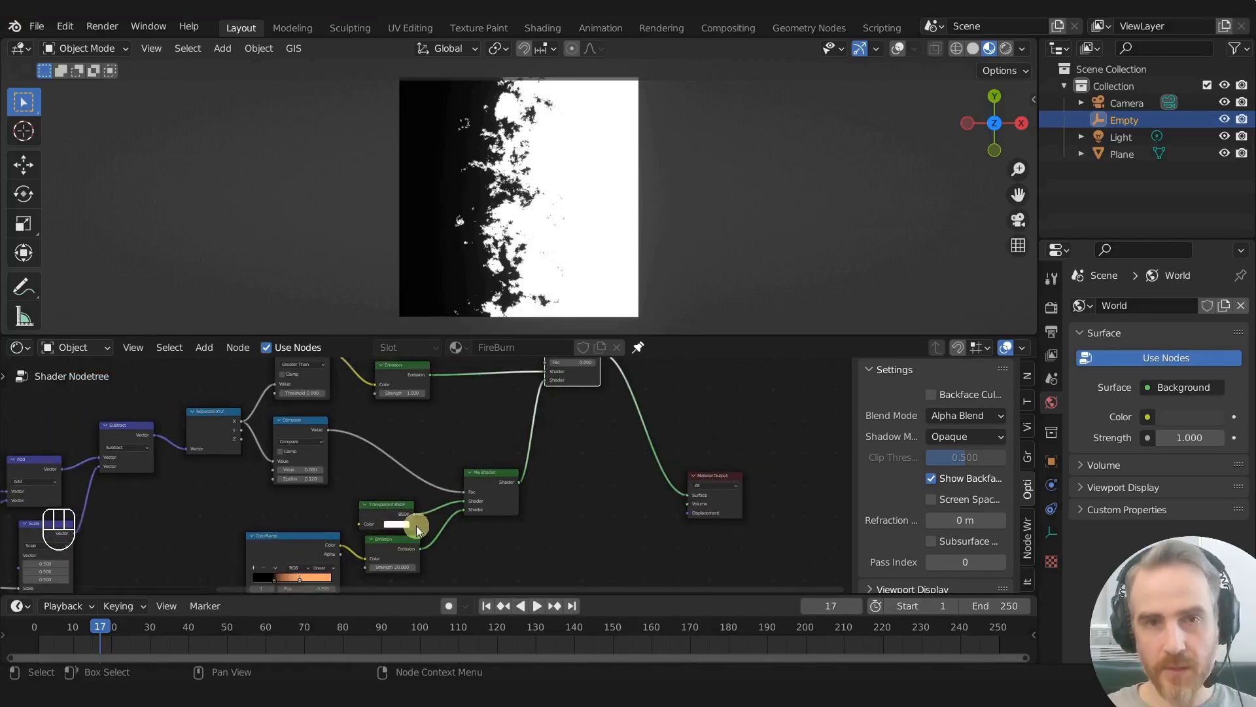
pyautogui.scroll(3, 605, 454)
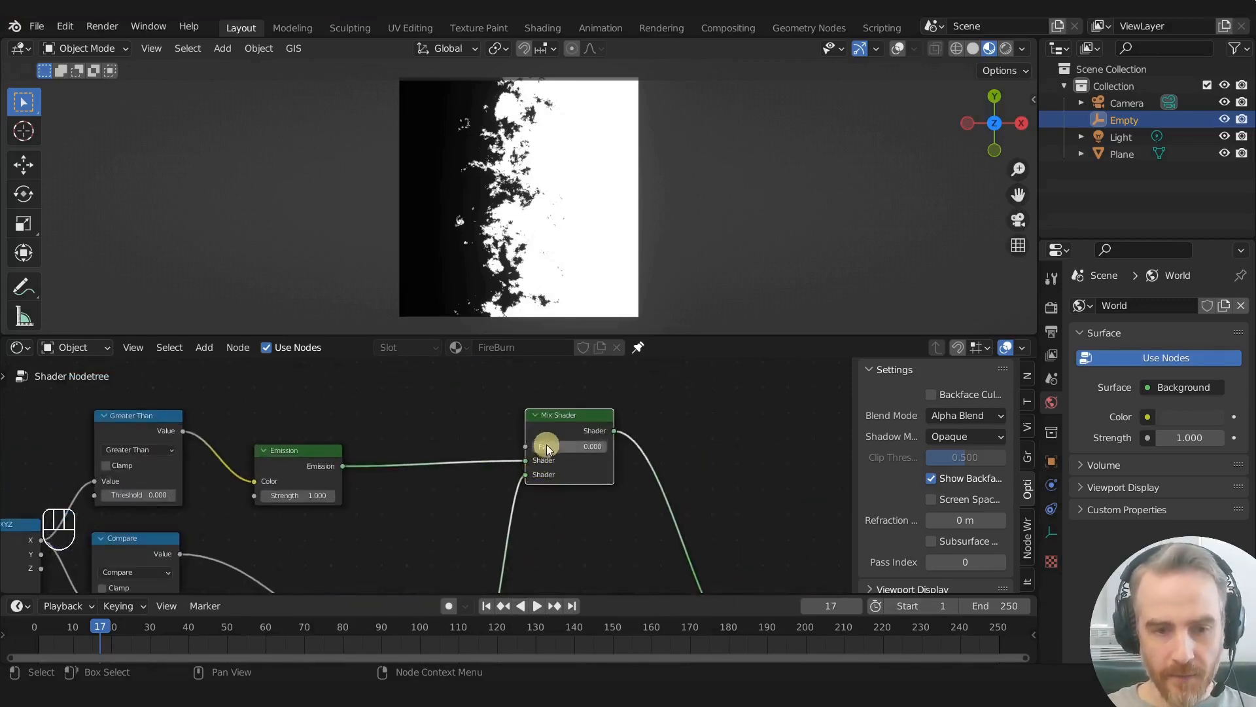
pyautogui.click(557, 430)
pyautogui.moveTo(547, 449); pyautogui.dragTo(605, 450)
# - Preview the Compare node's output on the plane to examine the fire band mask
pyautogui.scroll(-6, 554, 495)
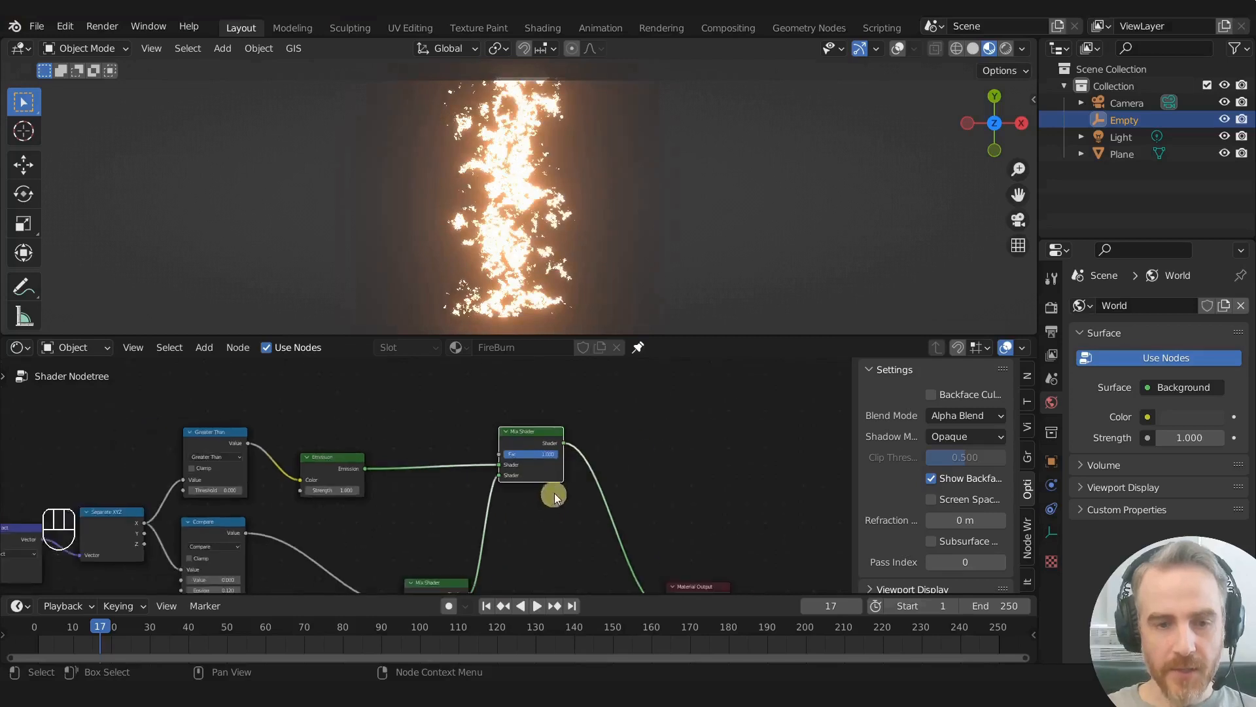
pyautogui.moveTo(524, 521); pyautogui.dragTo(567, 465, button='middle')
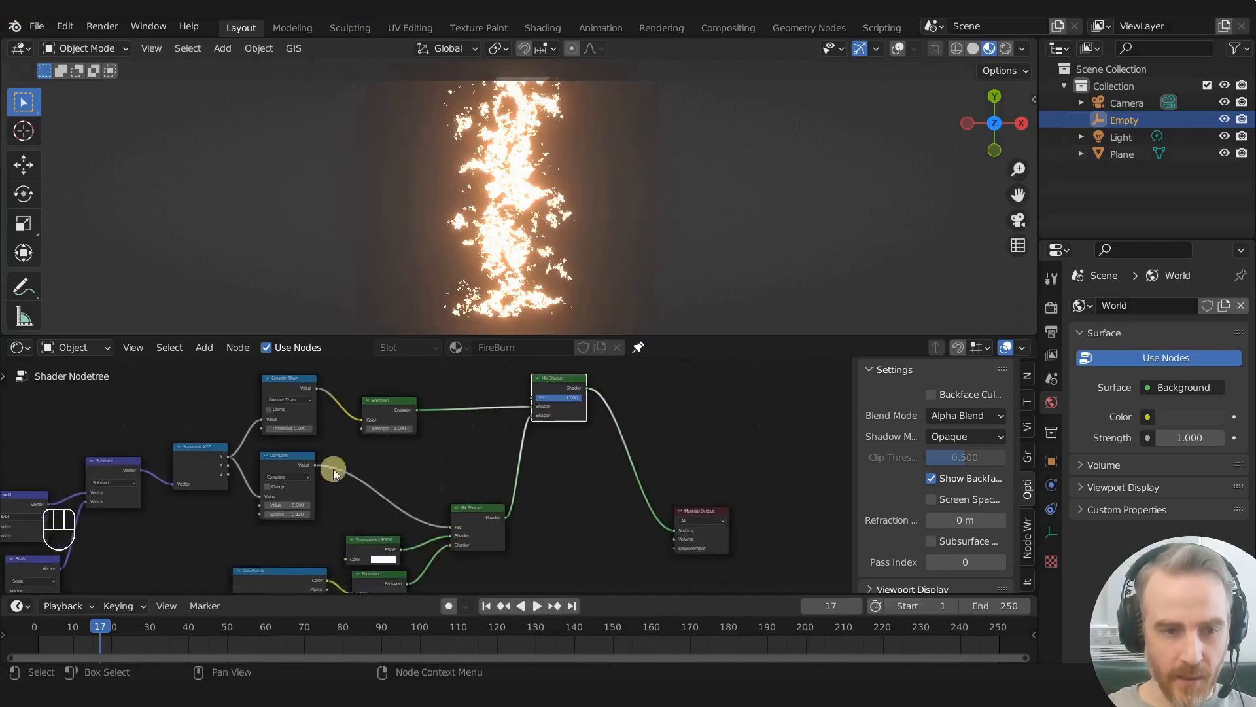
pyautogui.scroll(1, 439, 488)
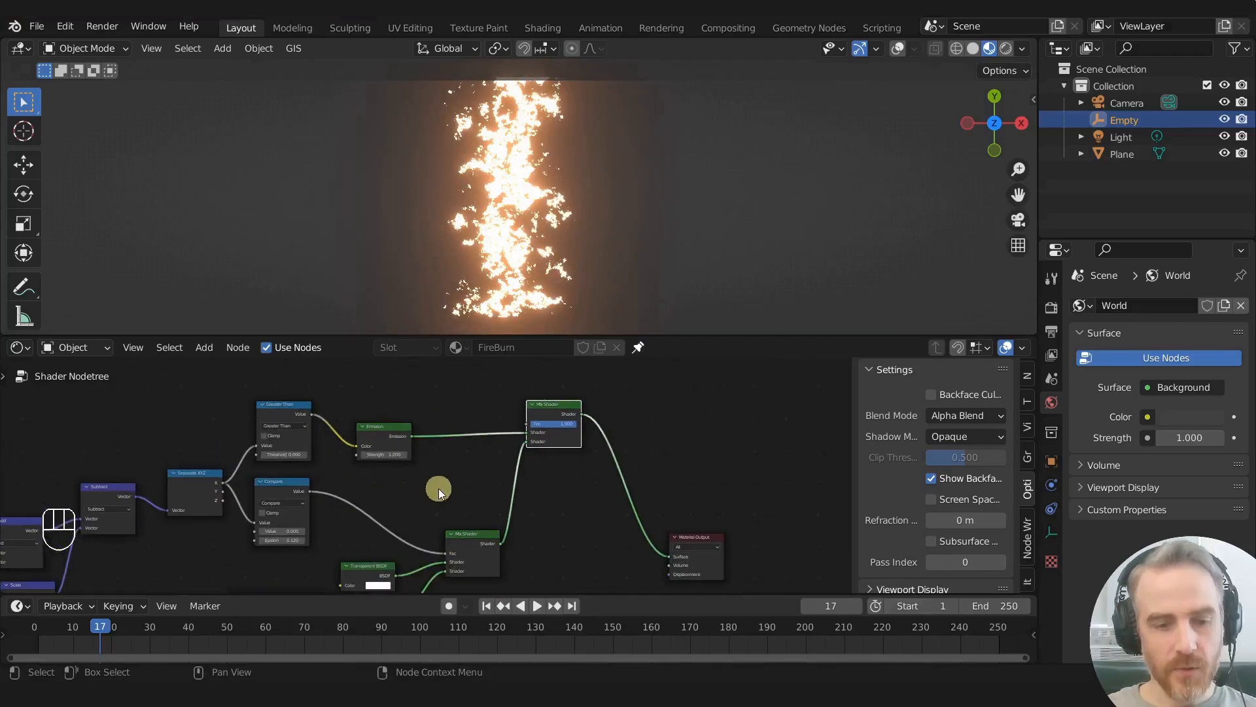
pyautogui.scroll(1, 439, 488)
pyautogui.scroll(-1, 439, 488)
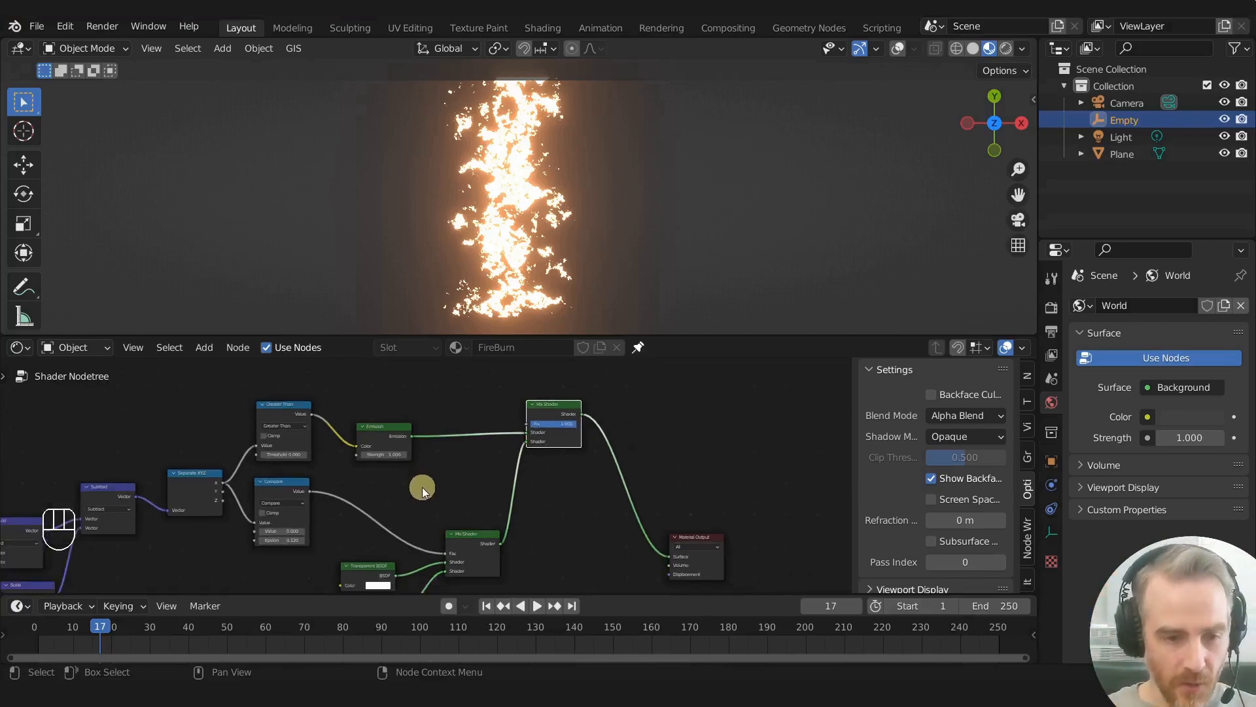
pyautogui.keyDown('ctrl'); pyautogui.keyDown('shift'); pyautogui.click(264, 495); pyautogui.keyUp('shift'); pyautogui.keyUp('ctrl')
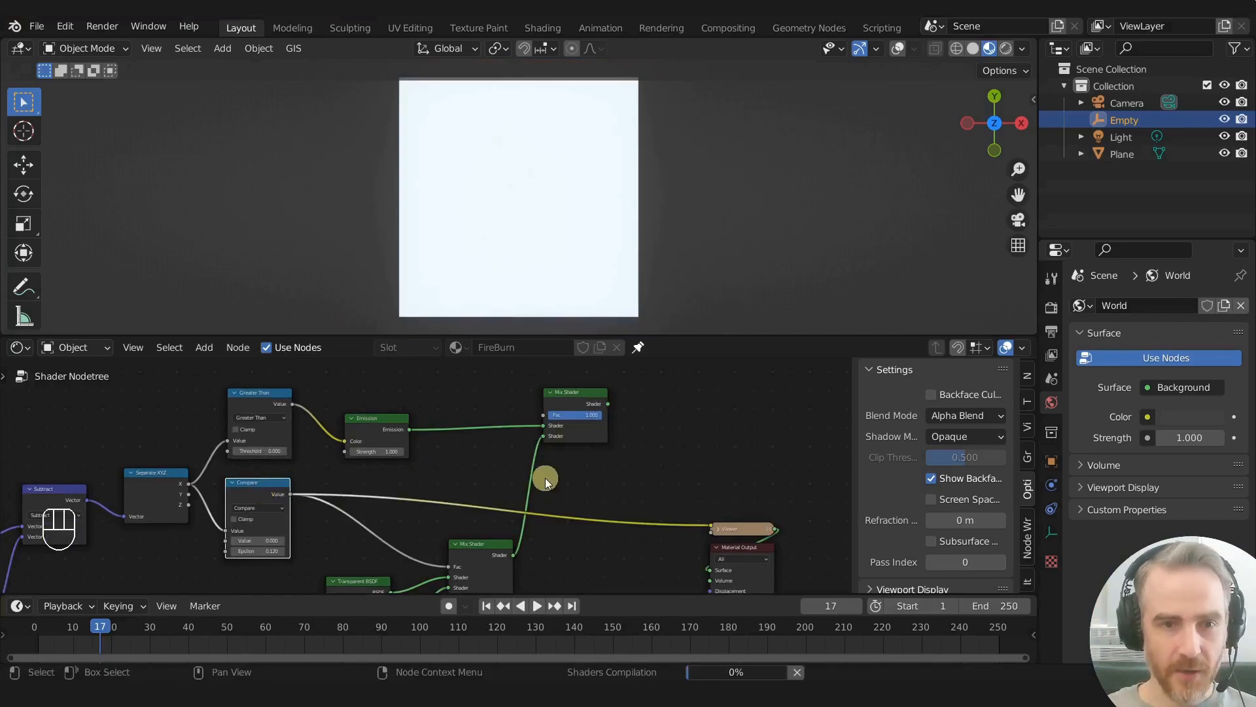
pyautogui.scroll(-1, 461, 473)
pyautogui.scroll(1, 462, 473)
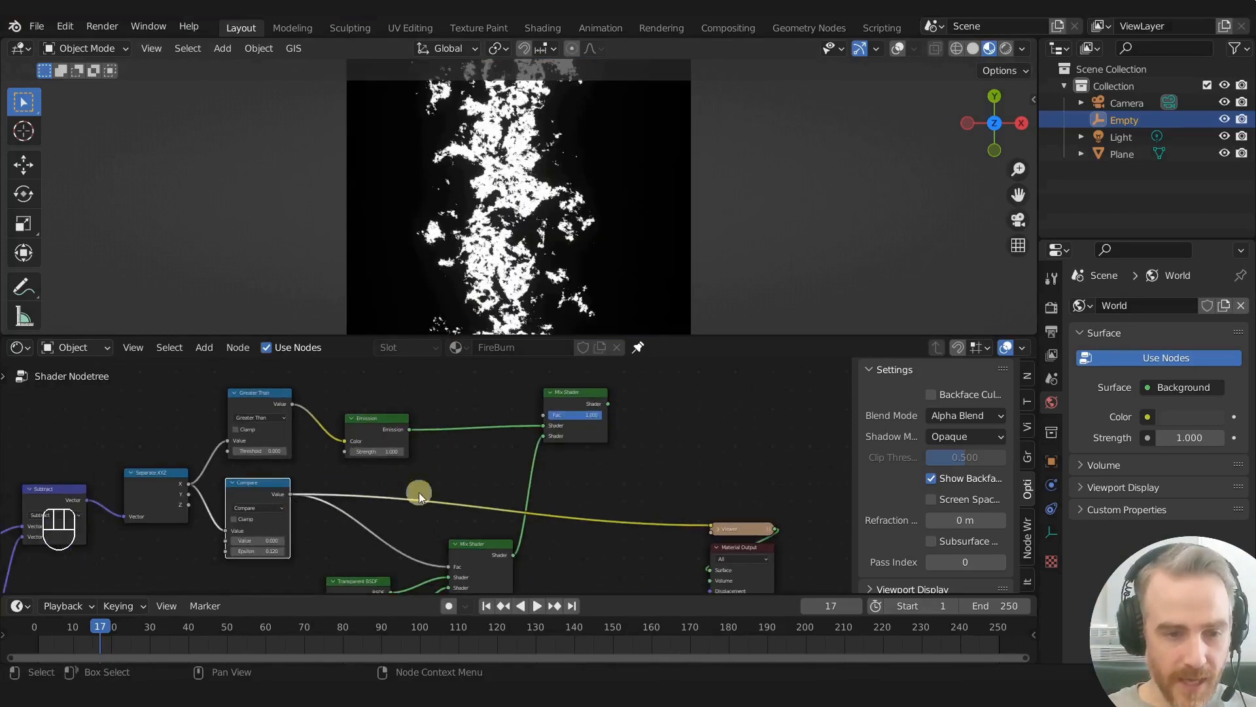
pyautogui.scroll(1, 362, 491)
# - Connect the Compare node's Value to the new Mix Shader's Fac and output the mixed shader to the material
pyautogui.moveTo(265, 496); pyautogui.dragTo(563, 407)
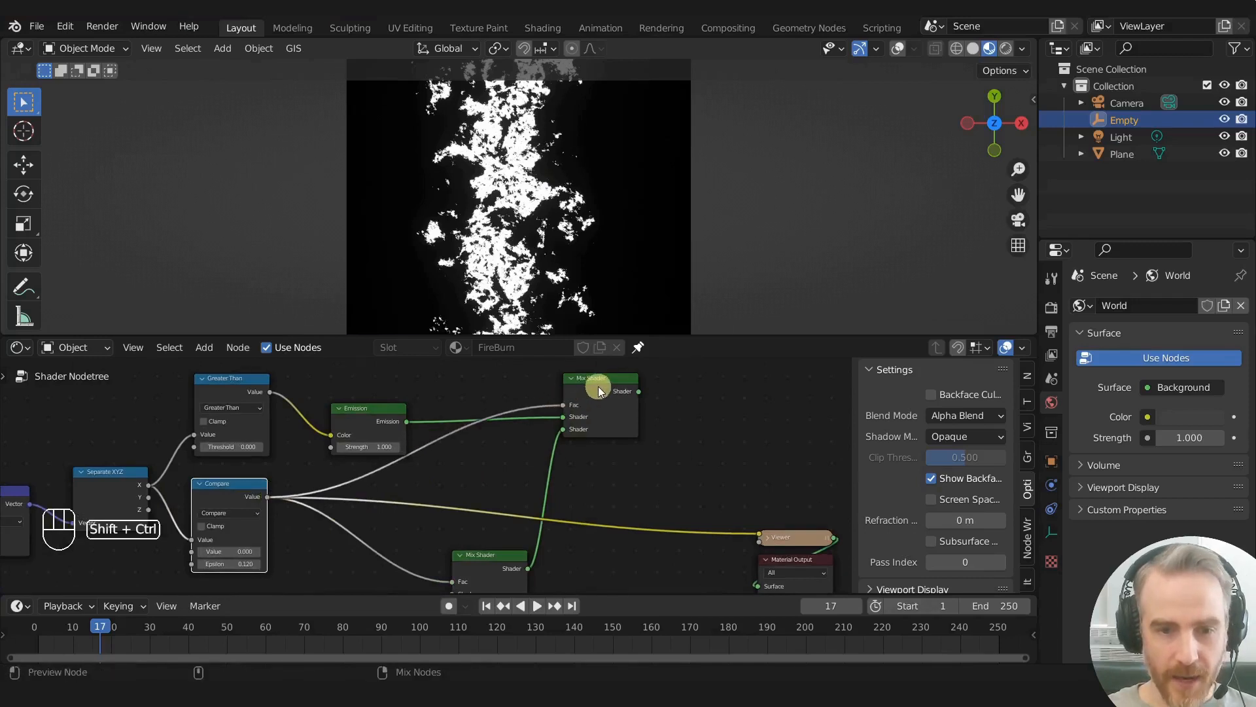
pyautogui.keyDown('ctrl'); pyautogui.keyDown('shift'); pyautogui.click(598, 386); pyautogui.keyUp('shift'); pyautogui.keyUp('ctrl')
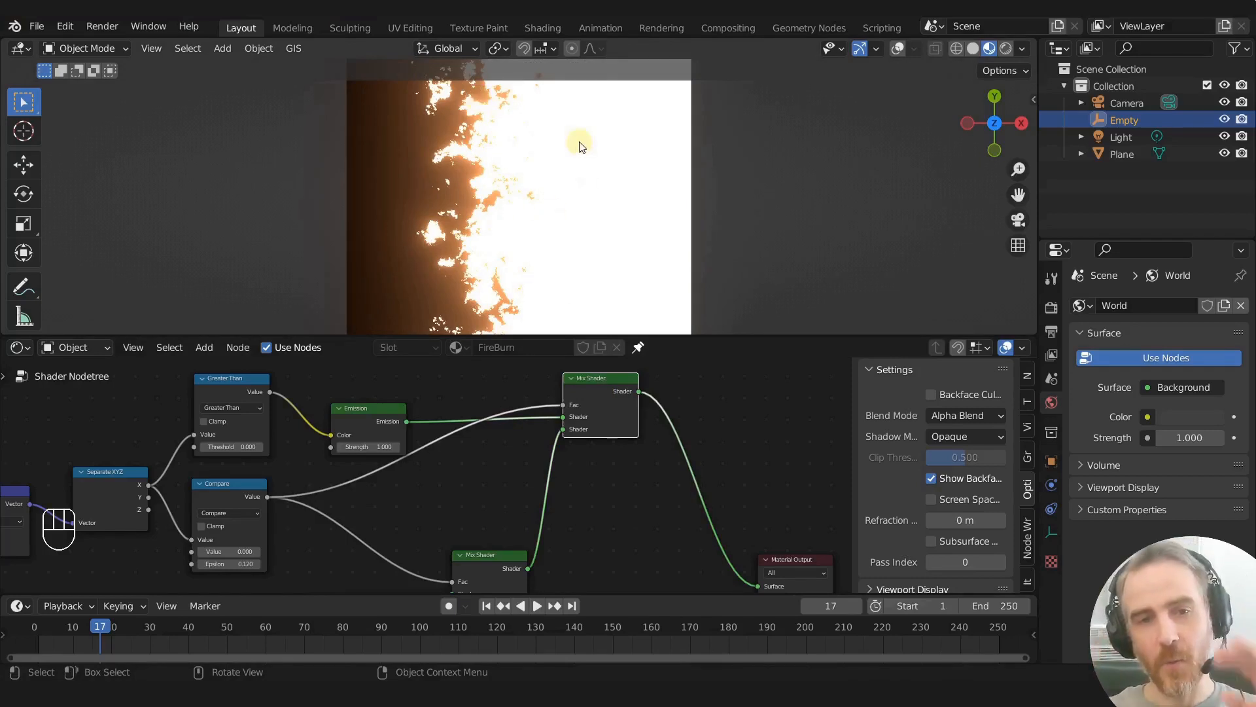
# - Move the Empty along X beyond the plane's edge to test the burn sweeping across it
pyautogui.scroll(-2, 582, 415)
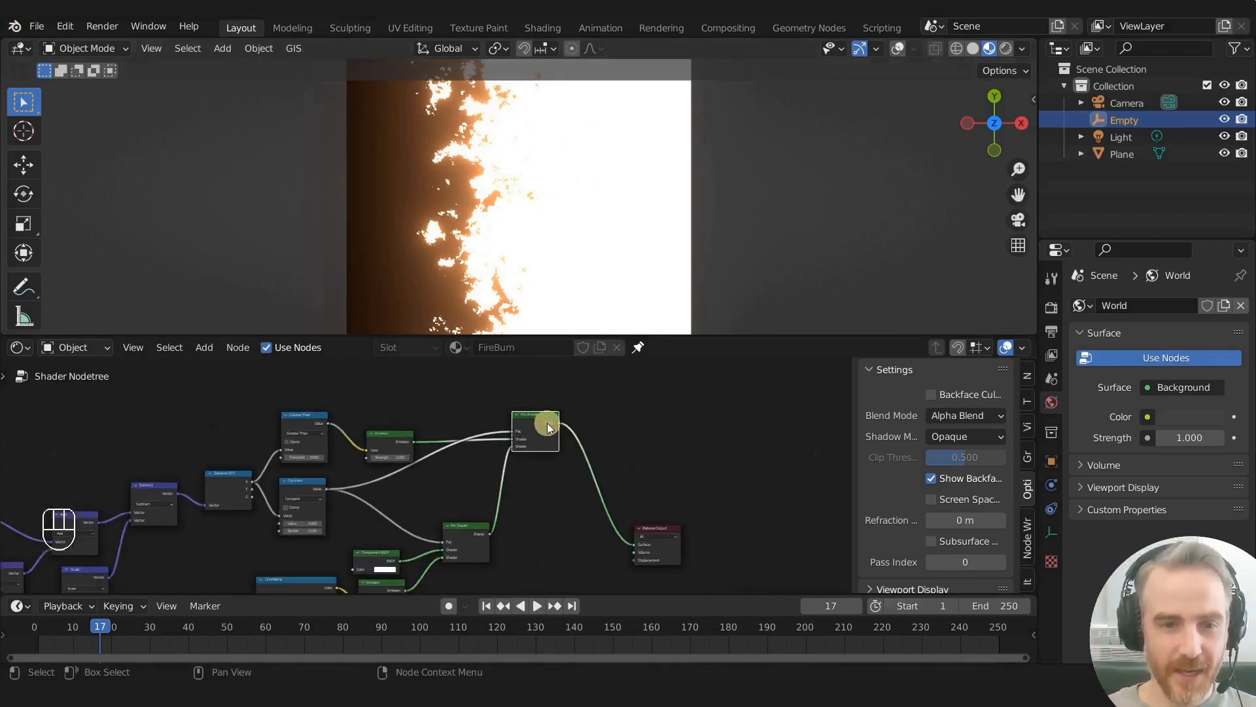
pyautogui.press('g')
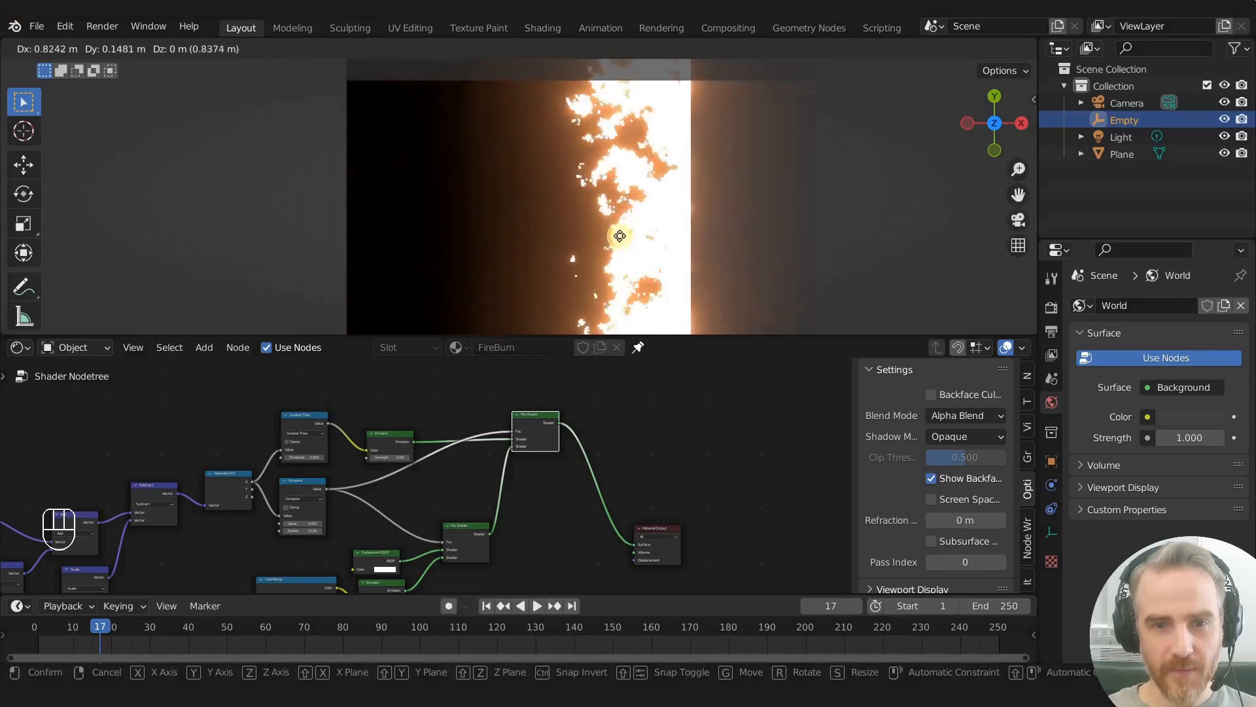
pyautogui.click(788, 204)
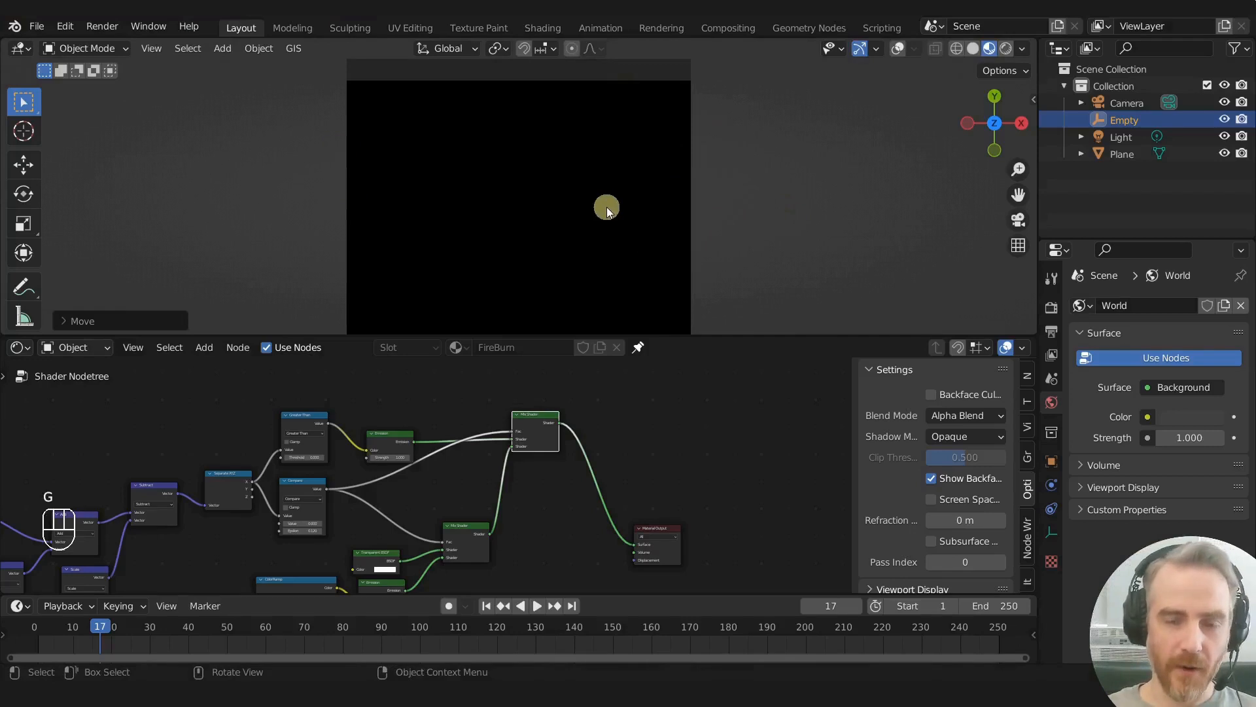
# - Preview the Emission fed by the Greater Than mask on the plane and snap the Empty back to the 3D cursor
pyautogui.scroll(-2, 606, 207)
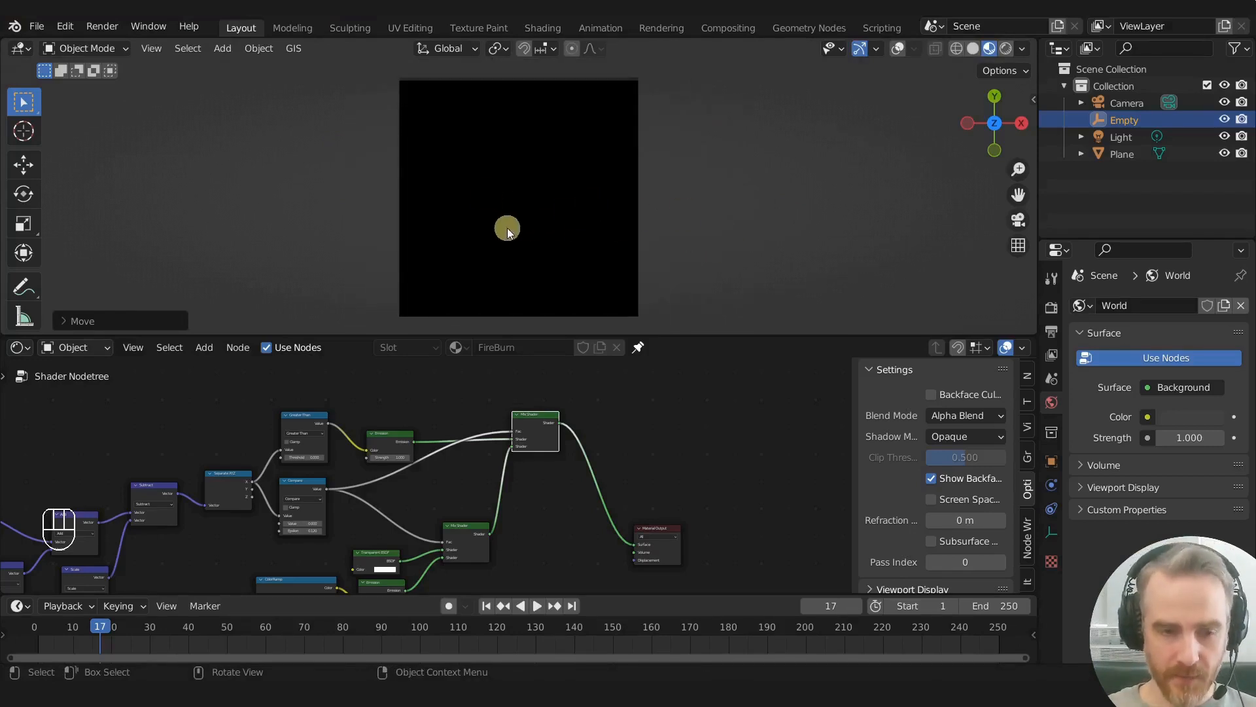
pyautogui.scroll(1, 399, 409)
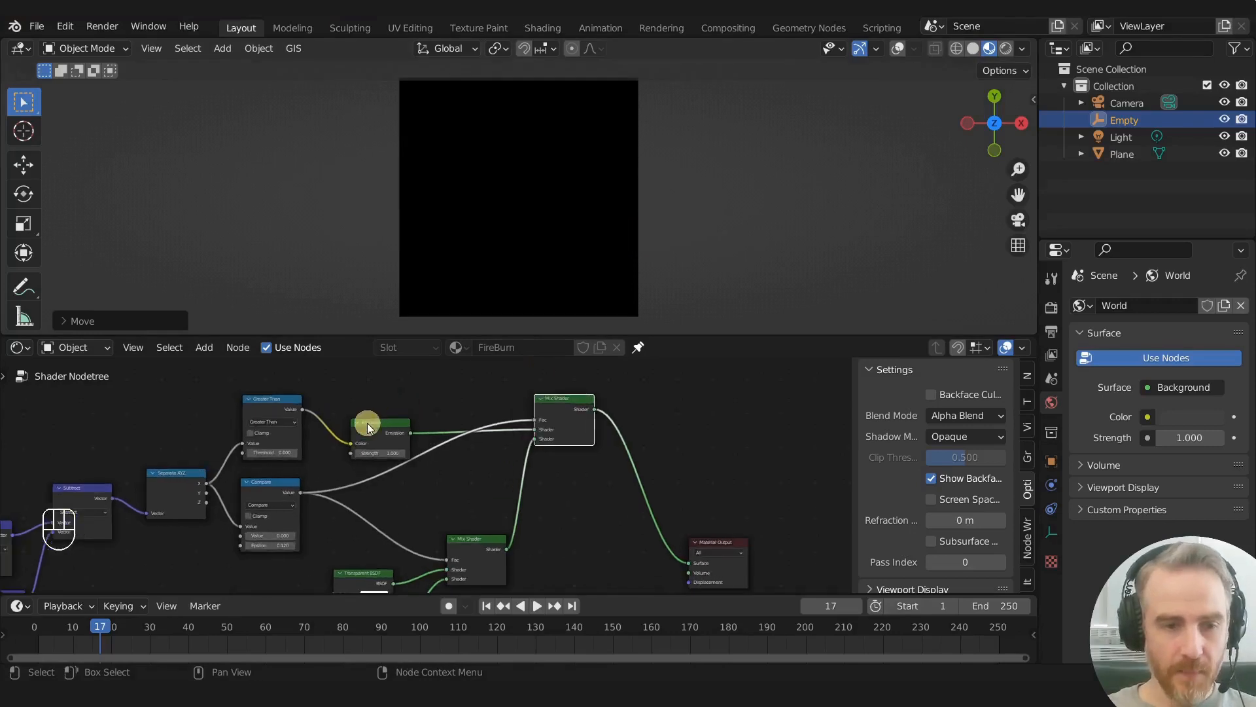
pyautogui.click(370, 424)
pyautogui.keyDown('ctrl'); pyautogui.keyDown('shift'); pyautogui.click(381, 429); pyautogui.keyUp('shift'); pyautogui.keyUp('ctrl')
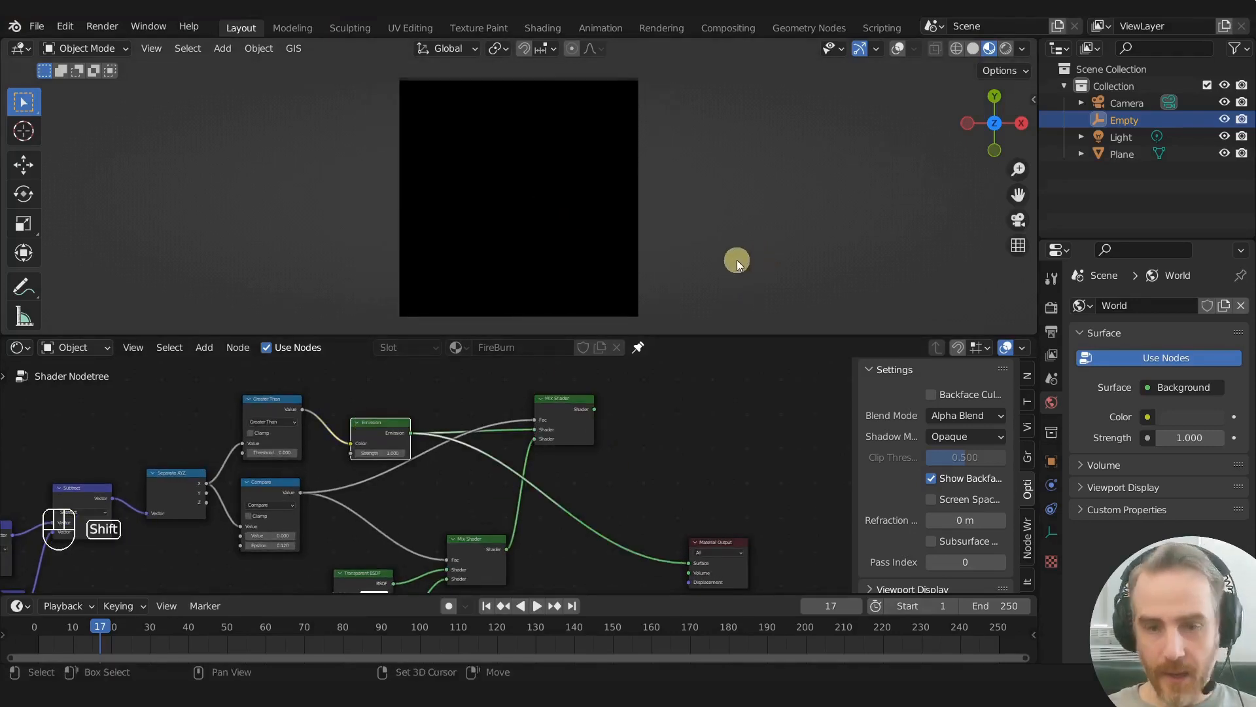
pyautogui.hotkey('shift', 's')
pyautogui.click(732, 179)
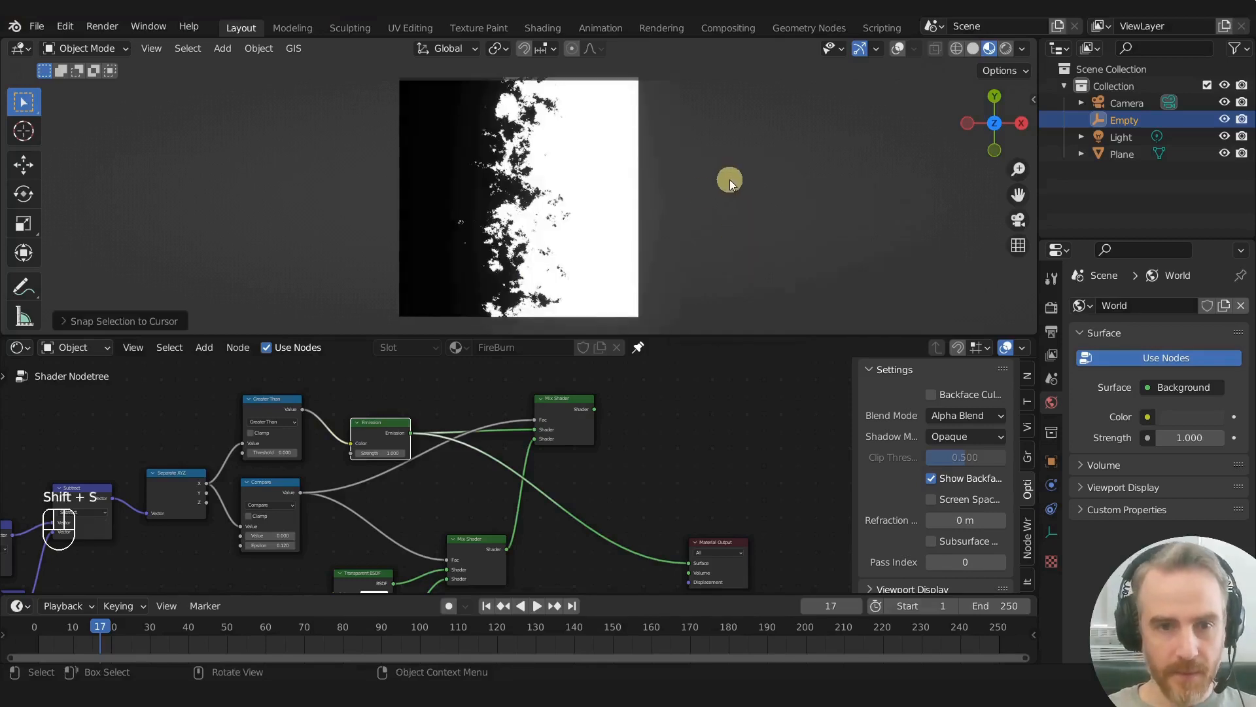
# - Make room by moving the final Mix Shader aside, duplicate it near the Emission, and connect Emission to the duplicate's second Shader input
pyautogui.scroll(2, 592, 154)
pyautogui.moveTo(422, 396); pyautogui.dragTo(515, 416, button='middle')
pyautogui.moveTo(558, 391); pyautogui.dragTo(725, 471)
pyautogui.press('g')
pyautogui.click(836, 474)
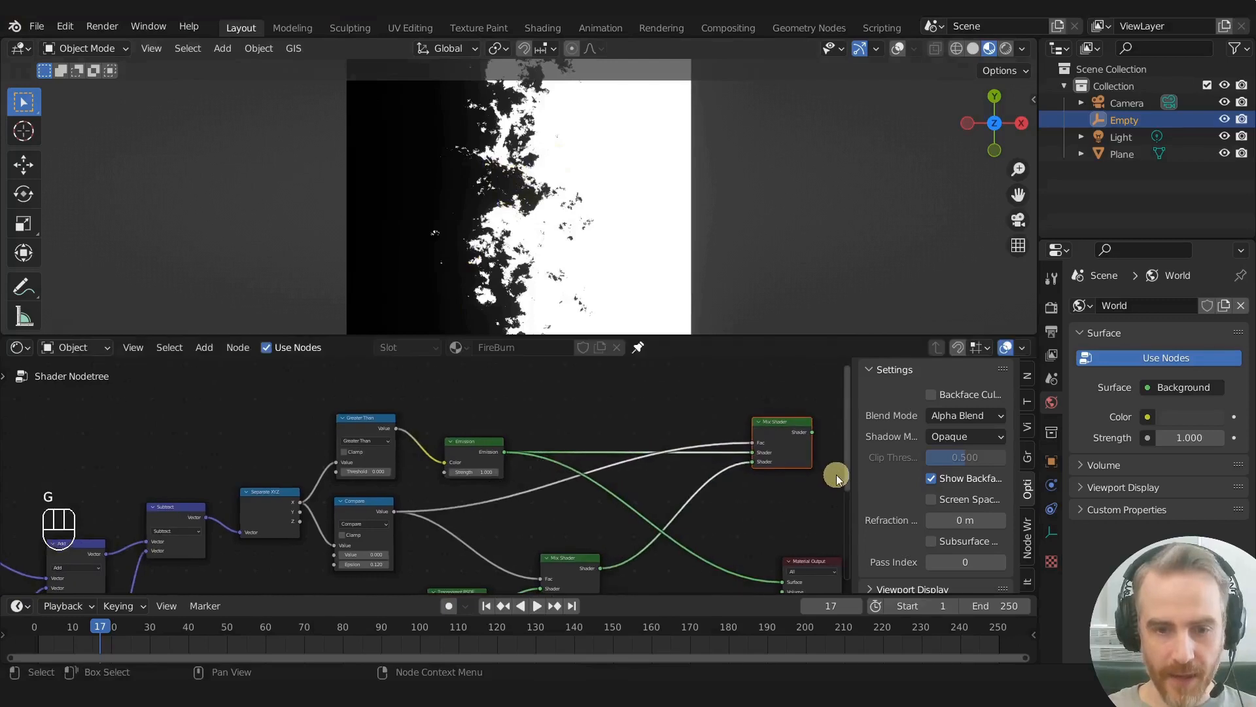
pyautogui.hotkey('shift', 'd')
pyautogui.click(576, 432)
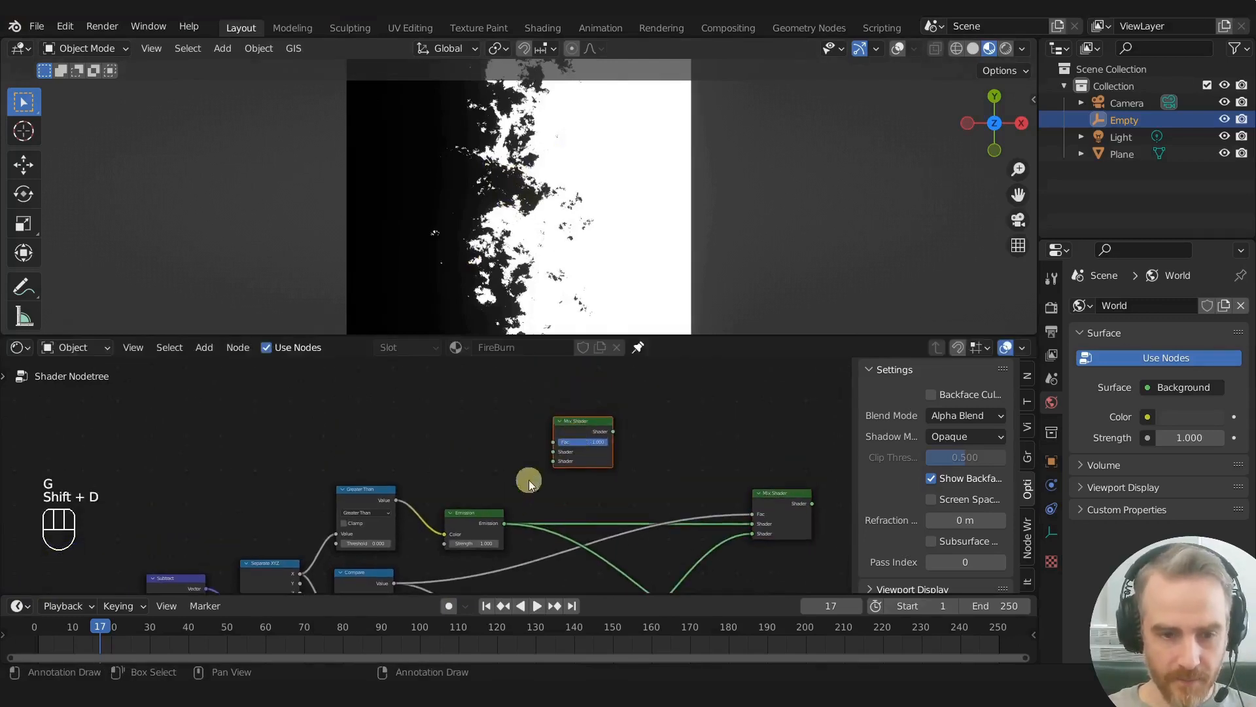
pyautogui.moveTo(468, 521); pyautogui.dragTo(555, 462)
pyautogui.moveTo(598, 475); pyautogui.dragTo(531, 385, button='middle')
# - Duplicate the Transparent BSDF above the Emission node and connect it to the duplicated Mix Shader's first Shader input
pyautogui.scroll(-3, 515, 445)
pyautogui.click(415, 550)
pyautogui.hotkey('shift', 'd')
pyautogui.click(415, 449)
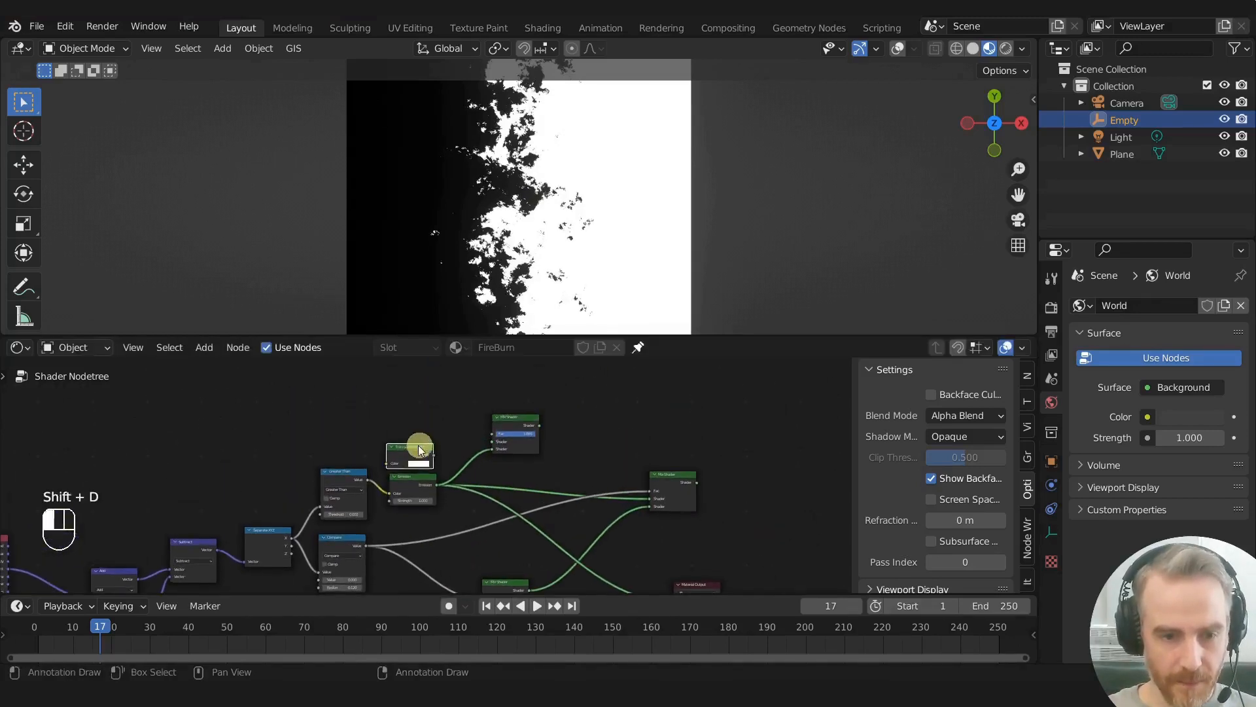
pyautogui.scroll(2, 449, 439)
pyautogui.moveTo(448, 441); pyautogui.dragTo(541, 422)
pyautogui.moveTo(392, 429); pyautogui.dragTo(426, 429)
# - Connect the Greater Than Value to the duplicated Mix Shader's Fac and preview its output while test-moving the Empty
pyautogui.scroll(-1, 452, 386)
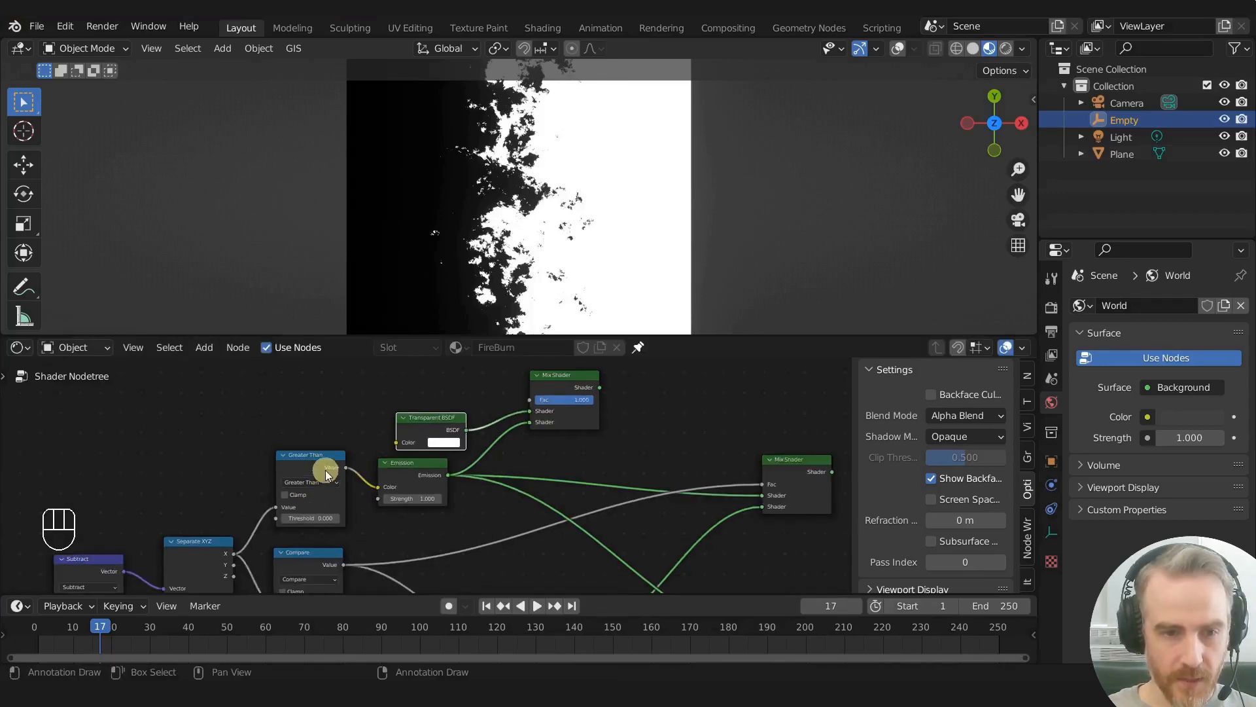
pyautogui.moveTo(347, 466); pyautogui.dragTo(531, 426)
pyautogui.keyDown('ctrl'); pyautogui.keyDown('shift'); pyautogui.click(565, 405); pyautogui.keyUp('shift'); pyautogui.keyUp('ctrl')
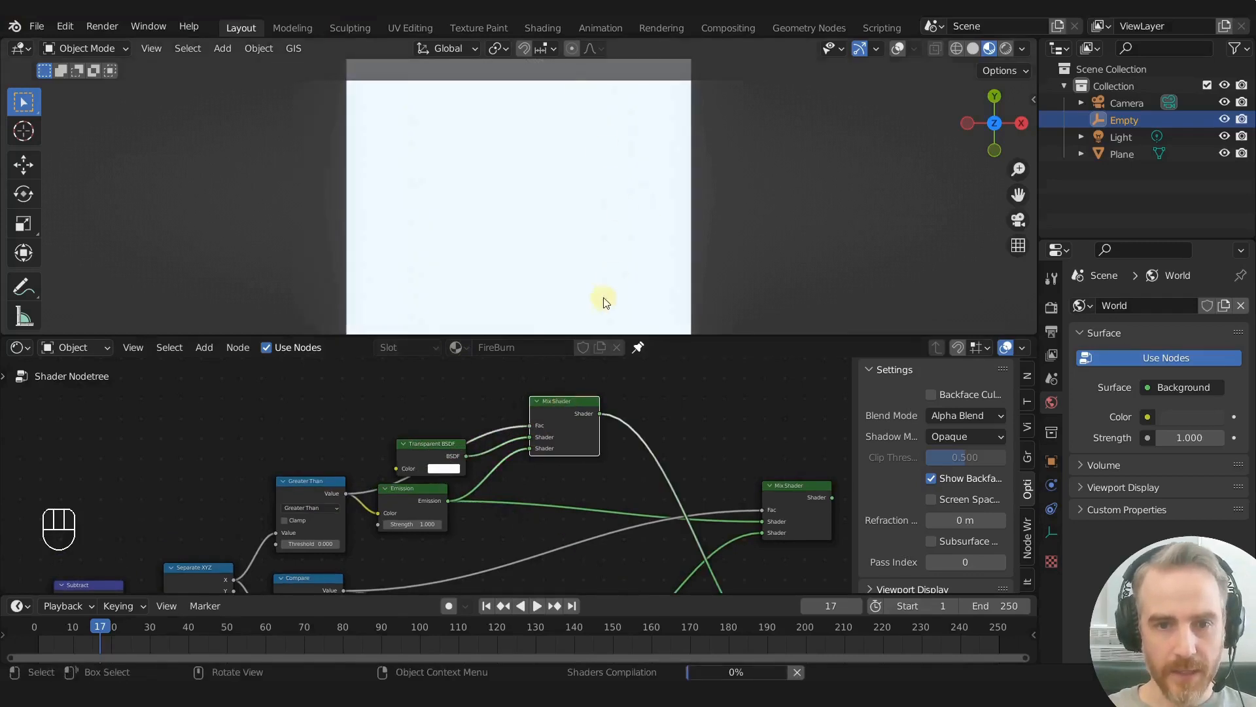
pyautogui.scroll(-2, 482, 237)
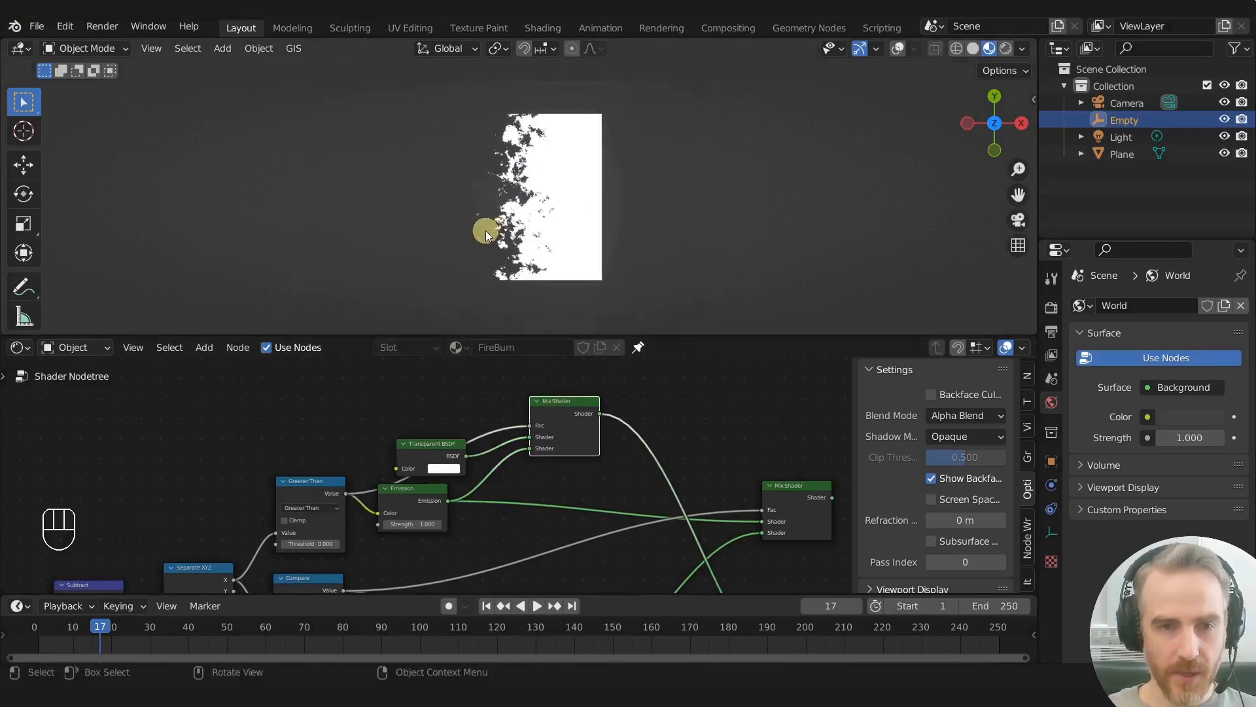
pyautogui.press('g')
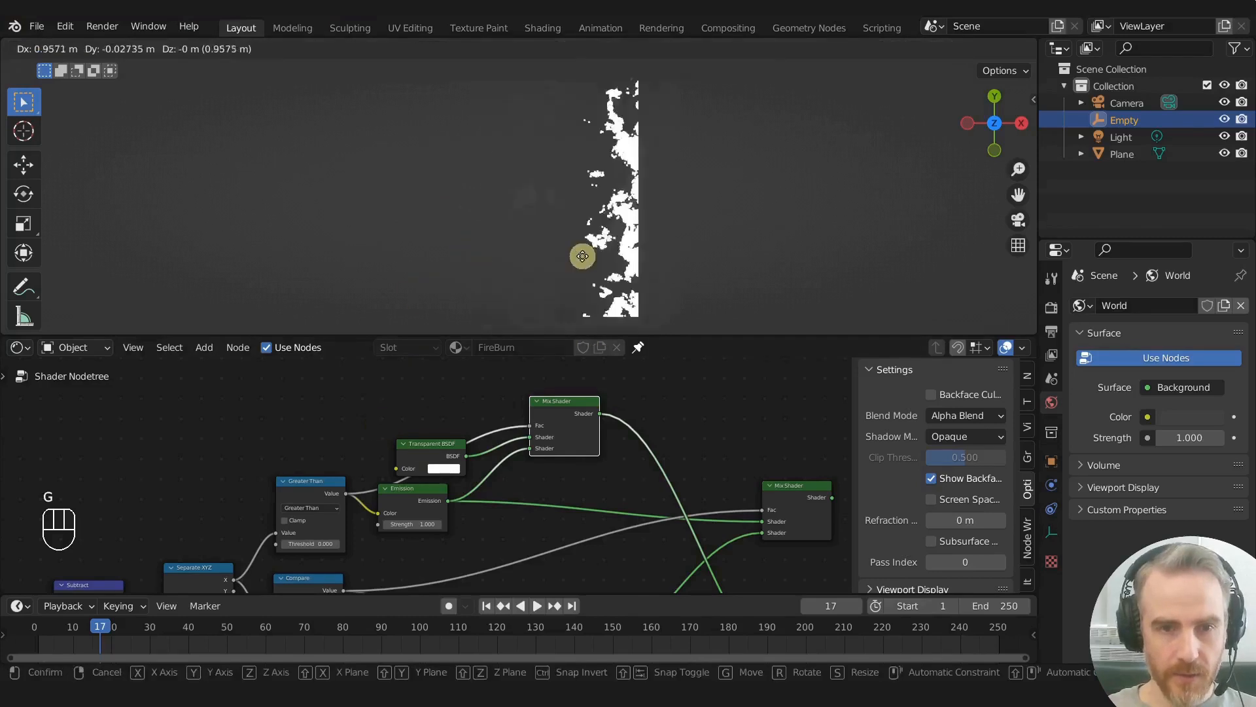
pyautogui.rightClick(543, 261)
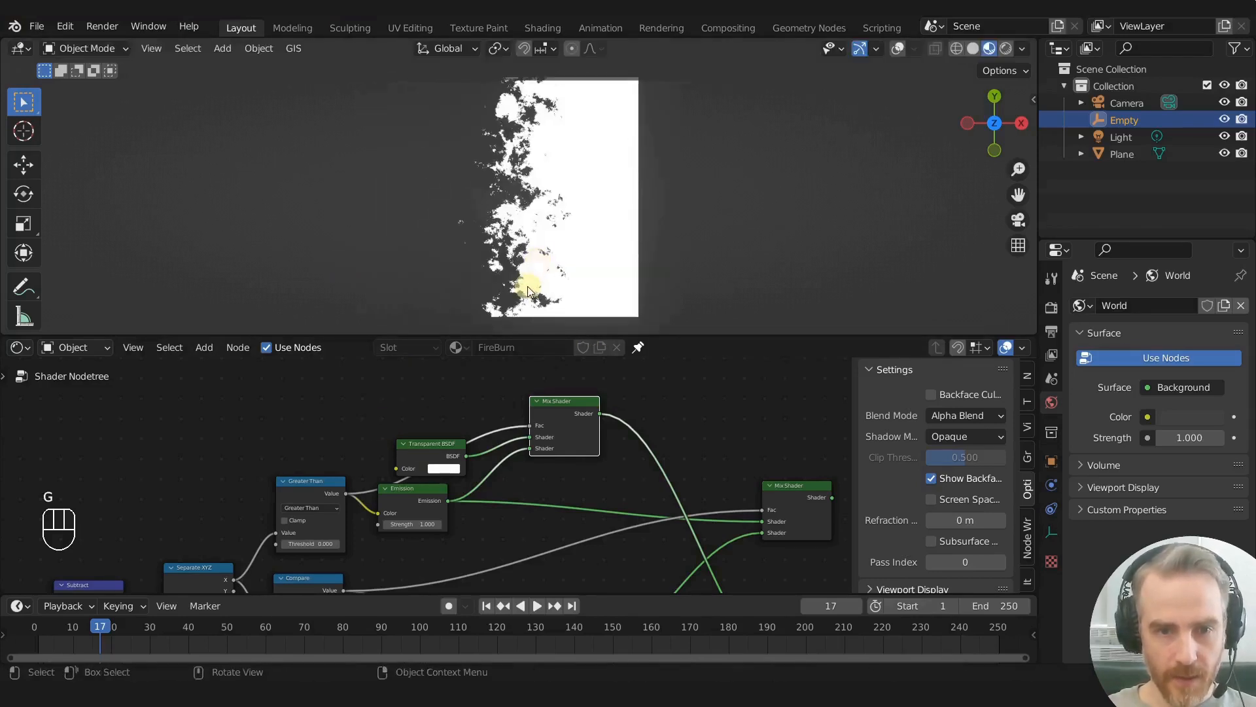
# - Connect the masked Mix Shader to the final Mix Shader's first Shader input and output the final mix to the material
pyautogui.moveTo(565, 411); pyautogui.dragTo(393, 379, button='middle')
pyautogui.moveTo(410, 380)
pyautogui.mouseDown()
pyautogui.moveTo(423, 409)
pyautogui.moveTo(554, 449)
pyautogui.moveTo(600, 488)
pyautogui.mouseUp()
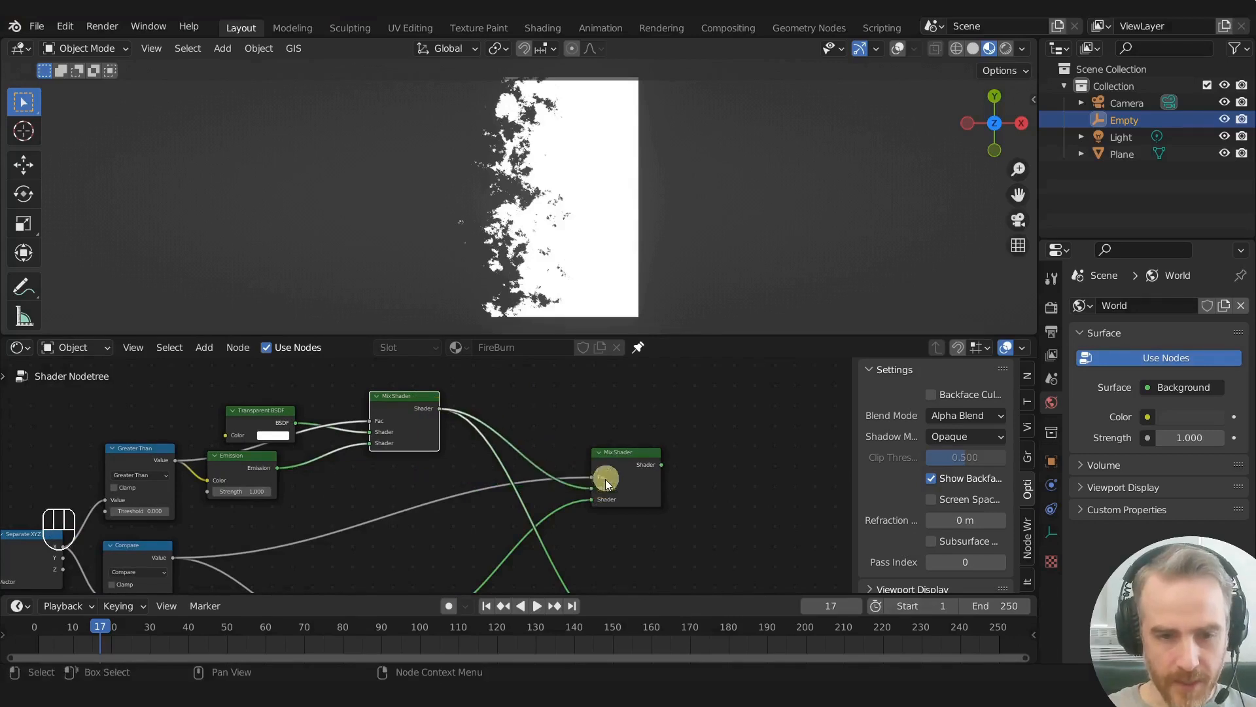
pyautogui.keyDown('ctrl'); pyautogui.keyDown('shift'); pyautogui.click(630, 457); pyautogui.keyUp('shift'); pyautogui.keyUp('ctrl')
pyautogui.scroll(-1, 684, 436)
pyautogui.moveTo(590, 469); pyautogui.dragTo(517, 471)
pyautogui.moveTo(583, 440); pyautogui.dragTo(692, 402, button='middle')
# - Test-move the Empty beyond the plane to examine the combined fire and transparency transition
pyautogui.scroll(-1, 692, 402)
pyautogui.scroll(1, 527, 294)
pyautogui.press('g')
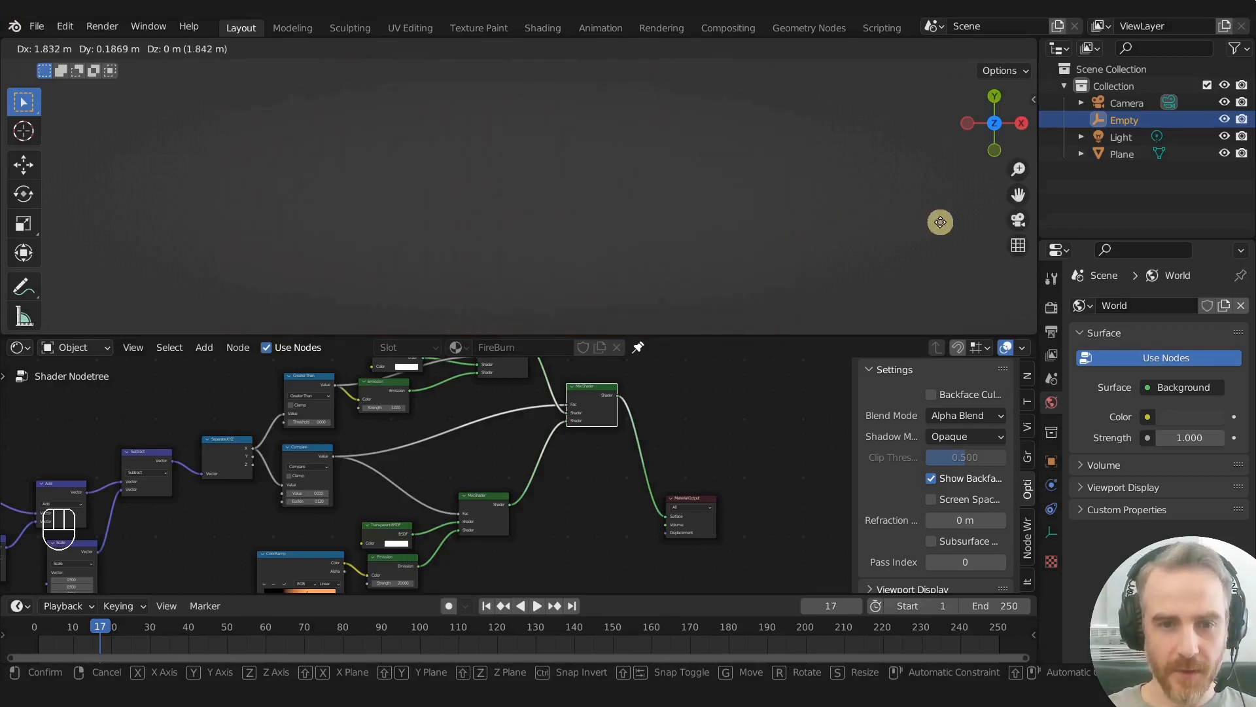
pyautogui.rightClick(940, 222)
# - Disconnect the Greater Than Value from the Emission node's Color input and reposition the Emission node beside the Transparent BSDF
pyautogui.scroll(-3, 555, 465)
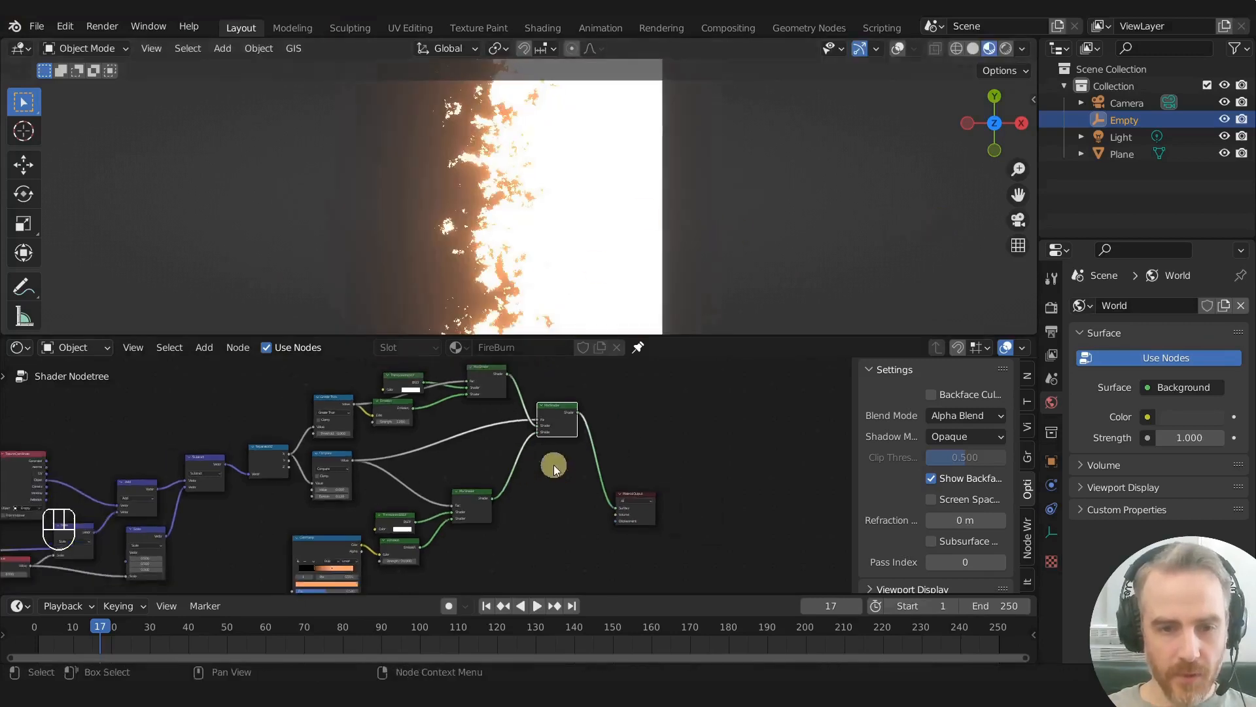
pyautogui.scroll(4, 361, 419)
pyautogui.moveTo(347, 426); pyautogui.dragTo(548, 473, button='middle')
pyautogui.moveTo(610, 440)
pyautogui.mouseDown()
pyautogui.moveTo(634, 451)
pyautogui.moveTo(623, 446)
pyautogui.mouseUp()
pyautogui.scroll(2, 624, 446)
pyautogui.moveTo(623, 446); pyautogui.dragTo(471, 447, button='middle')
pyautogui.moveTo(505, 458); pyautogui.dragTo(477, 441)
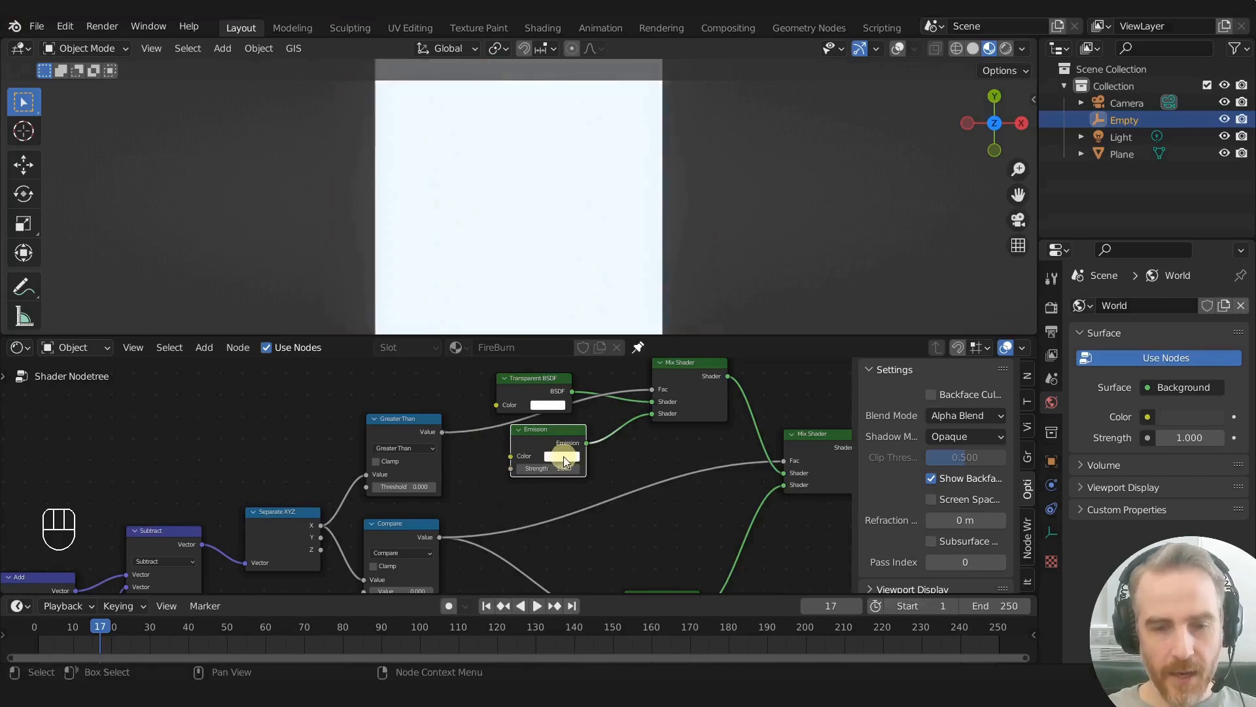
# - Set the Emission colour to a saturated blue with H 0.666, S 0.985 and V 0.523
pyautogui.scroll(1, 579, 457)
pyautogui.scroll(1, 556, 466)
pyautogui.moveTo(581, 450); pyautogui.dragTo(550, 480, button='middle')
pyautogui.click(549, 480)
pyautogui.moveTo(617, 347); pyautogui.dragTo(641, 297)
# - Test-move the Empty toward the plane's left edge to examine the fire burning through the blue surface
pyautogui.scroll(-5, 598, 259)
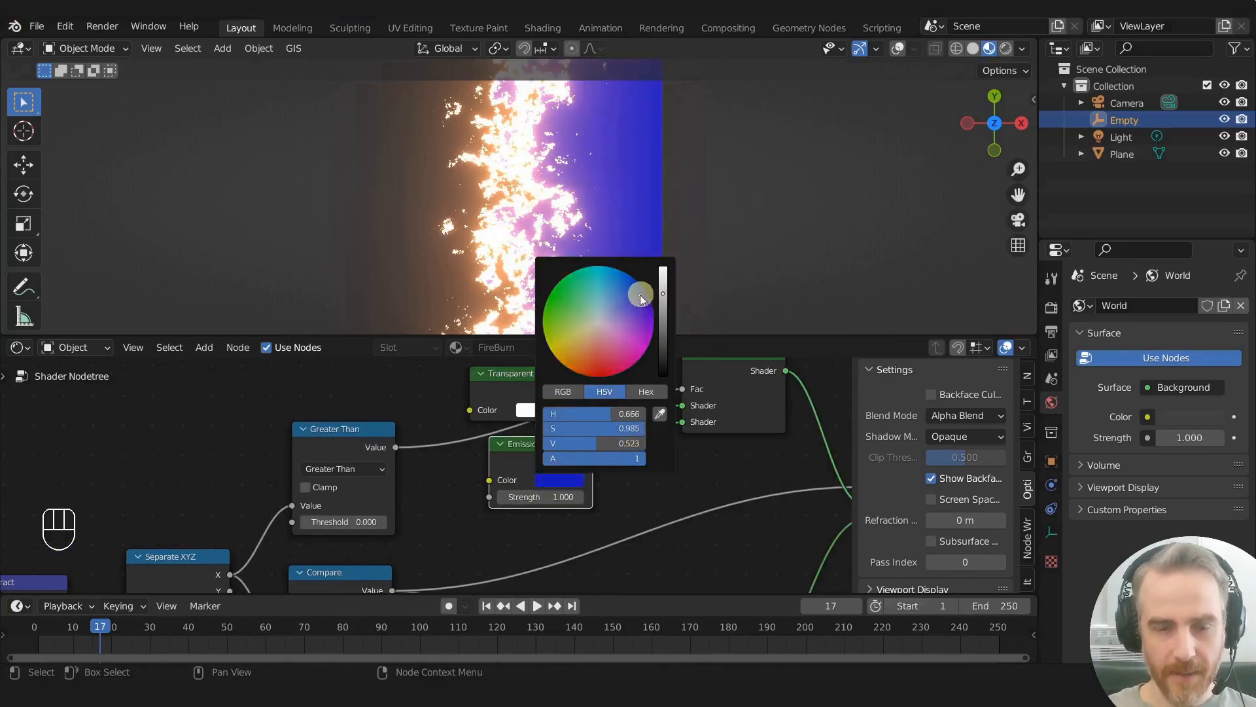
pyautogui.scroll(-3, 554, 440)
pyautogui.press('g')
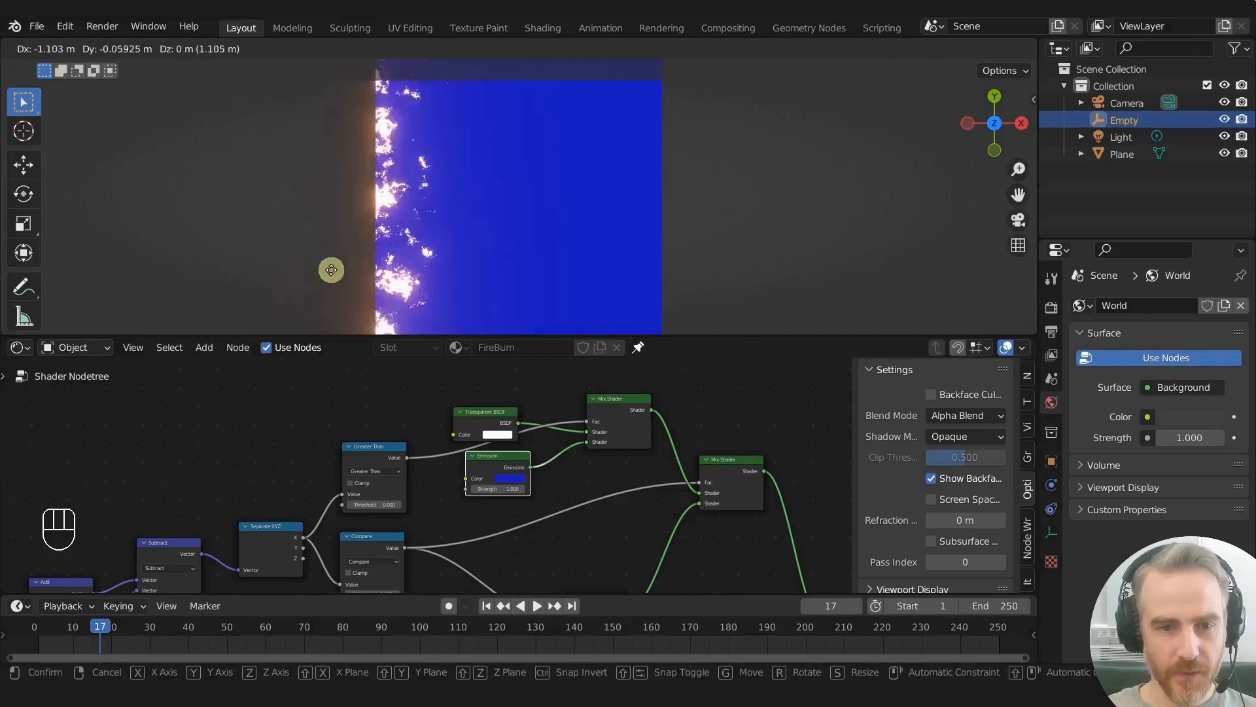
pyautogui.rightClick(331, 270)
# - Add the concrete wall image as an Image Texture node and connect its Color to the Emission node's Color
pyautogui.moveTo(491, 460); pyautogui.dragTo(496, 463)
pyautogui.scroll(-3, 432, 464)
pyautogui.scroll(-2, 452, 419)
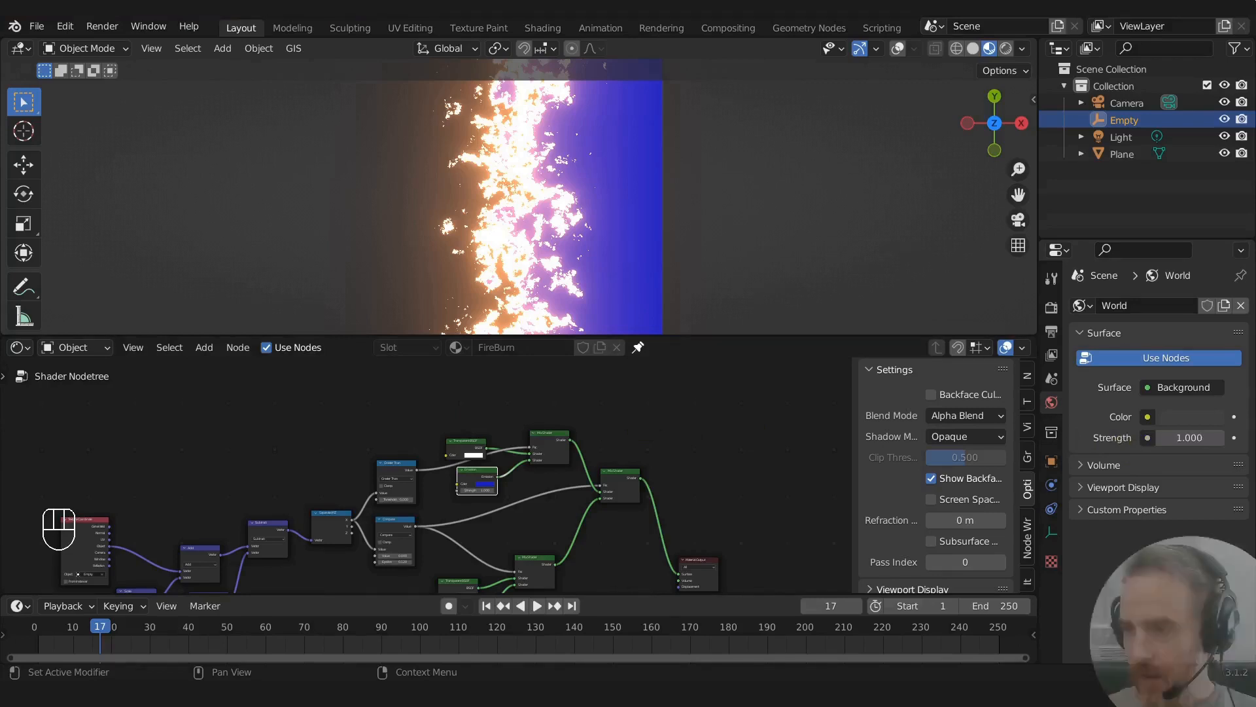
pyautogui.moveTo(575, 404); pyautogui.dragTo(426, 403)
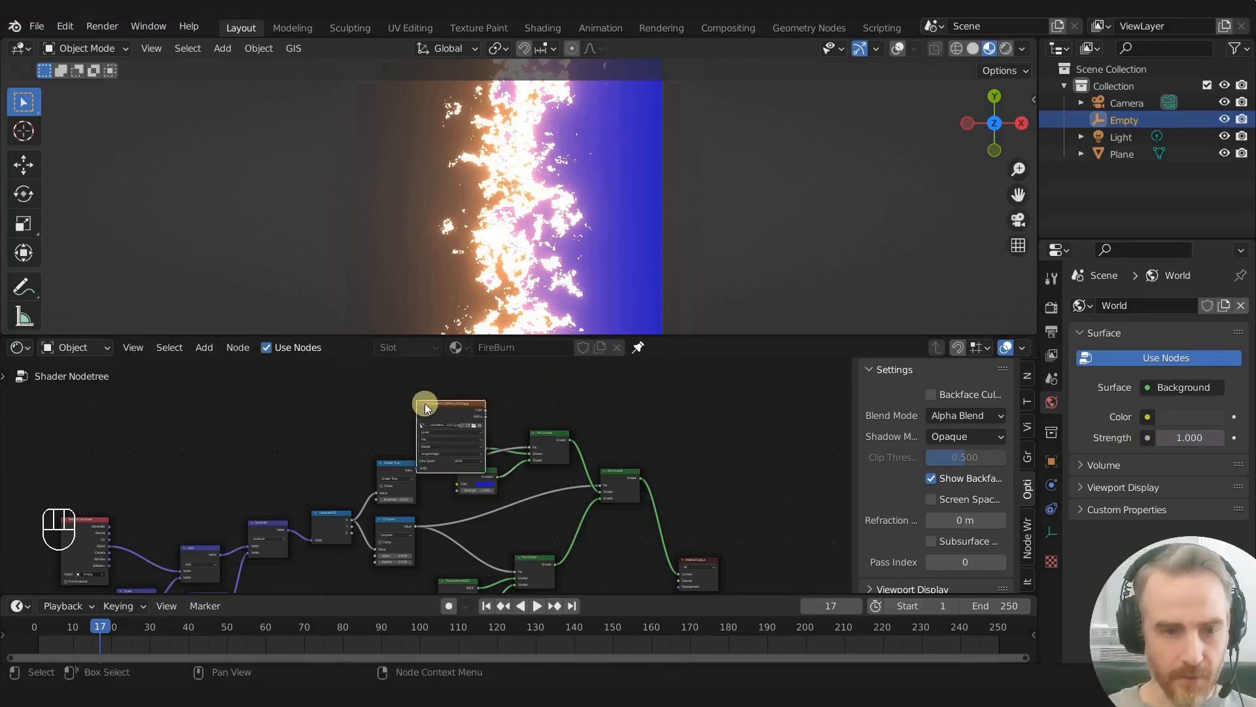
pyautogui.scroll(3, 519, 429)
pyautogui.moveTo(524, 391); pyautogui.dragTo(537, 501)
pyautogui.moveTo(657, 464); pyautogui.dragTo(657, 463)
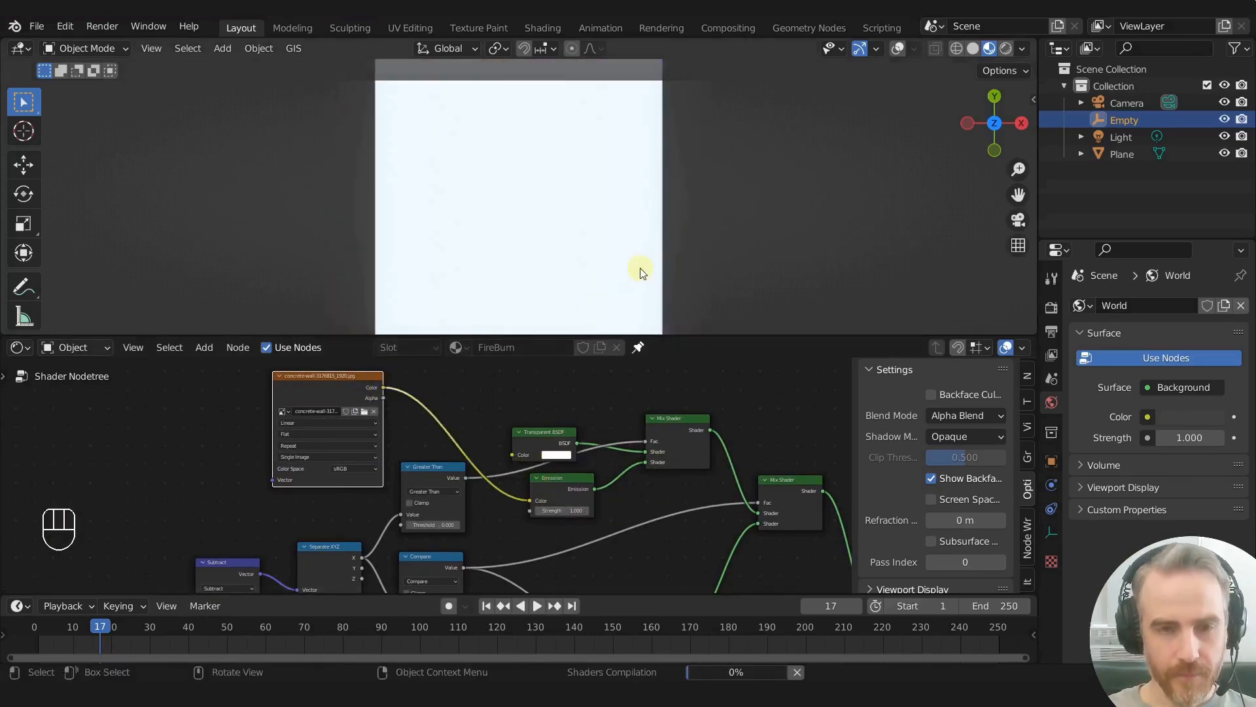
# - Move the Empty past the plane's left edge and turn on the viewport overlays
pyautogui.scroll(-5, 644, 270)
pyautogui.press('g')
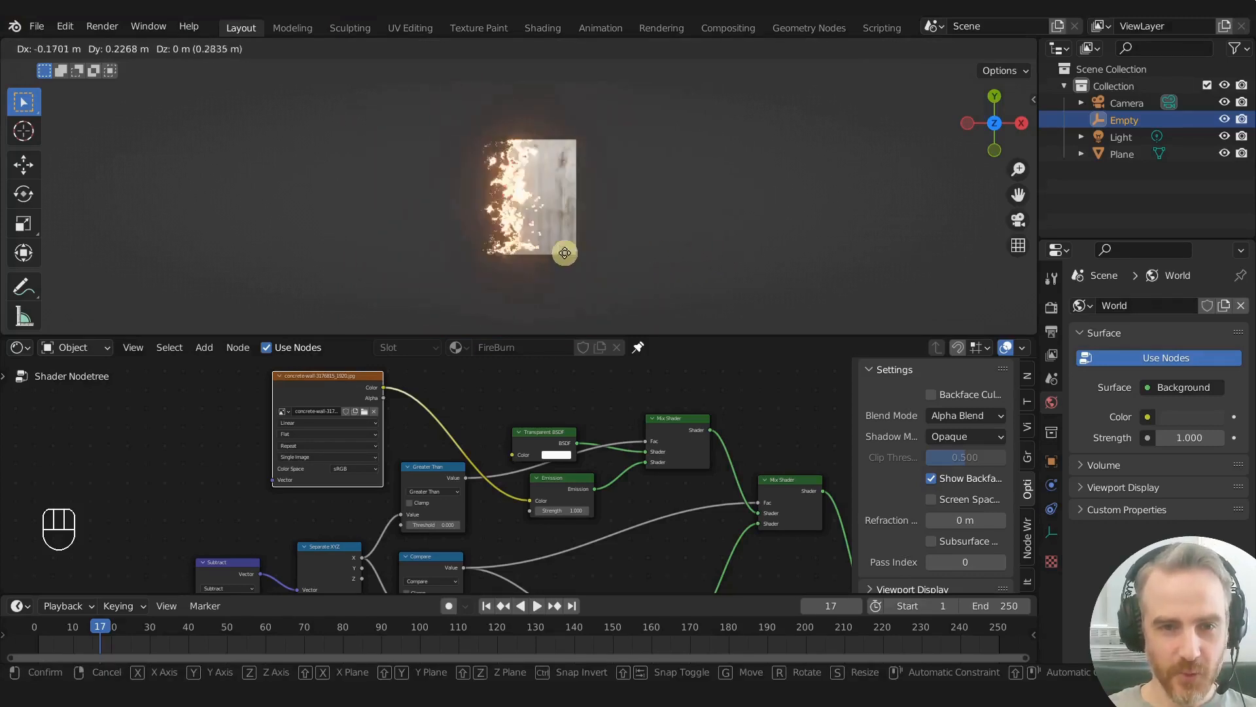
pyautogui.click(505, 259)
pyautogui.click(895, 48)
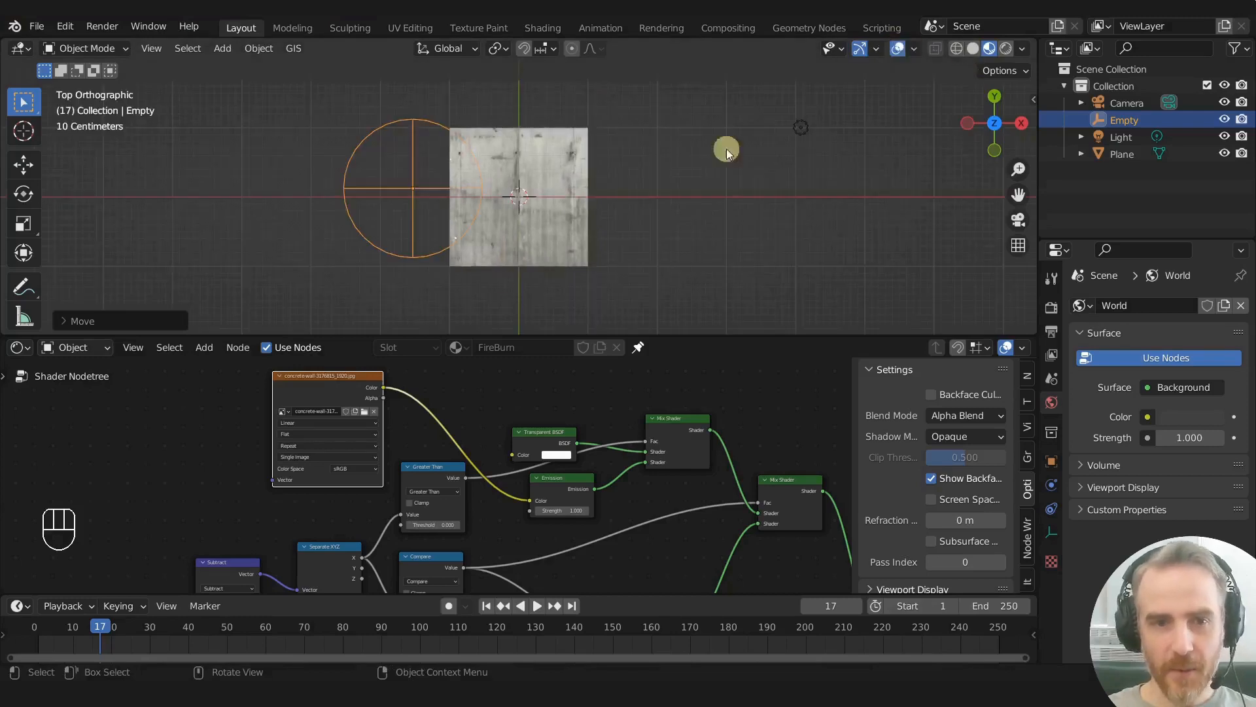
# - Test sweeping the Empty onto the textured plane, and undo its earlier move to return it to the centre
pyautogui.press('g')
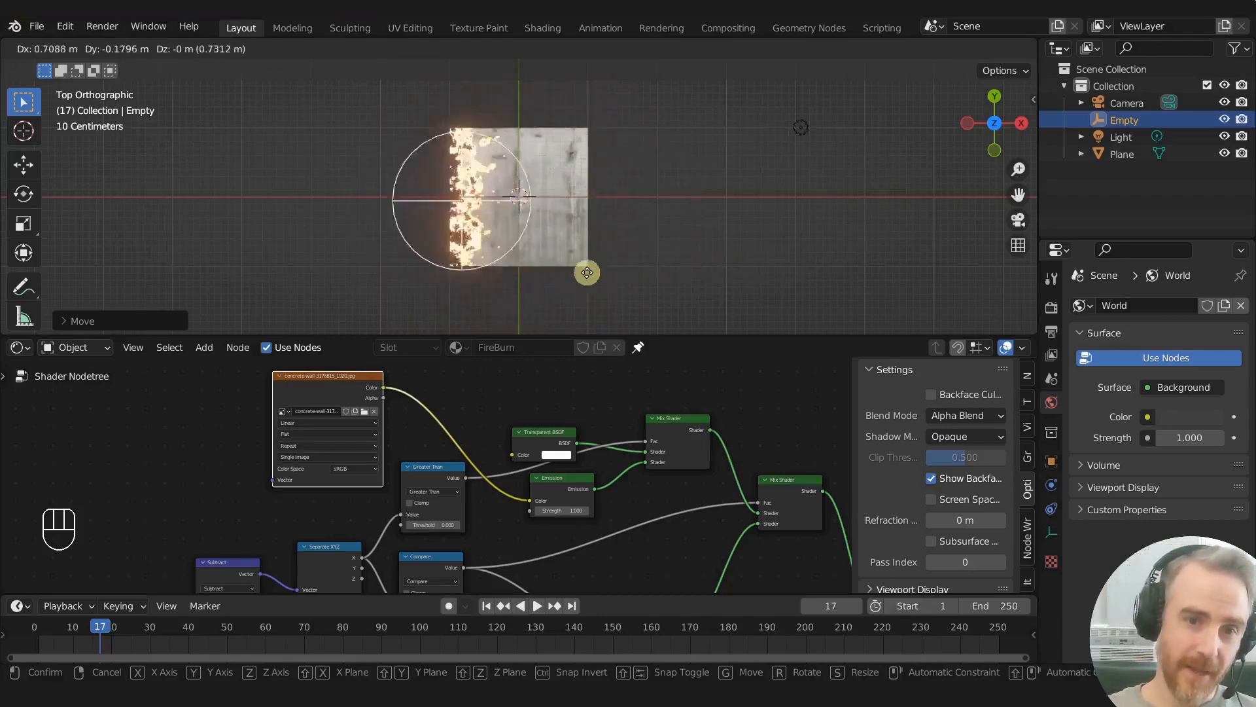
pyautogui.rightClick(583, 263)
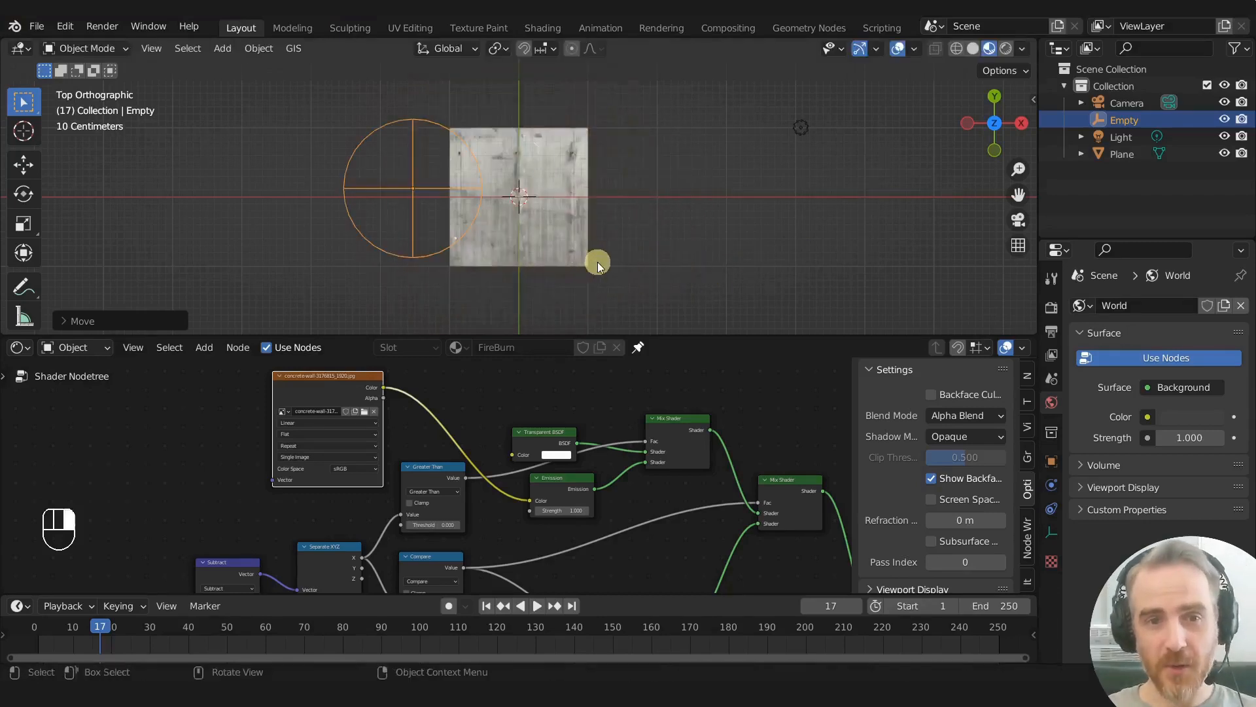
pyautogui.press('g')
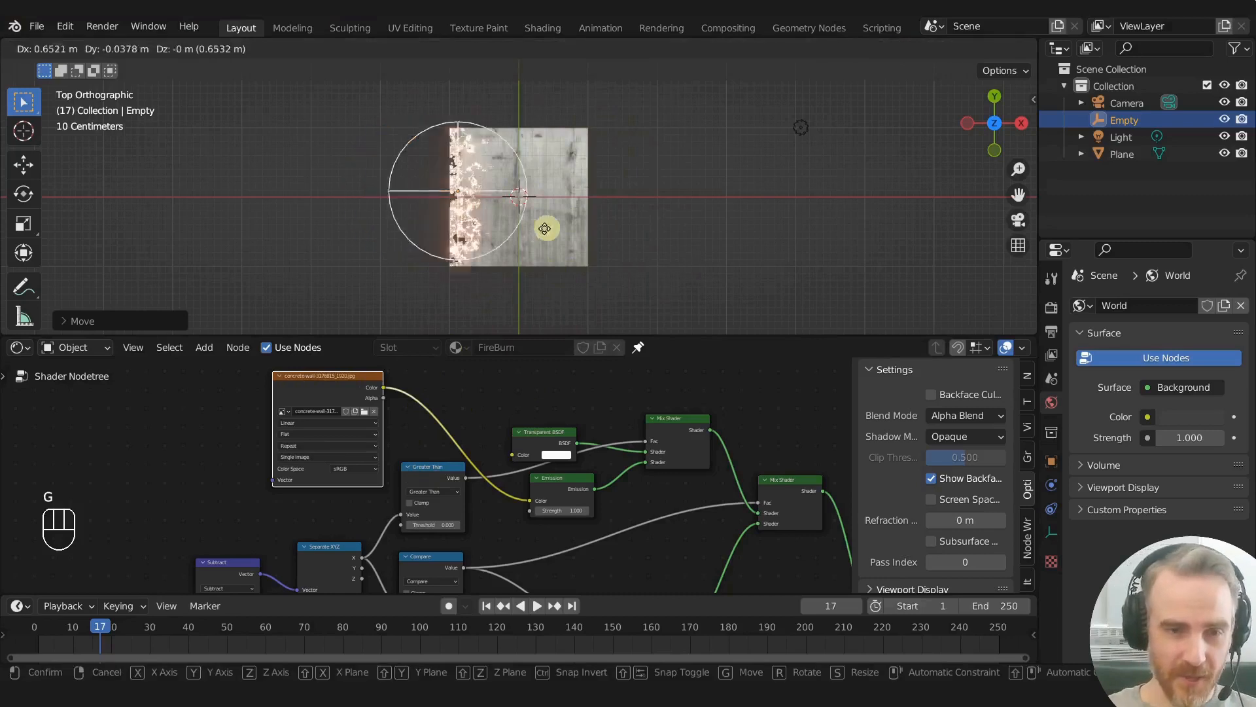
pyautogui.rightClick(547, 233)
pyautogui.hotkey('ctrl', 'z')
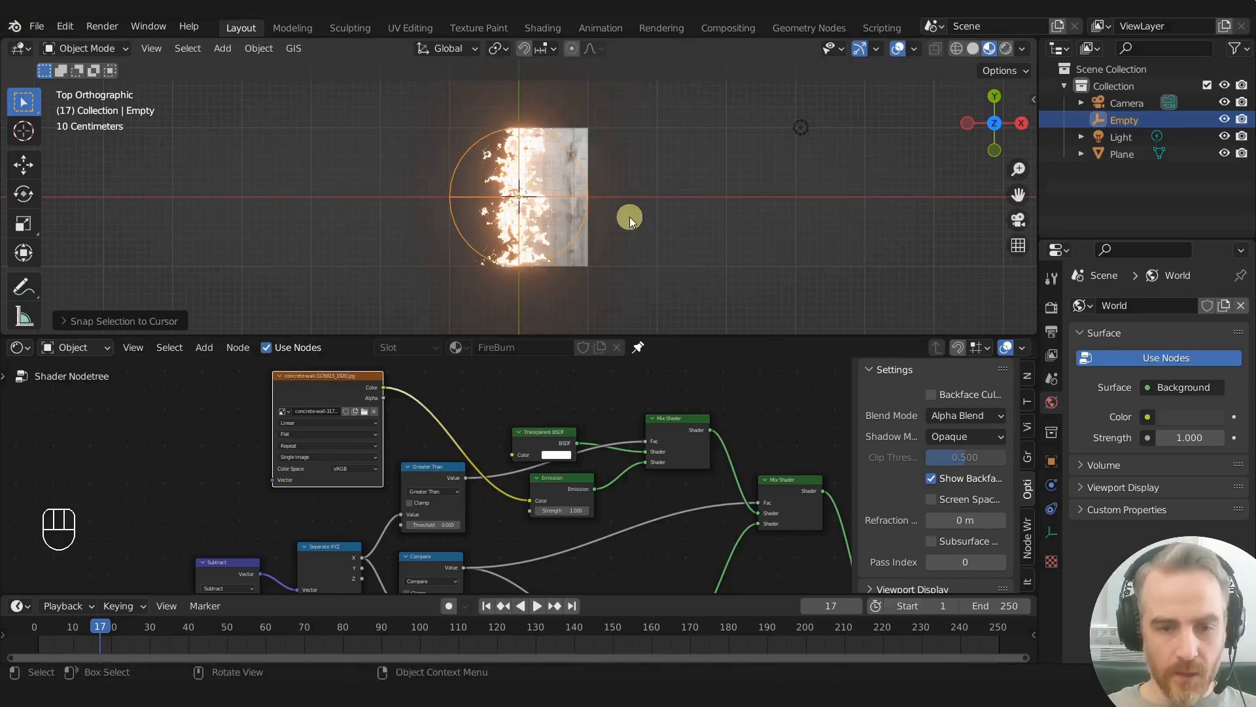
# - Test rotating the Empty by about -59° and -88° to examine how the burn direction changes
pyautogui.scroll(3, 603, 245)
pyautogui.scroll(-1, 709, 250)
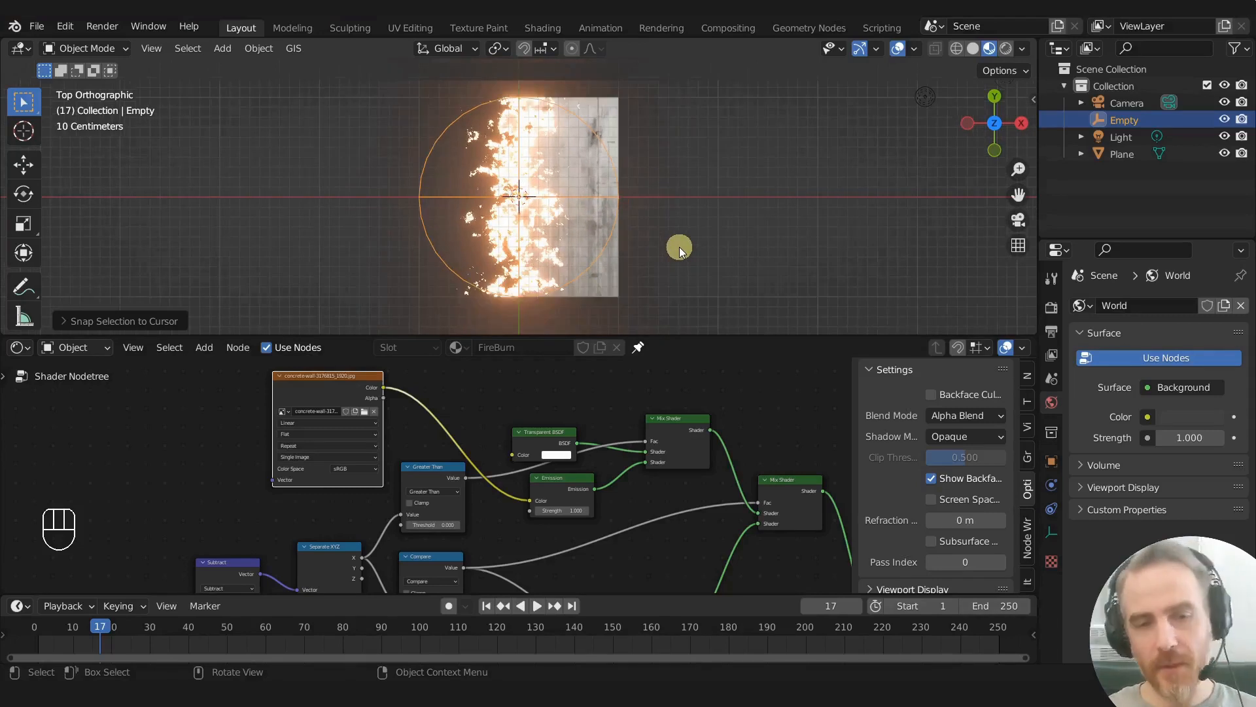
pyautogui.press('r')
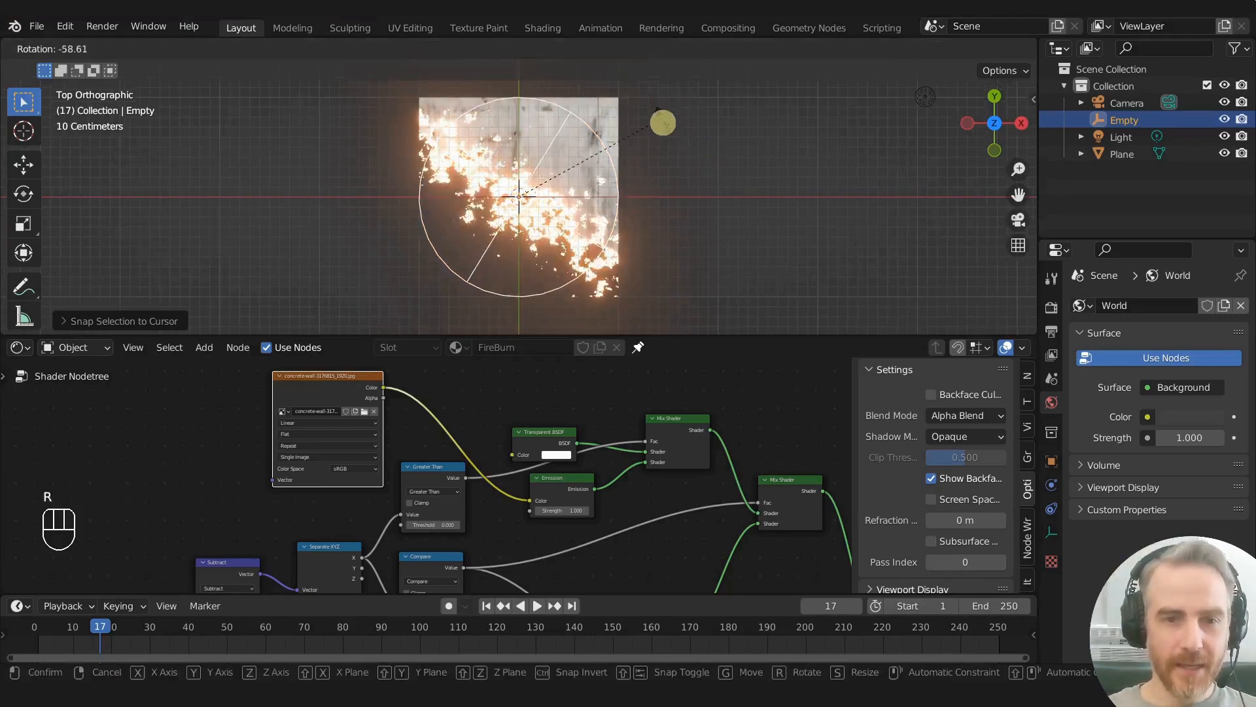
pyautogui.click(523, 225)
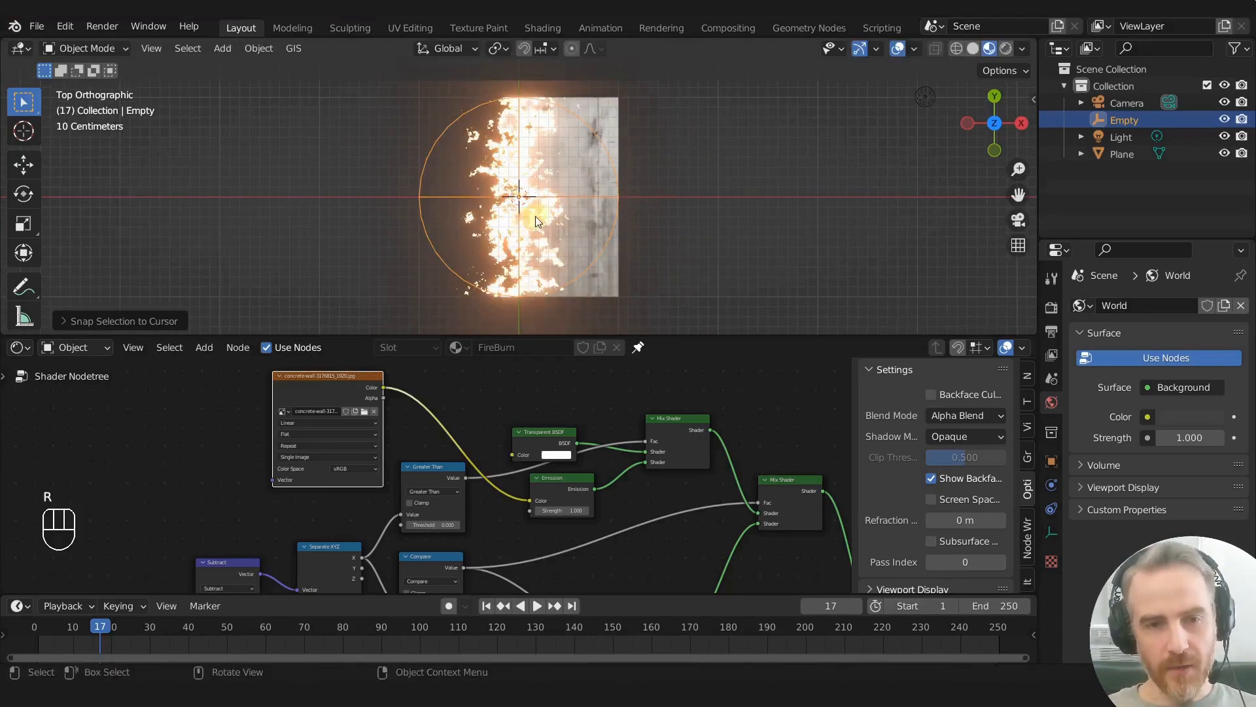
pyautogui.press('r')
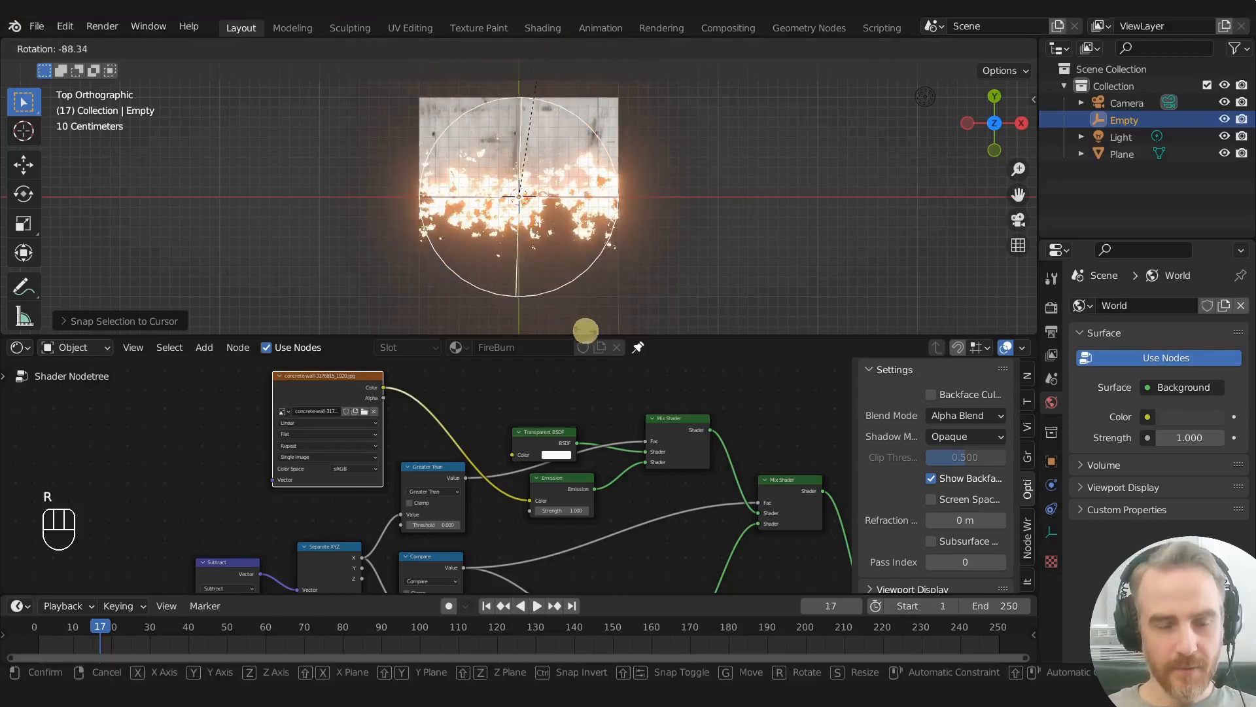
pyautogui.click(545, 128)
# - Test moving the Empty well left of the plane and back across it to examine the full burn sweep
pyautogui.press('g')
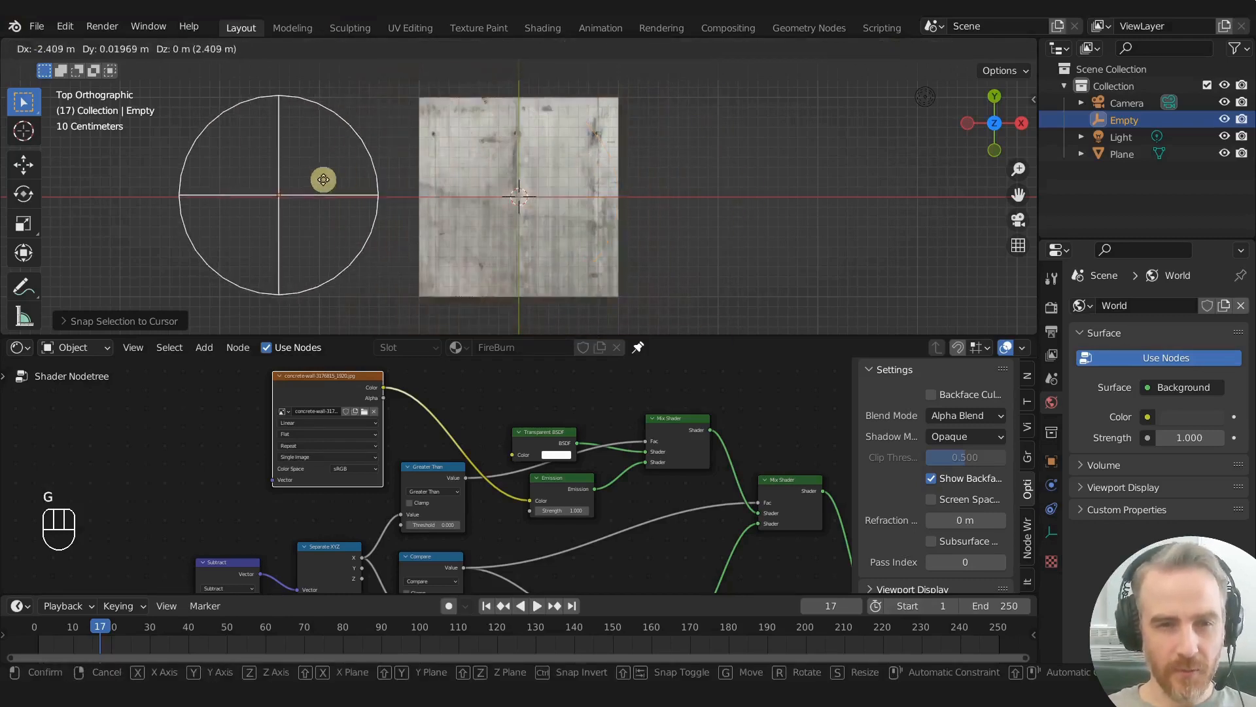
pyautogui.rightClick(757, 174)
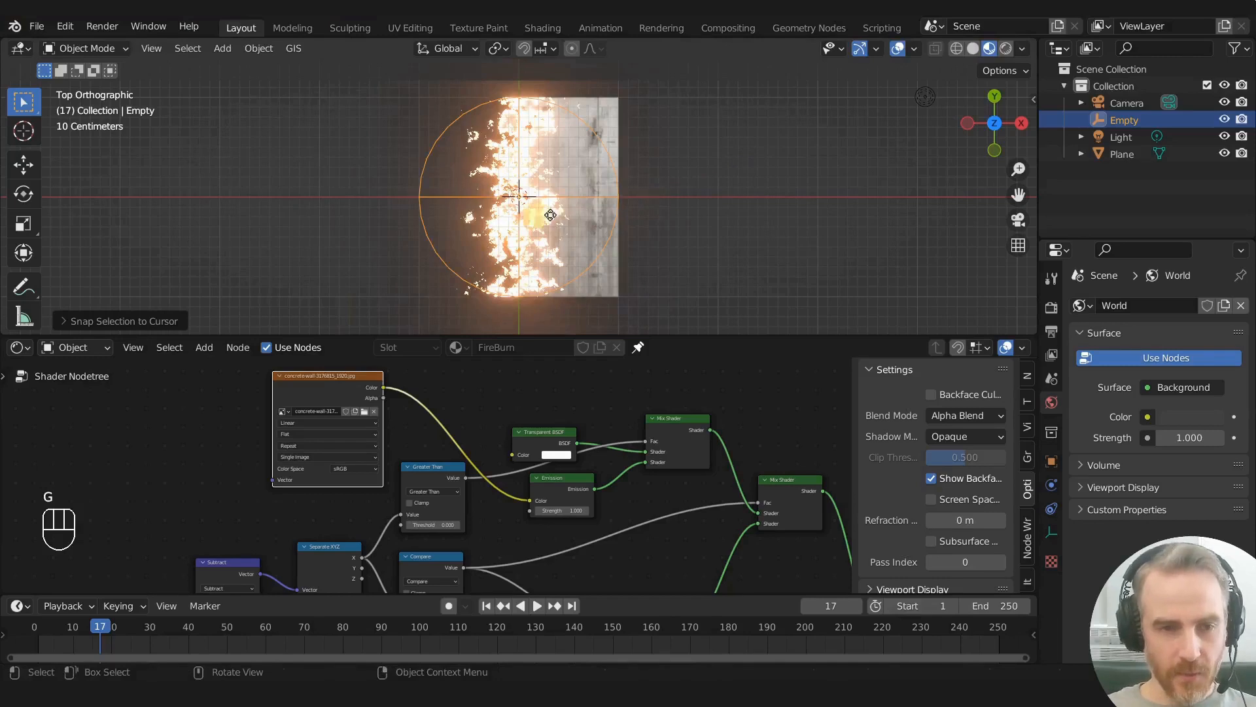
pyautogui.press('g')
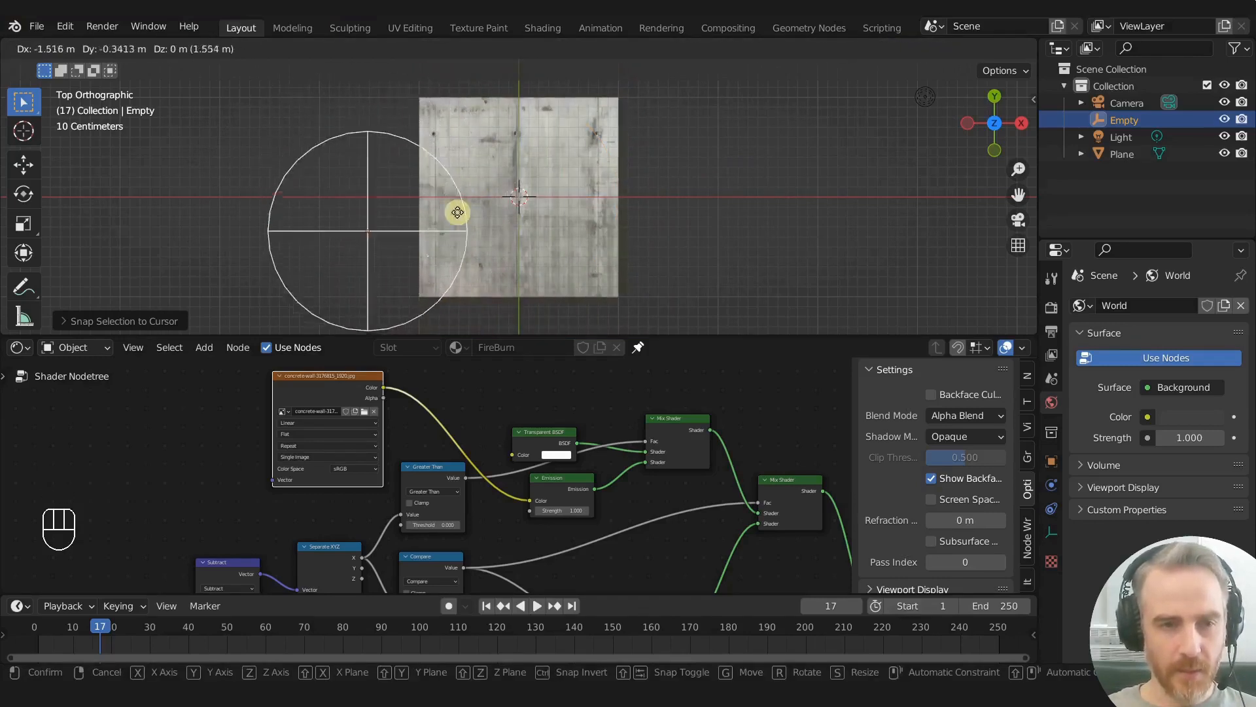
pyautogui.rightClick(685, 185)
# - Lock the Empty's Y and Z location and test sliding it along X only
pyautogui.press('b')
pyautogui.press('n')
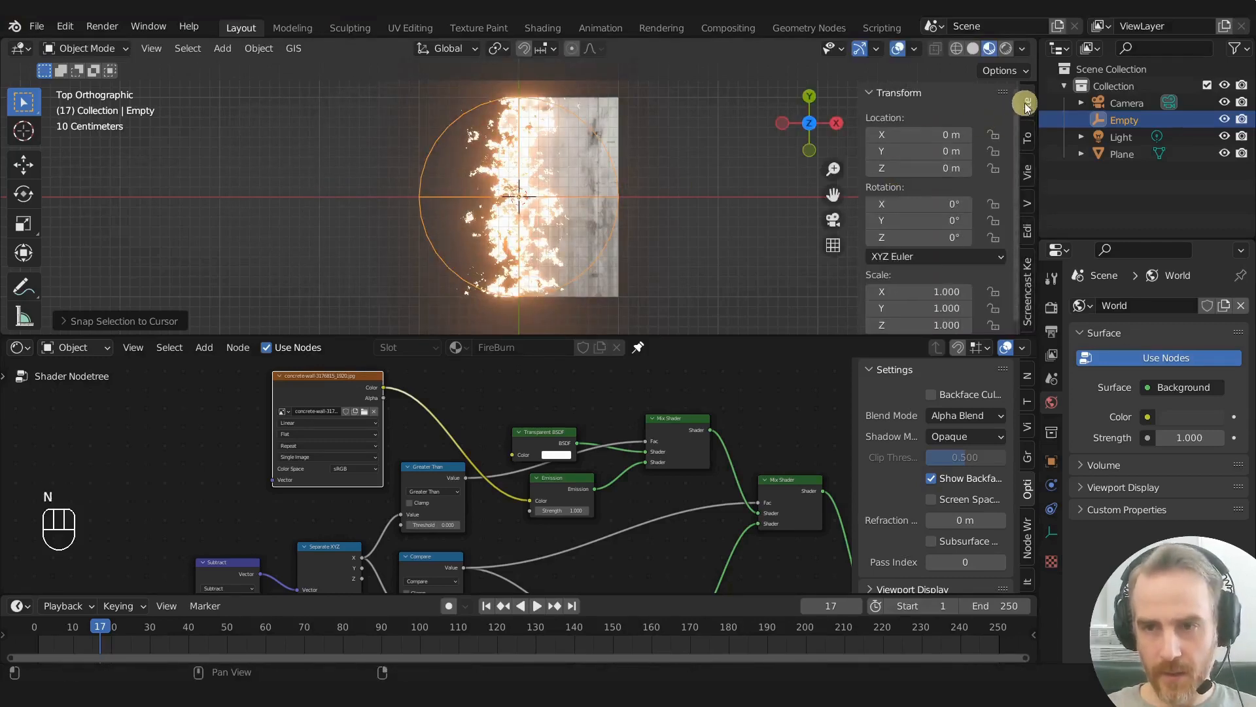
pyautogui.scroll(-1, 934, 183)
pyautogui.scroll(1, 935, 185)
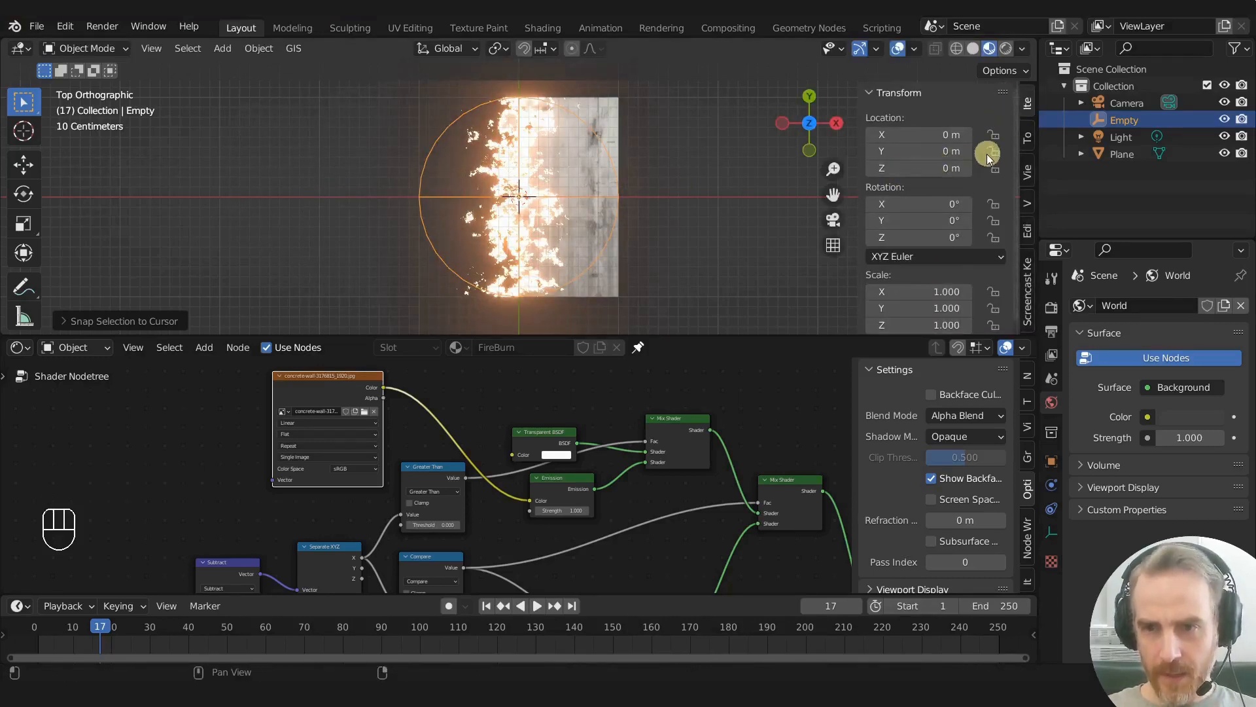
pyautogui.moveTo(993, 151); pyautogui.dragTo(994, 168)
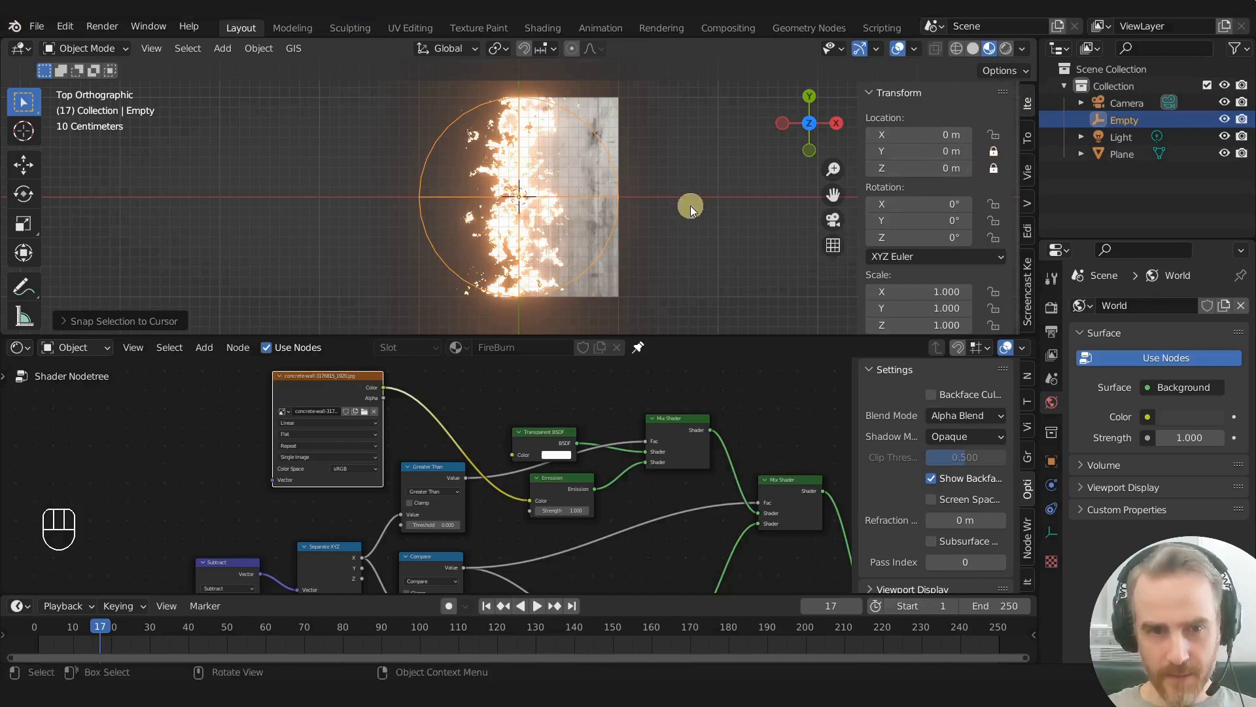
pyautogui.press('g')
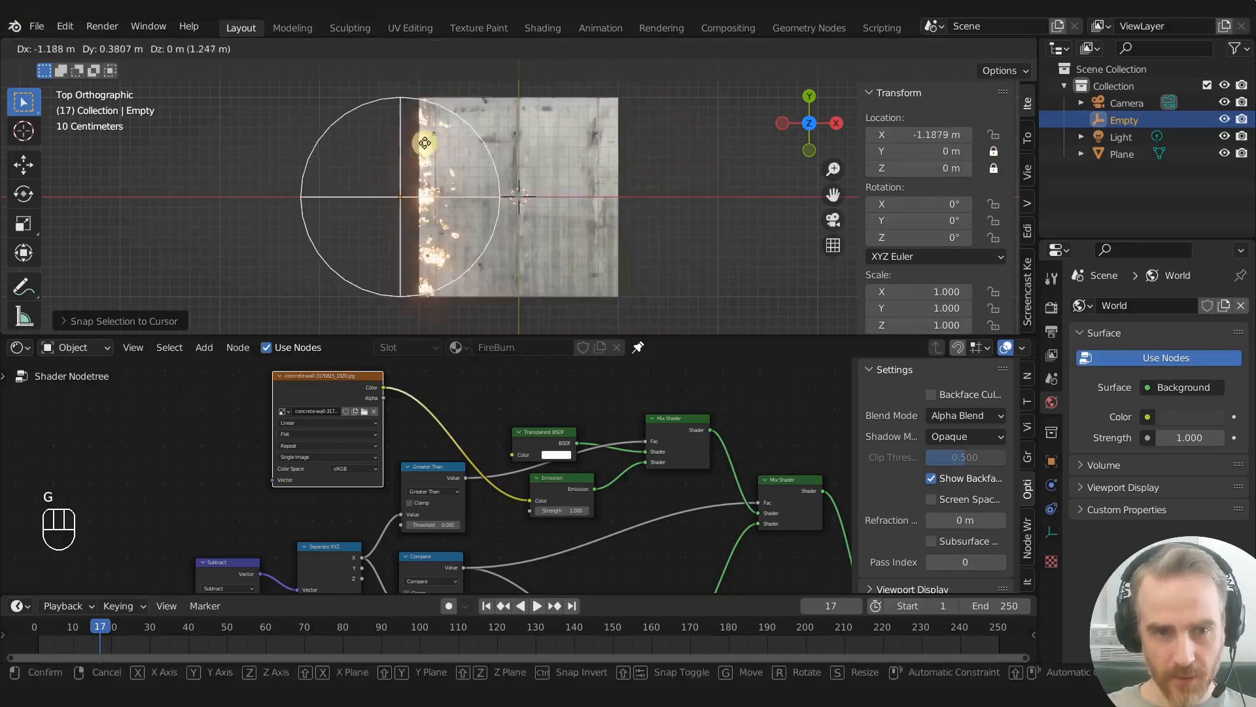
pyautogui.rightClick(575, 174)
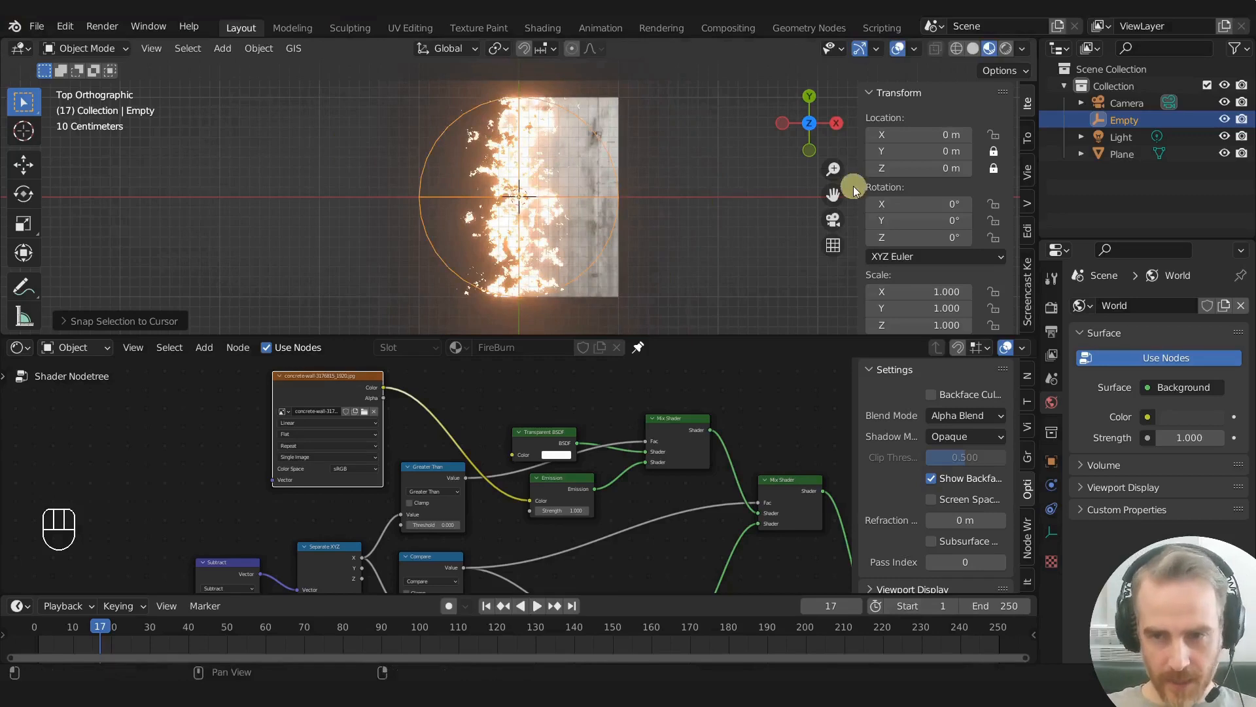
pyautogui.press('n')
# - Move the Empty about -1.73 m along X, past the plane's left edge, and insert a Location keyframe
pyautogui.press('g')
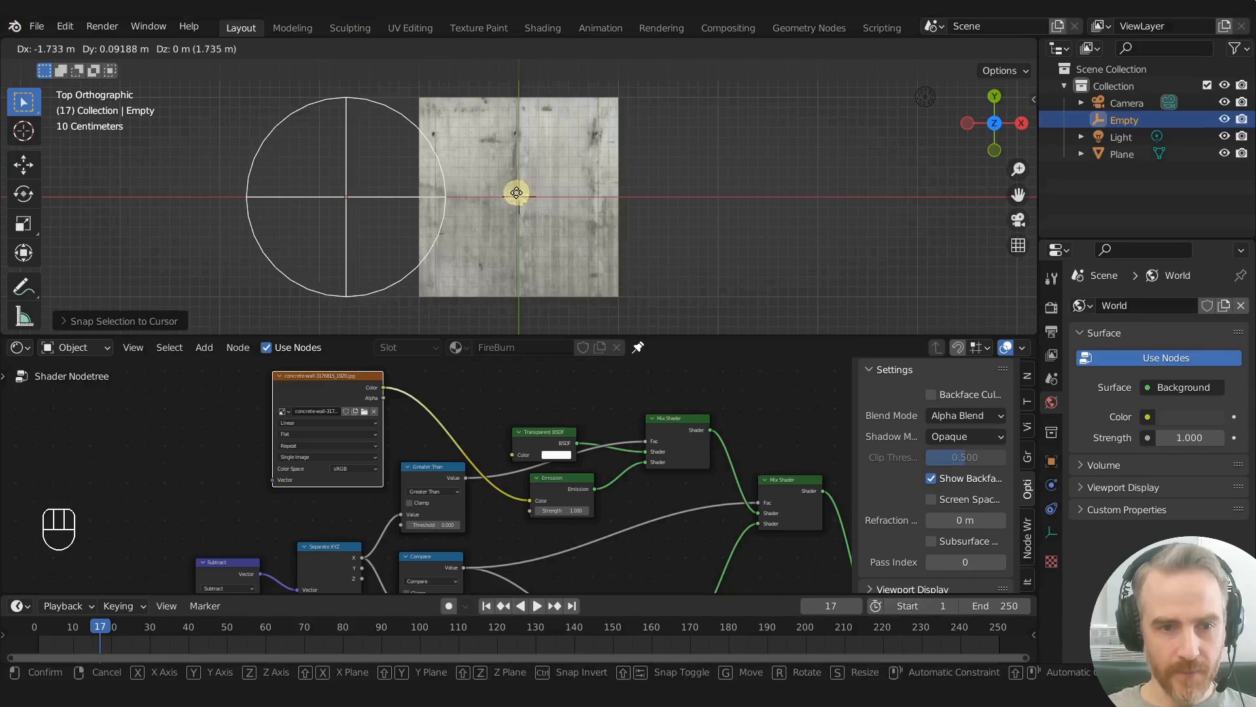
pyautogui.click(488, 216)
pyautogui.scroll(2, 441, 250)
pyautogui.scroll(-1, 414, 259)
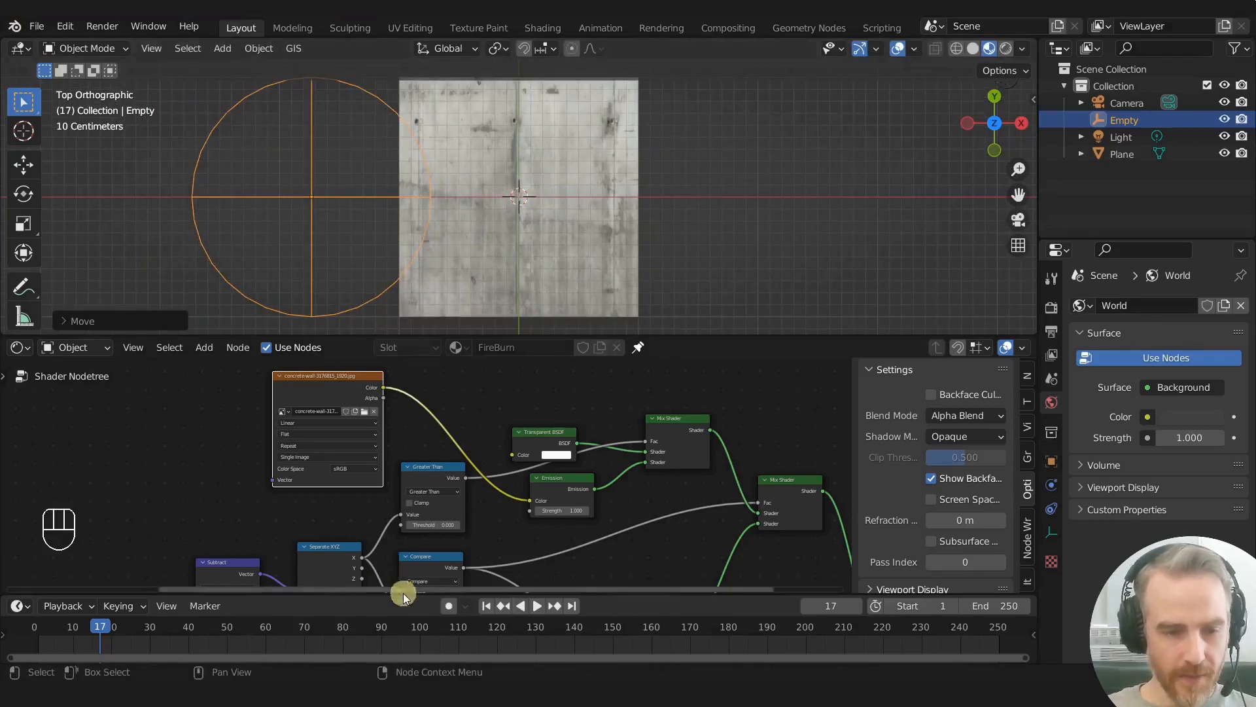
pyautogui.press('i')
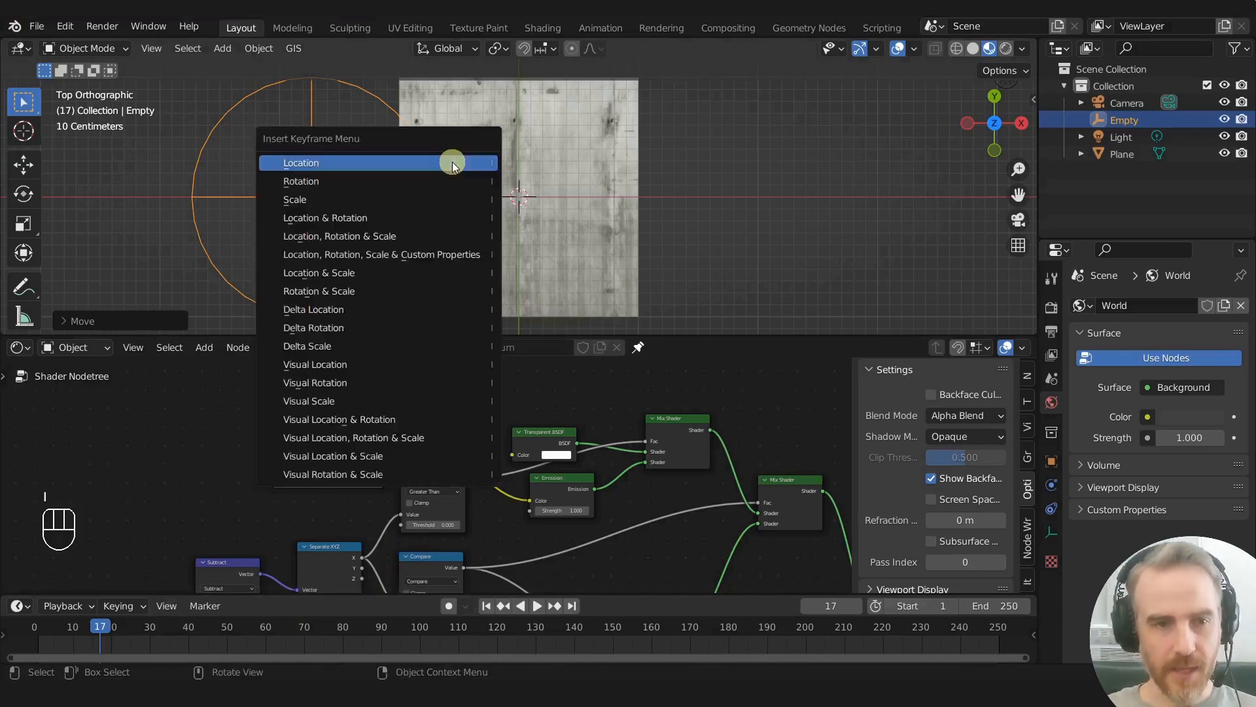
pyautogui.click(453, 162)
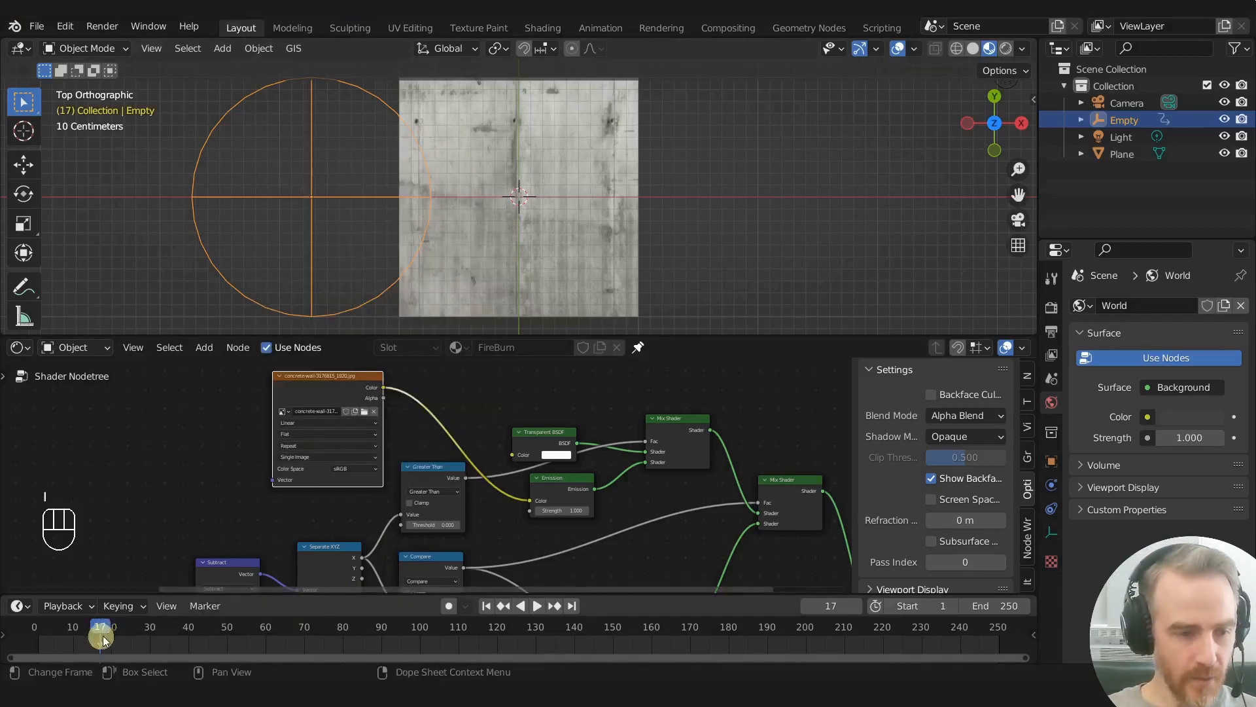
# - Snap the Empty's location keyframe from frame 17 to frame 1
pyautogui.moveTo(136, 634); pyautogui.dragTo(410, 638, button='middle')
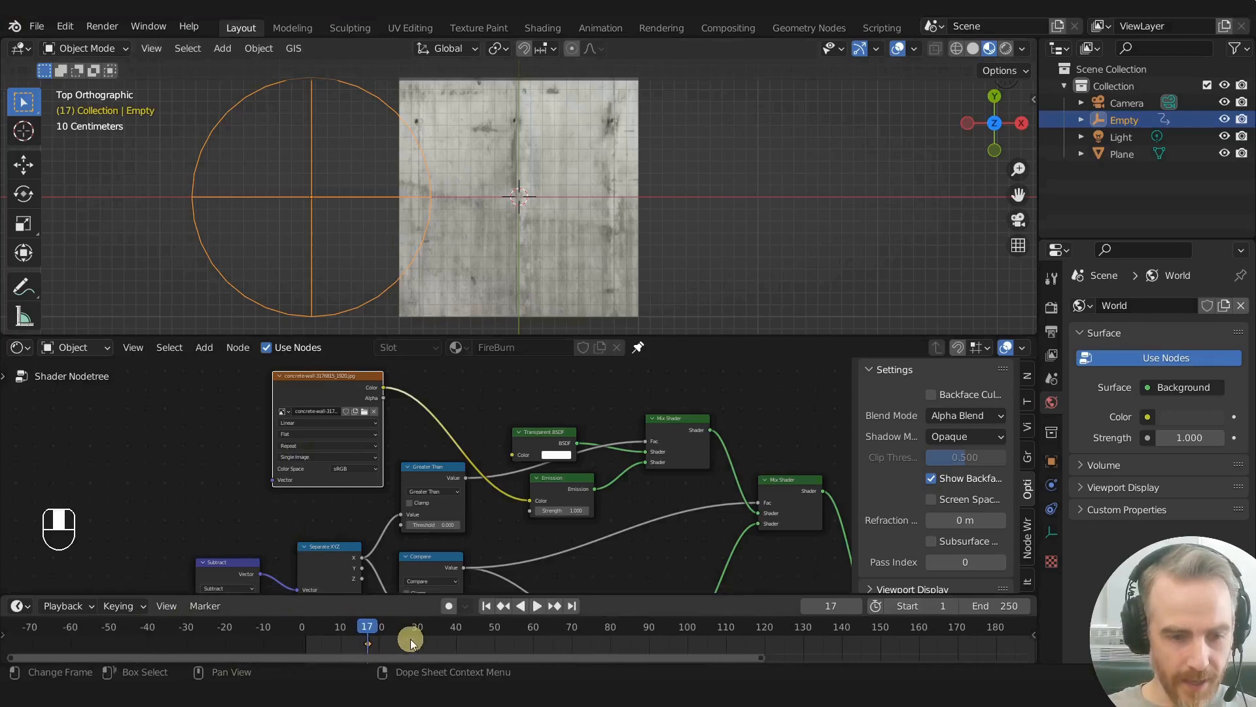
pyautogui.scroll(3, 377, 643)
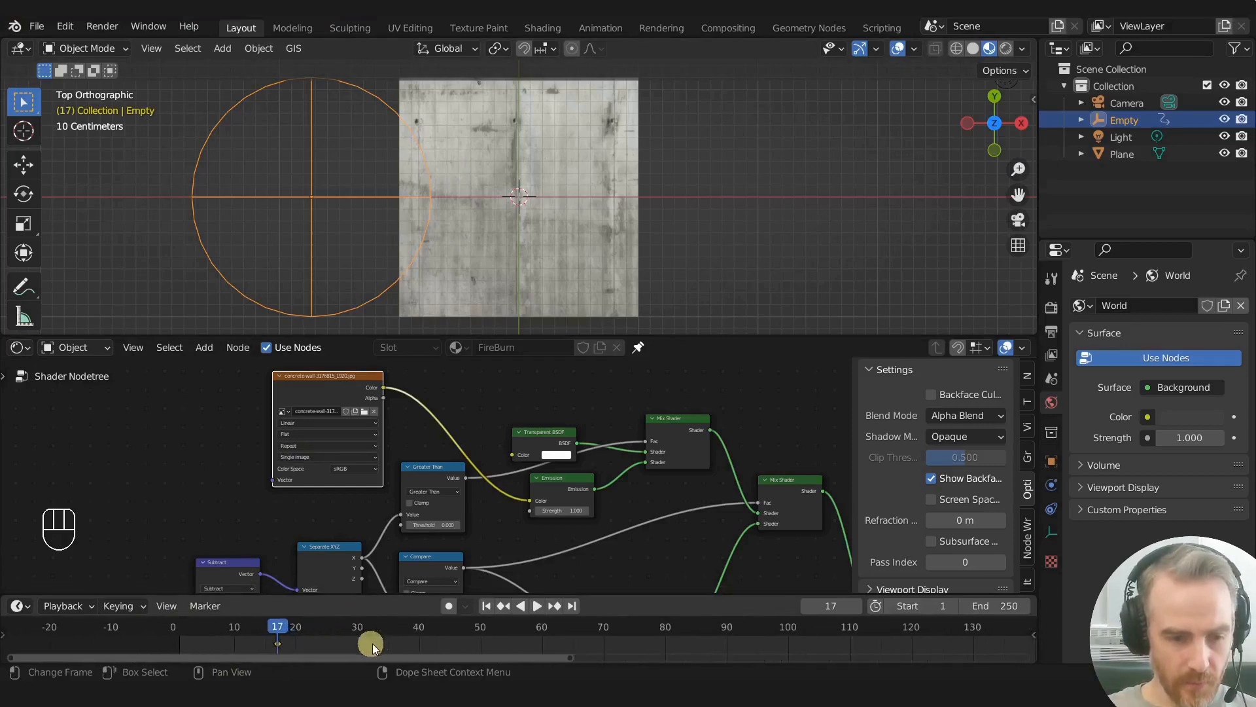
pyautogui.click(486, 605)
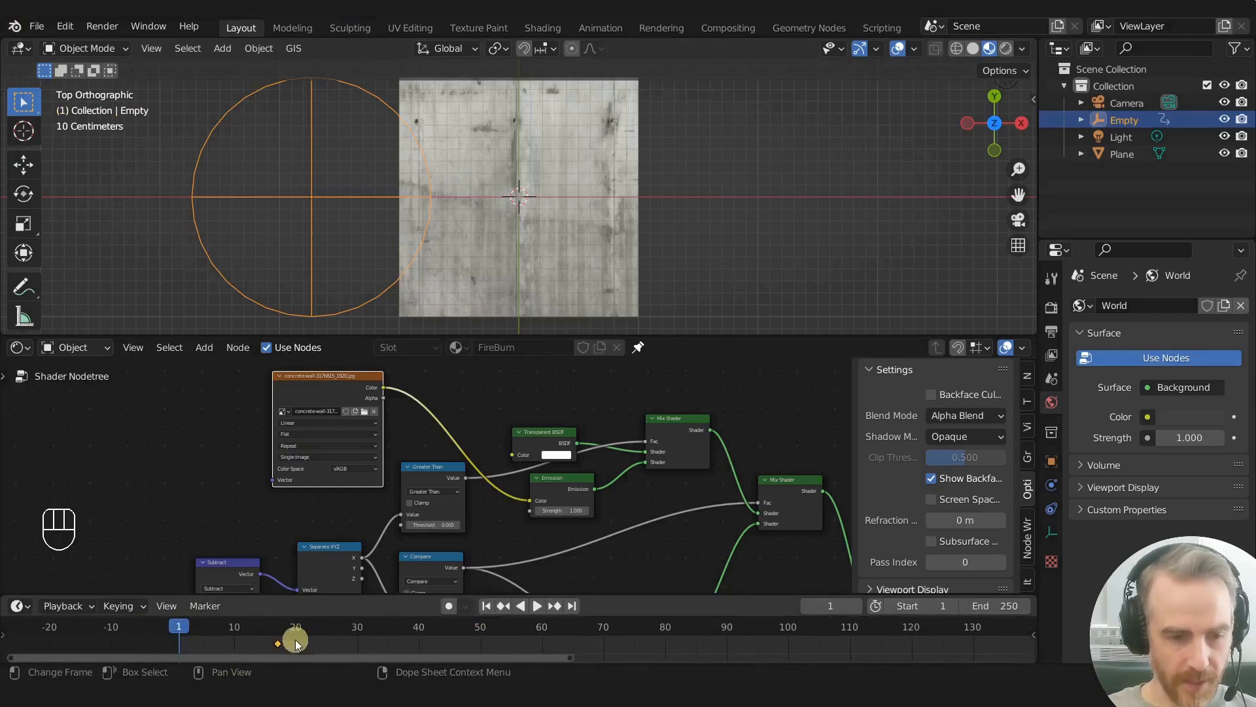
pyautogui.hotkey('shift', 's')
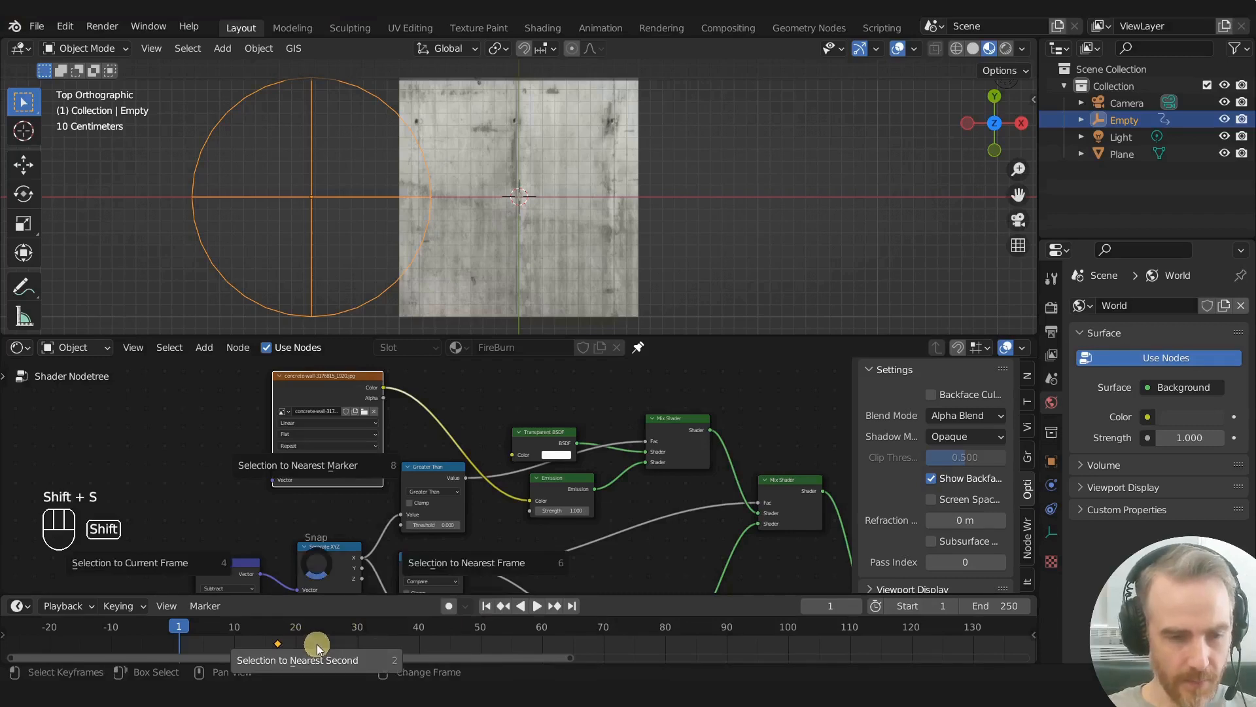
pyautogui.click(199, 567)
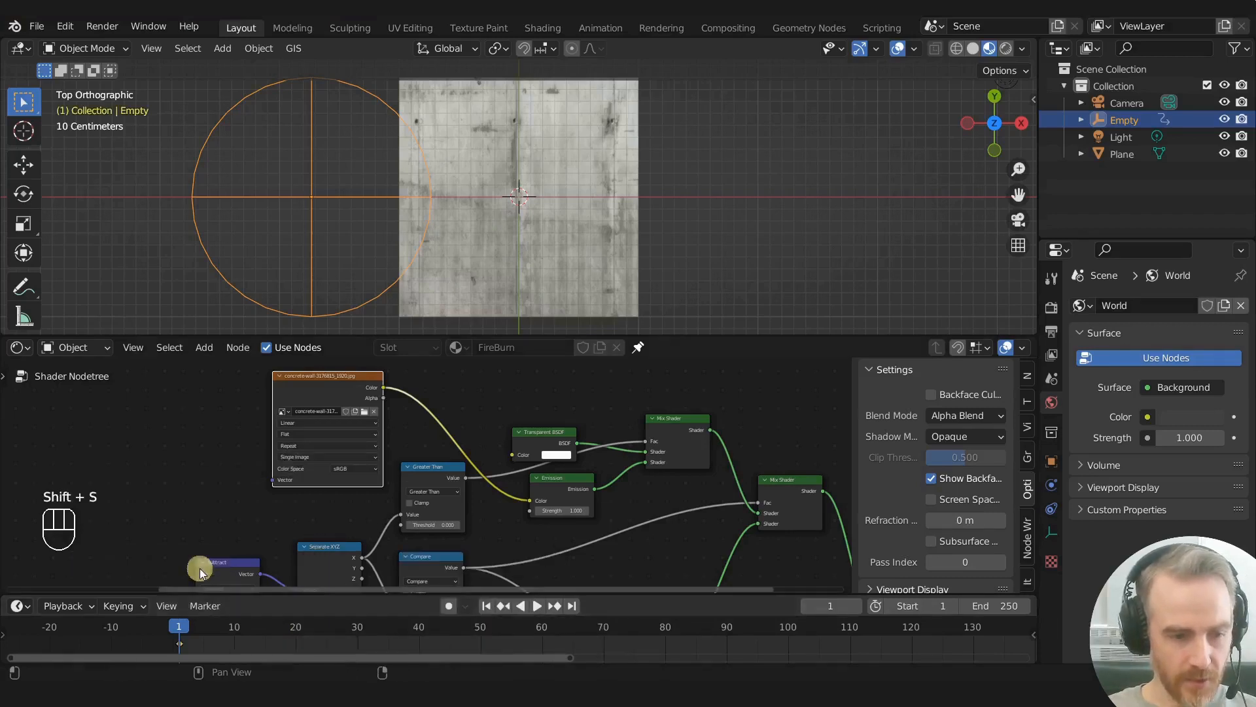
# - At frame 50, move the Empty past the plane's right edge and insert a Location keyframe
pyautogui.moveTo(196, 632); pyautogui.dragTo(250, 628)
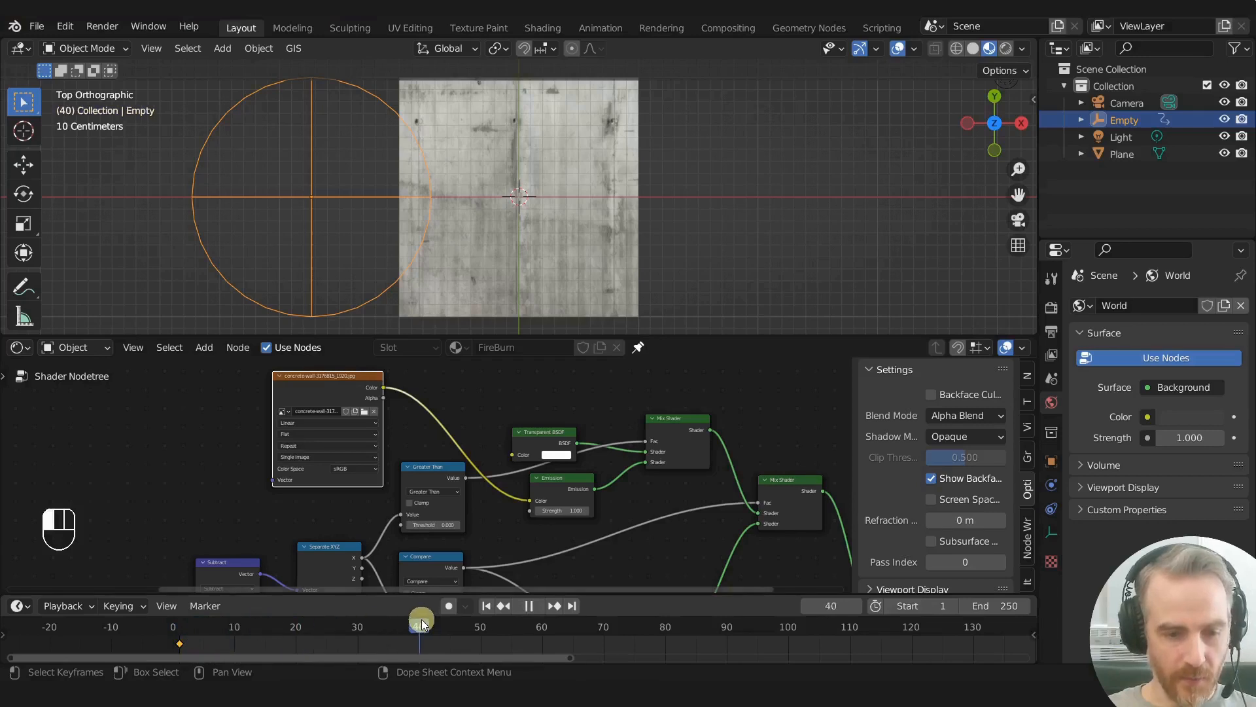
pyautogui.moveTo(432, 634); pyautogui.dragTo(542, 628)
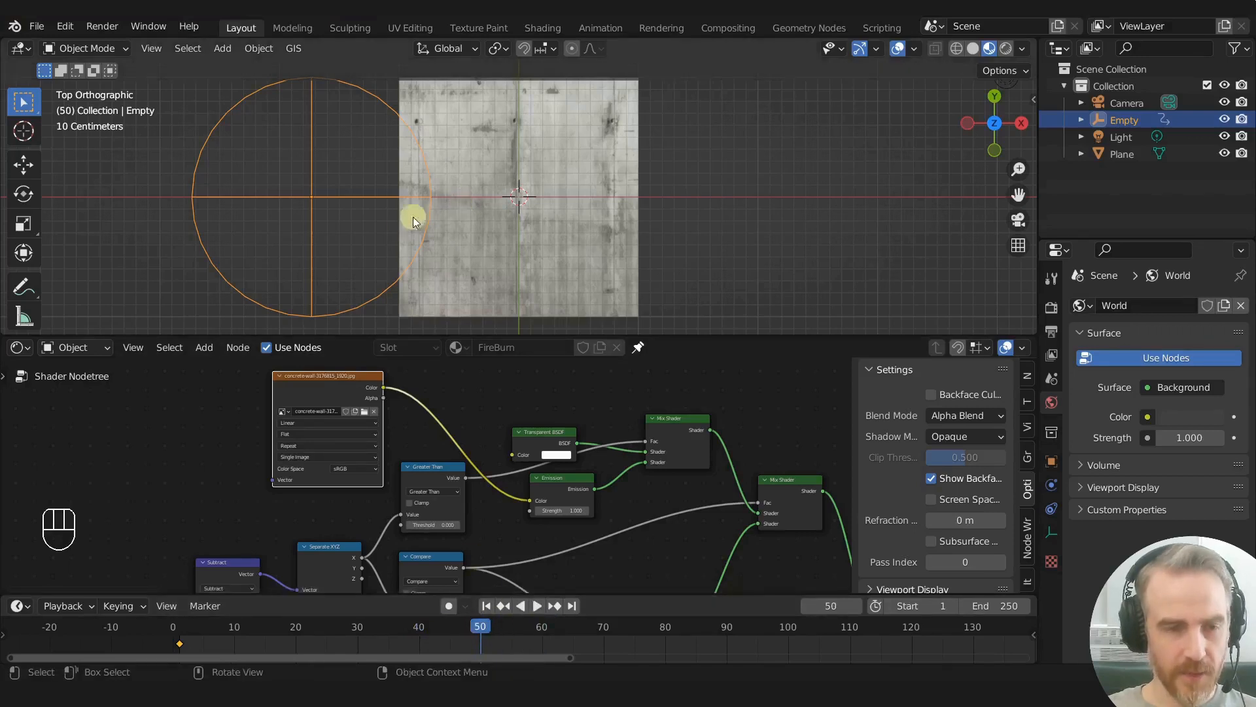
pyautogui.scroll(-3, 438, 263)
pyautogui.press('g')
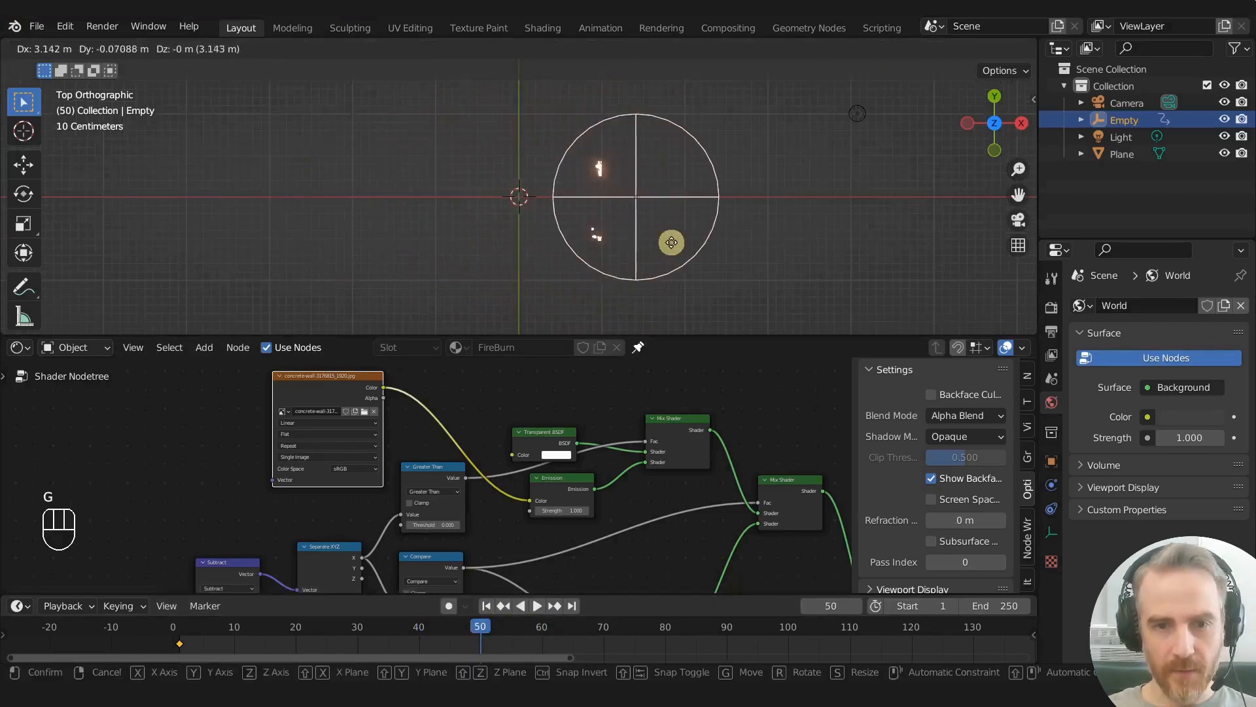
pyautogui.click(661, 243)
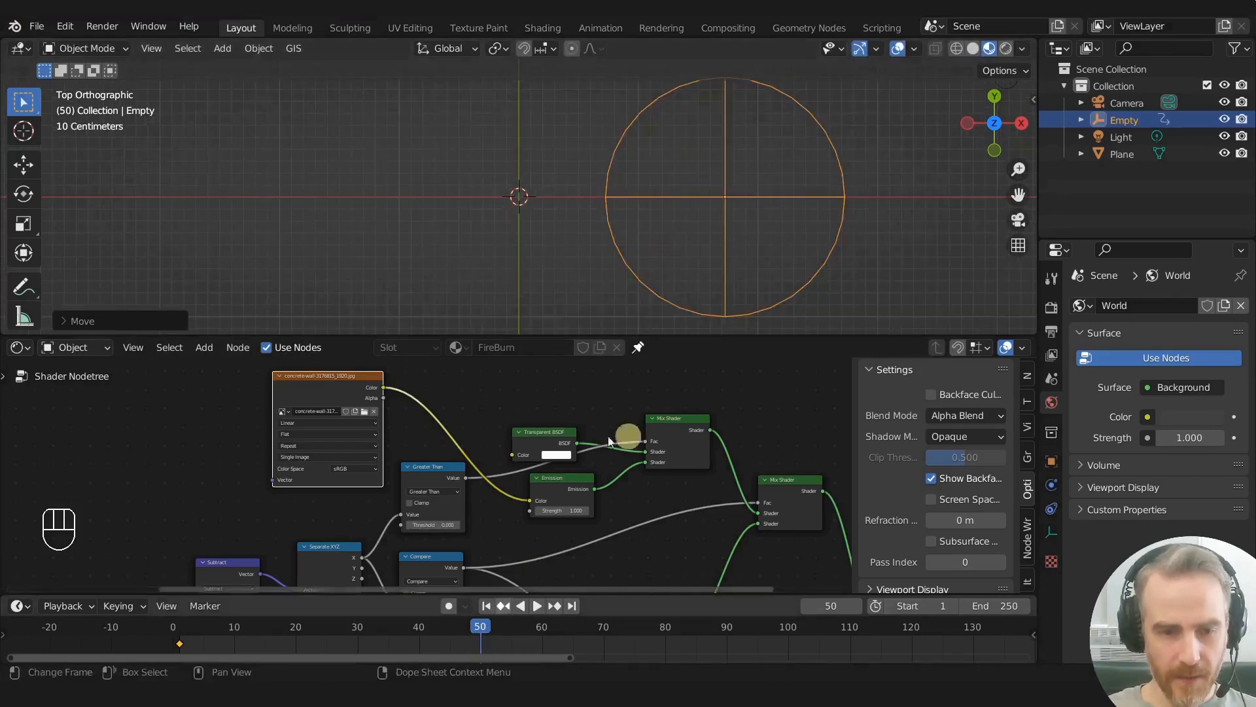
pyautogui.press('i')
pyautogui.click(696, 228)
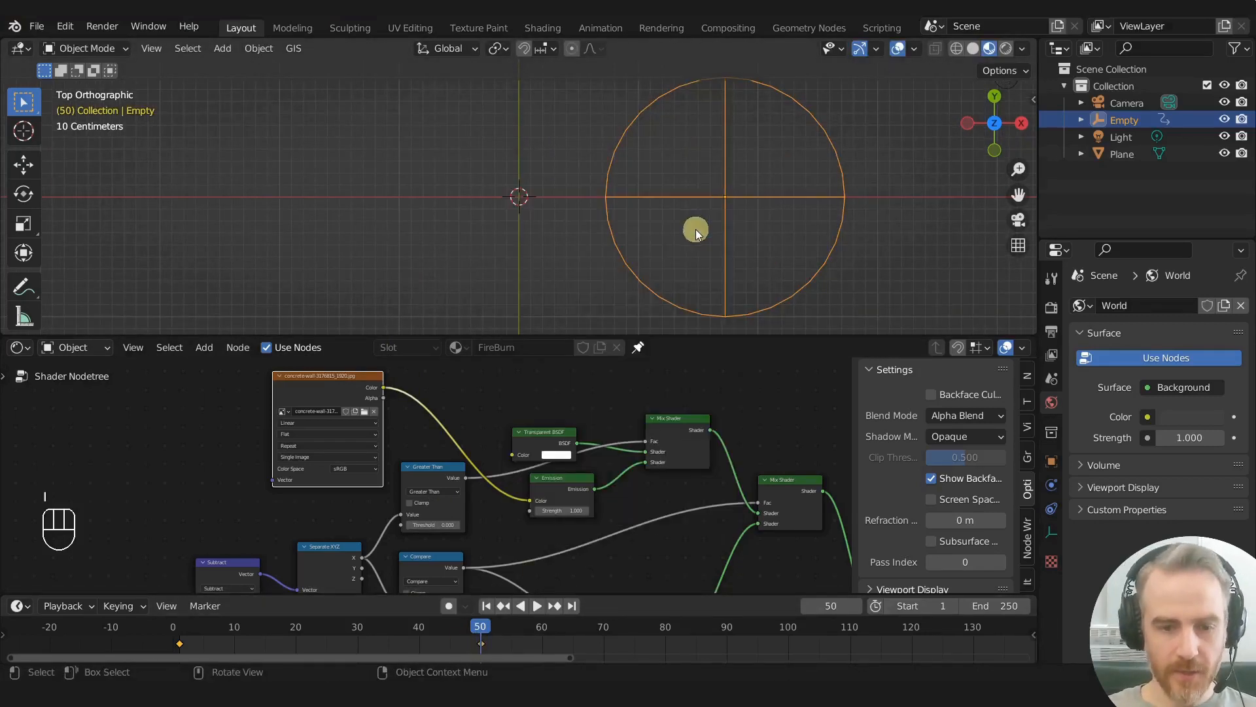
# - Preview the burn animation, shift the Empty's end keyframe to frame 60, and replay it from frame 1
pyautogui.click(484, 607)
pyautogui.press('space')
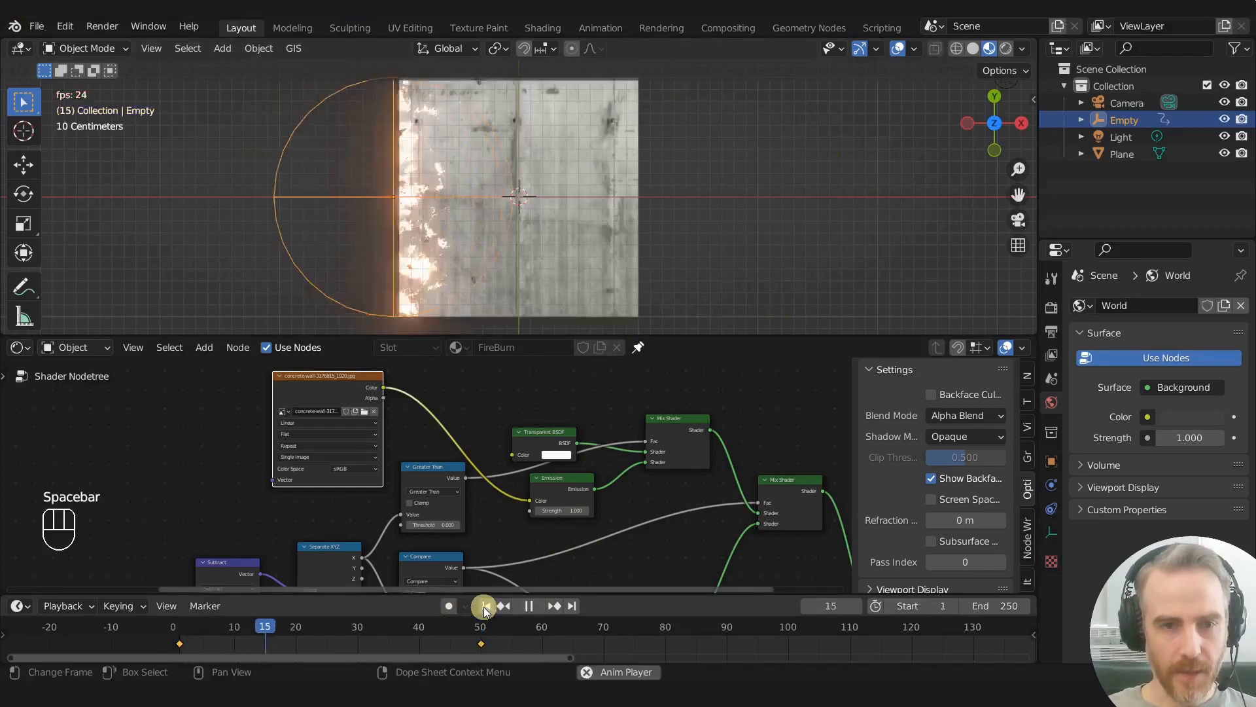
pyautogui.press('space')
pyautogui.moveTo(526, 630); pyautogui.dragTo(462, 630)
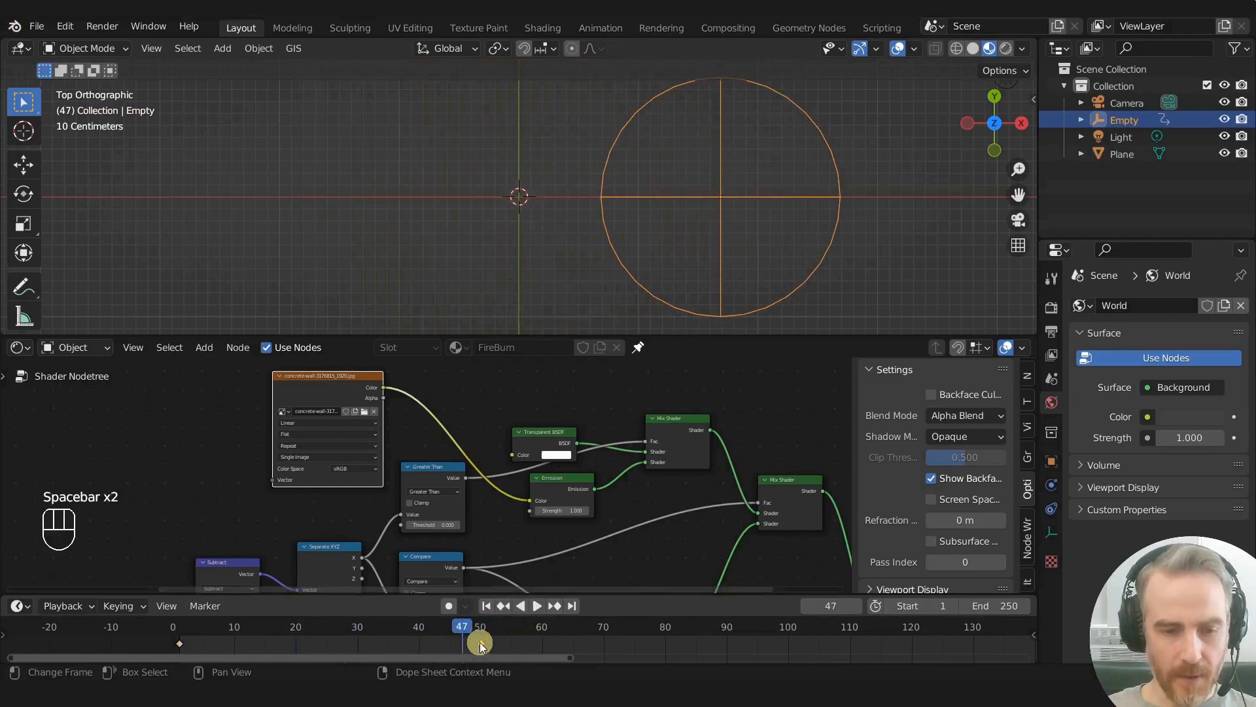
pyautogui.press('g')
pyautogui.click(541, 646)
pyautogui.moveTo(484, 632); pyautogui.dragTo(179, 626)
pyautogui.press('space')
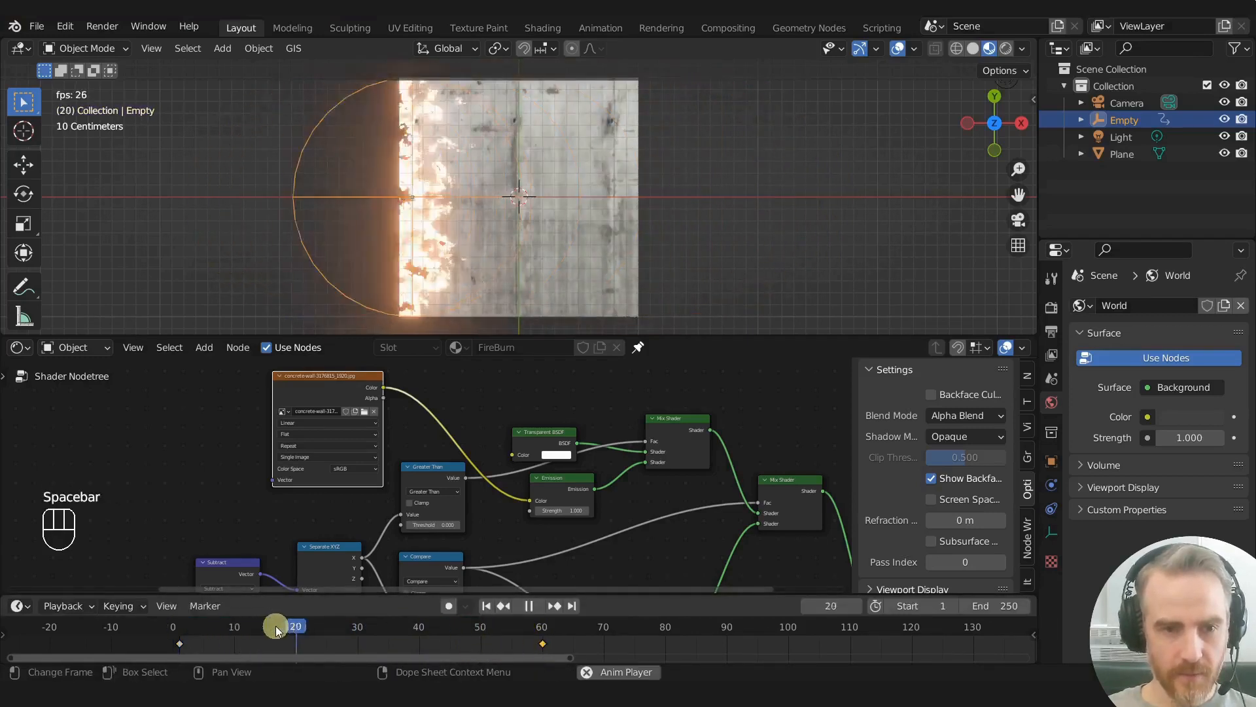
pyautogui.press('space')
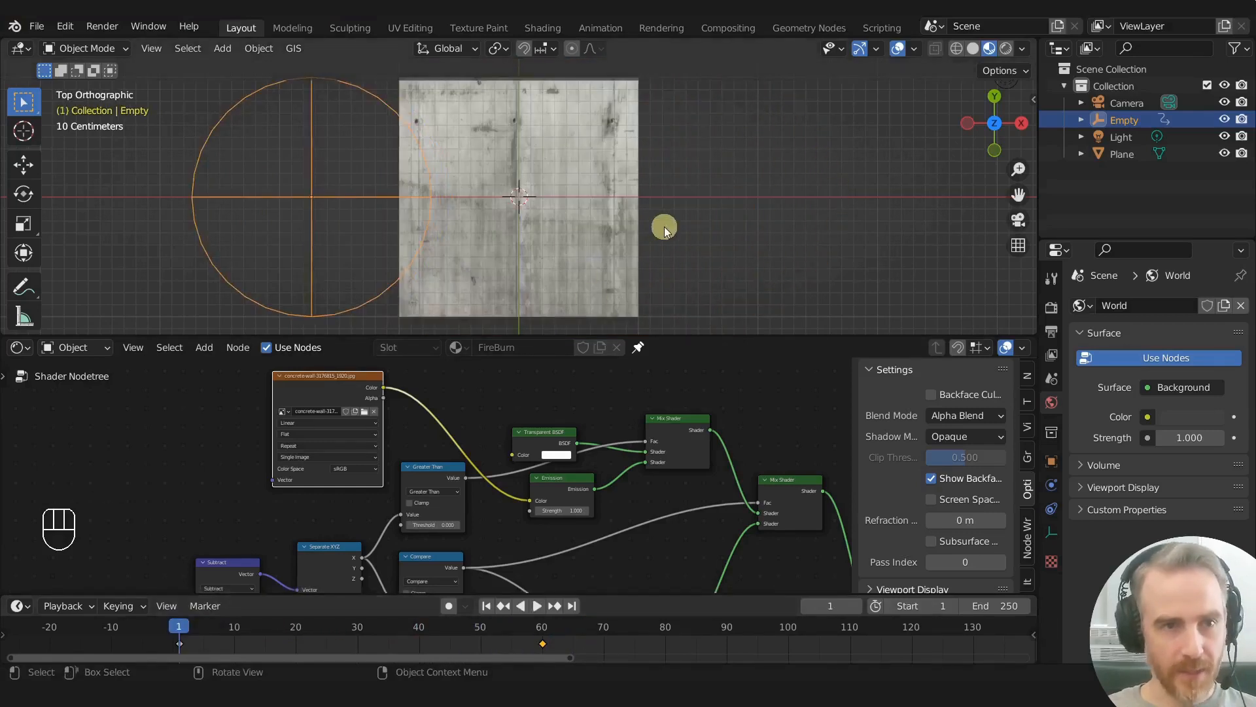
# - Save the project as a new file with an incremented version number
pyautogui.hotkey('shift', 'ctrl', 's')
pyautogui.press('KP_Add')
pyautogui.press('KP_Enter')
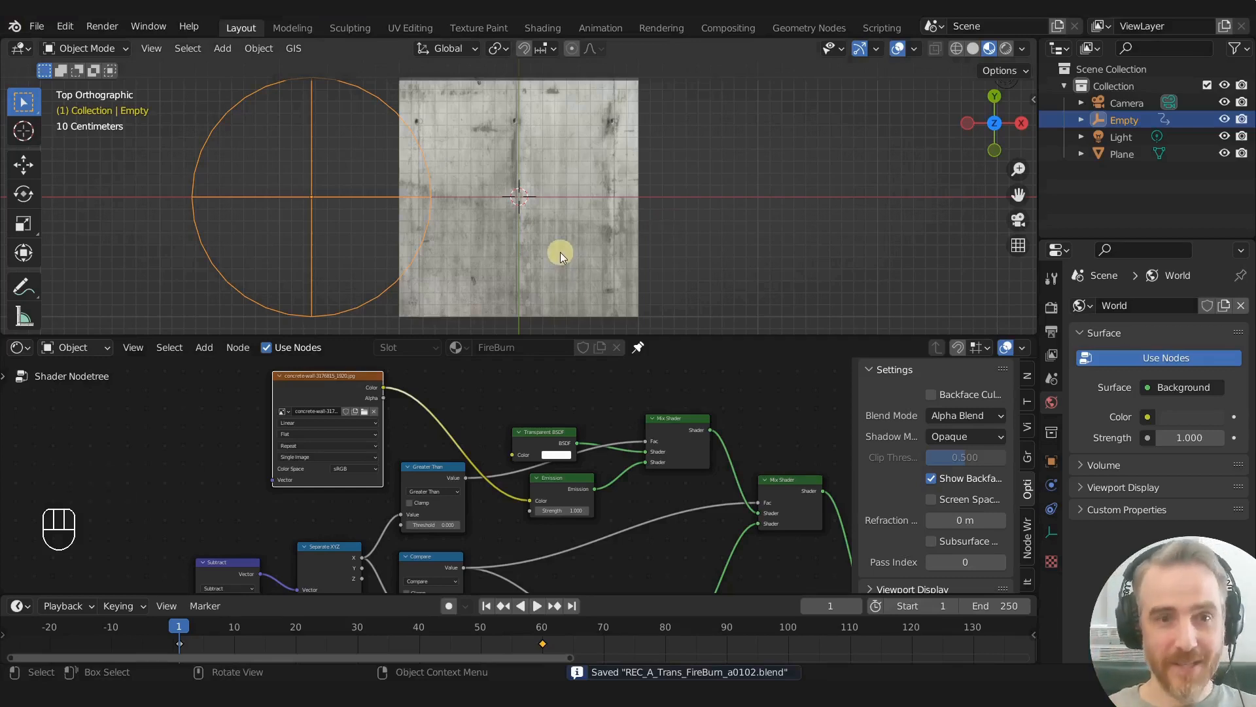
# - In the Rendering workspace, enlarge the timeline and split off a 3D Viewport that looks through the camera
pyautogui.click(669, 29)
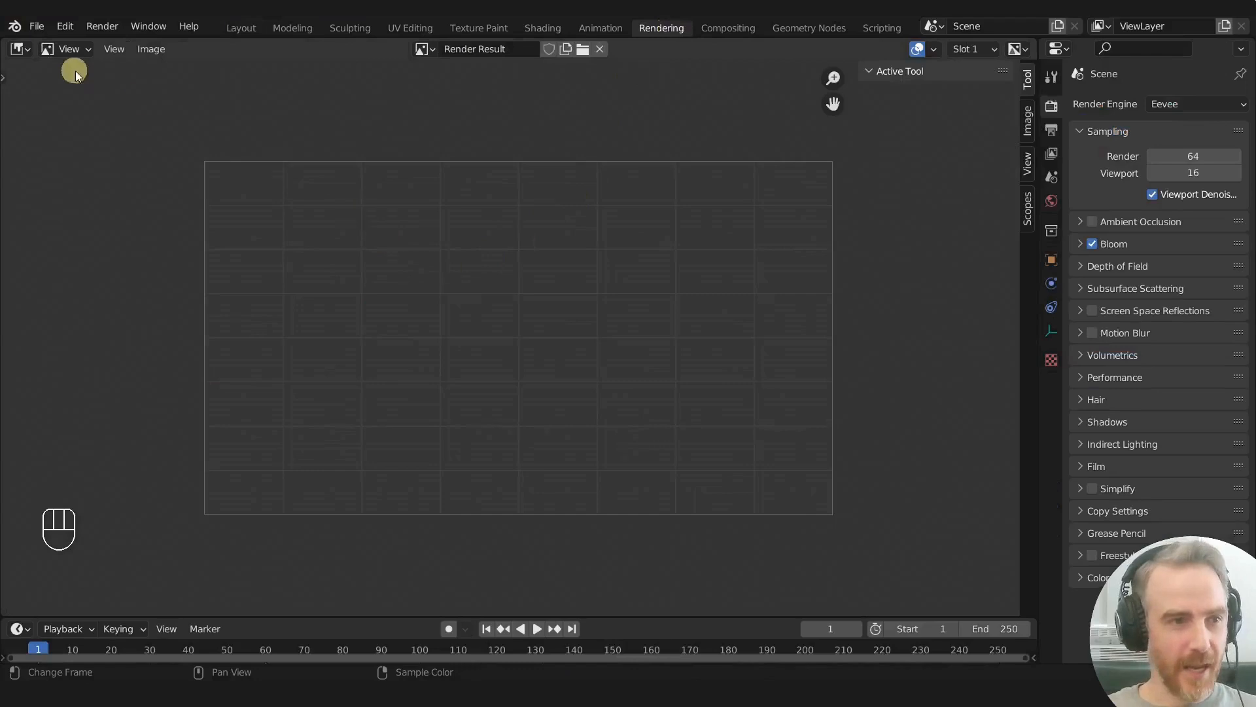
pyautogui.moveTo(281, 614); pyautogui.dragTo(295, 579)
pyautogui.moveTo(256, 69); pyautogui.dragTo(471, 63)
pyautogui.click(19, 49)
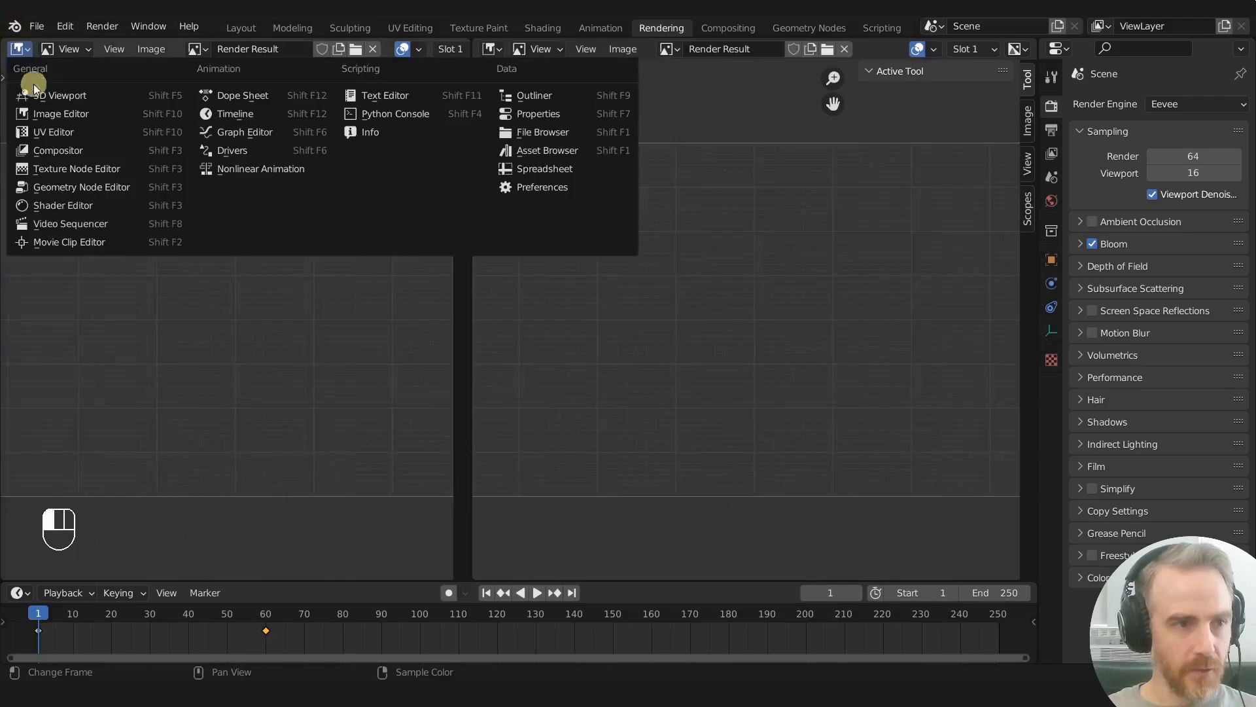
pyautogui.click(36, 92)
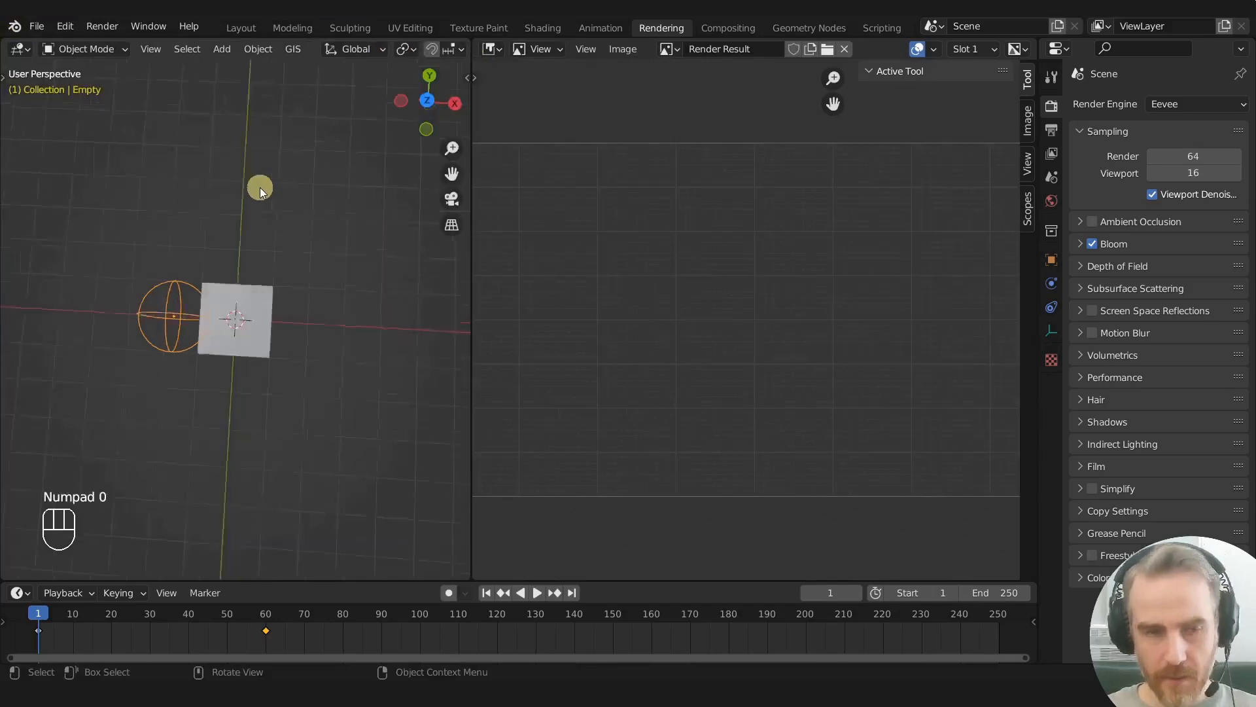
pyautogui.press('KP_0')
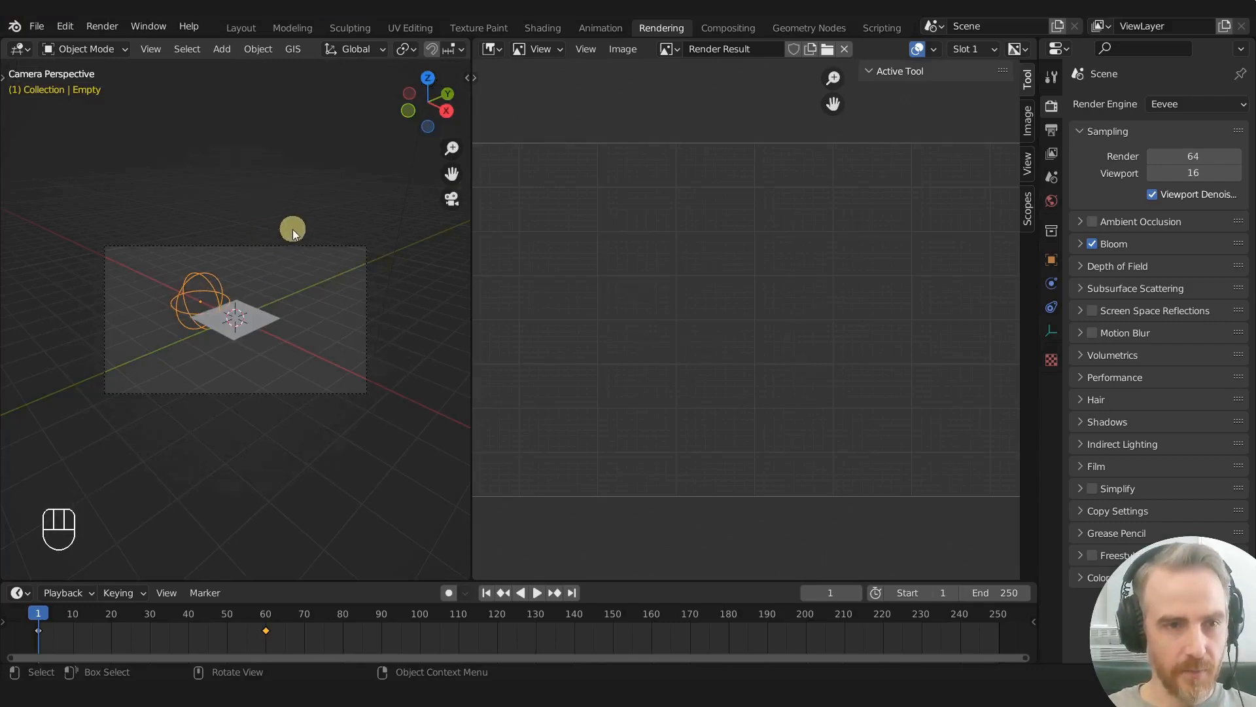
# - Return to the Layout workspace and enlarge the 3D Viewport over the shader editor
pyautogui.click(240, 28)
pyautogui.moveTo(650, 208); pyautogui.dragTo(512, 190, button='middle')
pyautogui.scroll(-3, 512, 190)
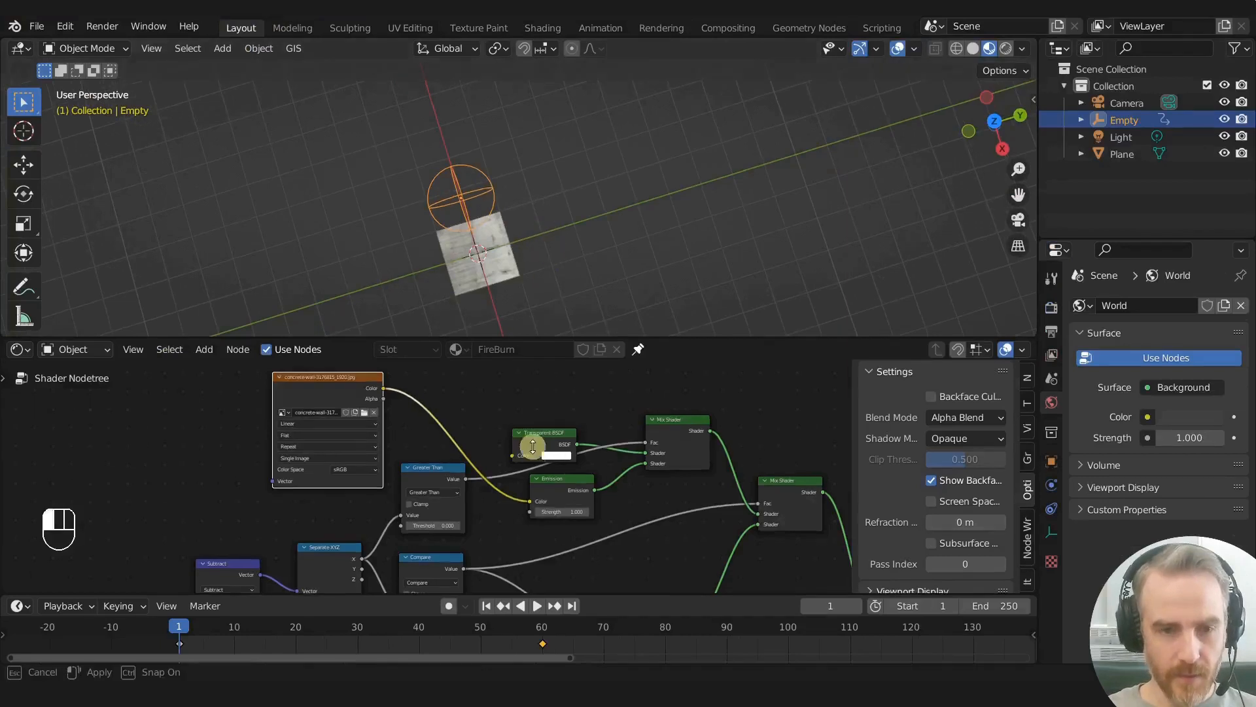
pyautogui.moveTo(548, 337); pyautogui.dragTo(533, 468)
pyautogui.moveTo(569, 359); pyautogui.dragTo(489, 234, button='middle')
# - Select the camera and clear its location and rotation
pyautogui.click(427, 296)
pyautogui.moveTo(547, 329); pyautogui.dragTo(516, 340, button='middle')
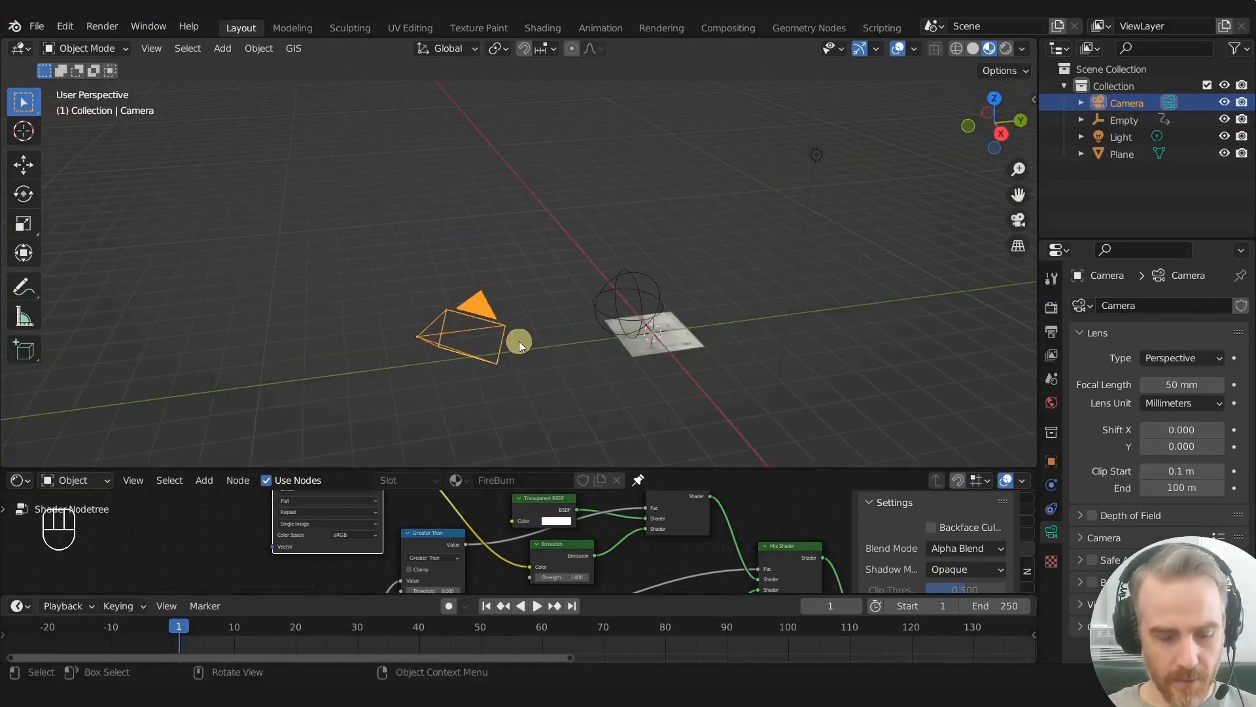
pyautogui.hotkey('ctrl', 'g')
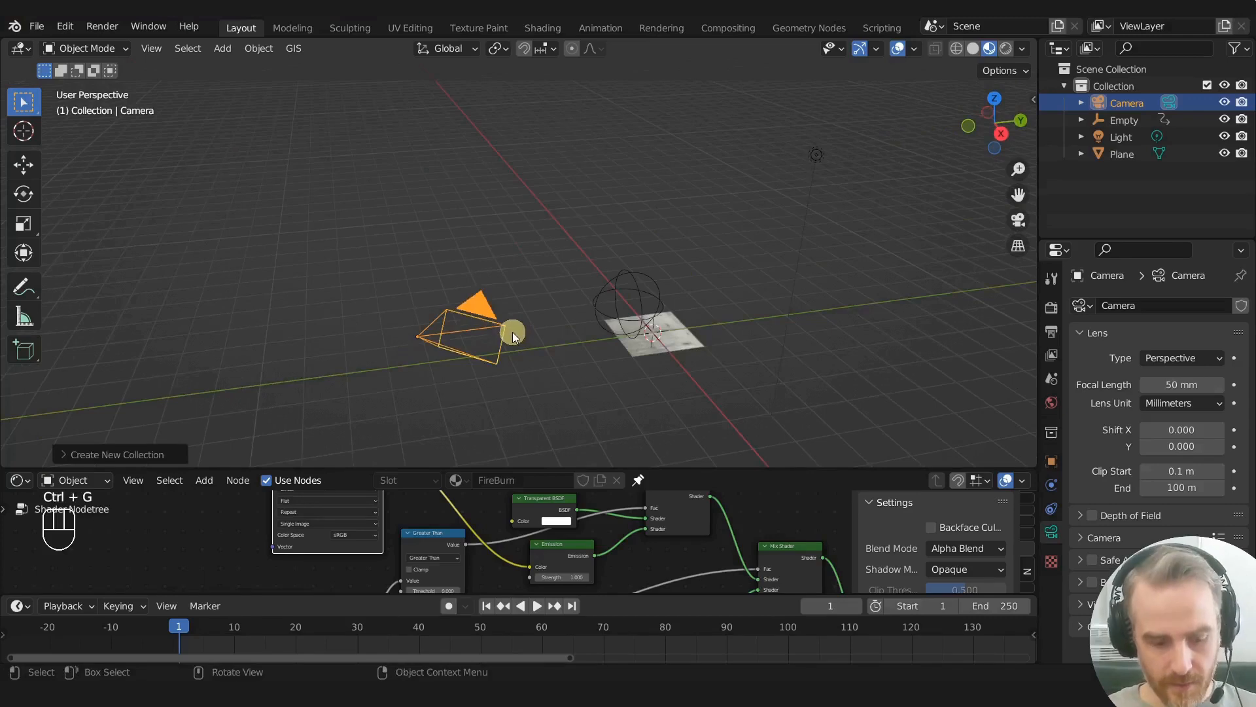
pyautogui.hotkey('alt', 'g')
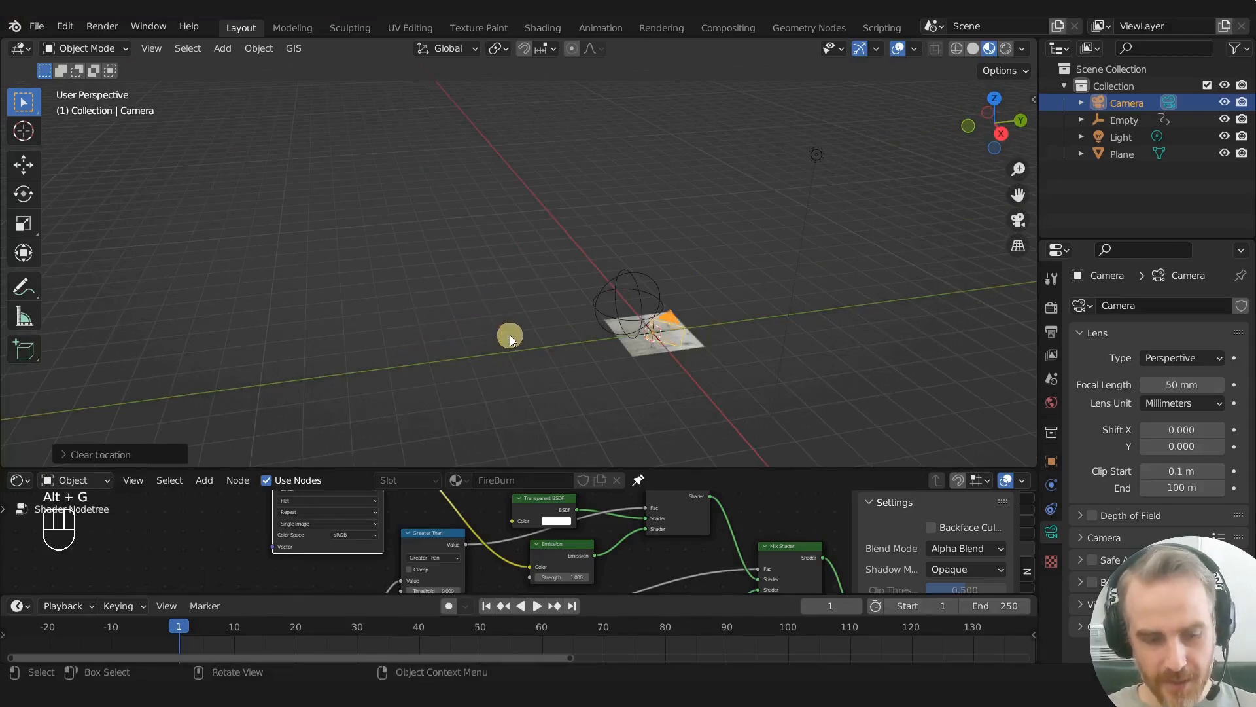
pyautogui.hotkey('alt', 'r')
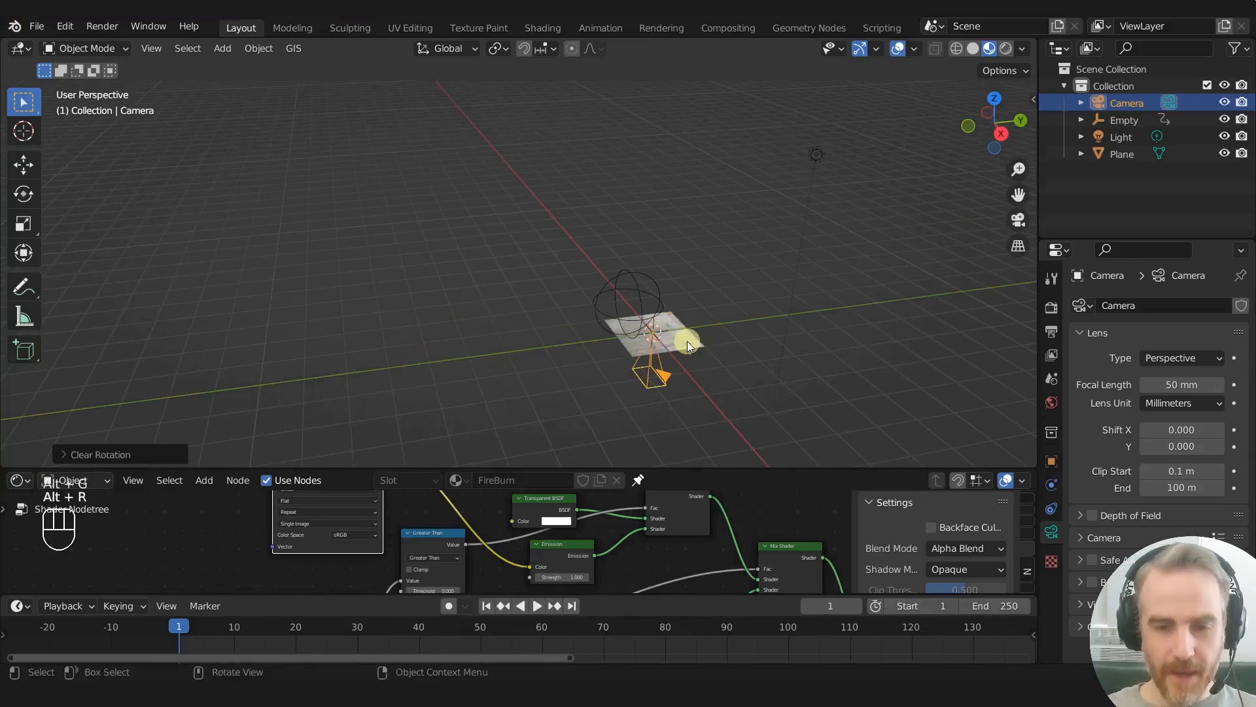
# - Move the camera about 4.4 m straight up along Z and look through it at the plane
pyautogui.press('g')
pyautogui.press('x')
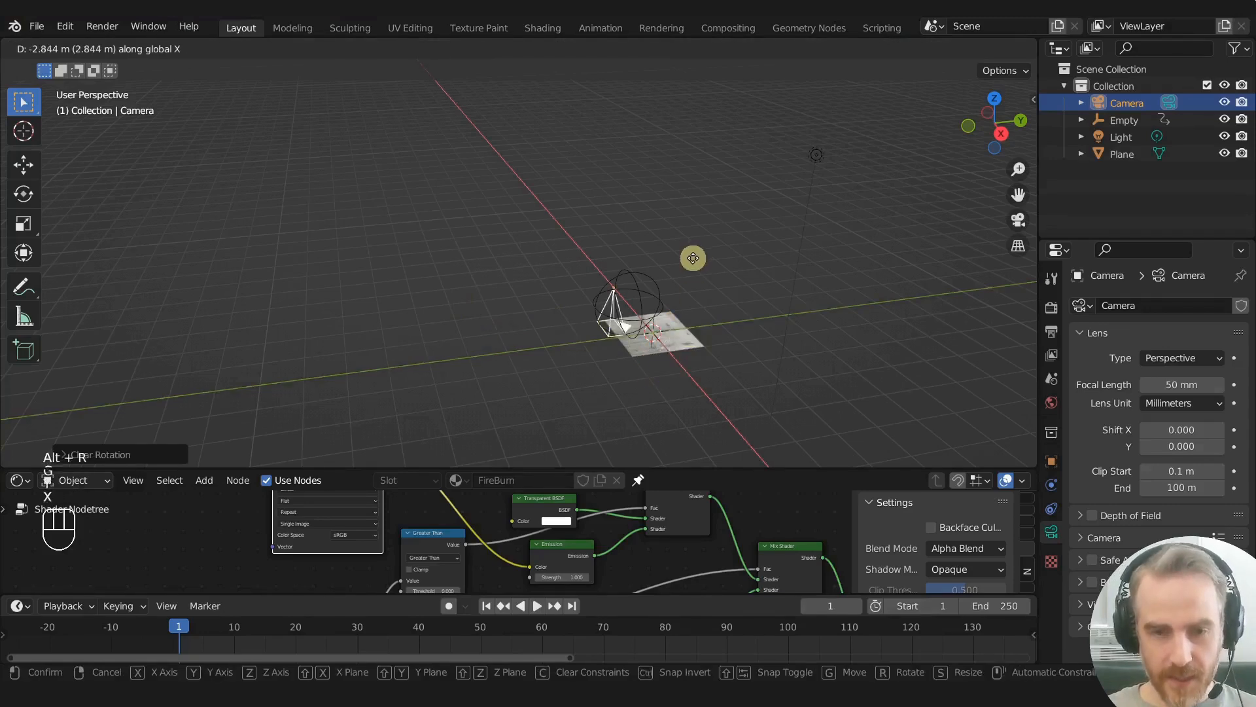
pyautogui.press('z')
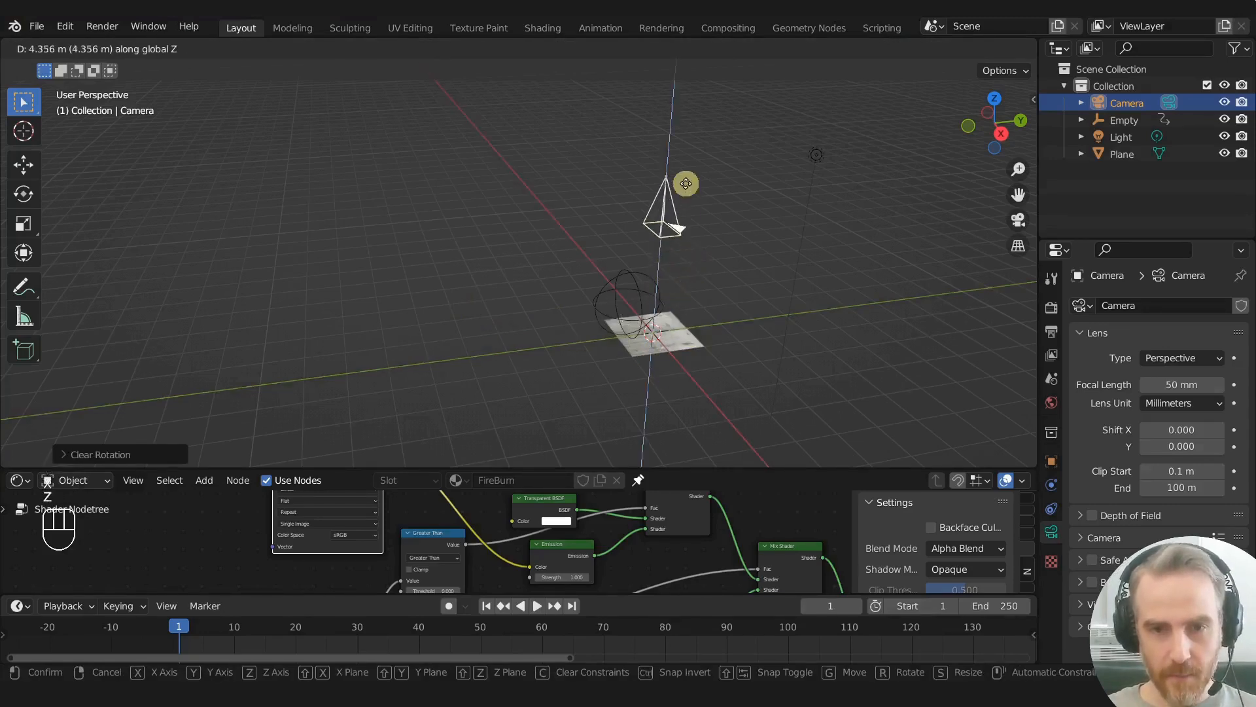
pyautogui.click(684, 193)
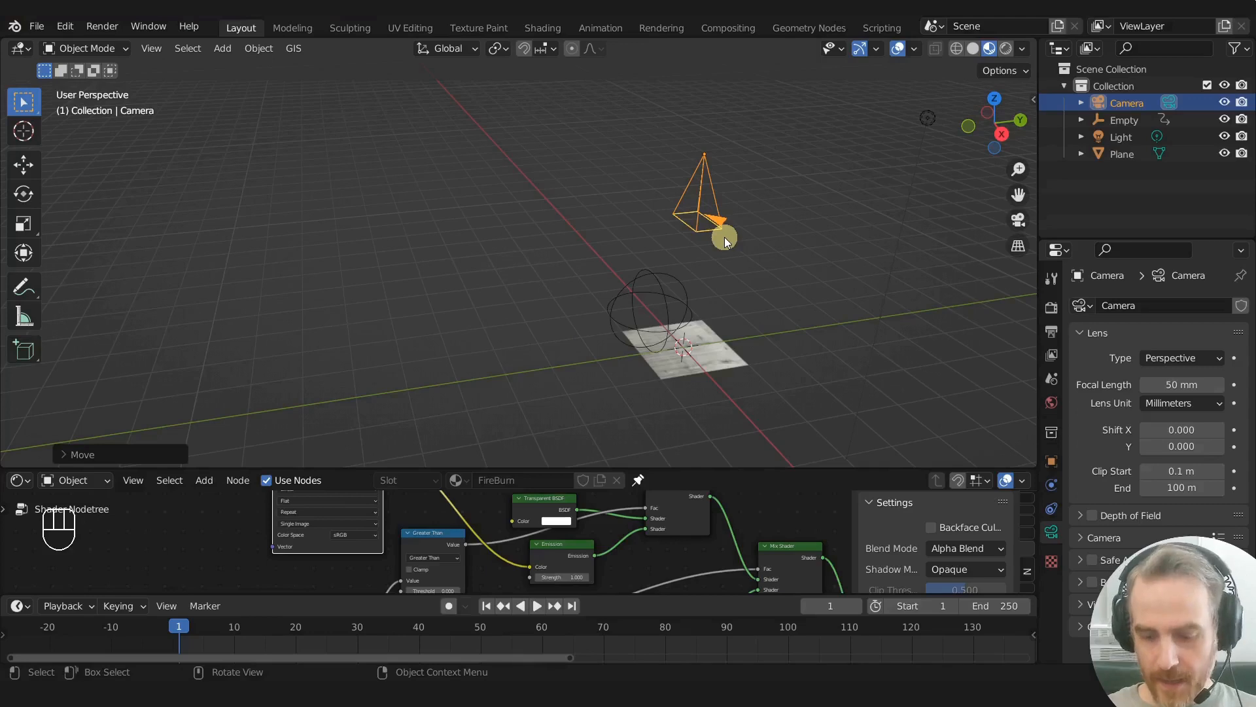
pyautogui.press('KP_0')
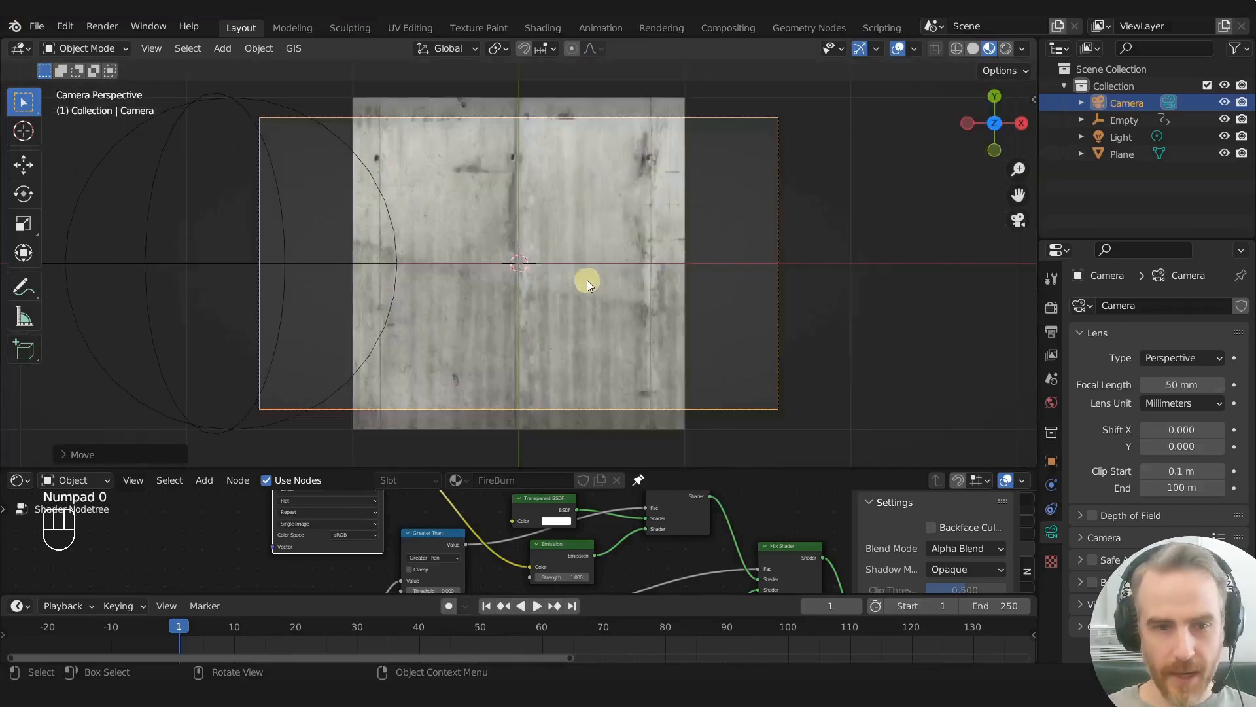
pyautogui.scroll(-3, 581, 278)
pyautogui.scroll(-1, 581, 279)
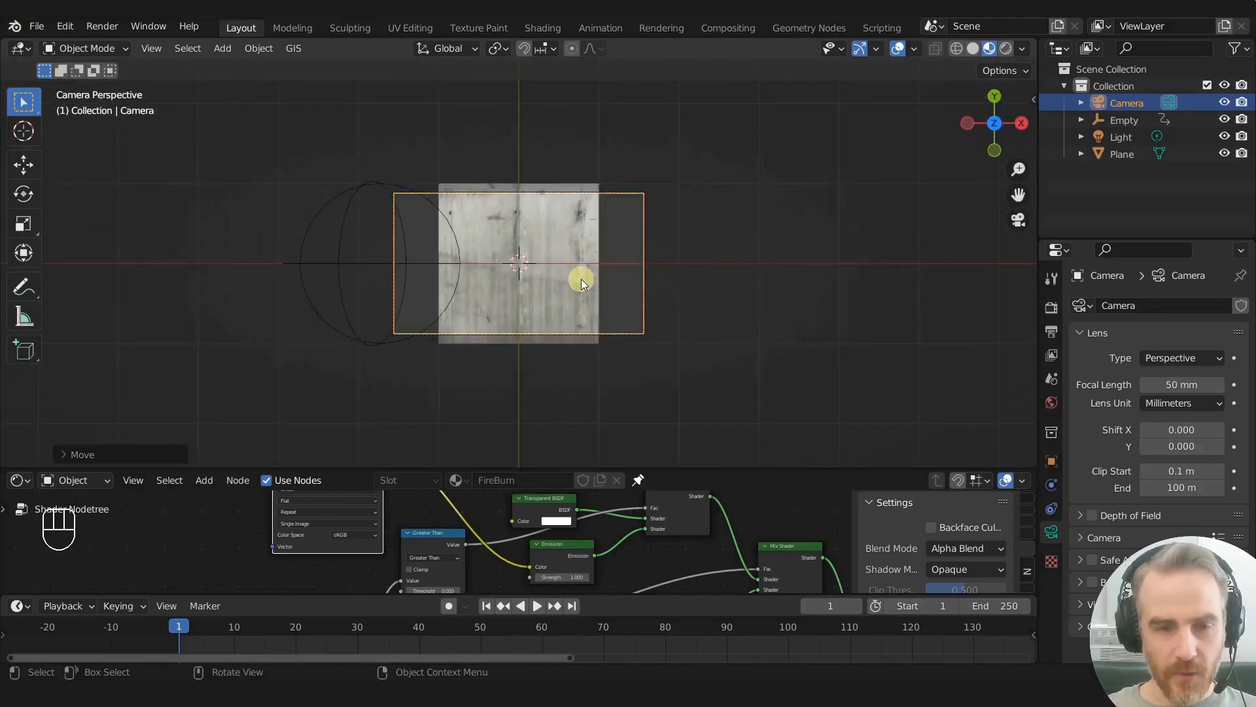
pyautogui.scroll(3, 581, 279)
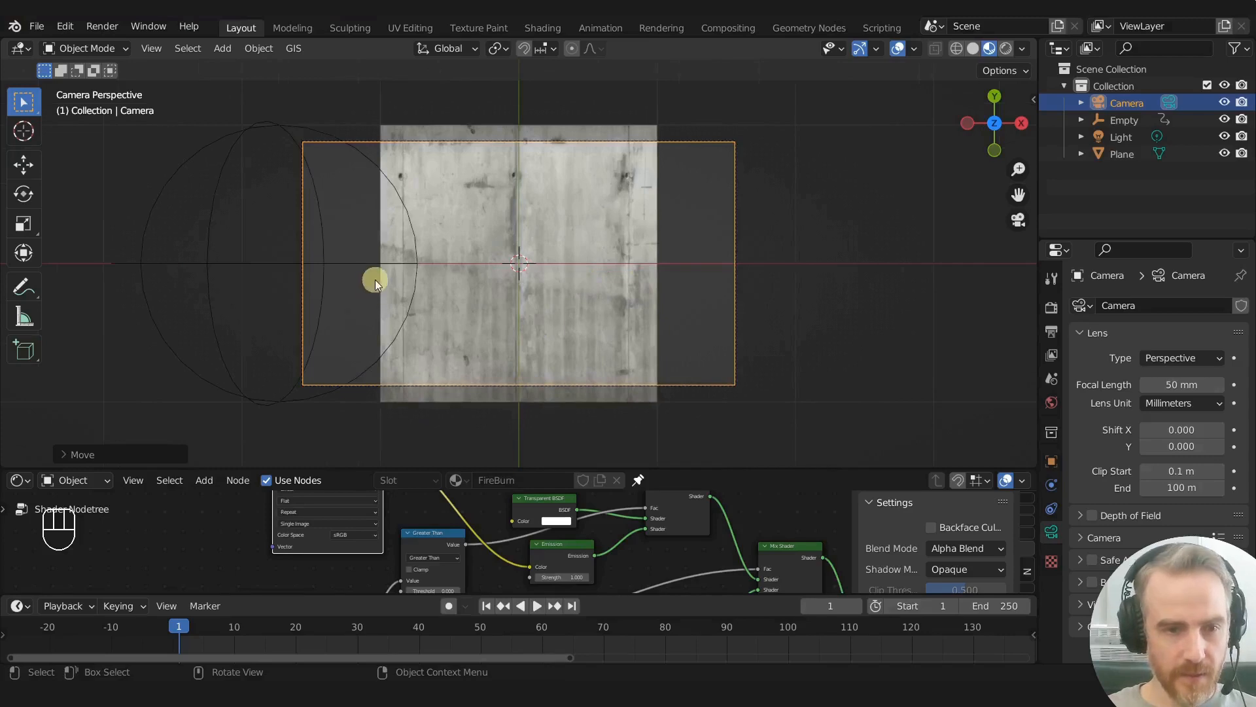
# - At frame 31, switch the camera to Orthographic and set its orthographic scale to 3.534 so the plane fills the frame height
pyautogui.moveTo(240, 626); pyautogui.dragTo(364, 640)
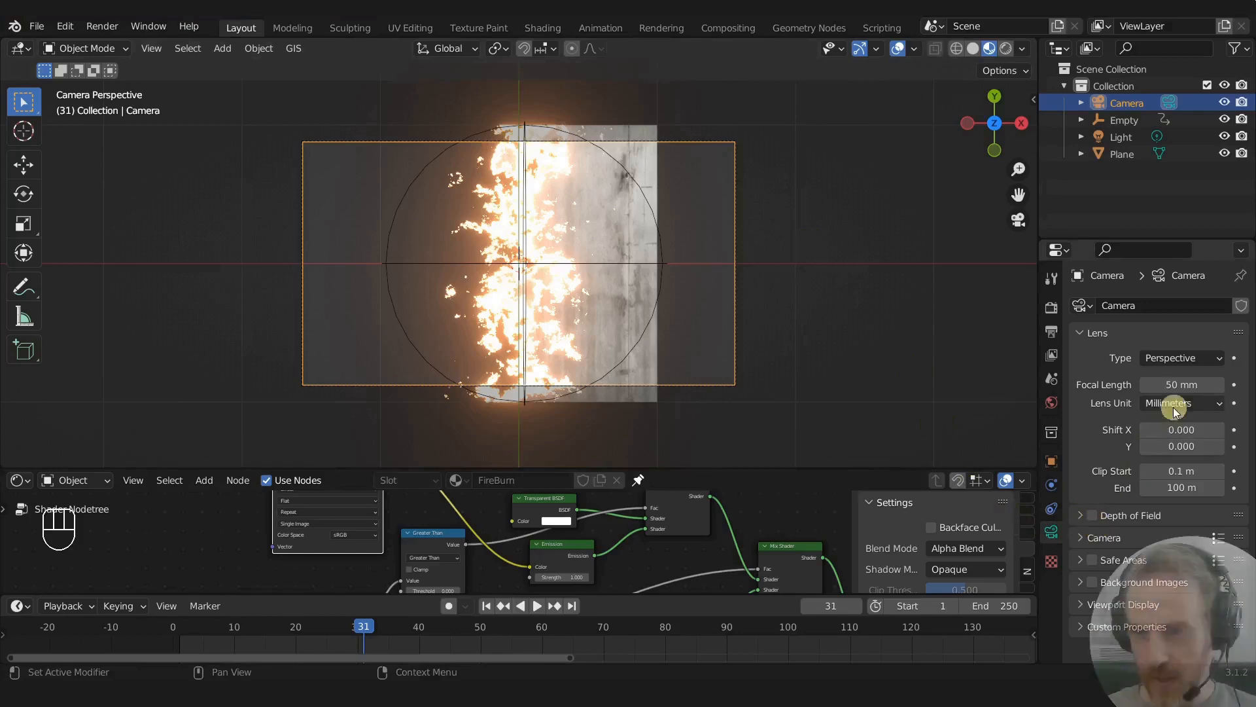
pyautogui.click(1171, 357)
pyautogui.click(1161, 397)
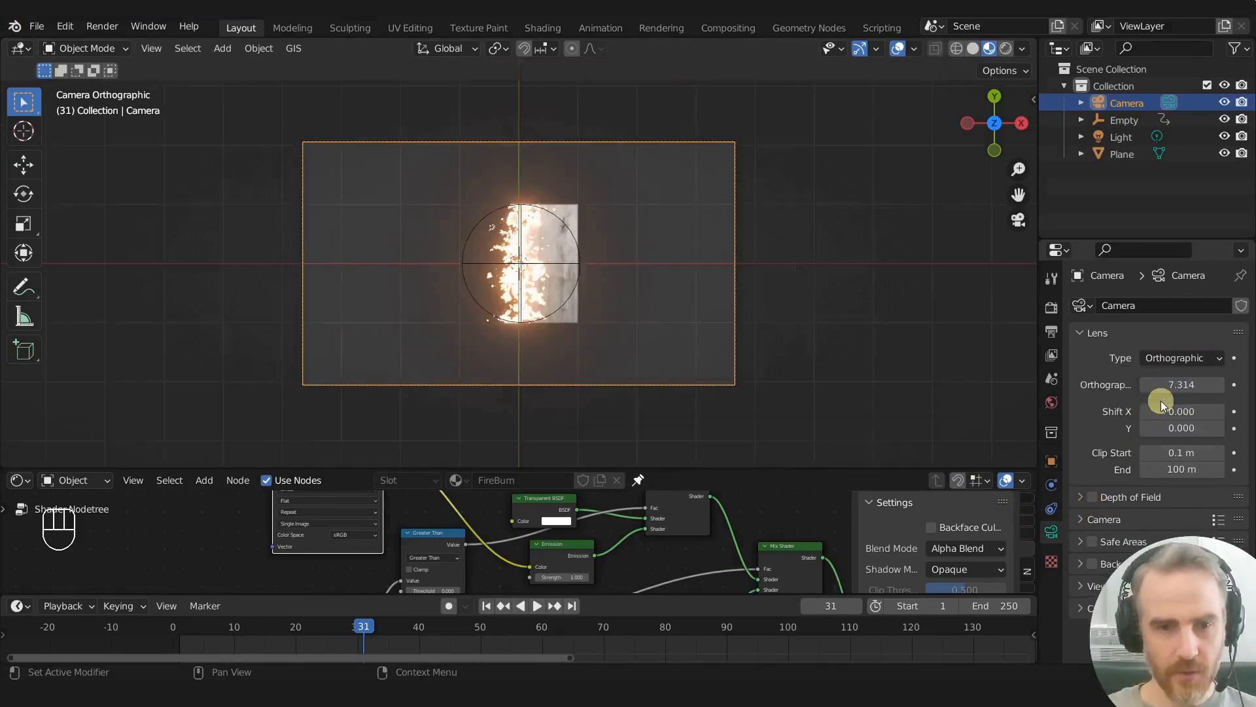
pyautogui.moveTo(1179, 386); pyautogui.dragTo(923, 401)
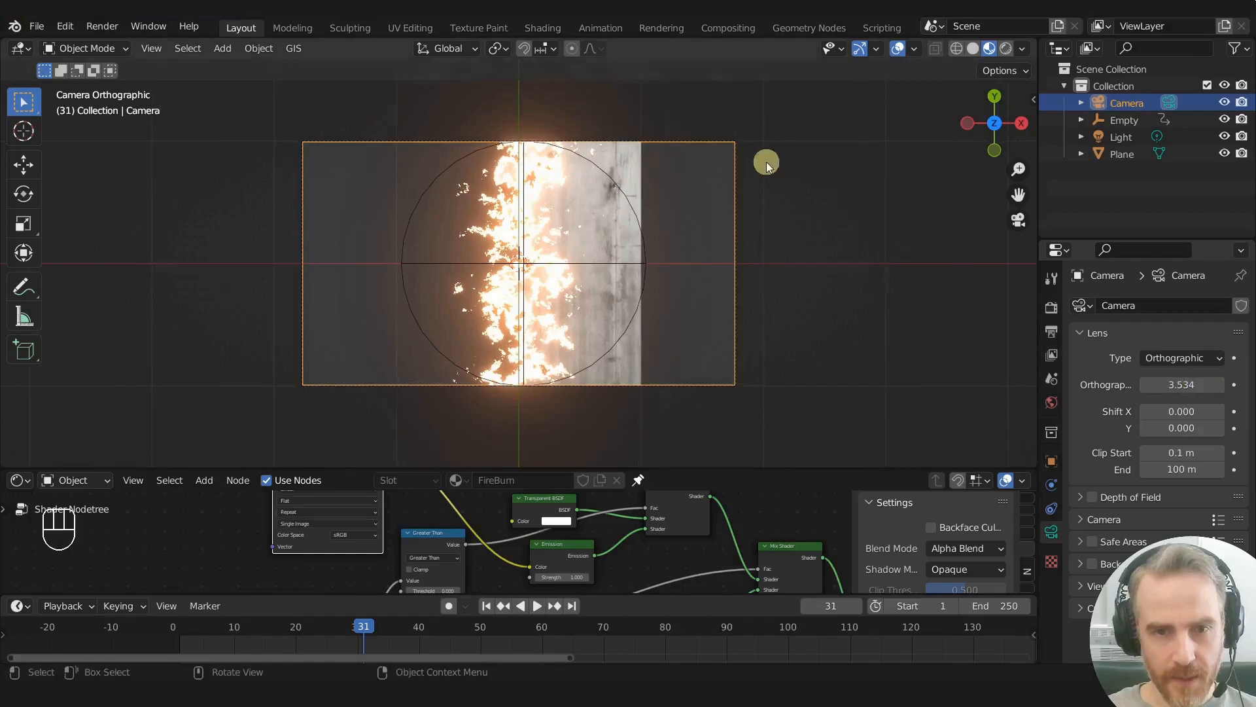
pyautogui.scroll(3, 601, 111)
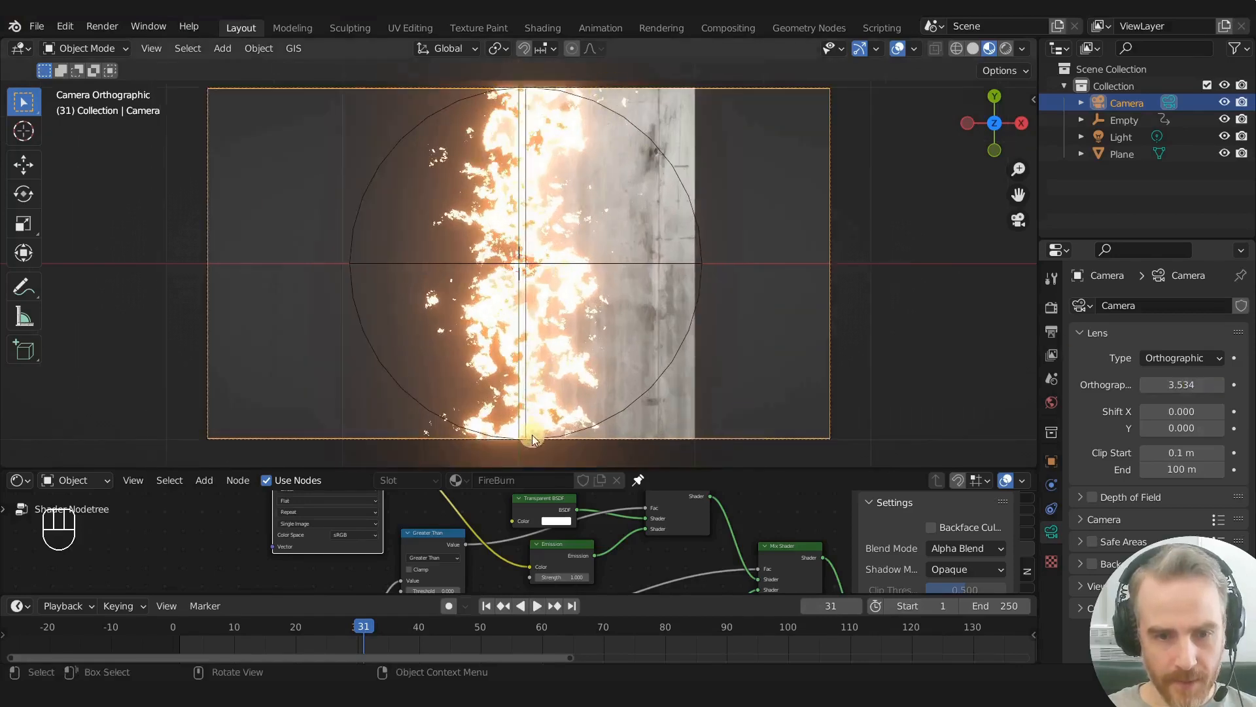
pyautogui.scroll(-1, 577, 436)
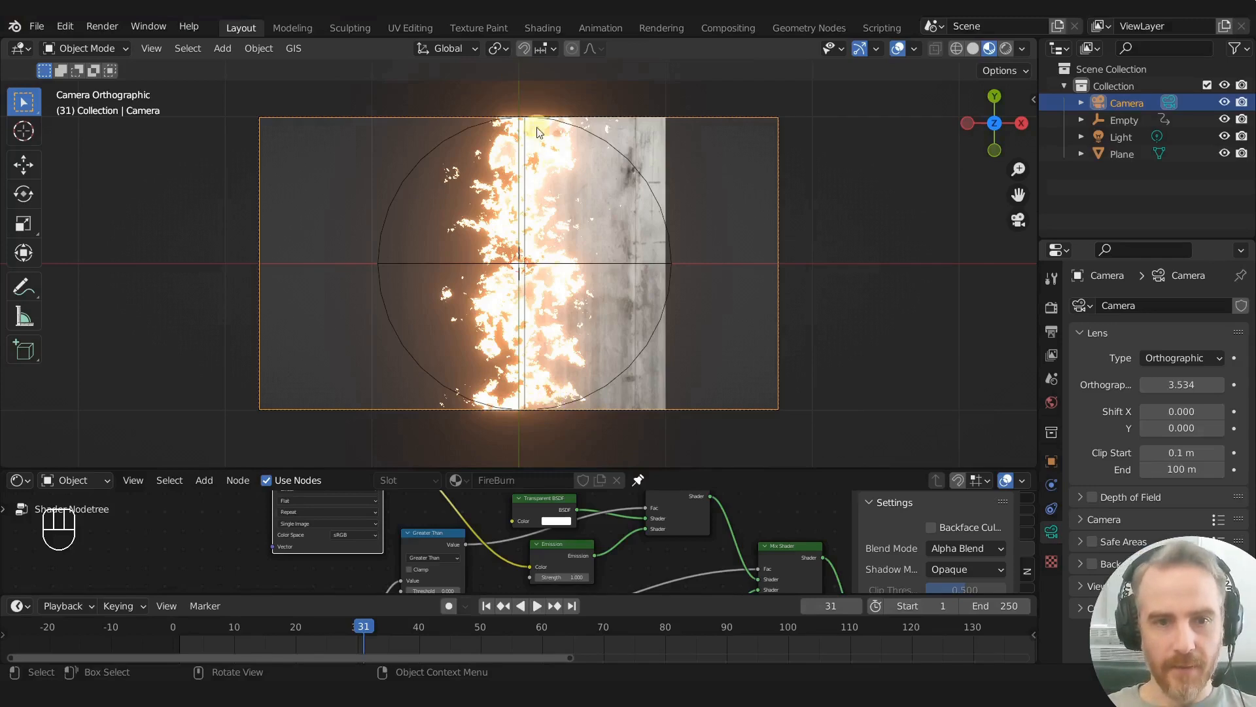
# - Try widening the plane along X in Object Mode to slightly beyond the camera frame, and undo the scaling
pyautogui.click(622, 210)
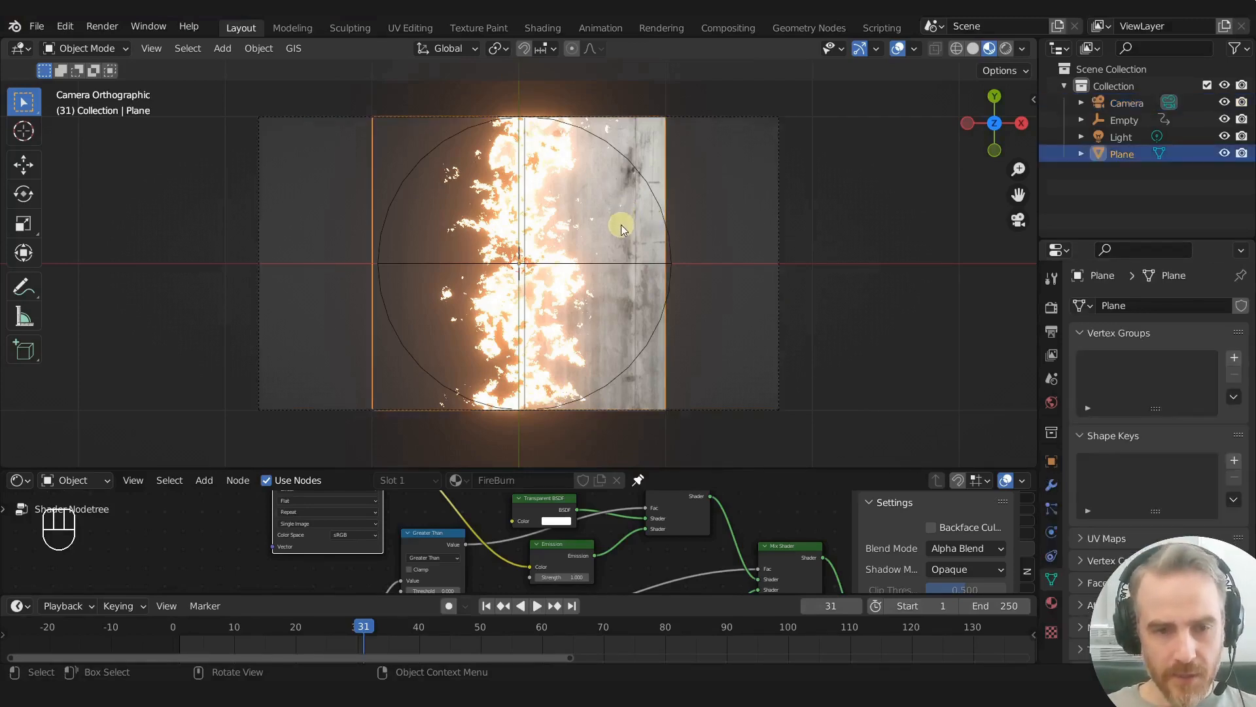
pyautogui.press('s')
pyautogui.rightClick(648, 226)
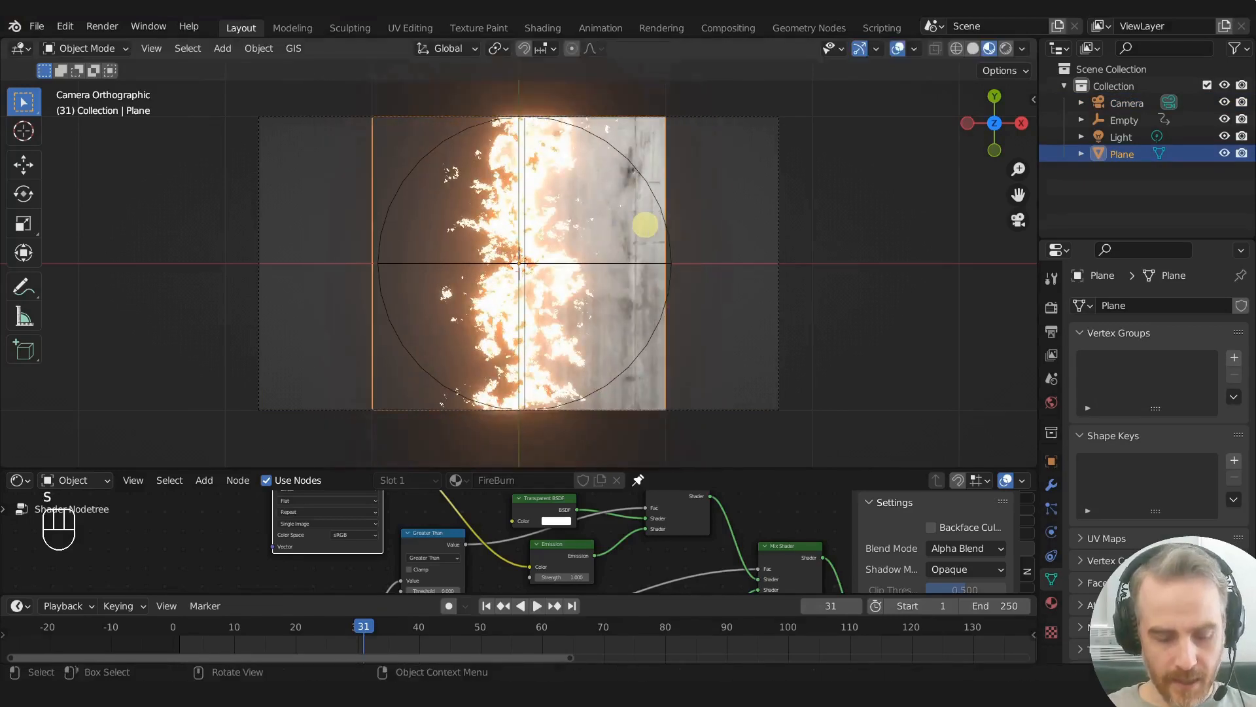
pyautogui.press('s')
pyautogui.press('x')
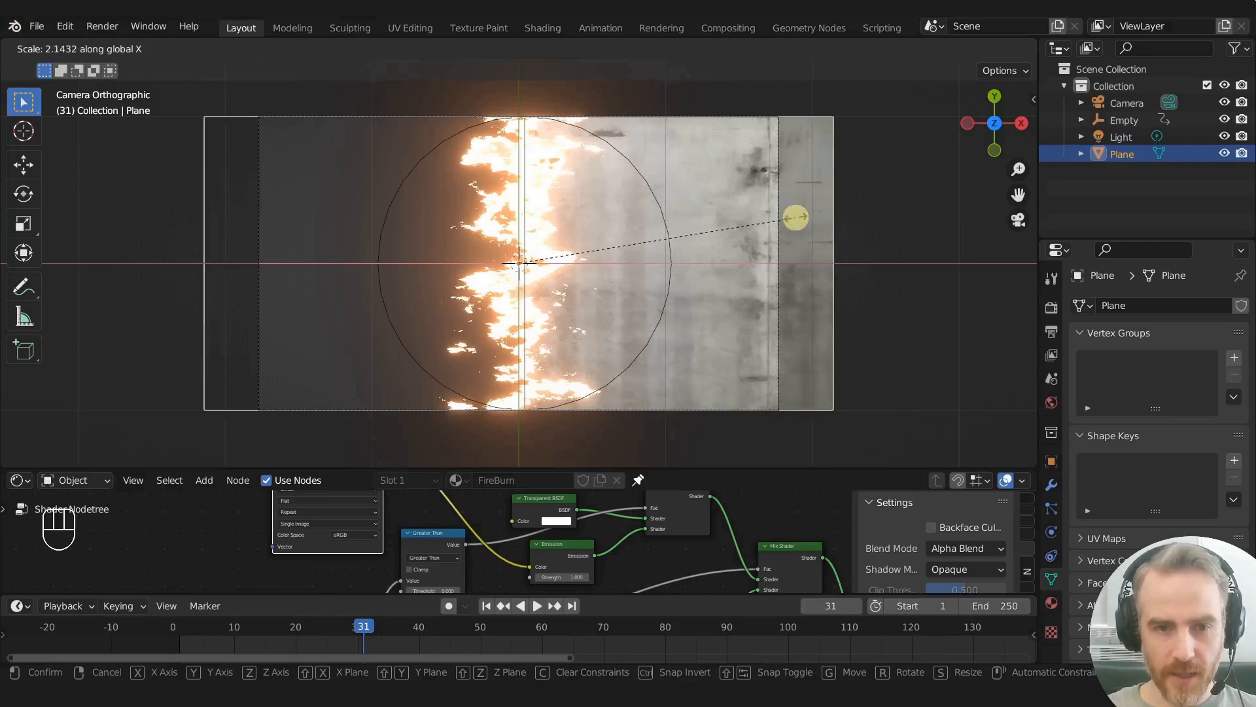
pyautogui.click(758, 217)
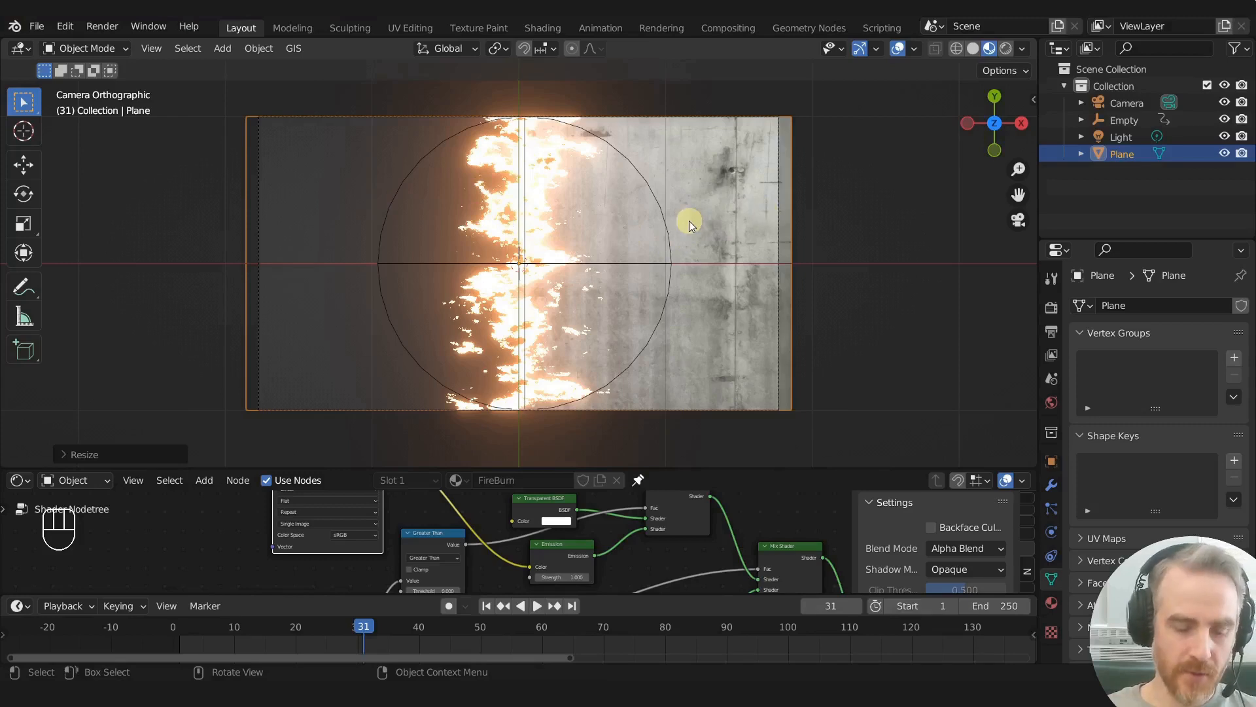
pyautogui.hotkey('ctrl', 'z')
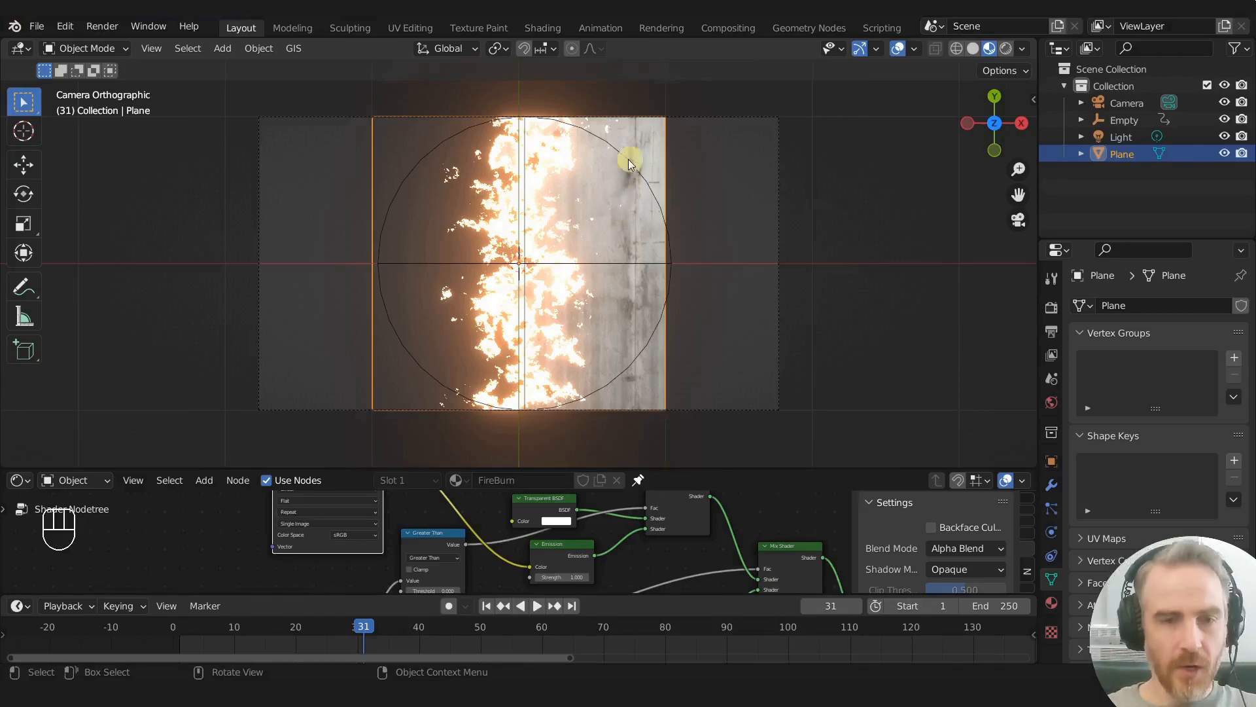
# - Enter Edit Mode on the plane and enable Correct Face Attributes for transforms
pyautogui.press('Tab')
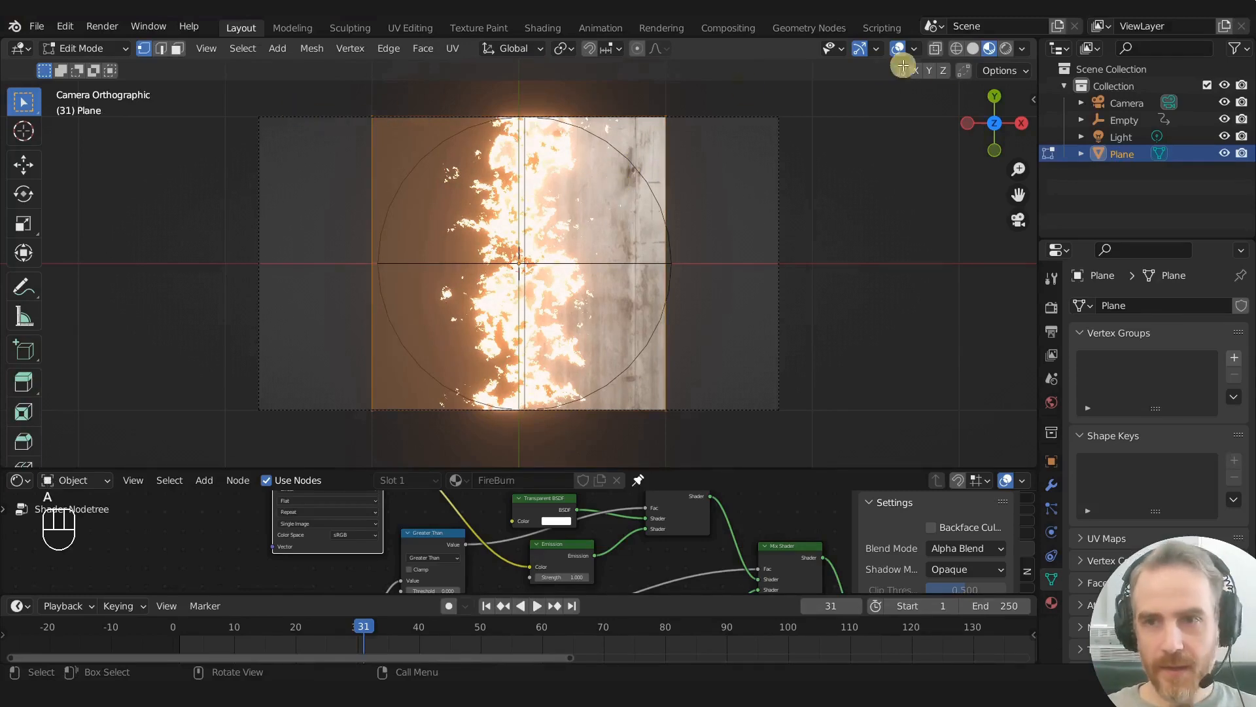
pyautogui.click(1001, 71)
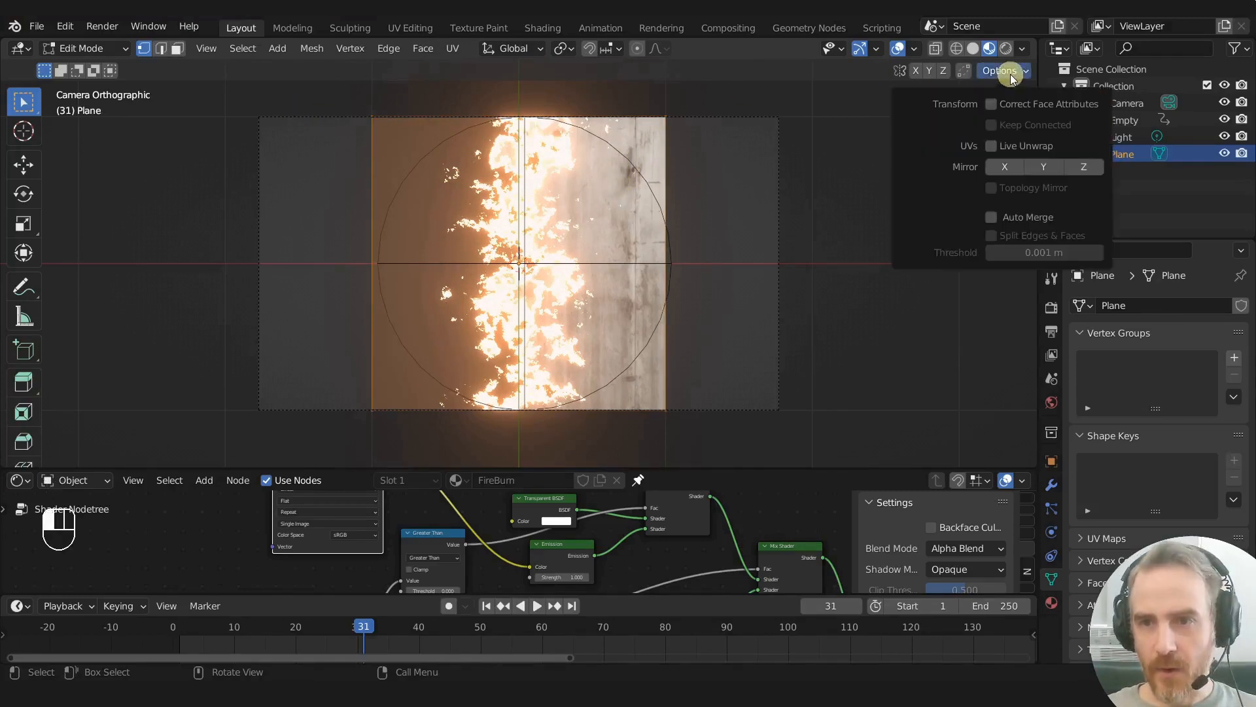
pyautogui.click(992, 106)
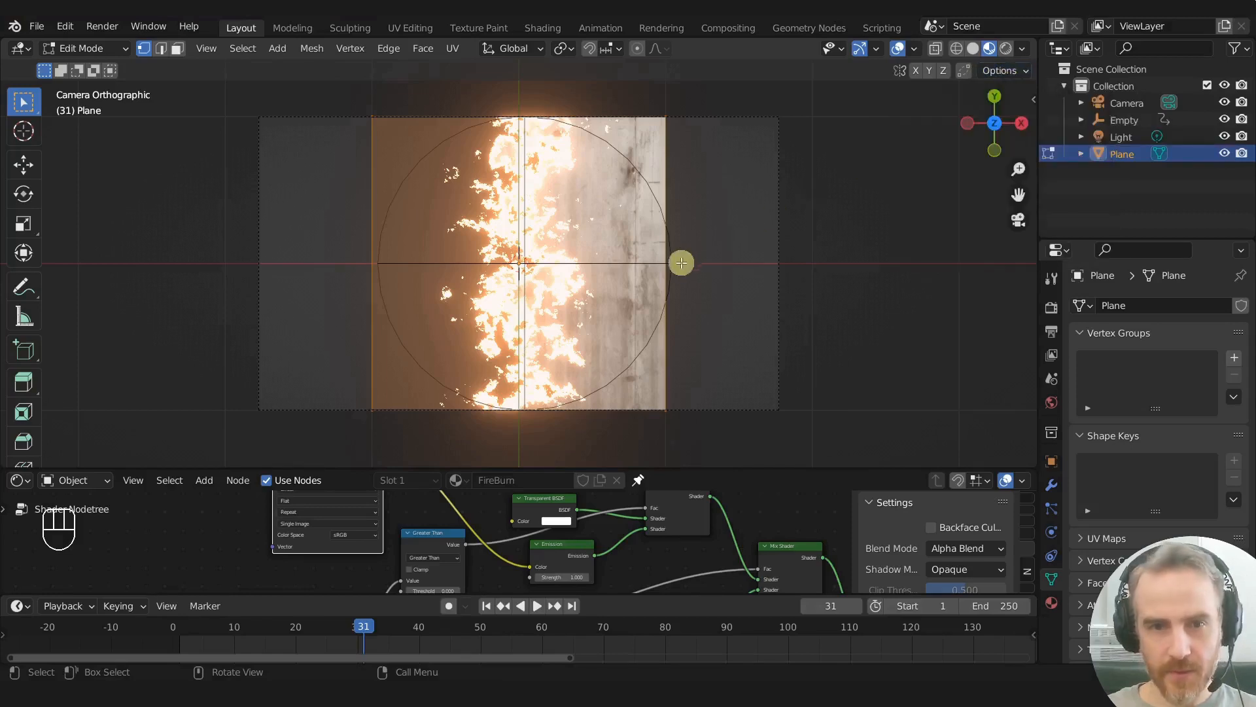
# - Scale the plane's whole mesh about 1.79 times along X to the camera frame's width and return to Object Mode
pyautogui.press('s')
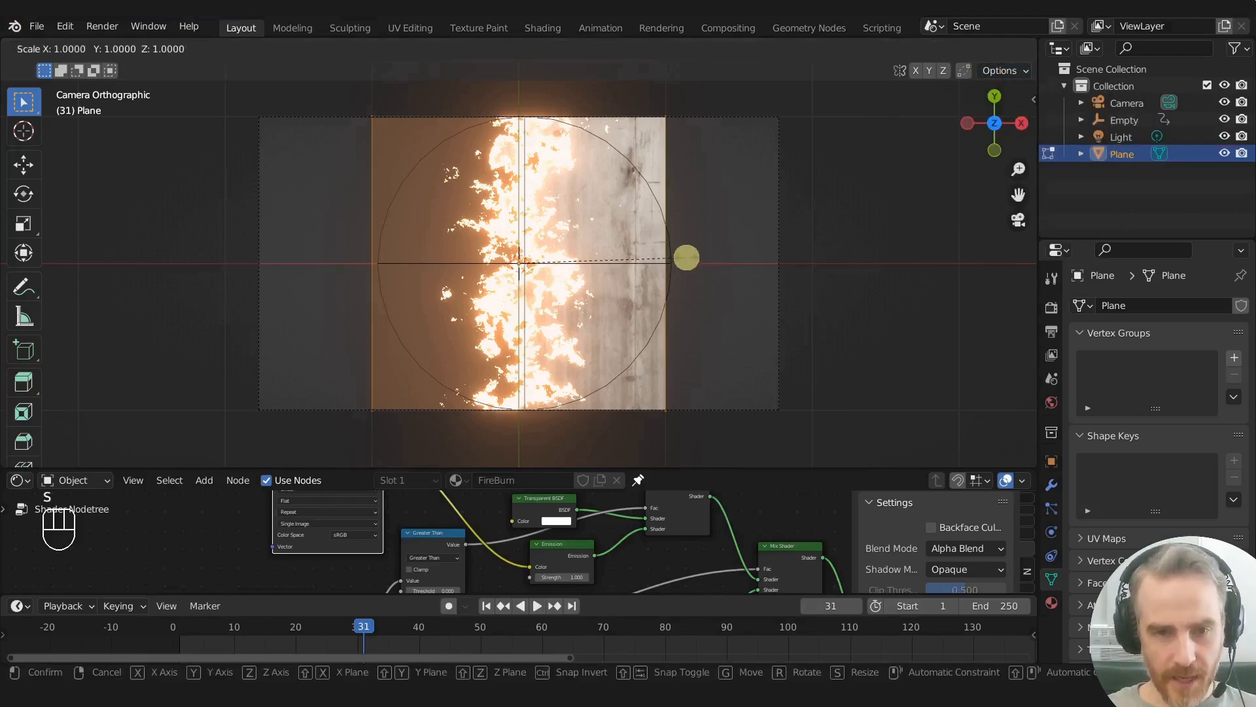
pyautogui.press('x')
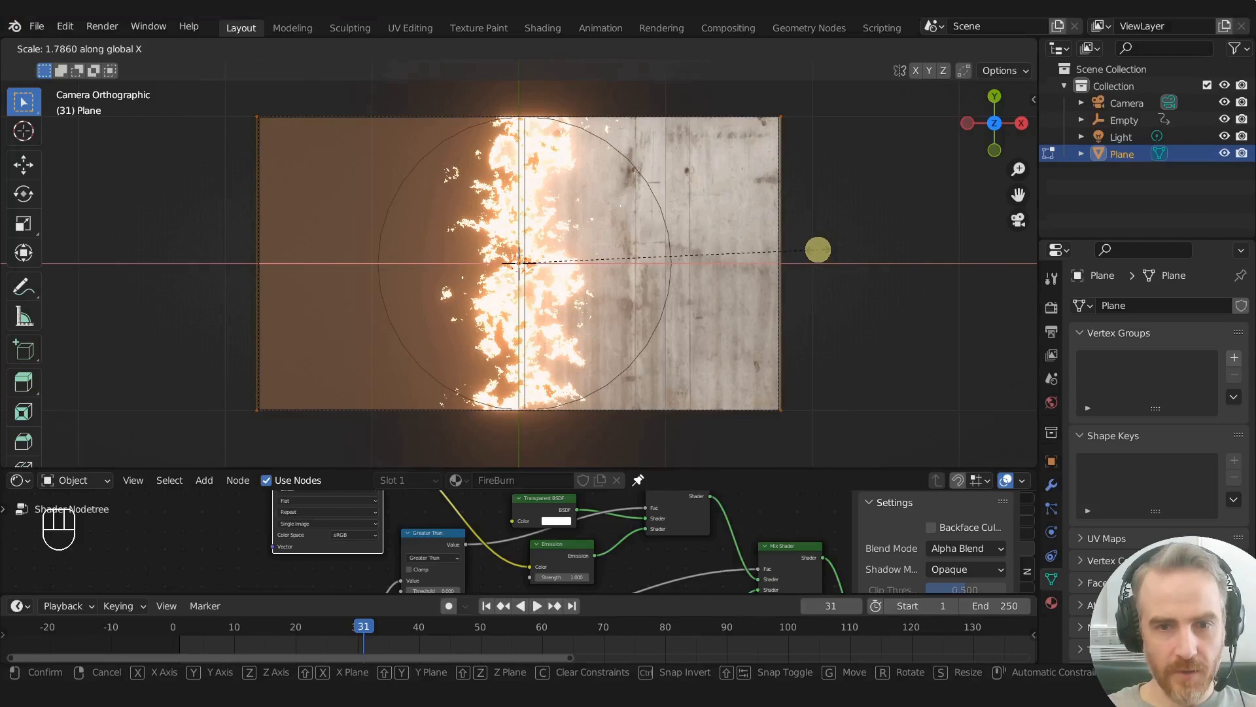
pyautogui.click(818, 249)
pyautogui.click(999, 70)
pyautogui.click(993, 106)
pyautogui.click(991, 105)
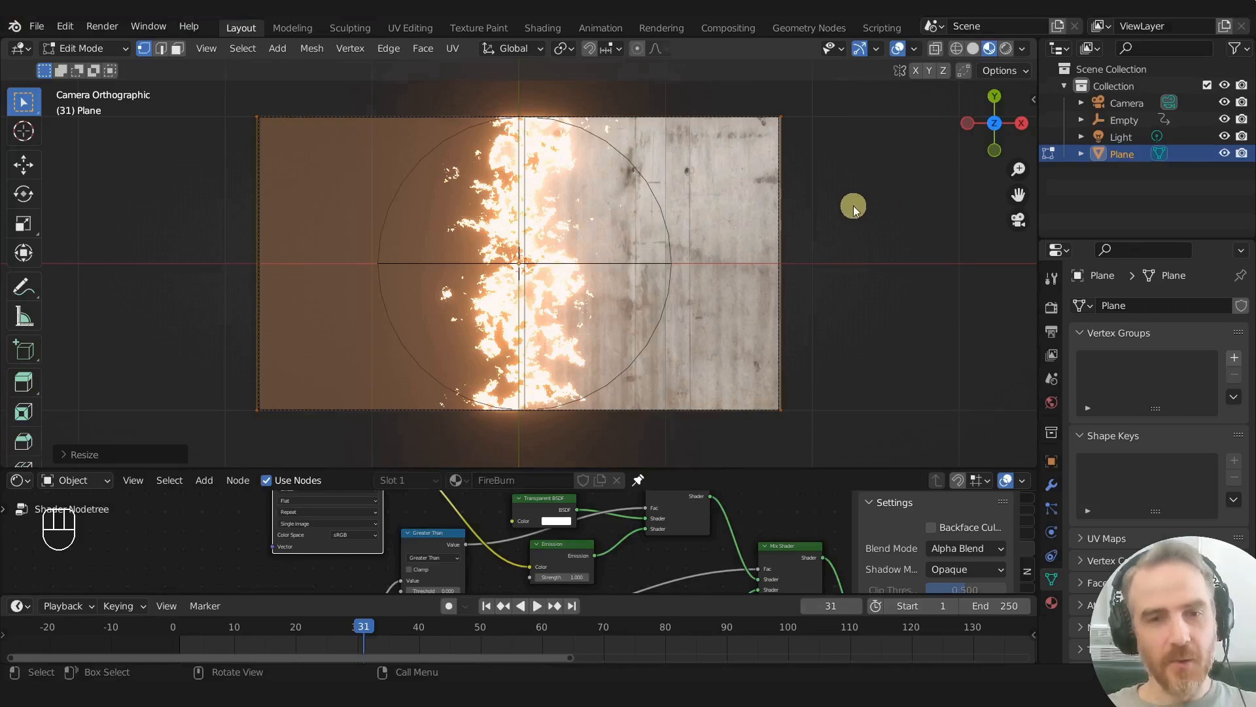
pyautogui.press('Tab')
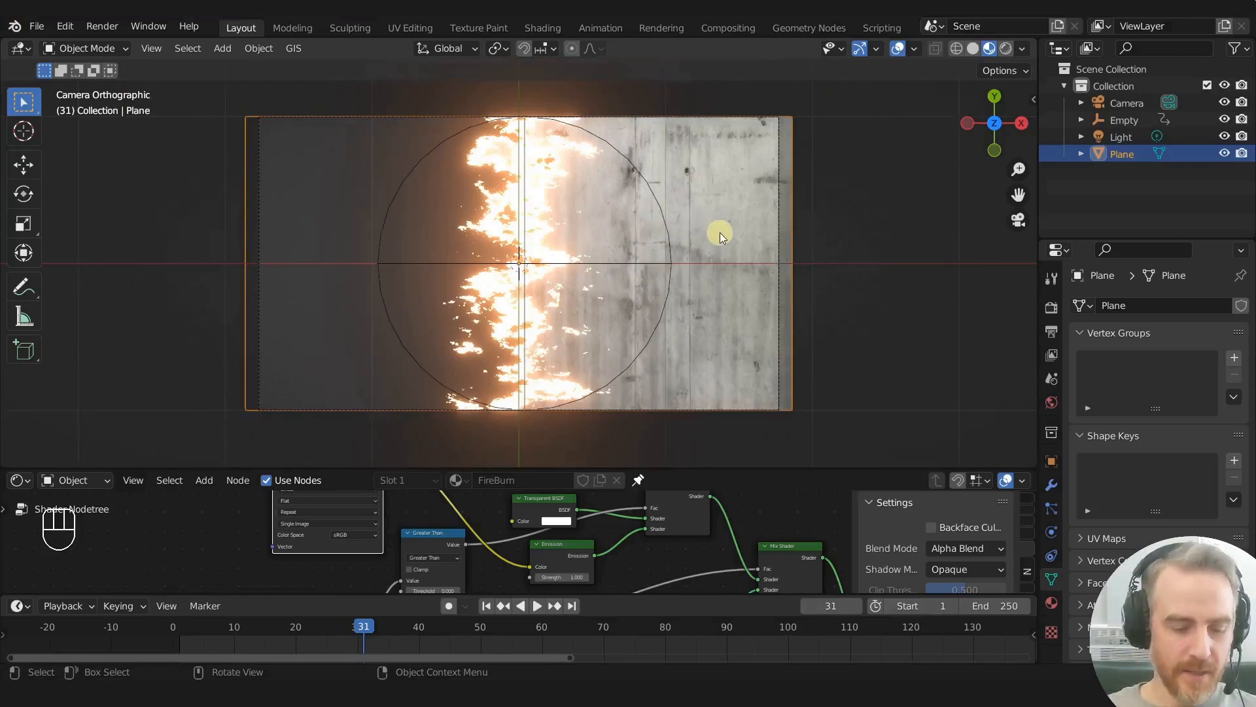
# - In Edit Mode, stretch the plane's mesh along X well beyond both sides of the camera frame, and return to Object Mode
pyautogui.press('Tab')
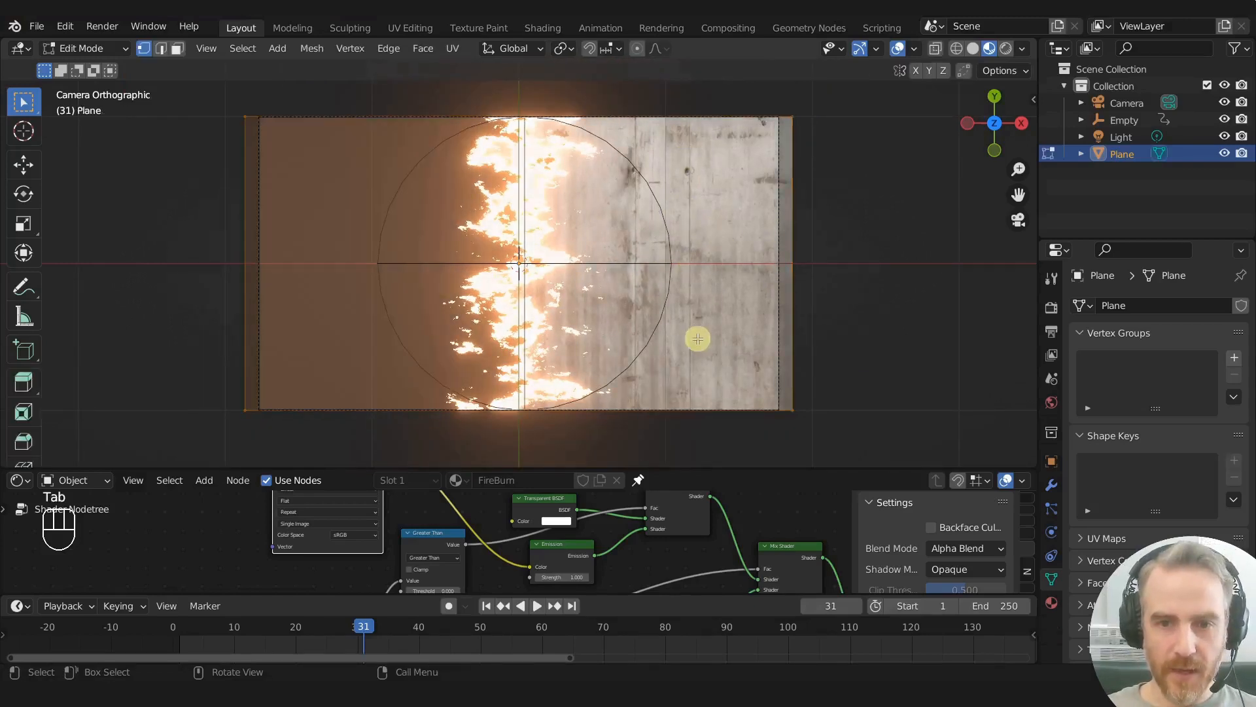
pyautogui.press('s')
pyautogui.rightClick(884, 197)
pyautogui.press('s')
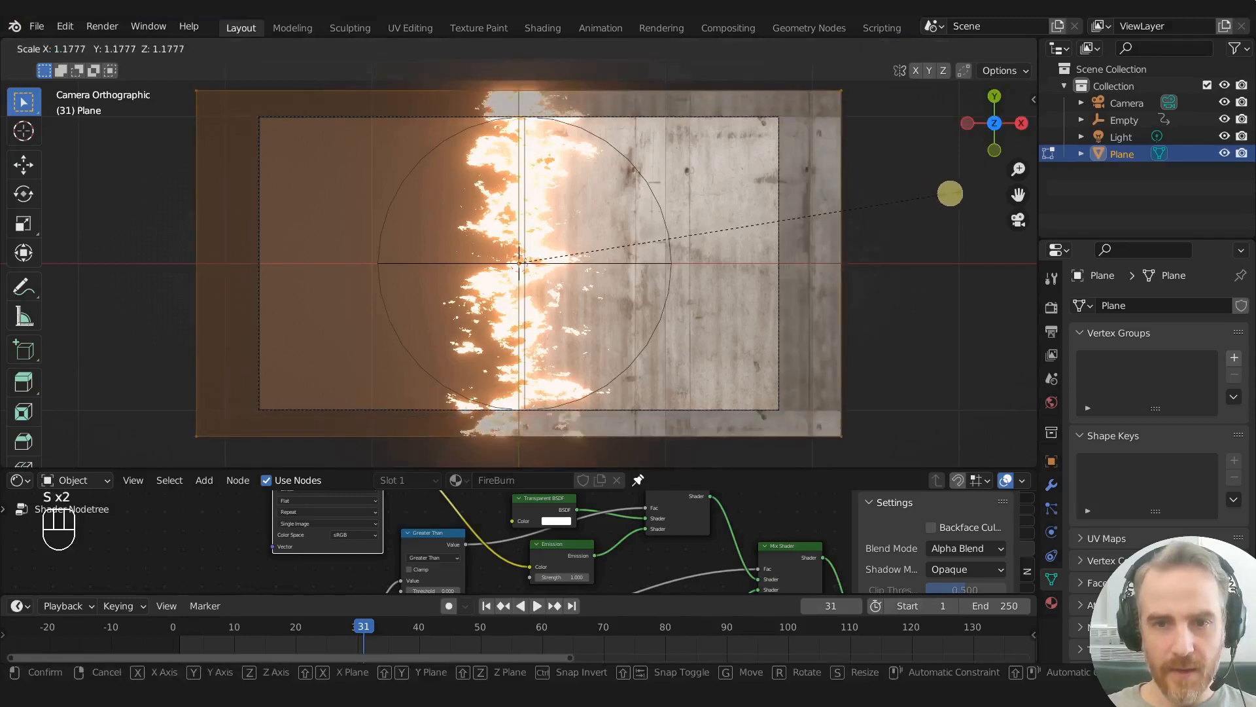
pyautogui.rightClick(901, 190)
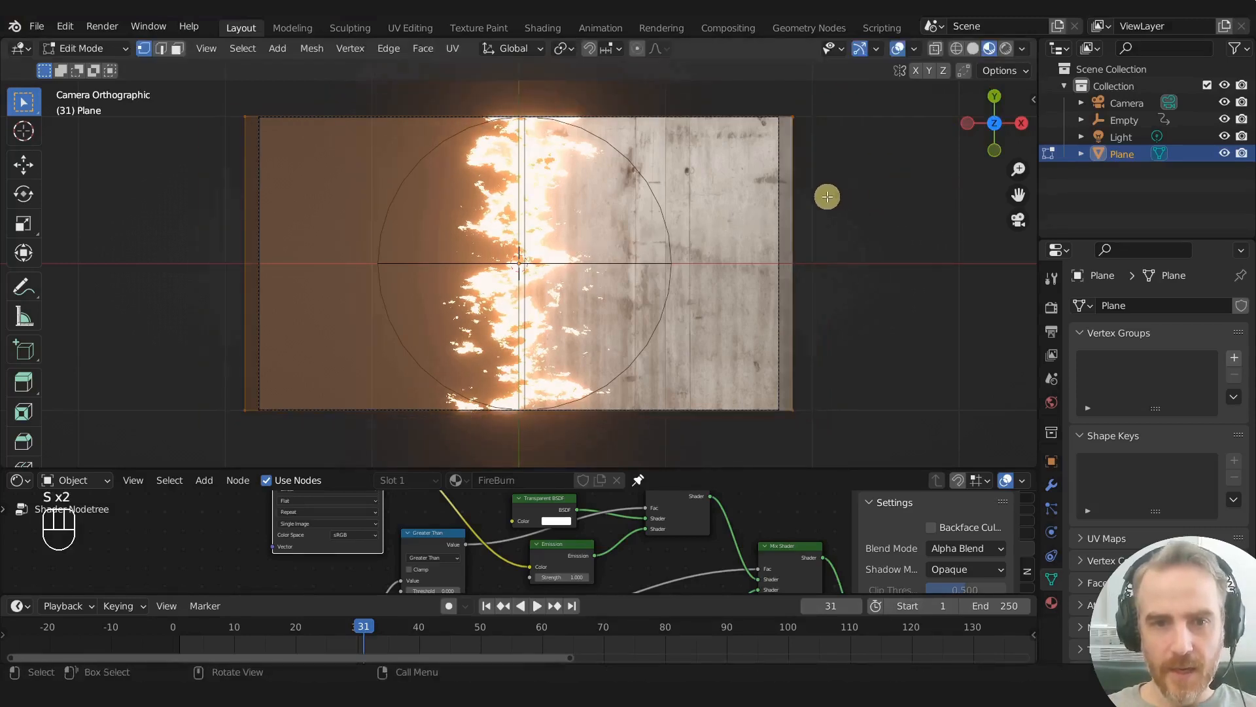
pyautogui.press('s')
pyautogui.press('x')
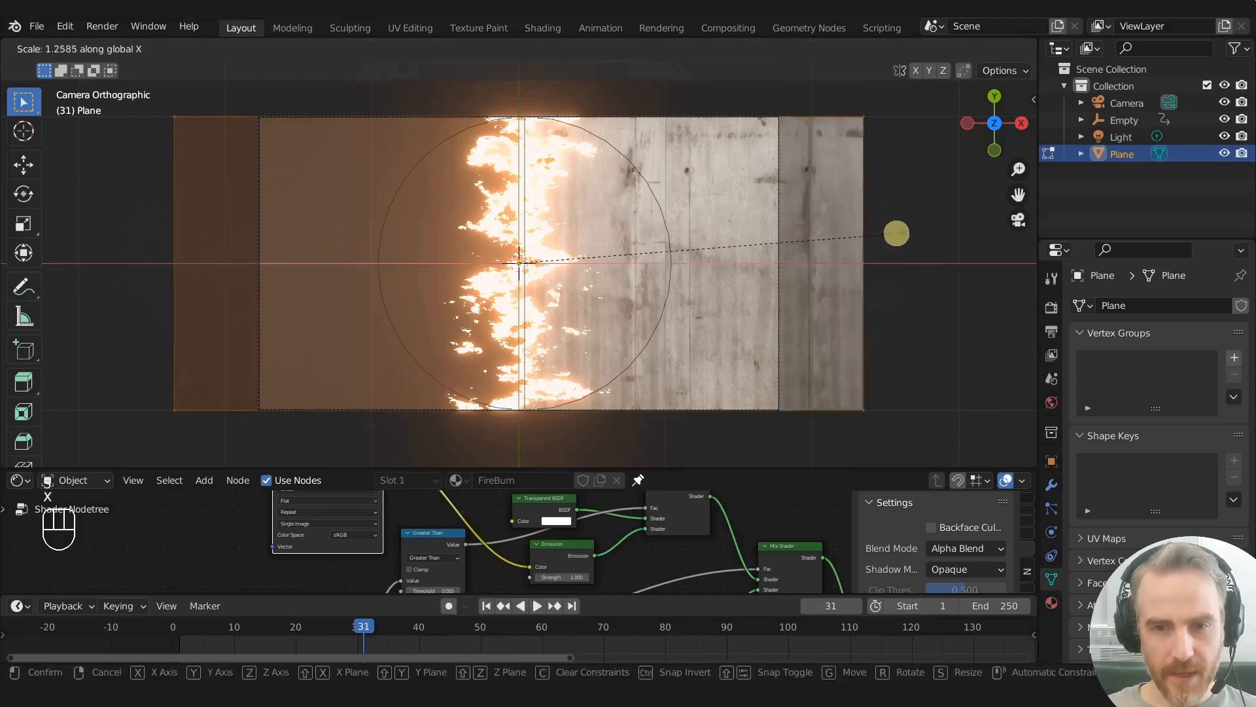
pyautogui.click(929, 234)
pyautogui.press('Tab')
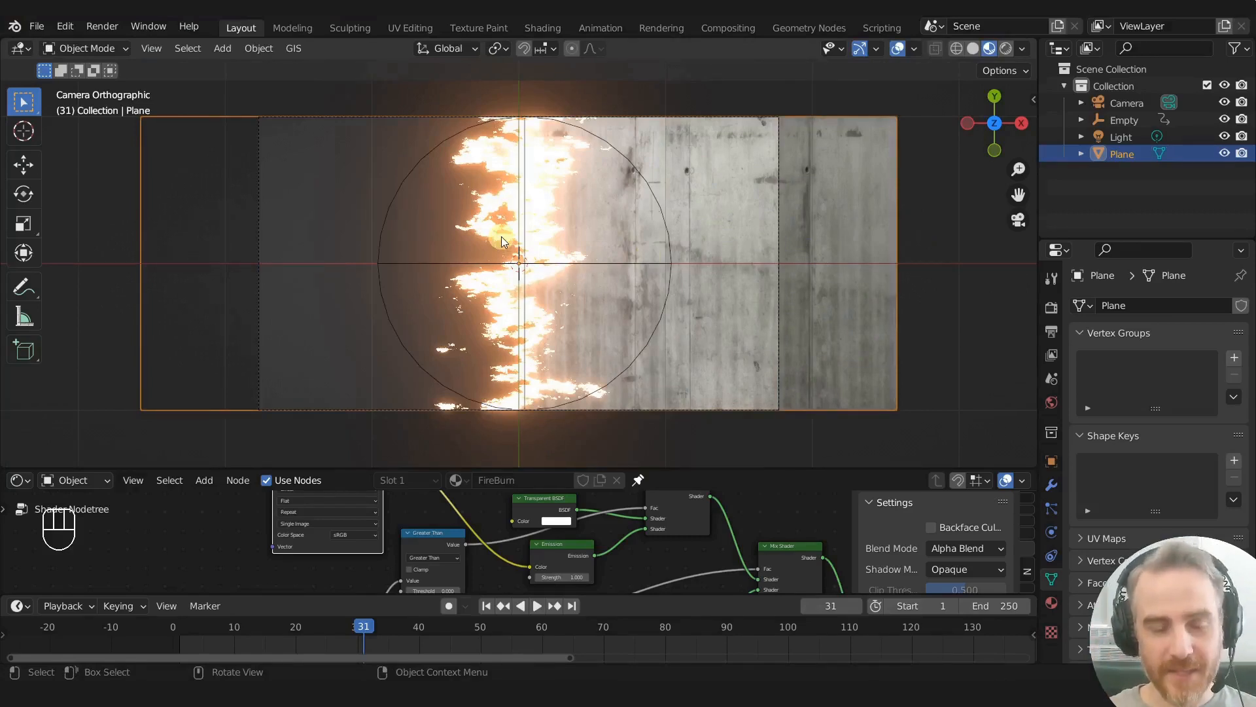
# - Try moving the Empty sideways across the widened plane to preview the burn, cancelling the moves
pyautogui.scroll(-2, 603, 252)
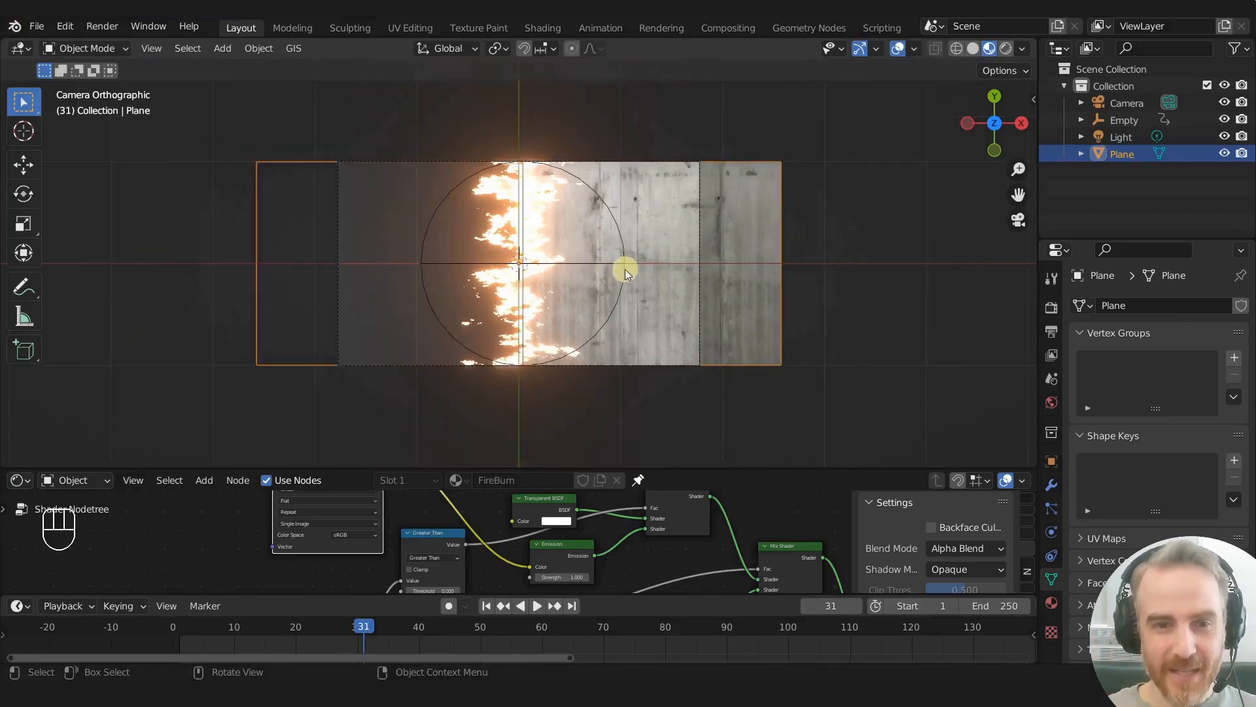
pyautogui.click(591, 265)
pyautogui.press('g')
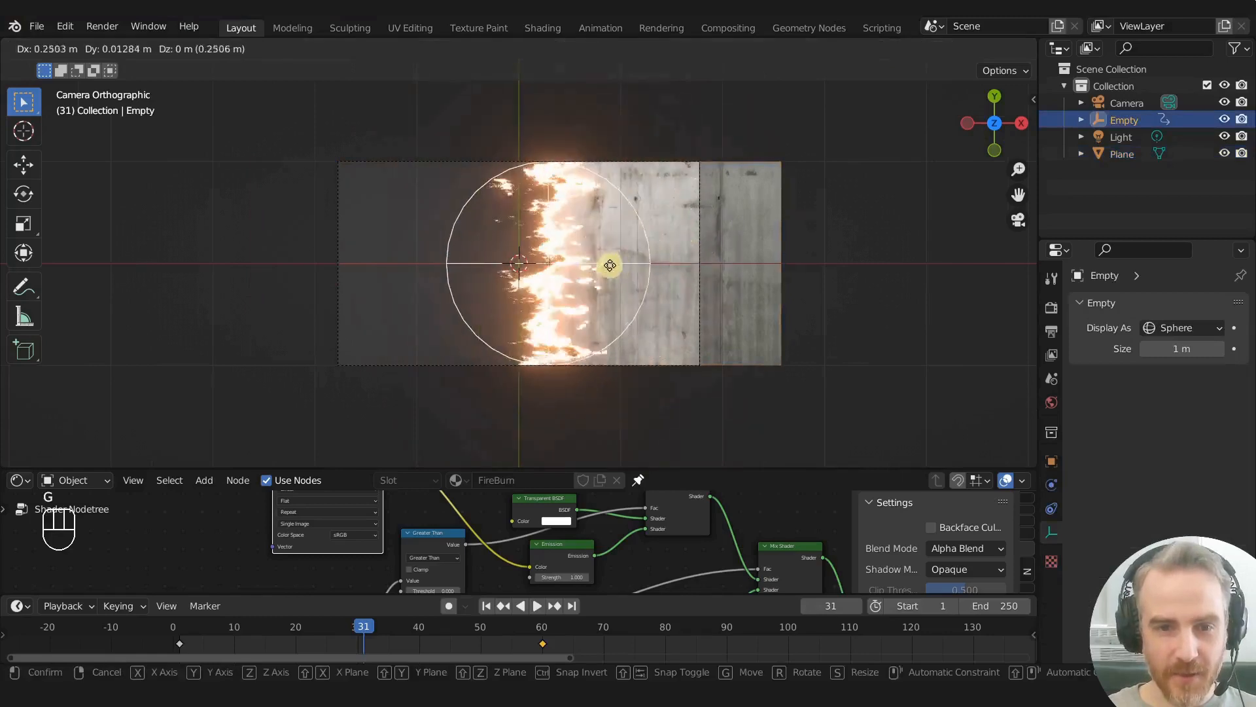
pyautogui.click(566, 278)
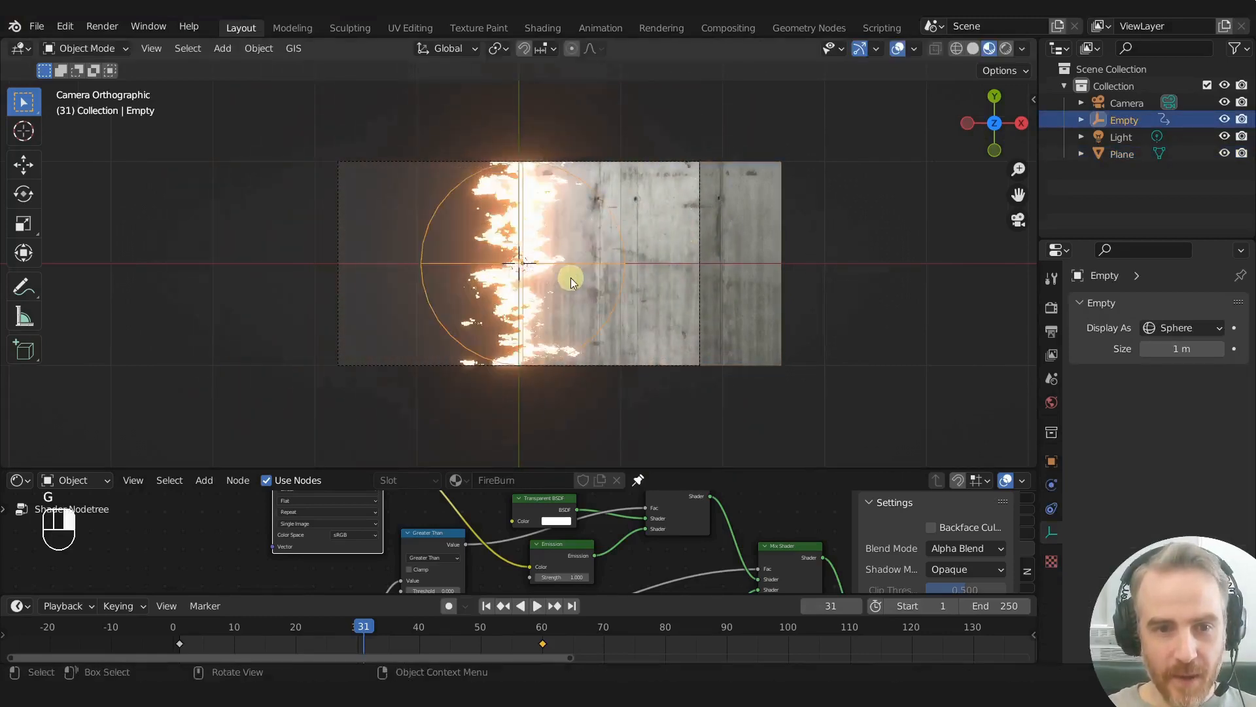
pyautogui.scroll(3, 568, 280)
pyautogui.press('g')
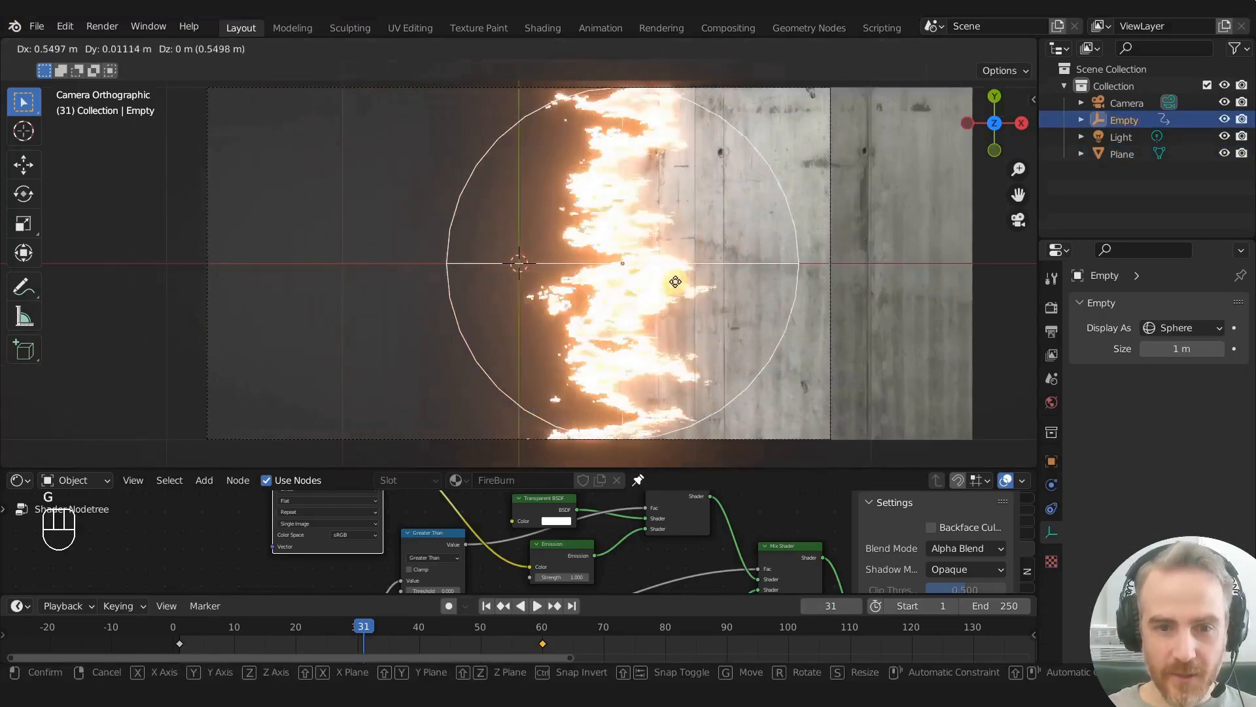
pyautogui.rightClick(587, 288)
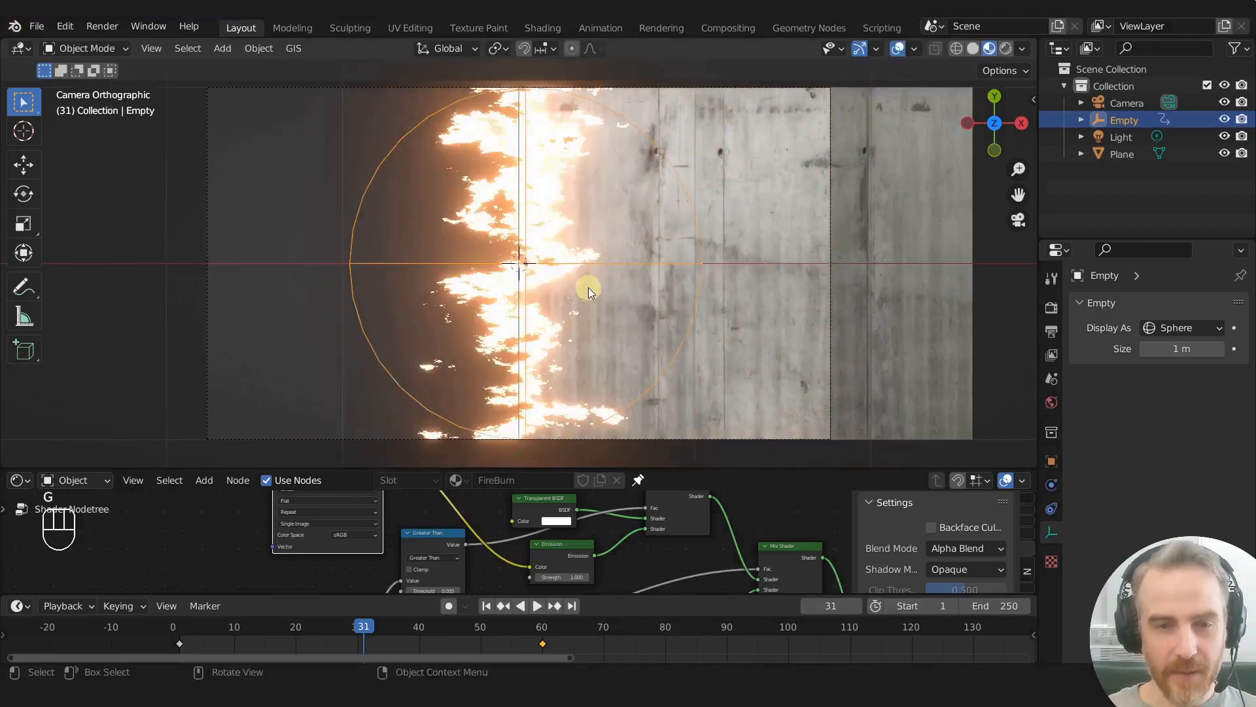
pyautogui.scroll(-4, 592, 287)
pyautogui.scroll(2, 648, 285)
pyautogui.scroll(1, 600, 302)
pyautogui.scroll(-1, 600, 304)
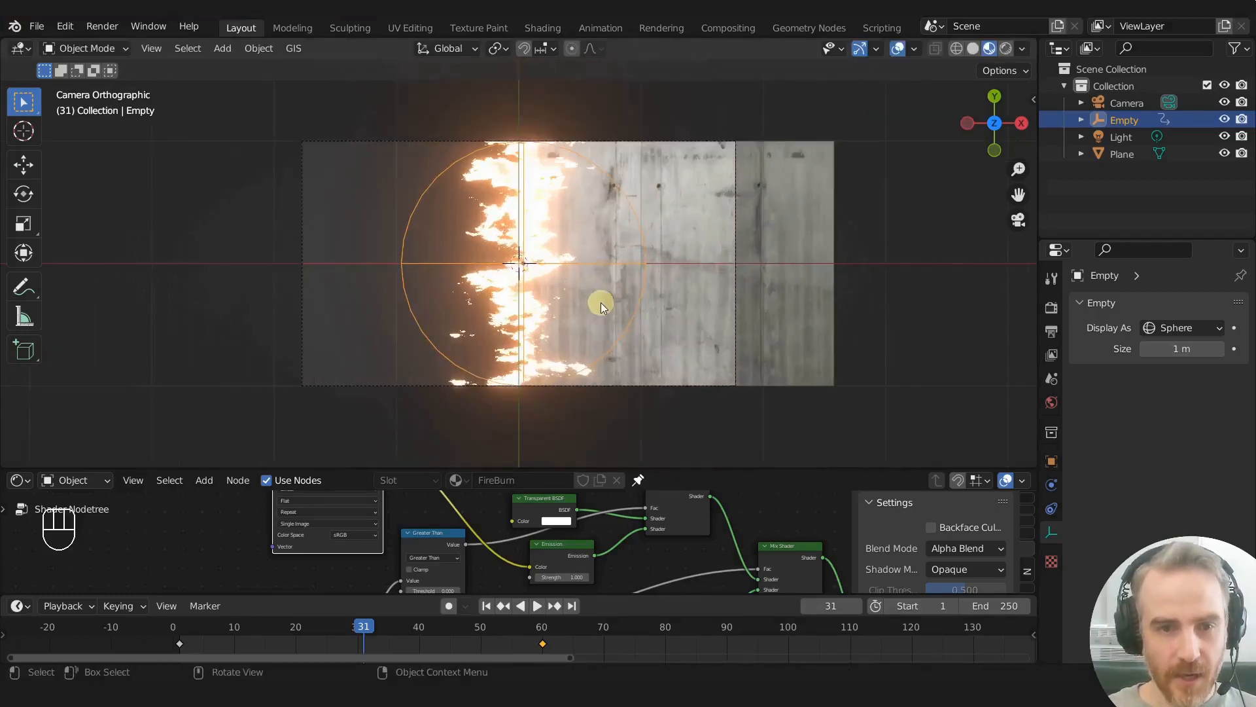
# - In Edit Mode, scale the plane's mesh down along X until it is only slightly wider than the camera frame, and return to Object Mode
pyautogui.click(735, 289)
pyautogui.click(786, 293)
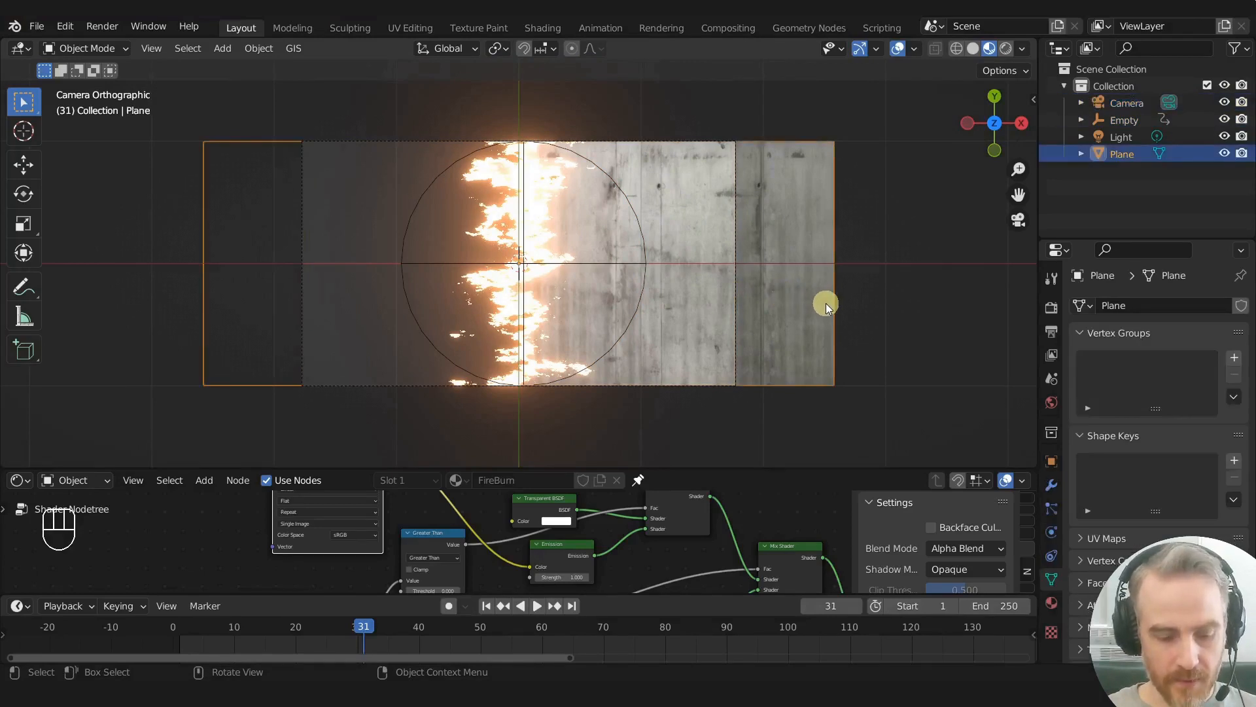
pyautogui.press('Tab')
pyautogui.press('s')
pyautogui.press('x')
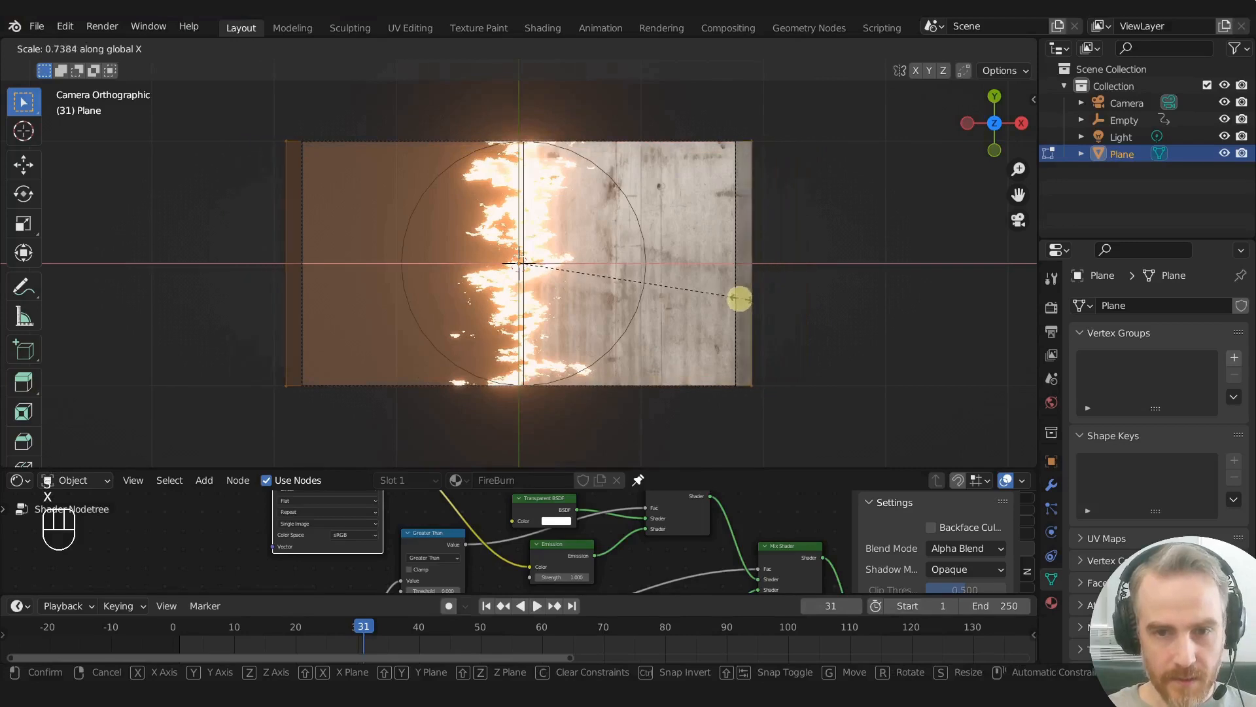
pyautogui.press('Tab')
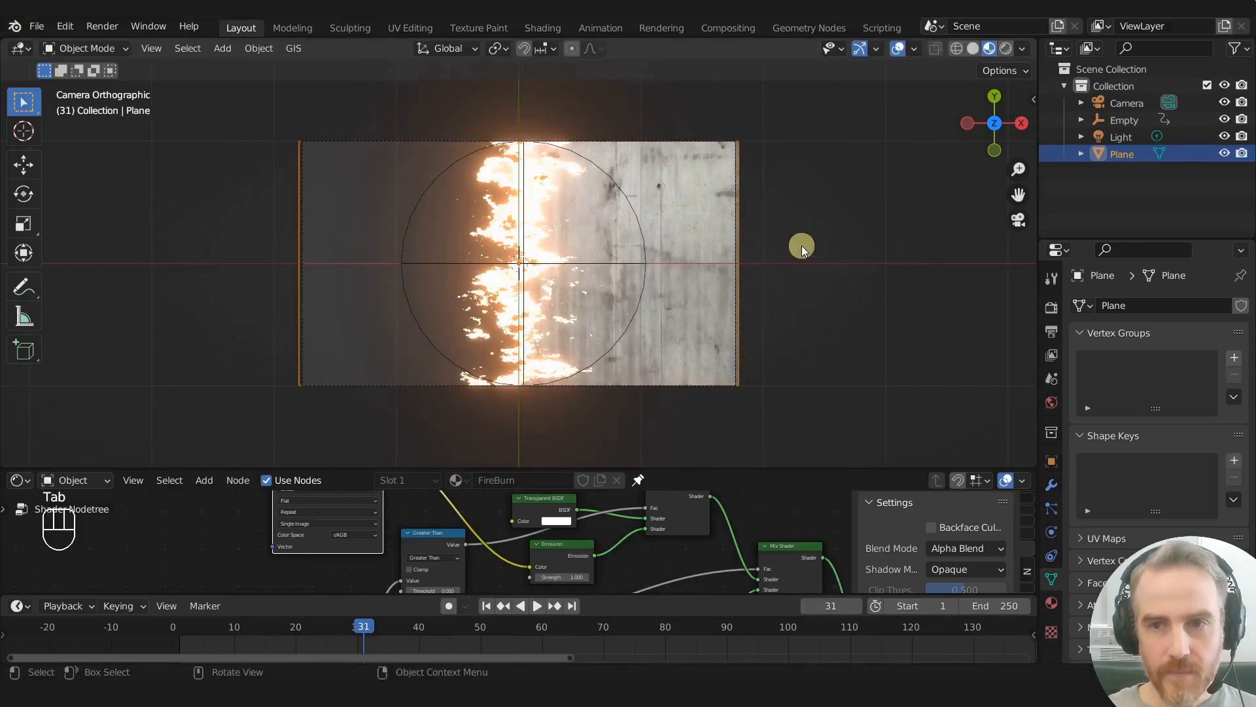
pyautogui.press('Tab')
pyautogui.click(1000, 70)
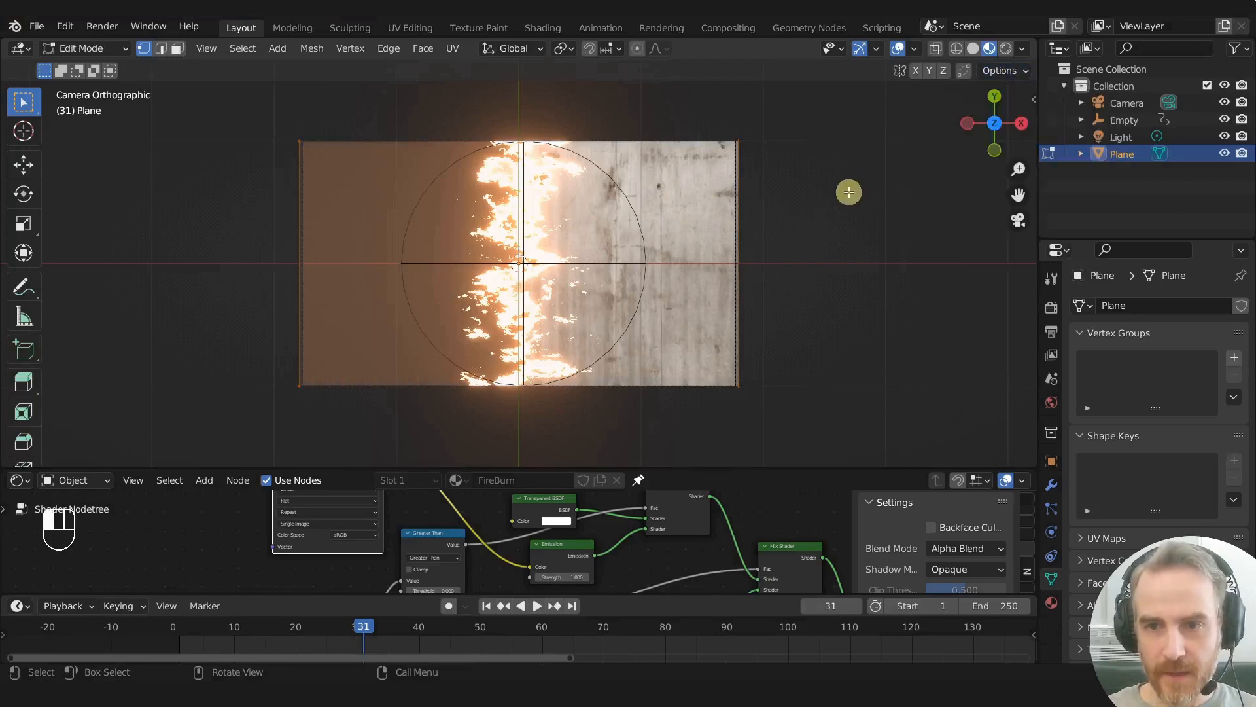
pyautogui.press('Tab')
# - Select the Empty and scale it down along X to about two thirds of its width to narrow the burn band
pyautogui.scroll(2, 844, 197)
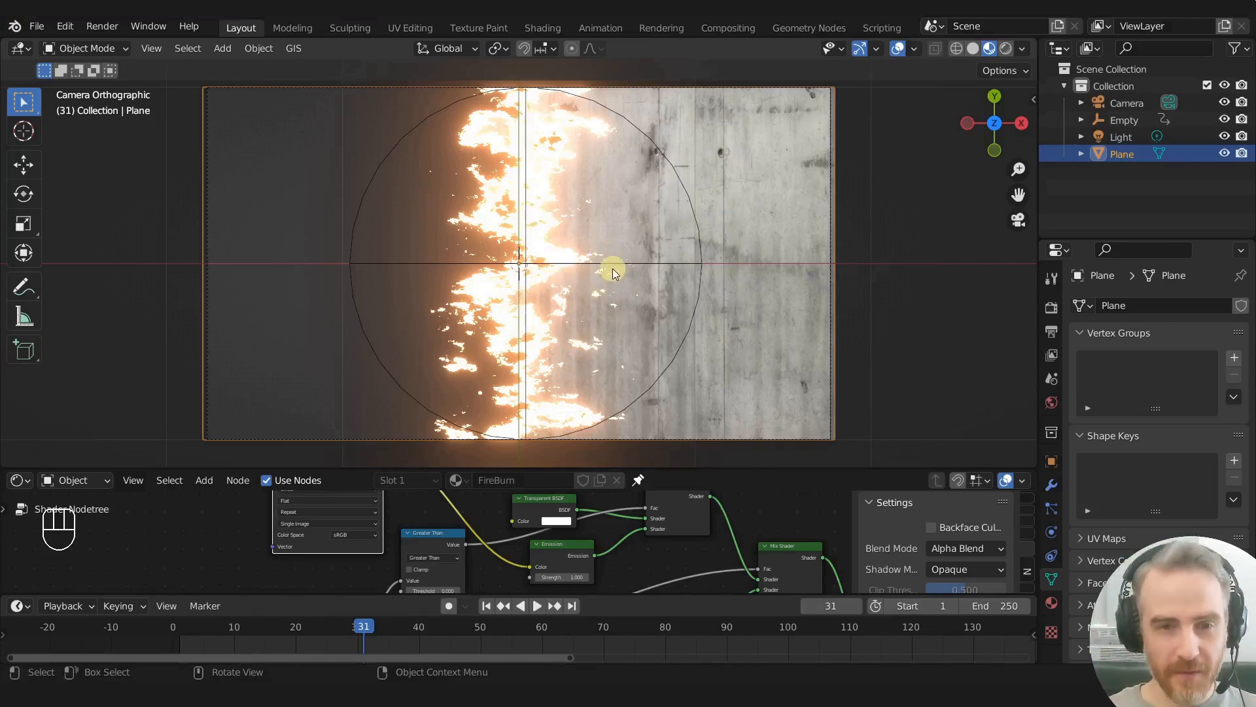
pyautogui.click(697, 234)
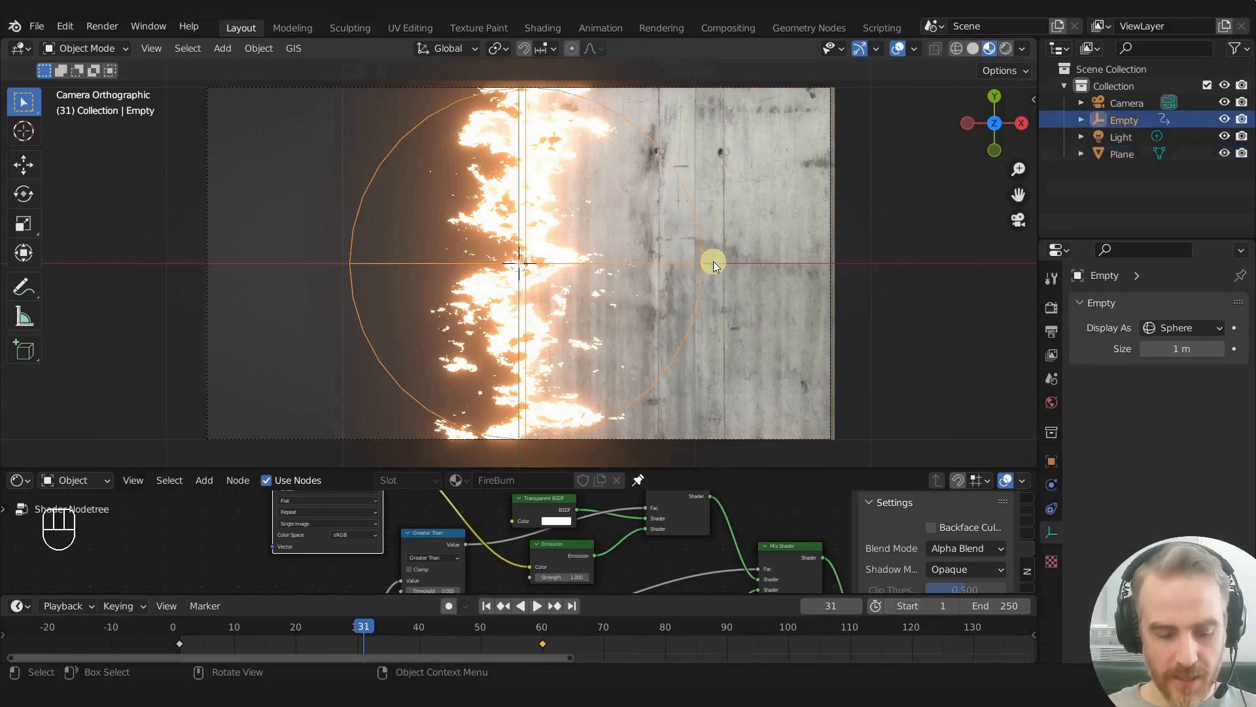
pyautogui.press('s')
pyautogui.press('x')
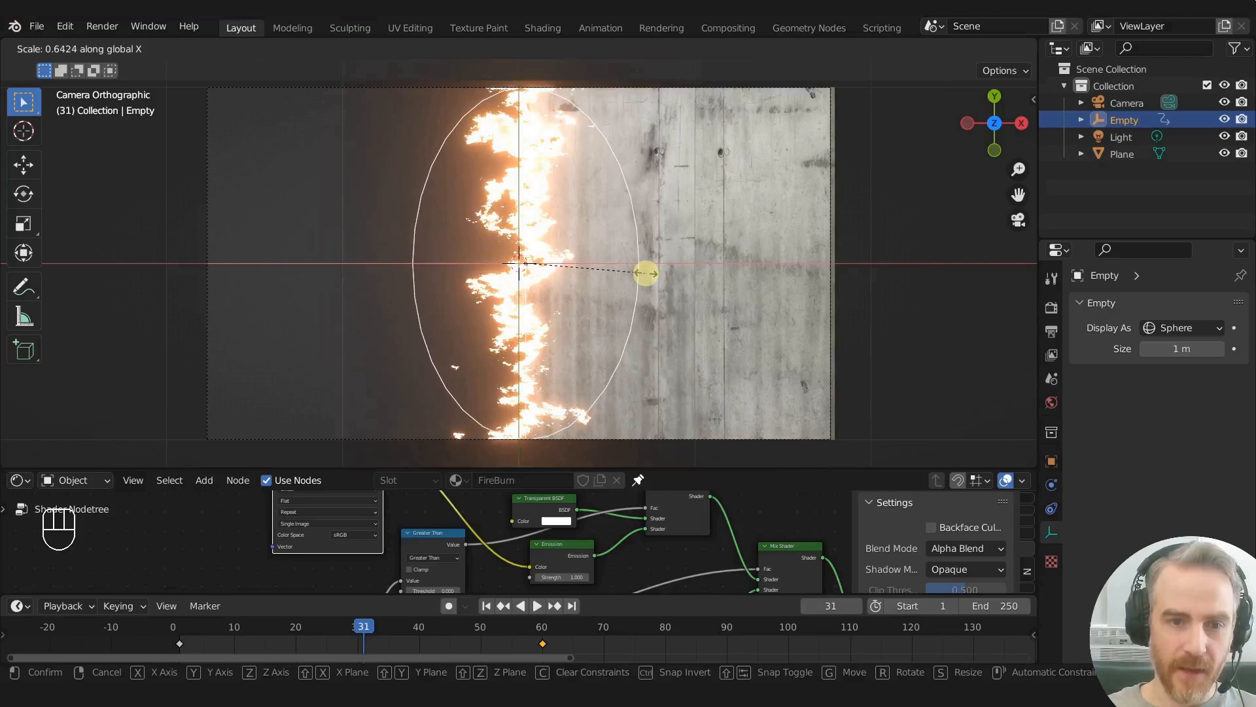
pyautogui.click(710, 292)
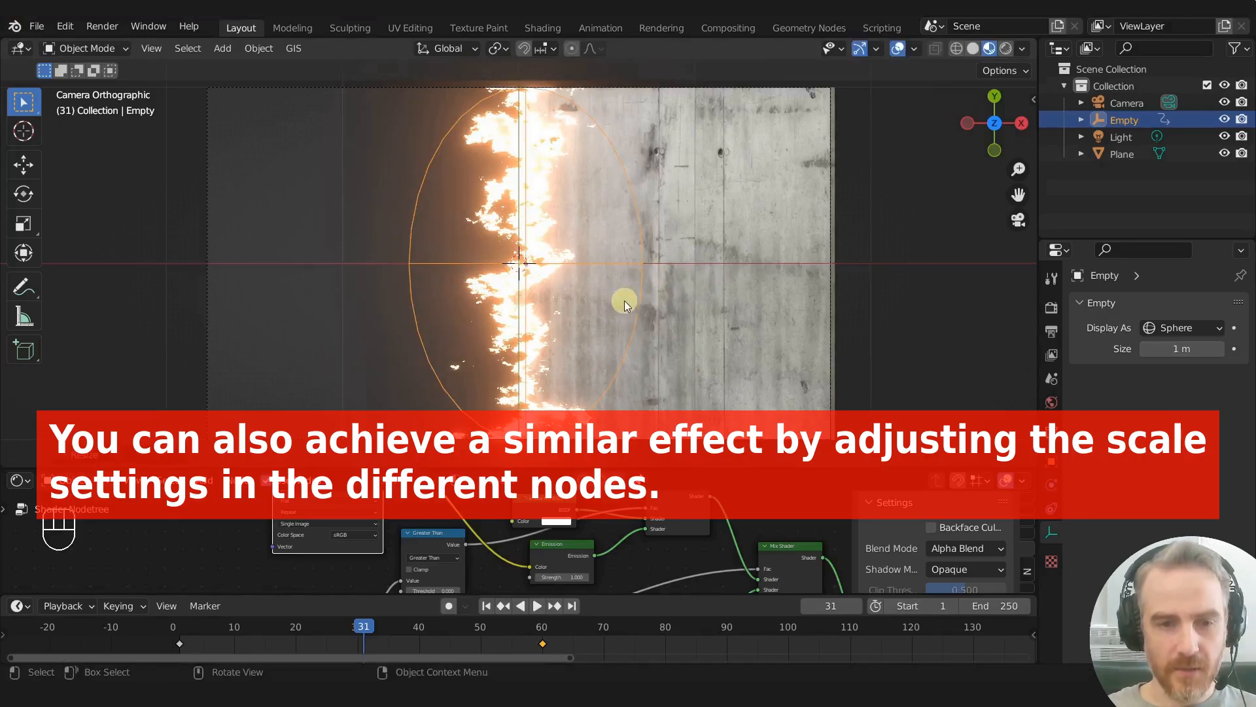
# - Try moving the Empty along the plane and stretching it about 1.18 times along Y to preview the burn, cancelling both changes
pyautogui.press('g')
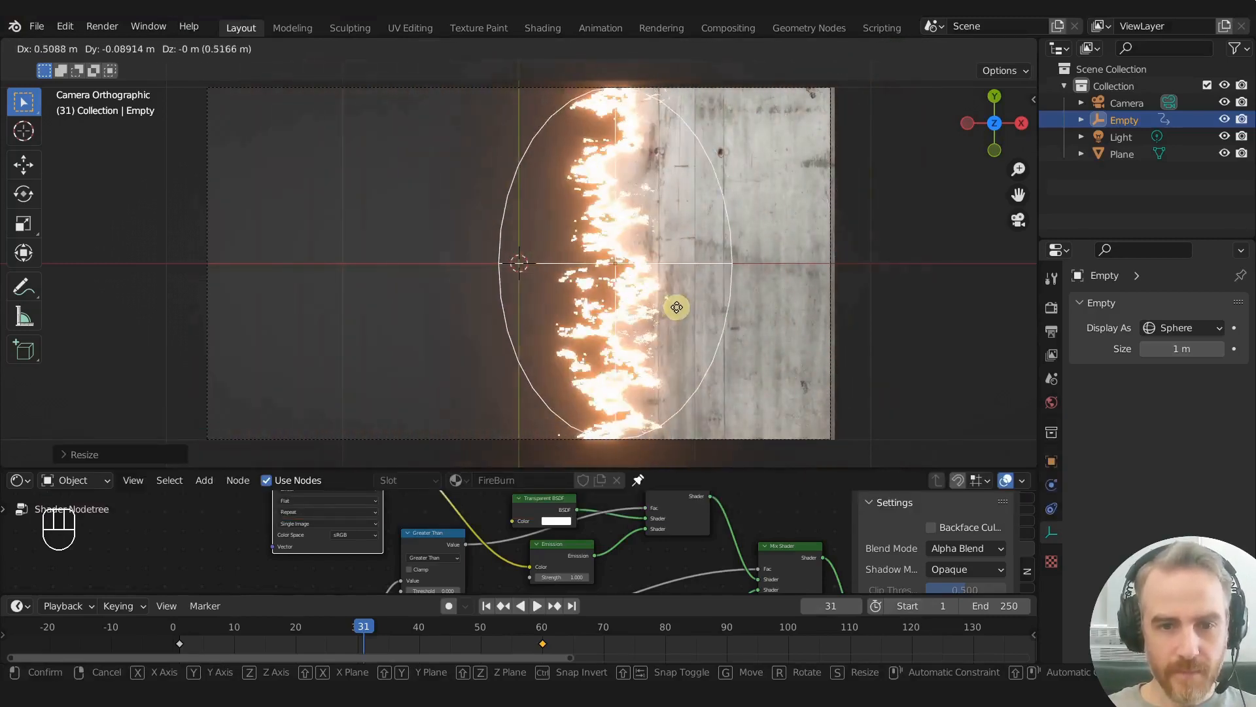
pyautogui.click(596, 324)
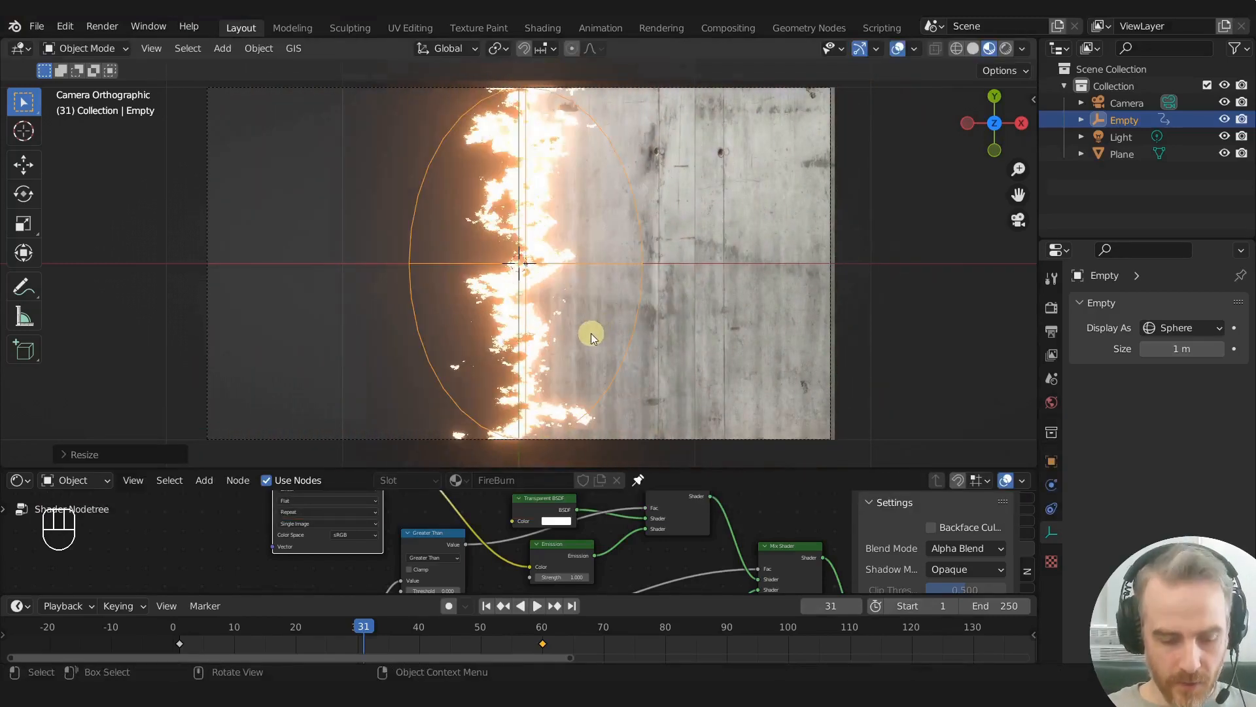
pyautogui.press('s')
pyautogui.press('y')
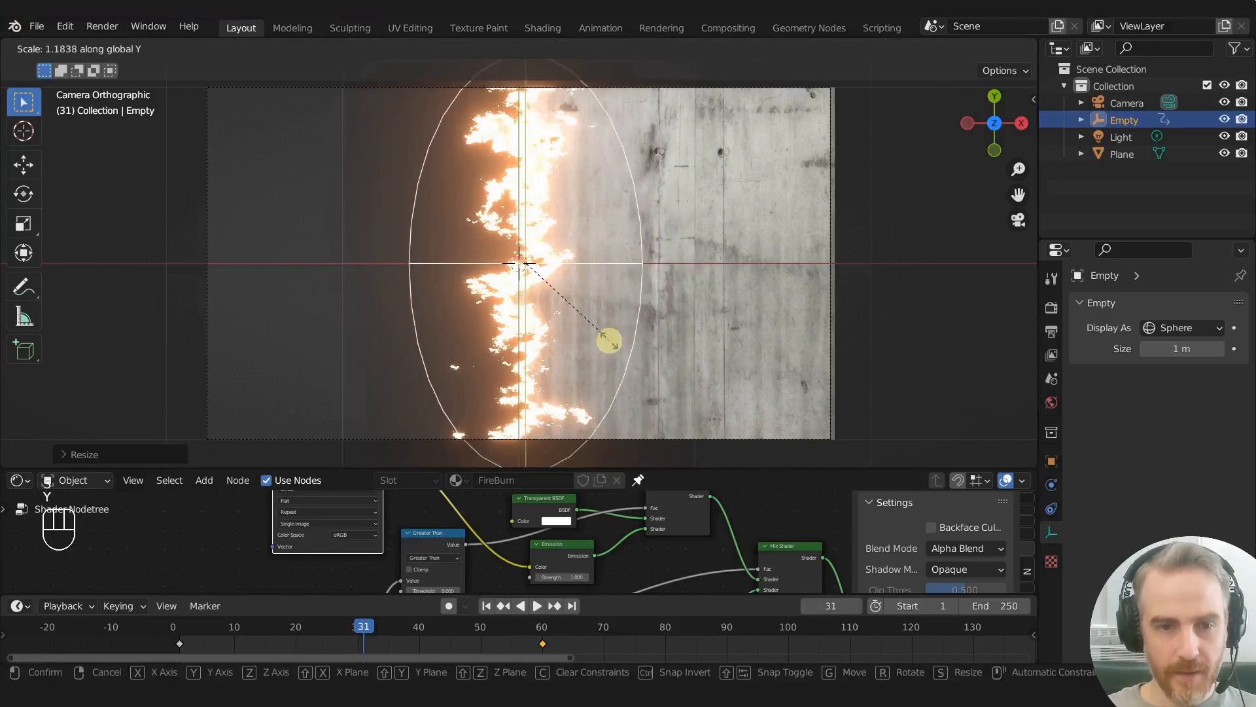
pyautogui.click(609, 340)
# - Scale the Empty up uniformly about 1.6 times, and preview the wider burn with a sideways move that is cancelled
pyautogui.press('s')
pyautogui.press('s')
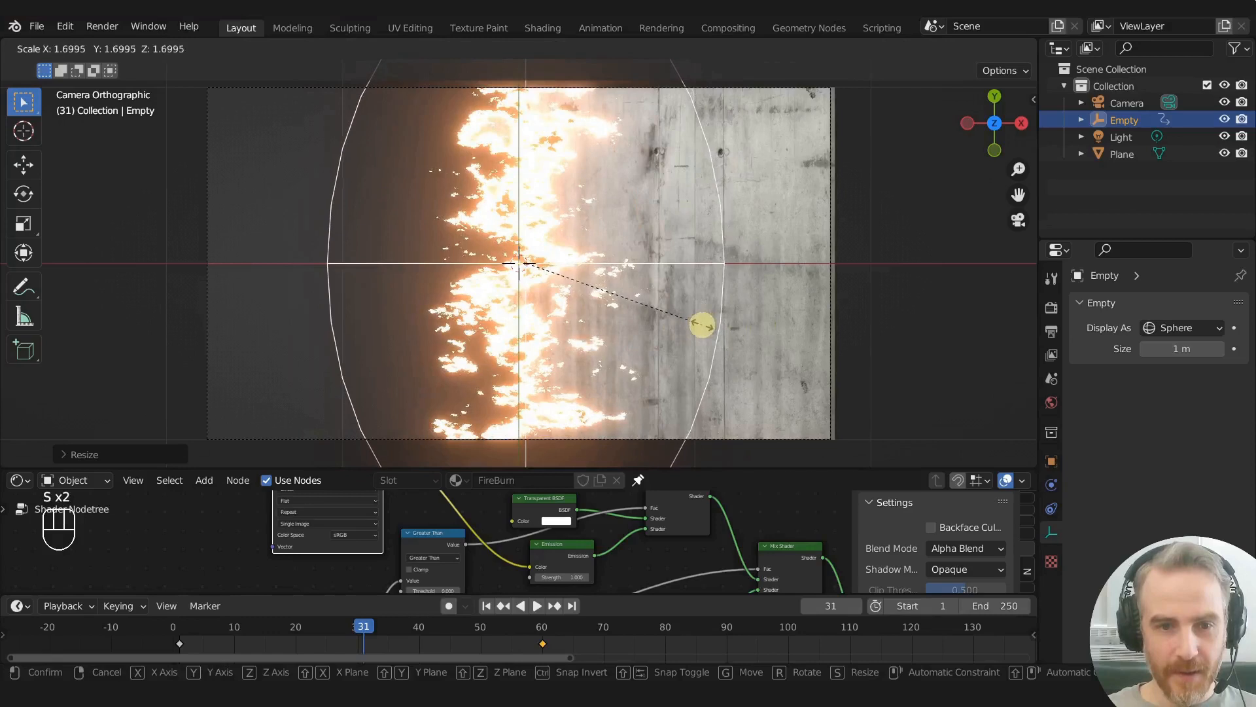
pyautogui.press('g')
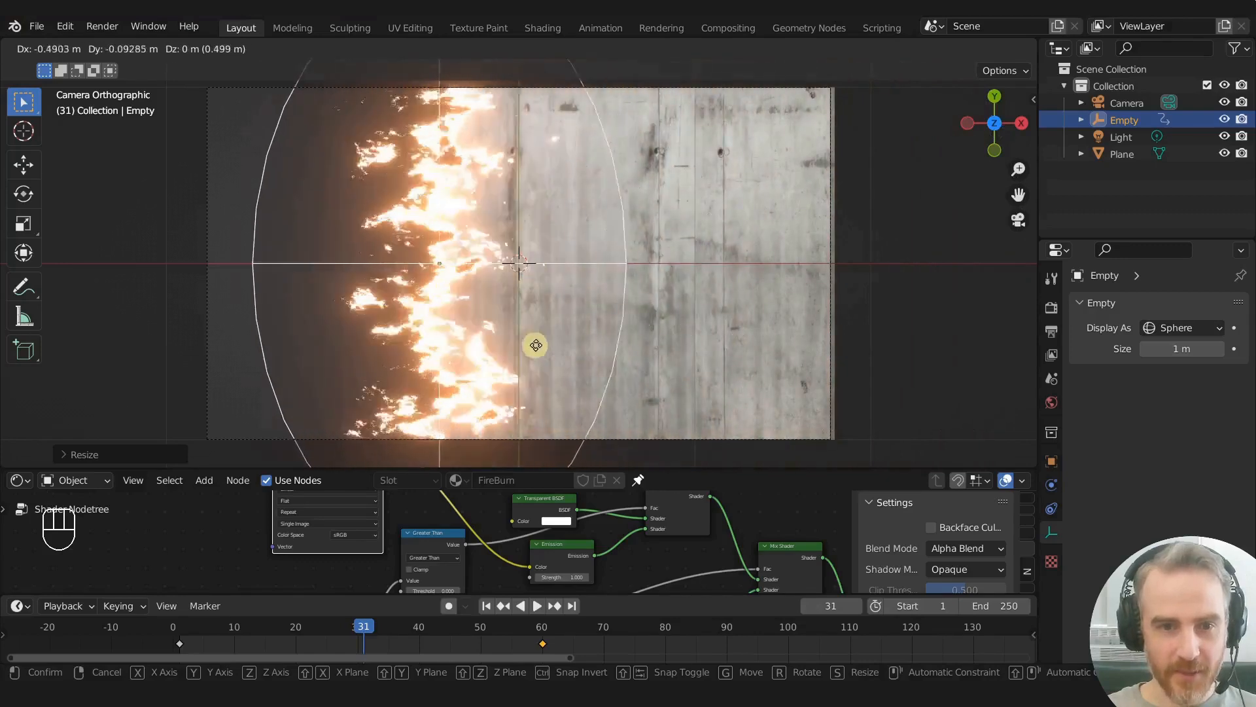
pyautogui.rightClick(341, 331)
pyautogui.scroll(-2, 555, 303)
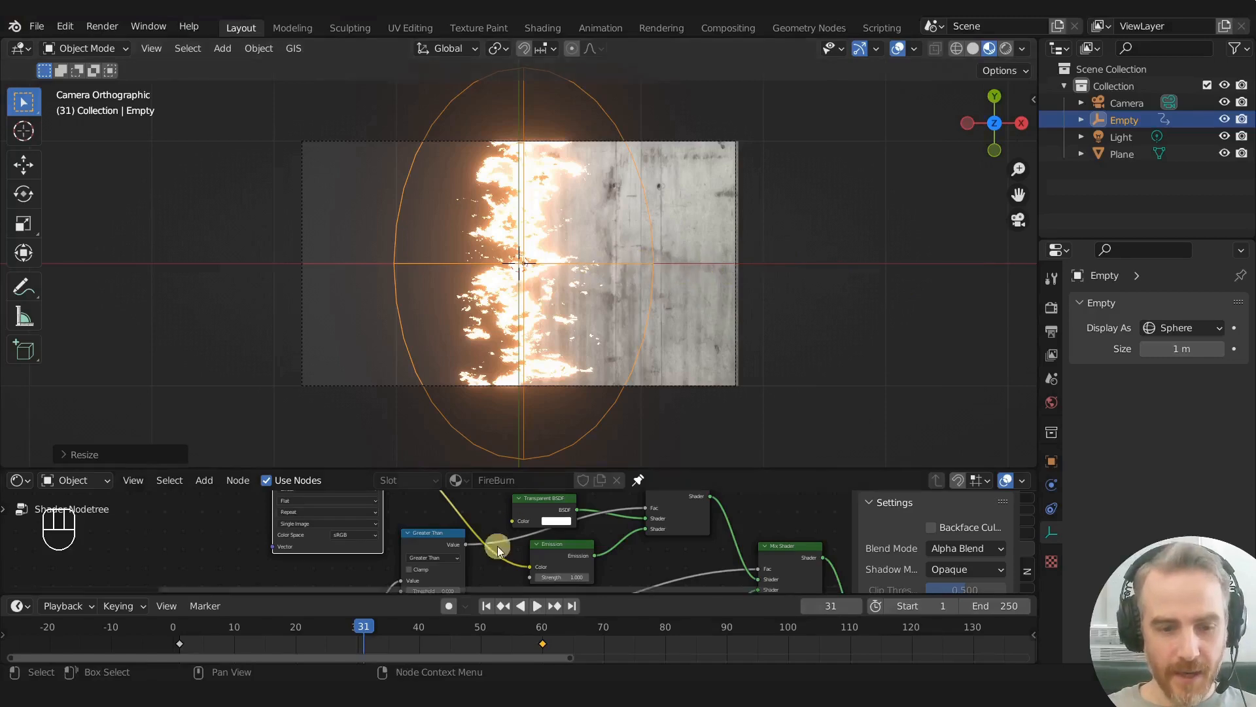
# - Play the burn animation from the first frame past the Empty's last keyframe and stop it
pyautogui.click(484, 605)
pyautogui.press('space')
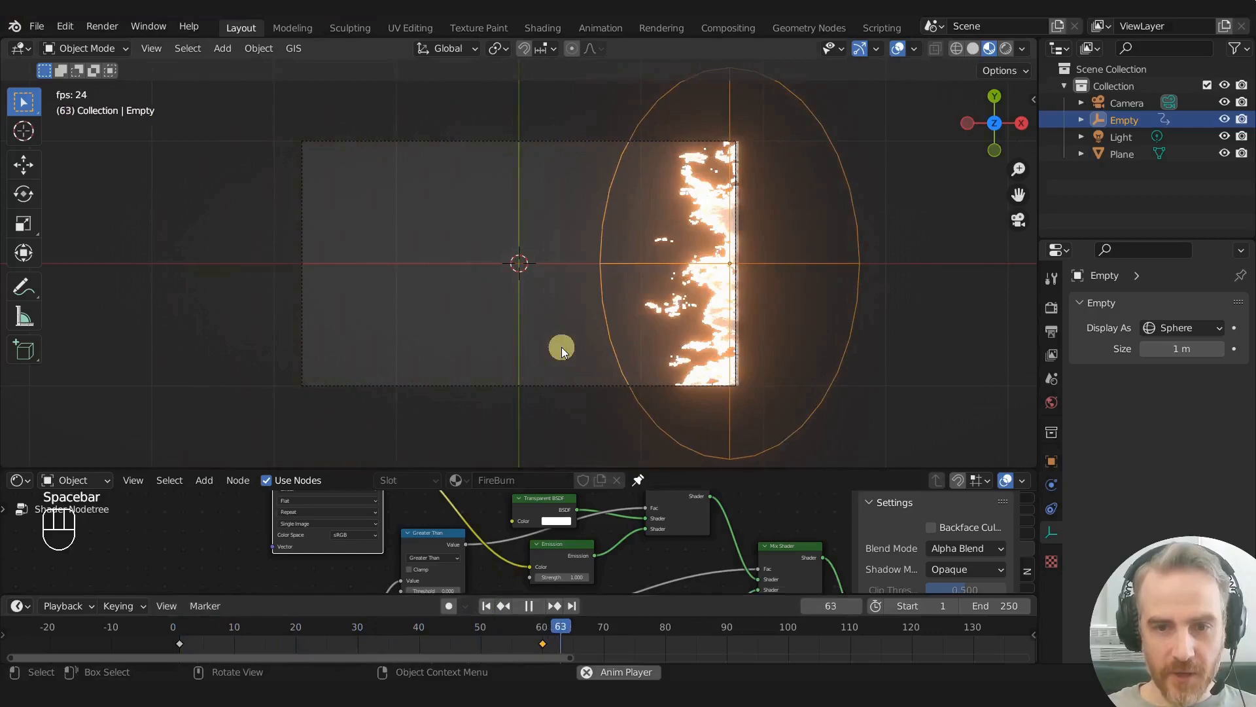
pyautogui.press('space')
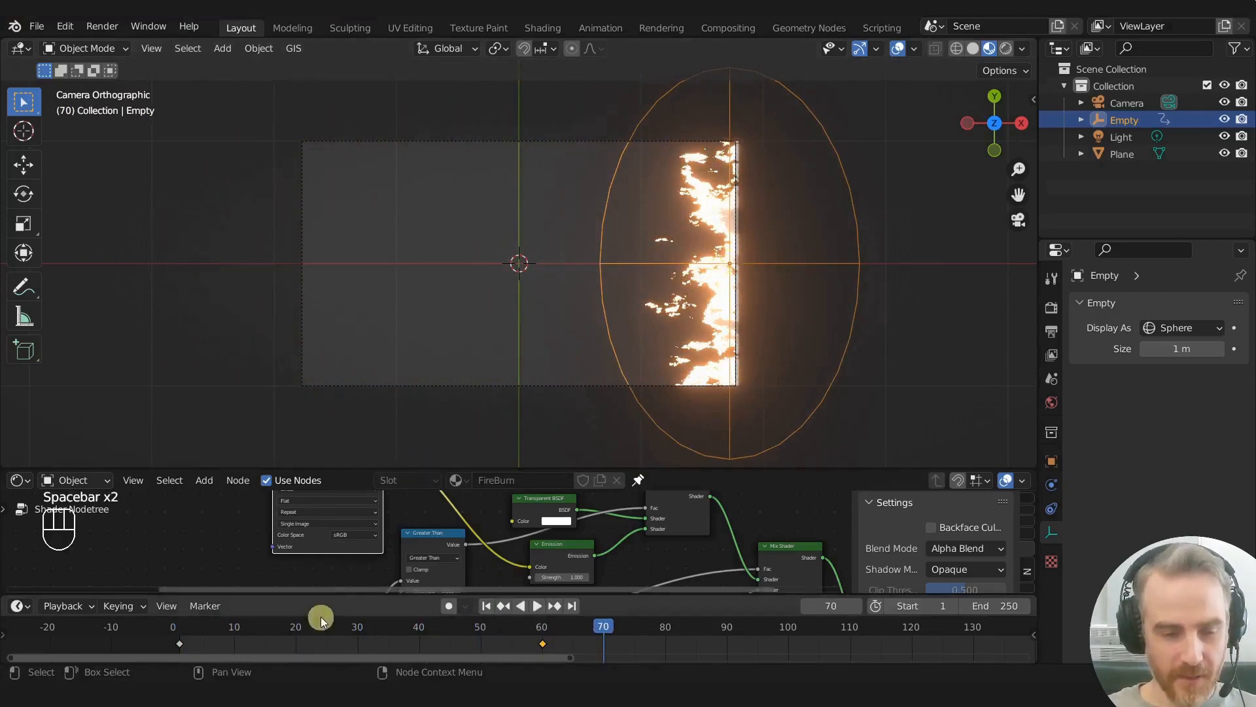
# - At frame 1, move the Empty about 0.75 m along negative X beyond the plane's left edge and insert a Location keyframe
pyautogui.moveTo(603, 631); pyautogui.dragTo(170, 621)
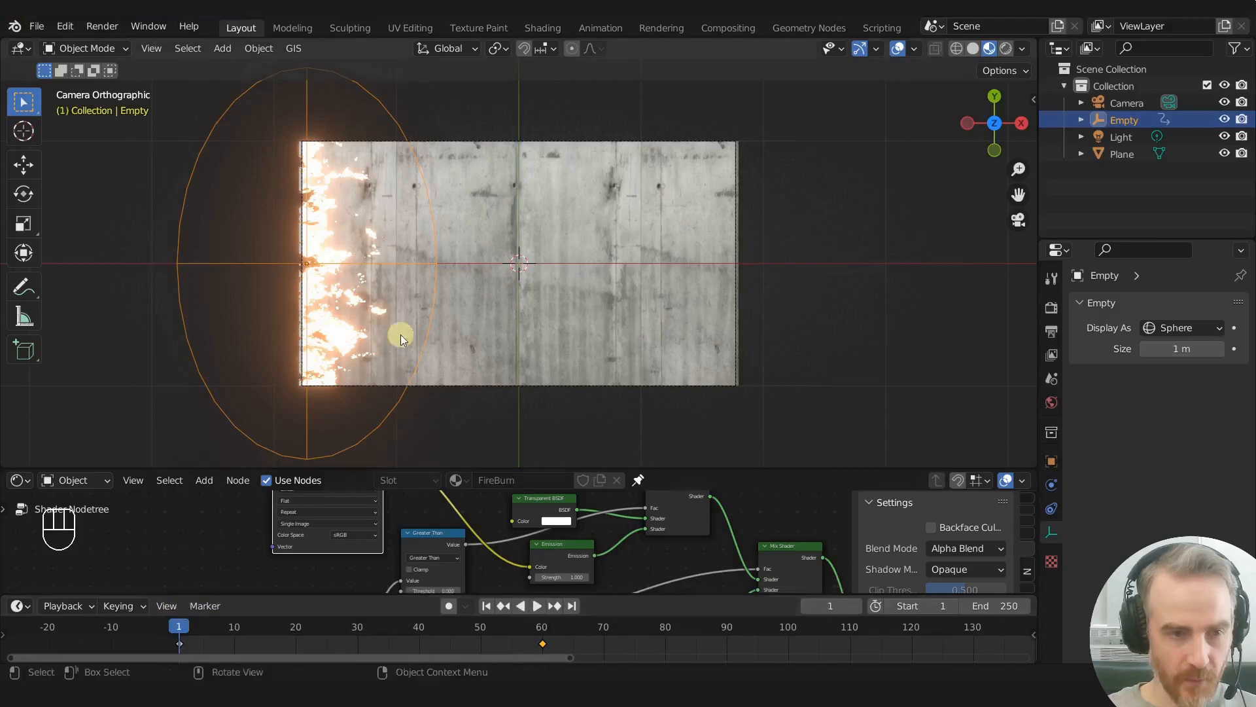
pyautogui.press('g')
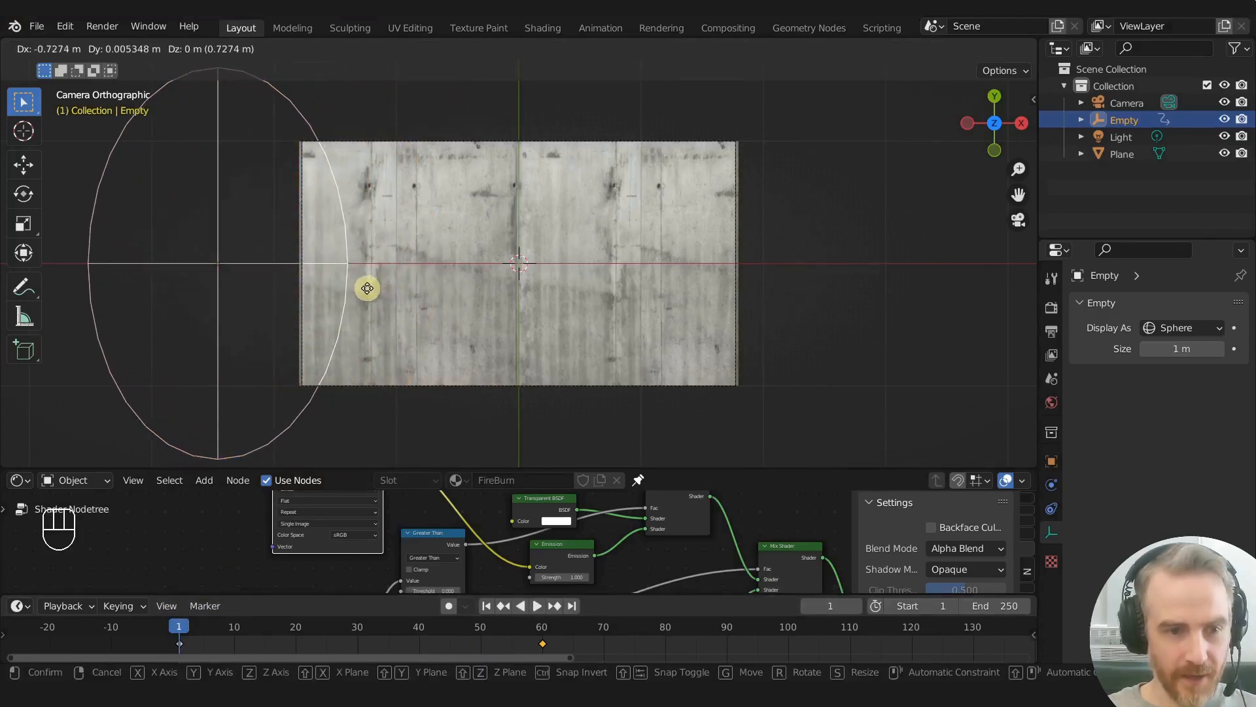
pyautogui.click(366, 285)
pyautogui.press('i')
pyautogui.click(377, 272)
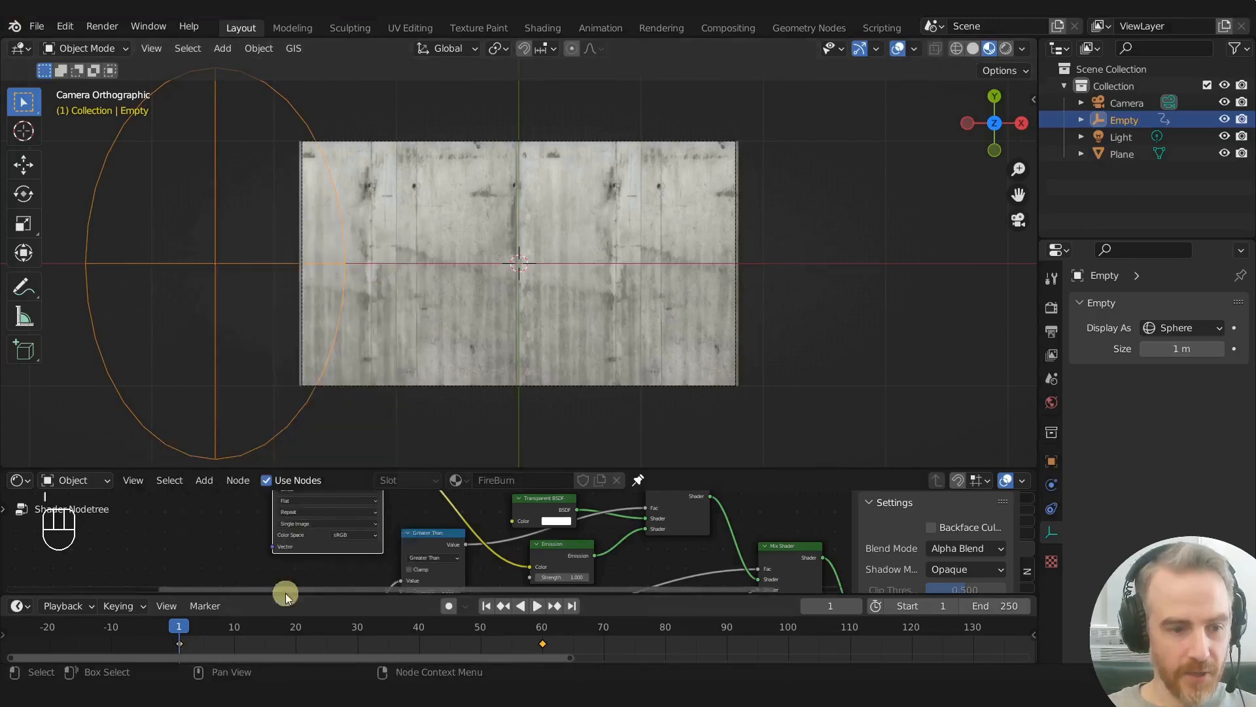
# - At frame 60, move the Empty about 0.83 m along positive X beyond the plane's right edge and insert a Location keyframe
pyautogui.moveTo(178, 626); pyautogui.dragTo(524, 605)
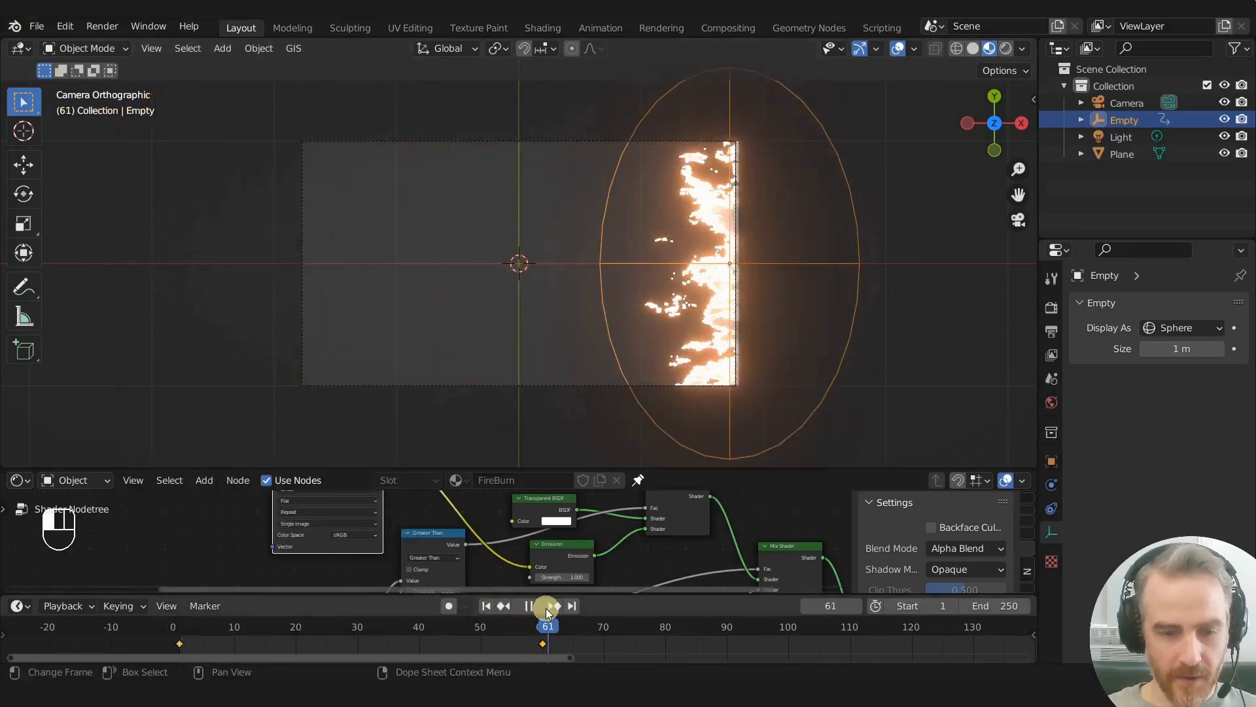
pyautogui.click(545, 607)
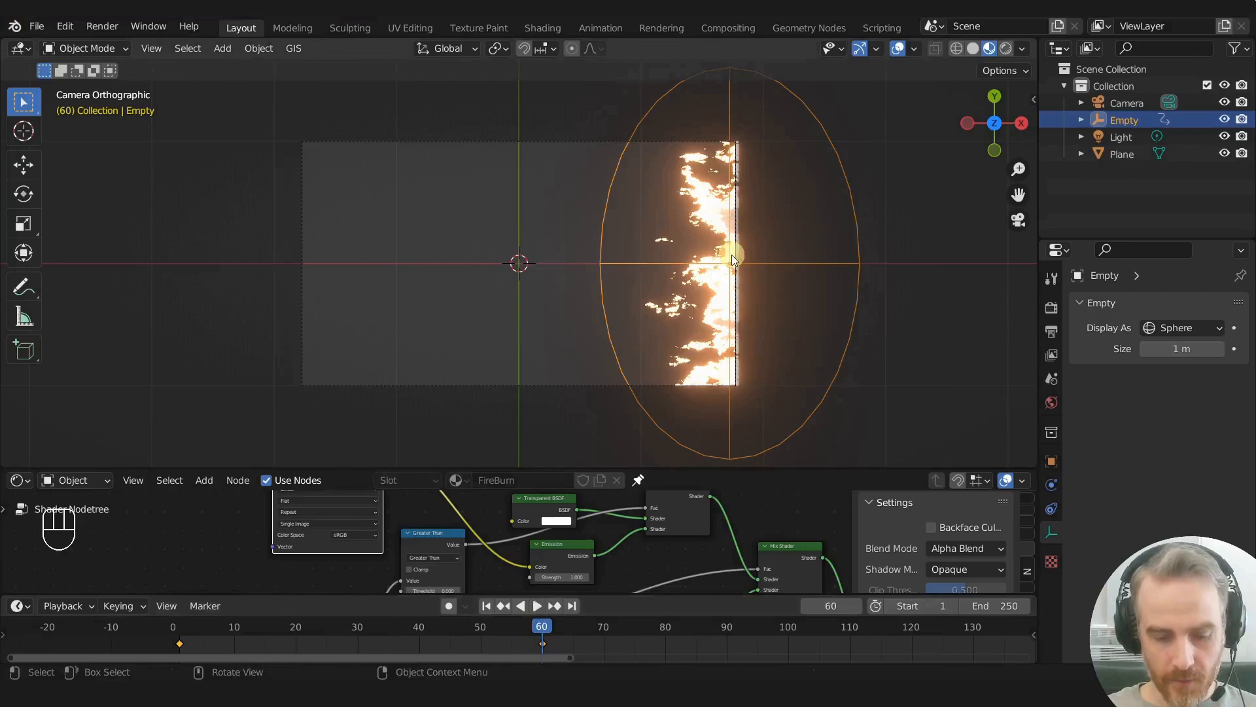
pyautogui.press('g')
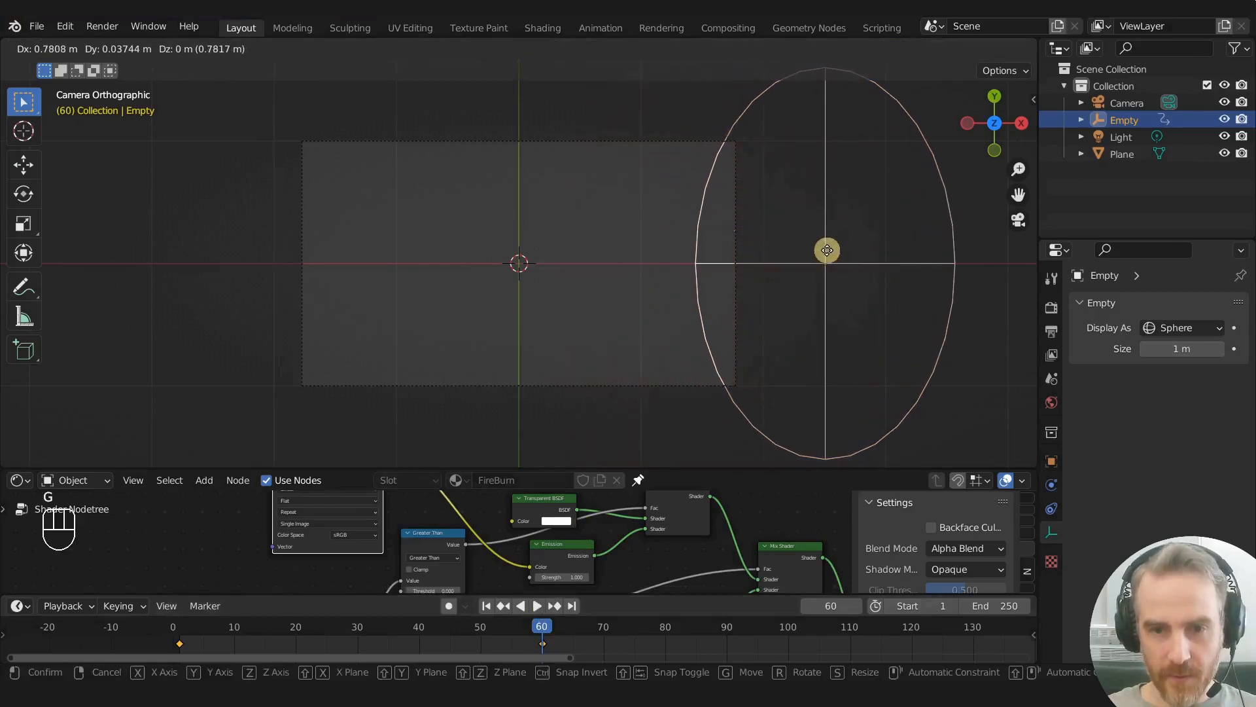
pyautogui.click(834, 250)
pyautogui.press('i')
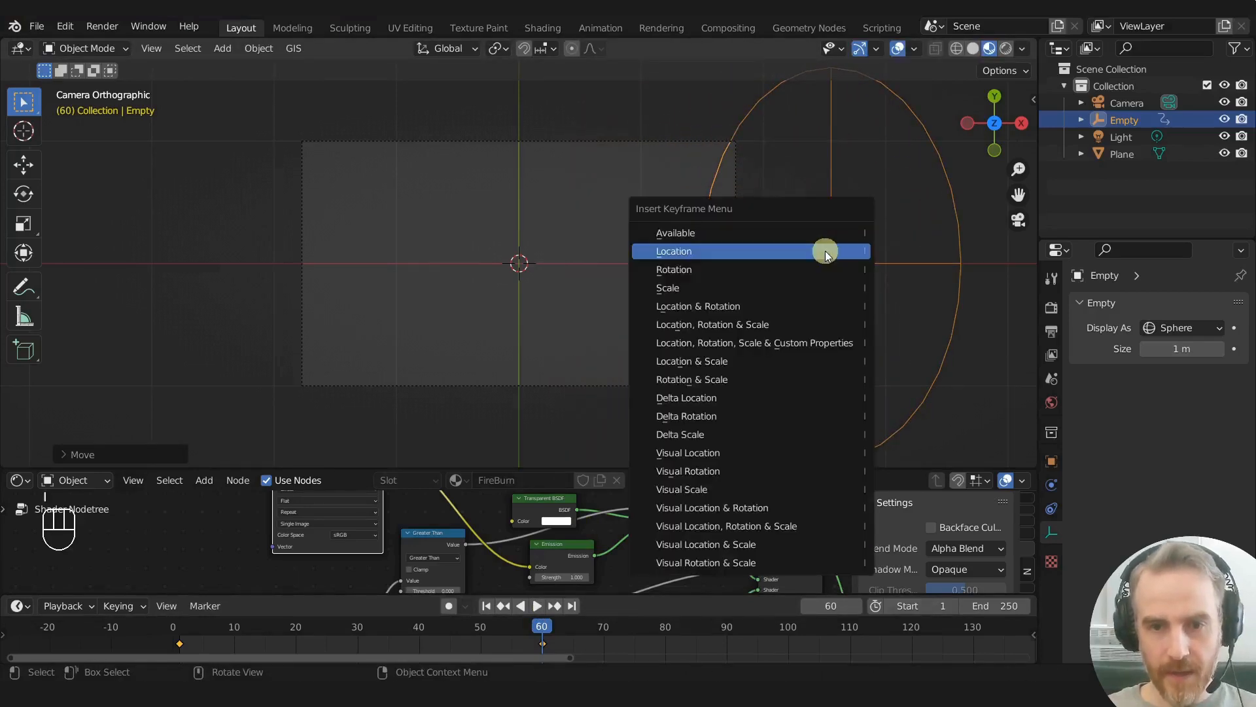
pyautogui.click(826, 253)
# - Scrub through the animation to check the burn between the new keyframes, and save the Blender file
pyautogui.moveTo(537, 625)
pyautogui.mouseDown()
pyautogui.moveTo(477, 608)
pyautogui.moveTo(174, 603)
pyautogui.moveTo(544, 588)
pyautogui.mouseUp()
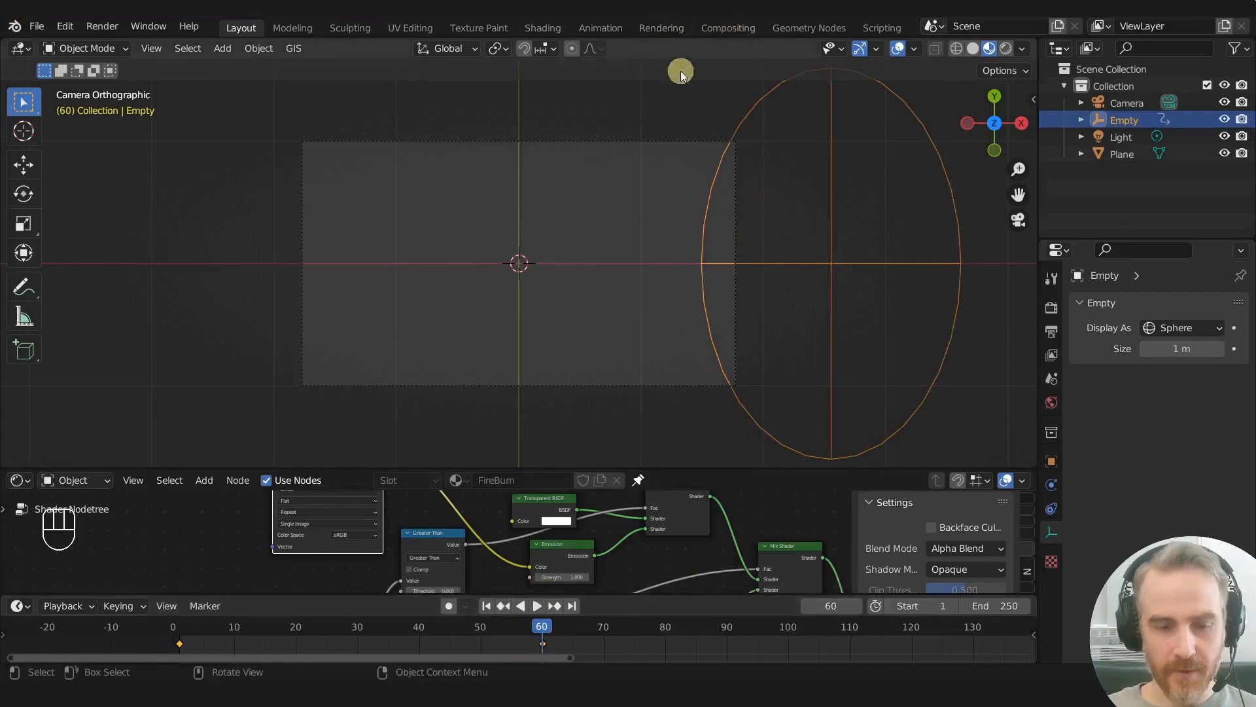
pyautogui.hotkey('ctrl', 's')
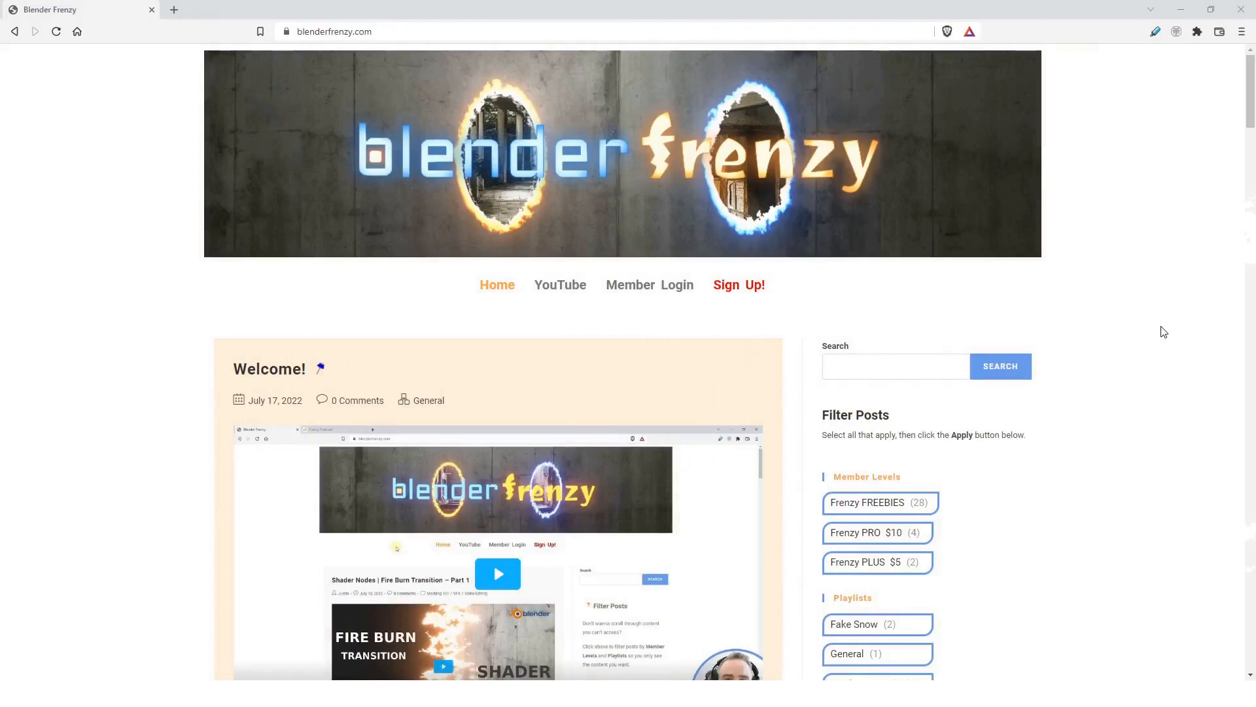
# - Switch to the blenderfrenzy.com website, look through its tutorial posts and expand the Custom VSE Transition Part 8 post to its freebie downloads
pyautogui.scroll(-7, 1218, 333)
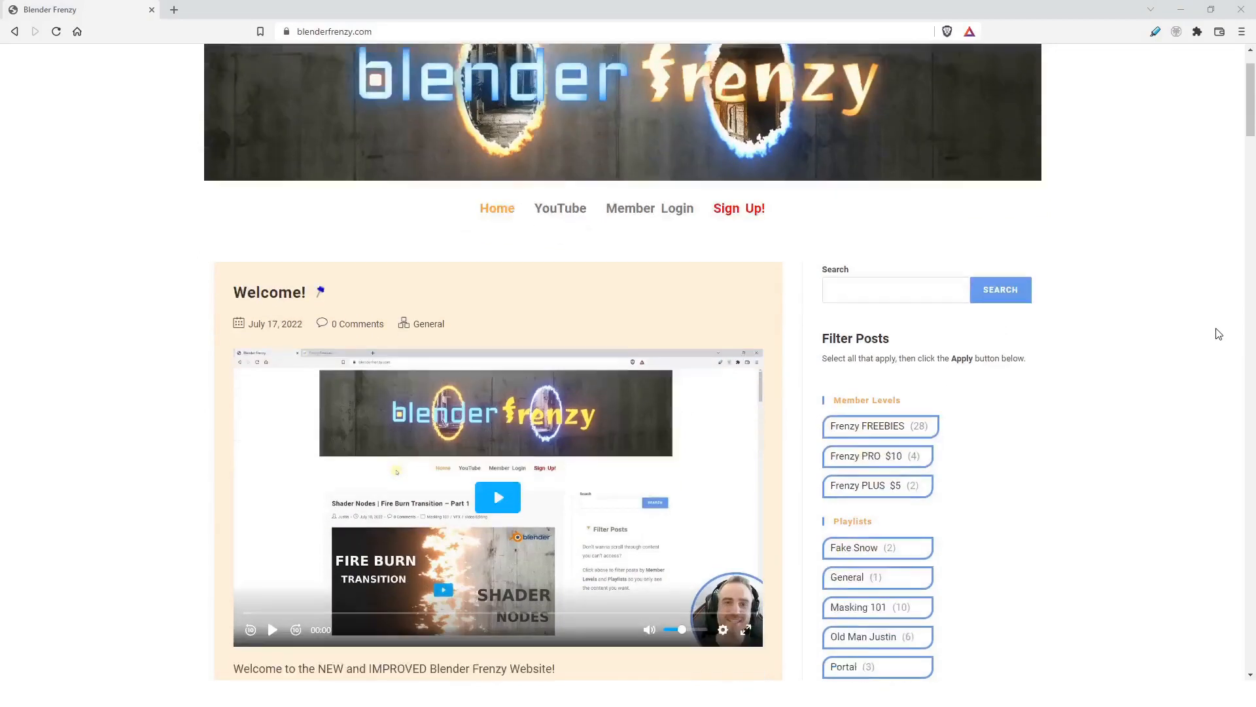
pyautogui.scroll(-4, 1218, 333)
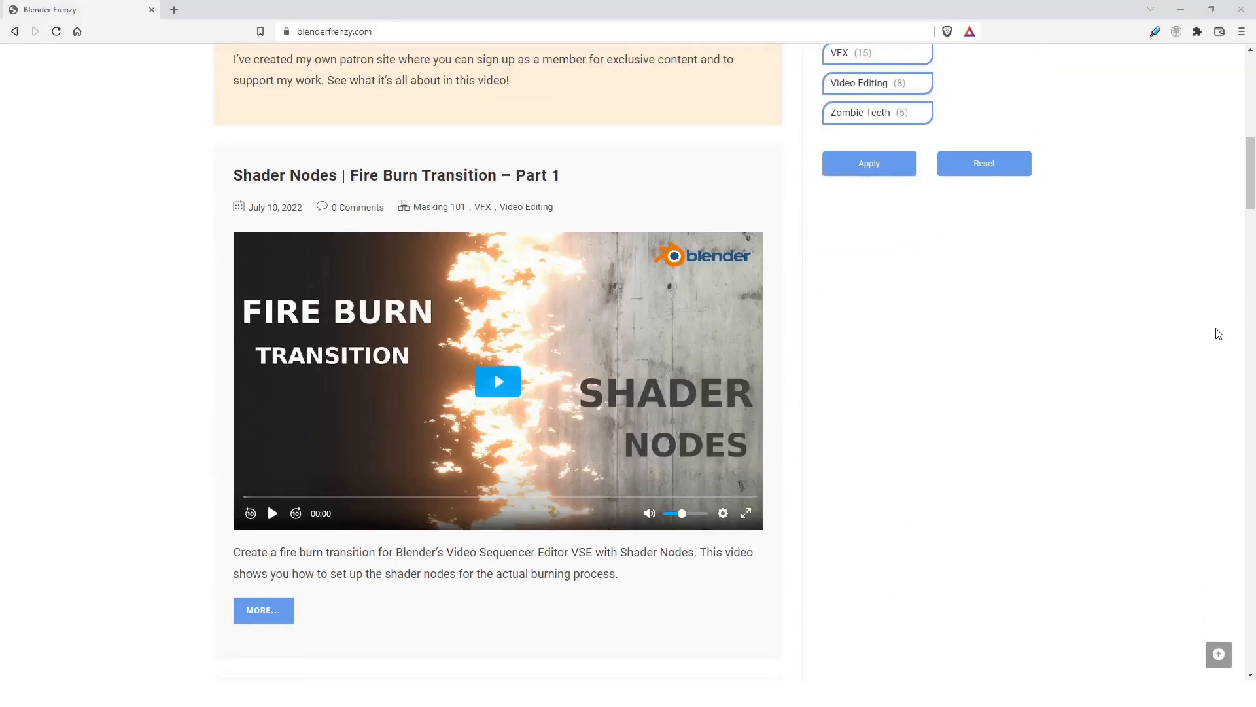
pyautogui.scroll(-8, 1218, 333)
pyautogui.scroll(-8, 1218, 334)
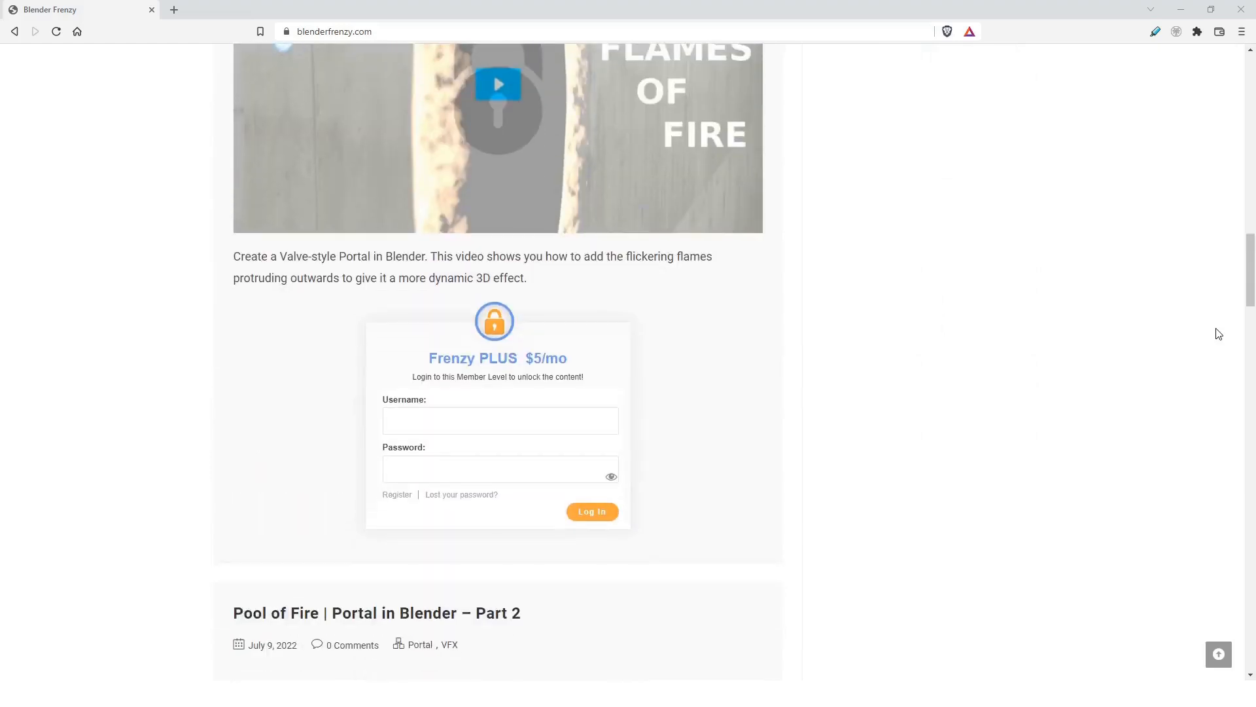
pyautogui.scroll(-16, 1218, 333)
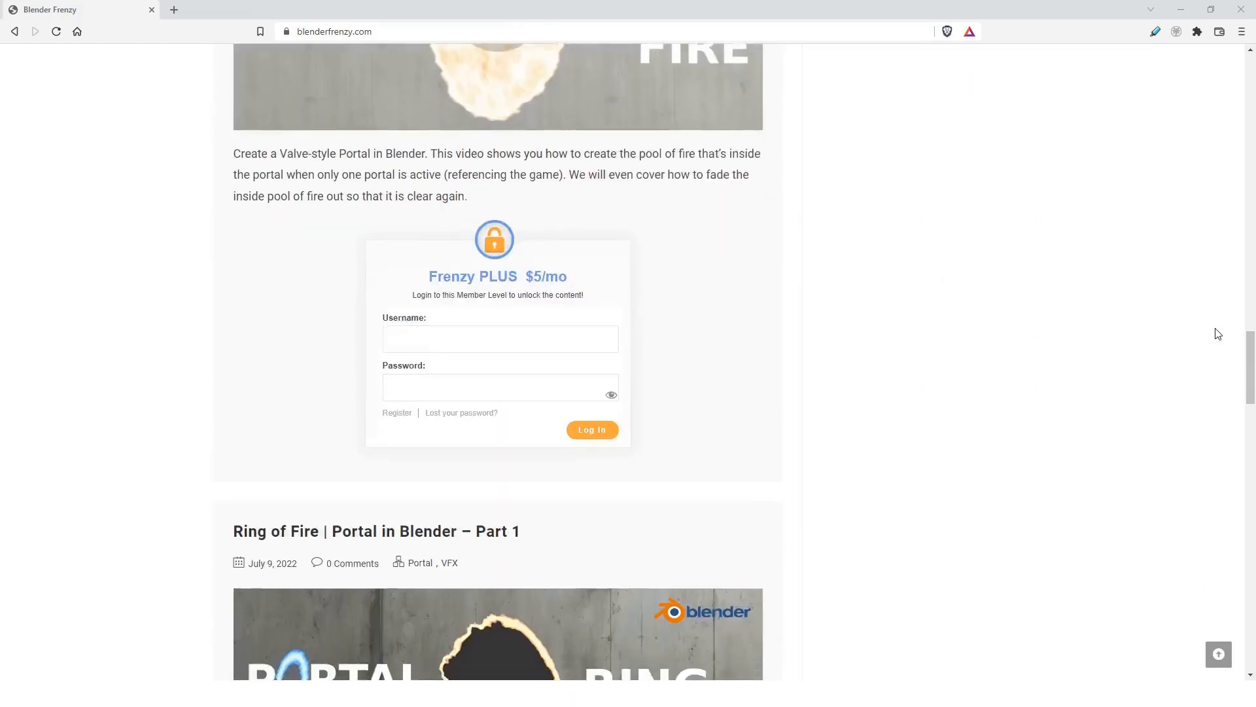
pyautogui.scroll(-6, 1218, 334)
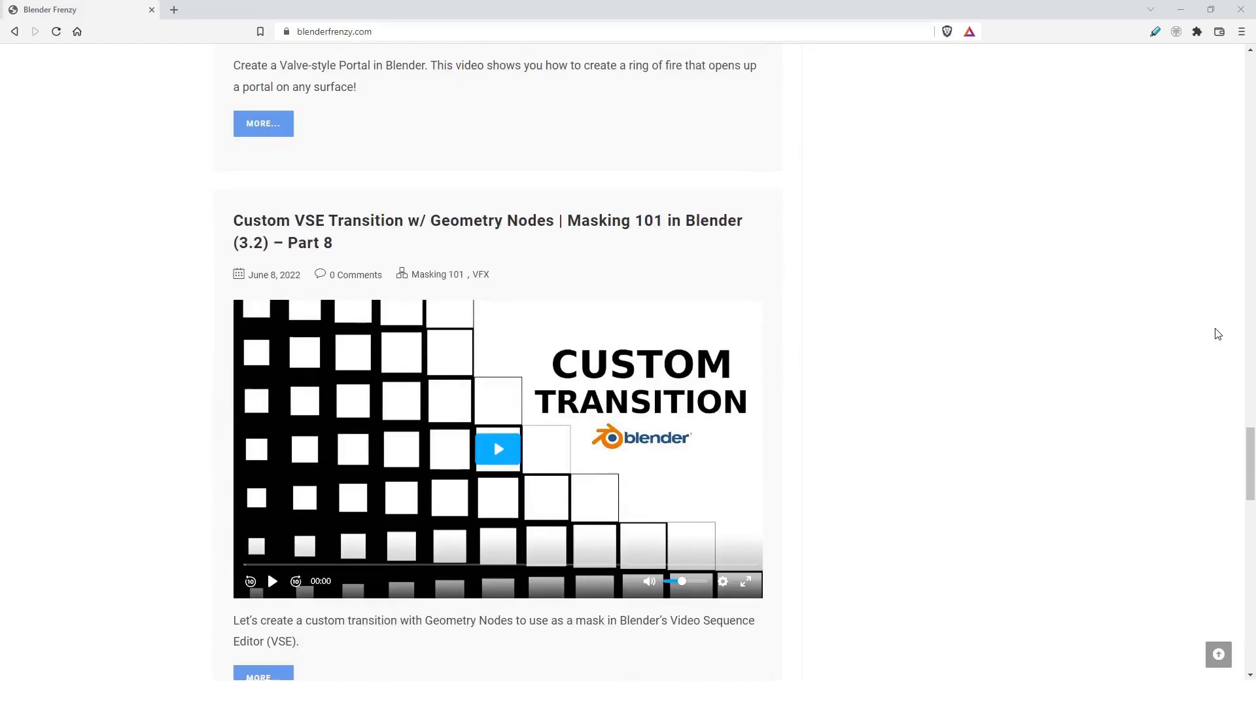
pyautogui.scroll(-3, 1215, 331)
pyautogui.click(274, 490)
pyautogui.scroll(-5, 471, 498)
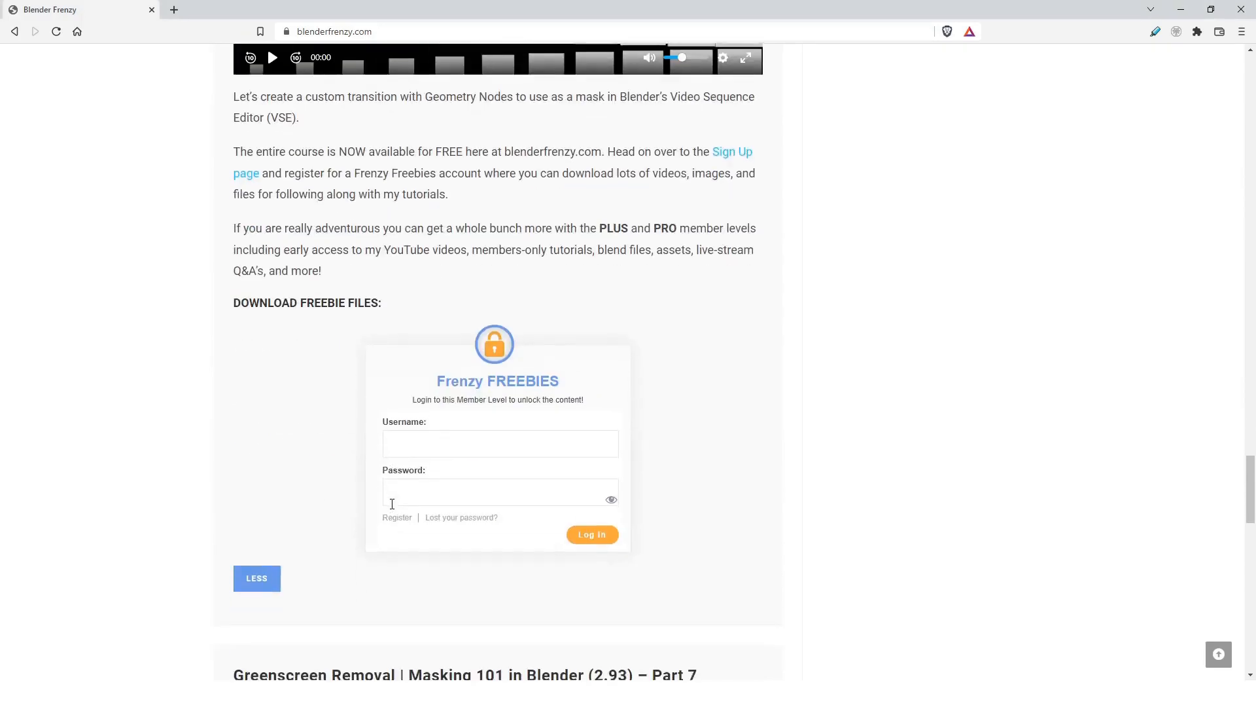